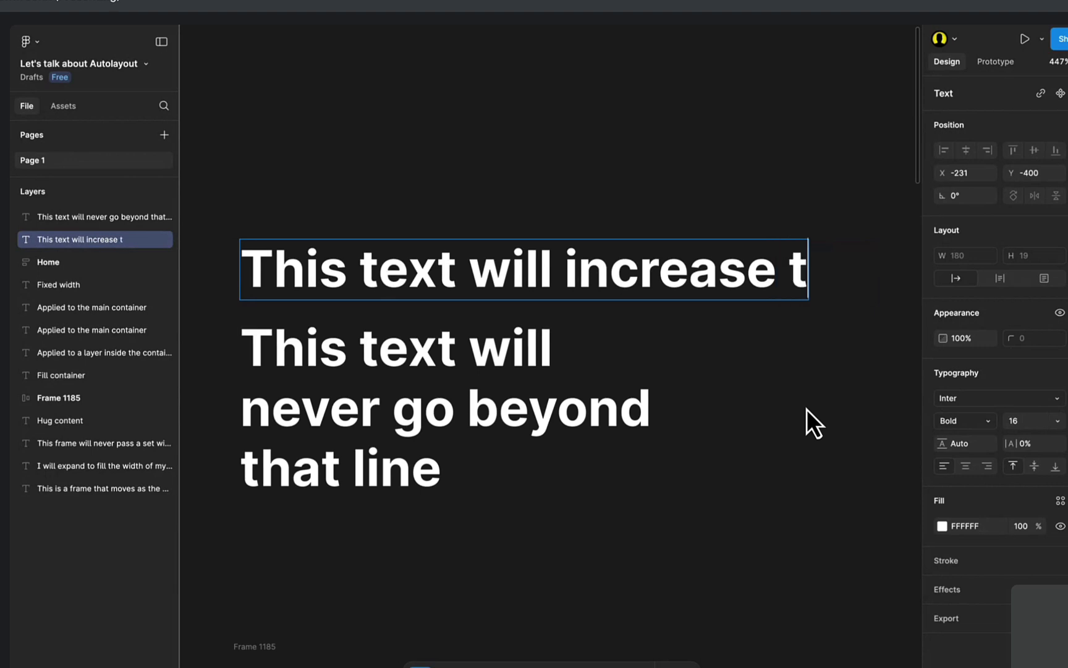
# Finish the text line "This text will increase tgw" and widen the "This text will never go beyond that line" text box to 204.
pyautogui.press('Escape')
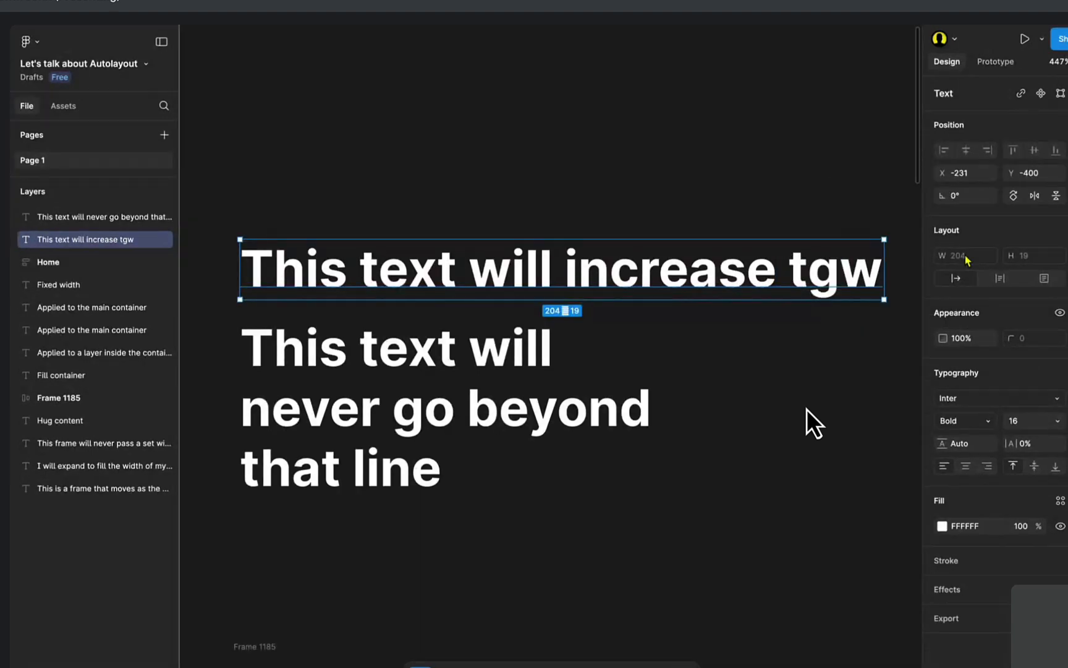
pyautogui.click(426, 181)
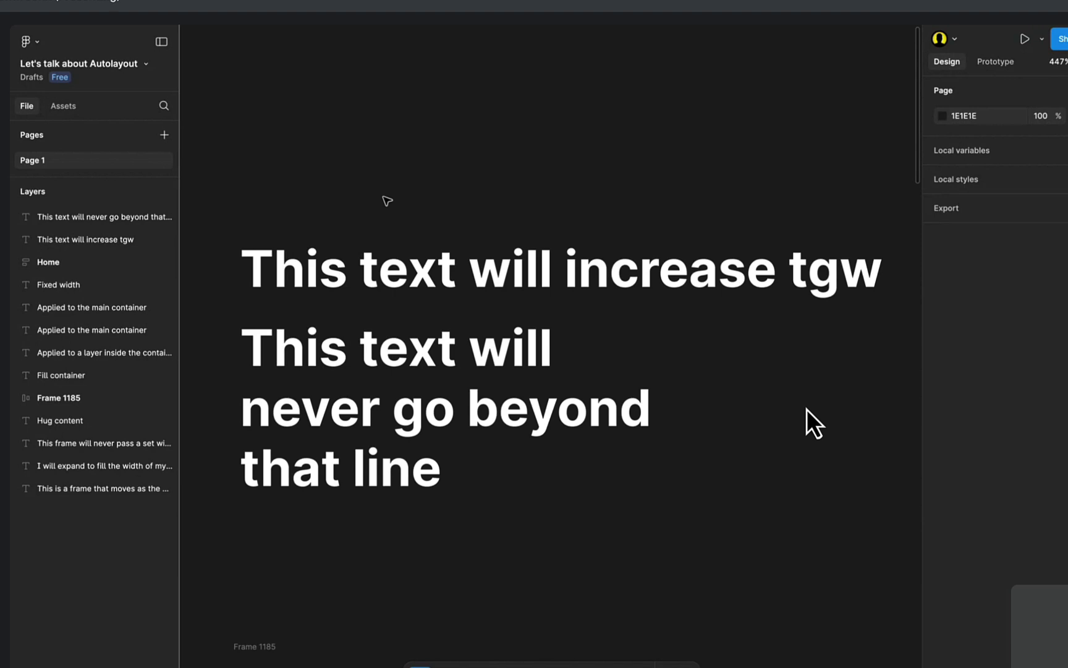
pyautogui.scroll(-3, 387, 200)
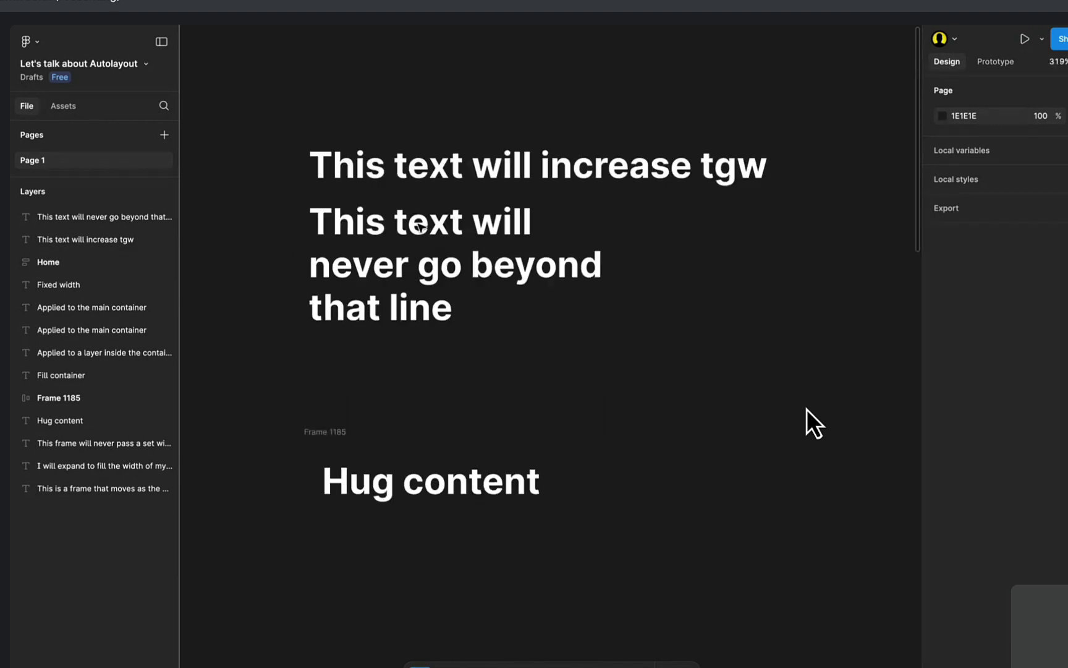
pyautogui.click(420, 228)
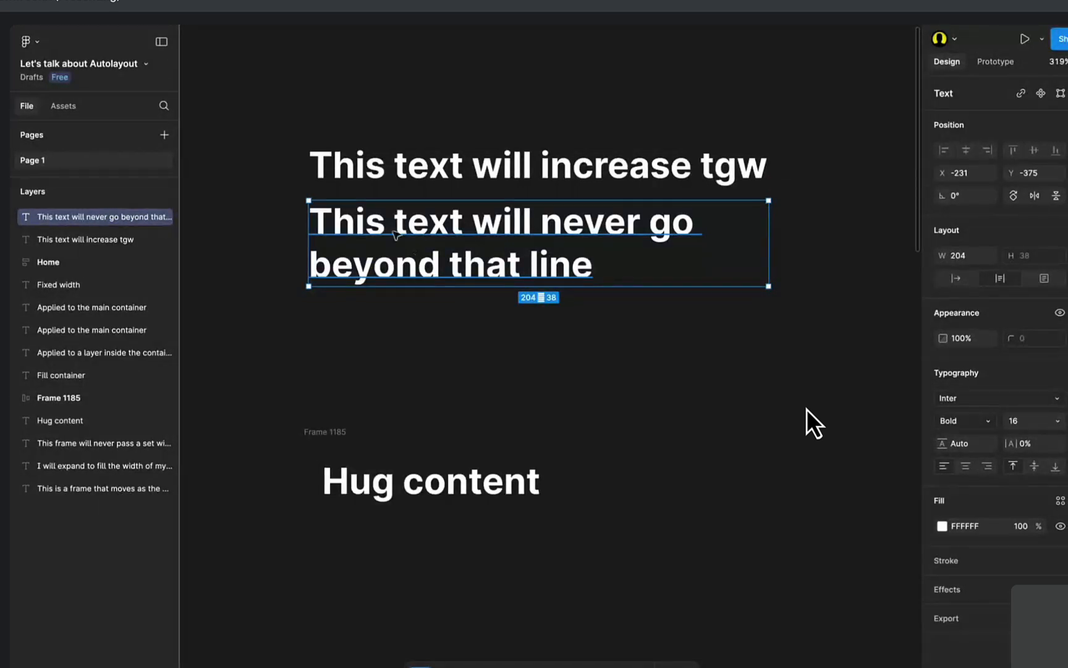
# Look over the Hug content and Fixed width notes and the Hug content frame above them on the canvas.
pyautogui.scroll(-2, 409, 227)
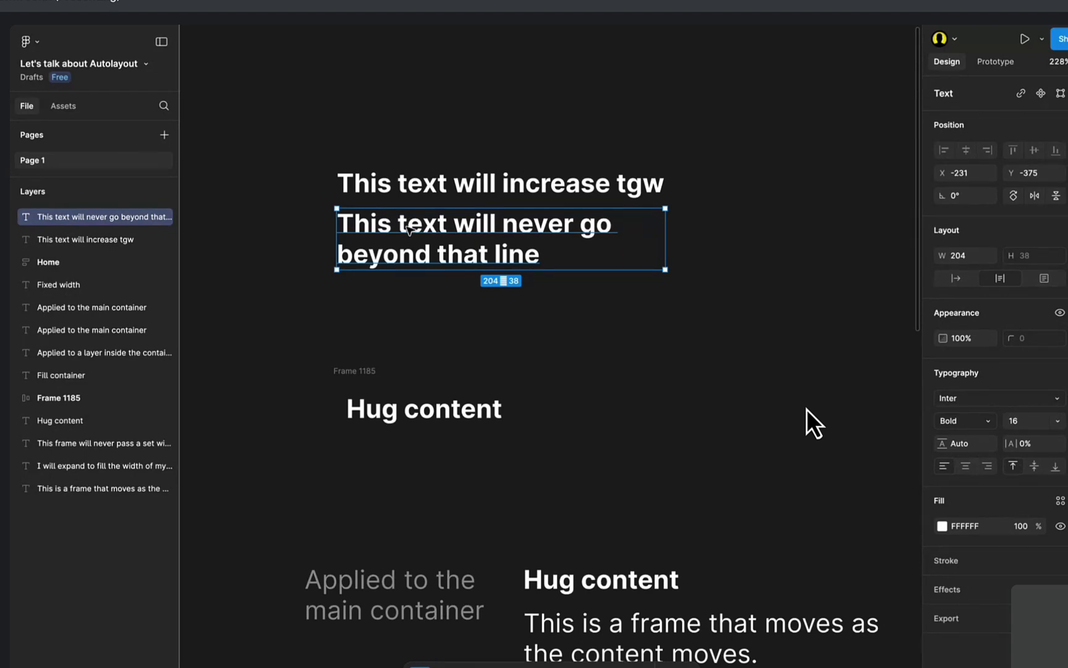
pyautogui.scroll(-5, 408, 228)
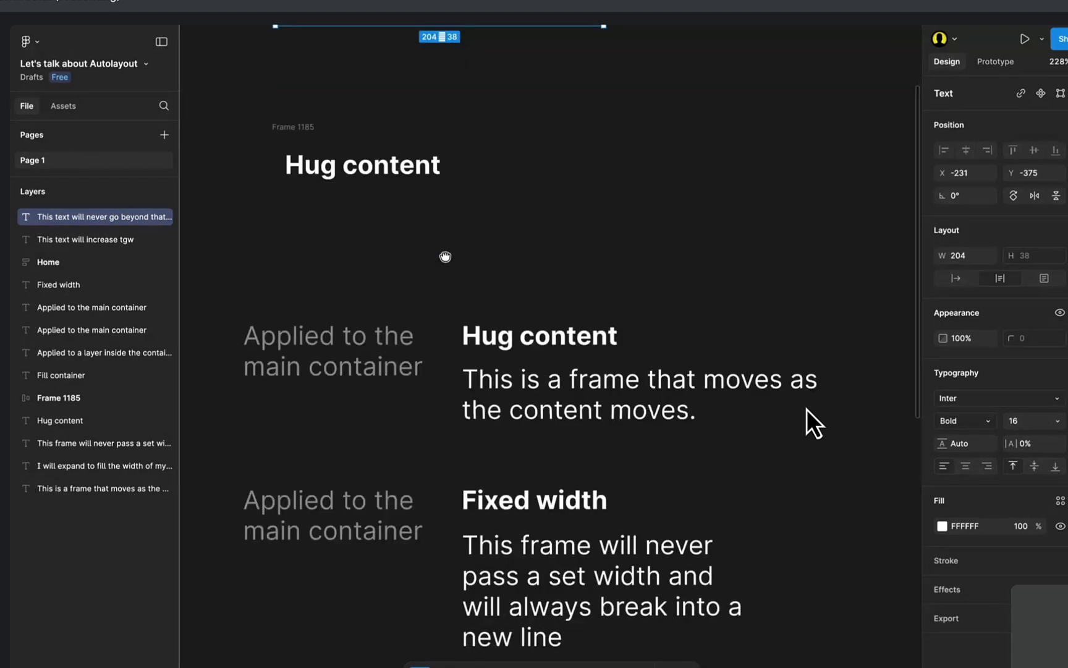
pyautogui.scroll(-2, 445, 256)
pyautogui.scroll(3, 484, 278)
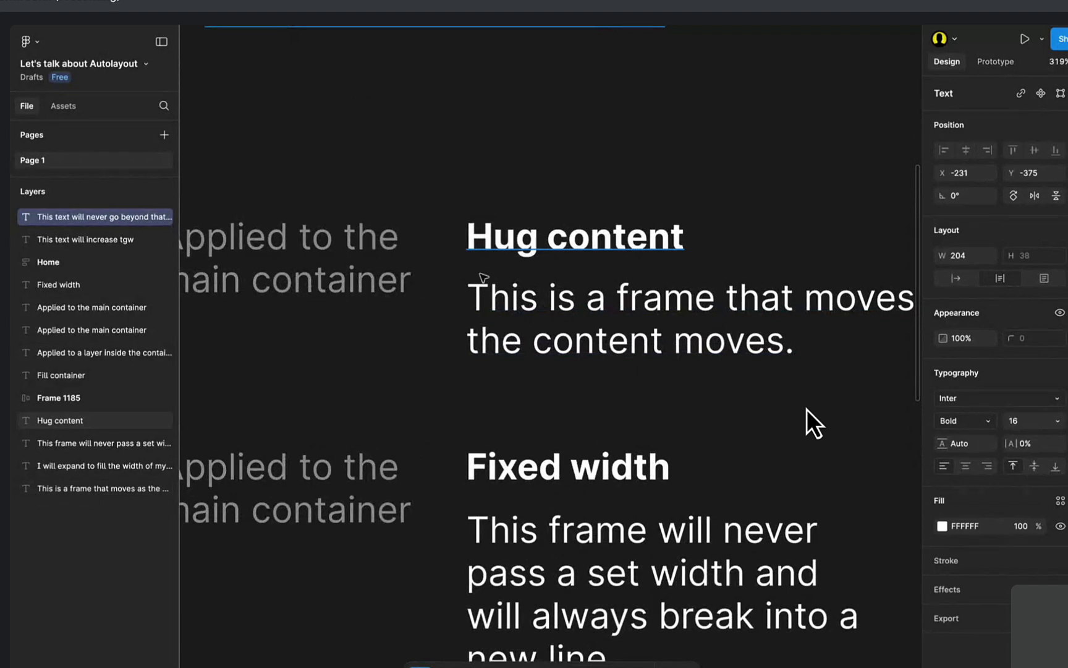
pyautogui.click(333, 284)
pyautogui.scroll(4, 395, 231)
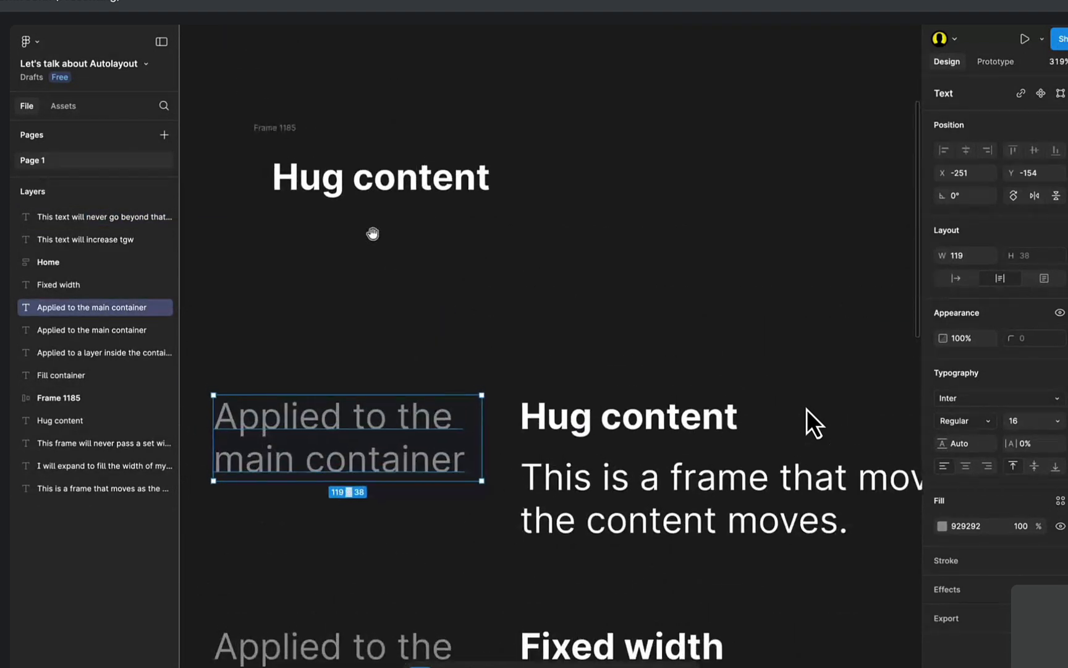
pyautogui.moveTo(370, 232); pyautogui.dragTo(406, 345)
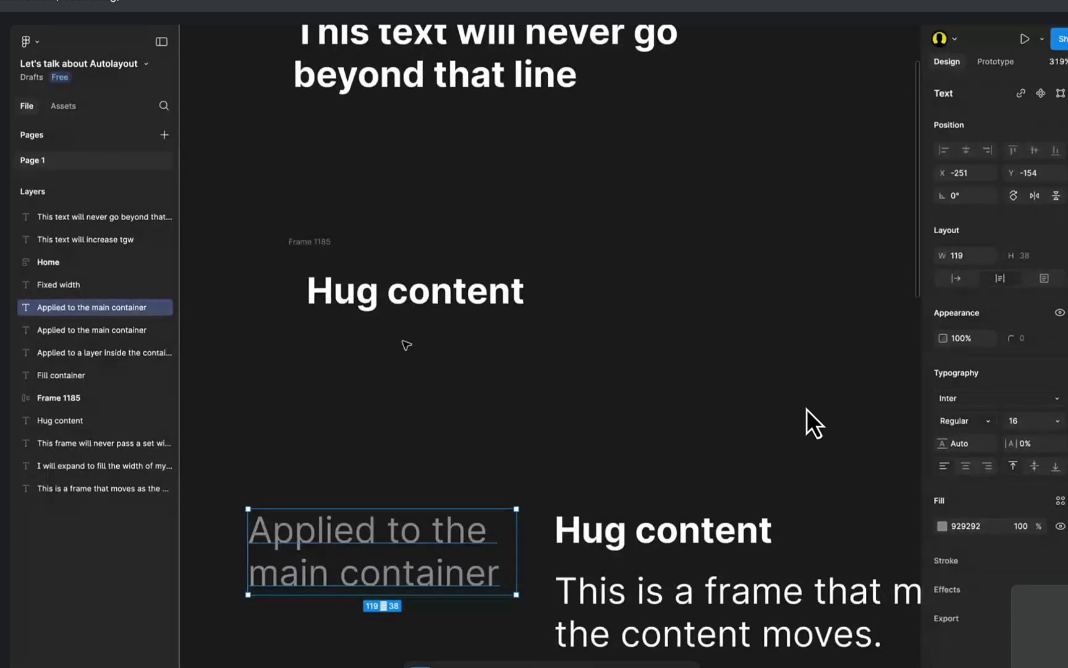
# Add a text reading "child and parent layer" below the Hug content frame.
pyautogui.press('Escape')
pyautogui.press('t')
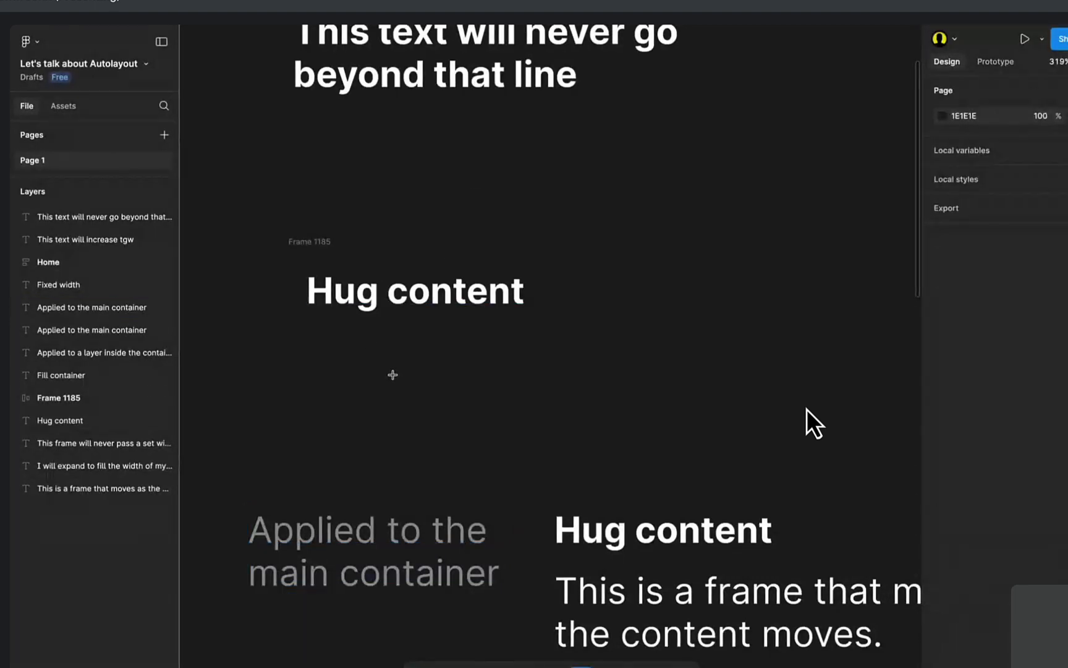
pyautogui.click(393, 376)
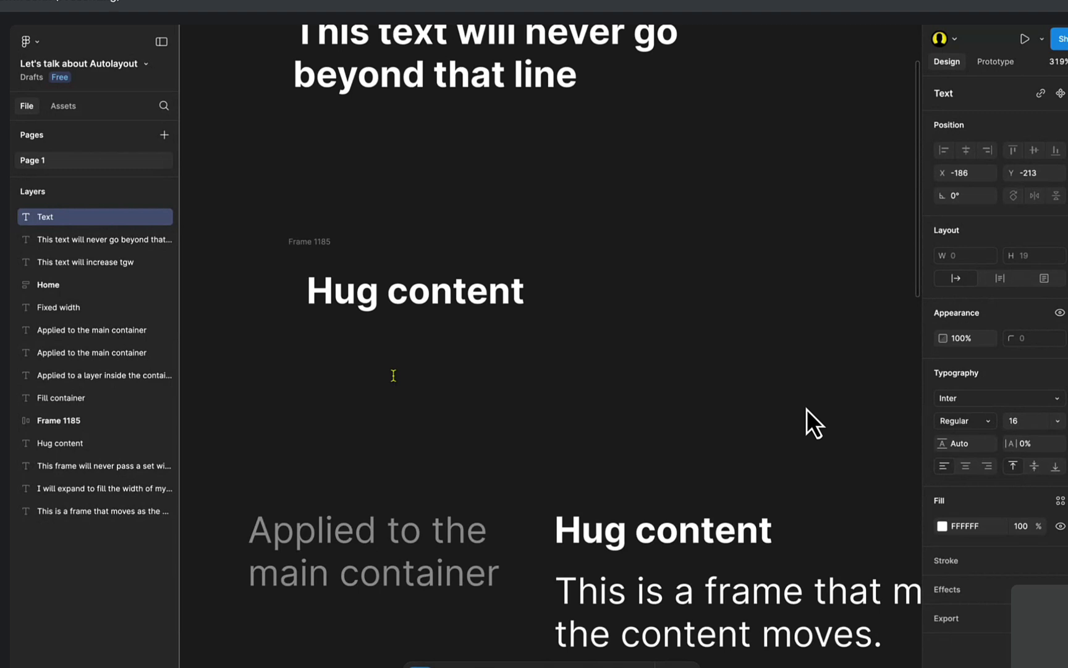
pyautogui.write('cjil')
pyautogui.press('BackSpace')
pyautogui.press('BackSpace')
pyautogui.press('BackSpace')
pyautogui.write('h')
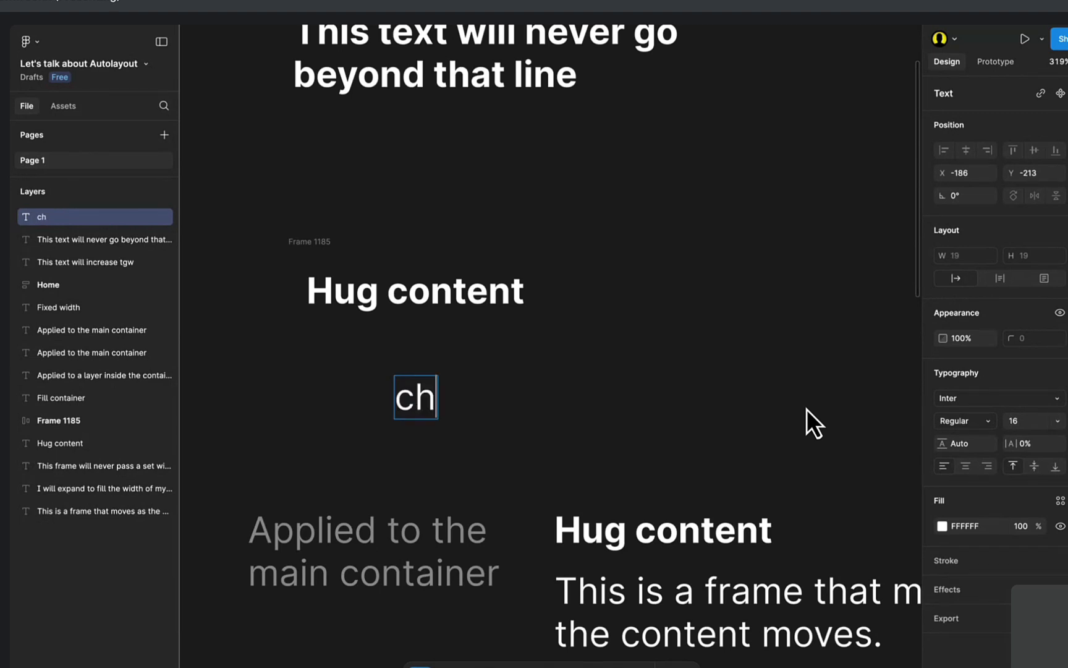
pyautogui.write('ild and p;')
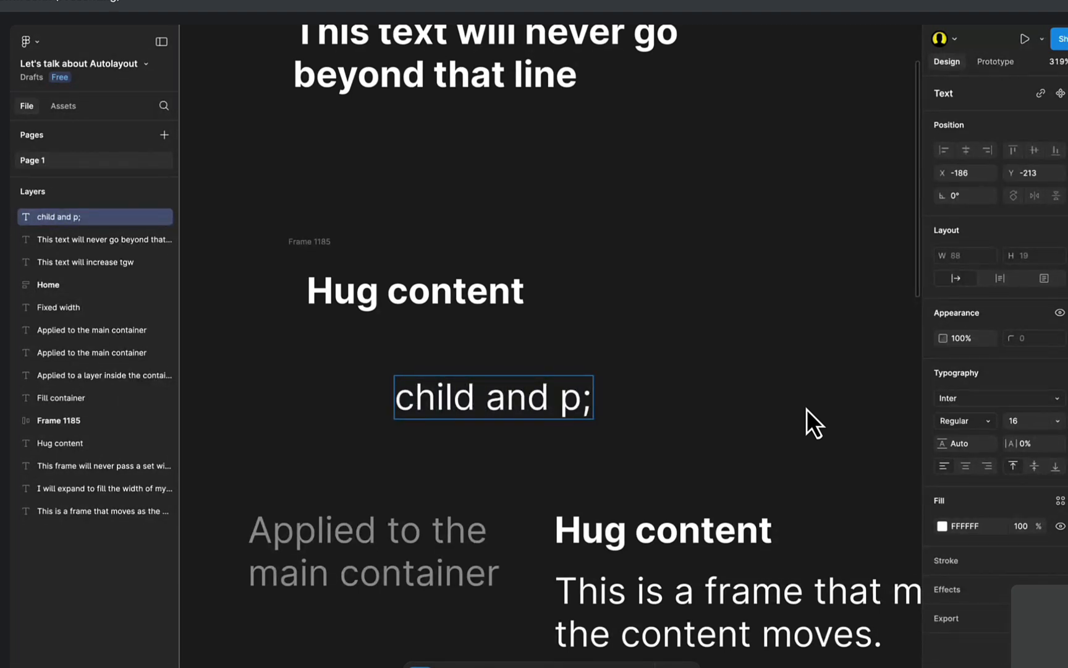
pyautogui.press('BackSpace')
pyautogui.write('arent ;aye')
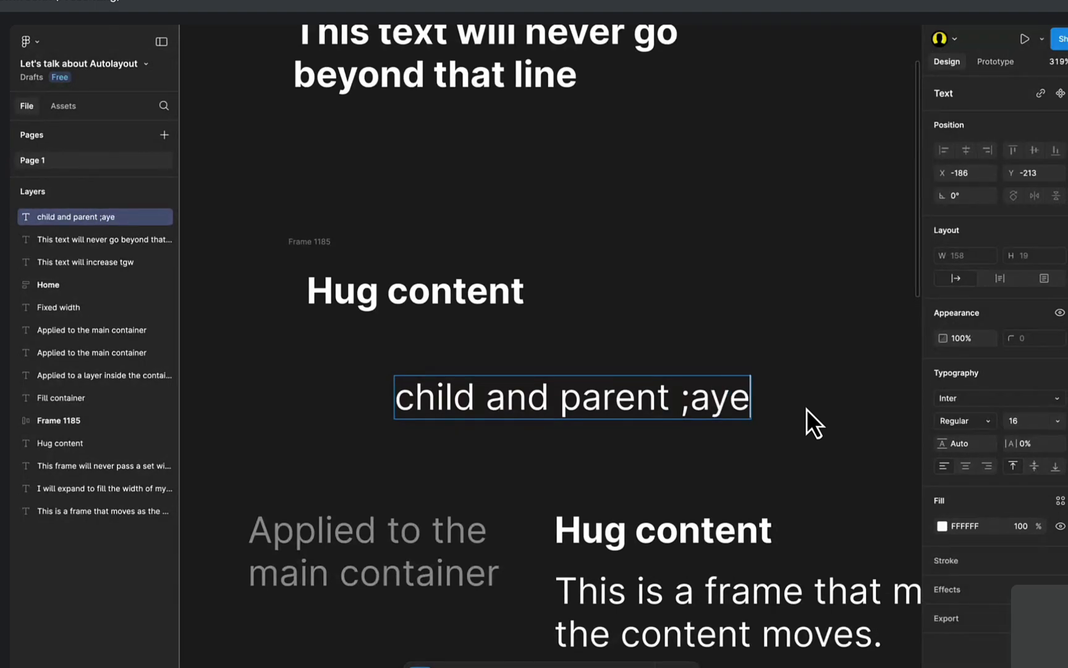
pyautogui.press('BackSpace')
pyautogui.press('BackSpace')
pyautogui.press('BackSpace')
pyautogui.press('BackSpace')
pyautogui.write('layer')
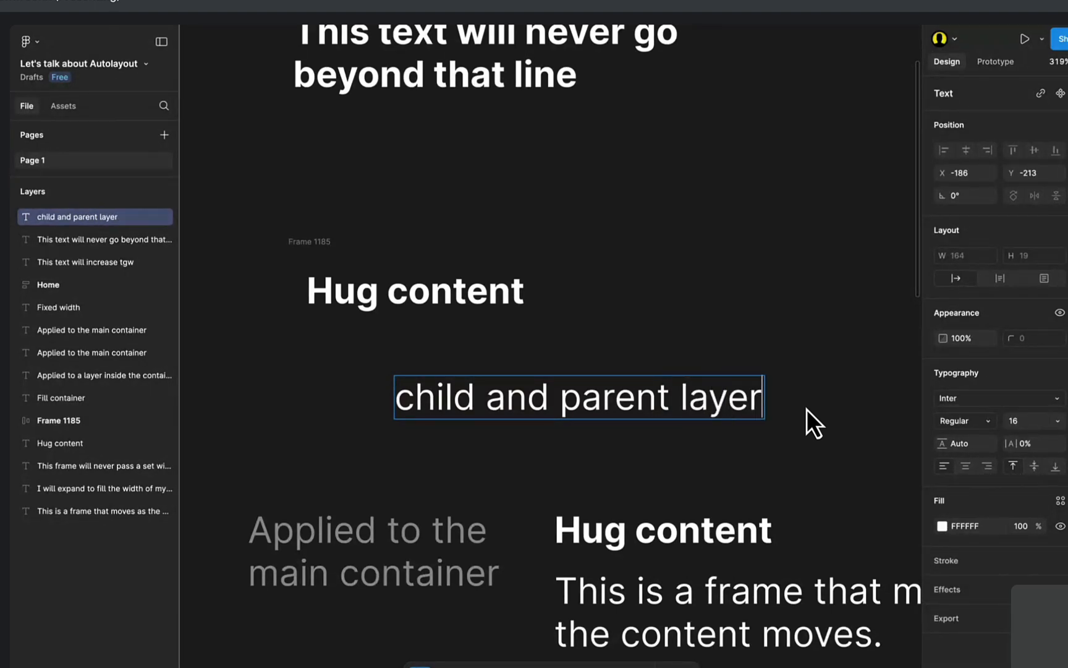
pyautogui.press('Escape')
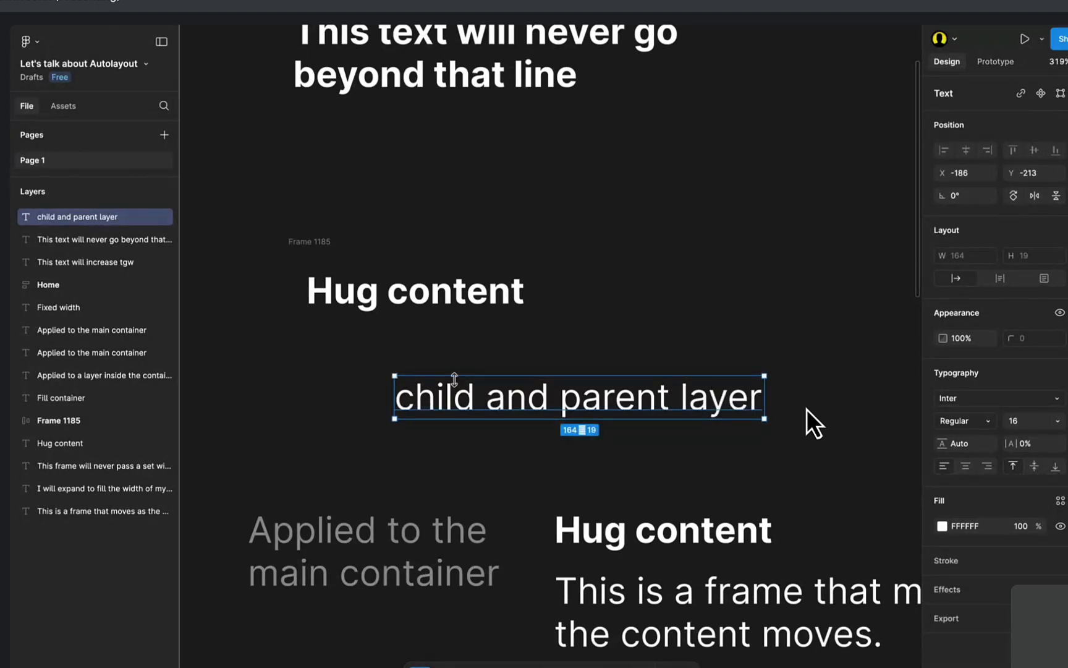
# Place the "child and parent layer" text just above the "Applied to the main container" note and left-align the Hug content frame with it.
pyautogui.moveTo(449, 411); pyautogui.dragTo(326, 394)
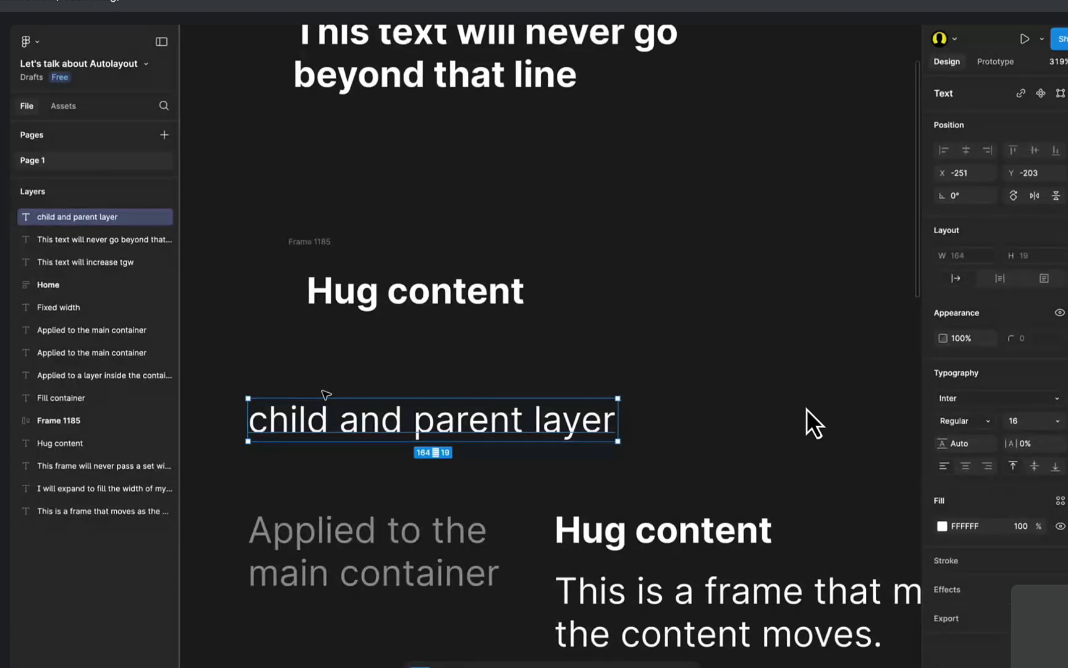
pyautogui.moveTo(814, 28)
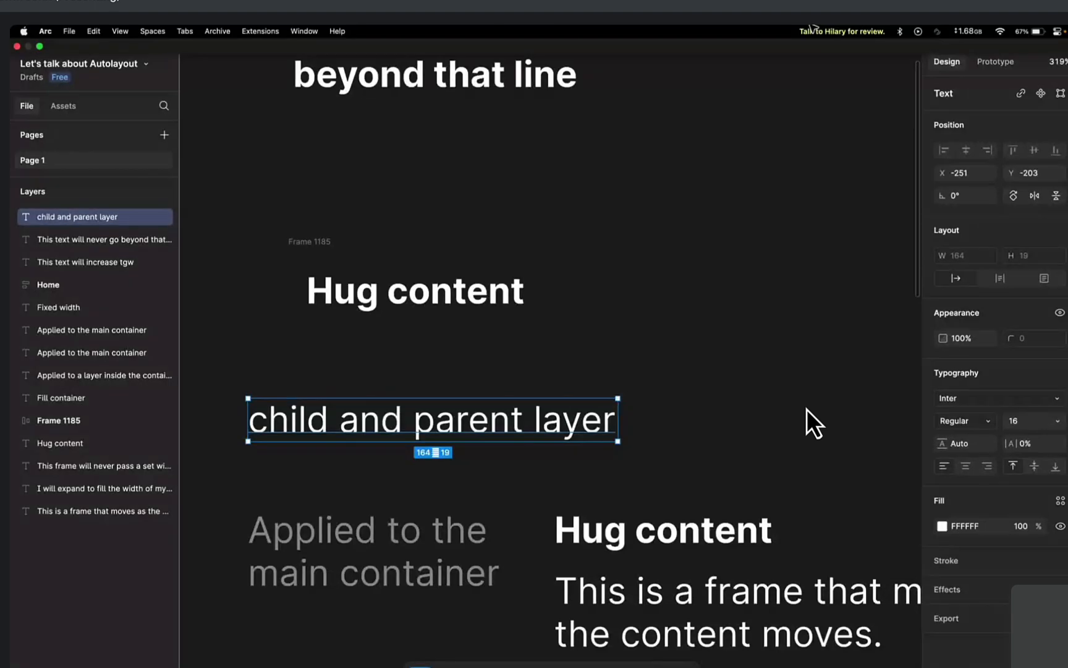
pyautogui.moveTo(374, 256); pyautogui.dragTo(421, 297)
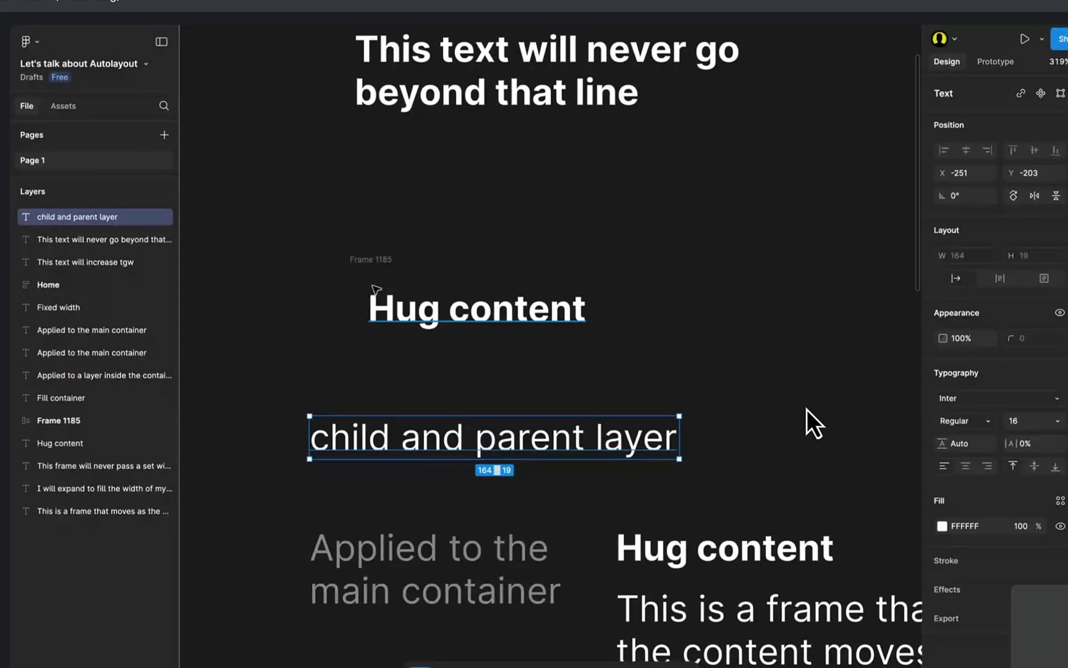
pyautogui.click(360, 263)
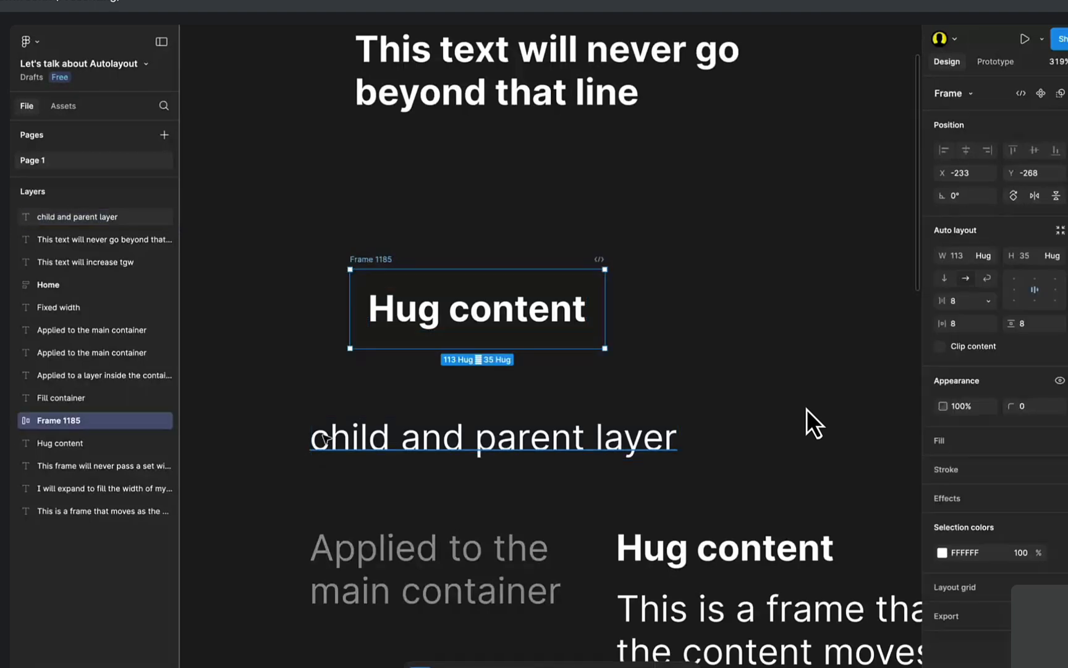
pyautogui.keyDown('shift'); pyautogui.click(324, 439); pyautogui.keyUp('shift')
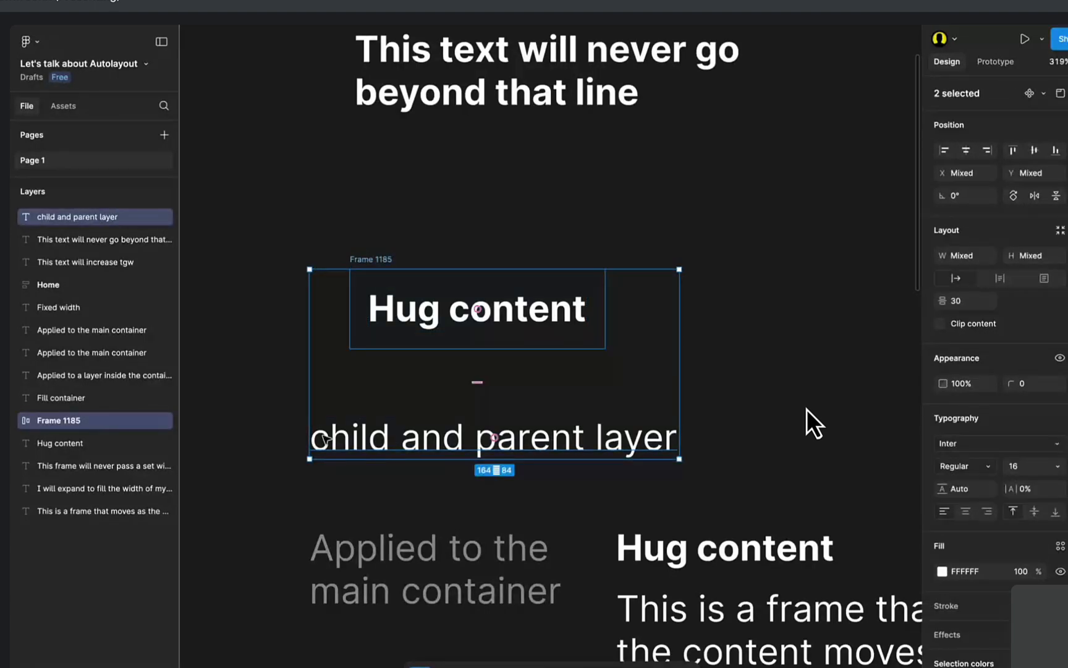
pyautogui.hotkey('alt', 'a')
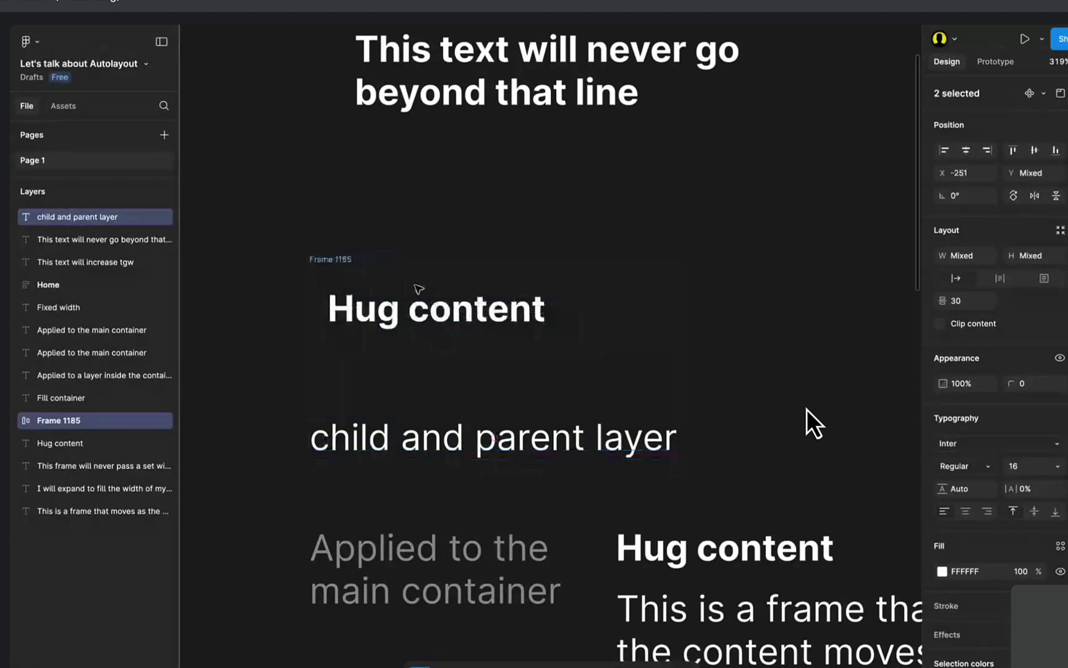
pyautogui.click(414, 218)
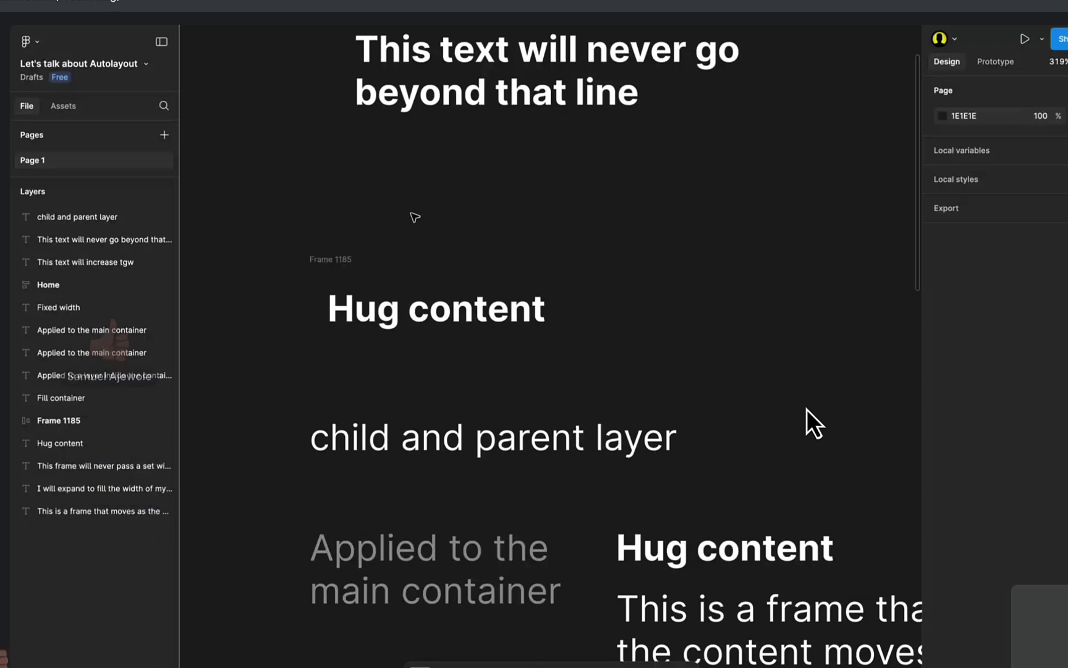
# Move the Hug content frame straight up to Y -312, making room above the "child and parent layer" text.
pyautogui.click(336, 259)
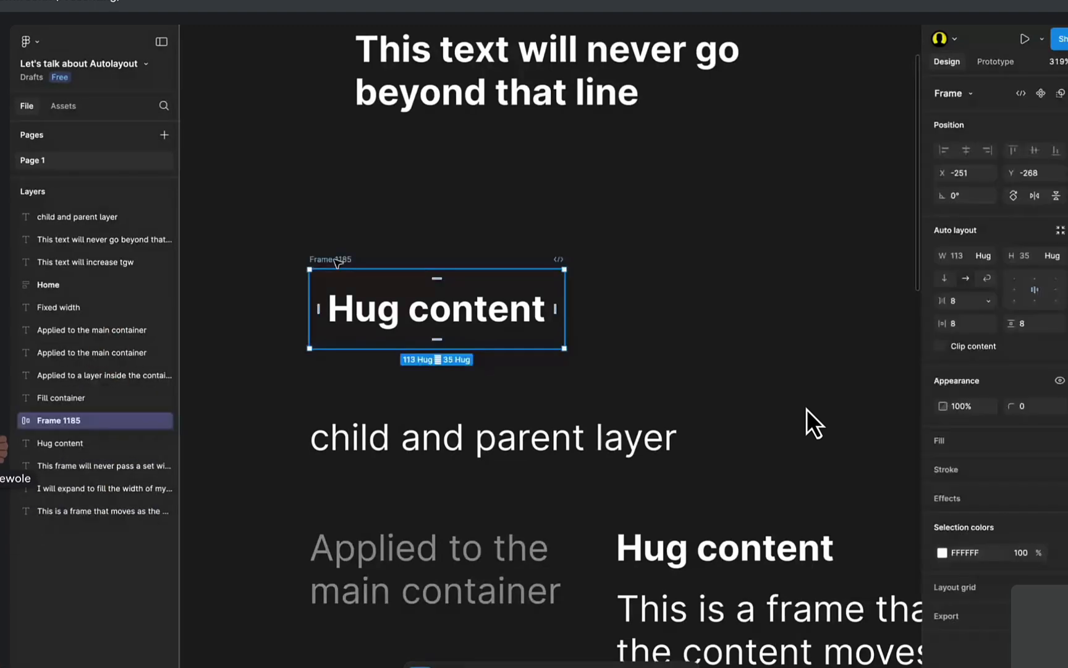
pyautogui.click(359, 240)
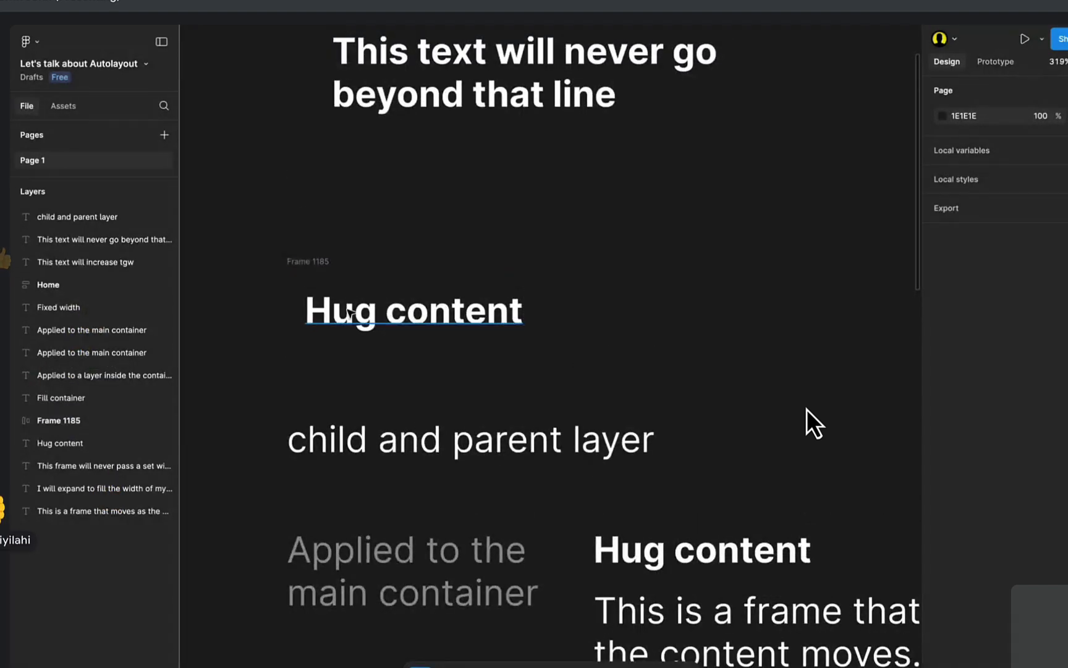
pyautogui.click(319, 263)
pyautogui.moveTo(316, 229); pyautogui.dragTo(310, 160)
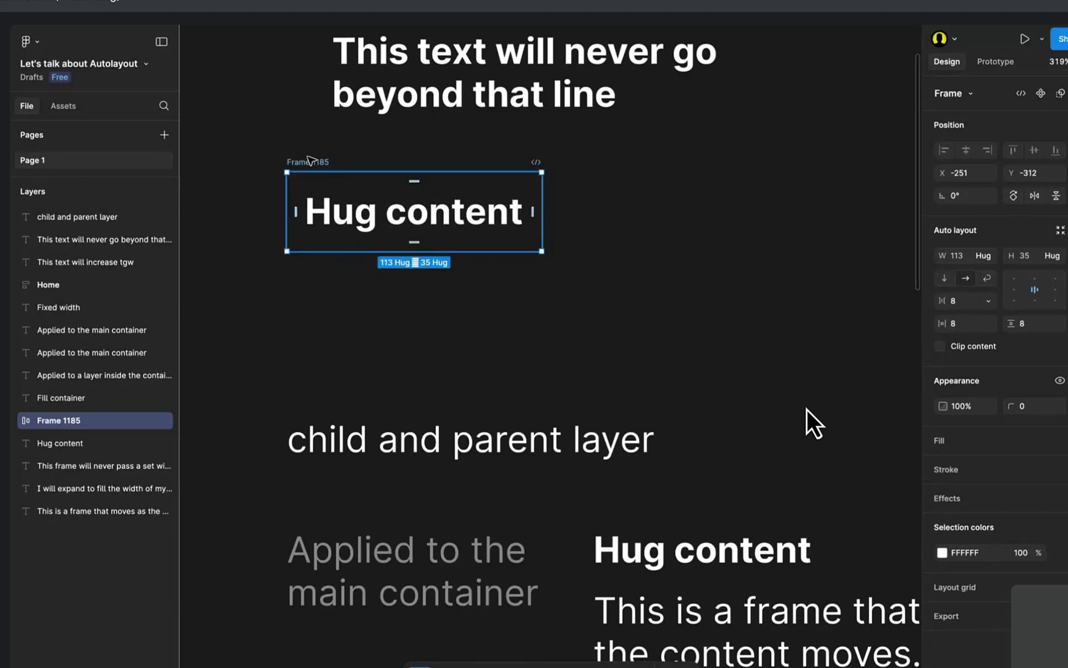
pyautogui.click(506, 314)
# Draw a frame about 169 × 44 between the Hug content frame and the "child and parent layer" text, and name it "Parent layer".
pyautogui.press('f')
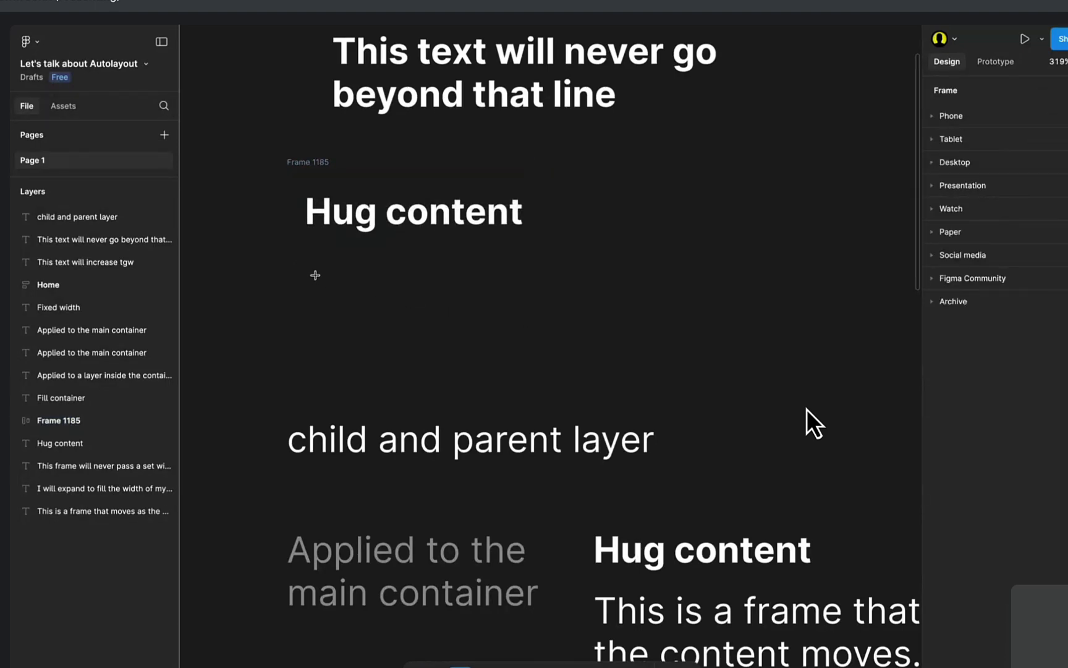
pyautogui.moveTo(298, 259); pyautogui.dragTo(670, 356)
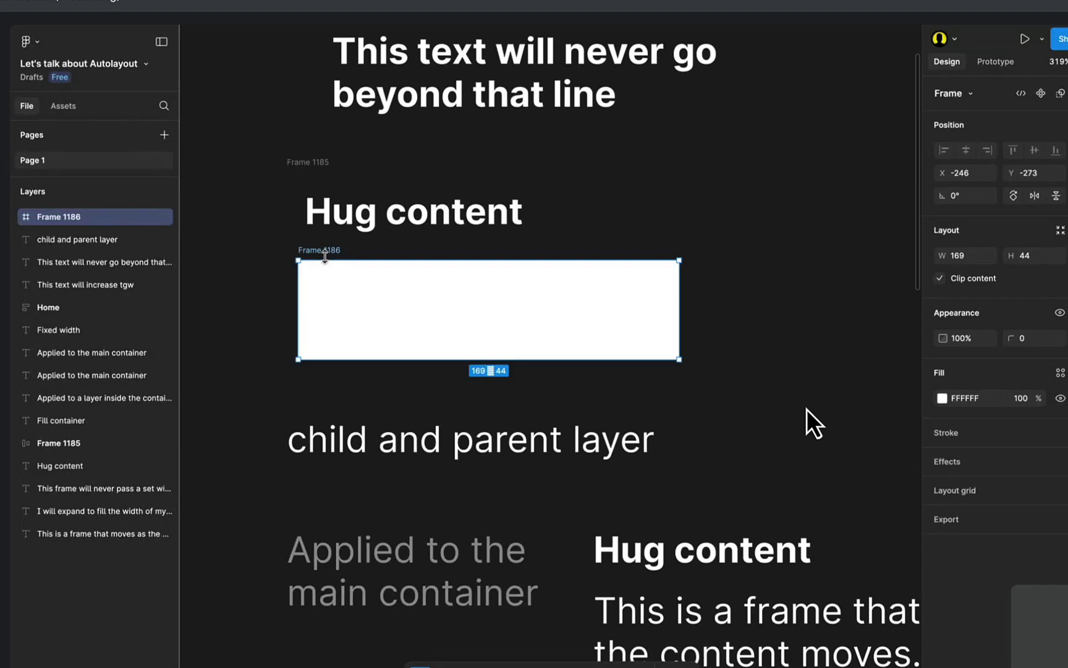
pyautogui.write('Parent layer')
pyautogui.press('Return')
# Add a text reading "Child" inside the Parent layer frame and centre it vertically in the frame.
pyautogui.press('t')
pyautogui.click(353, 303)
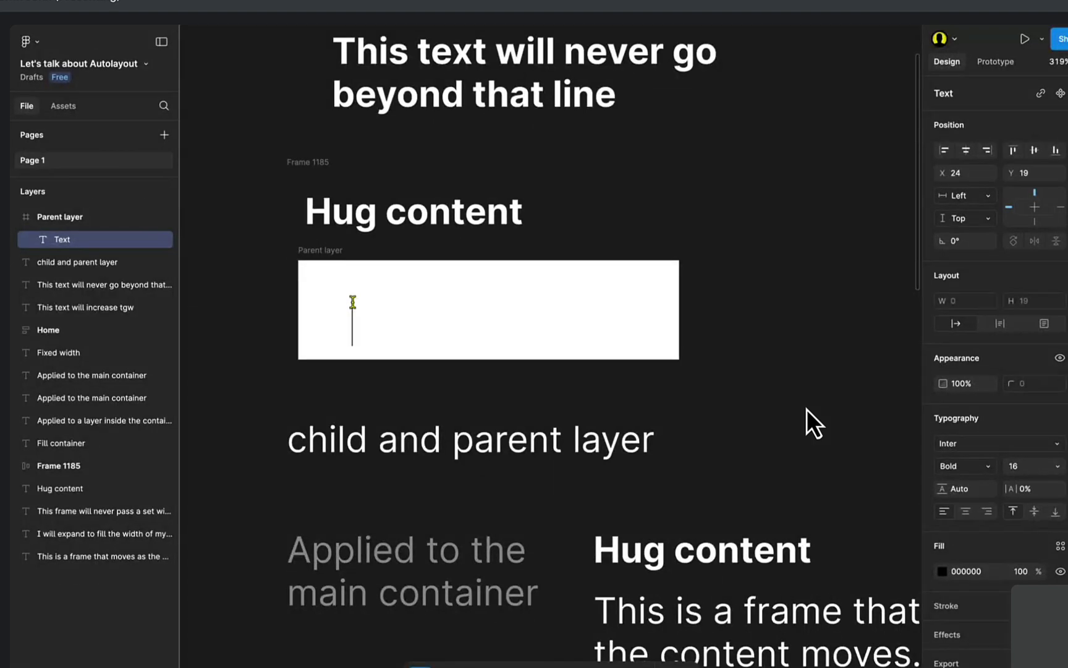
pyautogui.write('Child')
pyautogui.press('Escape')
pyautogui.hotkey('alt', 'v')
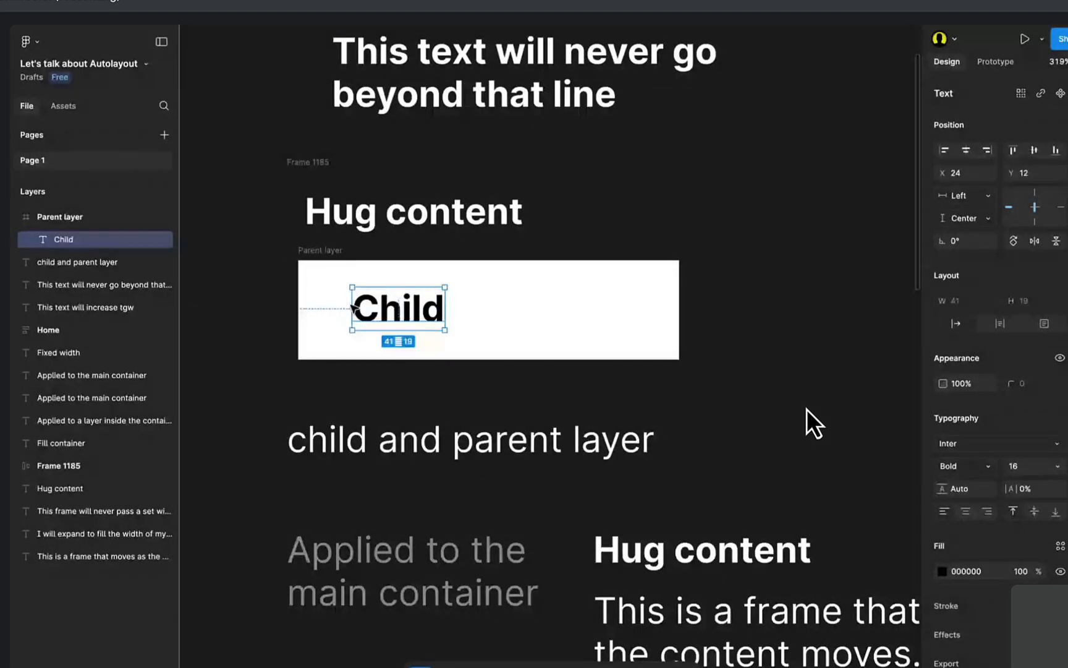
pyautogui.press('Escape')
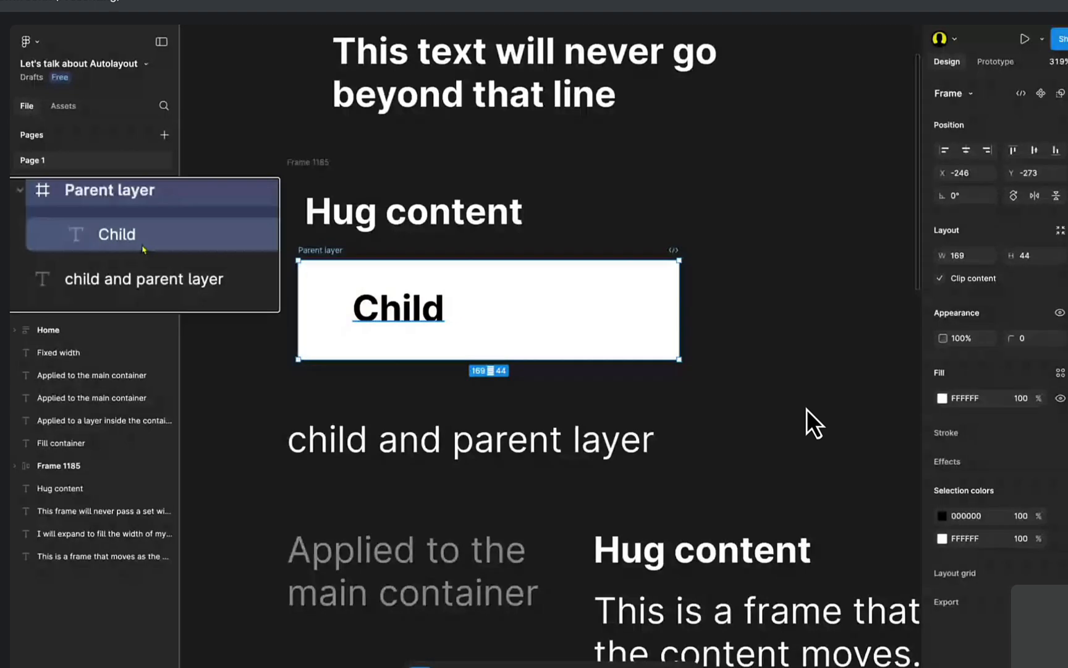
# Collapse the Parent layer's contents in the layer list and view the Hug content, Fixed width and Fill container notes.
pyautogui.click(16, 218)
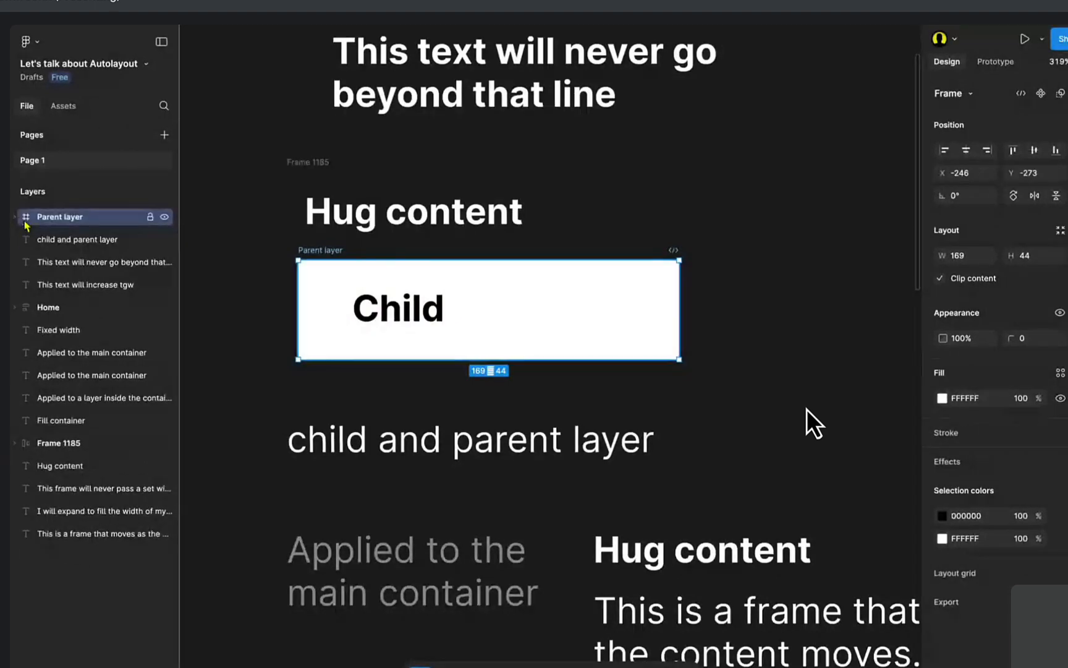
pyautogui.click(754, 342)
pyautogui.scroll(-5, 437, 317)
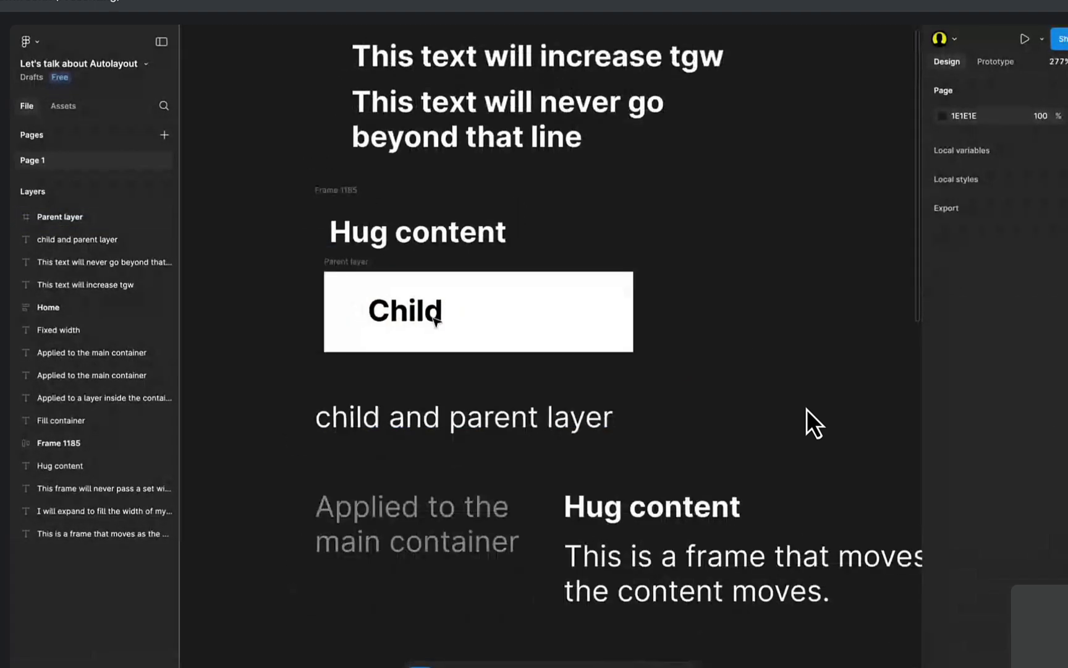
pyautogui.scroll(-5, 440, 353)
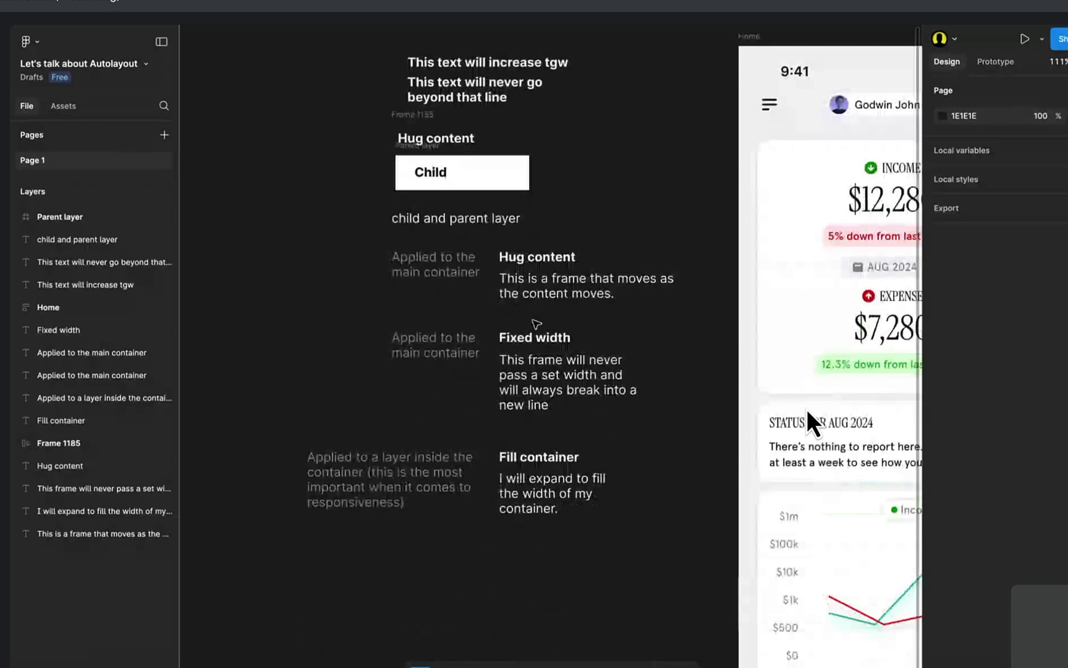
pyautogui.scroll(5, 537, 324)
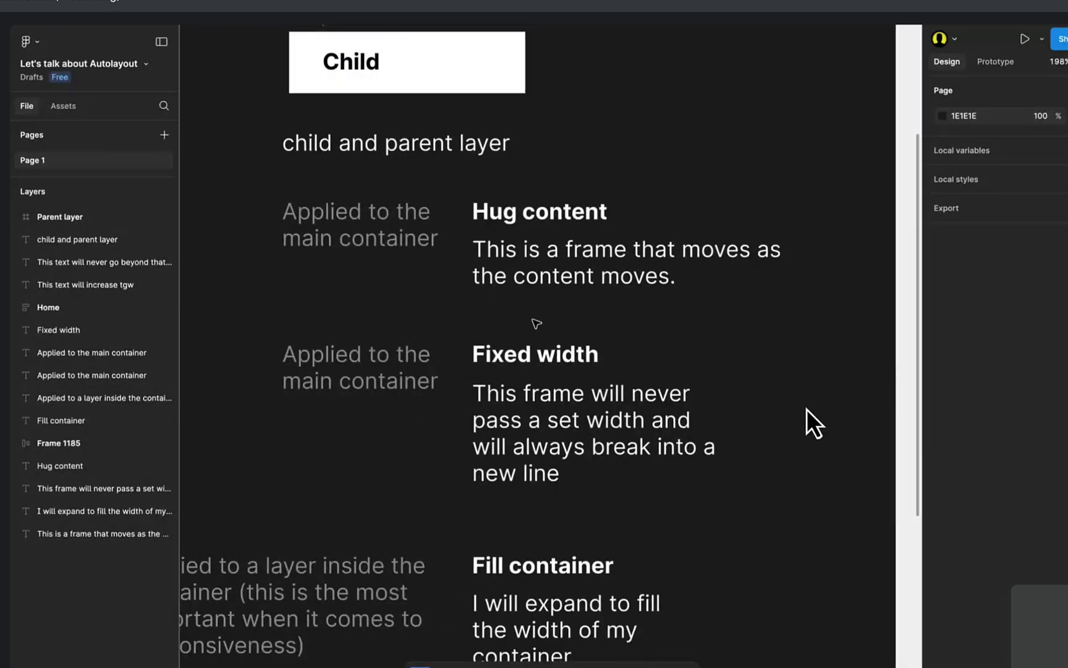
# Draw a frame about 196 × 55 in the empty space below the Fill container notes.
pyautogui.scroll(-5, 537, 324)
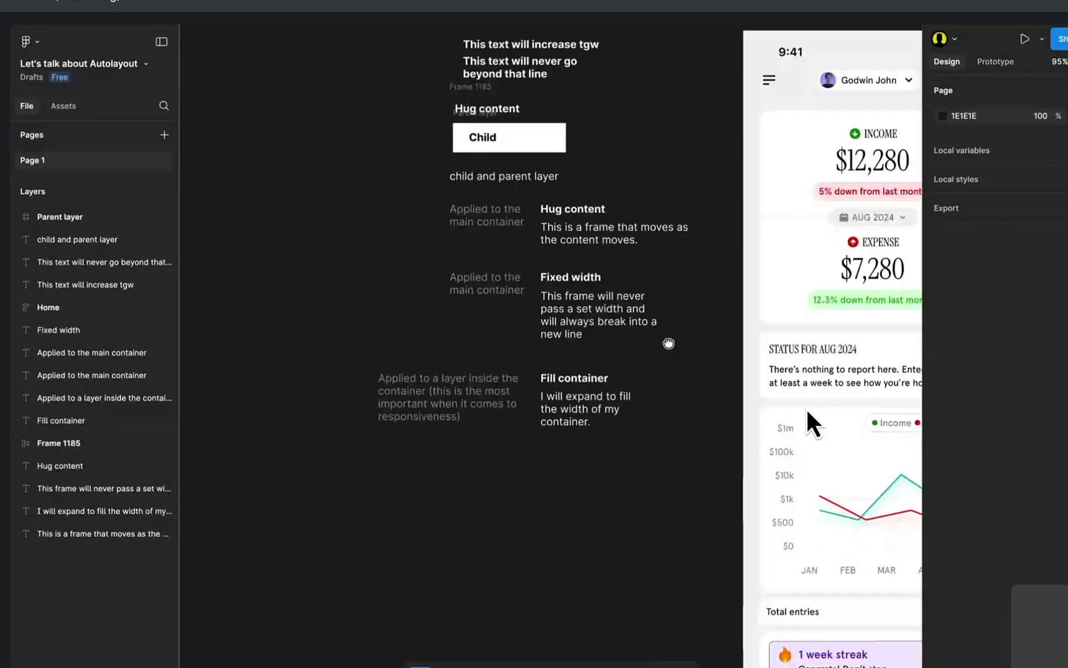
pyautogui.moveTo(668, 344); pyautogui.dragTo(675, 309)
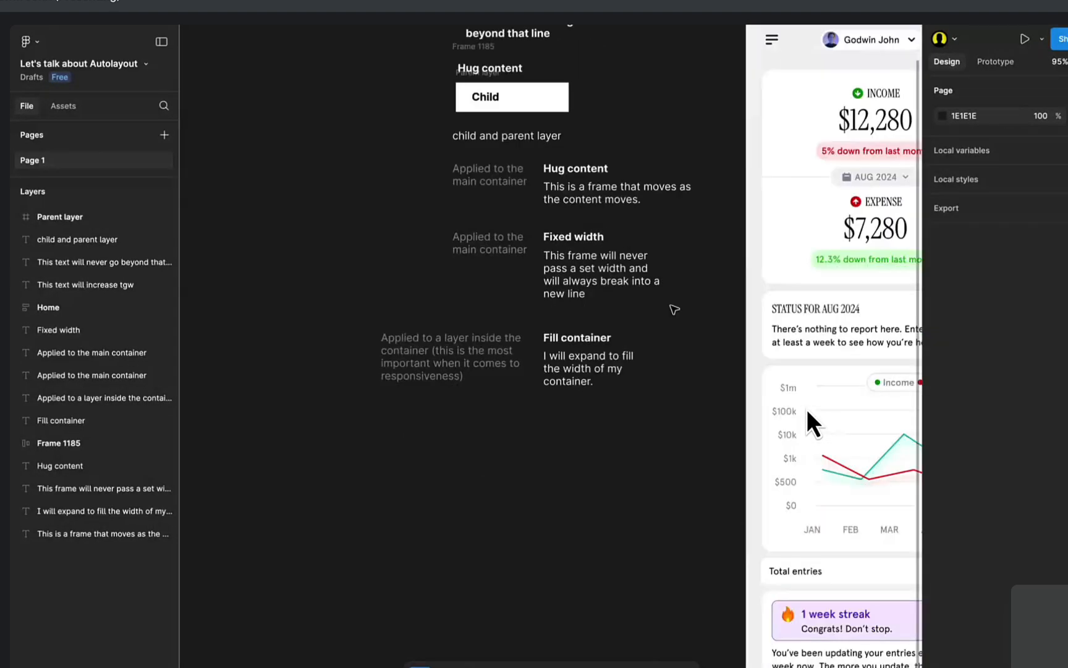
pyautogui.scroll(3, 493, 280)
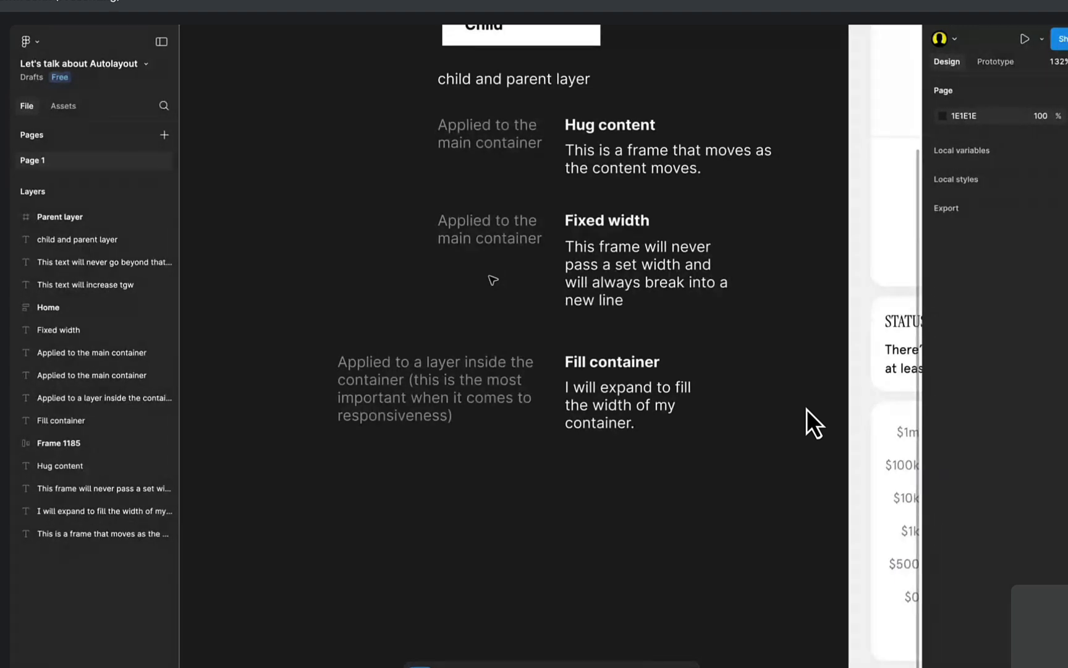
pyautogui.moveTo(516, 360); pyautogui.dragTo(360, 244)
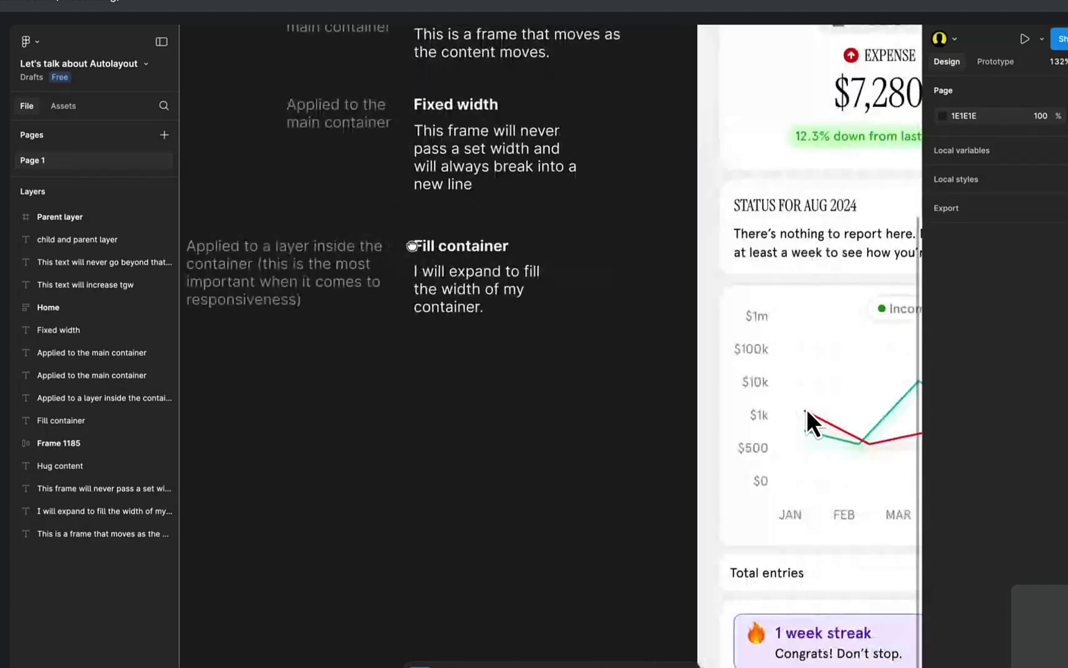
pyautogui.moveTo(371, 431); pyautogui.dragTo(432, 417)
pyautogui.moveTo(393, 452); pyautogui.dragTo(431, 395)
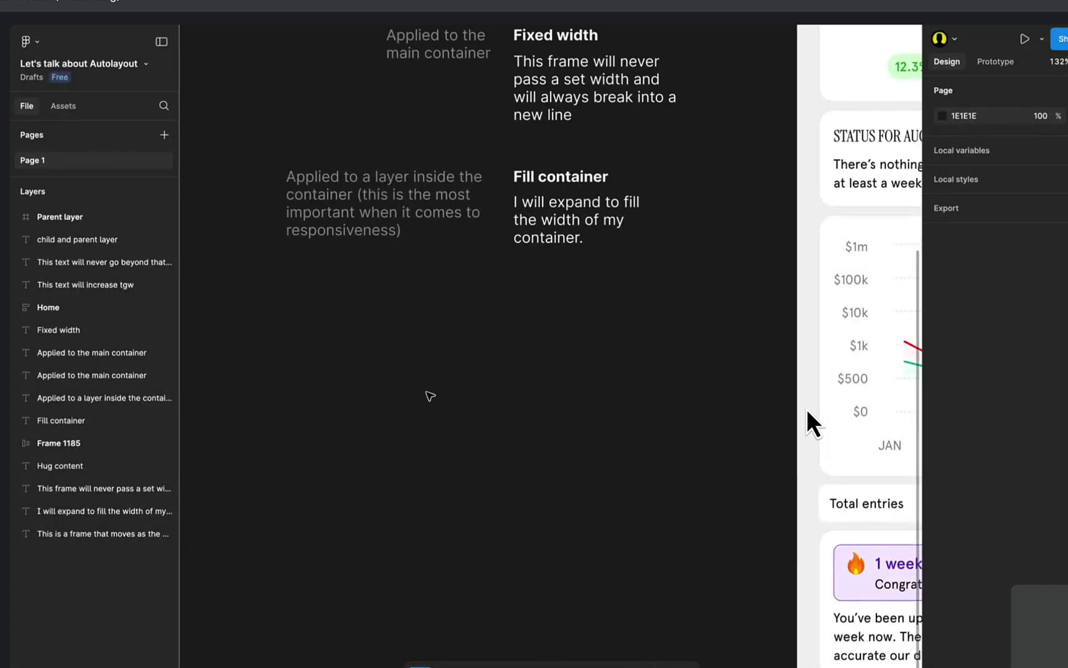
pyautogui.press('f')
pyautogui.scroll(5, 432, 419)
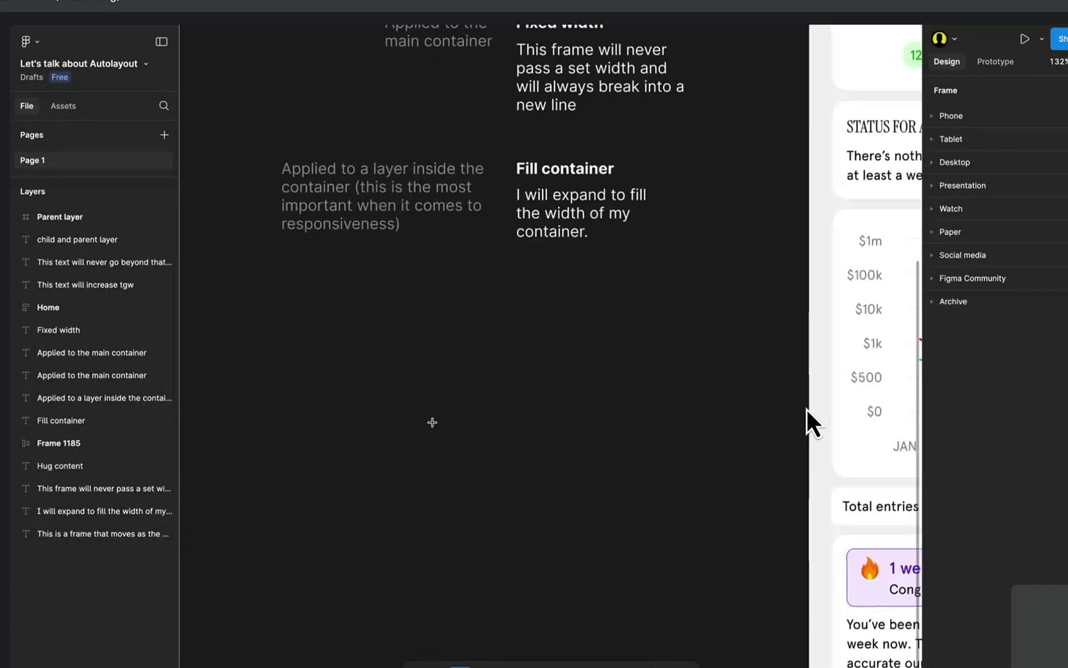
pyautogui.moveTo(321, 315); pyautogui.dragTo(446, 436)
pyautogui.moveTo(536, 439); pyautogui.dragTo(710, 424)
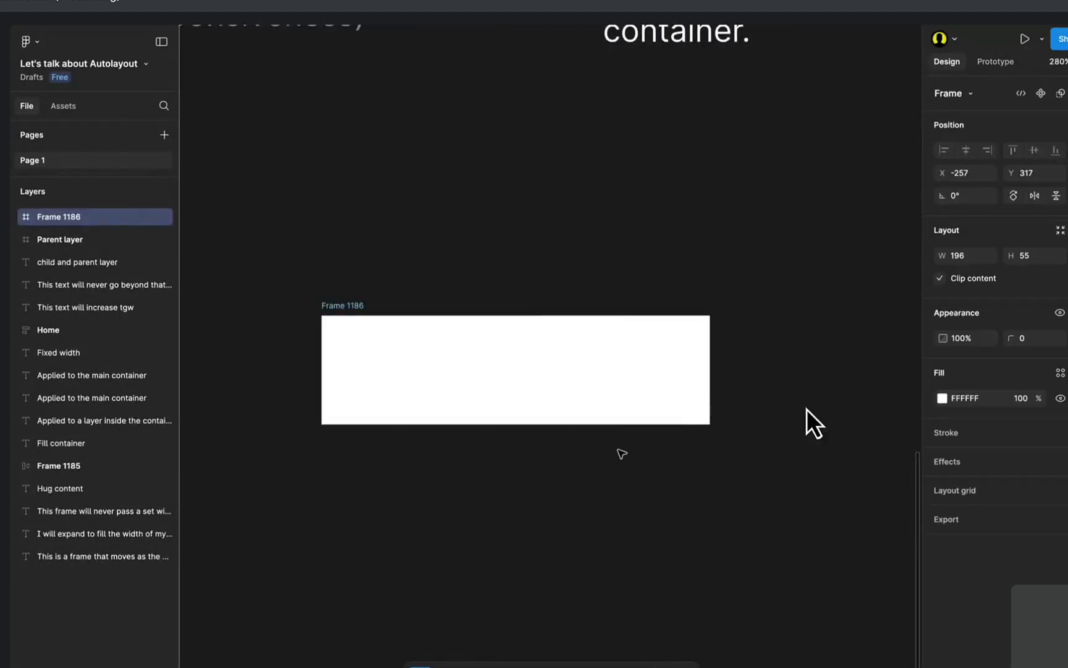
# Add a text reading "Child" inside the new frame and position it at about X 19, Y 20.
pyautogui.press('t')
pyautogui.click(407, 370)
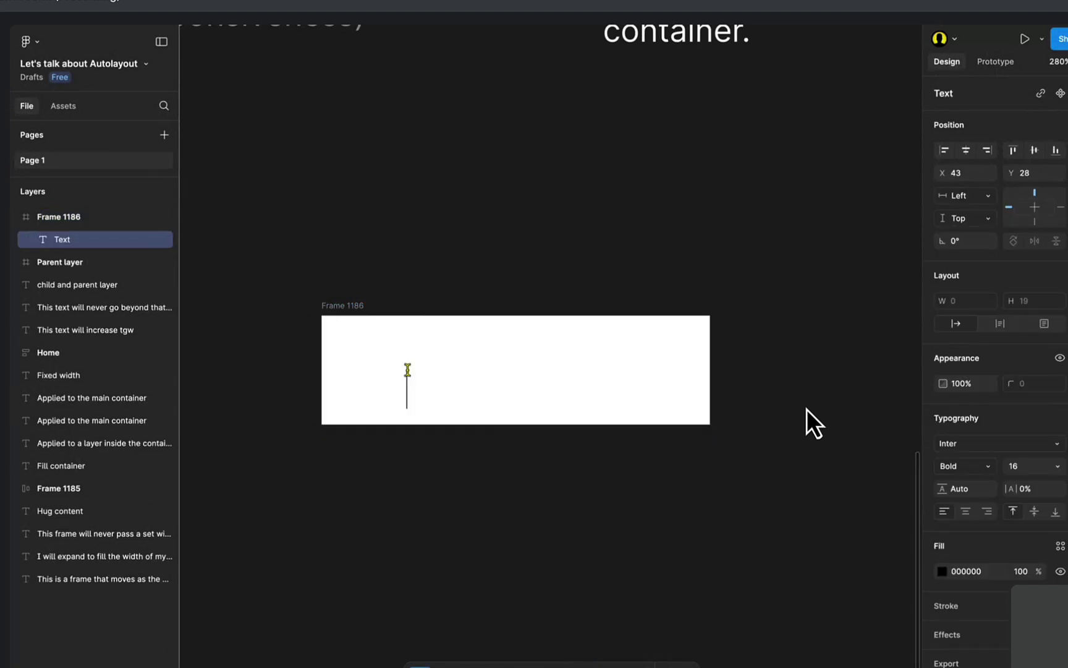
pyautogui.write('Chil')
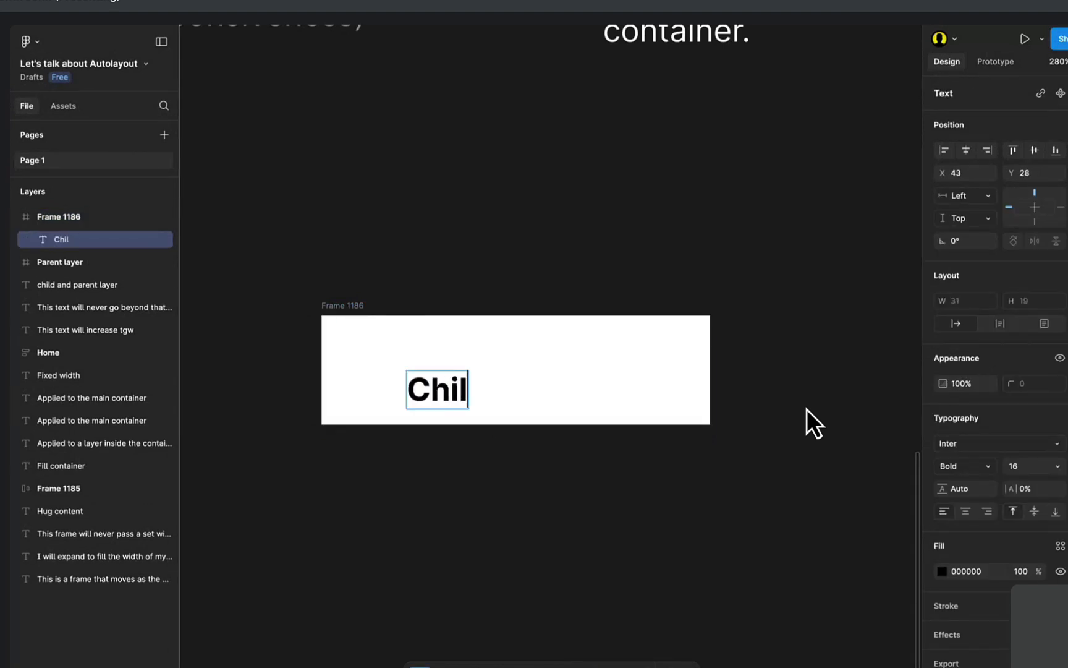
pyautogui.write('d')
pyautogui.press('Escape')
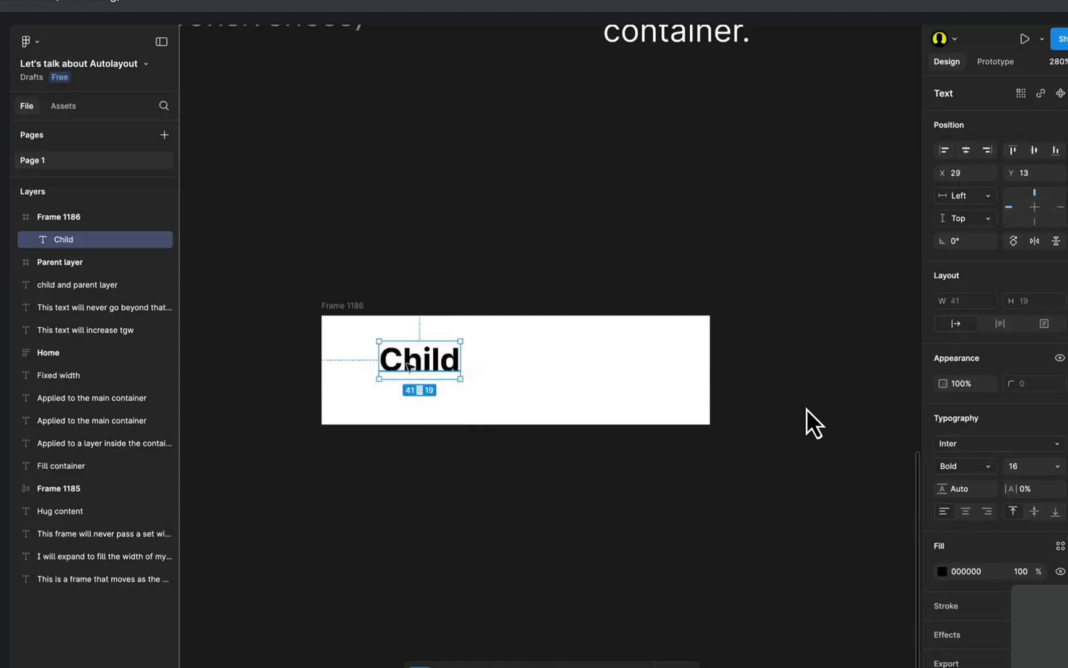
pyautogui.moveTo(448, 391); pyautogui.dragTo(403, 377)
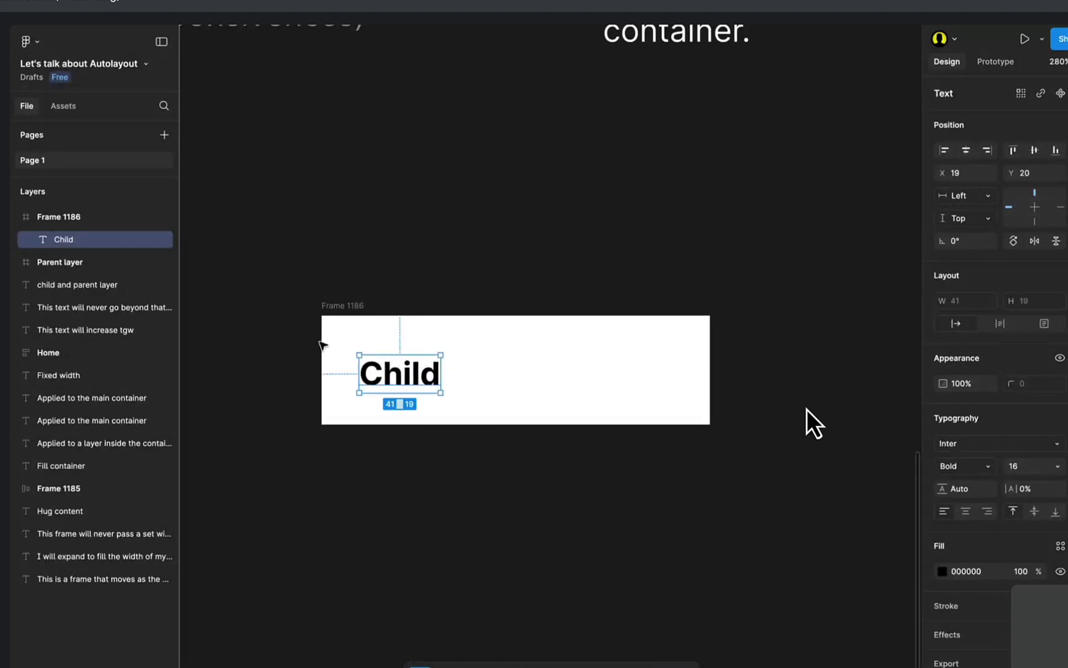
# Rename the new frame around the Child text as "Parent".
pyautogui.click(346, 305)
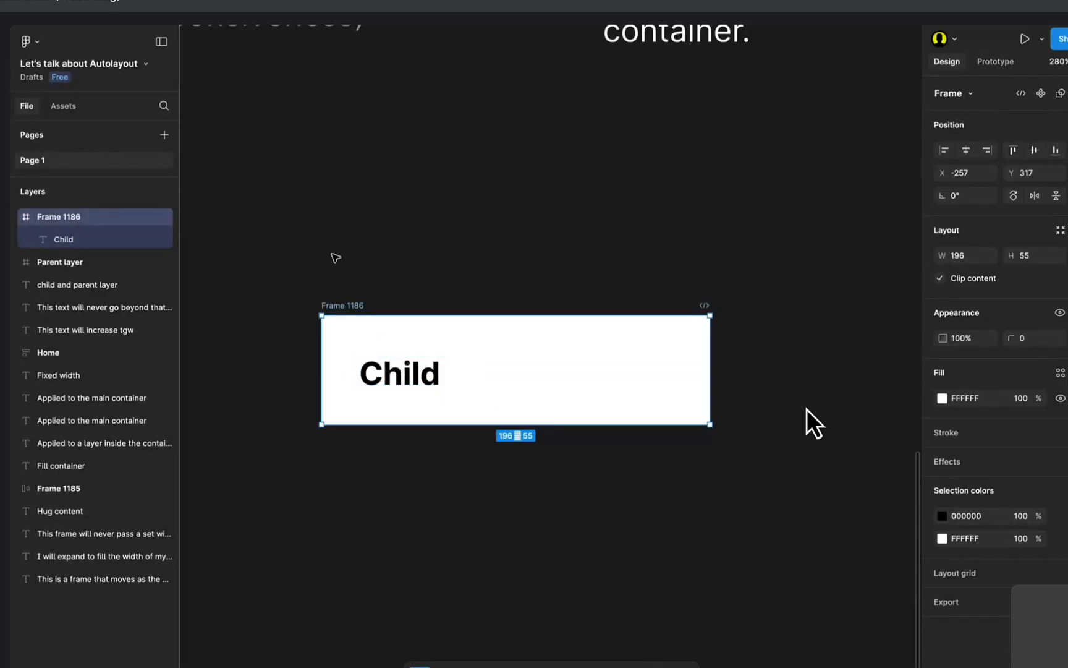
pyautogui.press('super+Tab')
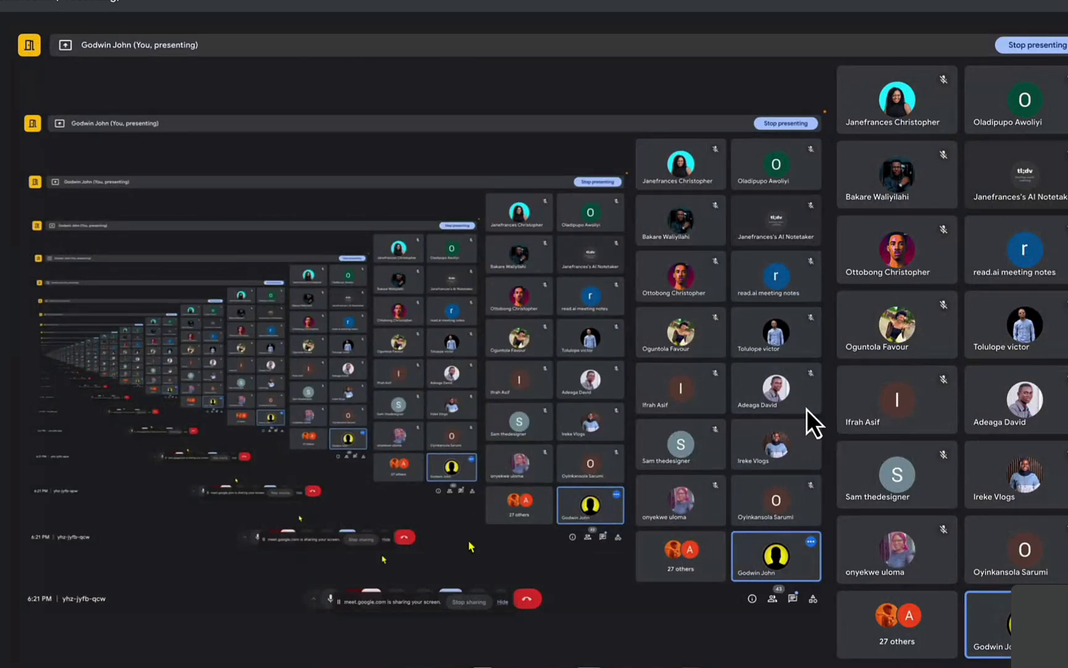
pyautogui.hotkey('ctrl', 'Tab')
pyautogui.click(383, 373)
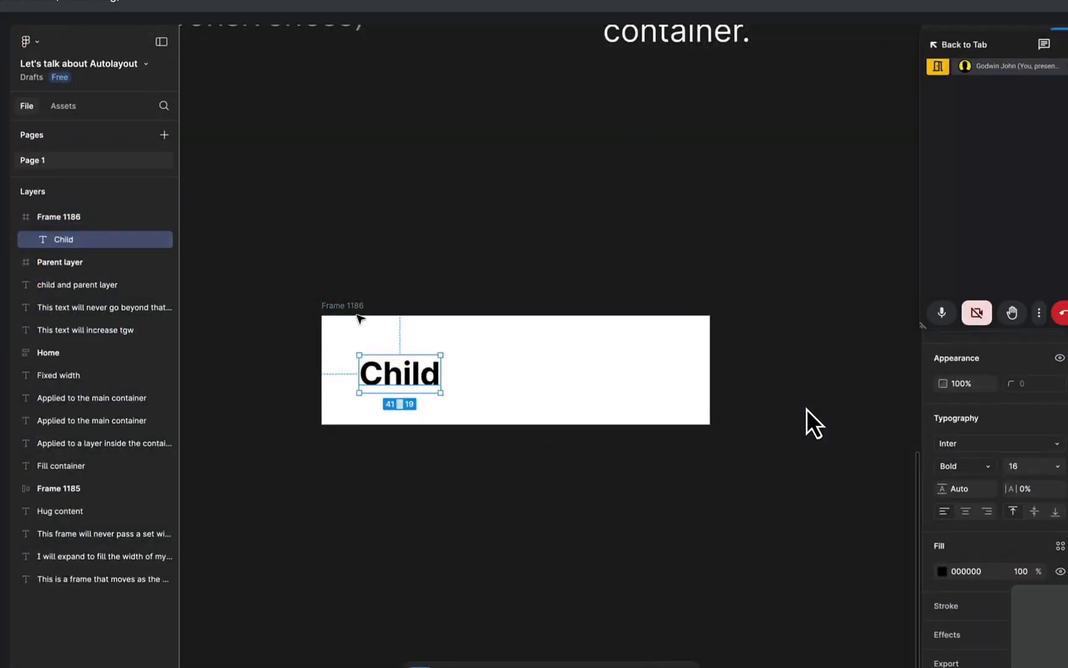
pyautogui.click(357, 315)
pyautogui.doubleClick(356, 308)
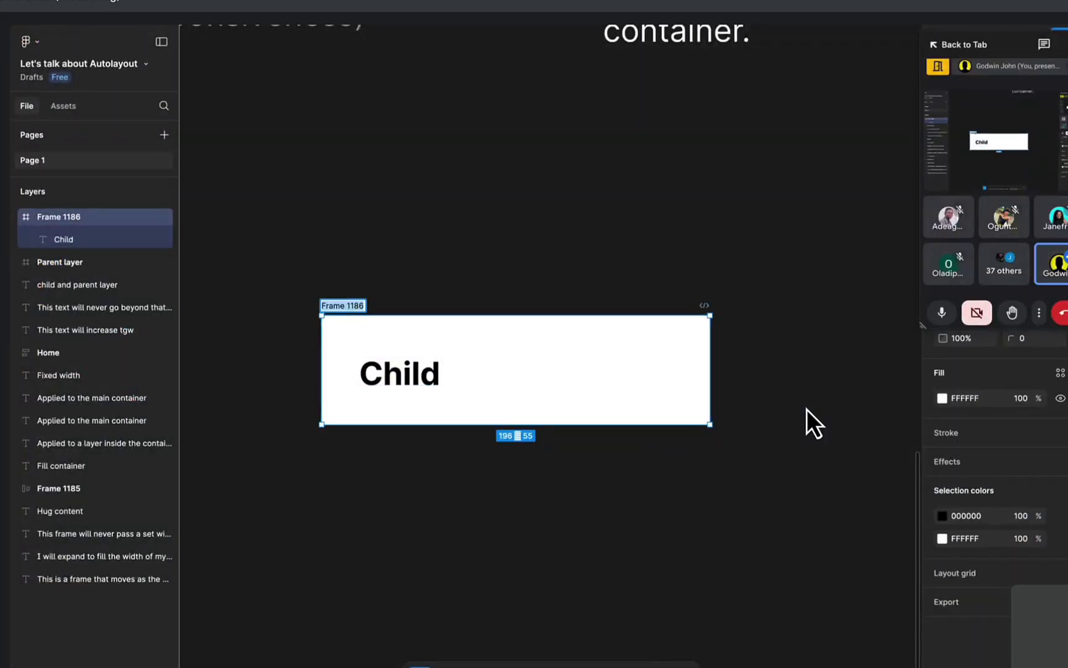
pyautogui.write('Prrent')
pyautogui.press('Return')
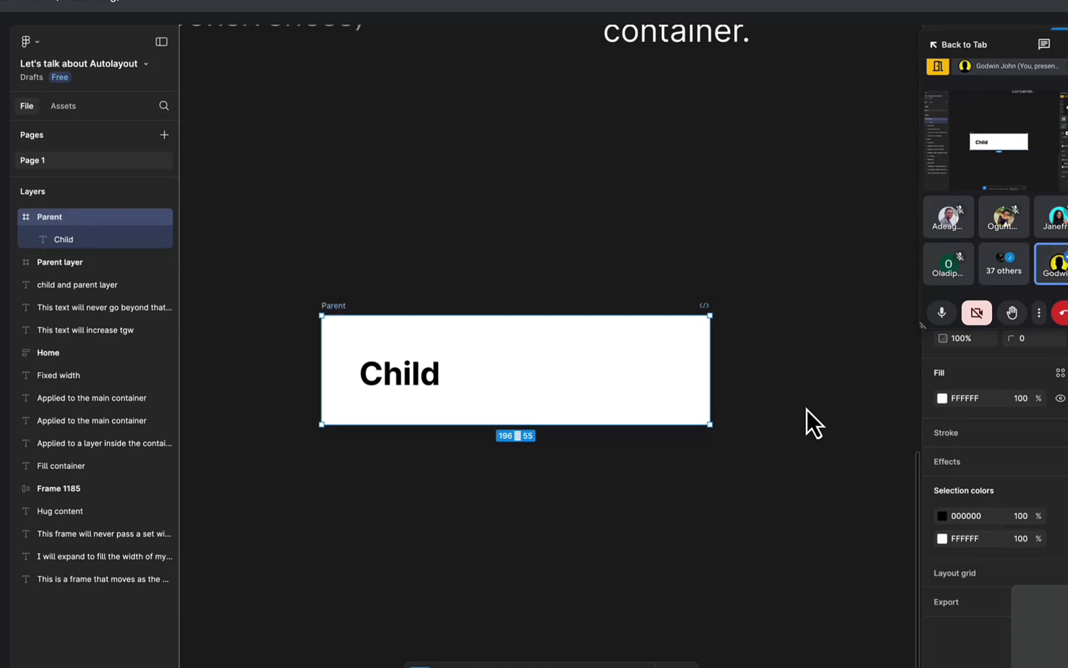
# Move the Parent frame to about X -264, Y 291, and apply auto layout to it.
pyautogui.moveTo(331, 304); pyautogui.dragTo(318, 266)
pyautogui.click(379, 326)
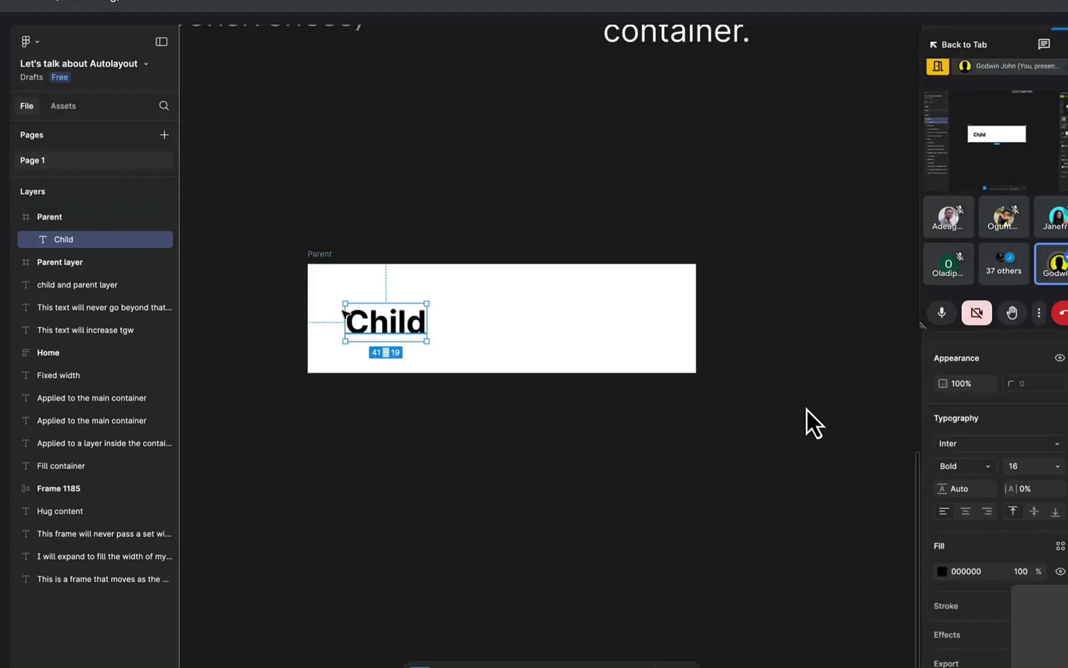
pyautogui.click(323, 254)
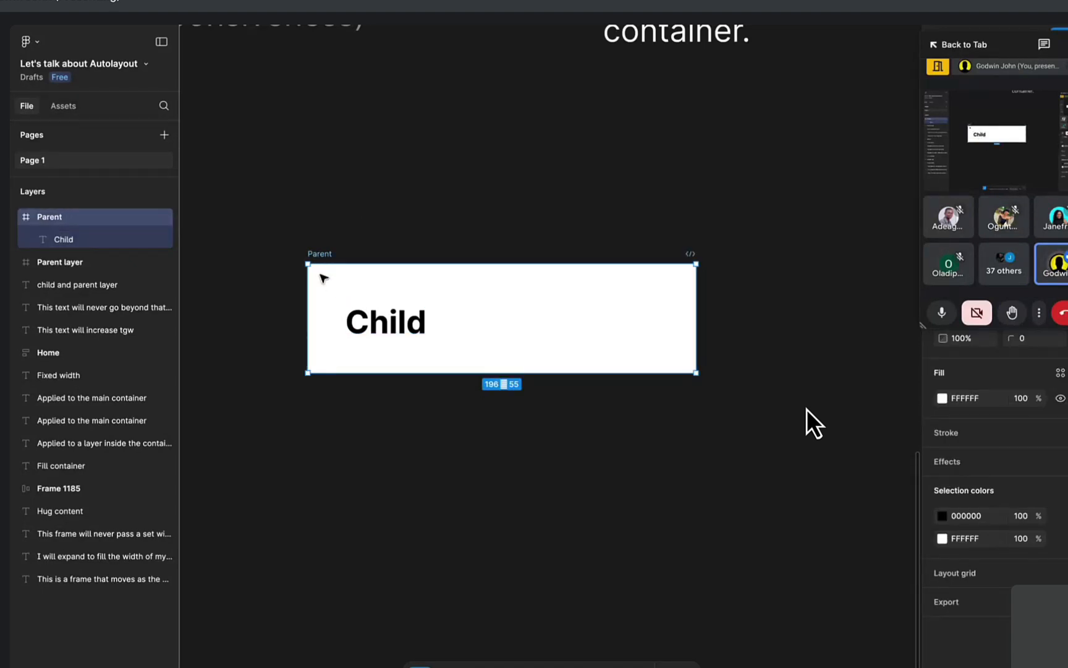
pyautogui.hotkey('shift', 'a')
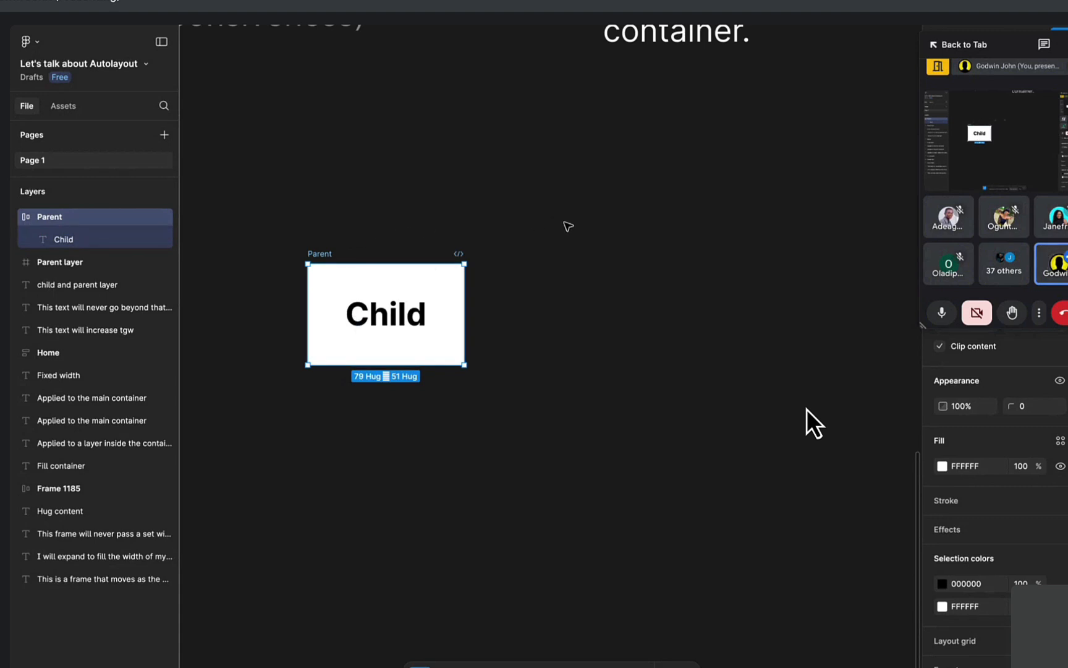
pyautogui.click(1066, 45)
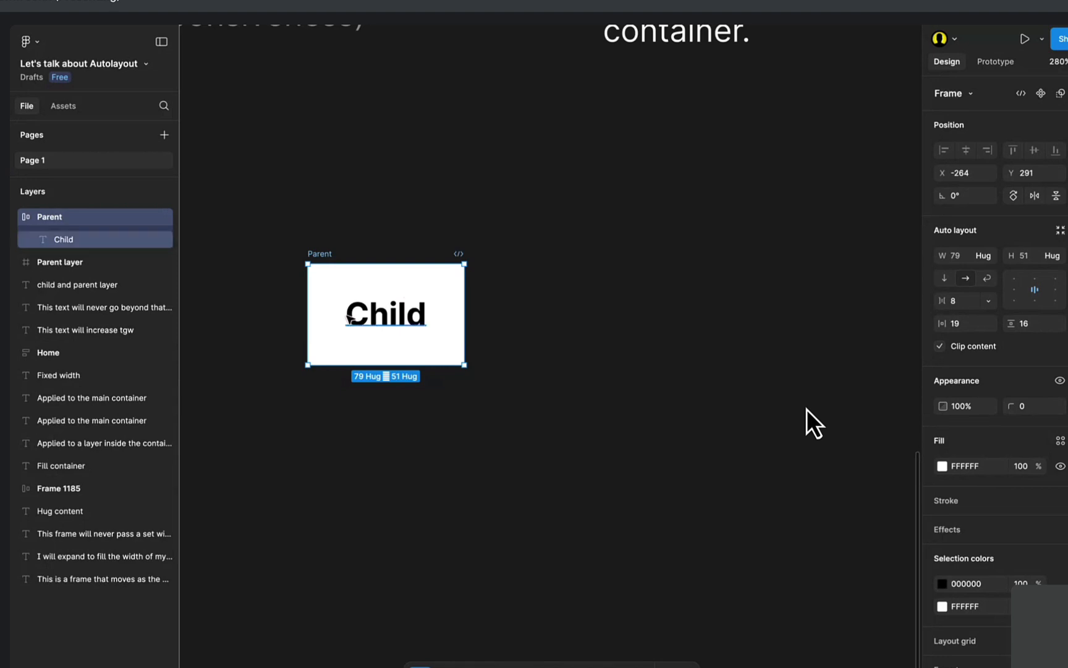
# Try extending the Child text in the Parent frame with "dfgdfdfg", and delete the added letters.
pyautogui.hscroll(-1, 357, 303)
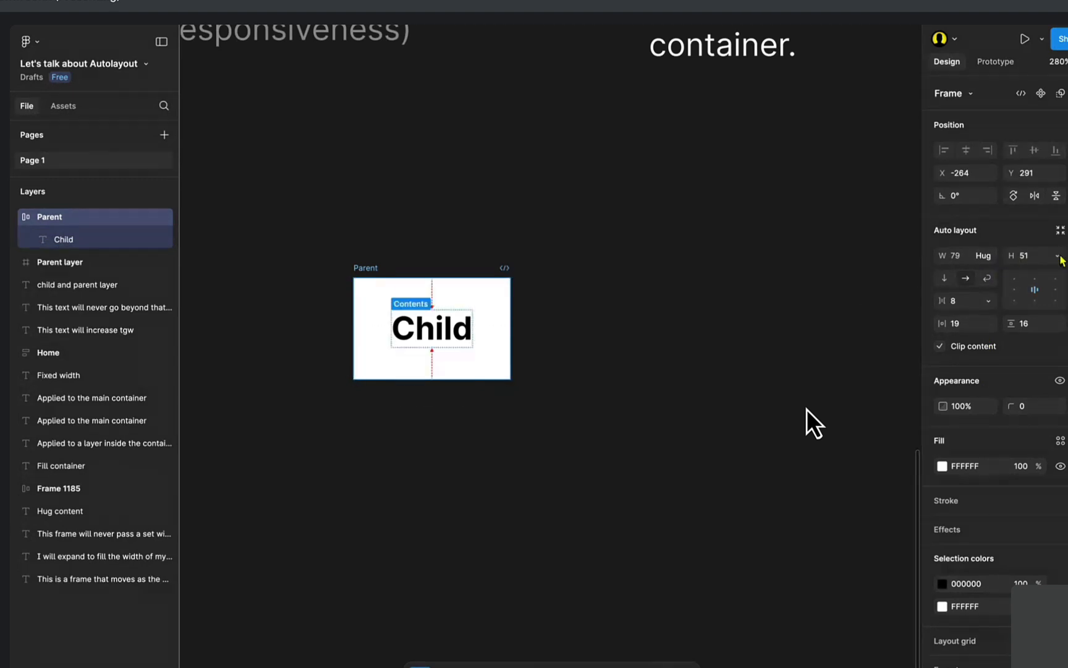
pyautogui.click(423, 337)
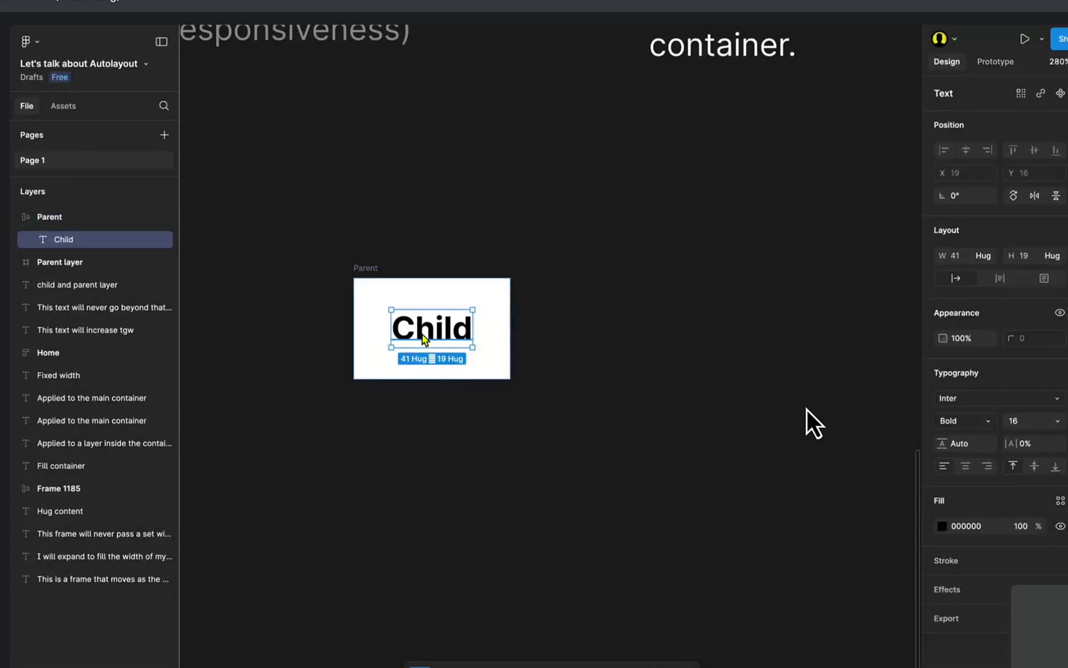
pyautogui.doubleClick(422, 334)
pyautogui.press('Right')
pyautogui.write('dfgdfdfg')
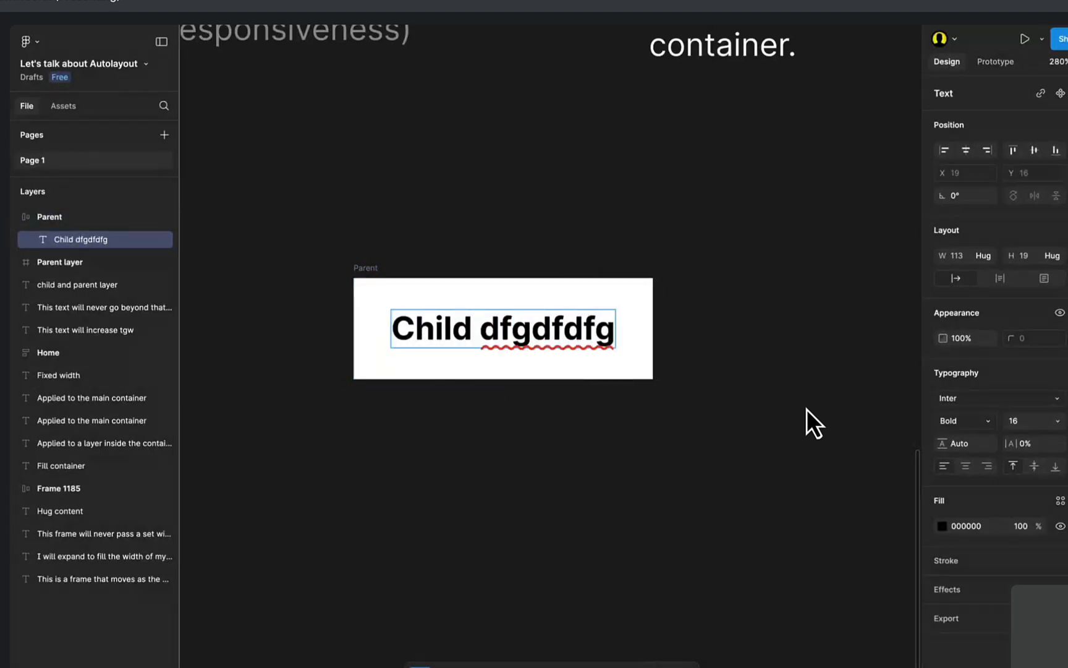
pyautogui.press('BackSpace')
pyautogui.press('BackSpace')
pyautogui.press('BackSpace')
pyautogui.press('BackSpace')
pyautogui.press('BackSpace')
pyautogui.press('BackSpace')
pyautogui.press('BackSpace')
pyautogui.press('BackSpace')
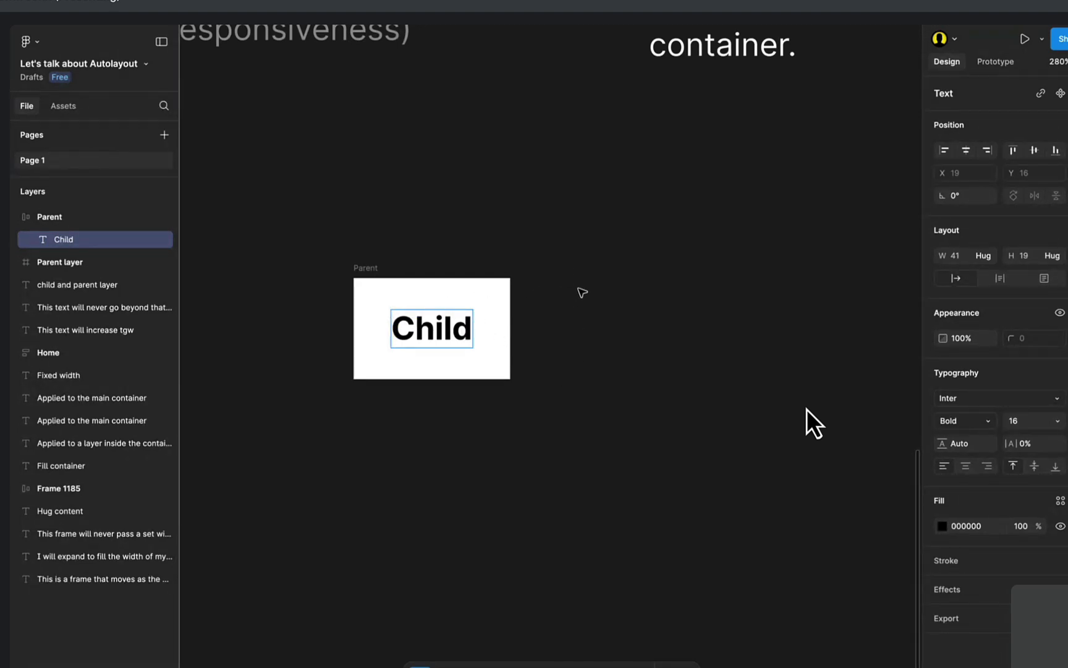
# Extend the child text in the Parent frame to read "Child is expanding".
pyautogui.write('is a')
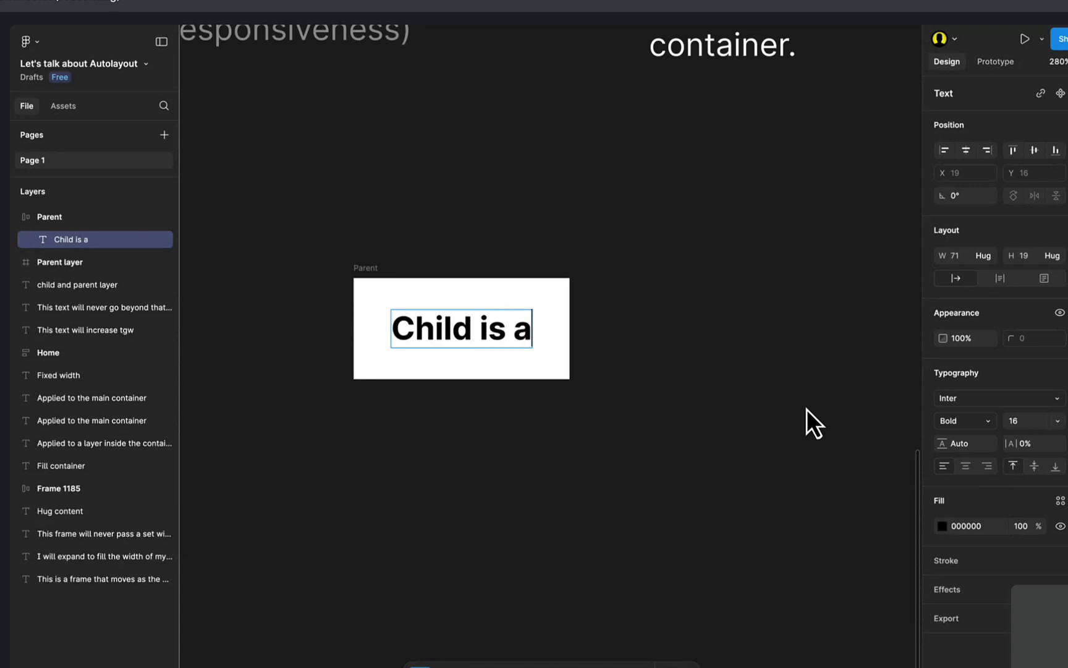
pyautogui.press('BackSpace')
pyautogui.write('expanding')
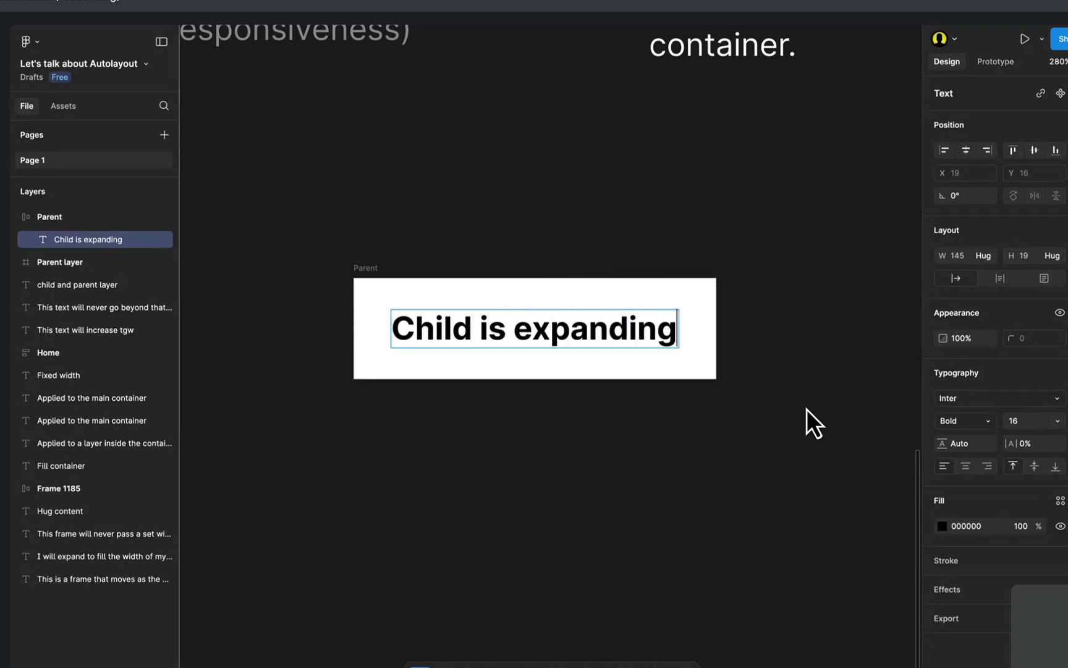
pyautogui.press('Escape')
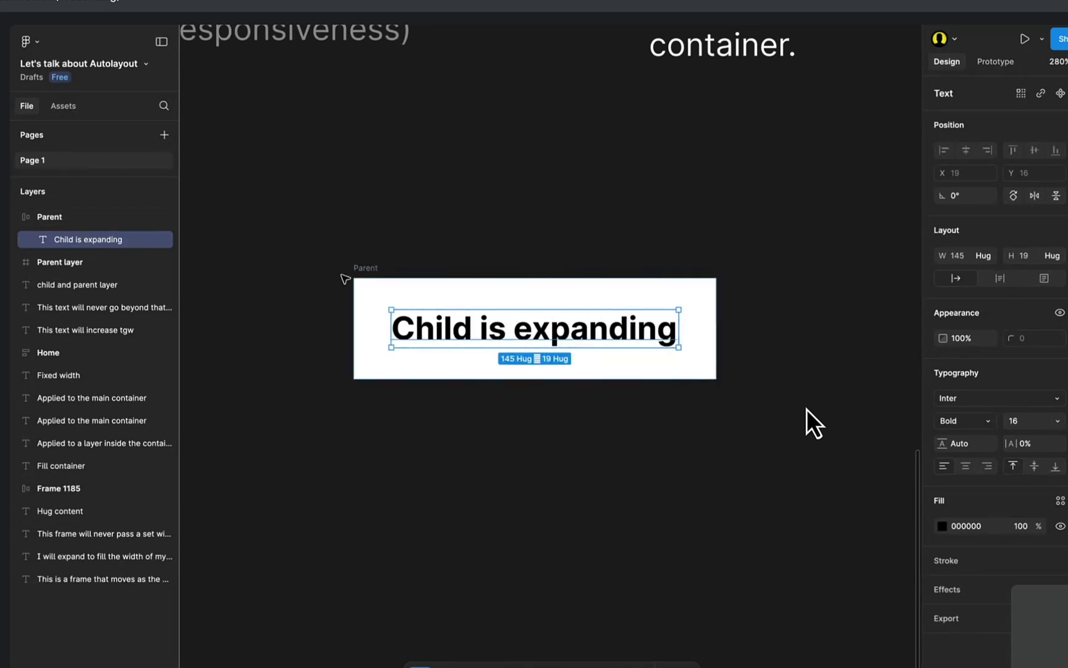
# Move the Parent frame to about X -283, Y 266, and select its child text and then the frame again.
pyautogui.moveTo(366, 269); pyautogui.dragTo(328, 219)
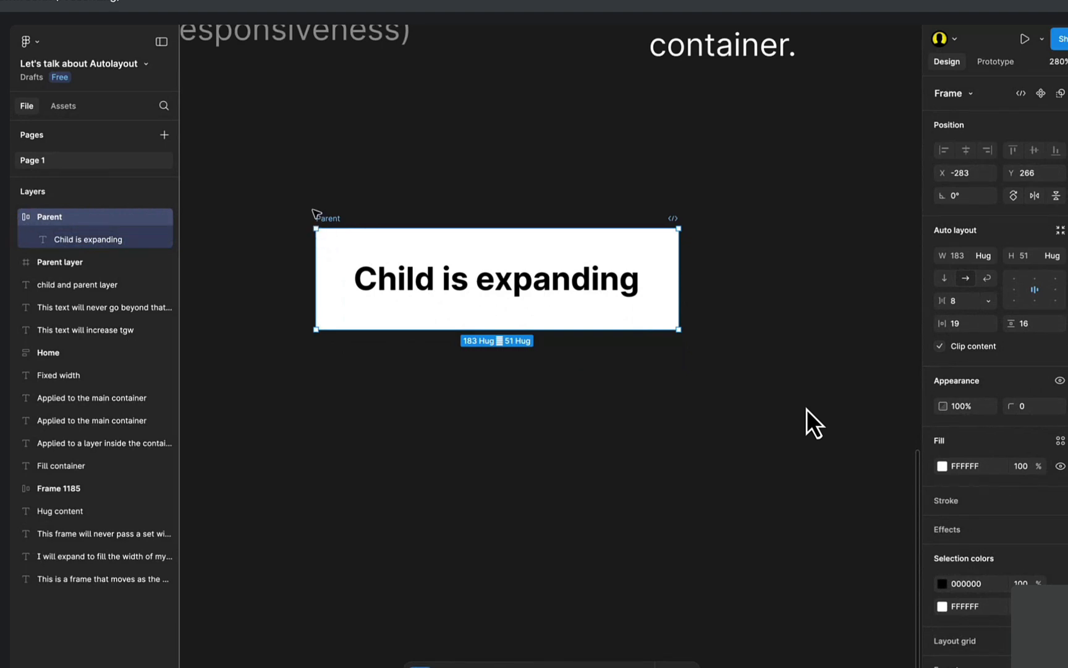
pyautogui.click(451, 279)
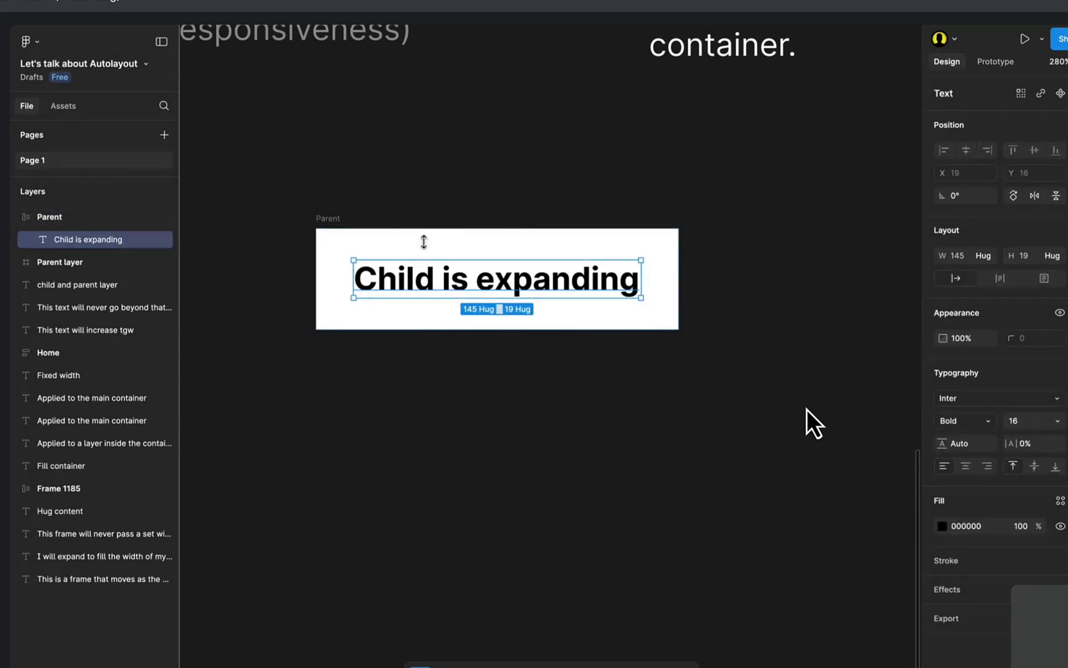
pyautogui.hotkey('shift', 'Return')
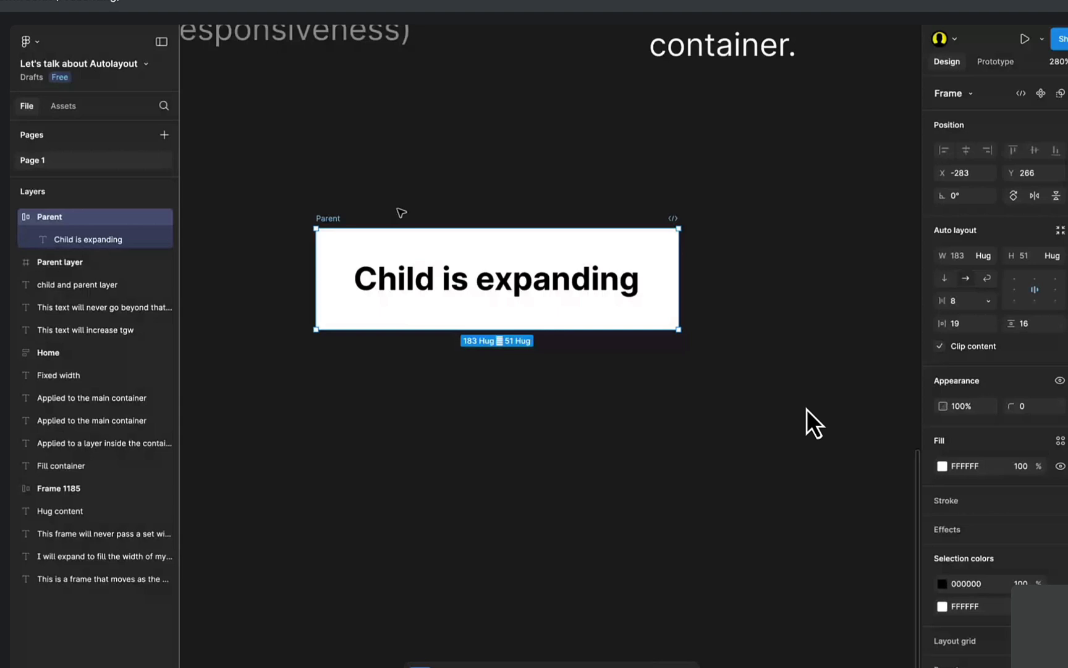
# Draw a square frame about 19 × 19 below the Parent frame and fill it with red FF5454.
pyautogui.hscroll(3, 460, 258)
pyautogui.scroll(-1, 460, 258)
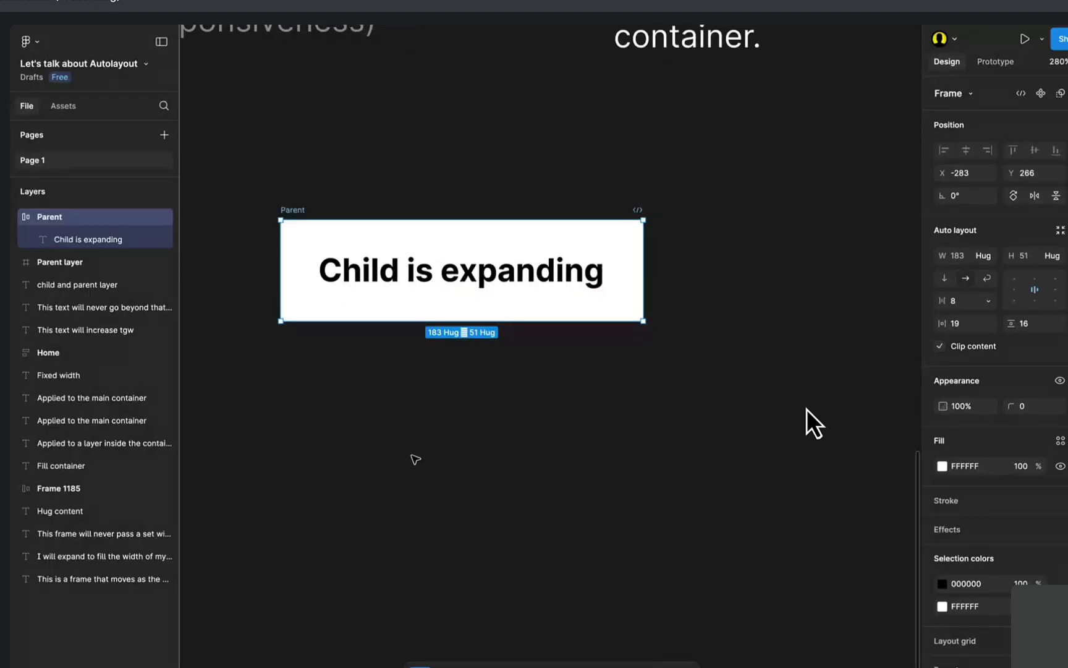
pyautogui.press('f')
pyautogui.moveTo(389, 388); pyautogui.dragTo(427, 426)
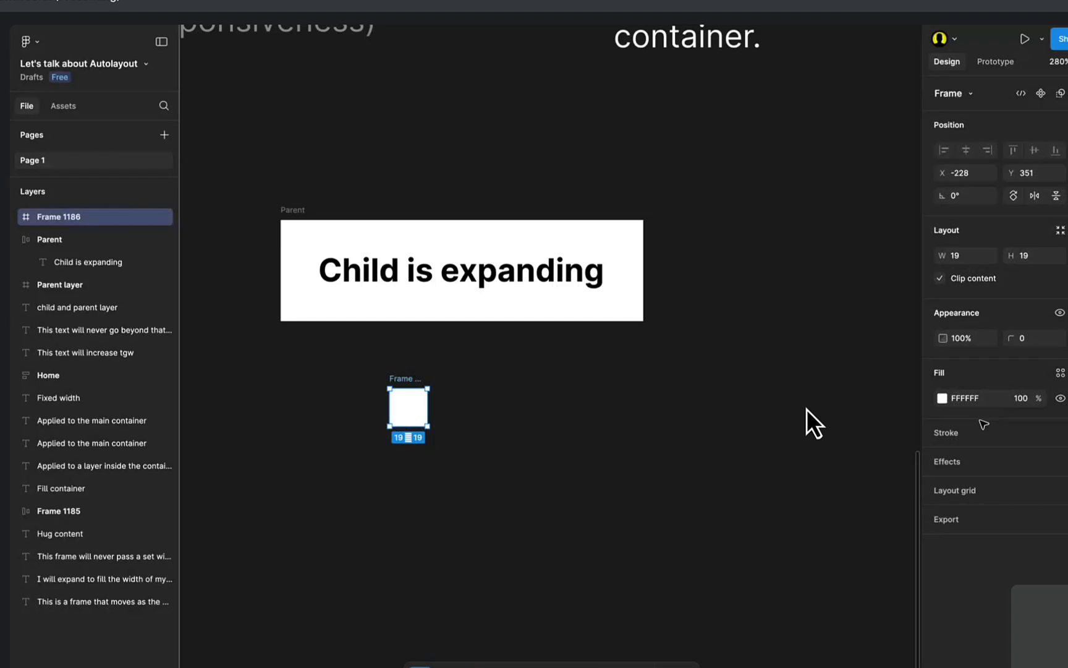
pyautogui.click(942, 399)
pyautogui.moveTo(866, 423); pyautogui.dragTo(925, 405)
pyautogui.click(504, 449)
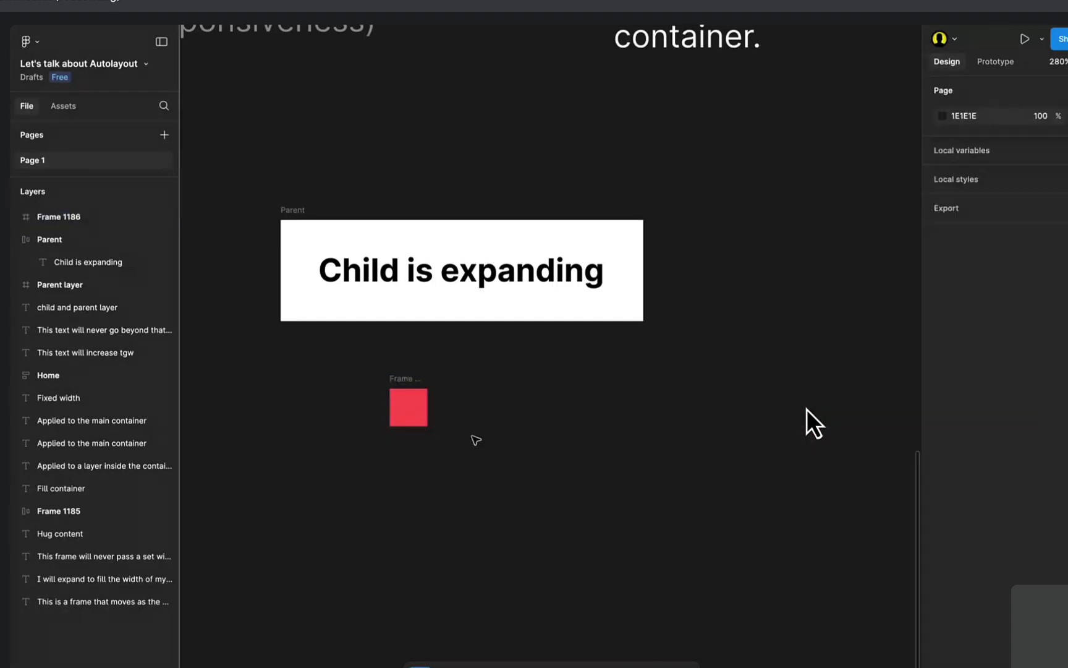
# Place the red square inside the Parent frame after the text, and select the Parent frame.
pyautogui.moveTo(408, 415); pyautogui.dragTo(618, 270)
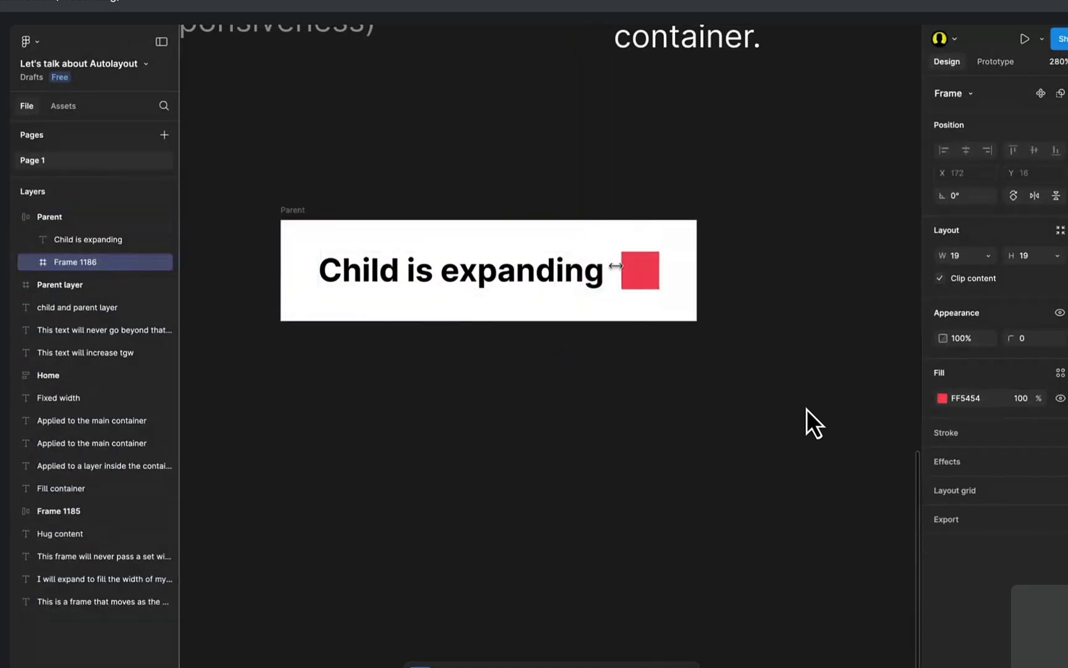
pyautogui.click(279, 206)
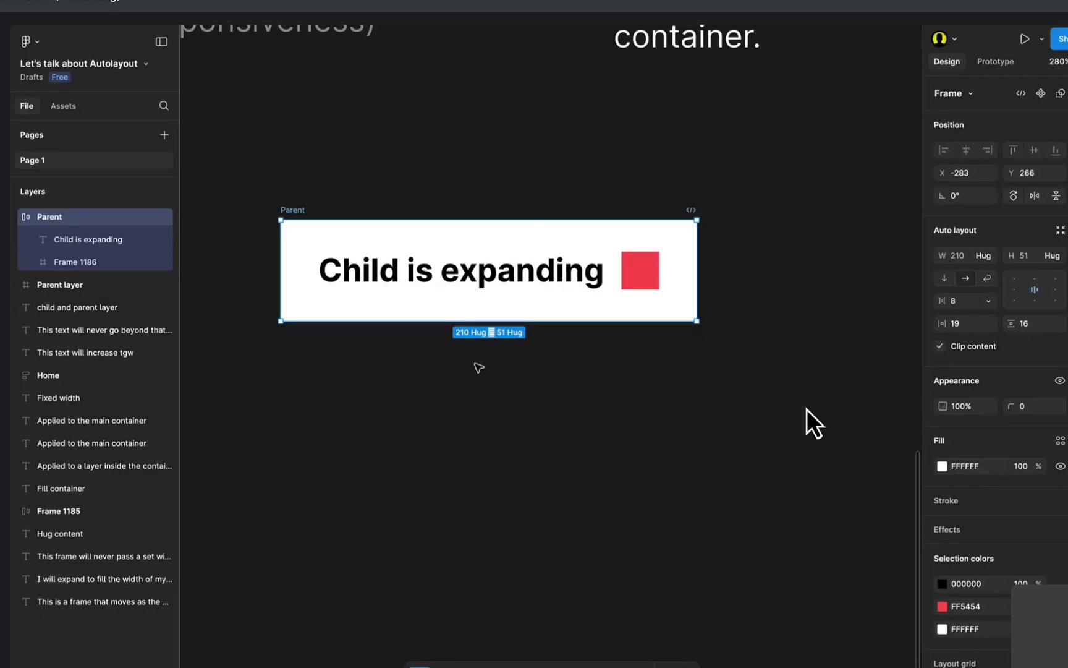
# Add a "Hug content" text label above the Parent frame at about X -268, Y 230.
pyautogui.click(555, 419)
pyautogui.scroll(1, 603, 198)
pyautogui.press('t')
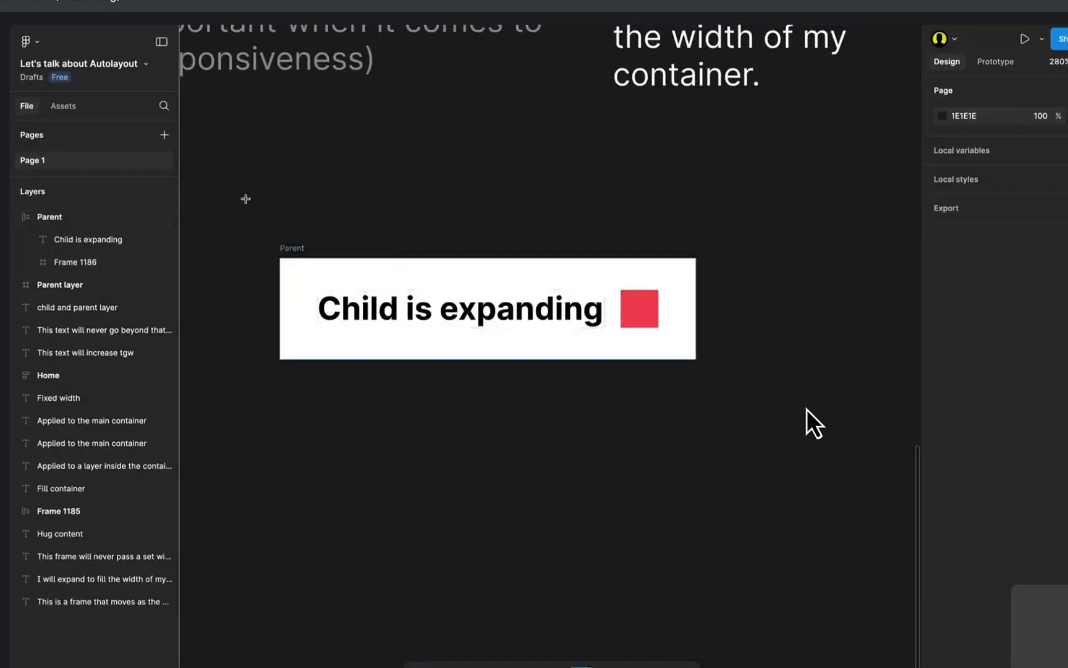
pyautogui.click(310, 190)
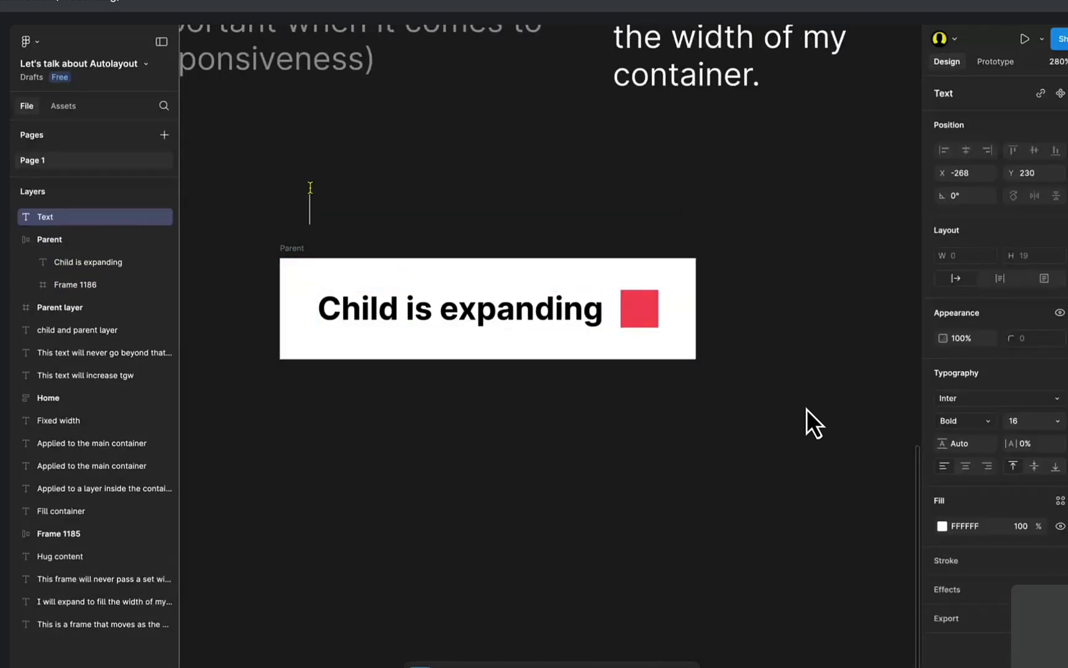
pyautogui.write('Hug dcno')
pyautogui.press('BackSpace')
pyautogui.press('BackSpace')
pyautogui.press('BackSpace')
pyautogui.press('BackSpace')
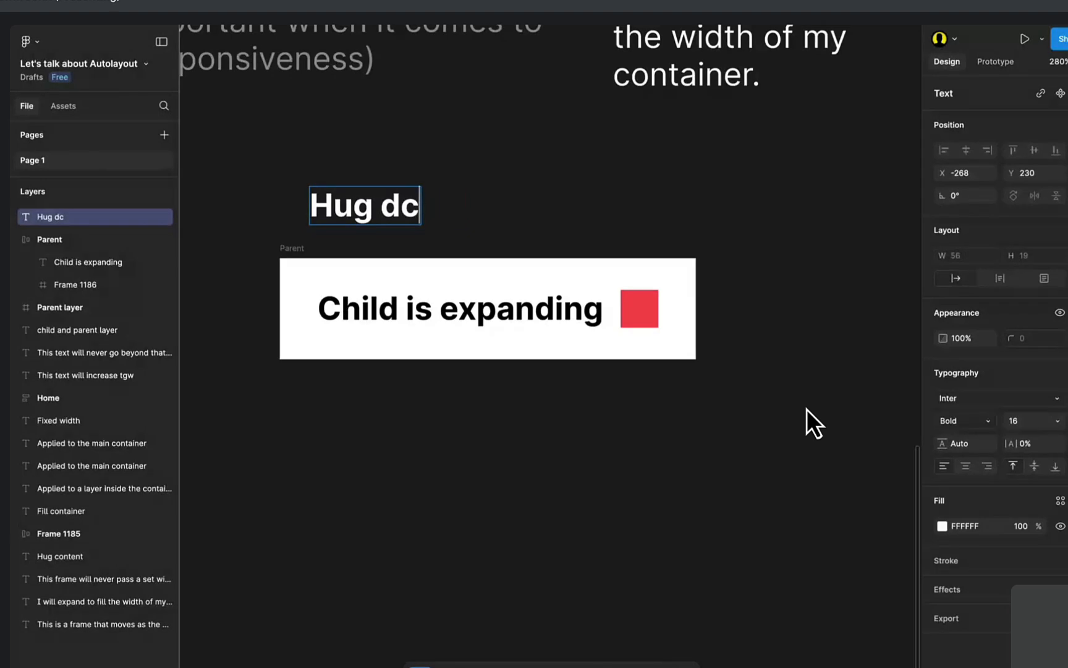
pyautogui.write('content')
pyautogui.press('Escape')
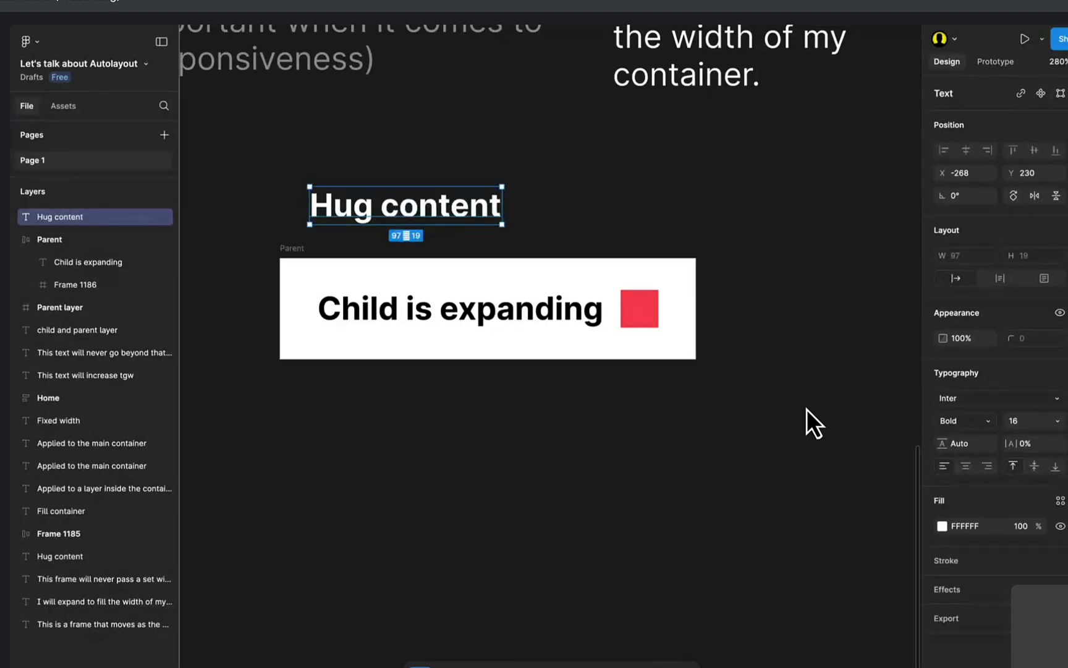
# Duplicate the Hug content label below the Parent frame, change the copy to "Fixed width" and place it at about Y 340.
pyautogui.moveTo(374, 216); pyautogui.dragTo(354, 459)
pyautogui.press('Return')
pyautogui.write('Fi')
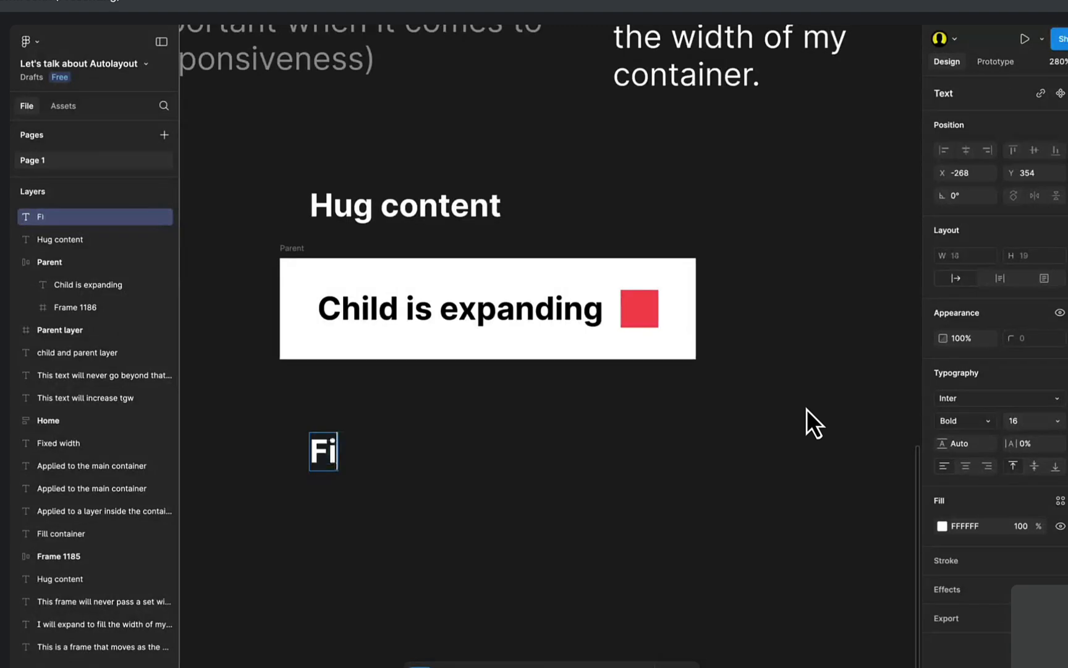
pyautogui.write('xed width')
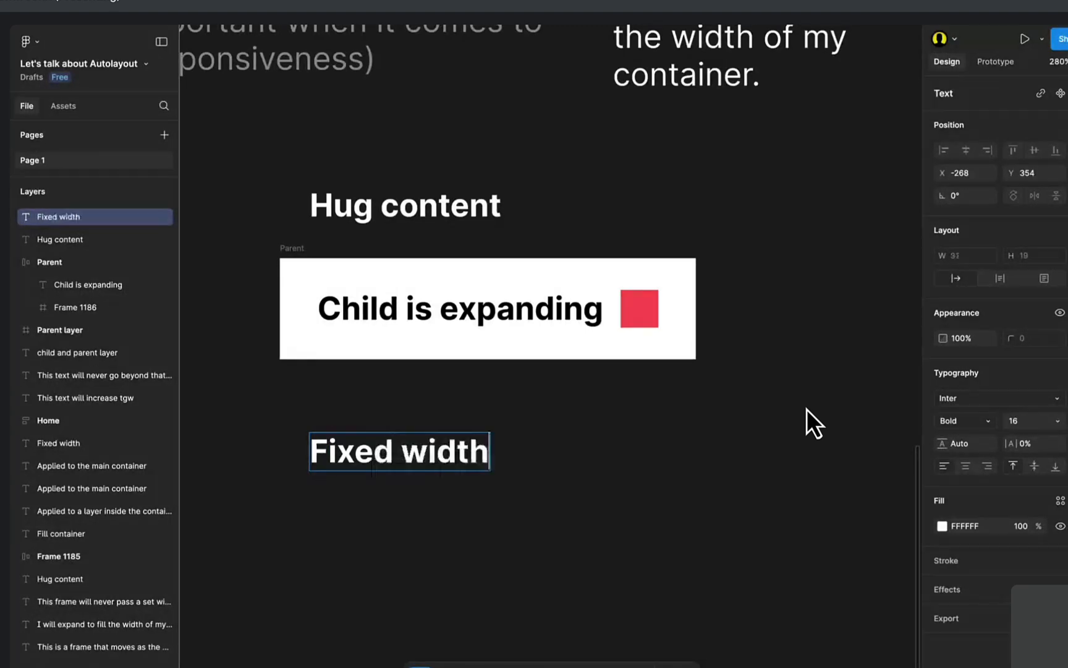
pyautogui.press('Escape')
pyautogui.moveTo(387, 454); pyautogui.dragTo(386, 426)
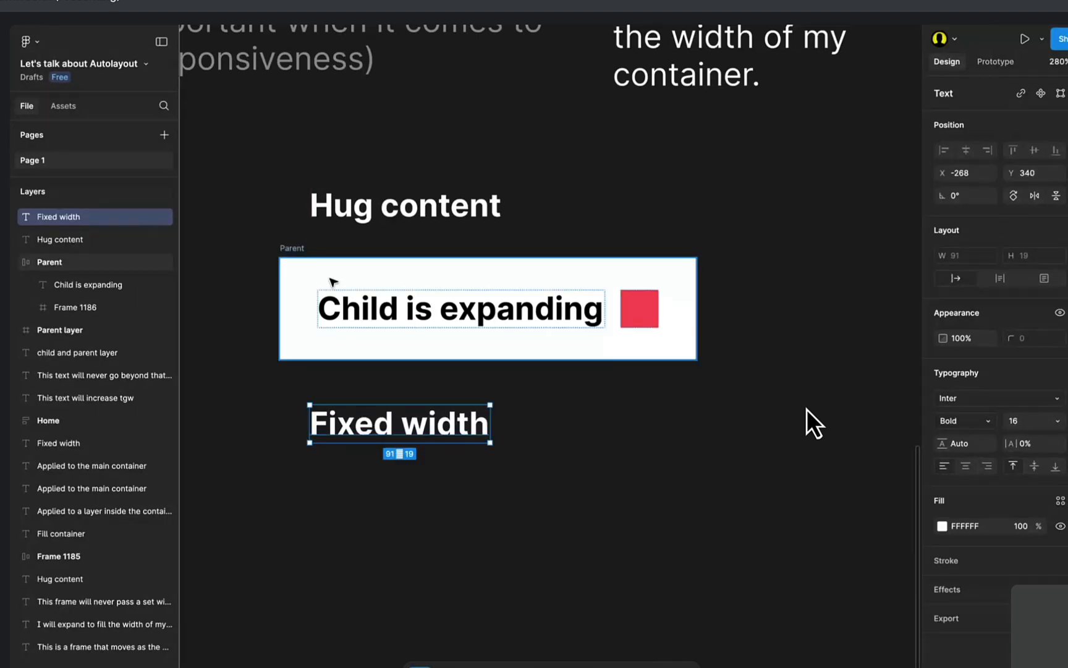
# Duplicate the Parent frame below the Fixed width label with a fixed width, and extend its text to "Child is expanding but the parent will".
pyautogui.moveTo(284, 248); pyautogui.dragTo(285, 482)
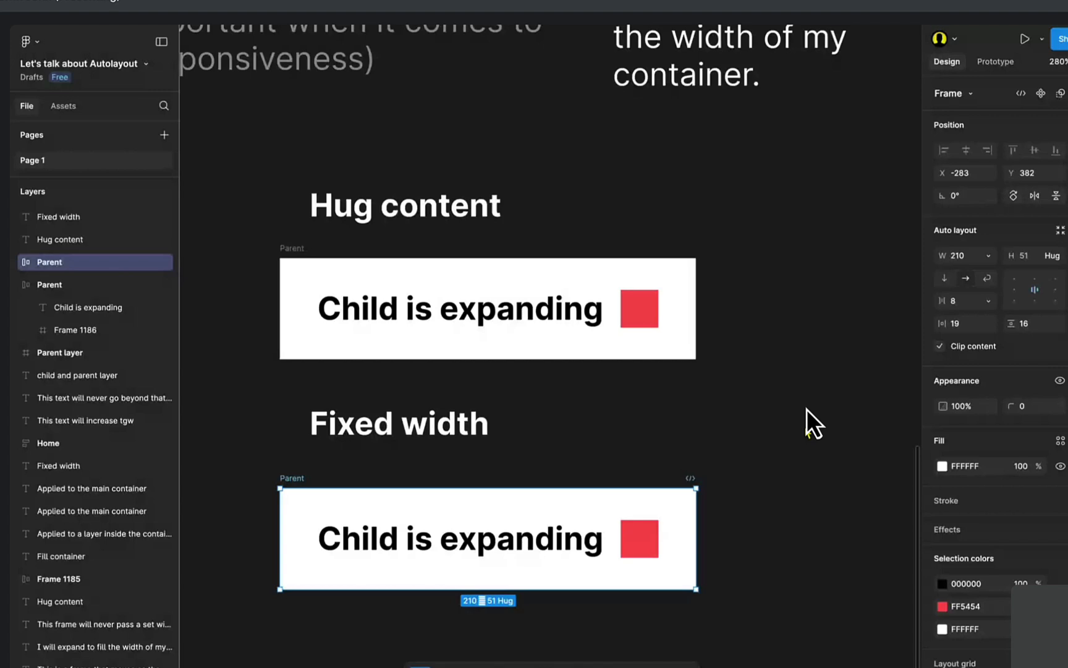
pyautogui.press('Return')
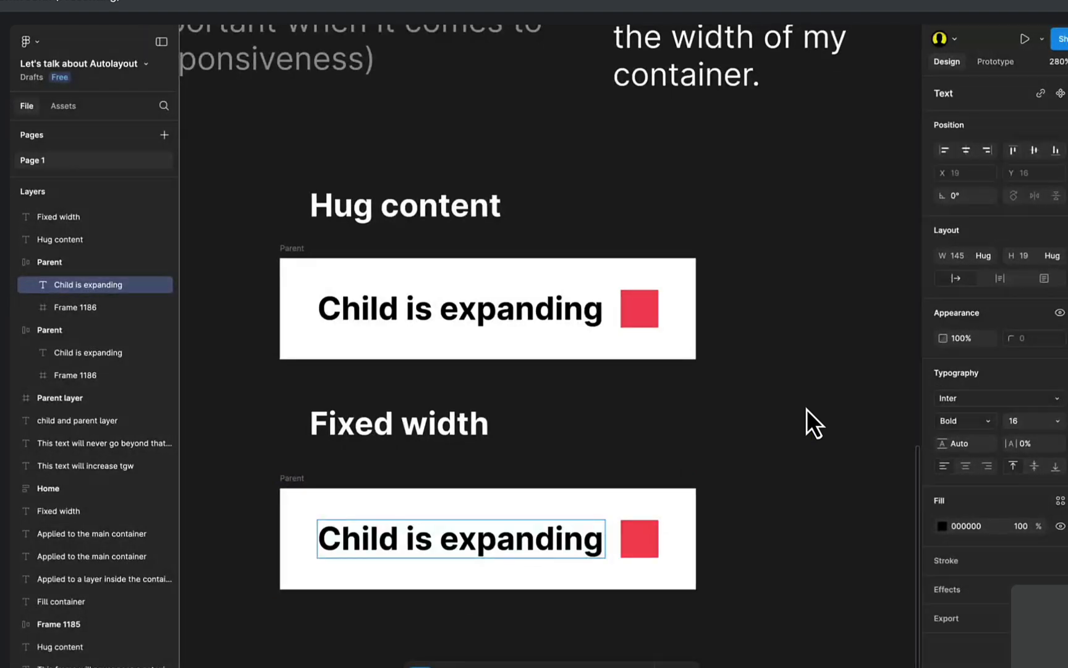
pyautogui.write('bu th')
pyautogui.press('BackSpace')
pyautogui.press('BackSpace')
pyautogui.press('BackSpace')
pyautogui.press('BackSpace')
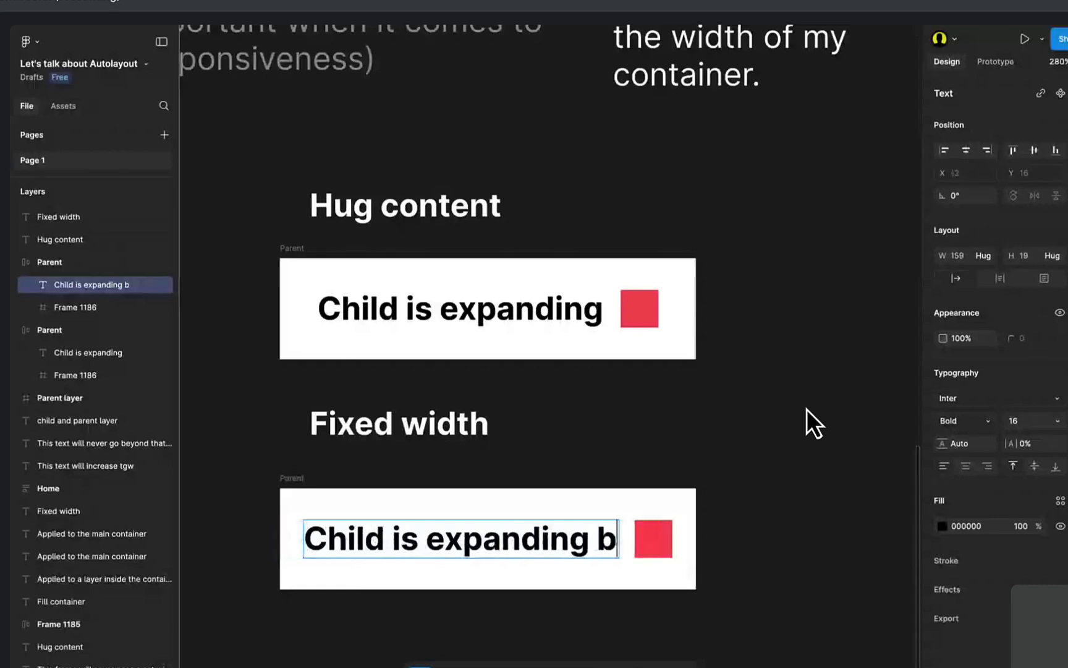
pyautogui.write('ut ')
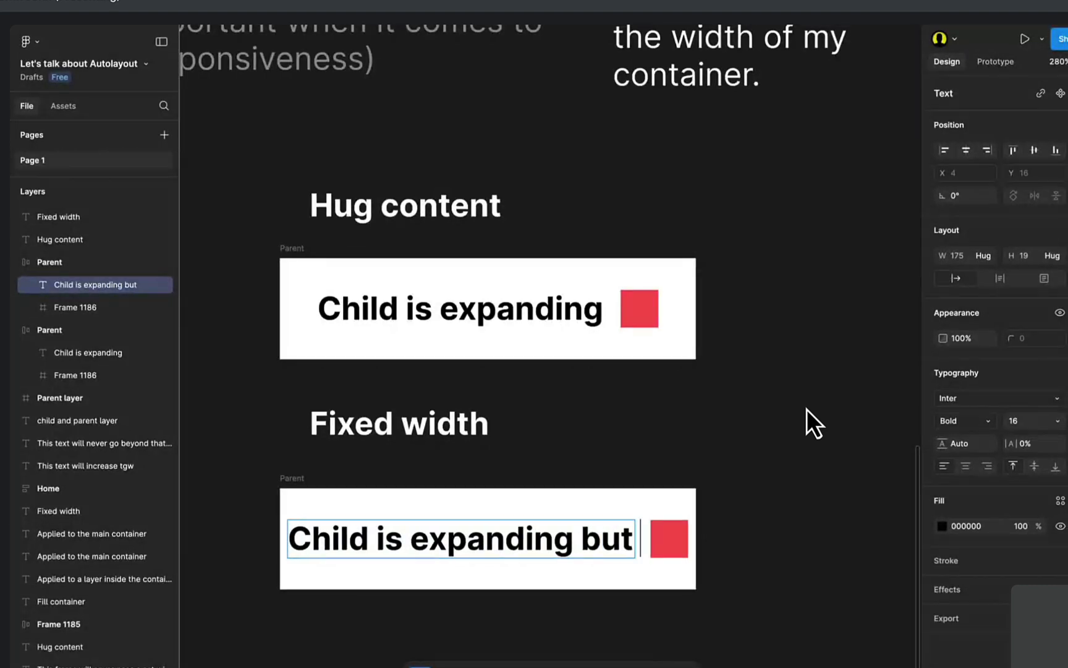
pyautogui.write('the p')
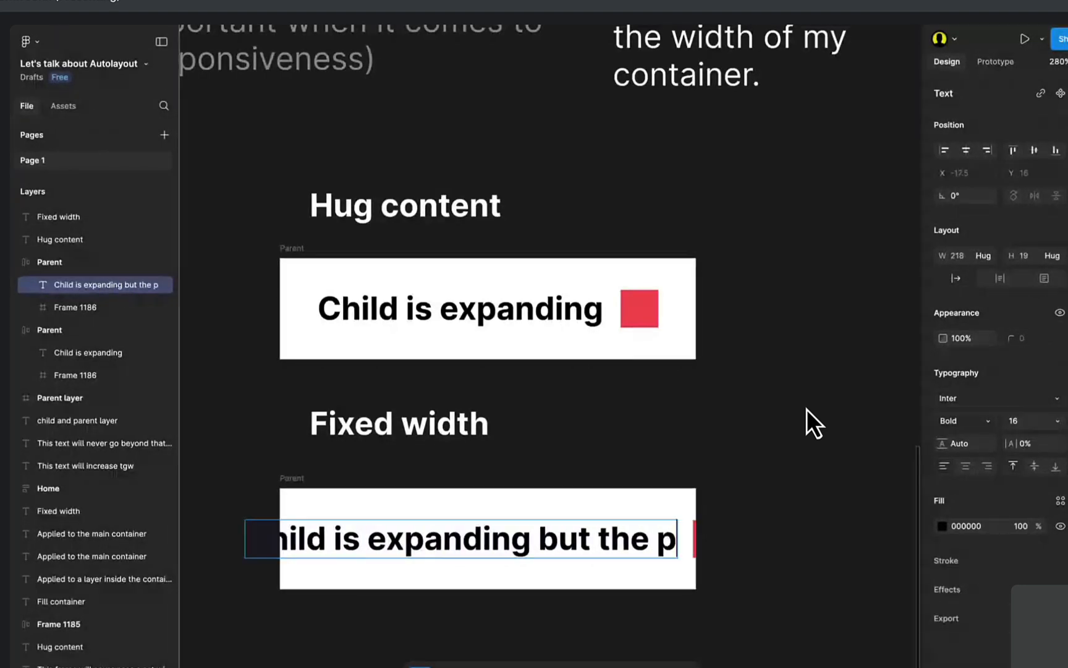
pyautogui.write('arent')
pyautogui.press('Escape')
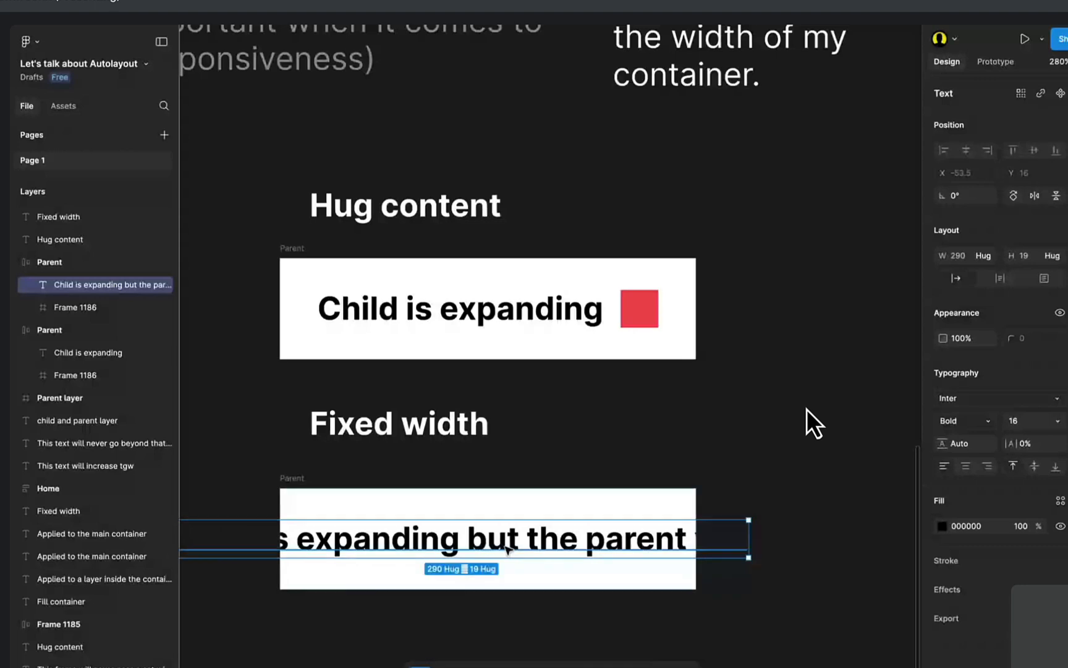
# Set the width of the Parent frame under the Fixed width label to hug contents.
pyautogui.moveTo(323, 491); pyautogui.dragTo(374, 476)
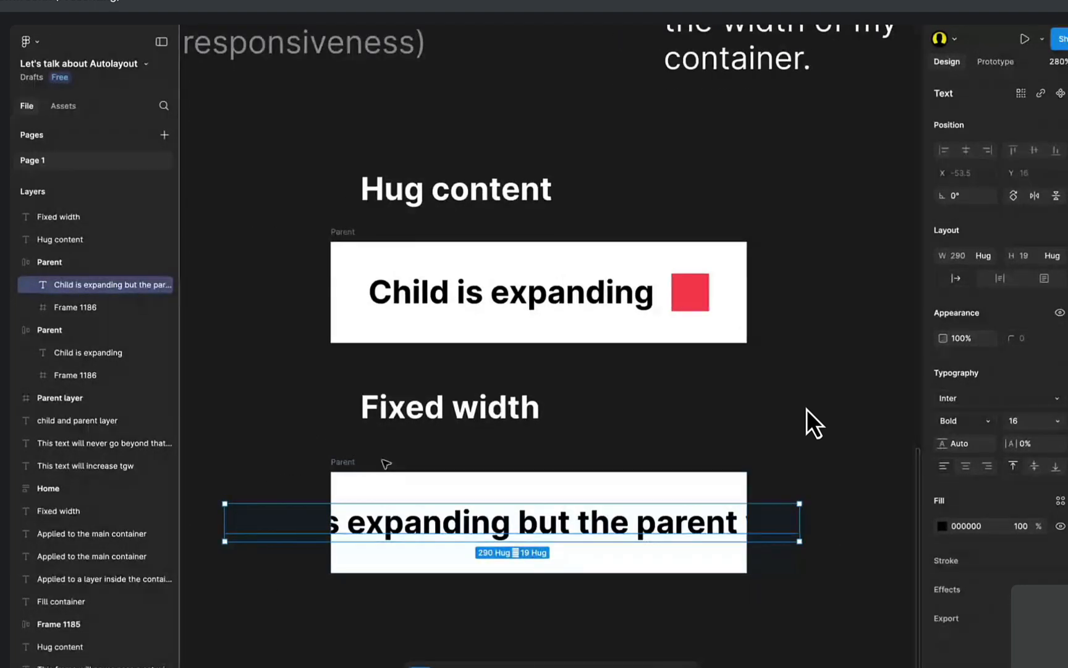
pyautogui.click(340, 467)
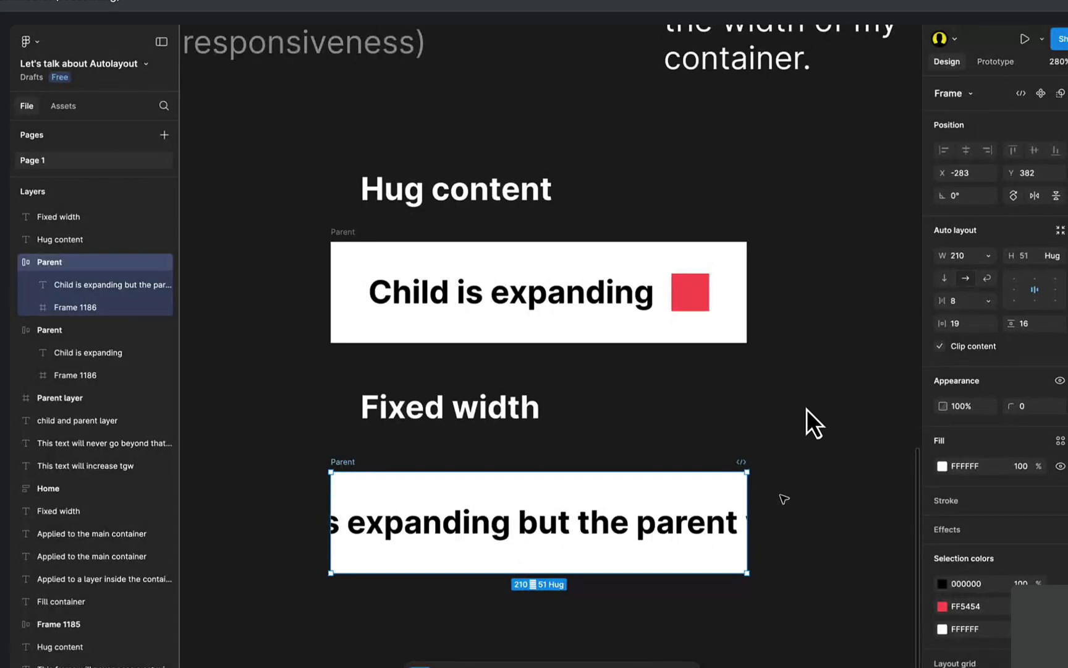
pyautogui.moveTo(613, 538); pyautogui.dragTo(589, 502)
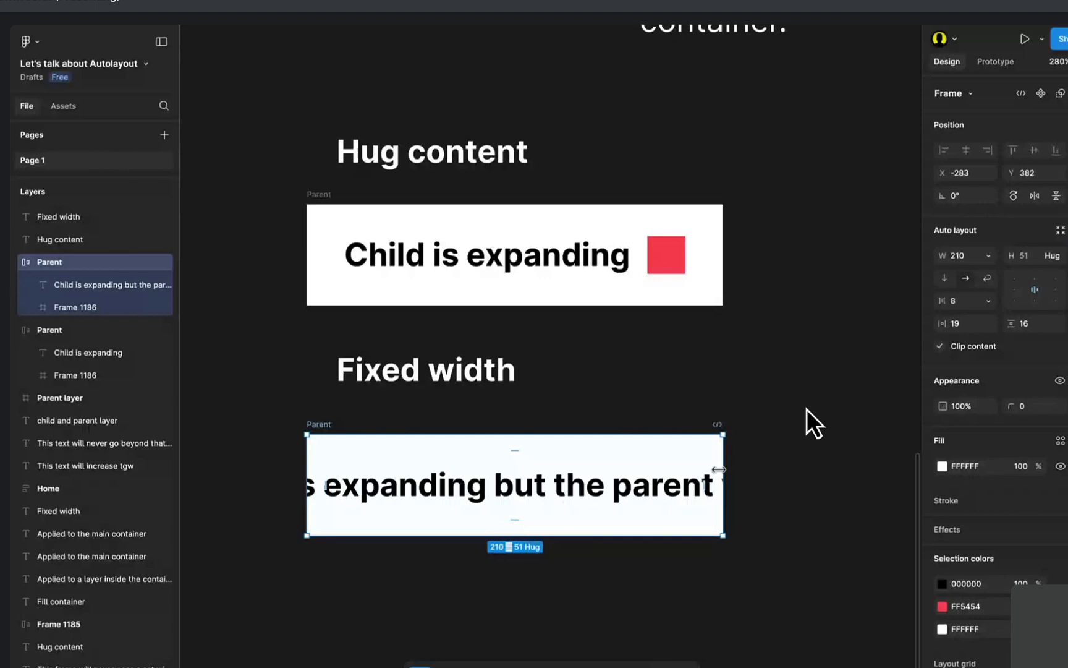
pyautogui.click(989, 255)
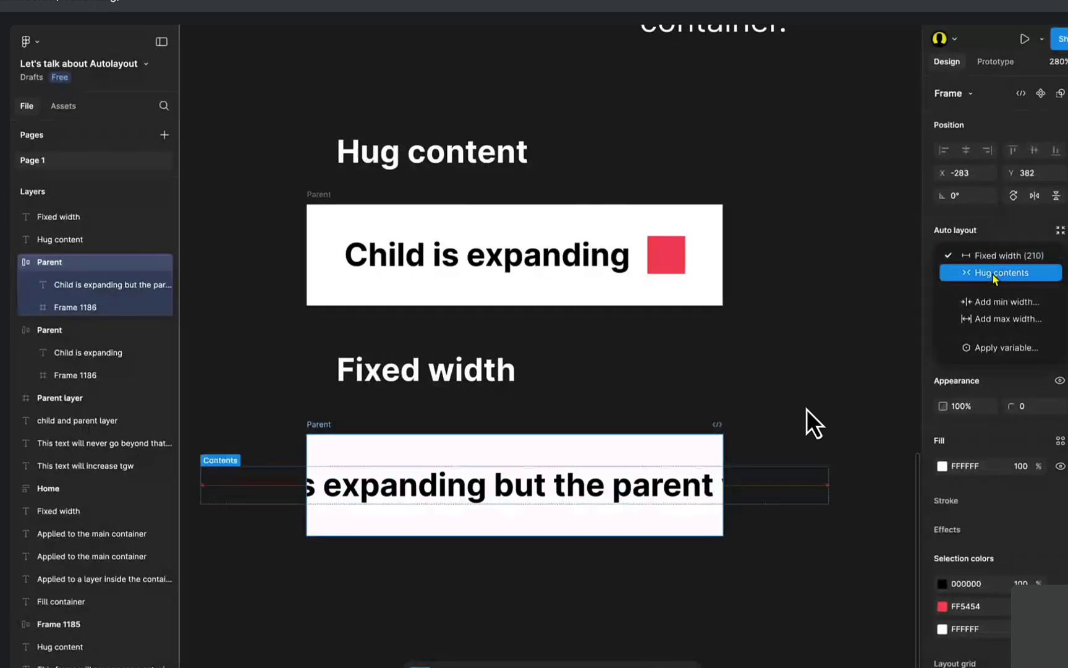
pyautogui.click(993, 276)
pyautogui.moveTo(732, 410); pyautogui.dragTo(651, 399)
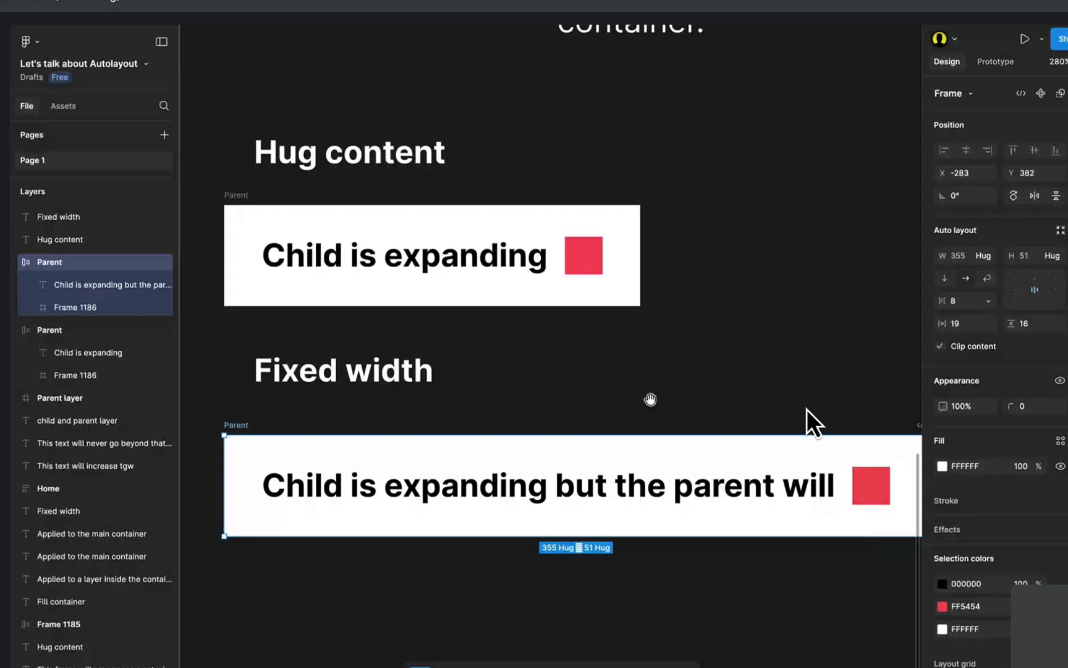
pyautogui.hscroll(3, 839, 351)
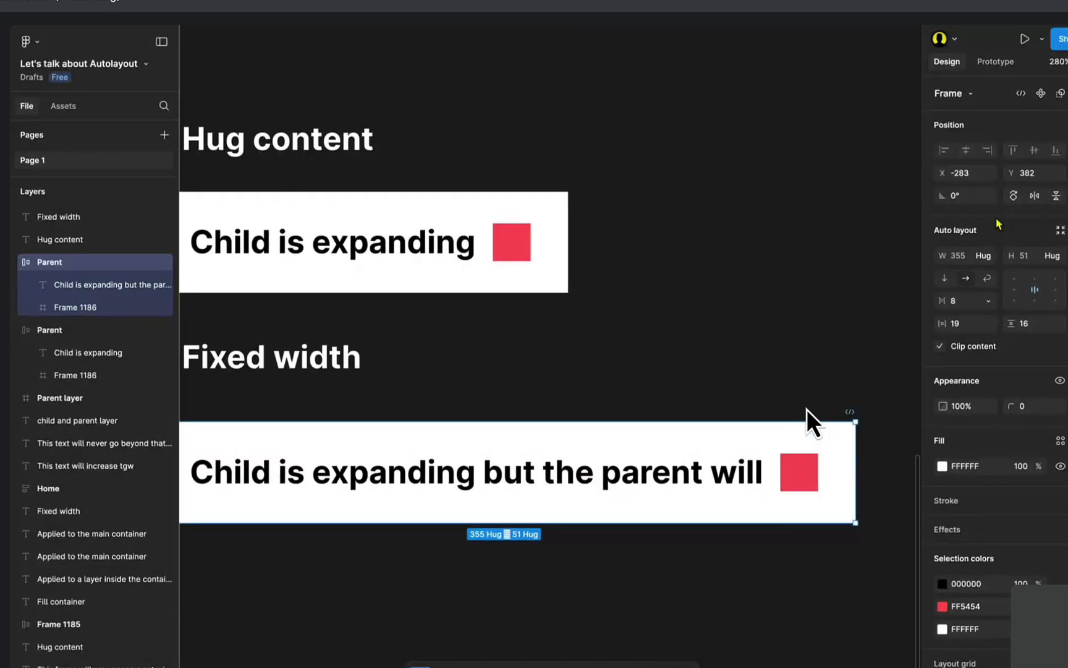
# Switch the lower Parent frame's width back to fixed and resize it to about 222 wide.
pyautogui.click(984, 256)
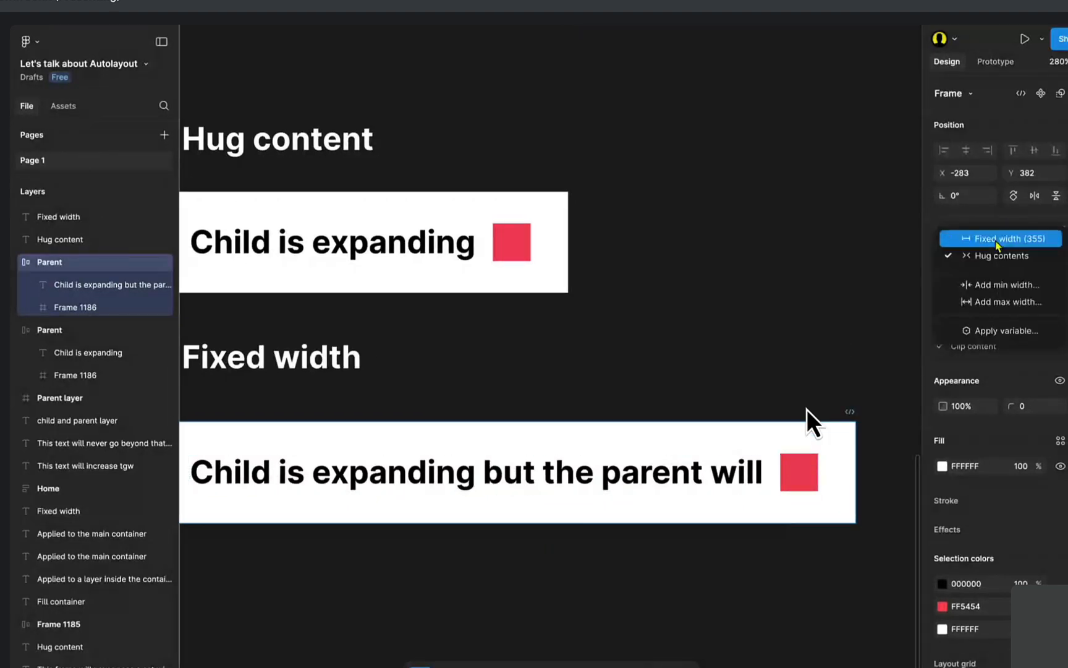
pyautogui.click(996, 242)
pyautogui.hscroll(-1, 884, 431)
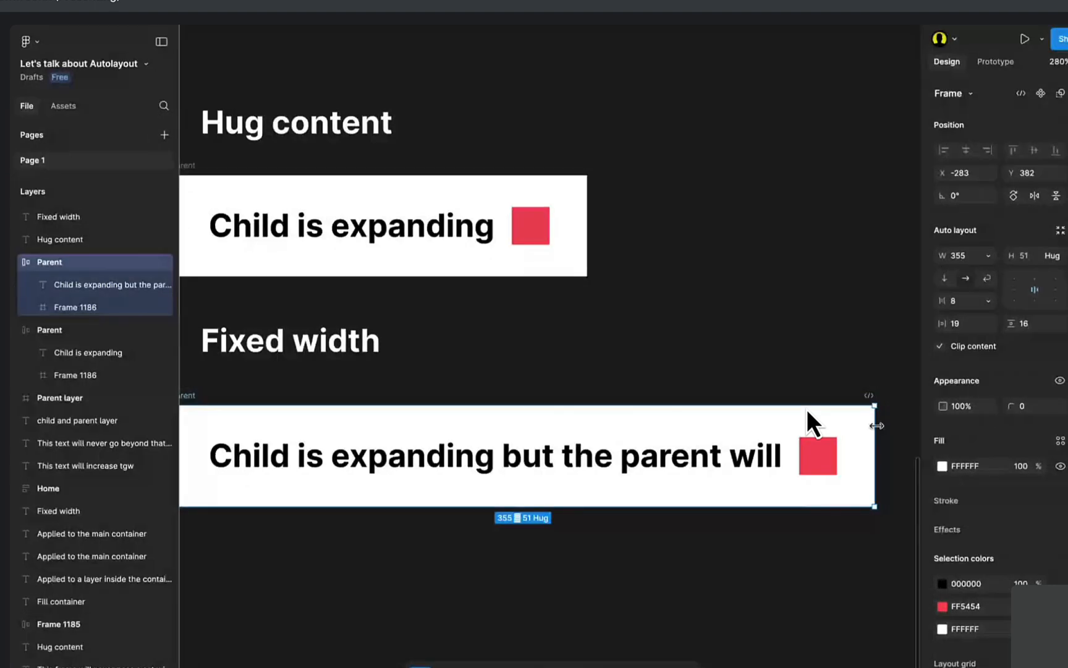
pyautogui.moveTo(876, 425); pyautogui.dragTo(608, 421)
pyautogui.hscroll(-3, 613, 421)
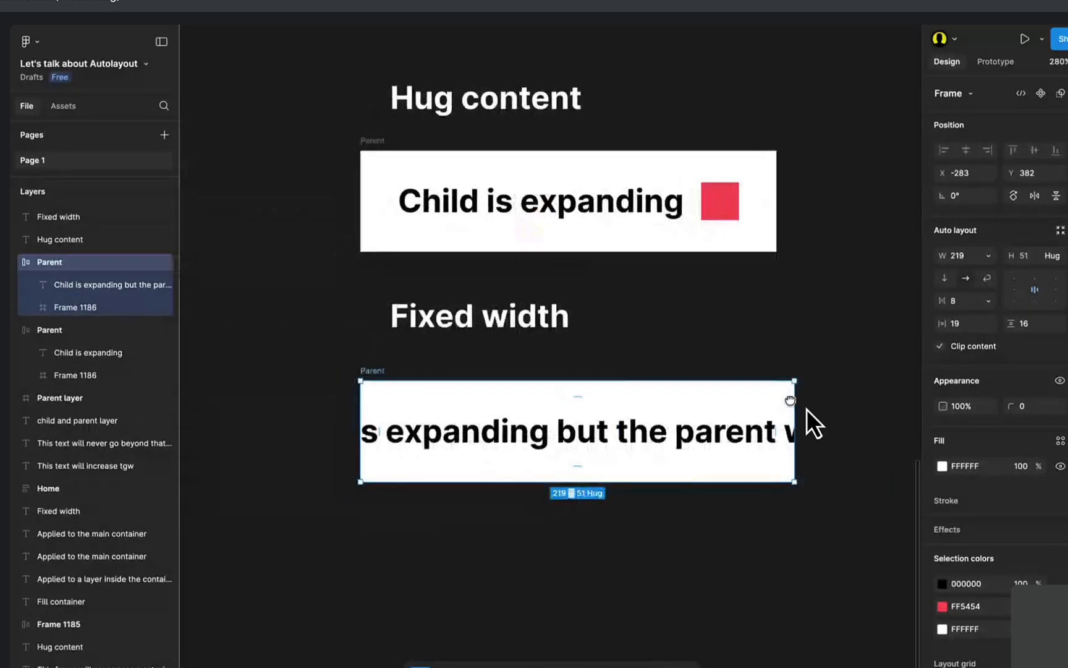
pyautogui.moveTo(794, 402); pyautogui.dragTo(668, 402)
pyautogui.moveTo(677, 402); pyautogui.dragTo(801, 399)
pyautogui.scroll(-1, 794, 434)
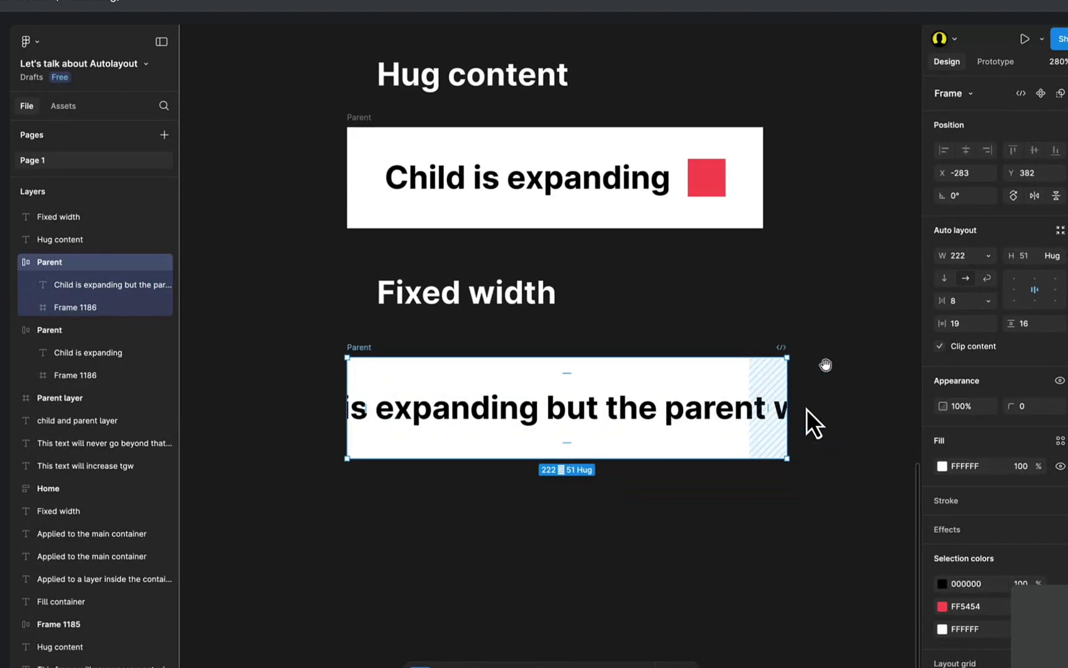
# Narrow the fixed-width Parent frame to about 205 wide and deselect it.
pyautogui.click(989, 258)
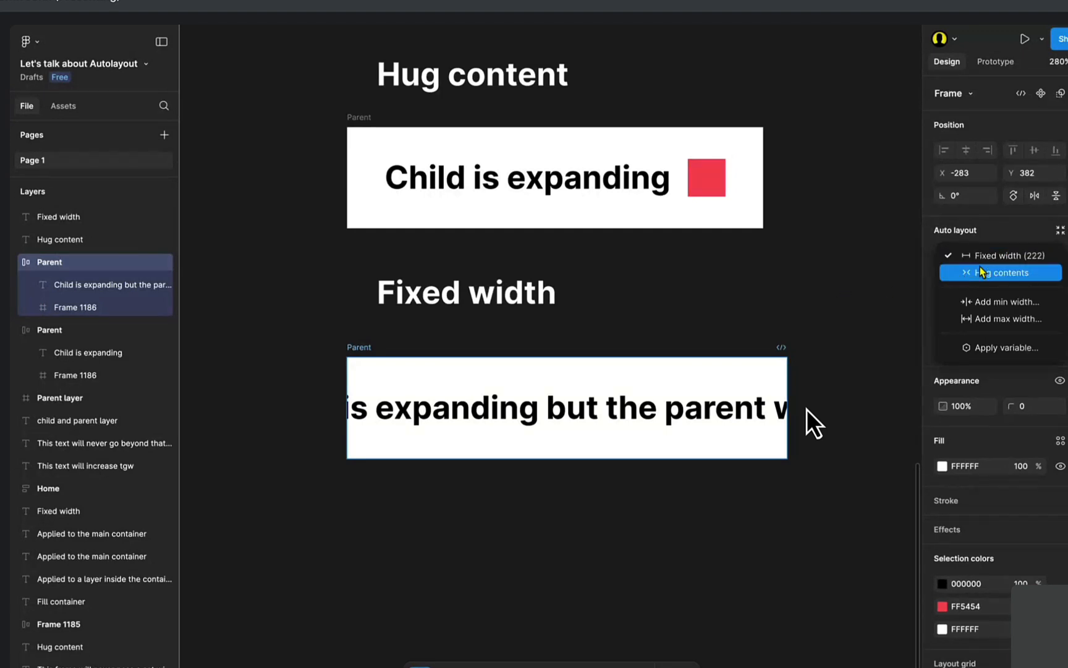
pyautogui.click(732, 276)
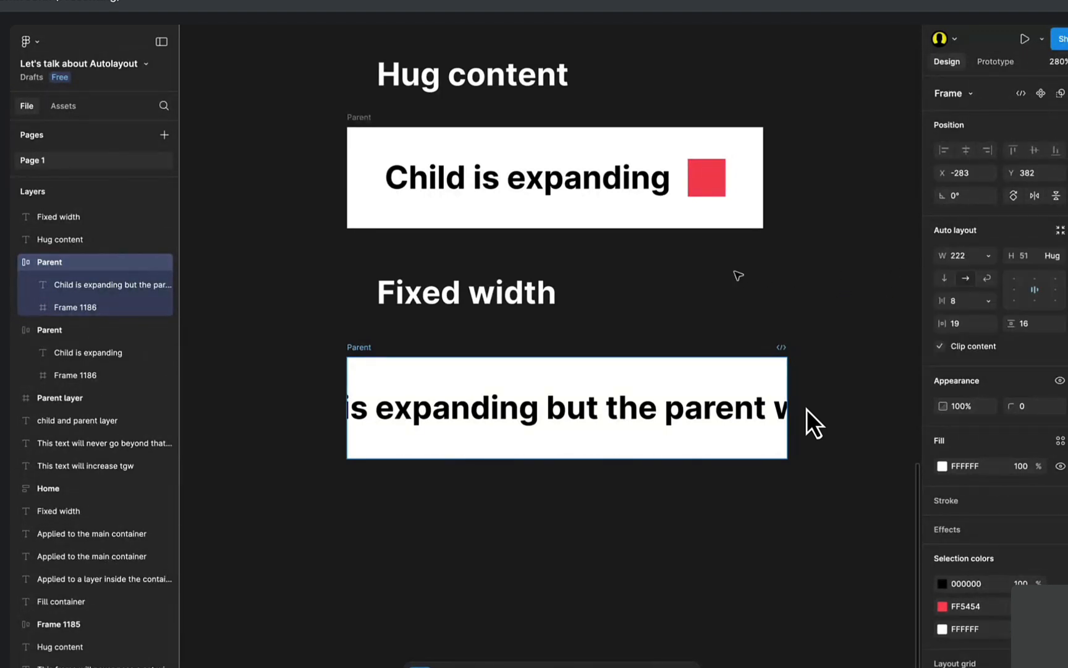
pyautogui.press('space')
pyautogui.moveTo(449, 378); pyautogui.dragTo(400, 365)
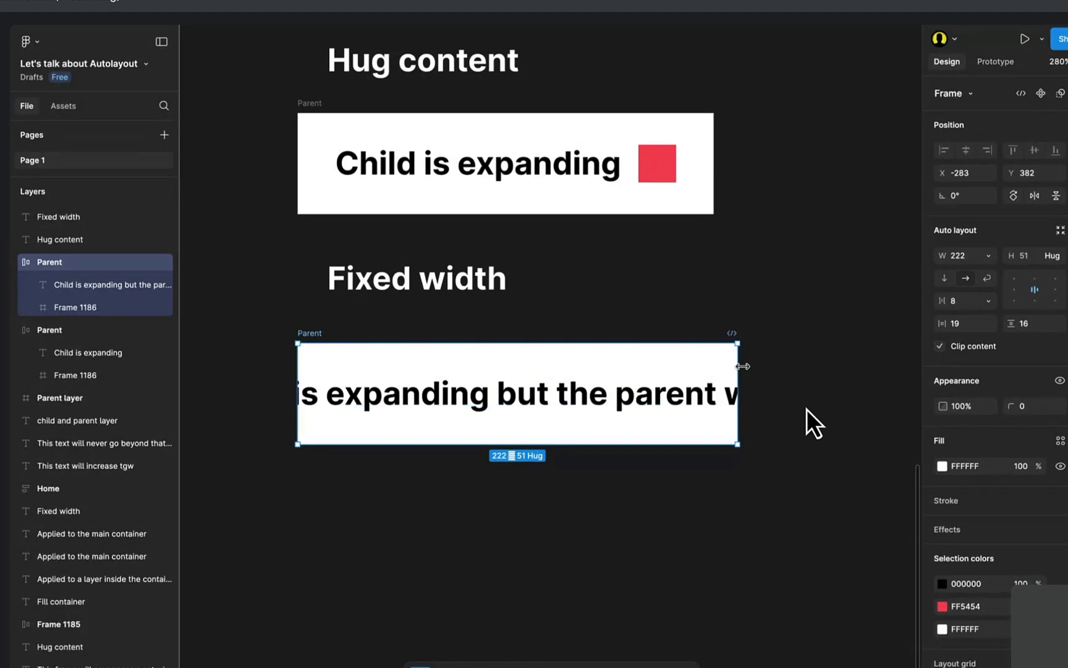
pyautogui.moveTo(738, 367); pyautogui.dragTo(704, 371)
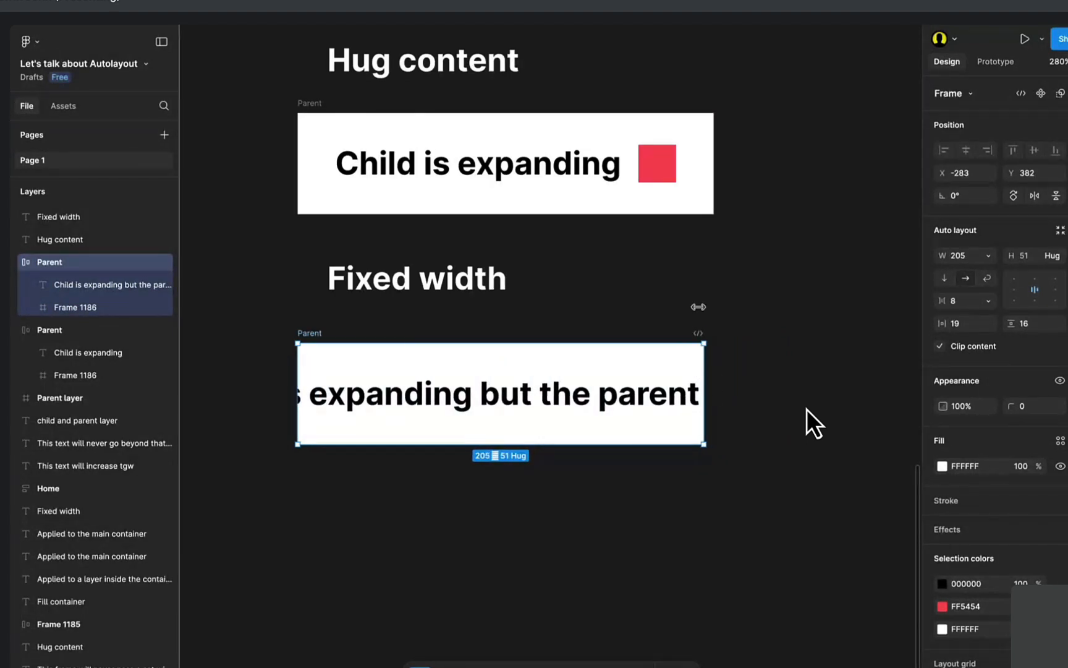
pyautogui.click(687, 274)
pyautogui.moveTo(583, 218); pyautogui.dragTo(580, 246)
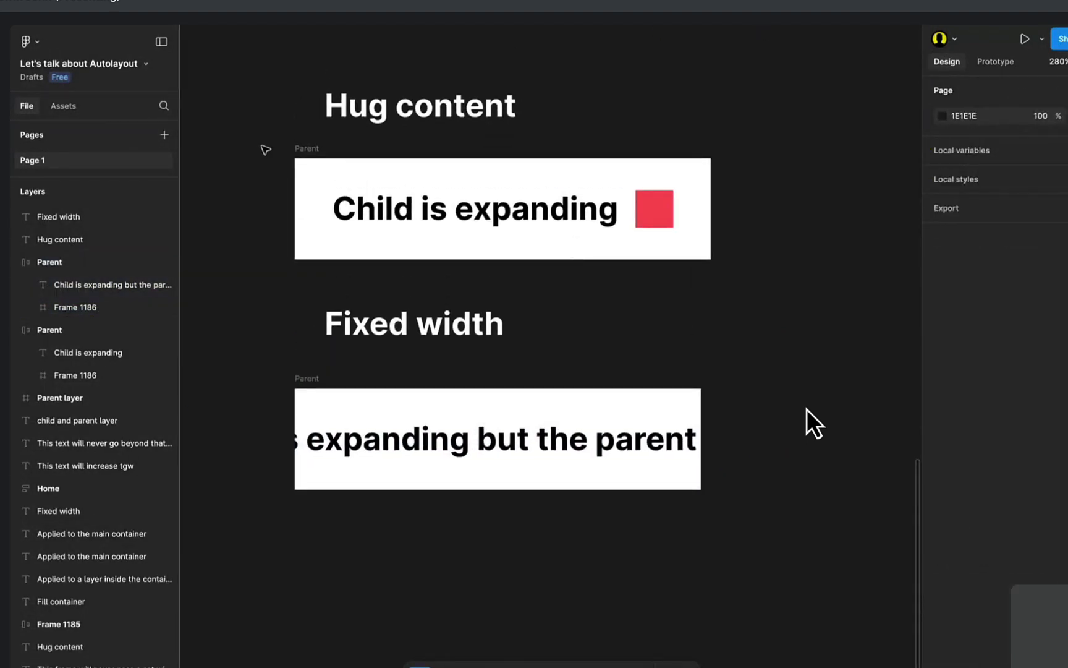
# Duplicate the Fixed width label below the lower Parent frame at about X -268, Y 458, and change the copy to "Fill container".
pyautogui.click(317, 150)
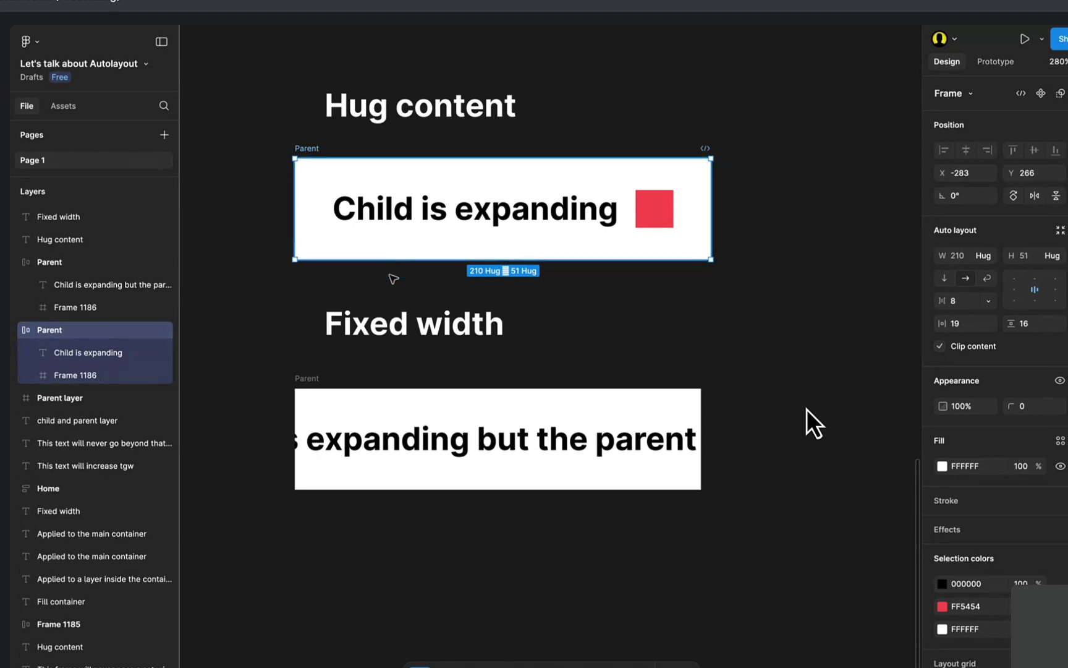
pyautogui.scroll(-3, 391, 277)
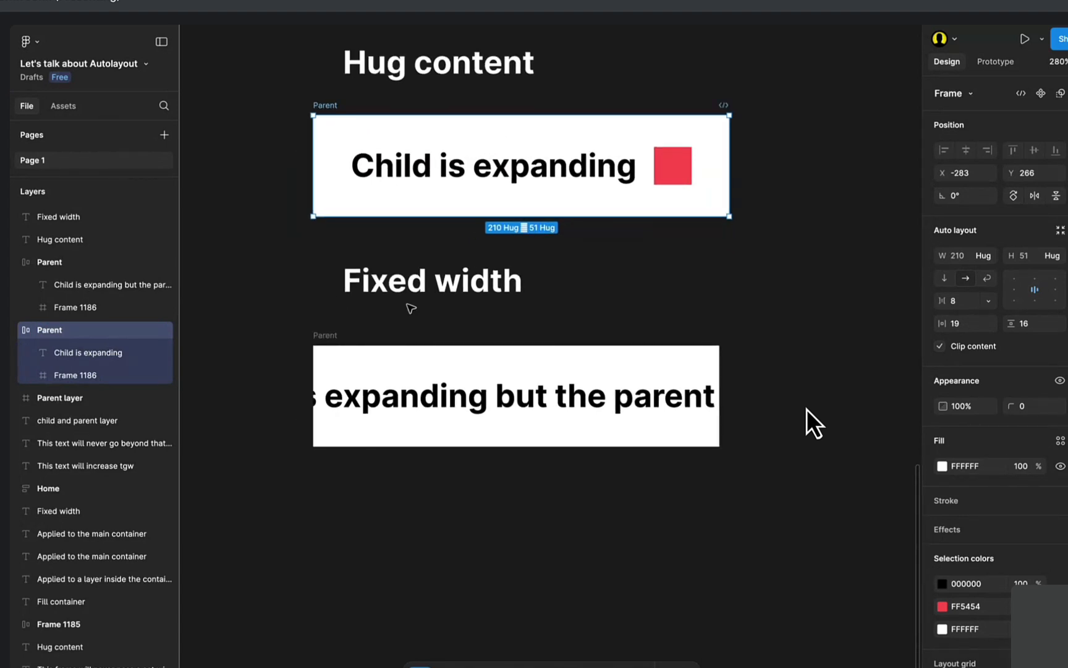
pyautogui.scroll(-2, 432, 317)
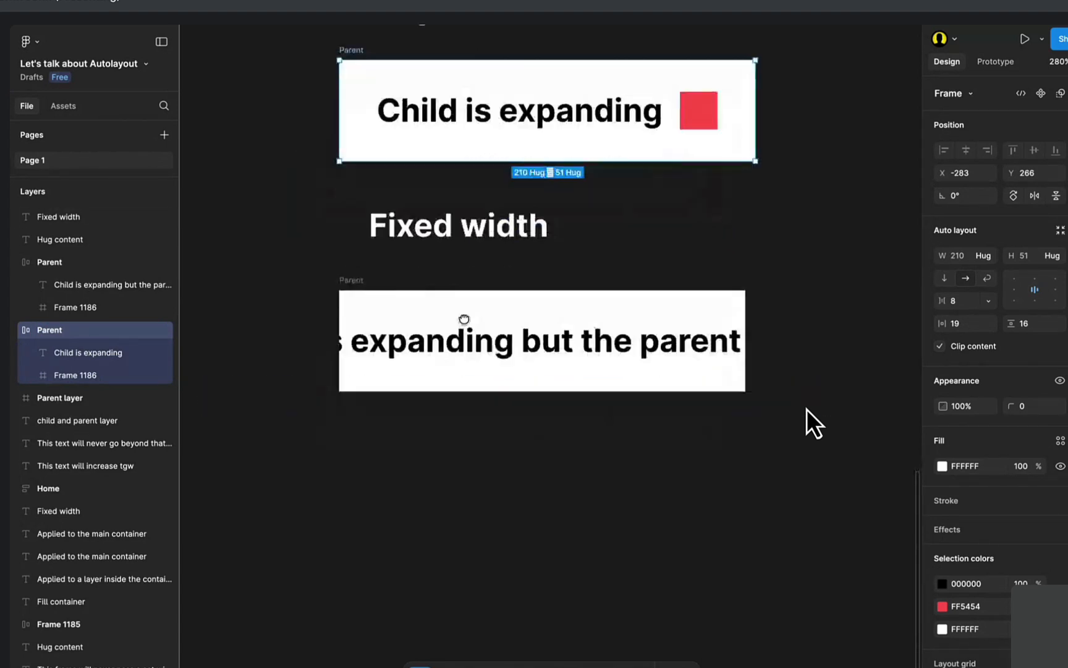
pyautogui.click(651, 208)
pyautogui.moveTo(516, 232); pyautogui.dragTo(413, 460)
pyautogui.press('Return')
pyautogui.write('F')
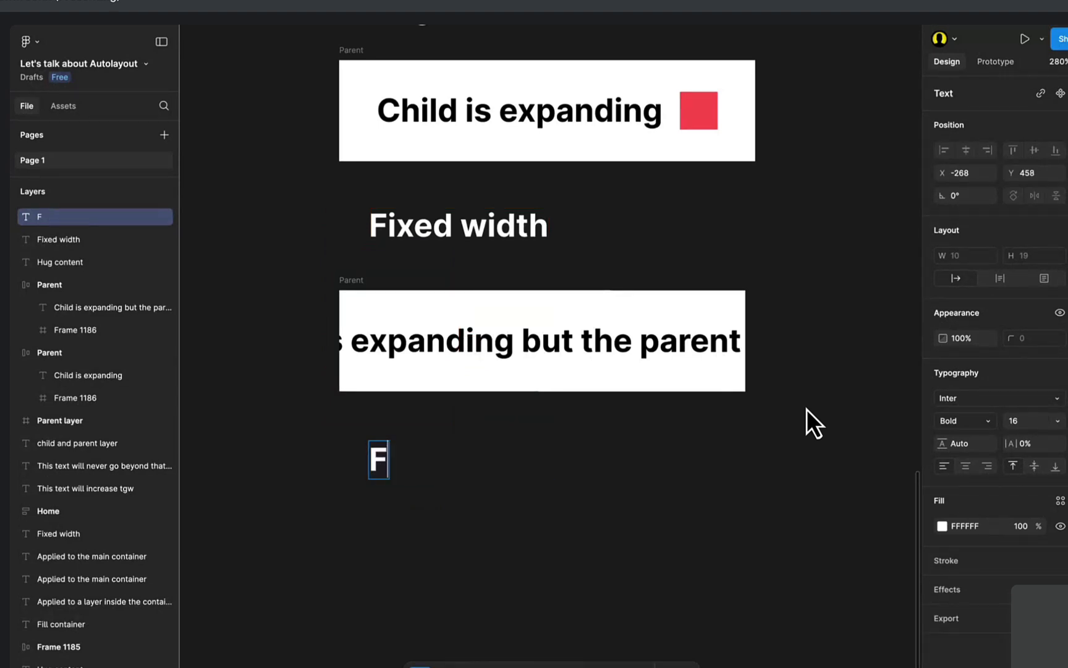
pyautogui.write('ill container')
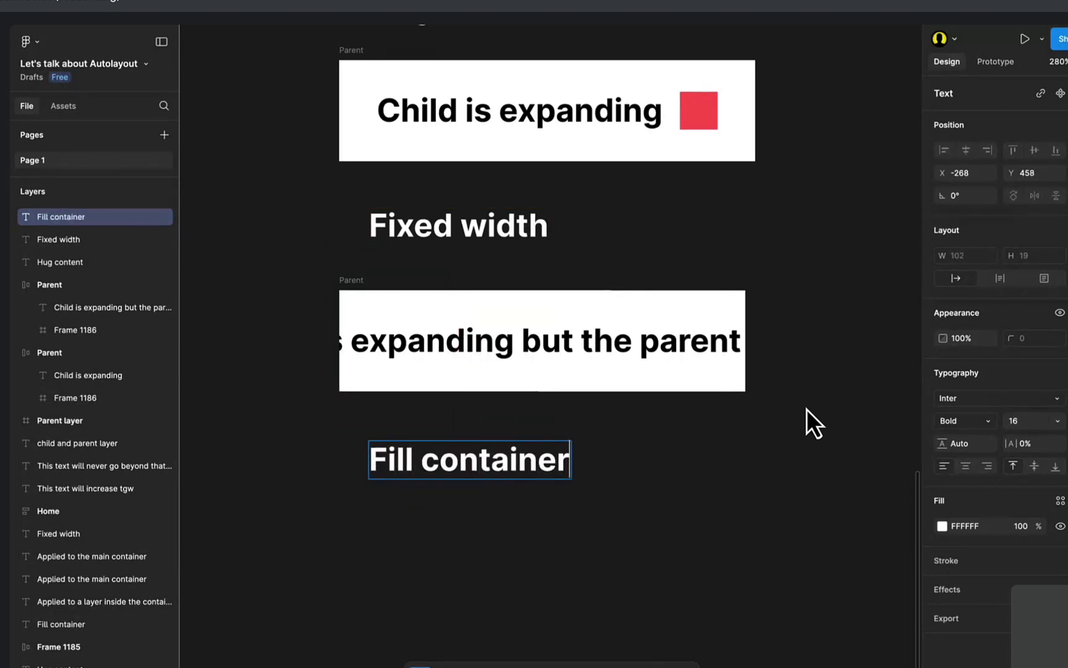
pyautogui.press('Escape')
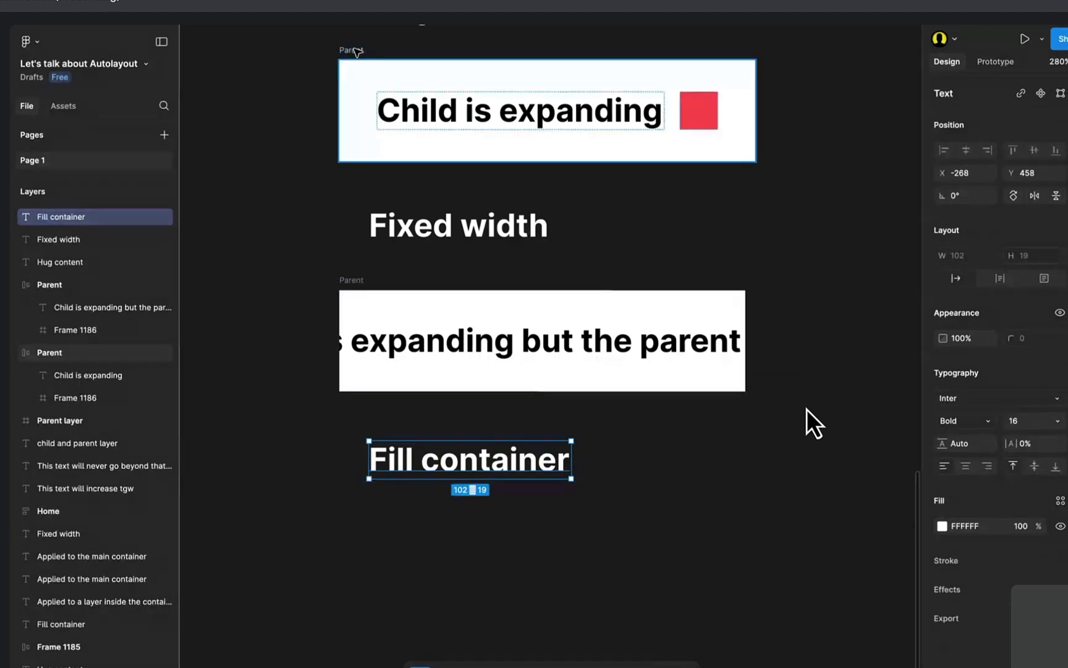
# Place a copy of the Parent frame from the Hug content example below the Fill container label, and deselect it.
pyautogui.moveTo(355, 50); pyautogui.dragTo(329, 512)
pyautogui.moveTo(416, 617); pyautogui.dragTo(387, 604)
pyautogui.scroll(3, 386, 604)
pyautogui.click(410, 217)
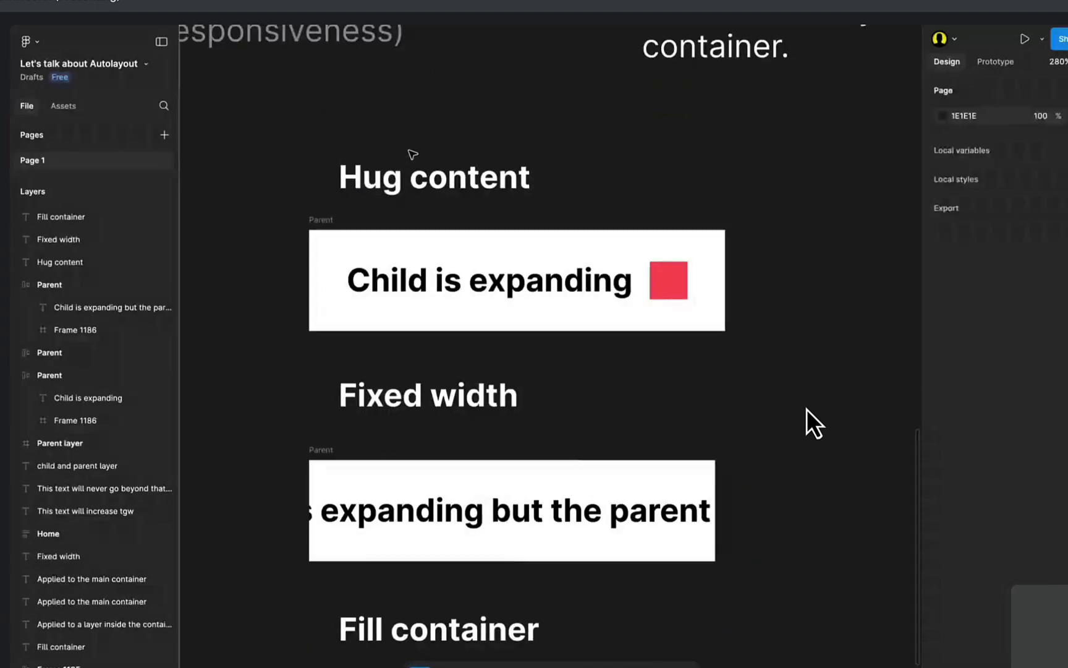
# Review the labels and Parent frames of the Hug content, Fixed width and Fill container examples.
pyautogui.click(397, 410)
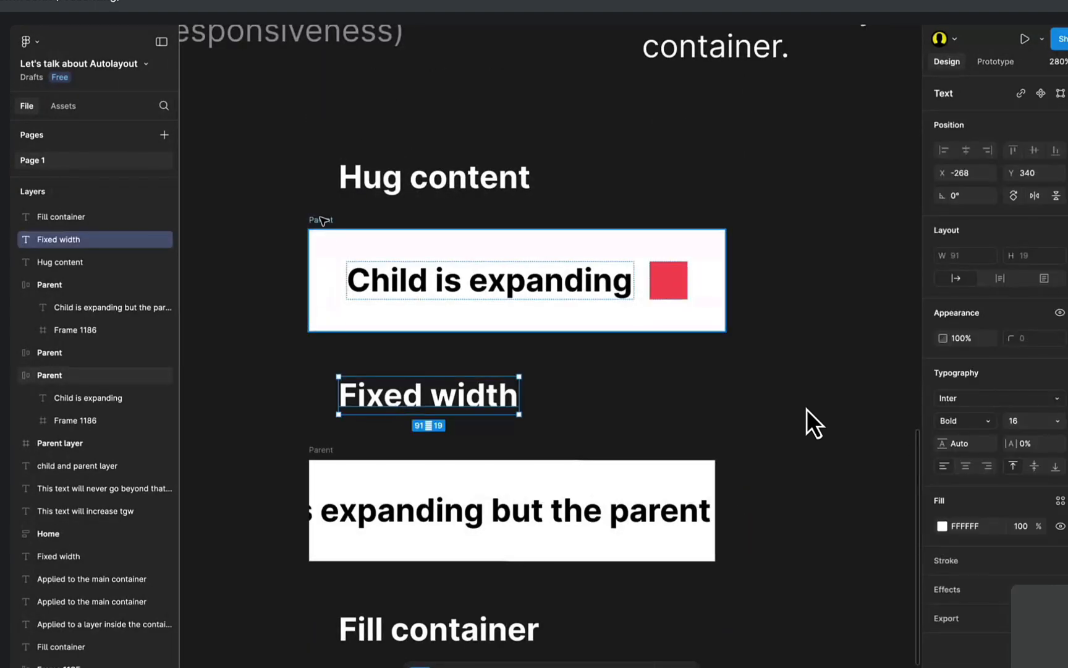
pyautogui.click(320, 222)
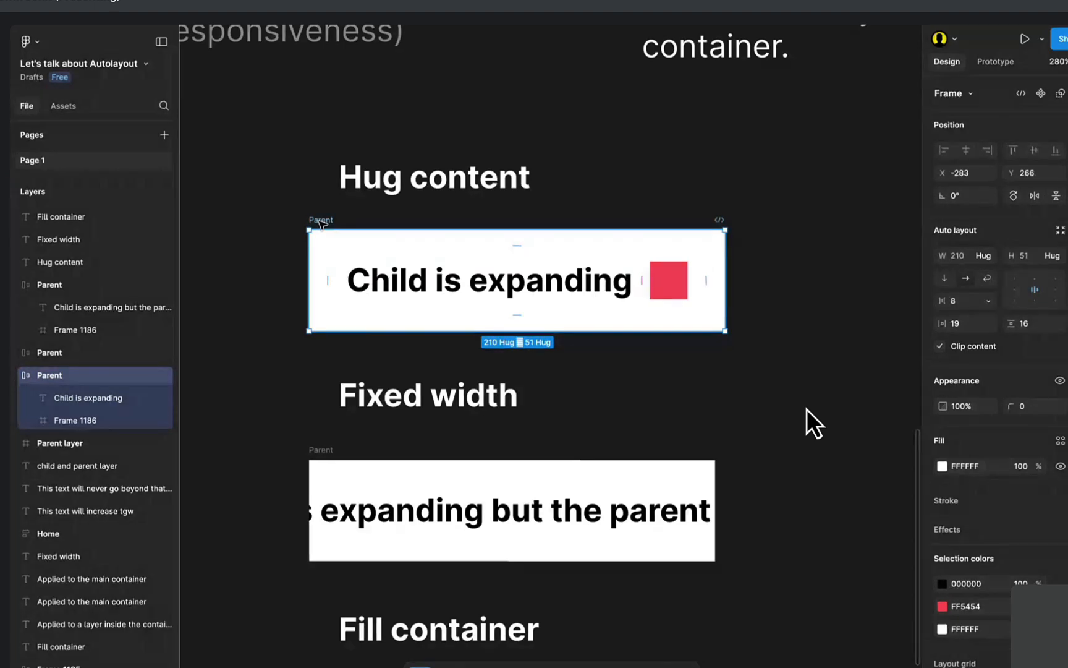
pyautogui.scroll(-5, 384, 278)
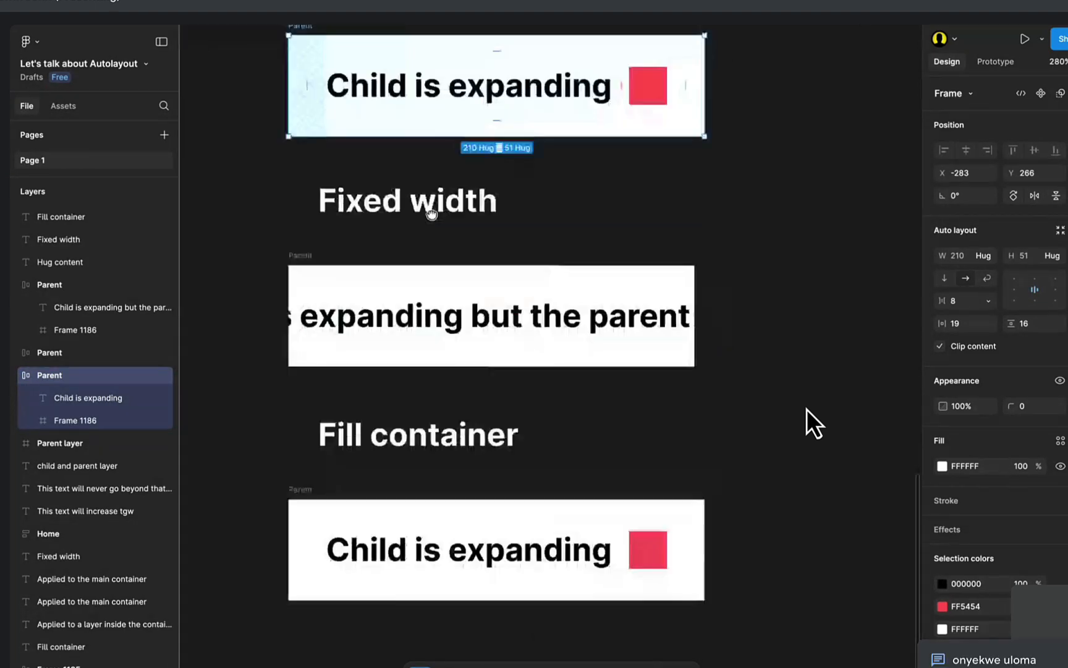
pyautogui.click(411, 413)
pyautogui.click(378, 529)
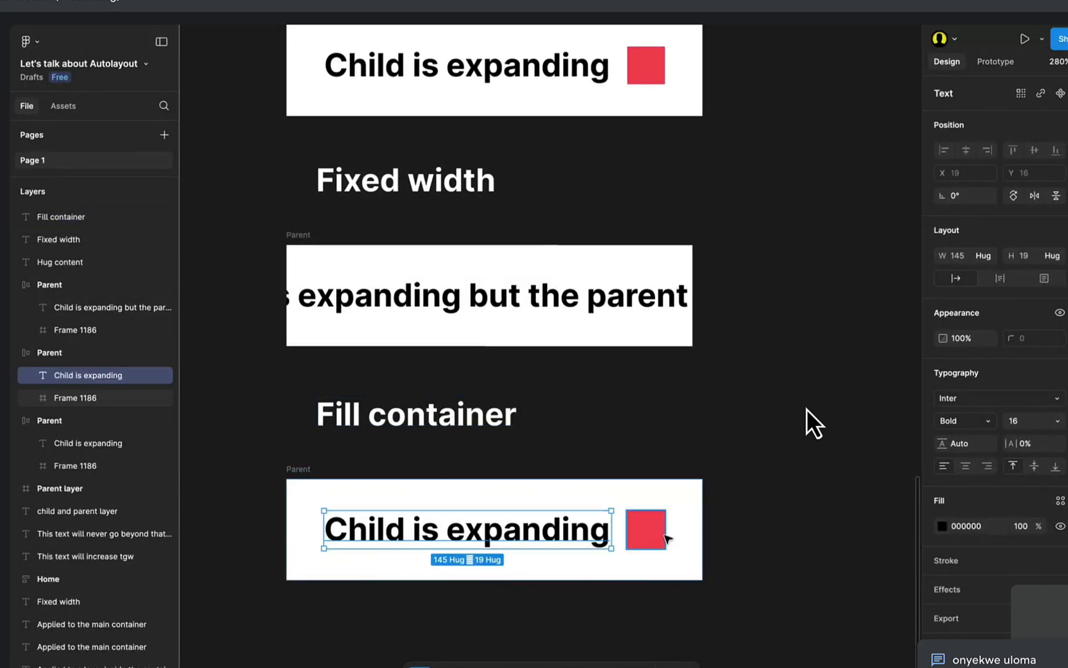
pyautogui.scroll(3, 294, 500)
pyautogui.click(290, 460)
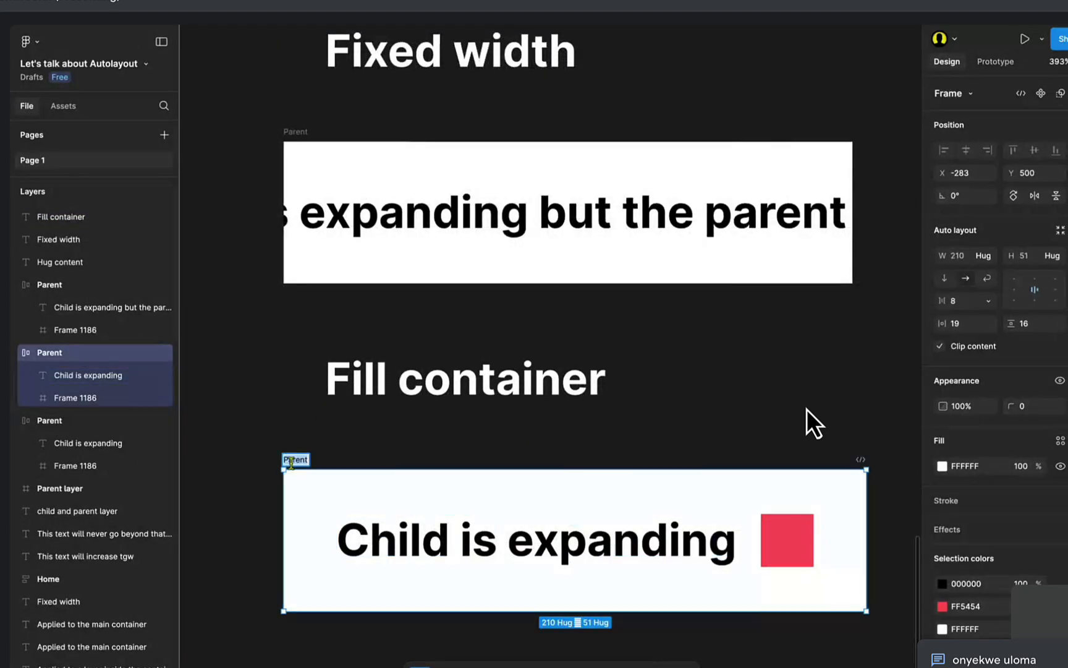
pyautogui.click(297, 442)
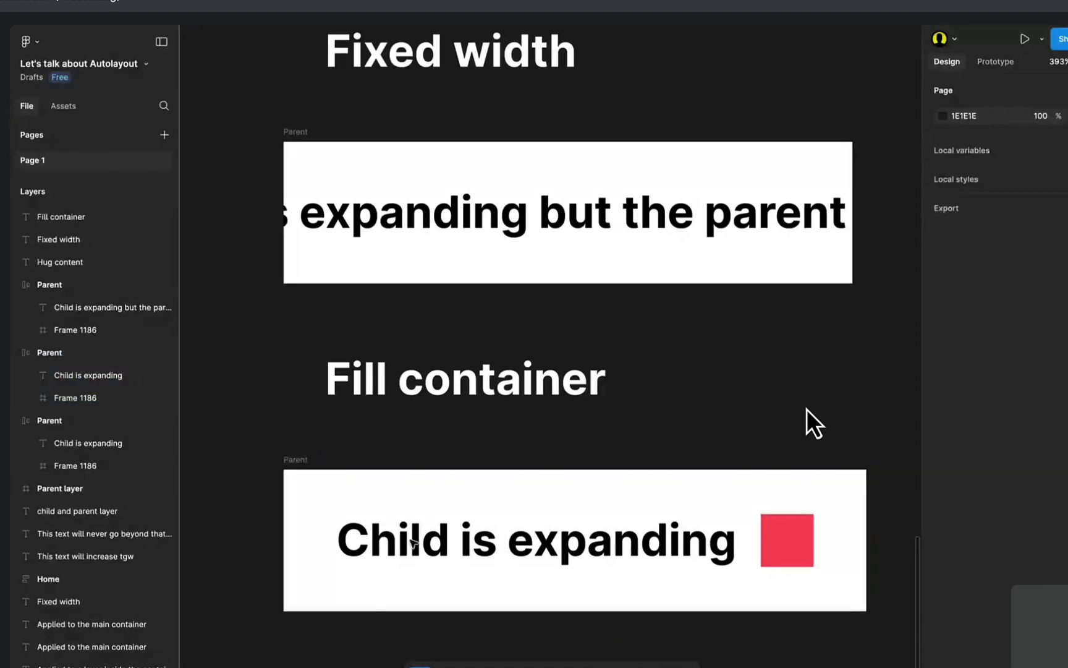
# Examine the child text and red square under Fill container, and the width sizing options offered for their Parent frame.
pyautogui.click(449, 563)
pyautogui.scroll(-2, 433, 544)
pyautogui.hscroll(2, 432, 544)
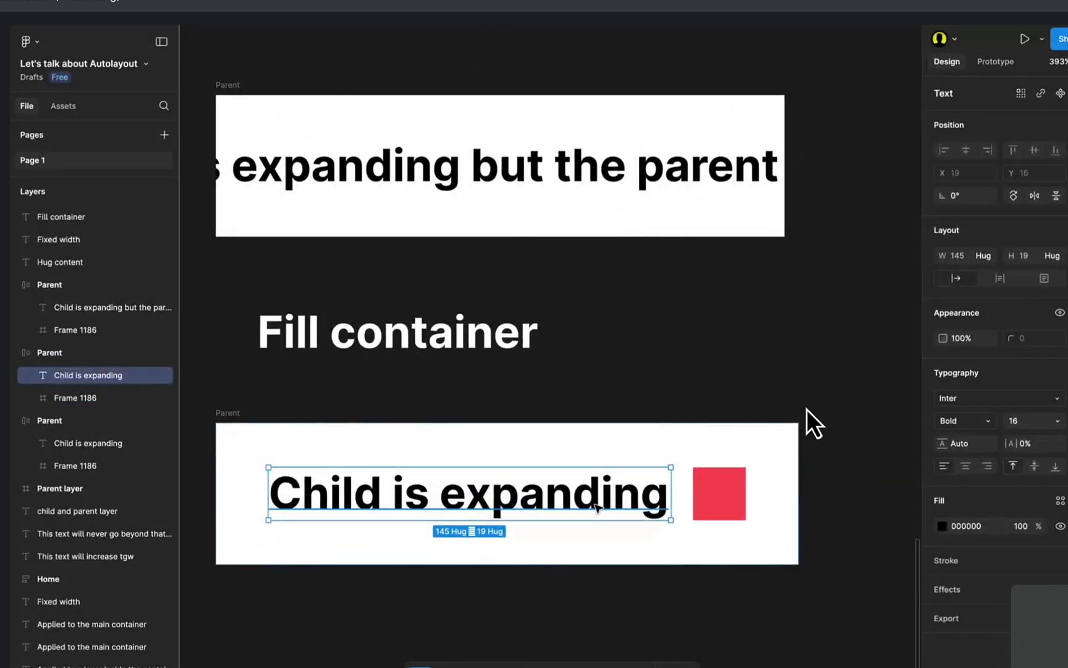
pyautogui.click(716, 504)
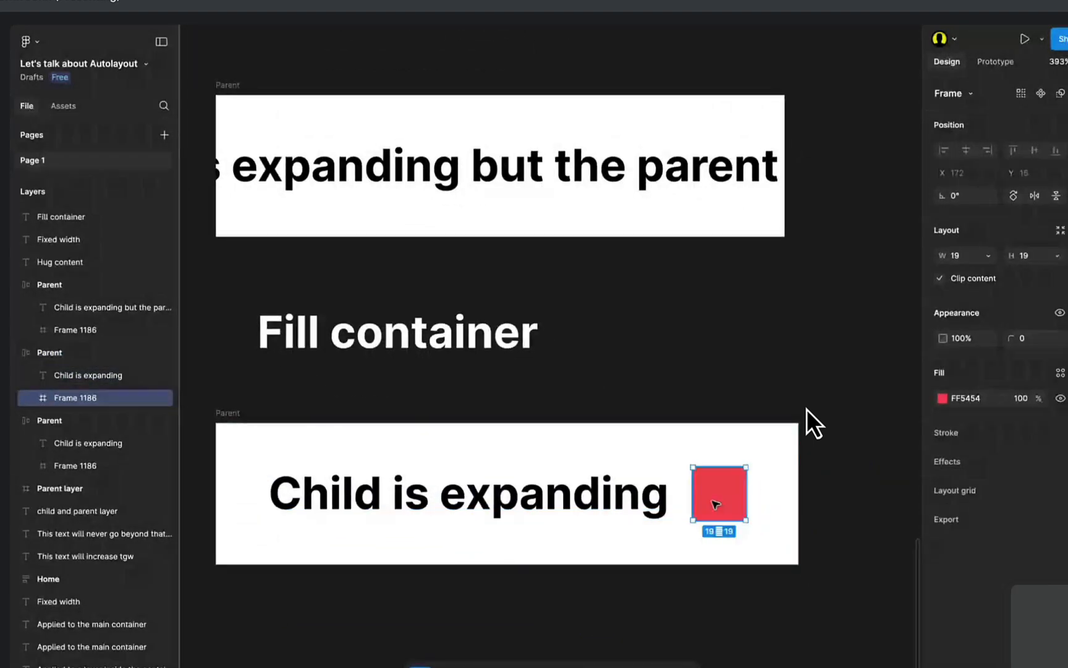
pyautogui.click(224, 413)
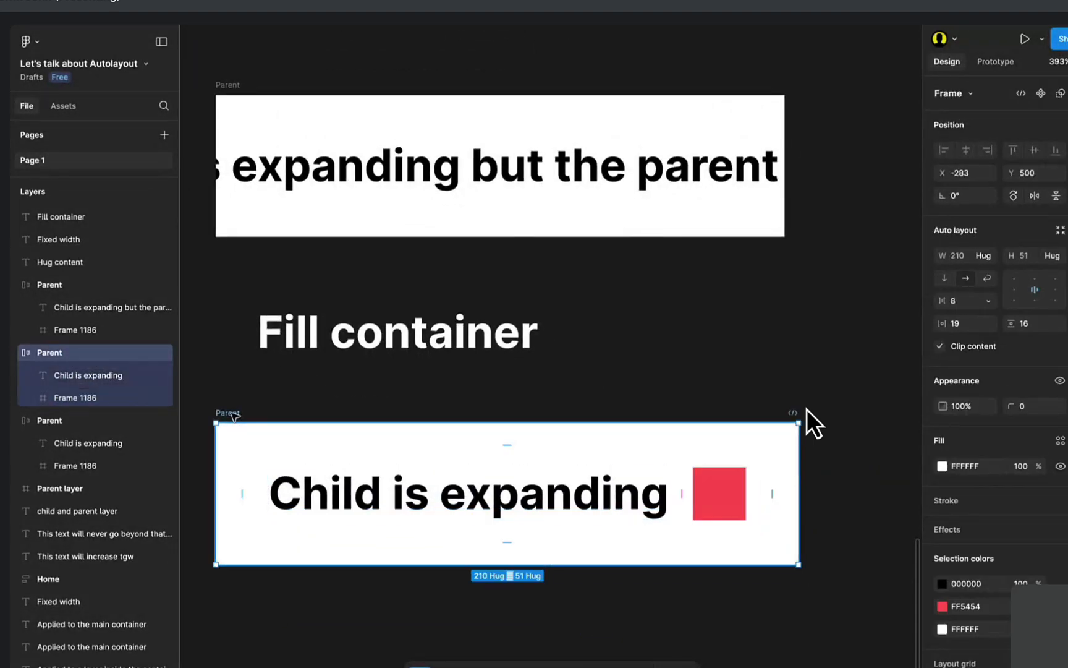
pyautogui.click(991, 258)
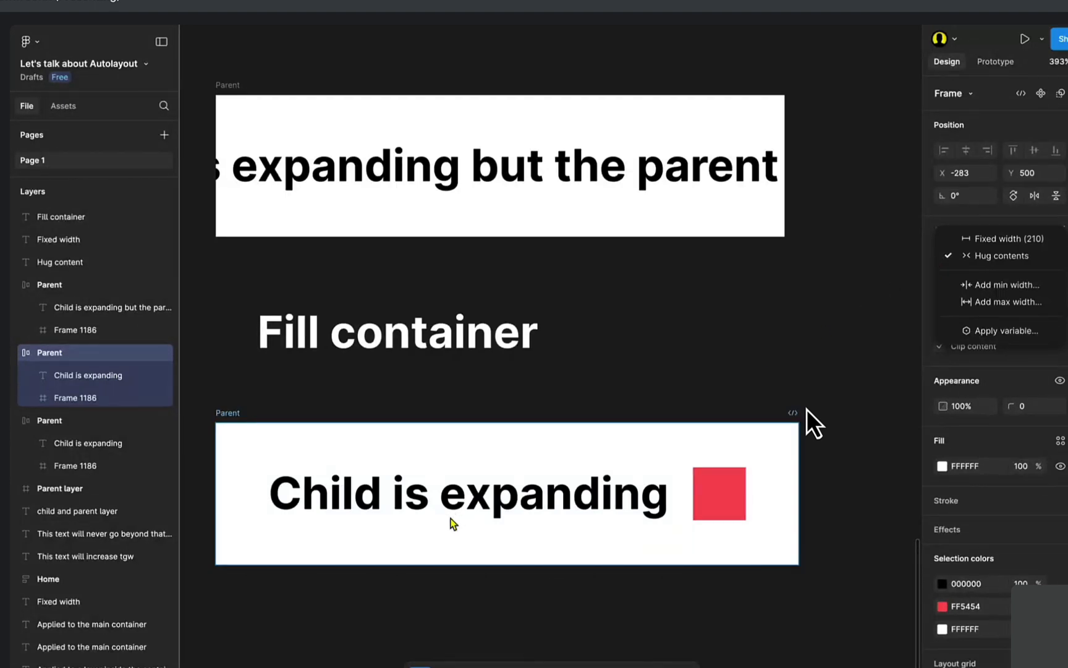
pyautogui.click(489, 377)
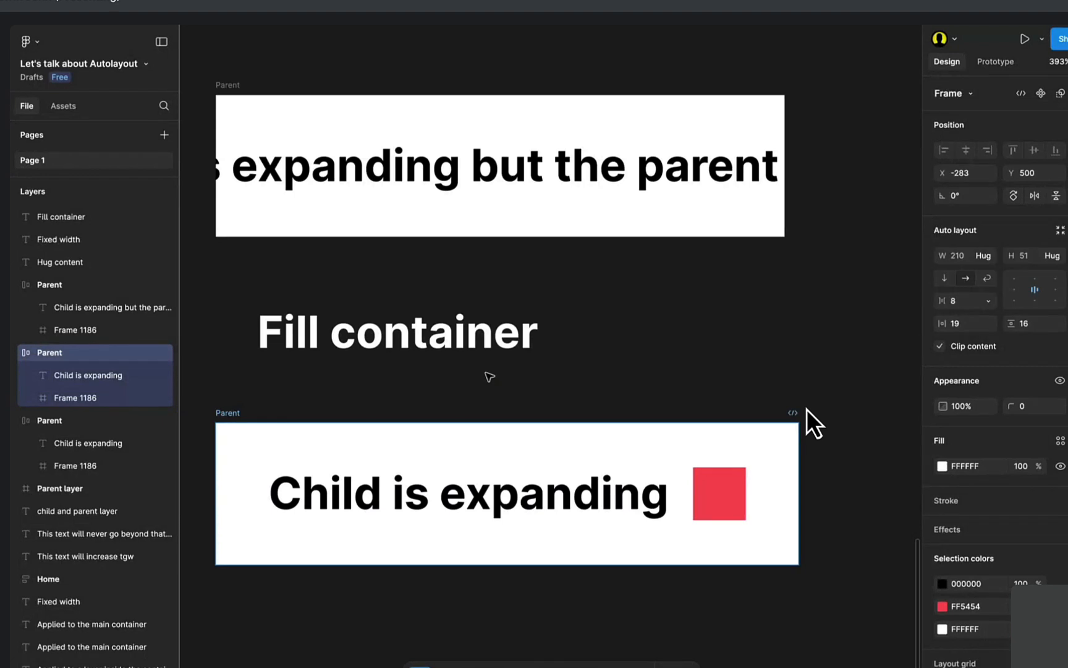
pyautogui.click(336, 406)
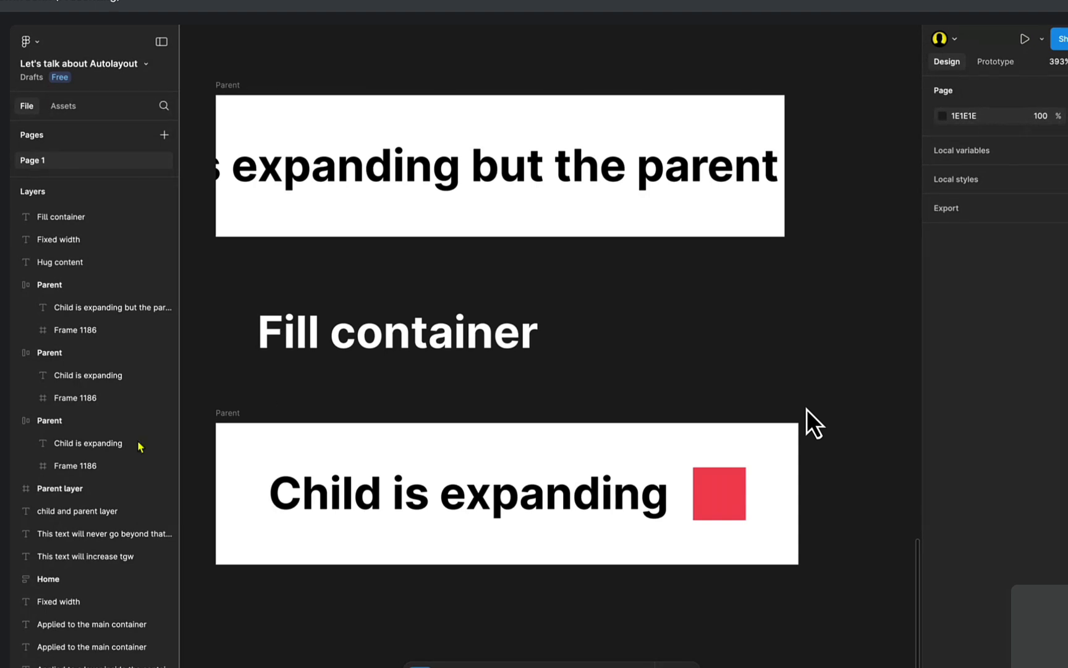
# Recheck the width sizing options of the Fill container example's Parent frame and compare its sizing with that of the child text.
pyautogui.click(232, 412)
pyautogui.hscroll(-1, 234, 411)
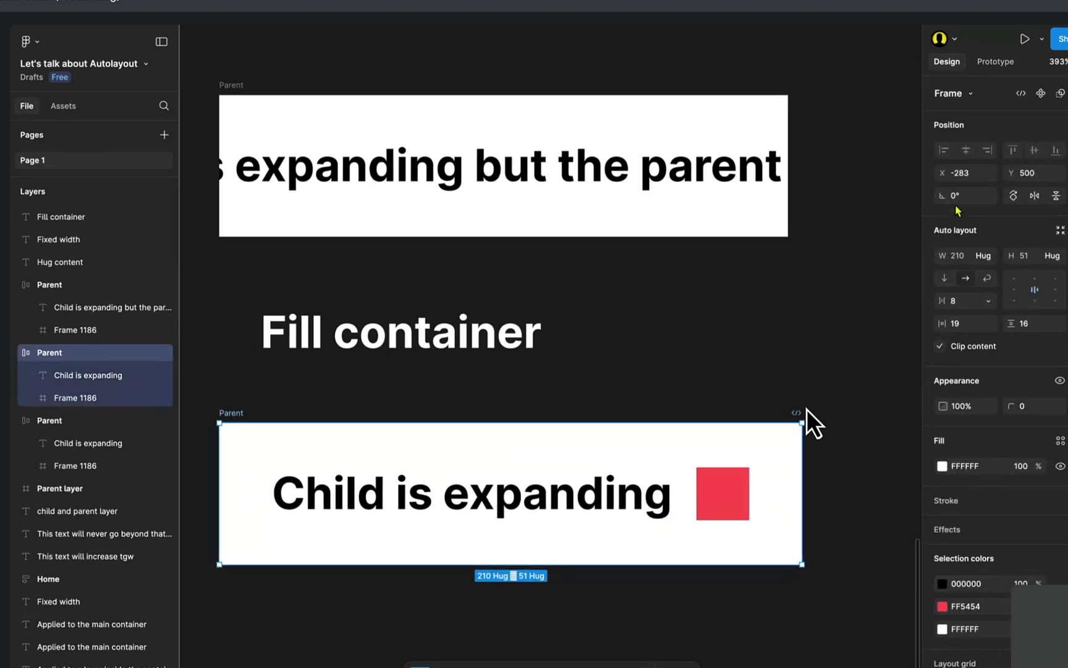
pyautogui.click(988, 258)
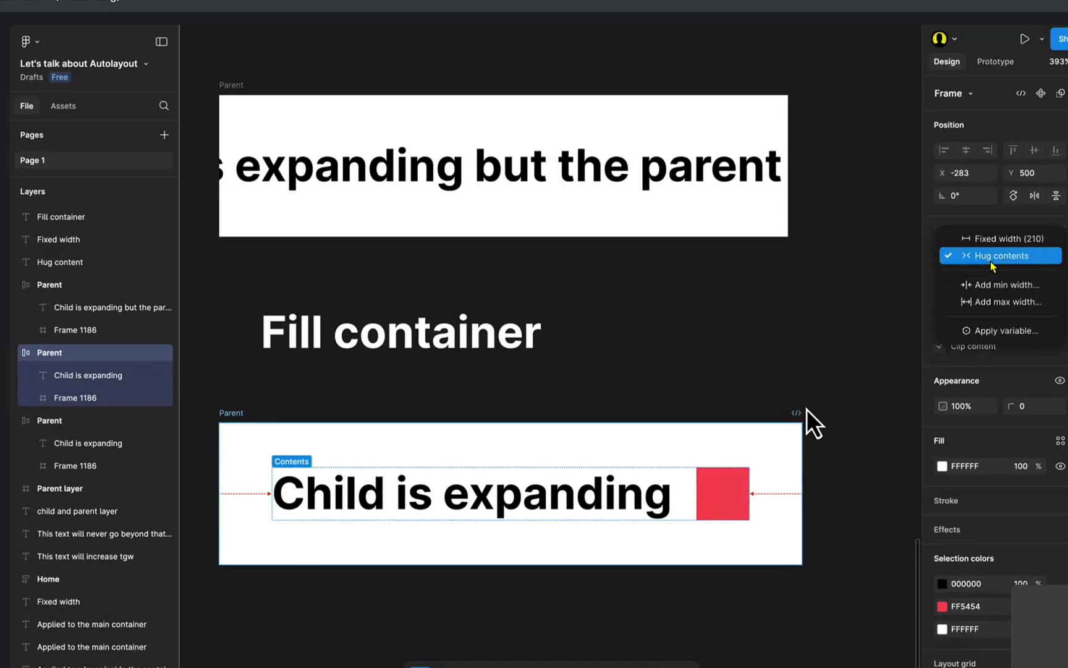
pyautogui.click(1029, 256)
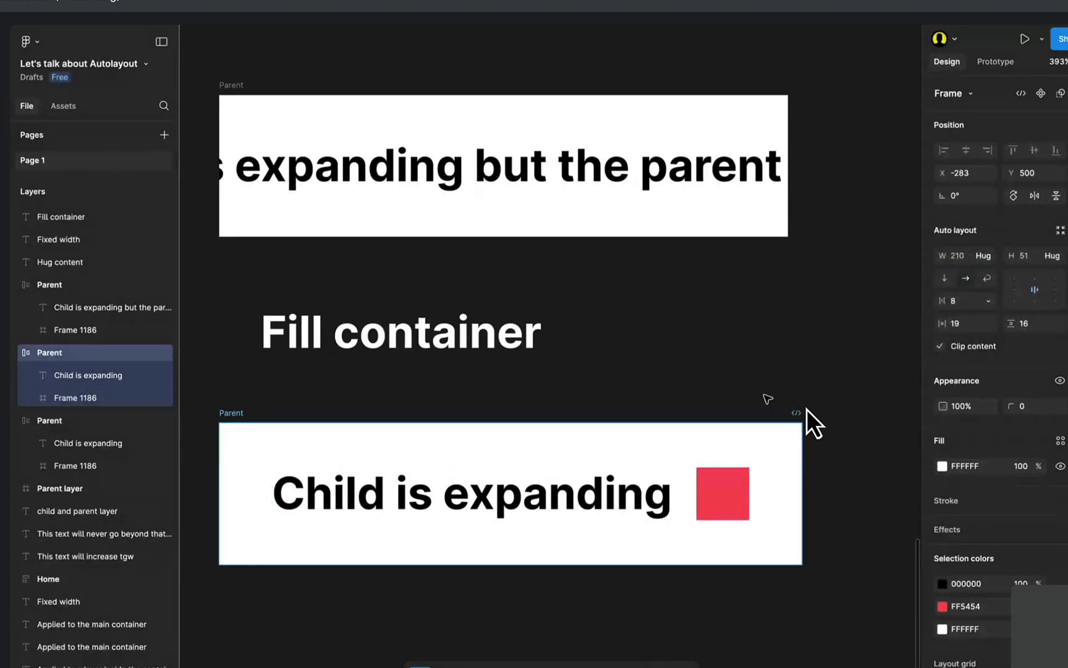
pyautogui.click(594, 494)
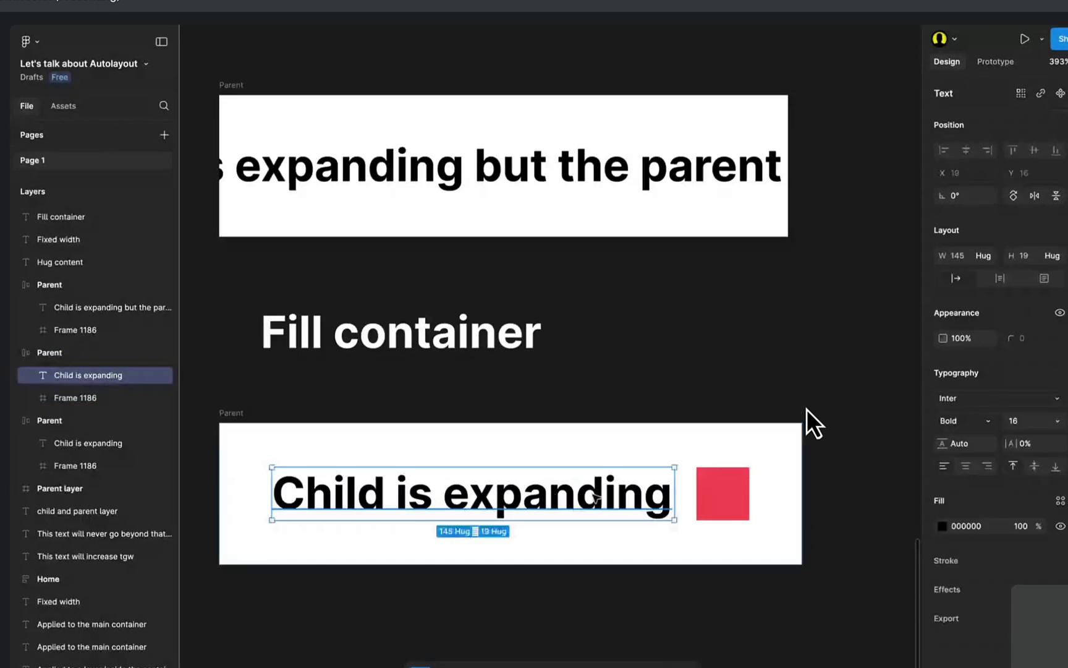
pyautogui.scroll(1, 365, 470)
pyautogui.hscroll(-1, 365, 470)
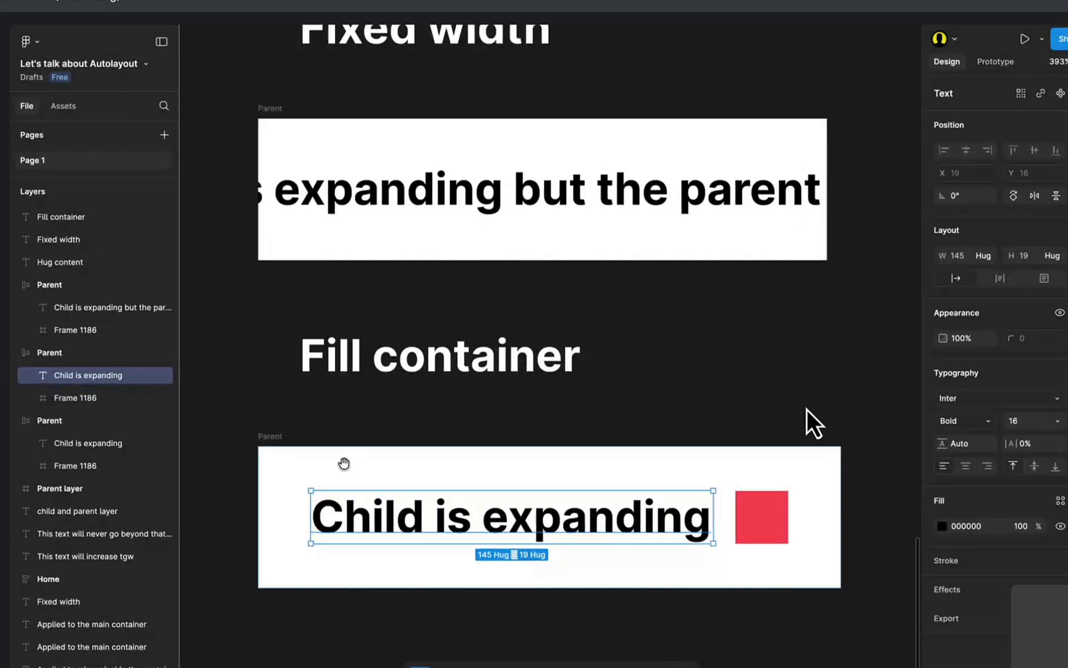
pyautogui.click(265, 441)
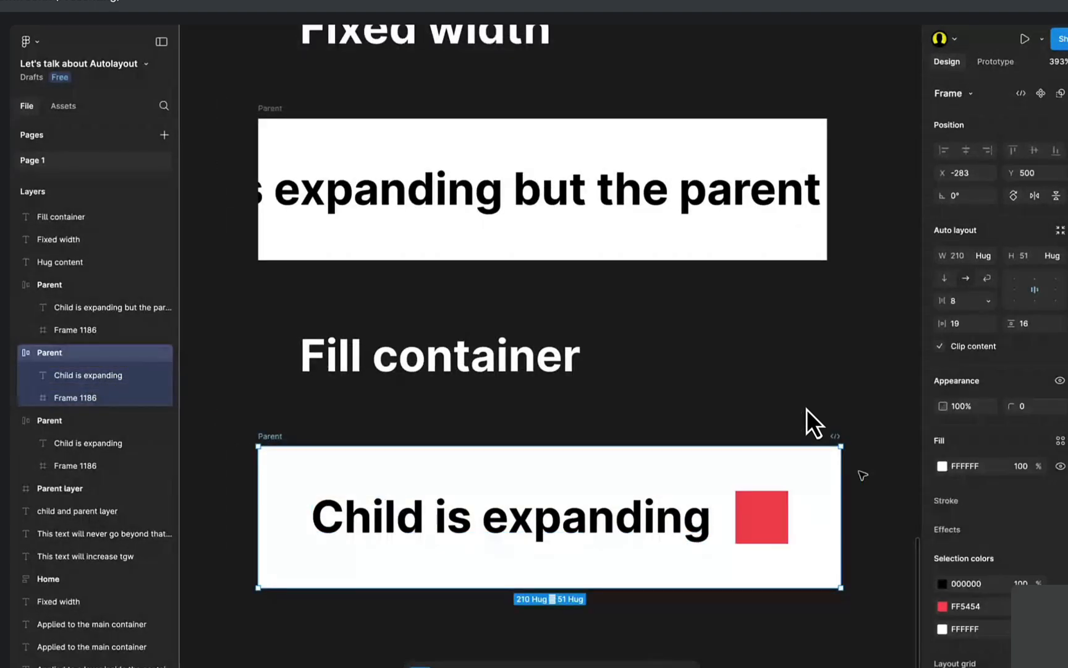
pyautogui.scroll(-3, 470, 470)
pyautogui.hscroll(1, 470, 470)
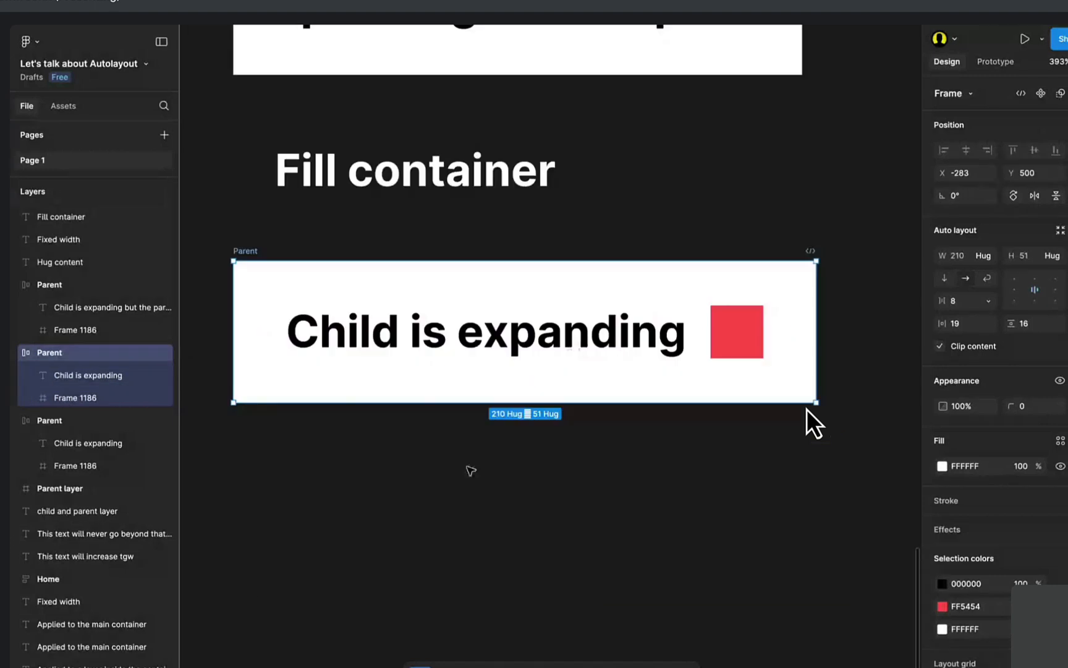
# Duplicate the Fill container label below the lowest Parent frame, at about X -251, Y 563.
pyautogui.click(470, 470)
pyautogui.click(396, 184)
pyautogui.keyDown('alt'); pyautogui.moveTo(396, 184); pyautogui.dragTo(429, 467); pyautogui.keyUp('alt')
# Replace the duplicated label's text with a bullet reading "it must be within an autolayout".
pyautogui.doubleClick(428, 470)
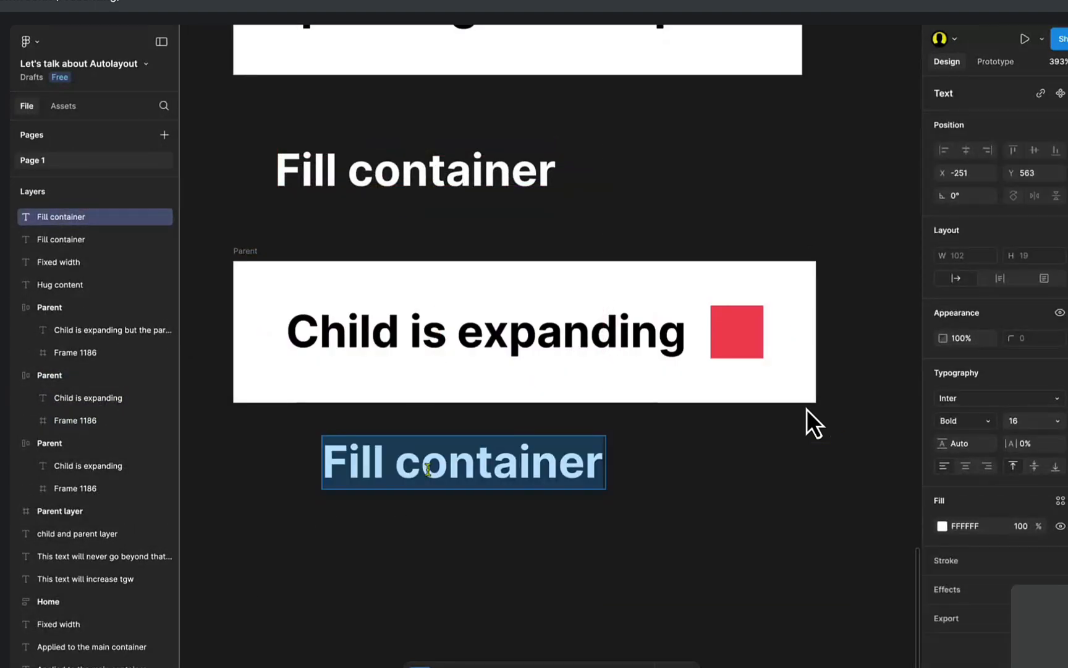
pyautogui.press('BackSpace')
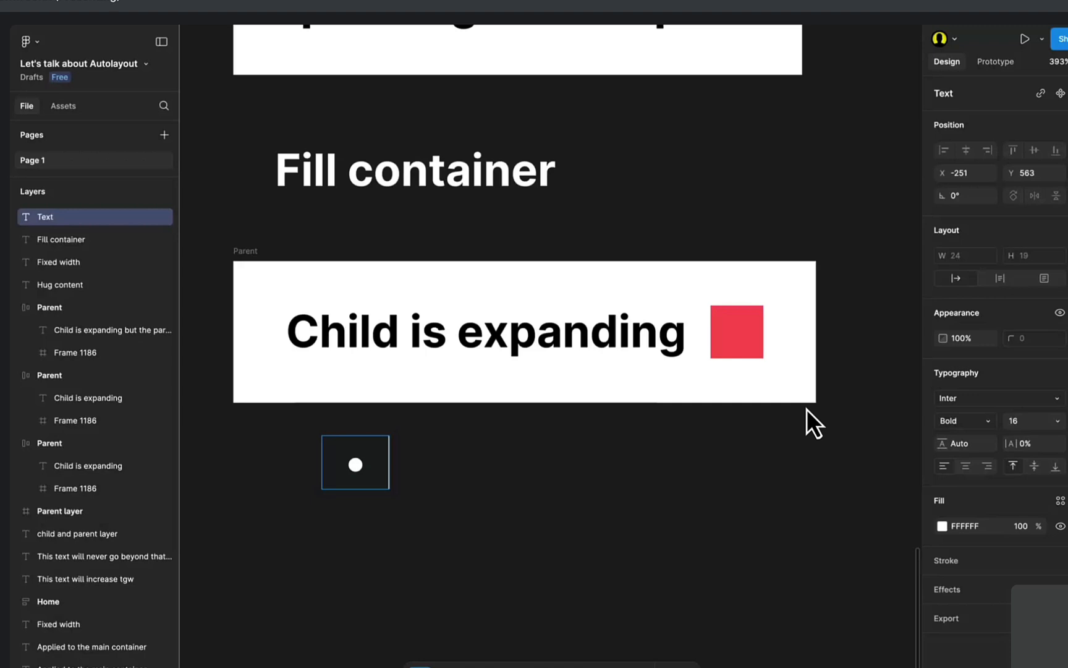
pyautogui.write('it must b')
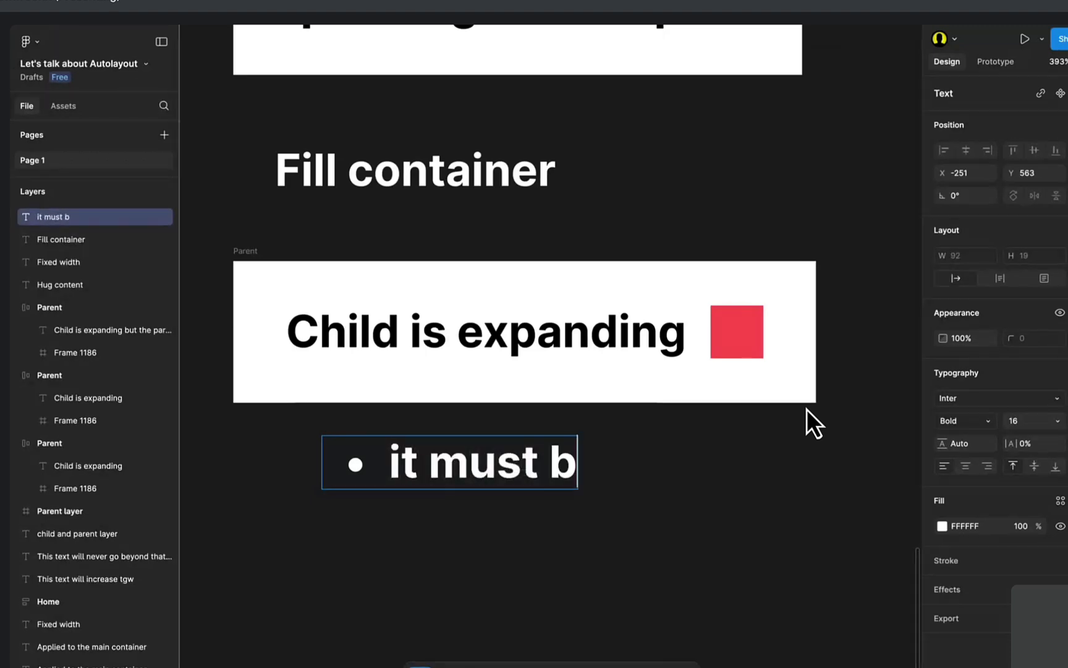
pyautogui.write('e withing')
pyautogui.scroll(-2, 813, 425)
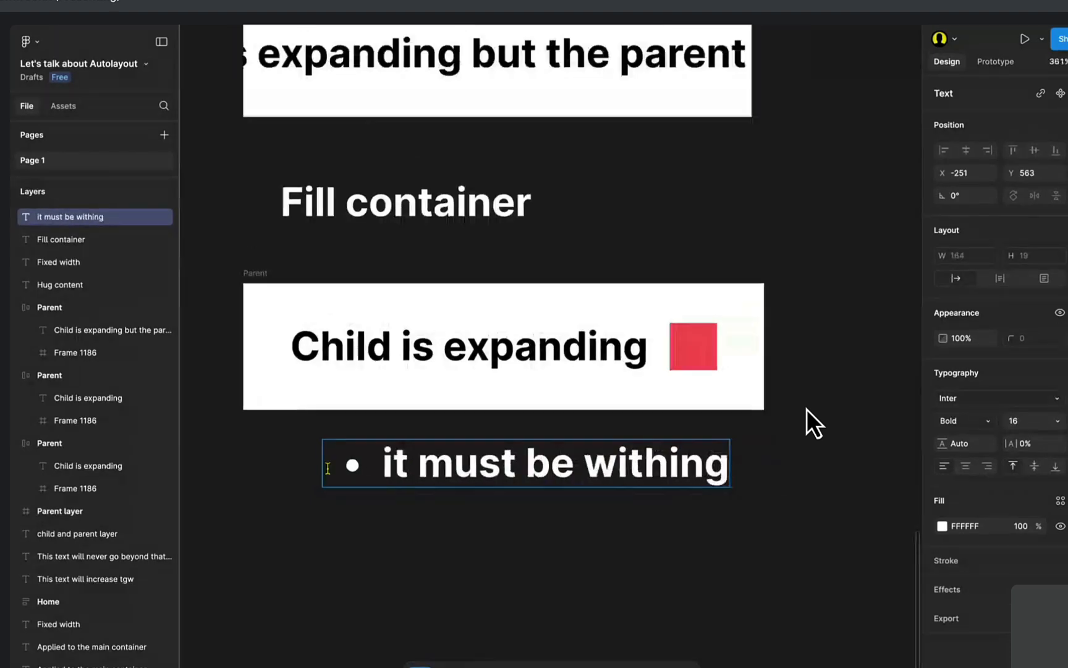
pyautogui.scroll(-3, 813, 425)
pyautogui.press('BackSpace')
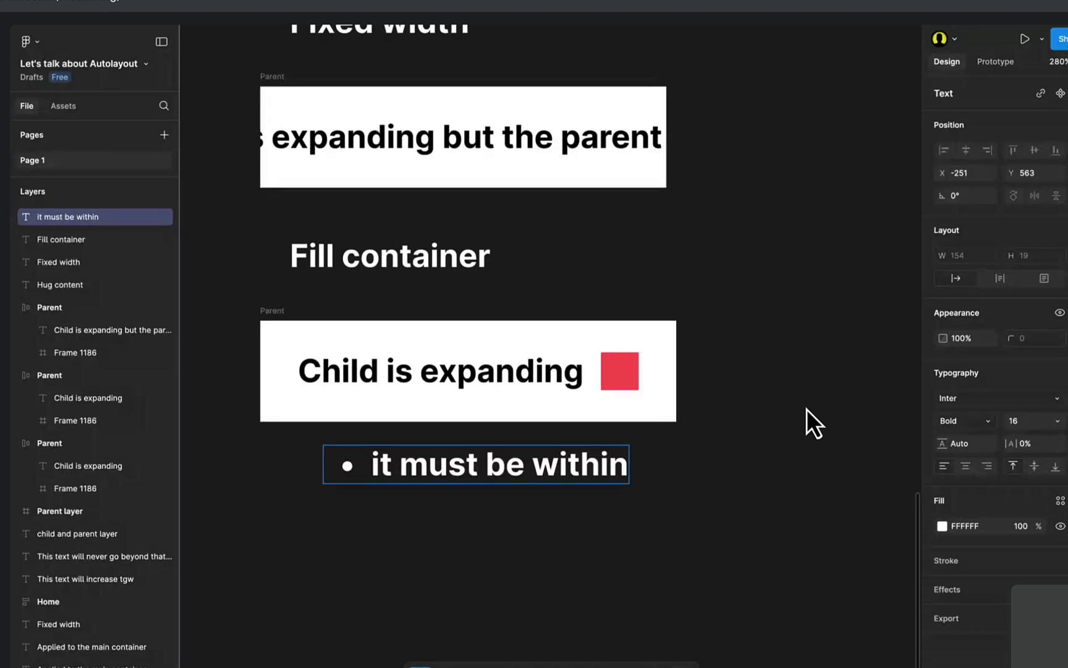
pyautogui.write('an auto')
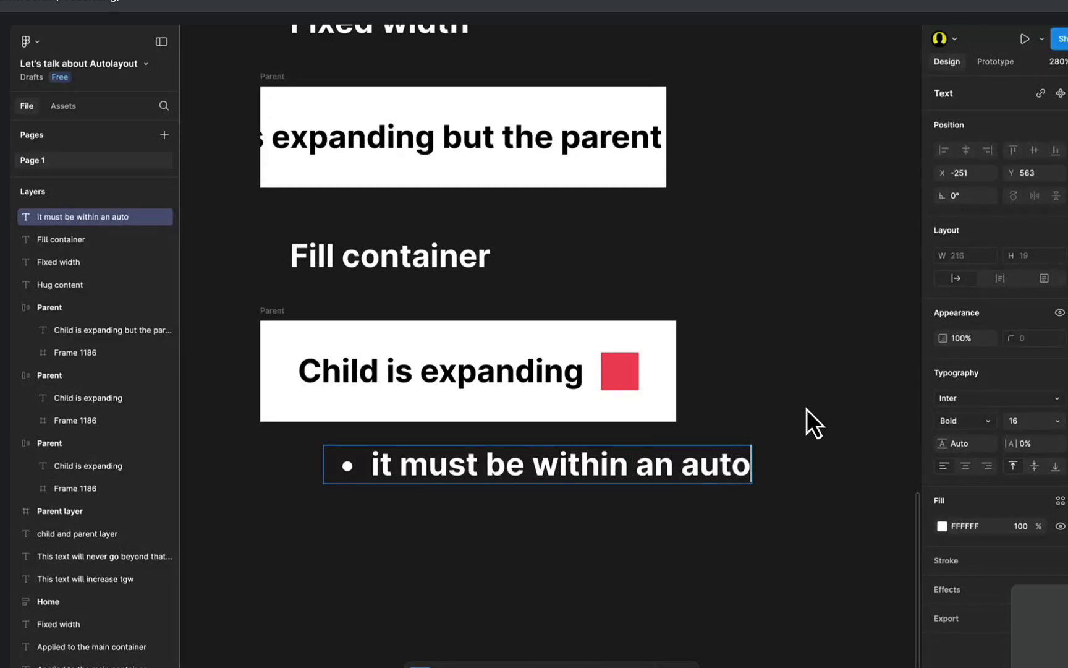
pyautogui.write('layer')
pyautogui.press('BackSpace')
pyautogui.press('BackSpace')
pyautogui.write('out')
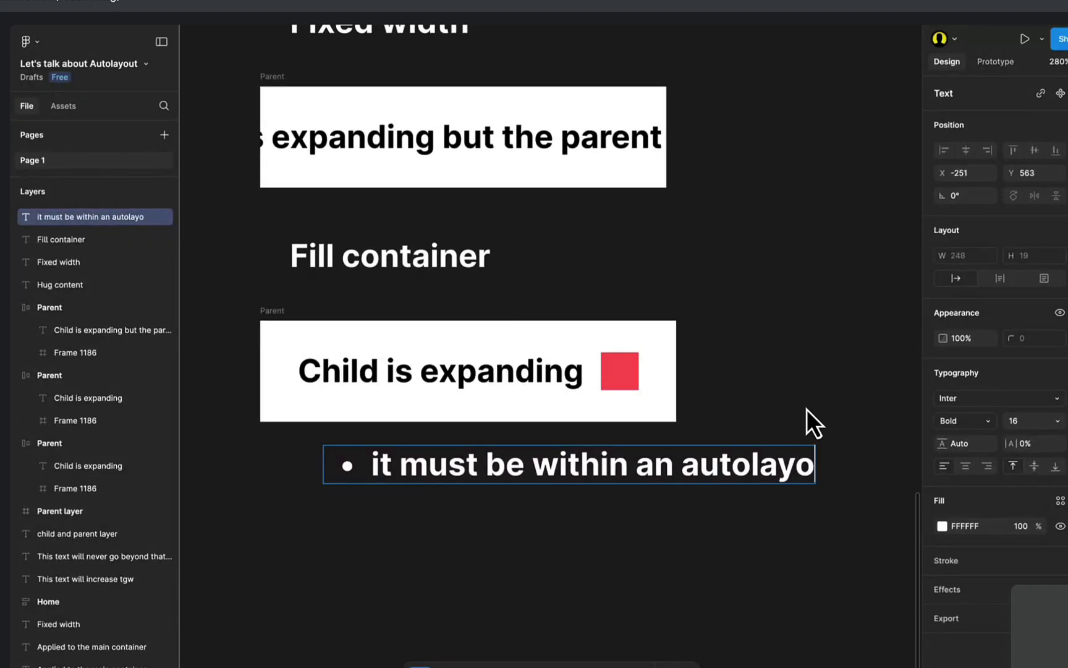
pyautogui.press('Escape')
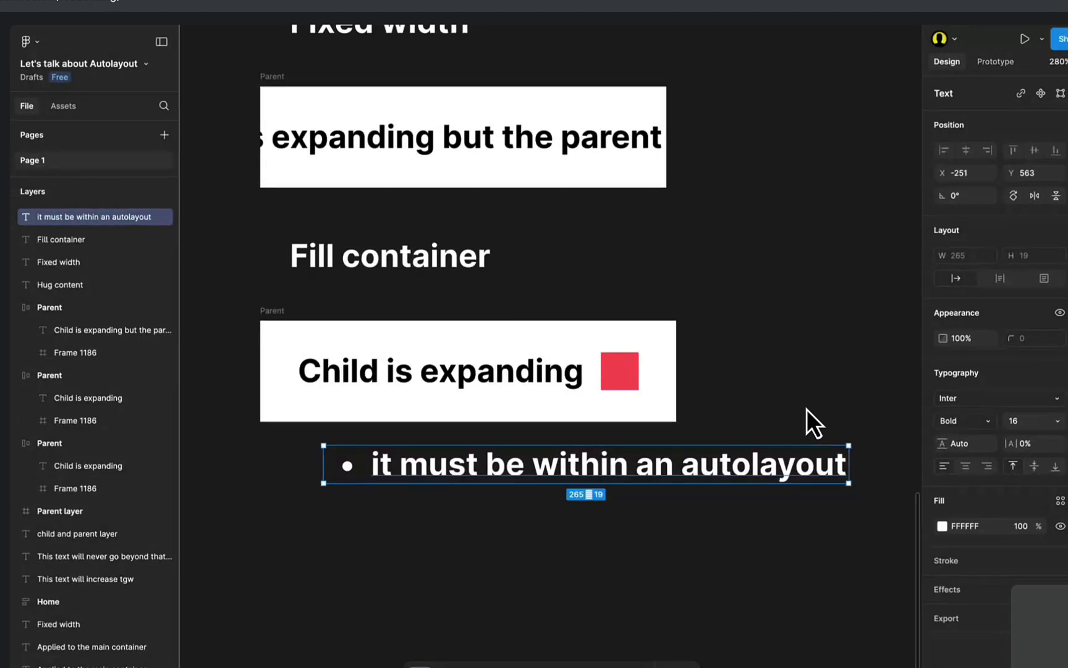
# Add a second bullet to the note under the Fill container example reading "it must be a child frame".
pyautogui.press('Return')
pyautogui.press('Right')
pyautogui.press('Return')
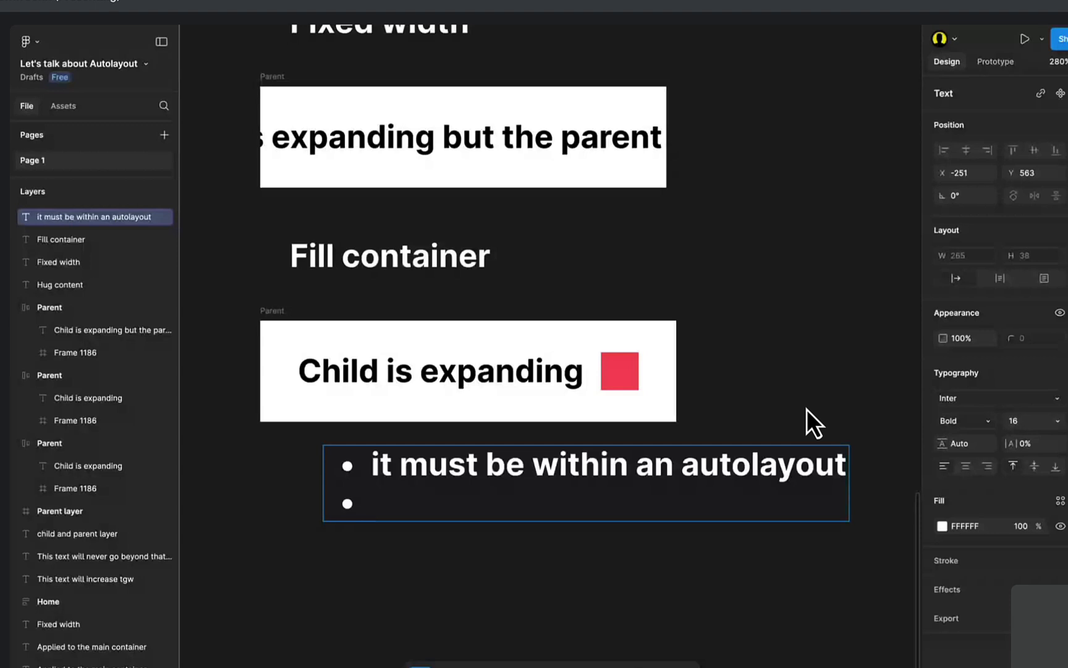
pyautogui.press('Escape')
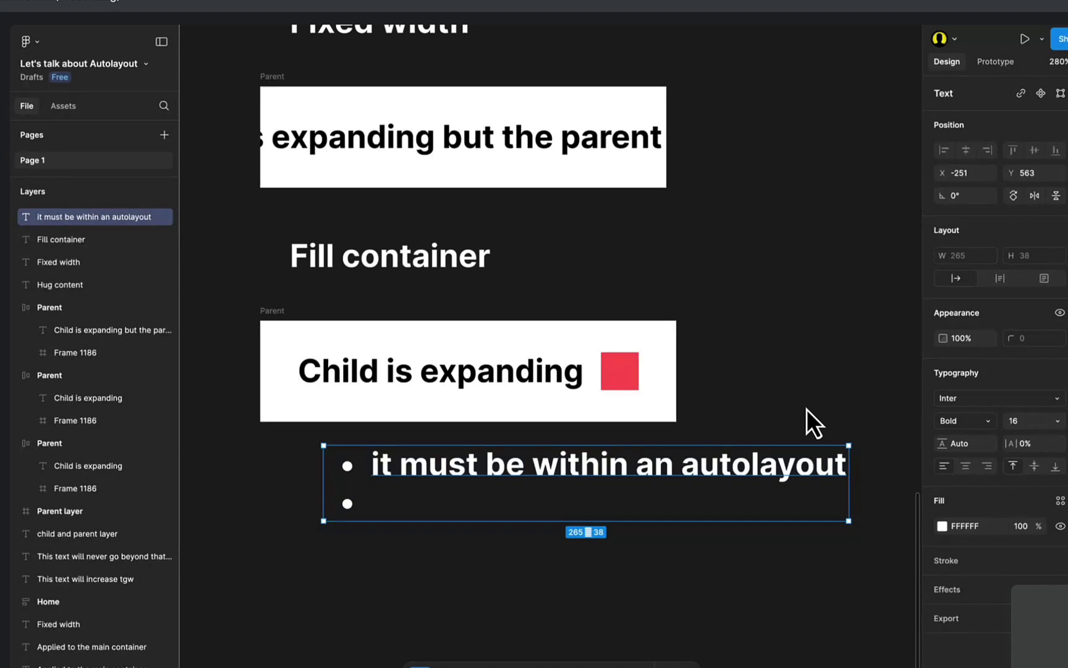
pyautogui.press('Return')
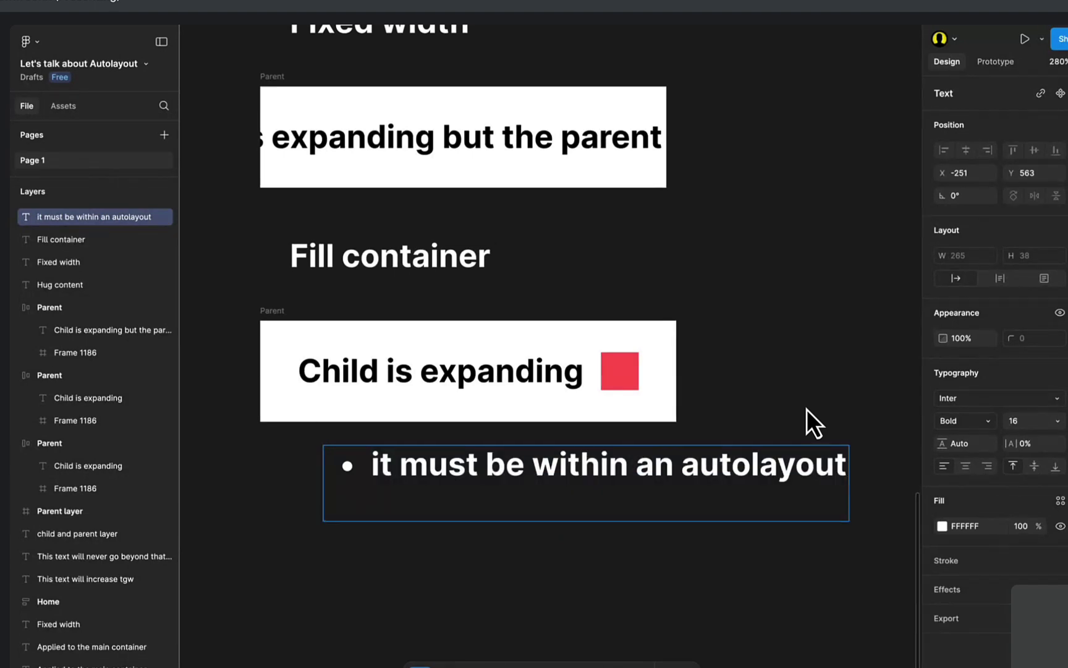
pyautogui.write('it must b a chi')
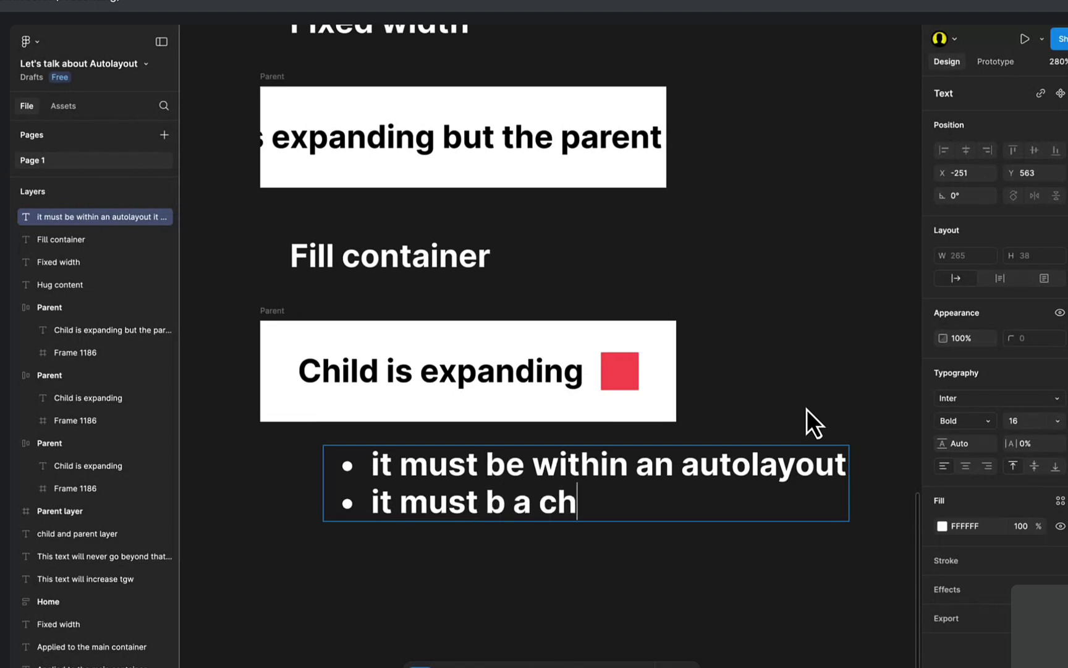
pyautogui.press('BackSpace')
pyautogui.press('BackSpace')
pyautogui.press('BackSpace')
pyautogui.press('BackSpace')
pyautogui.press('BackSpace')
pyautogui.press('BackSpace')
pyautogui.write('e a vhi')
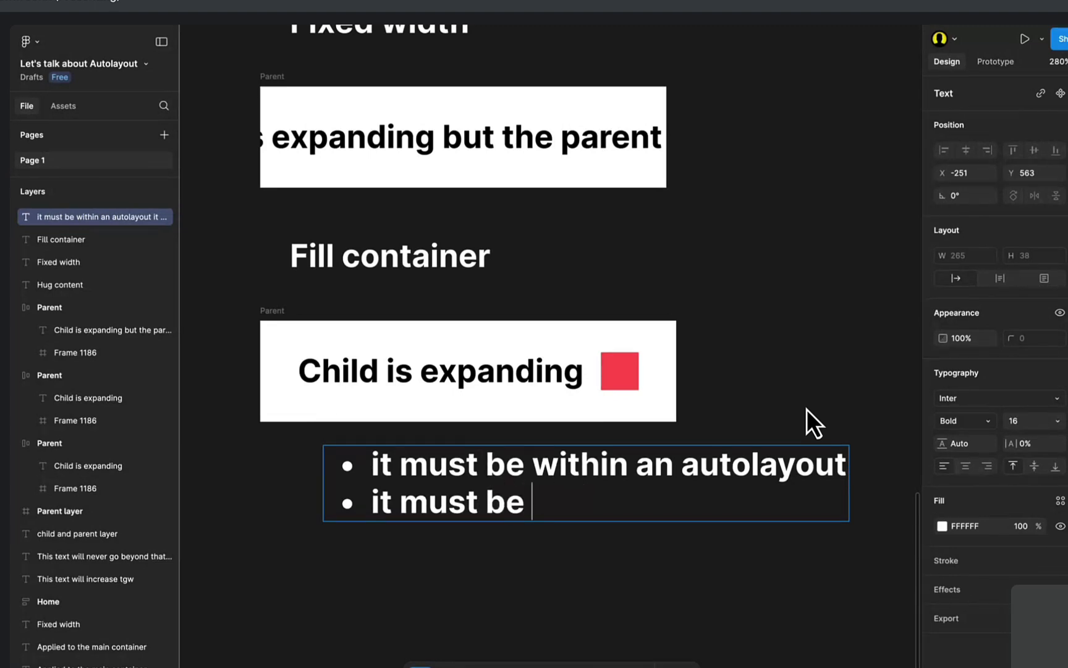
pyautogui.press('BackSpace')
pyautogui.press('BackSpace')
pyautogui.press('BackSpace')
pyautogui.write('chi')
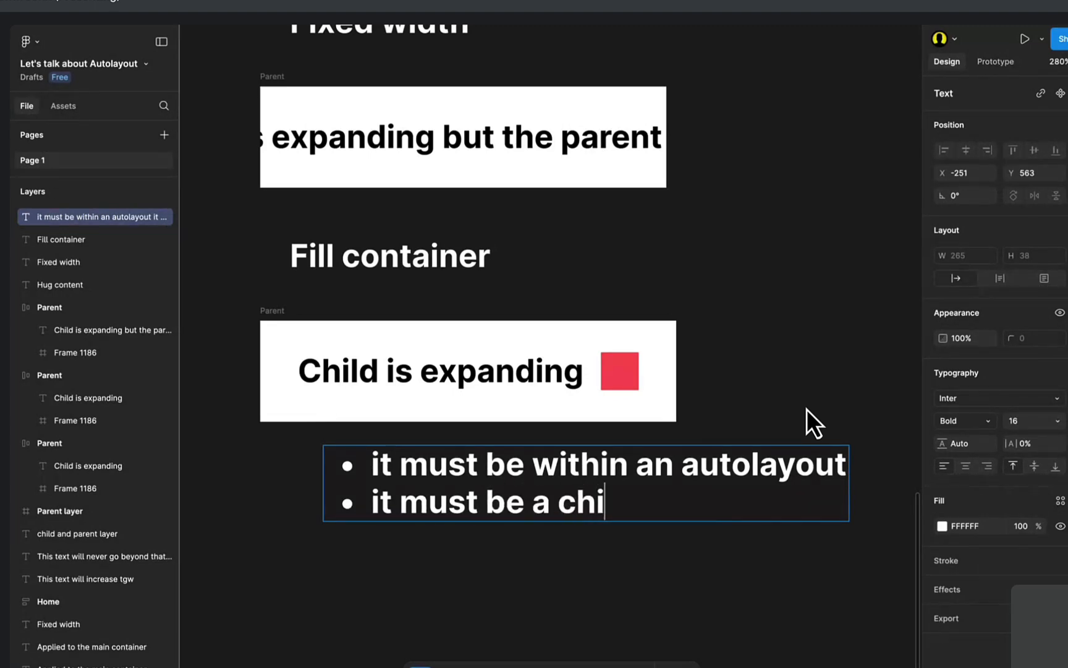
pyautogui.write('ld frame')
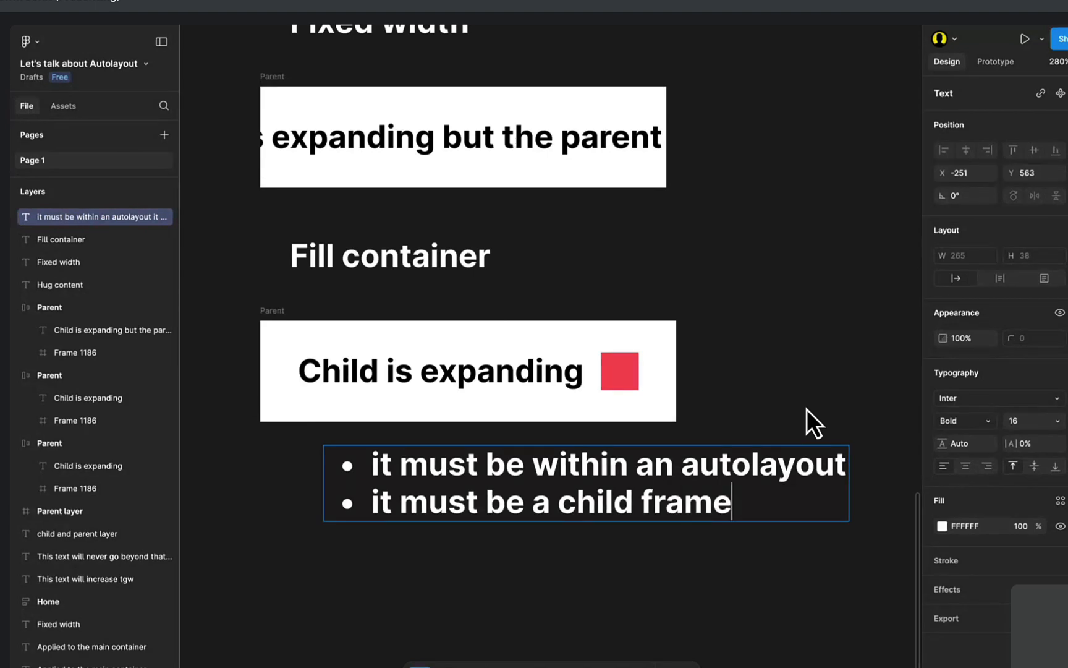
# Extend the note's second bullet with "(be within a parent frame)".
pyautogui.write(' (not')
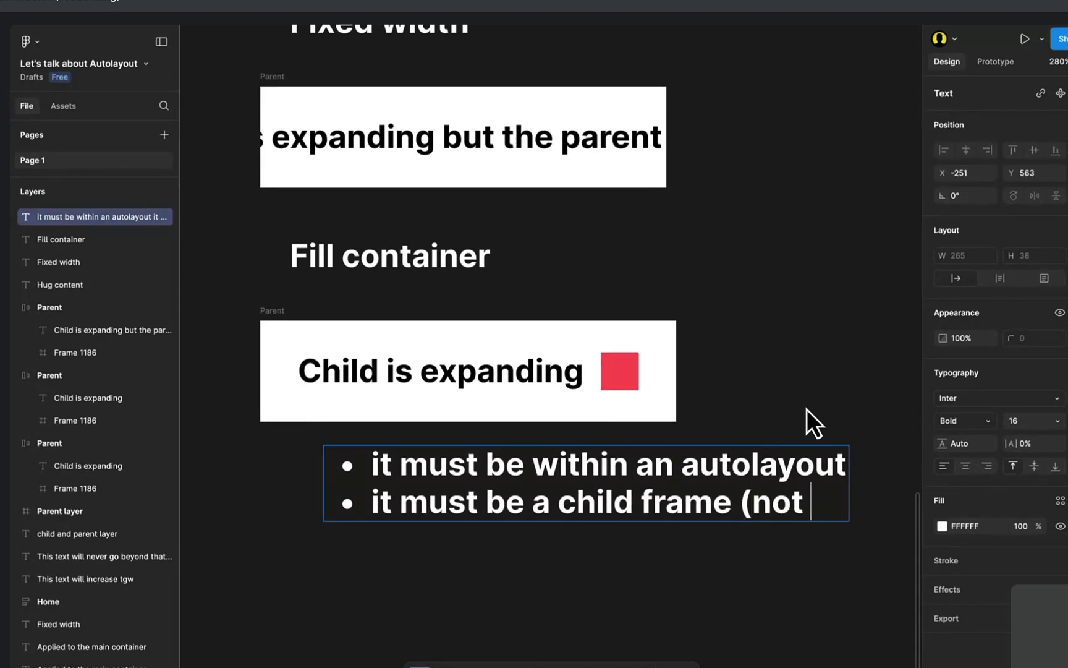
pyautogui.press('BackSpace')
pyautogui.press('BackSpace')
pyautogui.press('BackSpace')
pyautogui.write('be within')
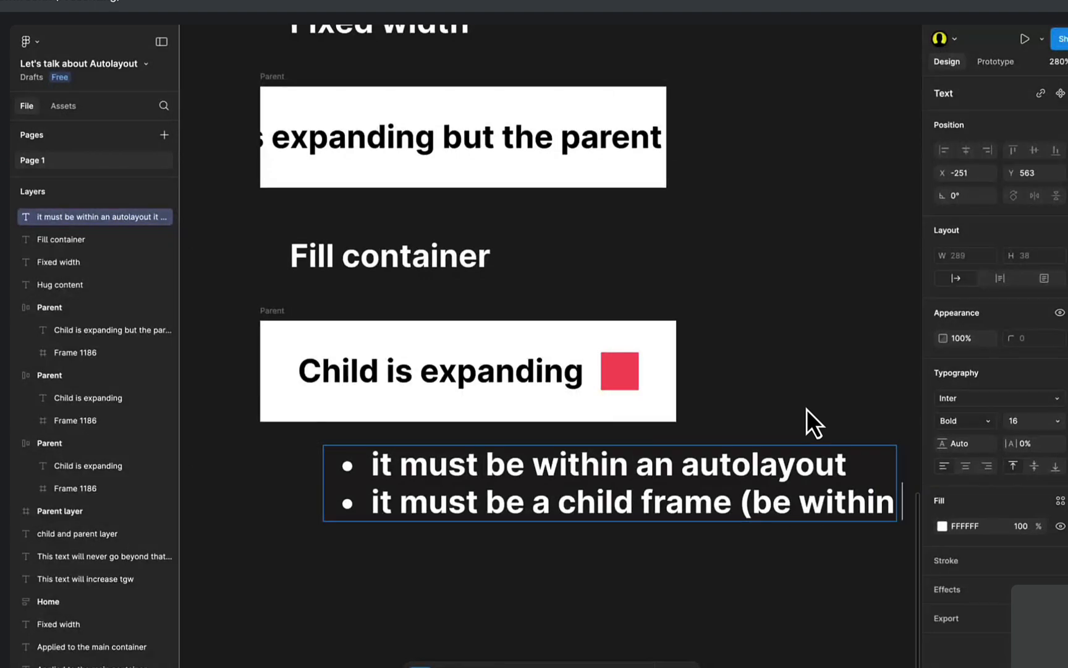
pyautogui.write(' a')
pyautogui.scroll(-3, 317, 506)
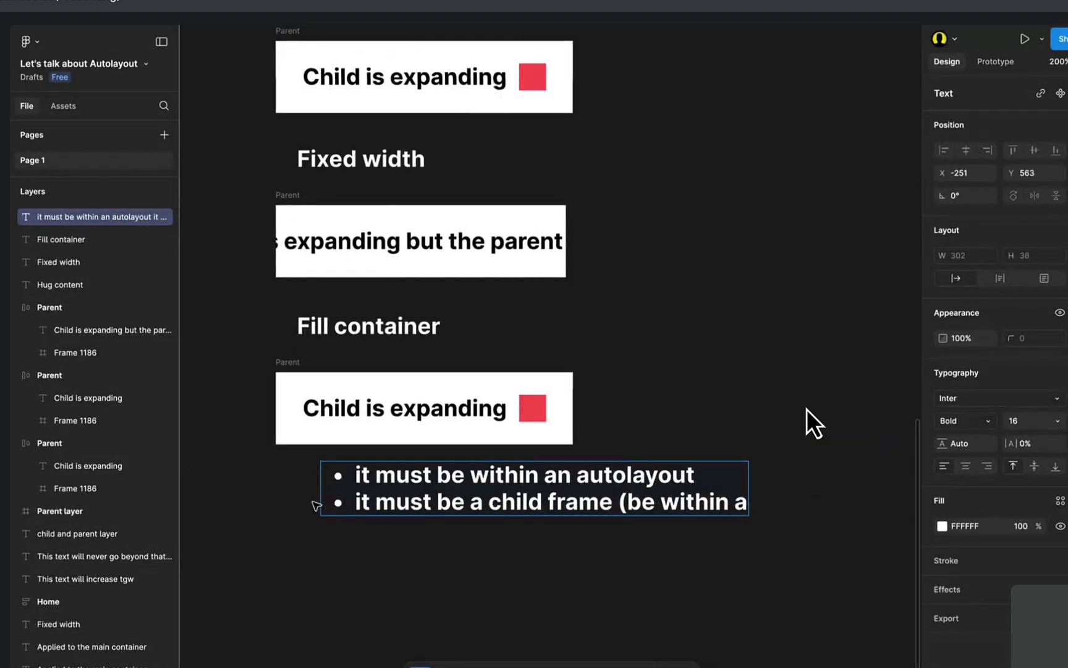
pyautogui.write('parent frame')
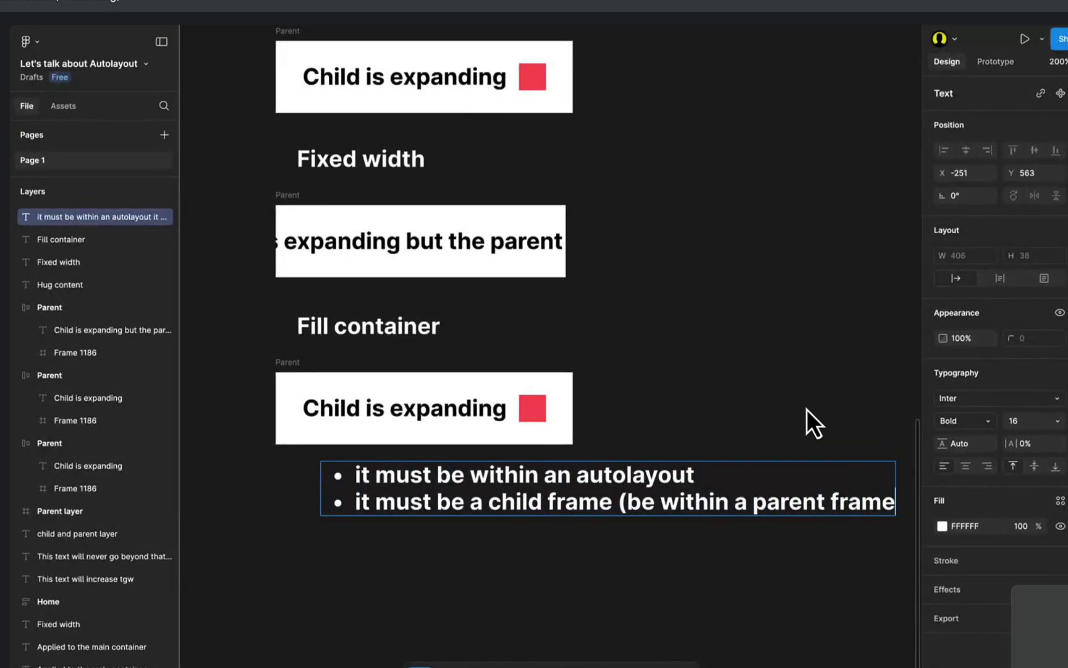
pyautogui.write(')')
pyautogui.press('BackSpace')
pyautogui.write(')')
pyautogui.press('Escape')
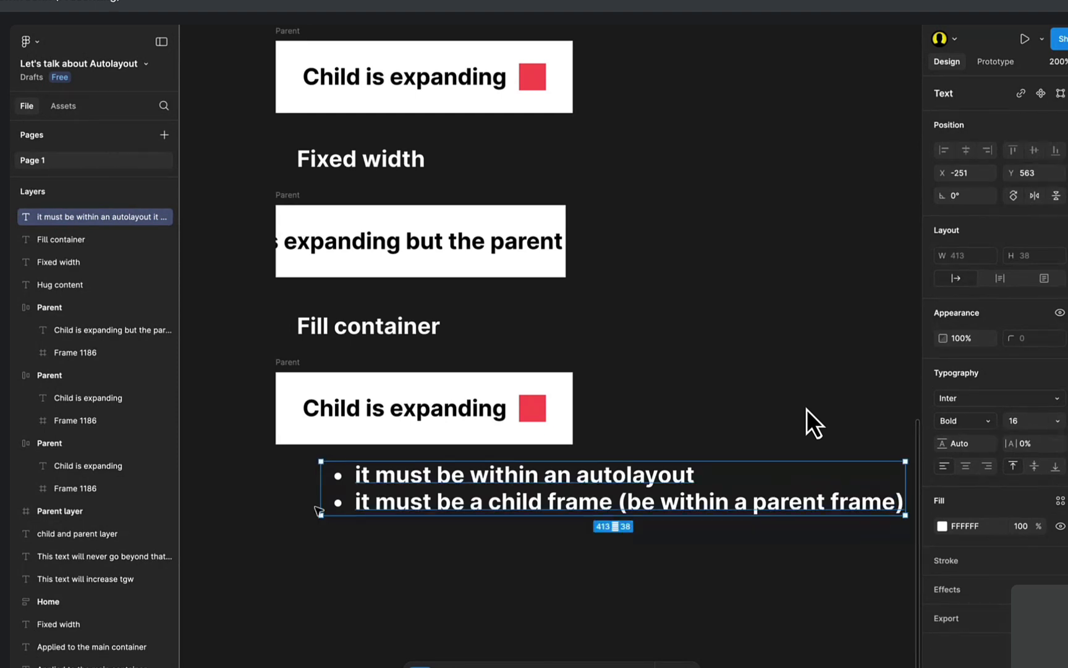
# Narrow the bulleted note's text box to a width of about 304 so the second bullet wraps.
pyautogui.hscroll(2, 815, 423)
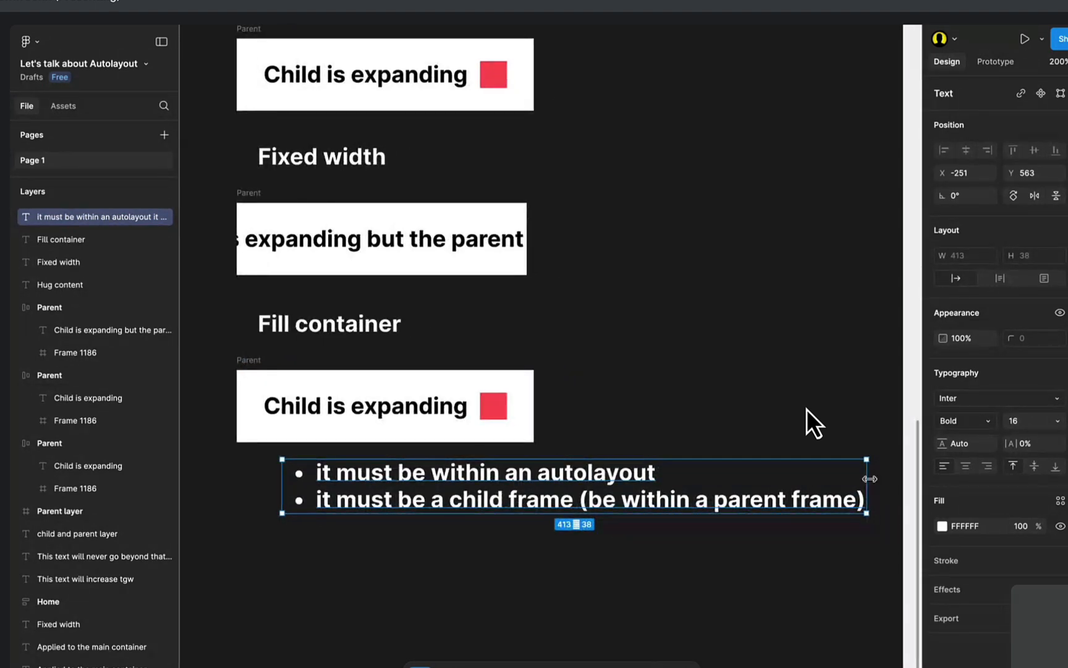
pyautogui.moveTo(867, 459); pyautogui.dragTo(711, 460)
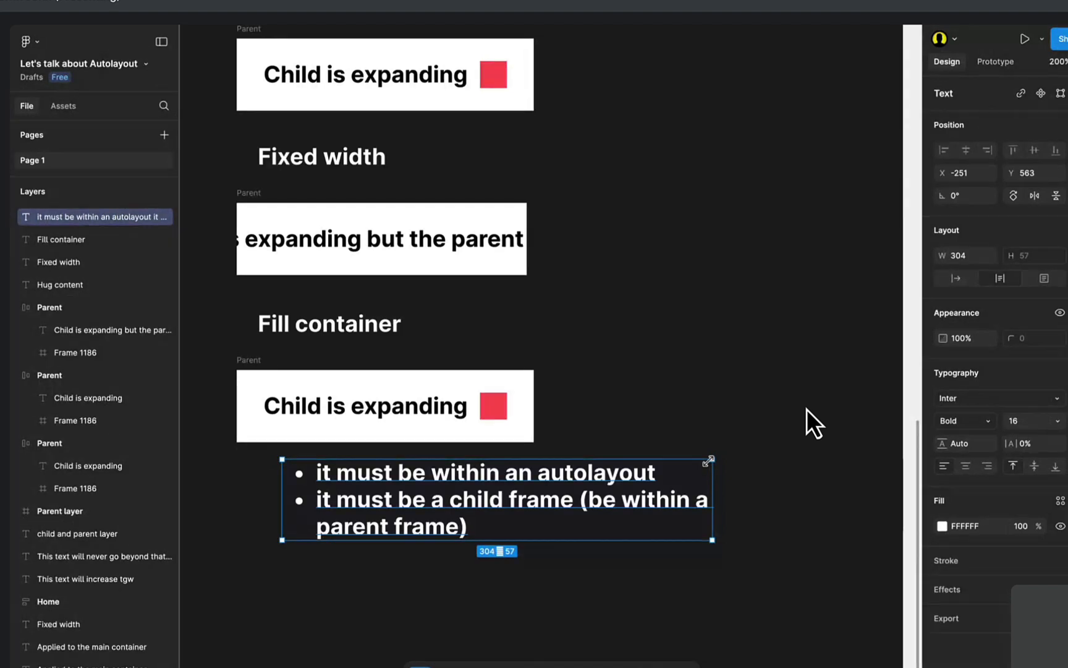
pyautogui.moveTo(407, 484); pyautogui.dragTo(485, 508)
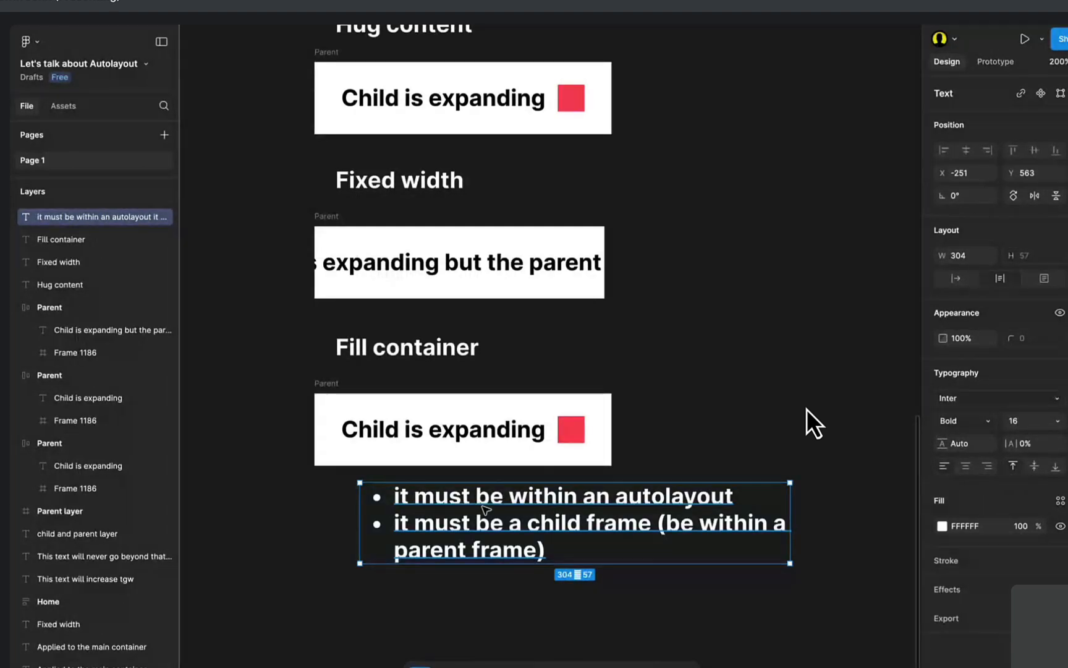
pyautogui.moveTo(494, 539); pyautogui.dragTo(499, 495)
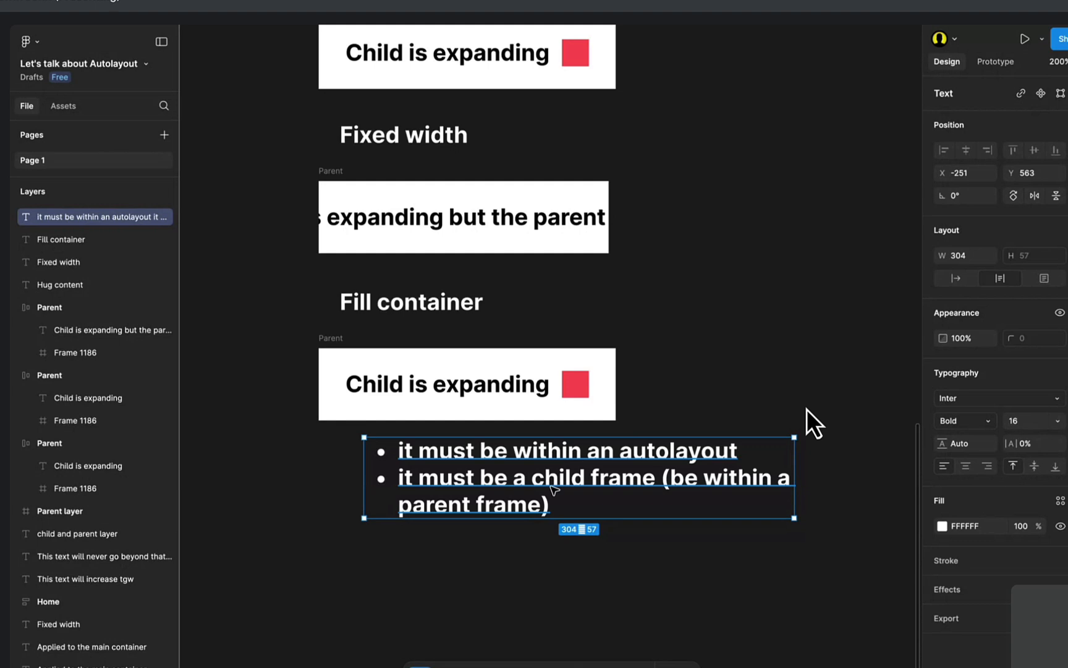
# Examine the sizing of the Fill container example's child text and its Parent frame against the bulleted conditions.
pyautogui.scroll(5, 555, 490)
pyautogui.click(448, 334)
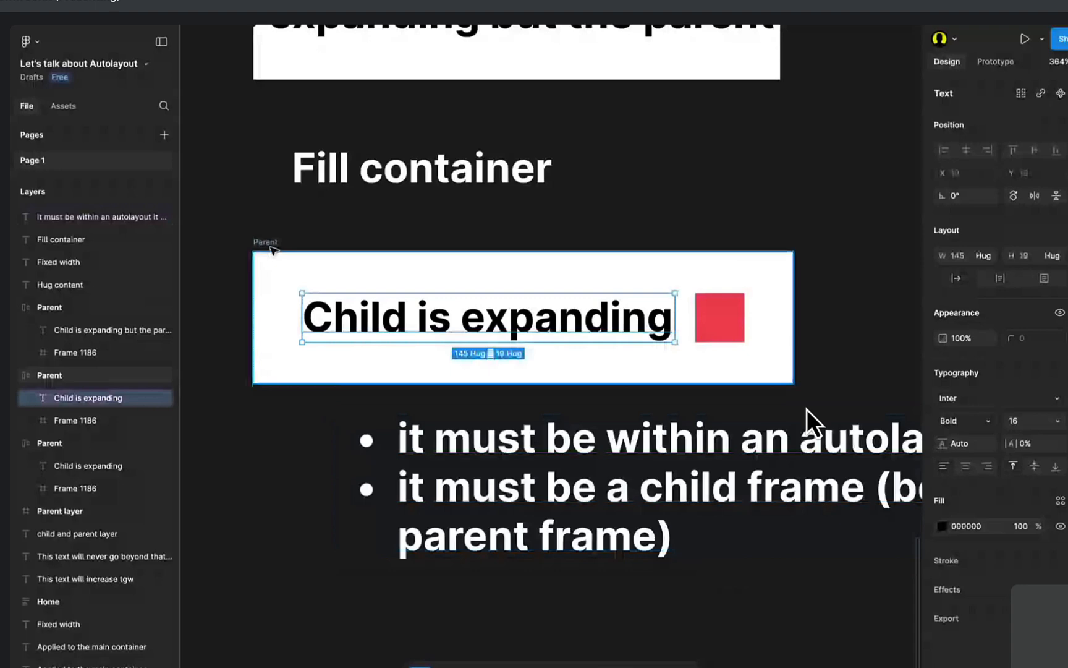
pyautogui.scroll(2, 810, 424)
pyautogui.hscroll(-2, 810, 424)
pyautogui.click(811, 425)
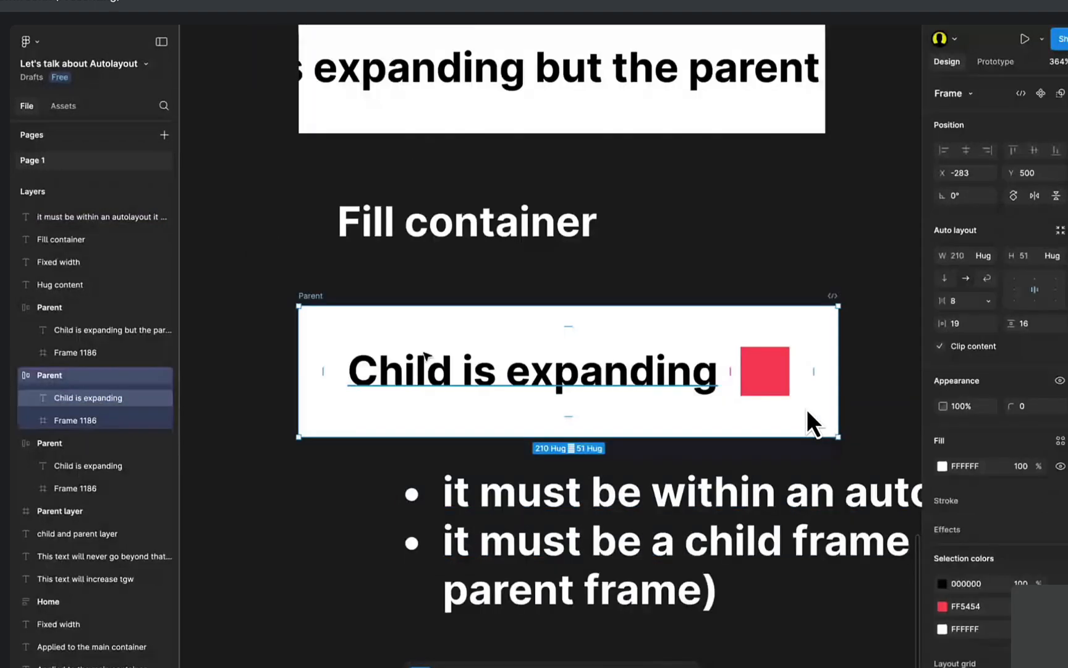
pyautogui.click(378, 347)
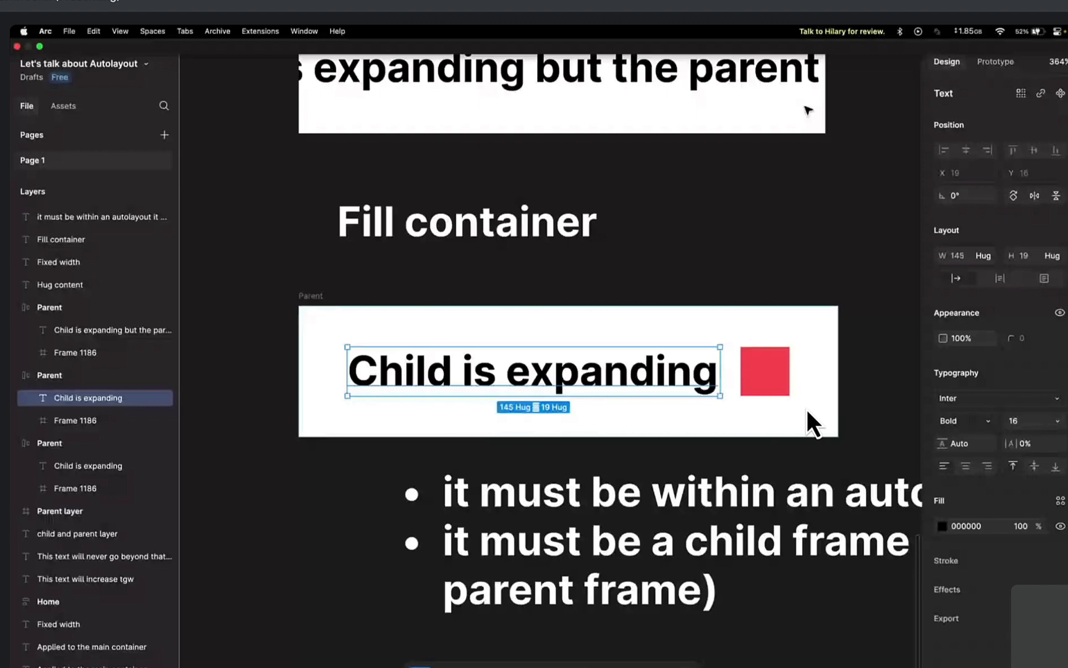
pyautogui.press('XF86MonBrightnessDown')
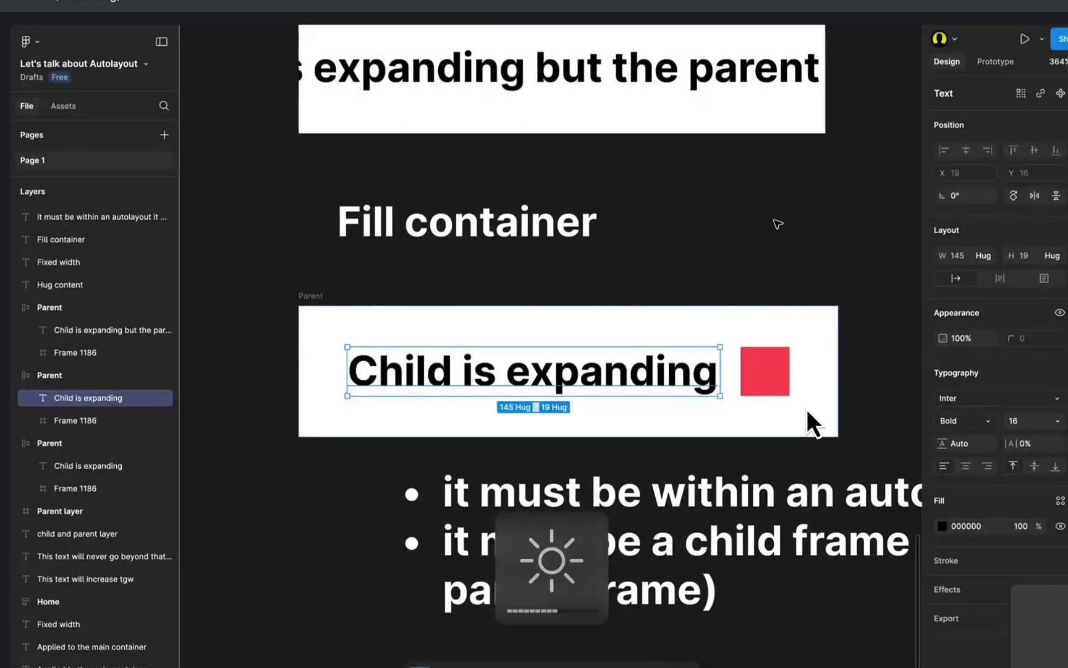
pyautogui.click(666, 242)
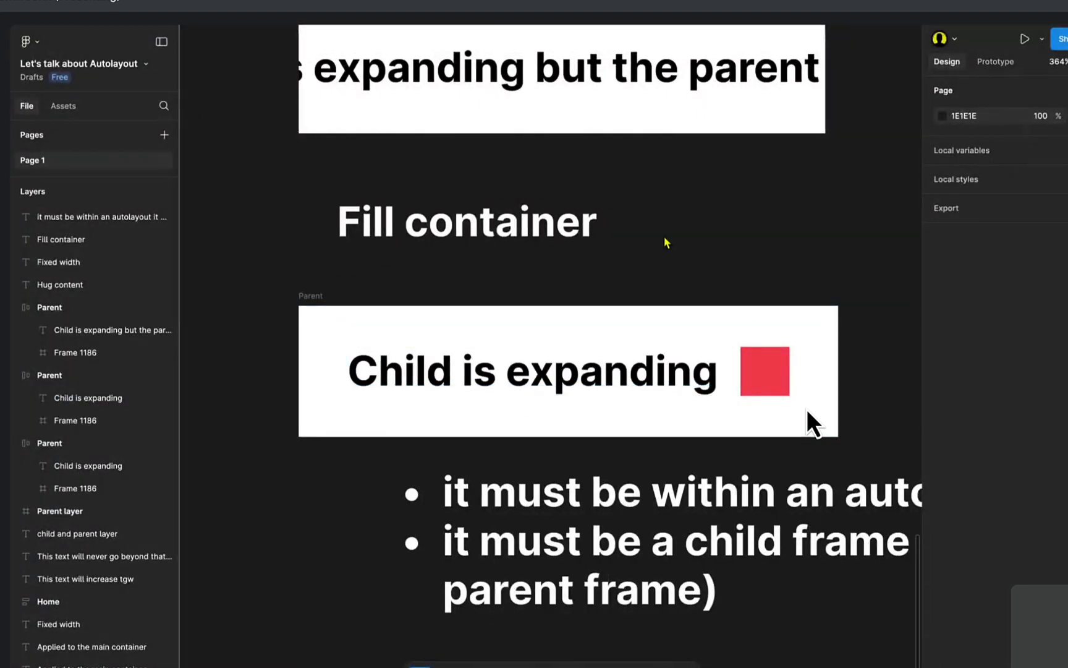
pyautogui.scroll(-3, 740, 485)
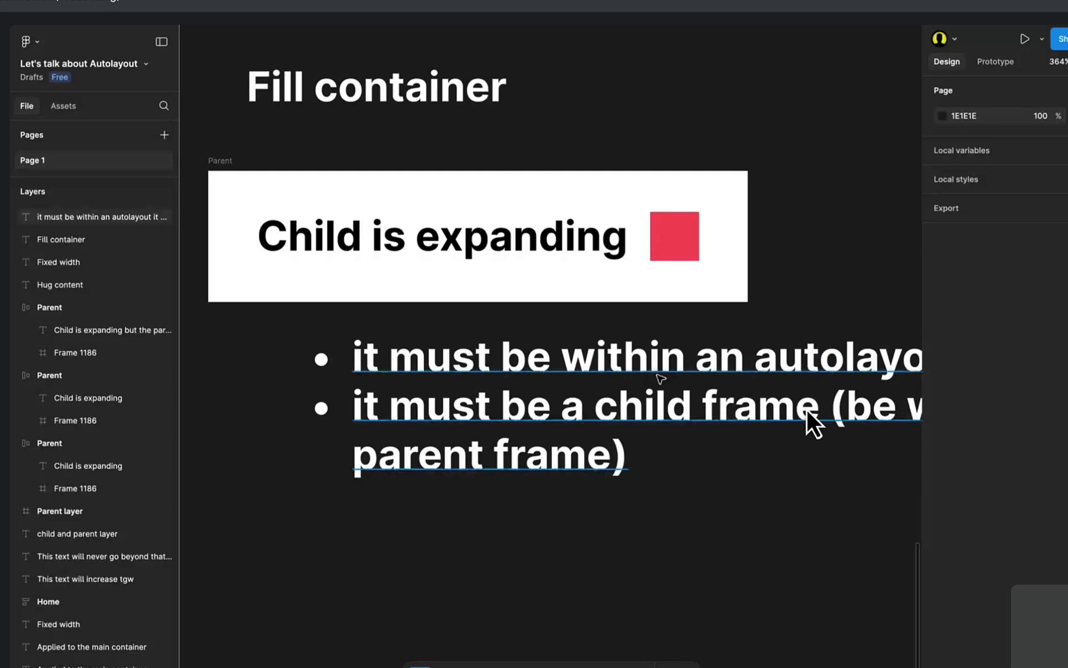
pyautogui.scroll(-5, 659, 376)
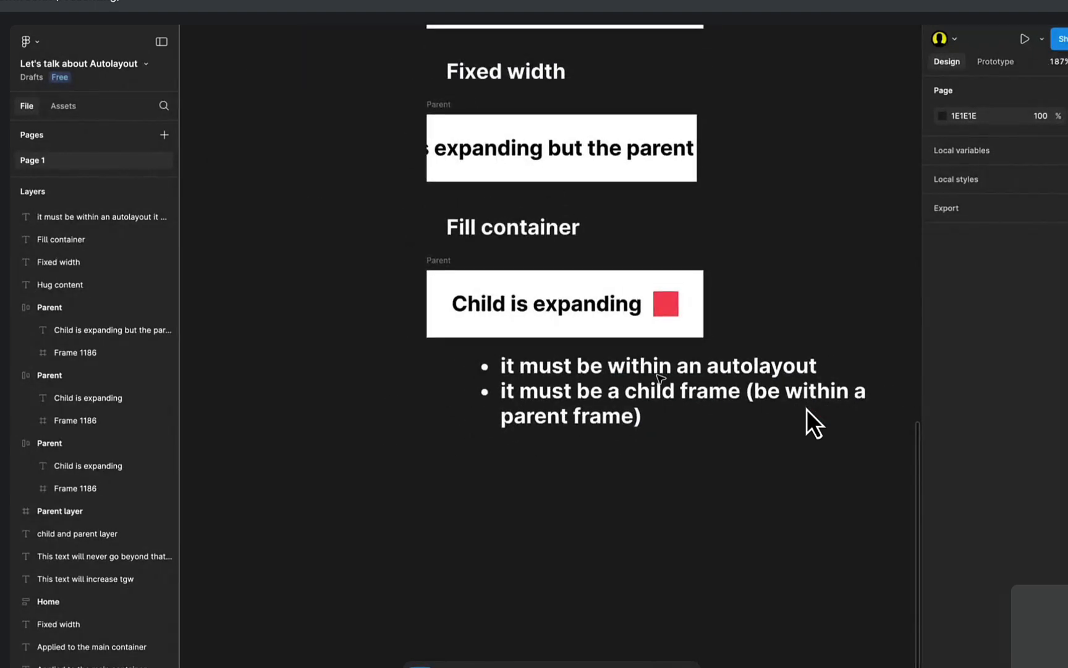
pyautogui.scroll(3, 660, 378)
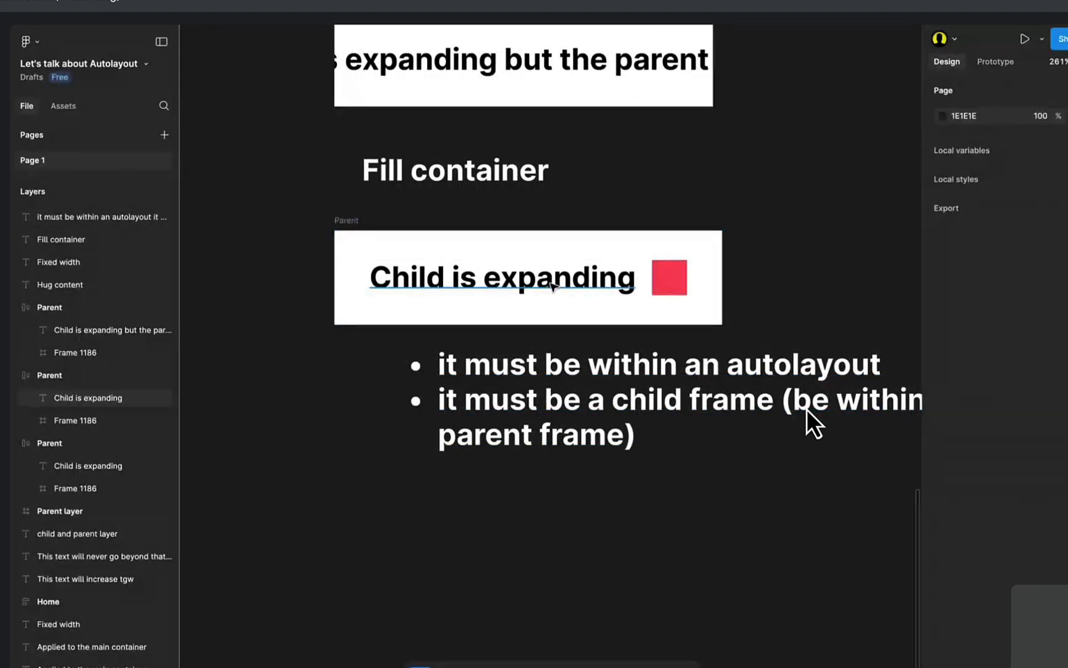
# Delete the red square from the Fill container example's Parent frame.
pyautogui.click(578, 285)
pyautogui.scroll(3, 716, 284)
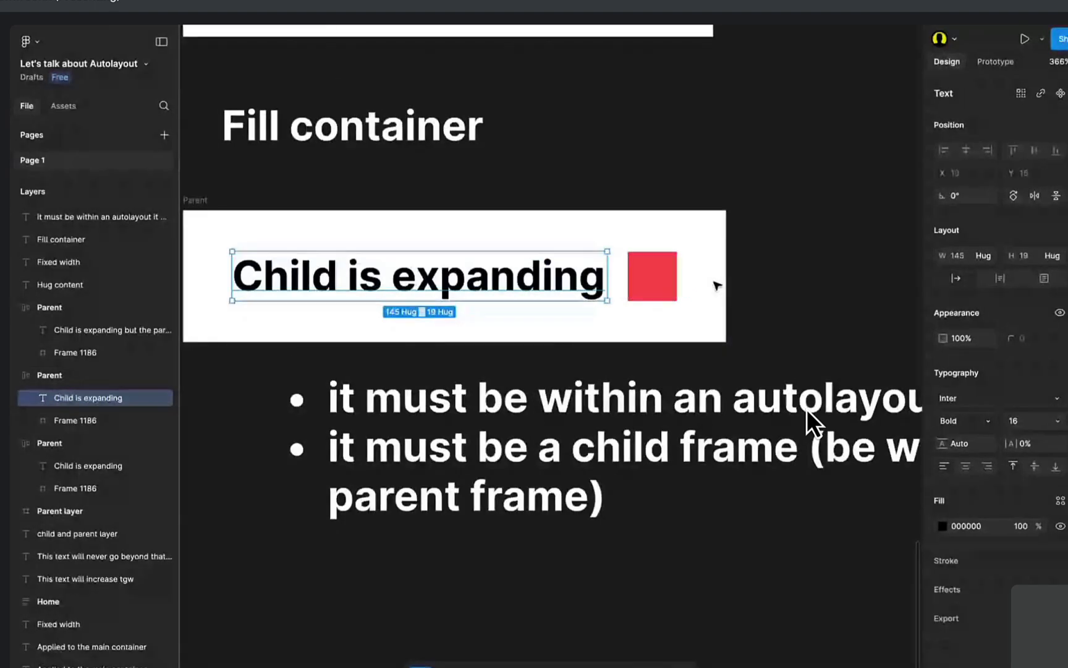
pyautogui.click(643, 284)
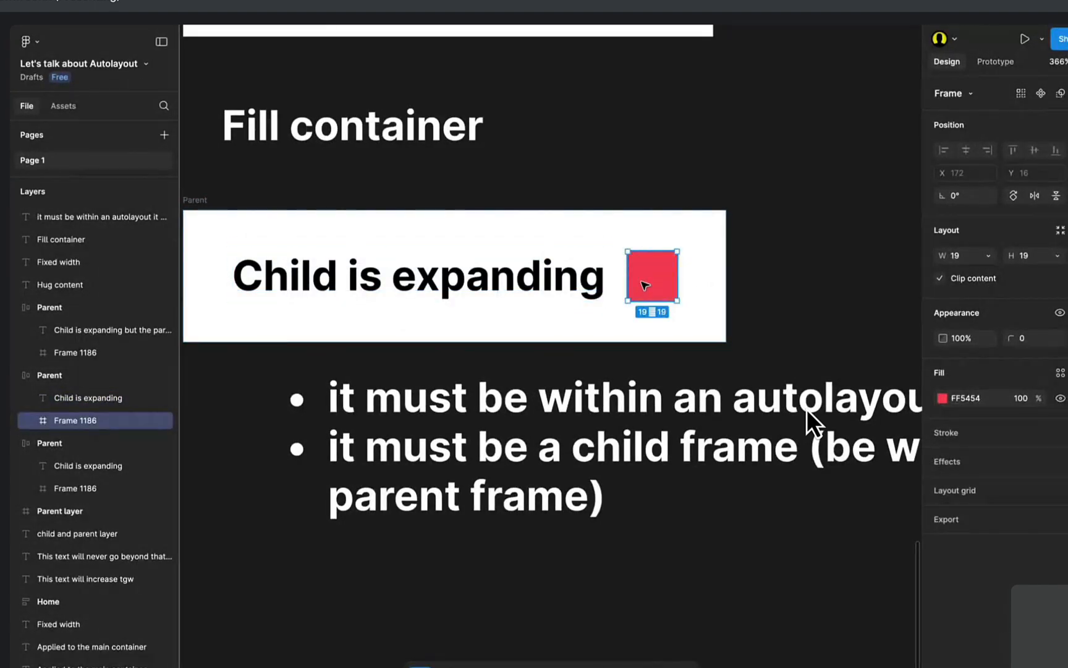
pyautogui.press('Delete')
# Set the width of the child text in the Fill container example to Fill container and check its sizing.
pyautogui.click(550, 278)
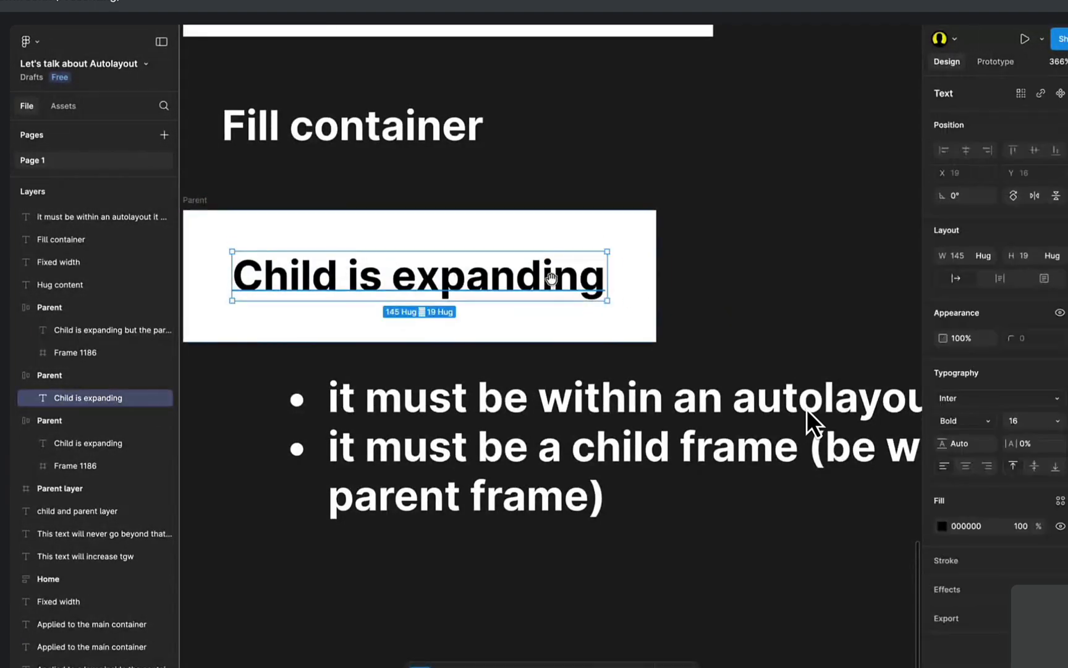
pyautogui.moveTo(552, 279); pyautogui.dragTo(571, 319)
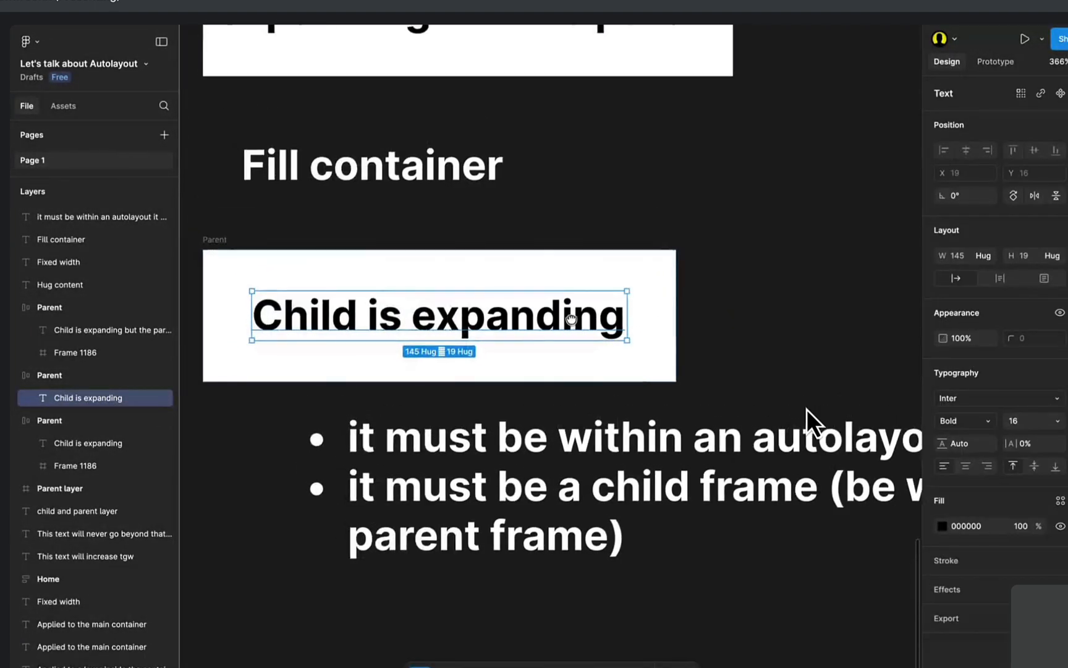
pyautogui.click(991, 263)
pyautogui.click(992, 274)
pyautogui.click(735, 253)
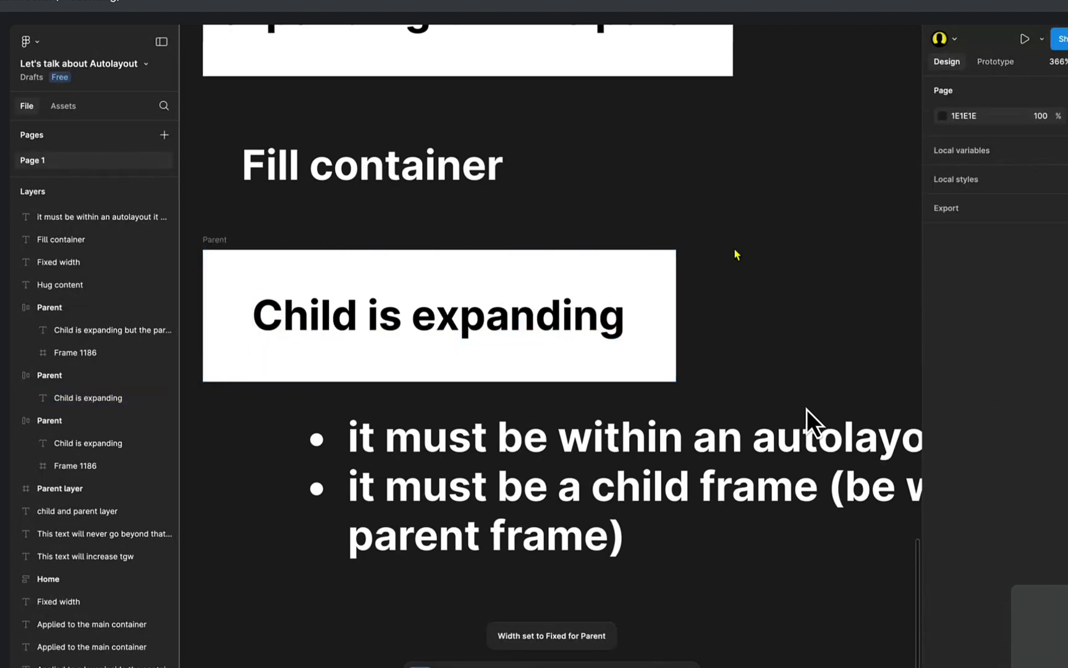
pyautogui.click(370, 334)
pyautogui.scroll(-3, 372, 332)
pyautogui.scroll(6, 373, 332)
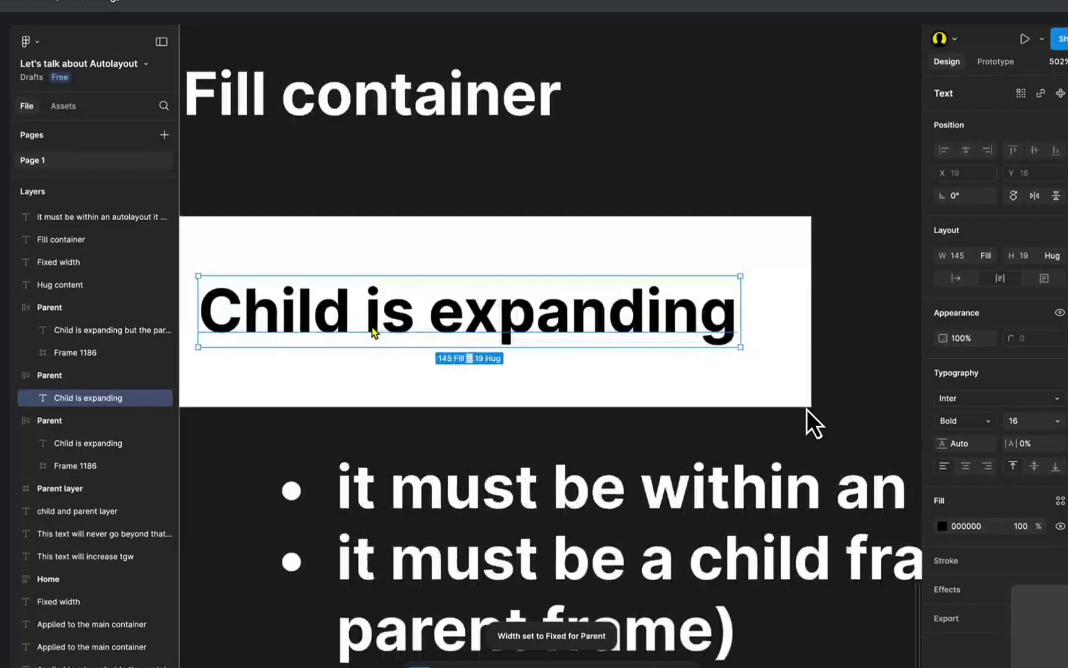
pyautogui.scroll(-3, 373, 332)
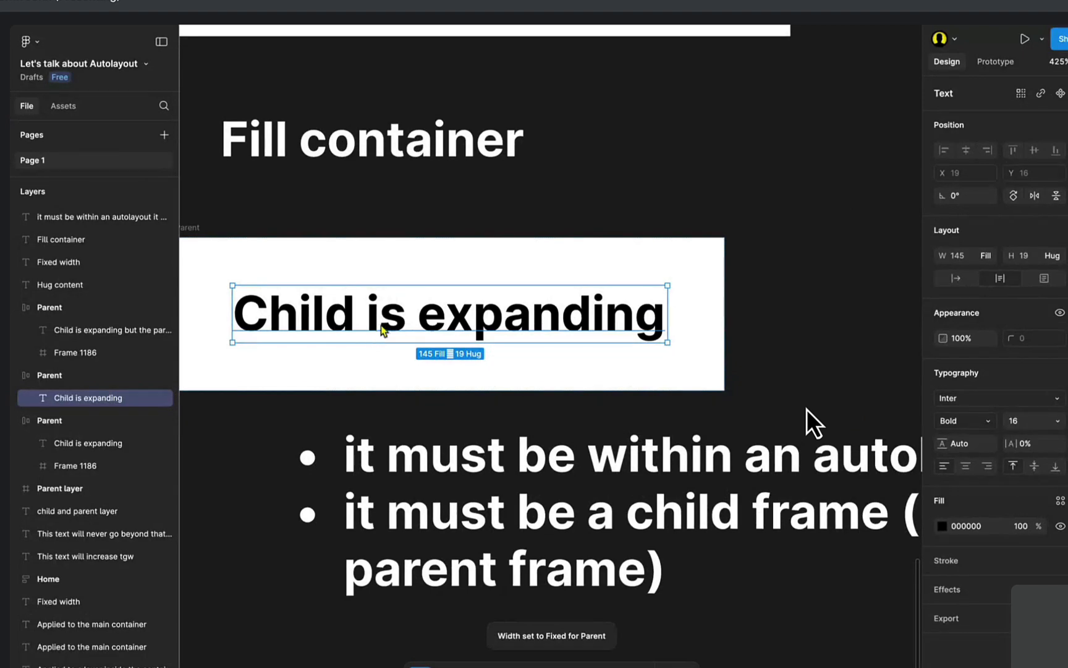
pyautogui.scroll(-2, 381, 325)
pyautogui.scroll(-1, 413, 321)
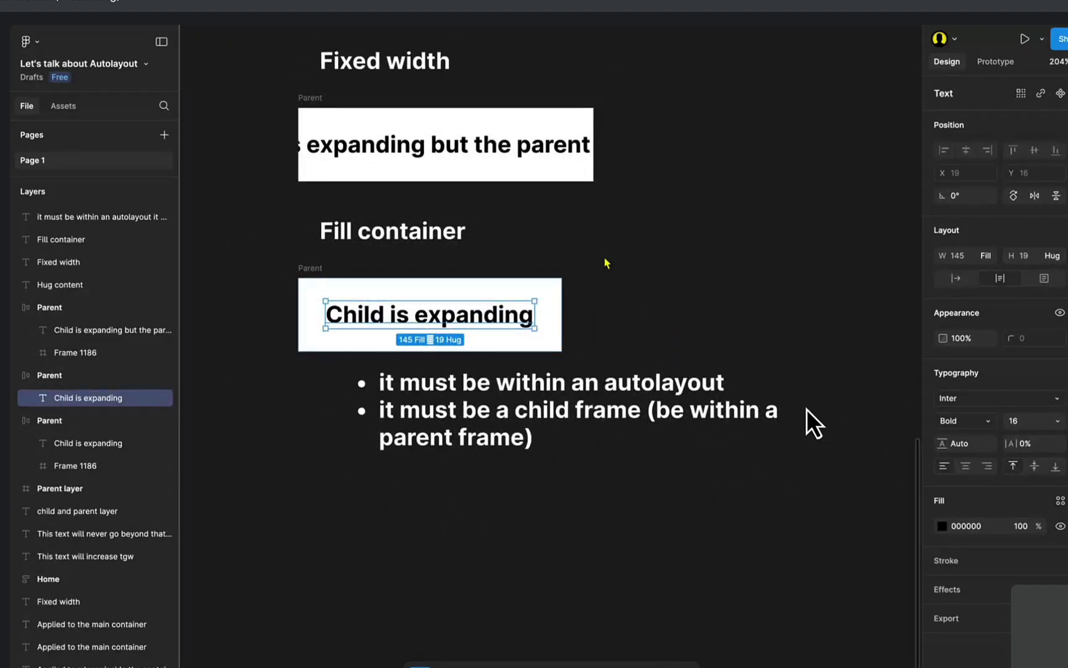
# Widen the Fill container example's Parent frame until its child text is about 260 wide, and select that text.
pyautogui.scroll(2, 606, 263)
pyautogui.moveTo(406, 281); pyautogui.dragTo(475, 266)
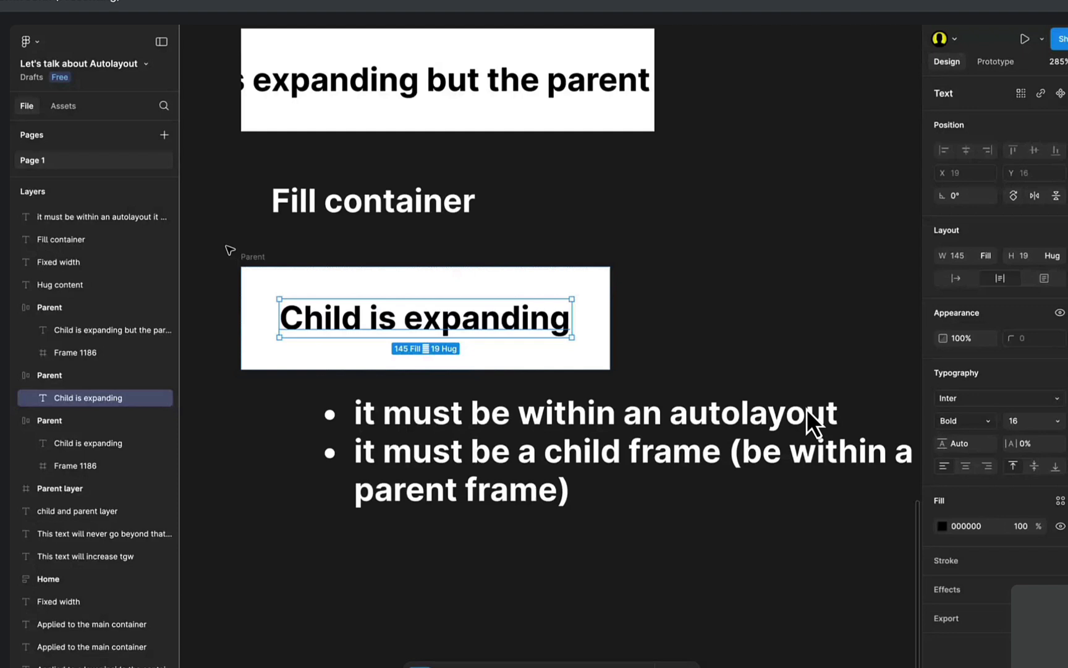
pyautogui.click(249, 266)
pyautogui.moveTo(613, 296); pyautogui.dragTo(842, 298)
pyautogui.doubleClick(424, 327)
pyautogui.doubleClick(428, 322)
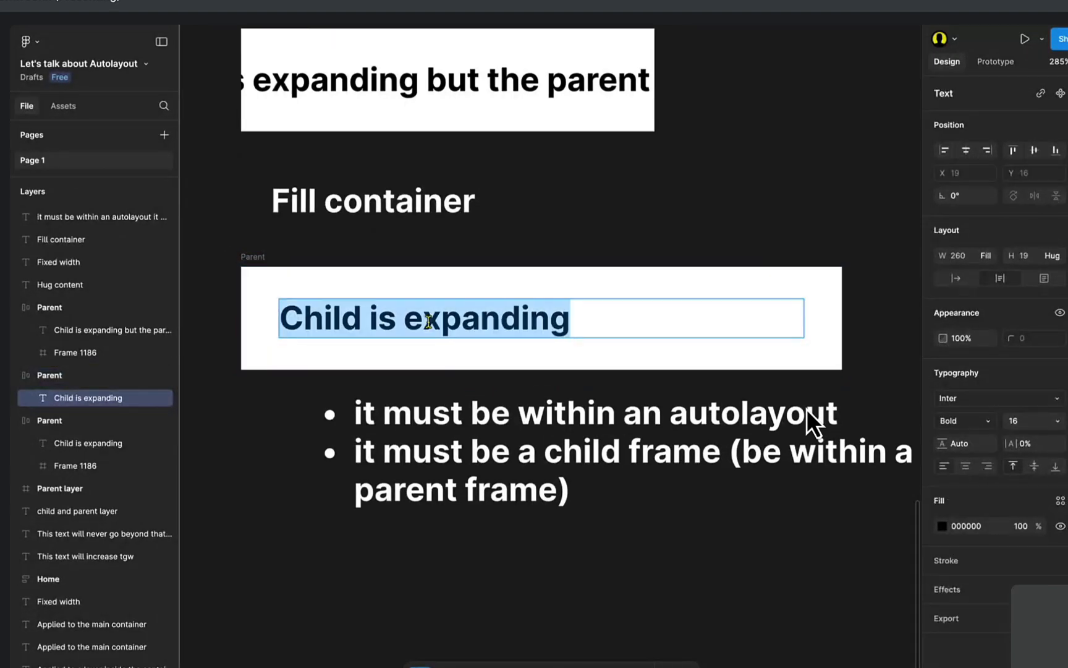
pyautogui.press('Escape')
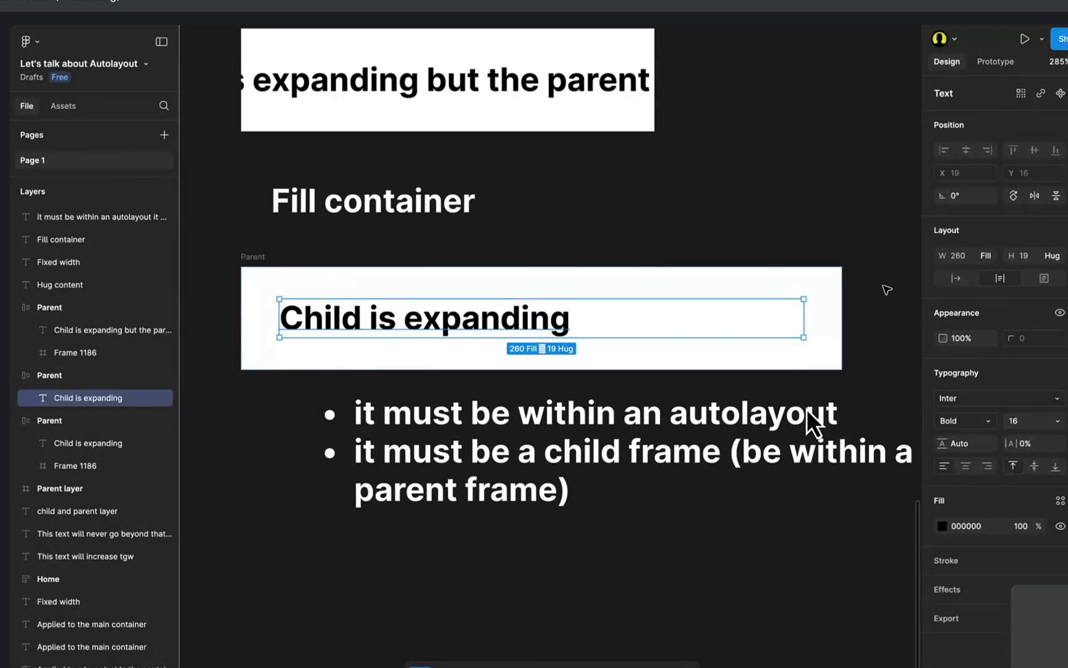
# Widen the Fill container example's Parent frame to about 332 and check the sizing of its child text.
pyautogui.scroll(3, 863, 312)
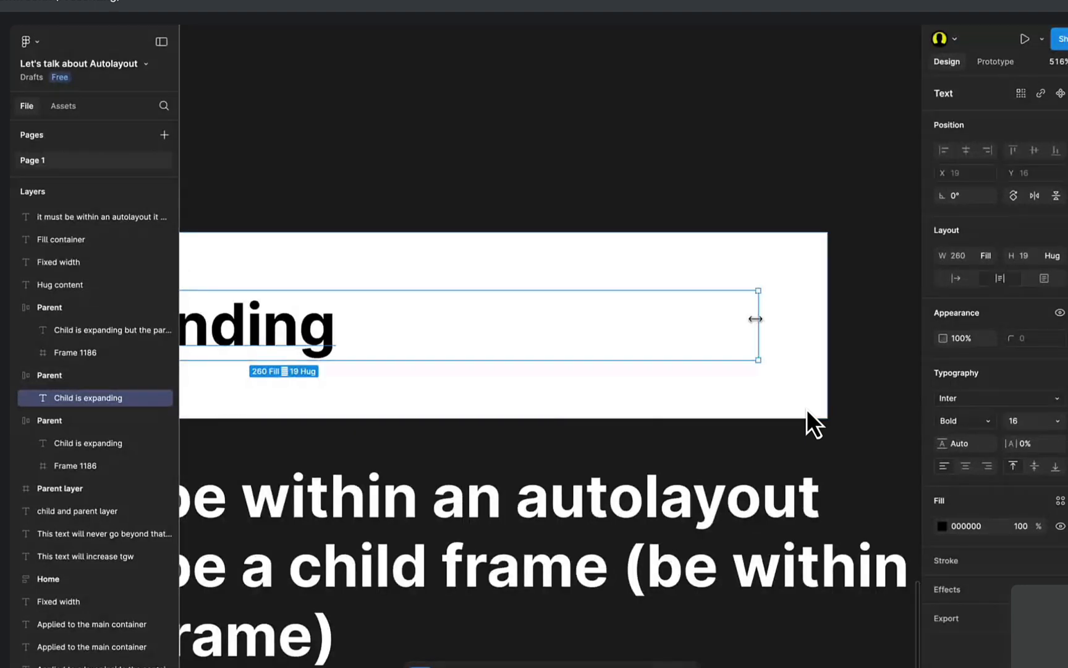
pyautogui.click(756, 278)
pyautogui.hscroll(8, 572, 261)
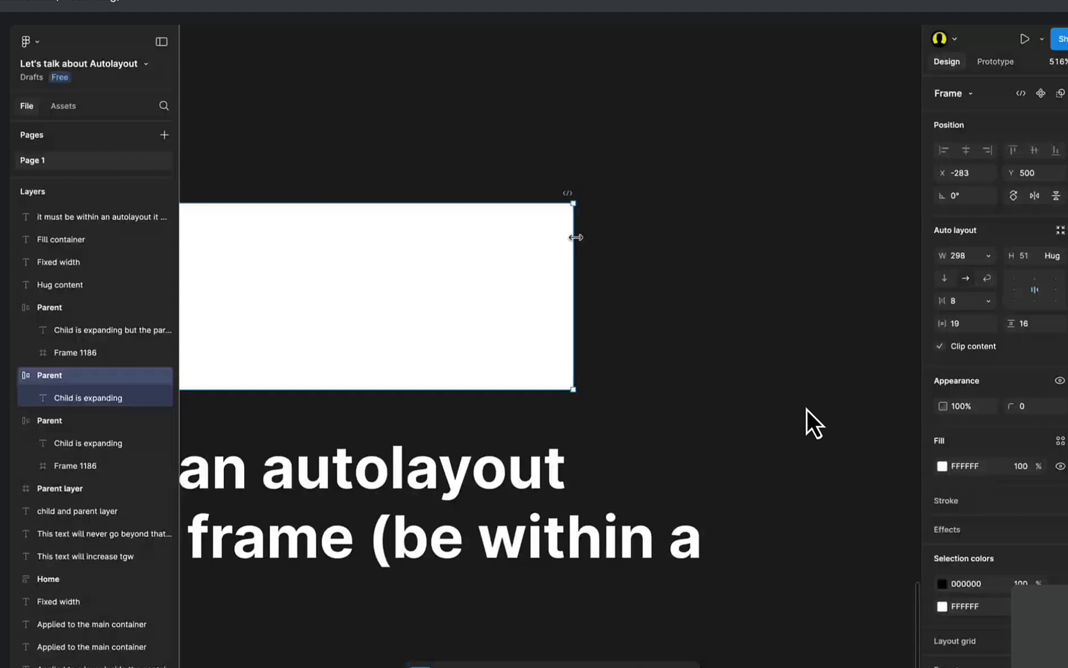
pyautogui.hscroll(-10, 575, 237)
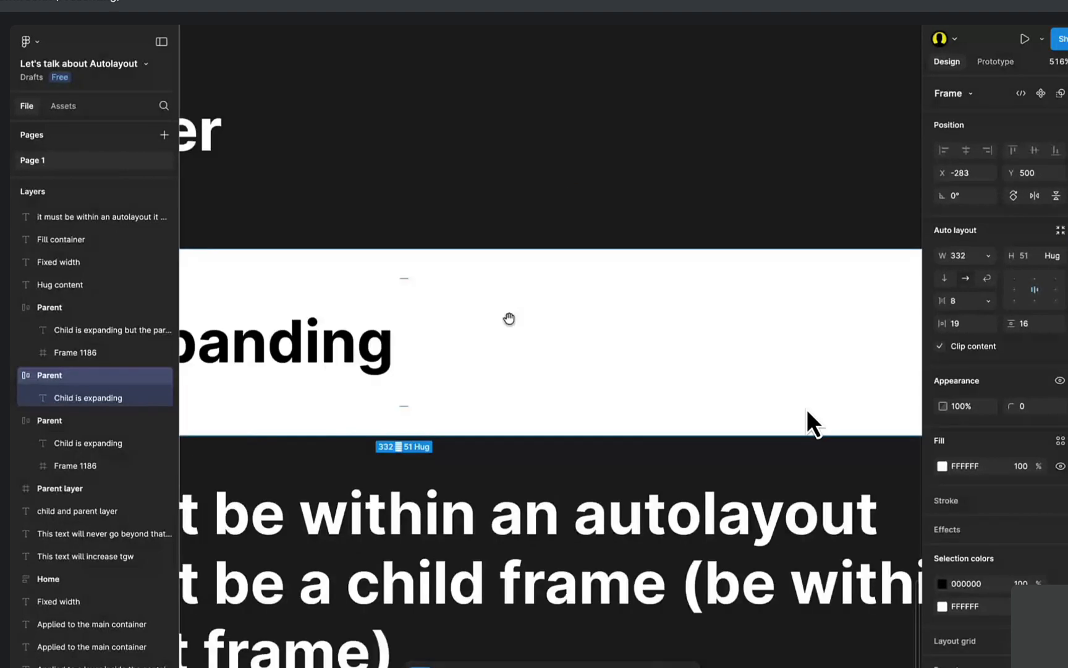
pyautogui.click(358, 331)
pyautogui.scroll(-5, 613, 248)
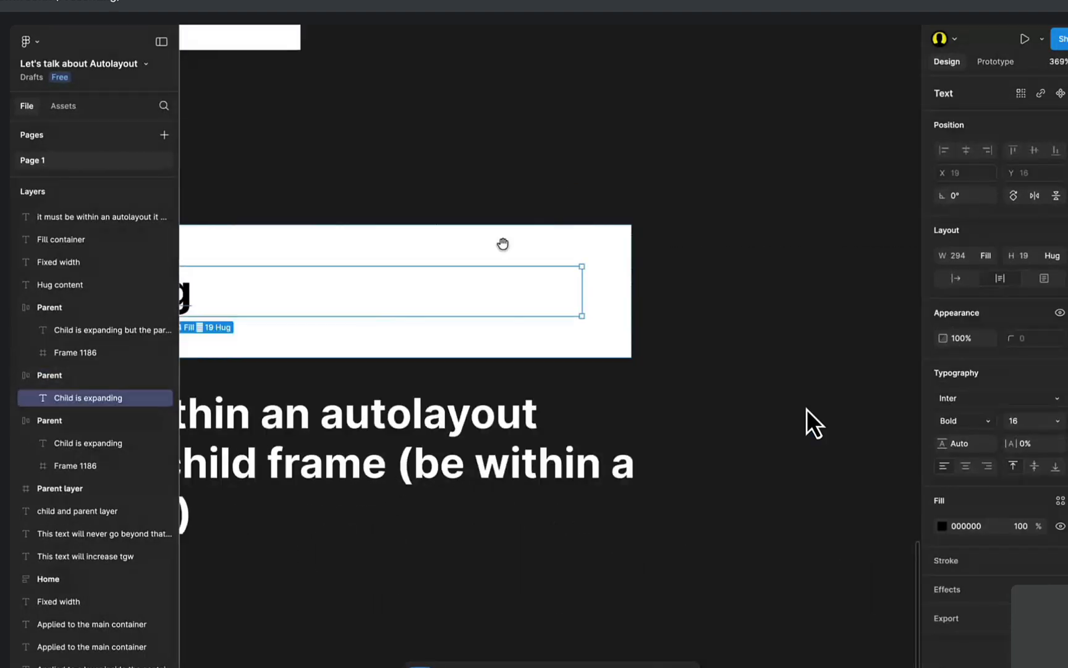
pyautogui.hscroll(-6, 501, 262)
pyautogui.scroll(-2, 501, 261)
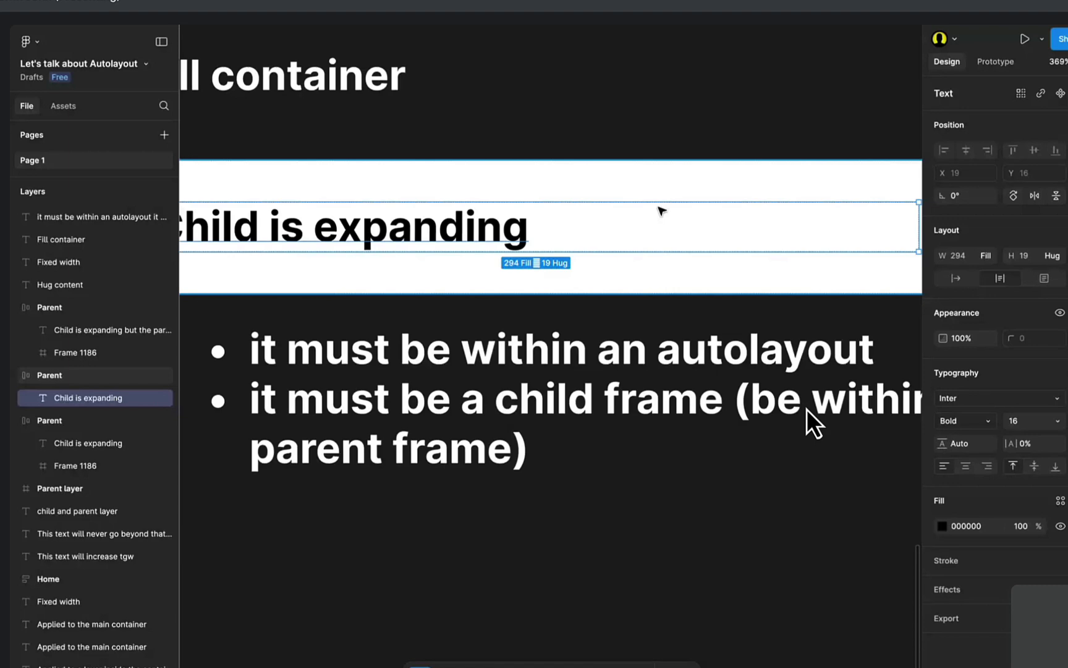
# Draw a frame about 29 by 13 before the child text inside the Fill container example's Parent frame.
pyautogui.press('f')
pyautogui.moveTo(376, 264); pyautogui.dragTo(397, 306)
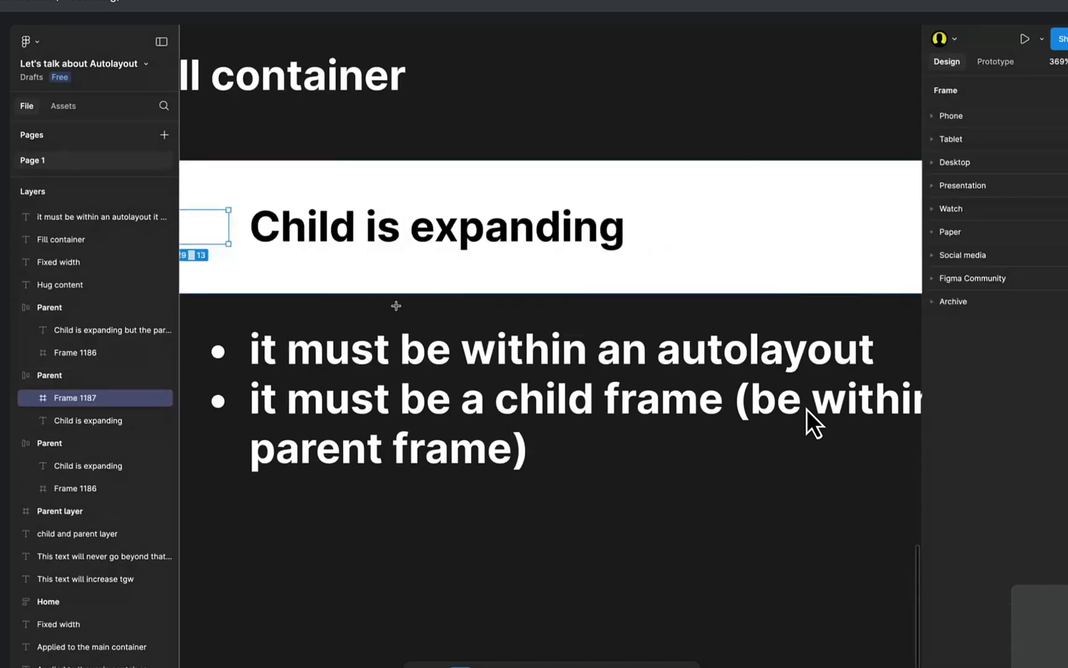
pyautogui.scroll(-3, 396, 305)
pyautogui.scroll(-5, 396, 305)
pyautogui.scroll(5, 394, 202)
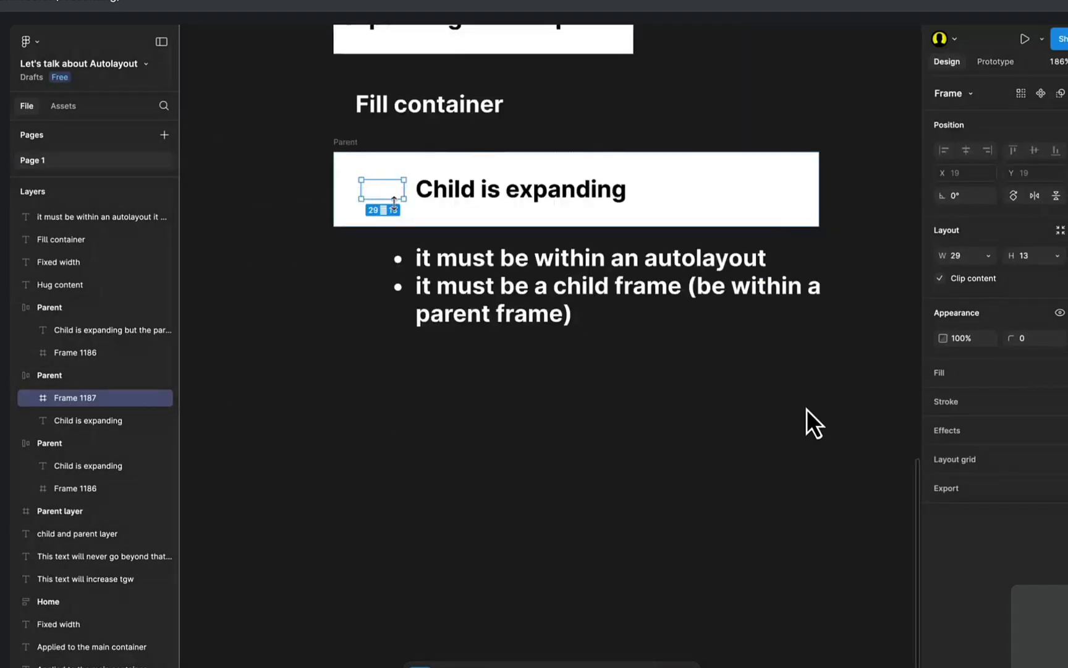
# Add a red FF1616 fill to the small frame beside the child text.
pyautogui.scroll(2, 394, 202)
pyautogui.scroll(5, 487, 173)
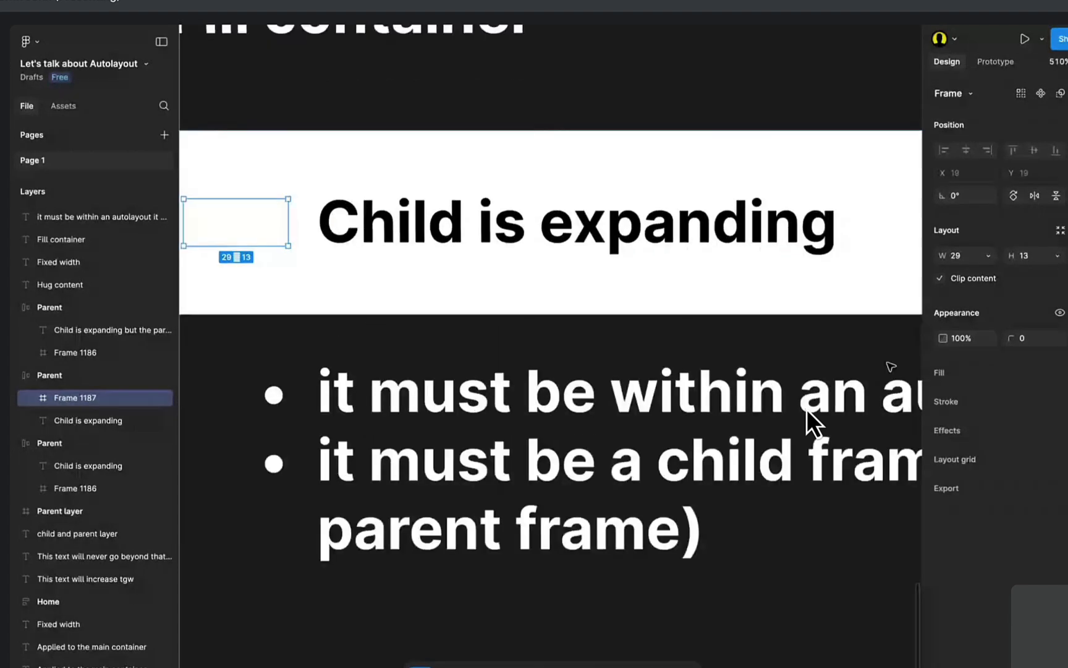
pyautogui.click(1067, 373)
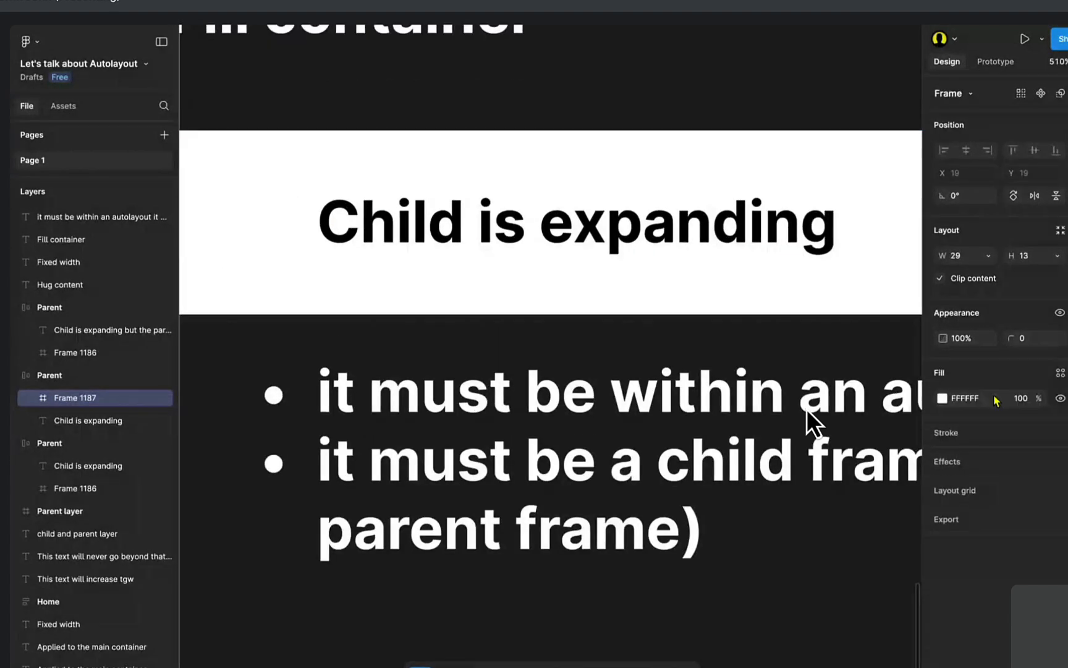
pyautogui.click(943, 399)
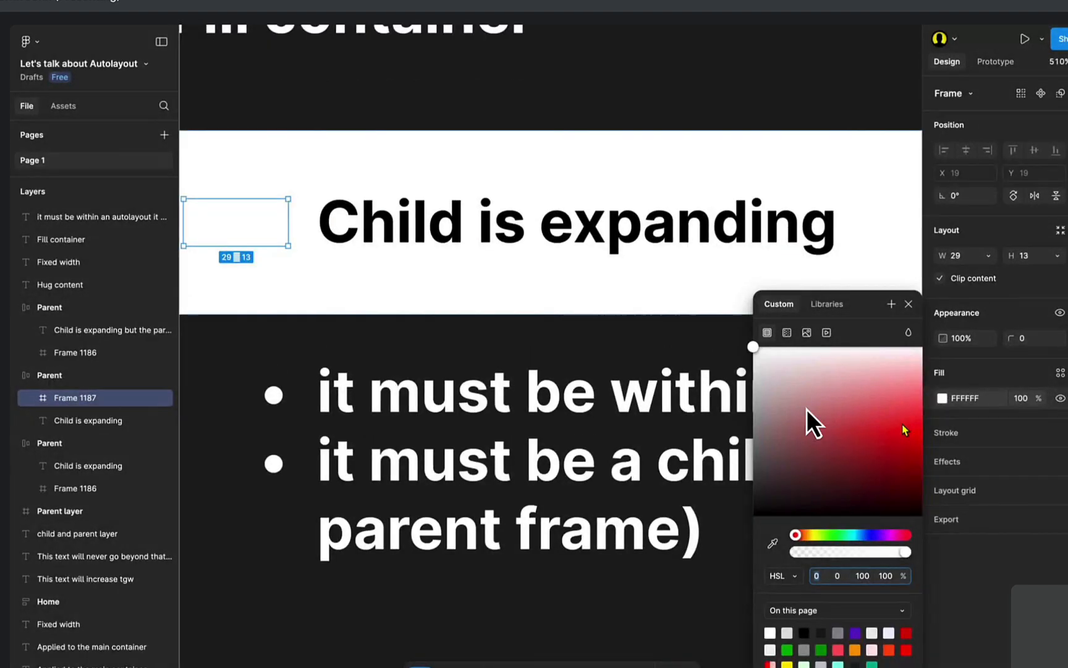
pyautogui.moveTo(907, 429); pyautogui.dragTo(927, 427)
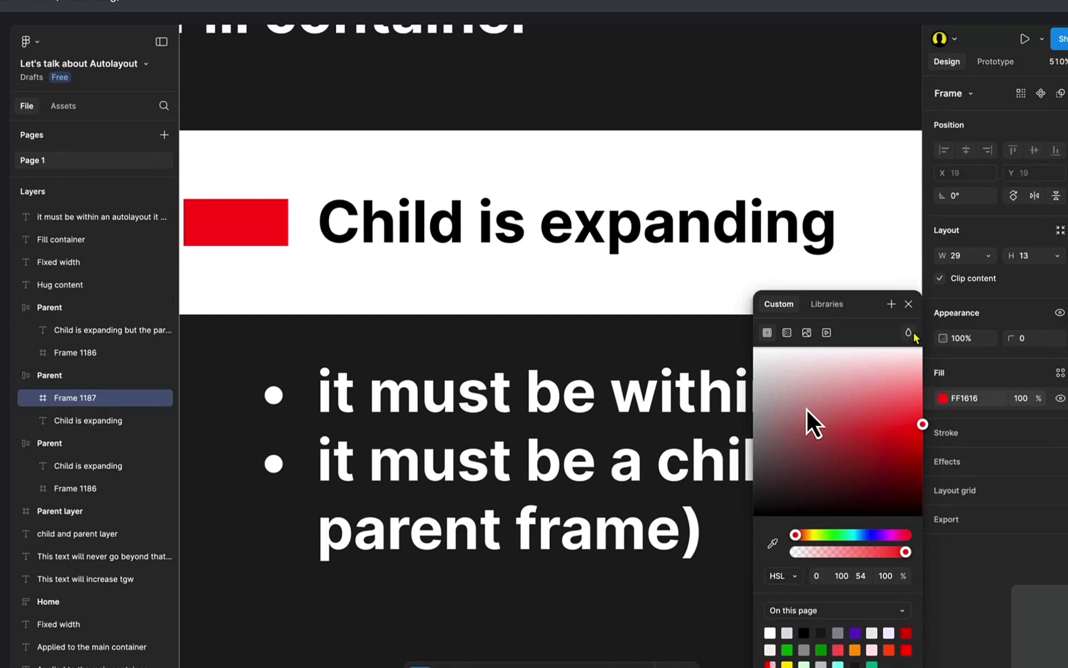
pyautogui.click(908, 305)
# Delete the "Child is expanding" text from the Fill container example's Parent frame.
pyautogui.scroll(-4, 522, 317)
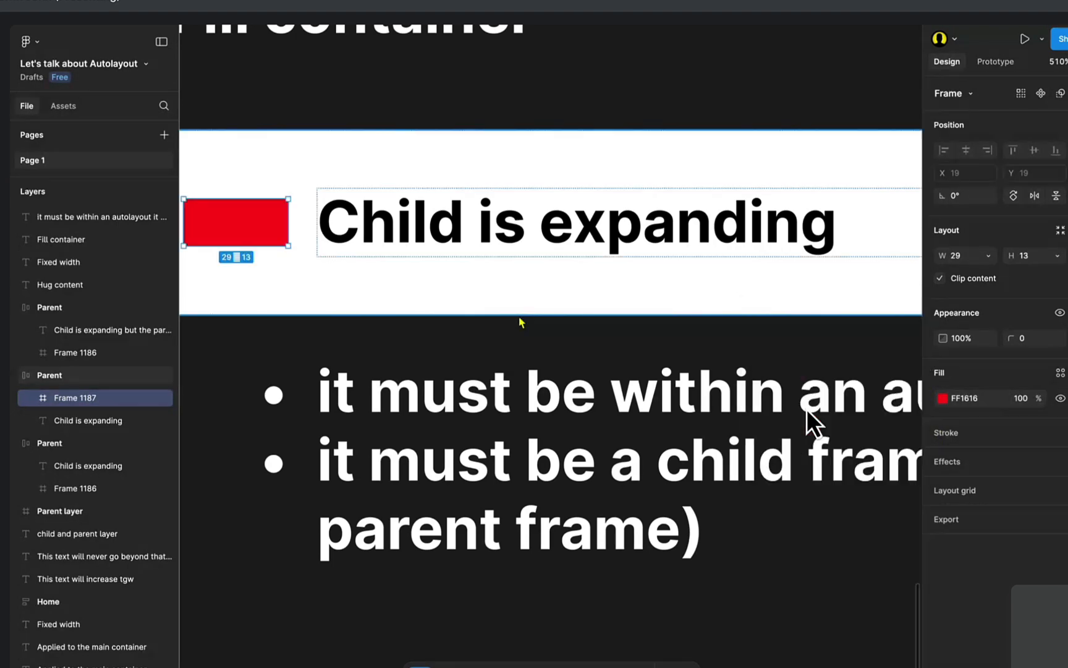
pyautogui.click(584, 281)
pyautogui.press('Delete')
# Set the width of the red child frame in the Fill container example to Fill container.
pyautogui.click(616, 264)
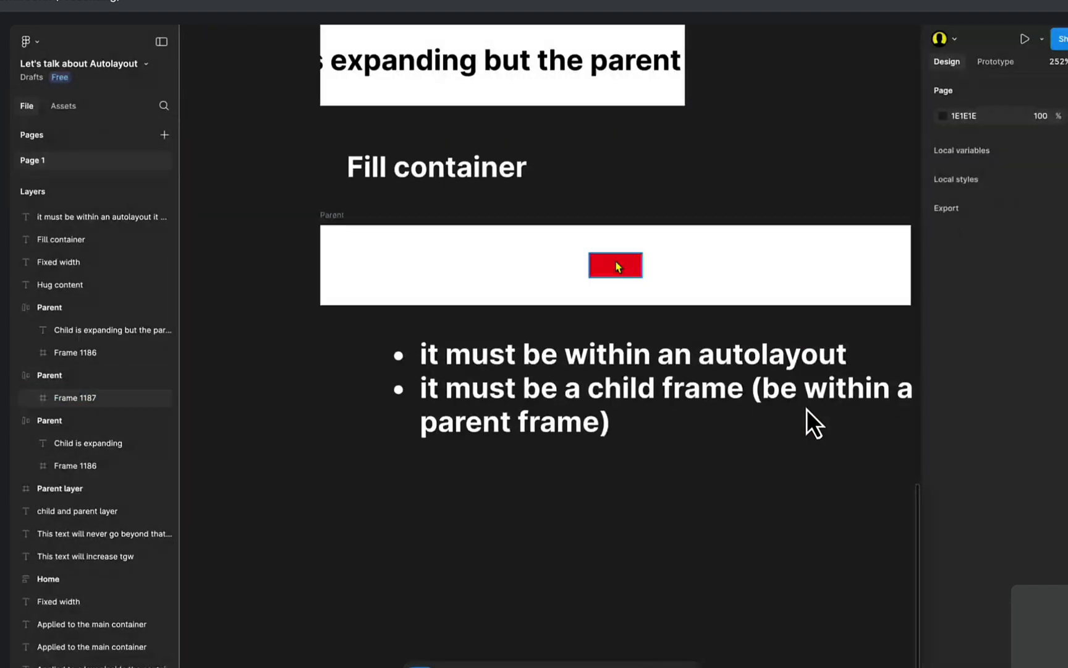
pyautogui.click(616, 266)
pyautogui.hscroll(2, 541, 284)
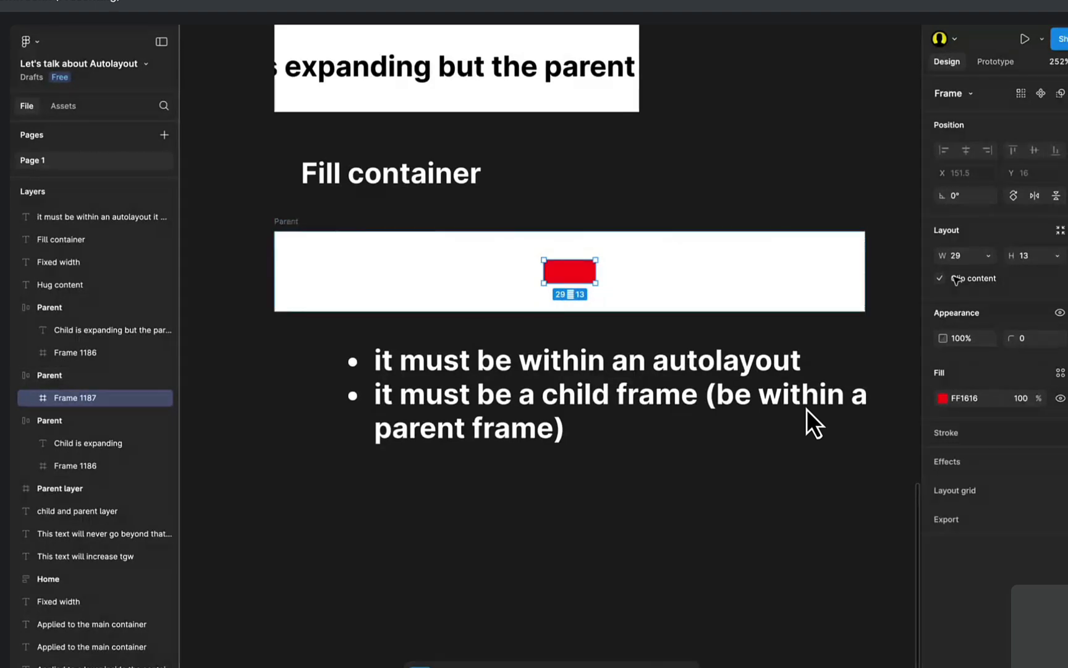
pyautogui.click(988, 256)
pyautogui.click(978, 205)
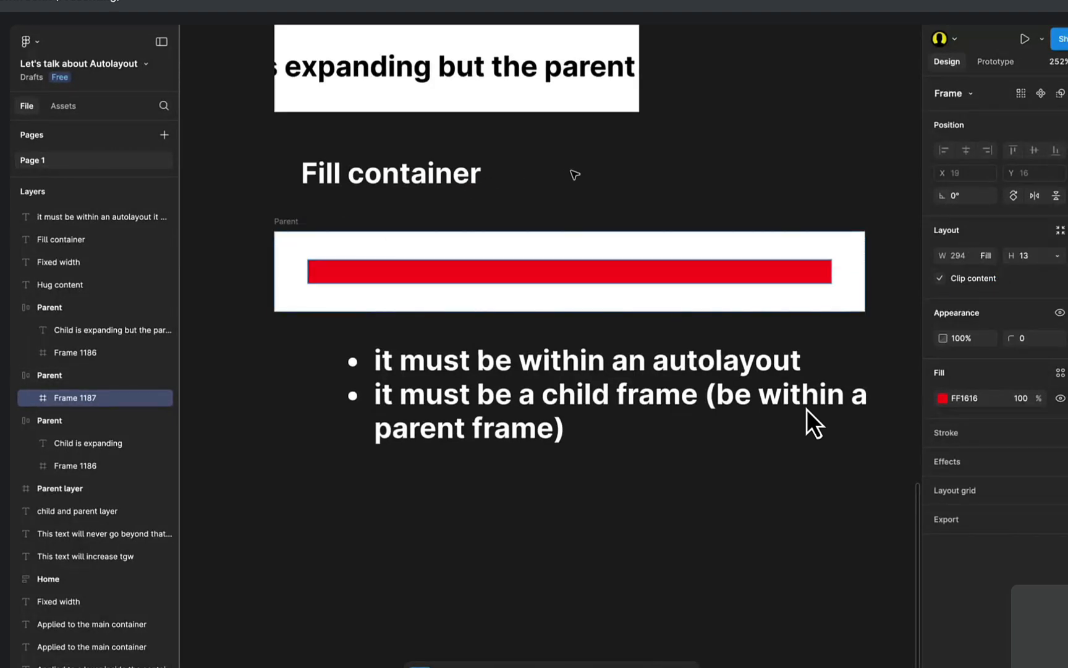
# Examine how the red child frame fits between the side paddings of its Parent frame in the Fill container example.
pyautogui.click(899, 281)
pyautogui.click(830, 275)
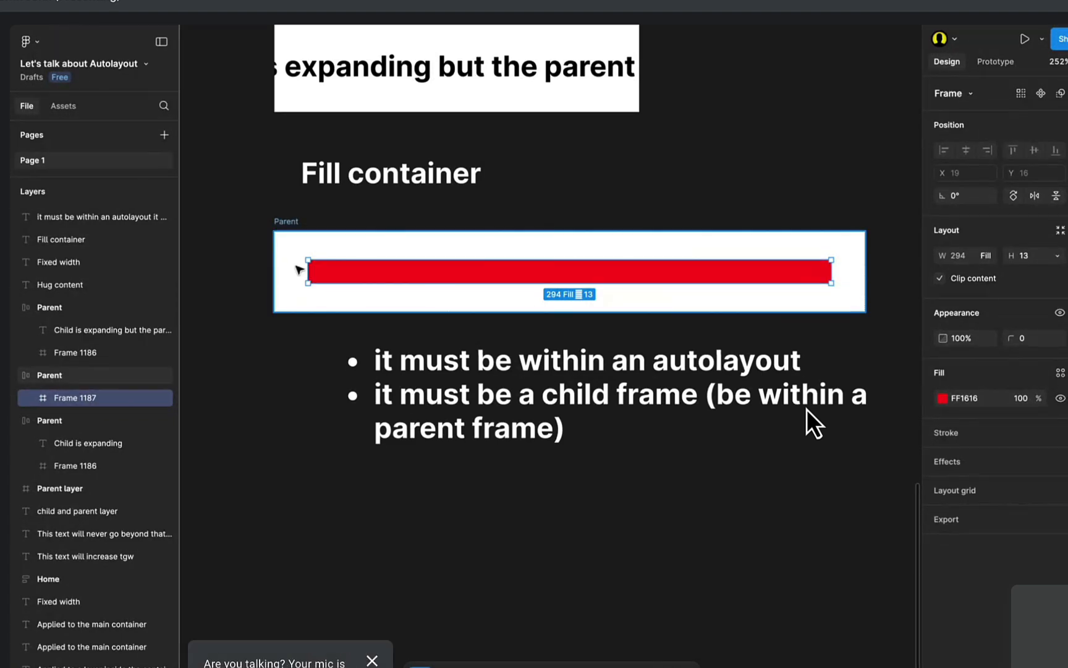
pyautogui.scroll(5, 299, 269)
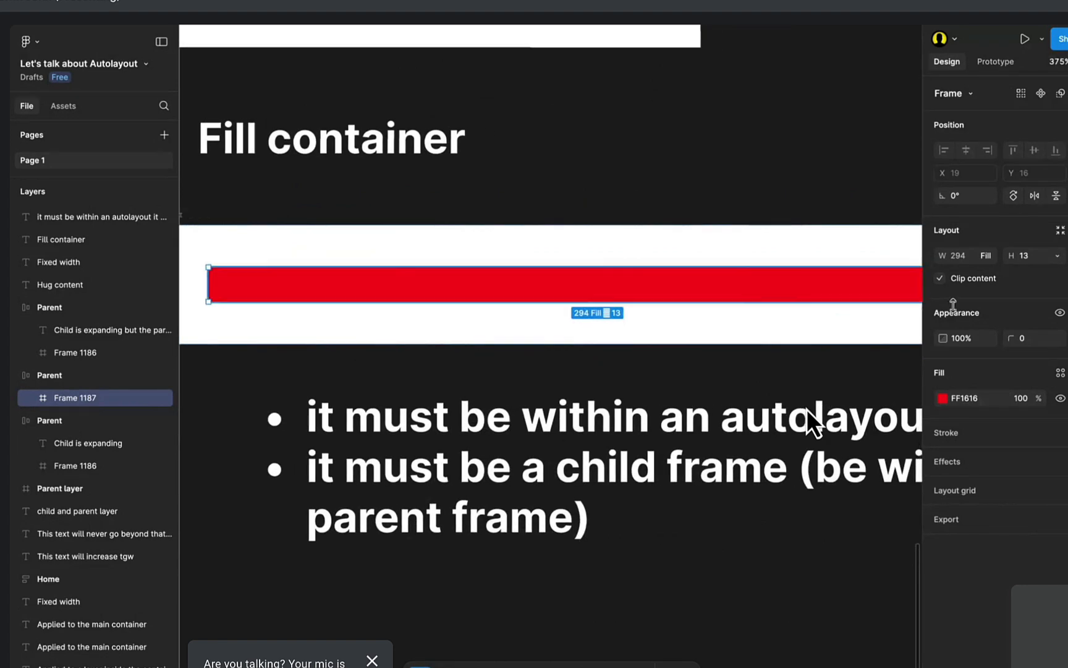
pyautogui.hscroll(-5, 621, 312)
pyautogui.scroll(5, 395, 312)
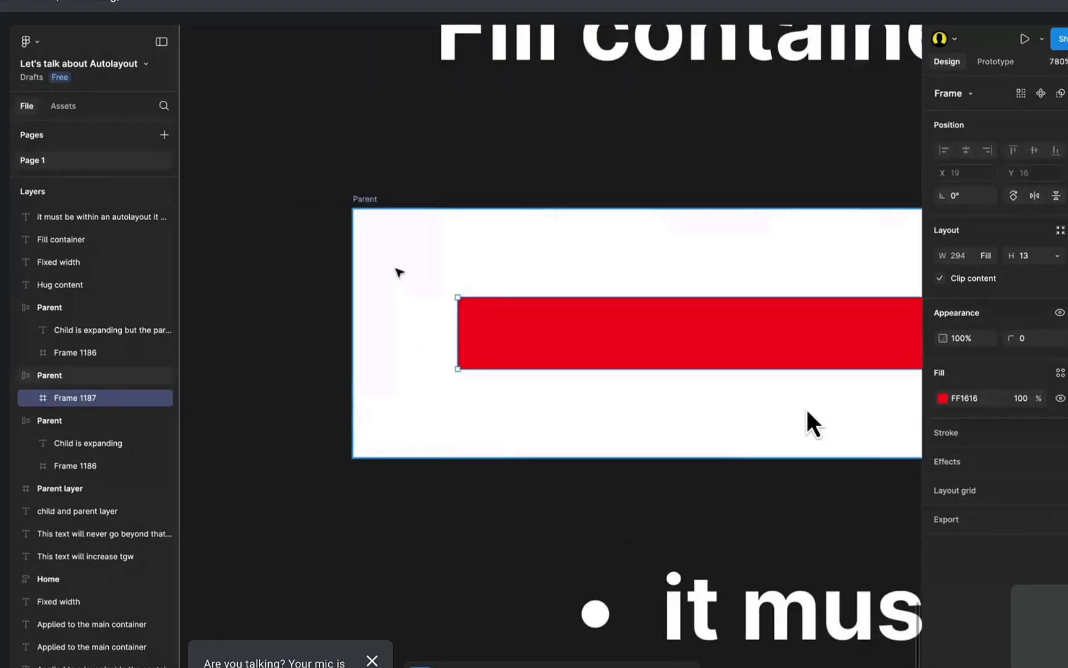
pyautogui.hscroll(5, 385, 345)
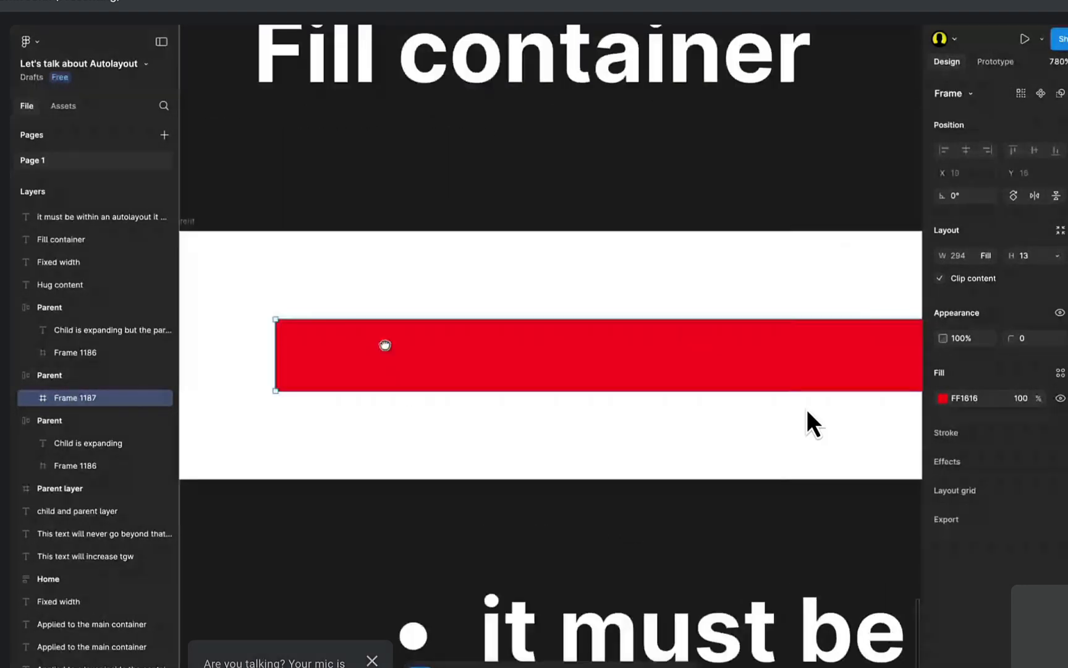
pyautogui.scroll(-3, 385, 345)
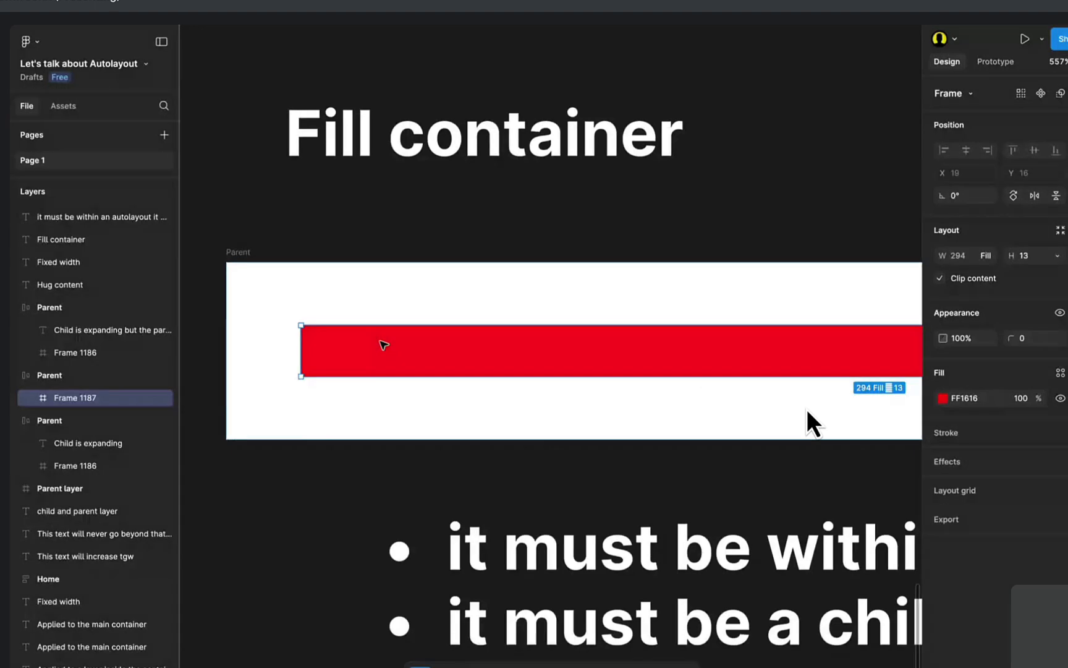
pyautogui.scroll(-10, 294, 346)
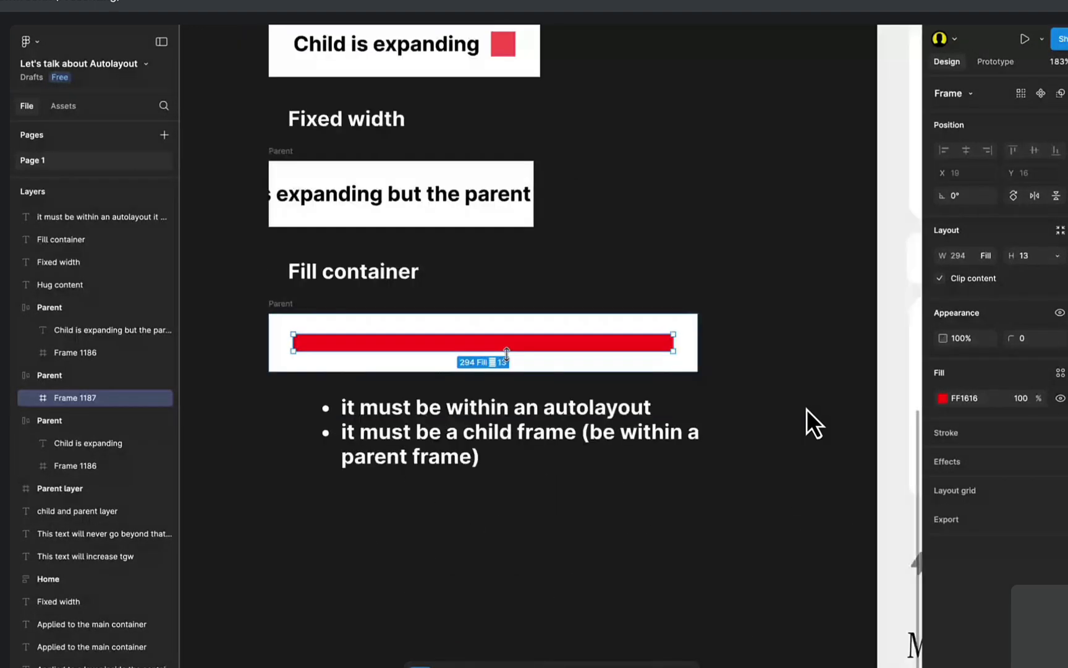
# Narrow the Fill container example's Parent frame to about 154 and check the red child frame's sizing.
pyautogui.scroll(3, 506, 354)
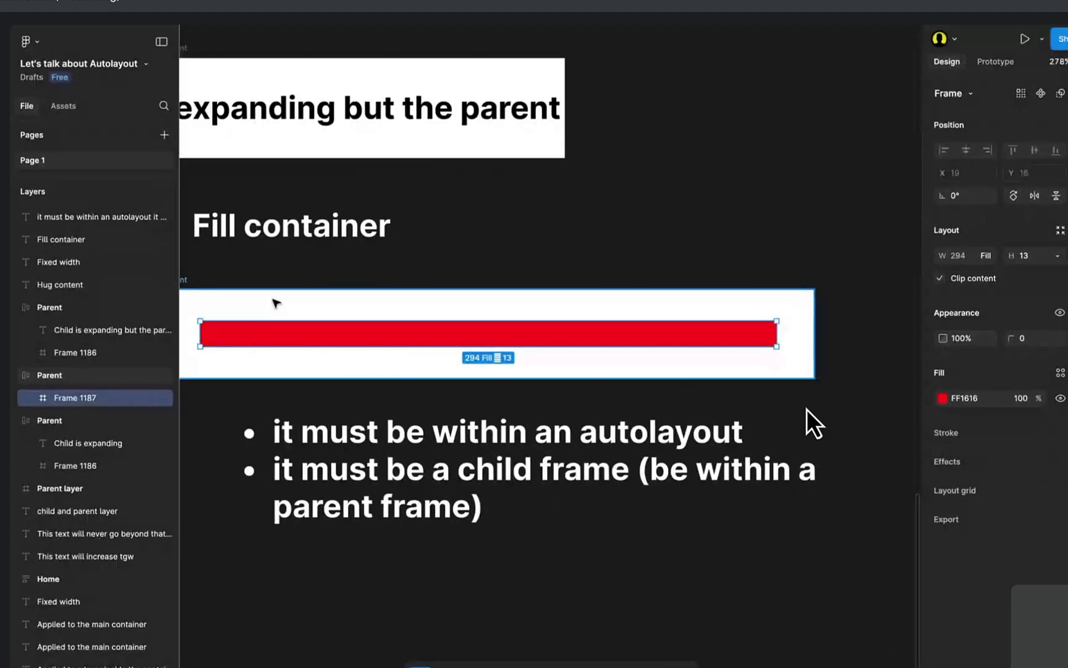
pyautogui.click(273, 300)
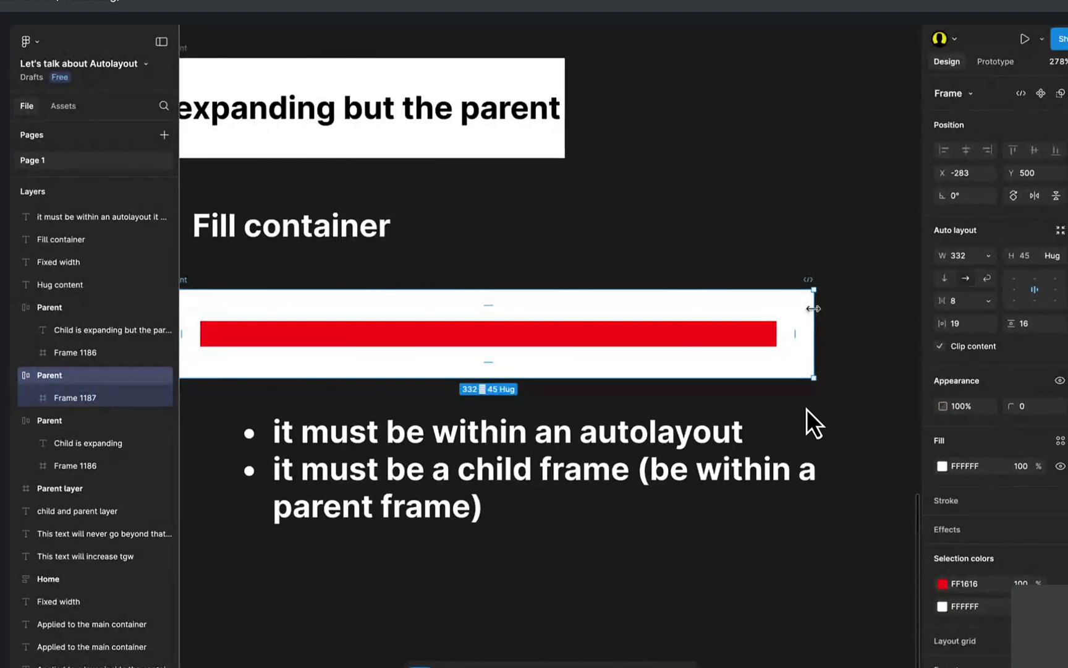
pyautogui.moveTo(813, 308); pyautogui.dragTo(436, 325)
pyautogui.hscroll(-5, 436, 324)
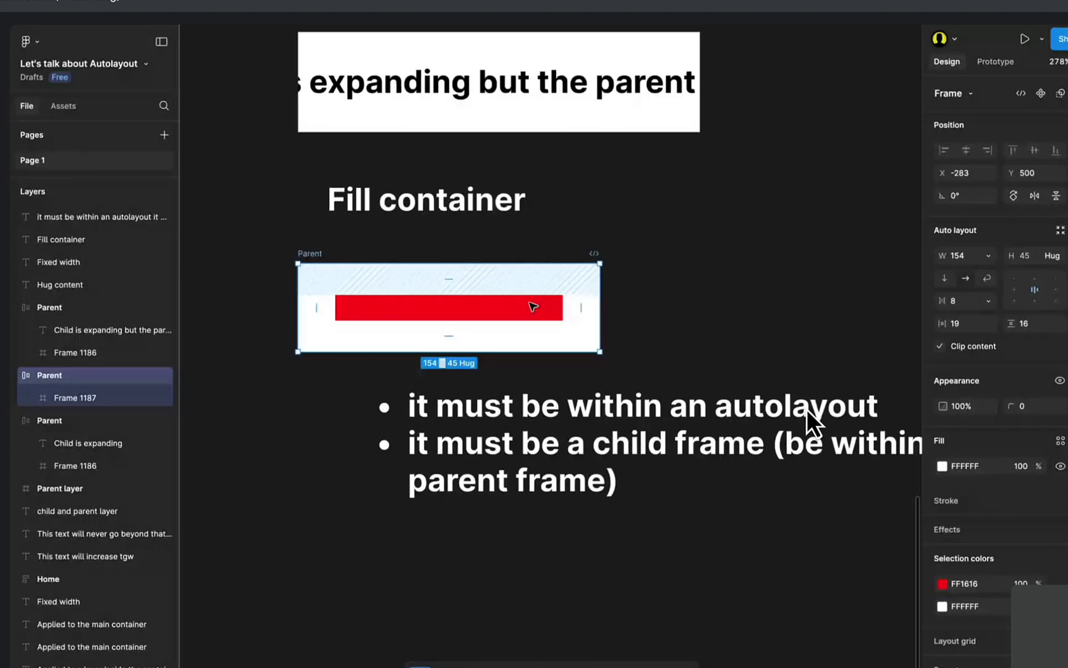
pyautogui.click(445, 313)
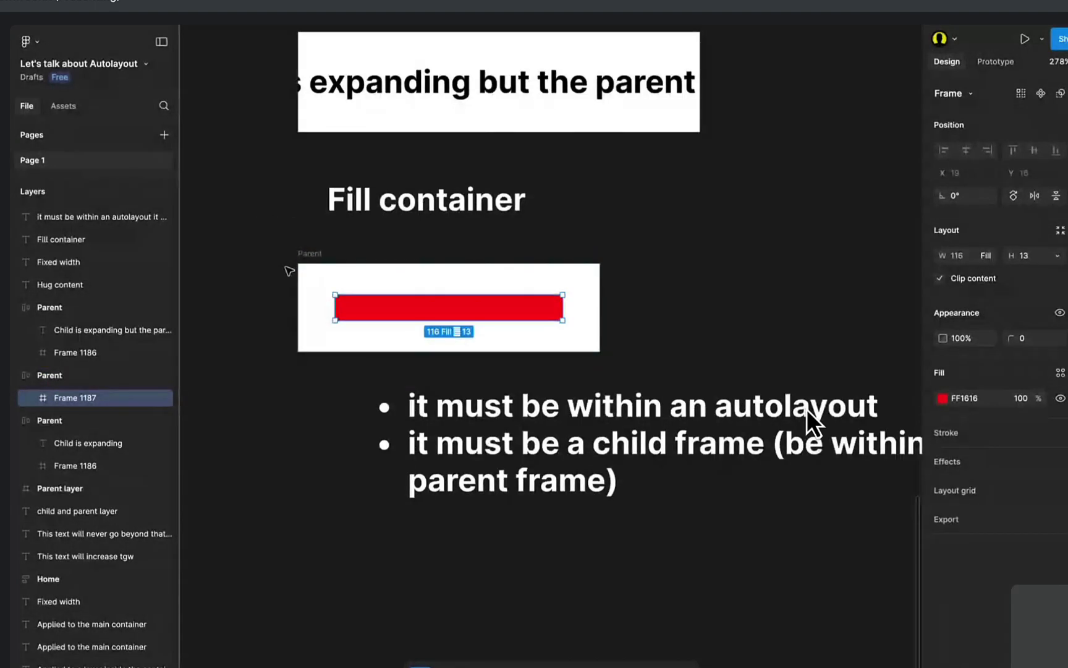
# Widen the Fill container example's Parent frame to about 214.
pyautogui.click(316, 258)
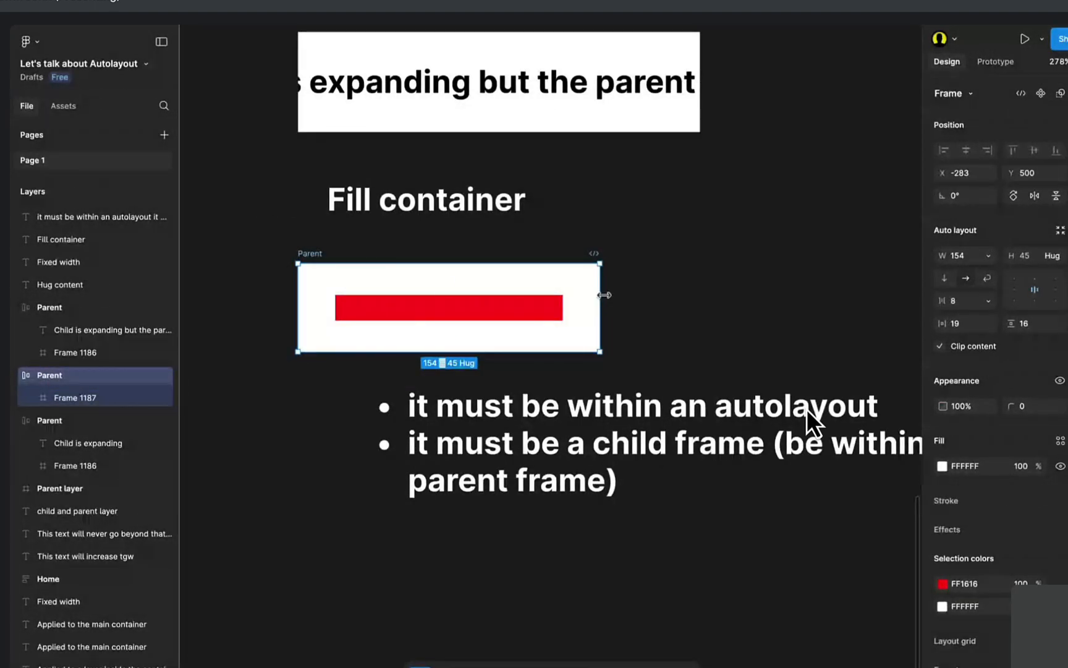
pyautogui.moveTo(603, 296); pyautogui.dragTo(716, 291)
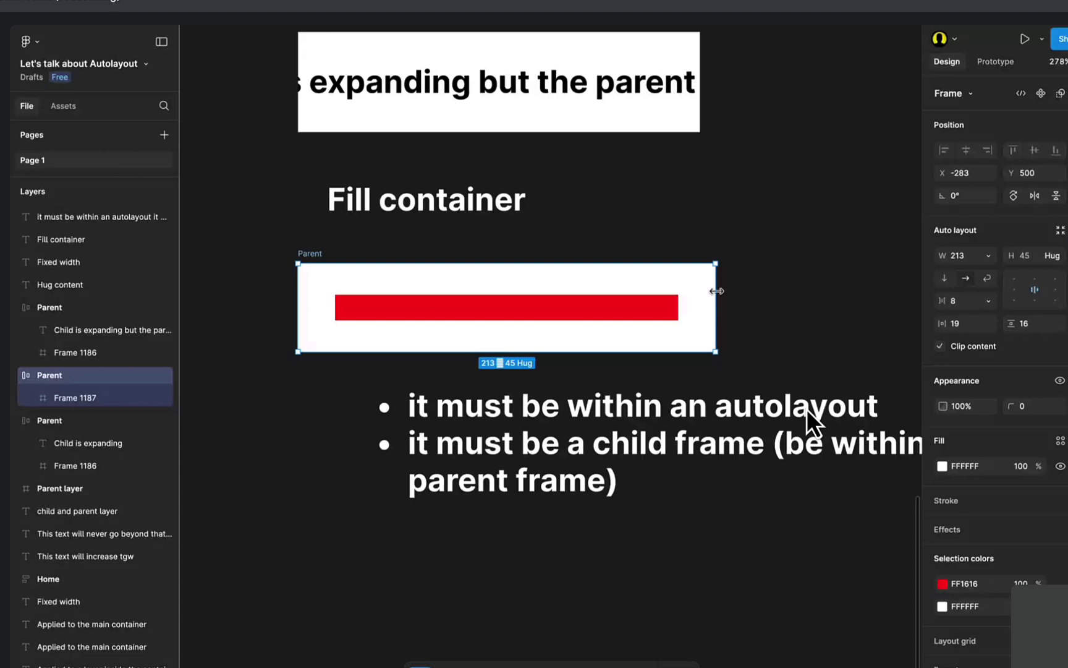
pyautogui.moveTo(716, 290); pyautogui.dragTo(718, 291)
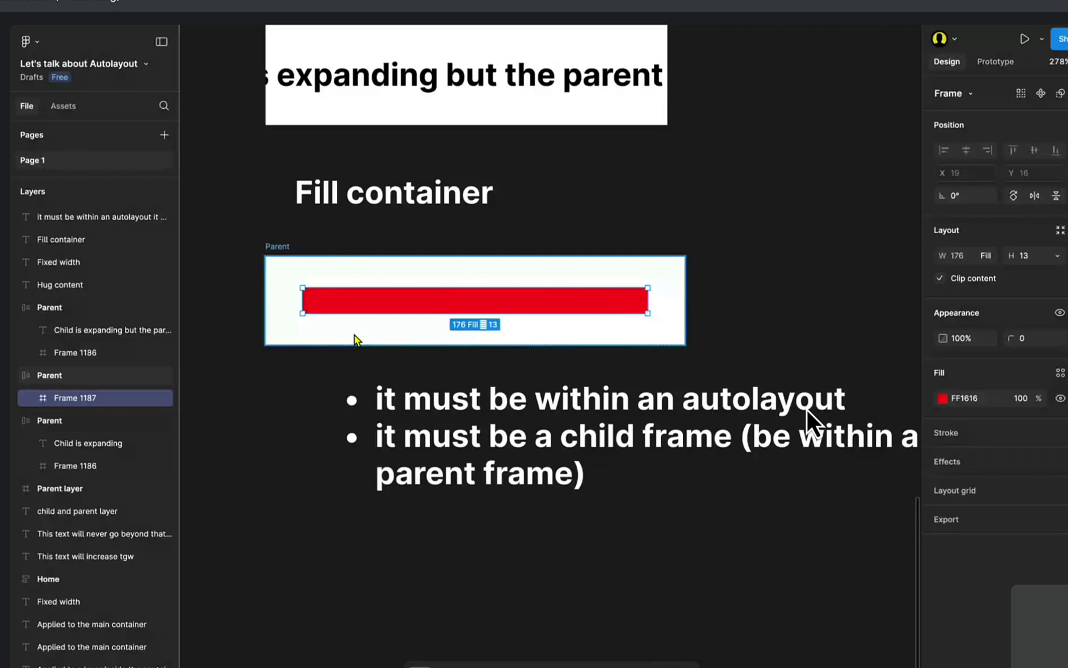
# Examine the Fill container example's Parent frame and its red child alongside the Fixed width example.
pyautogui.scroll(2, 354, 334)
pyautogui.click(537, 291)
pyautogui.scroll(1, 275, 396)
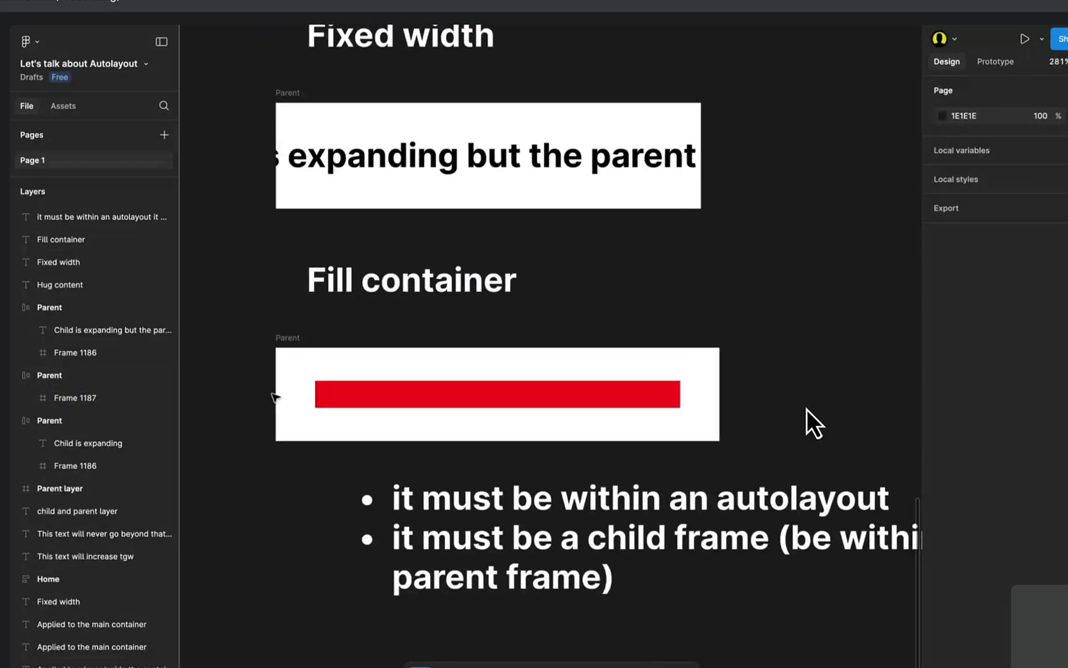
pyautogui.scroll(2, 274, 397)
pyautogui.click(295, 319)
pyautogui.scroll(-3, 295, 322)
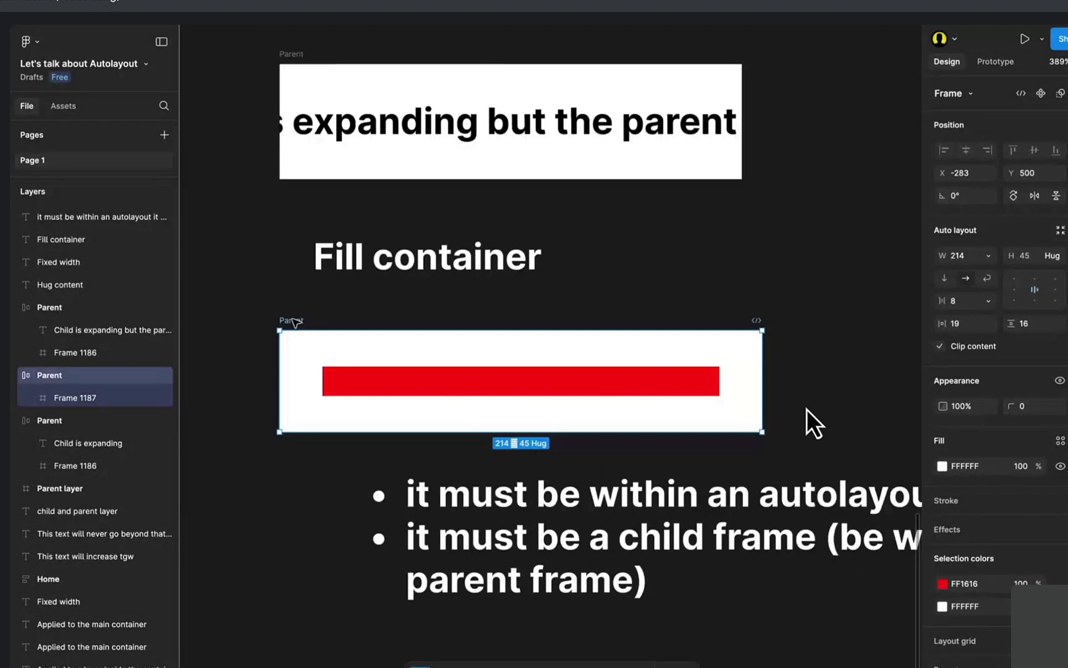
pyautogui.scroll(3, 386, 339)
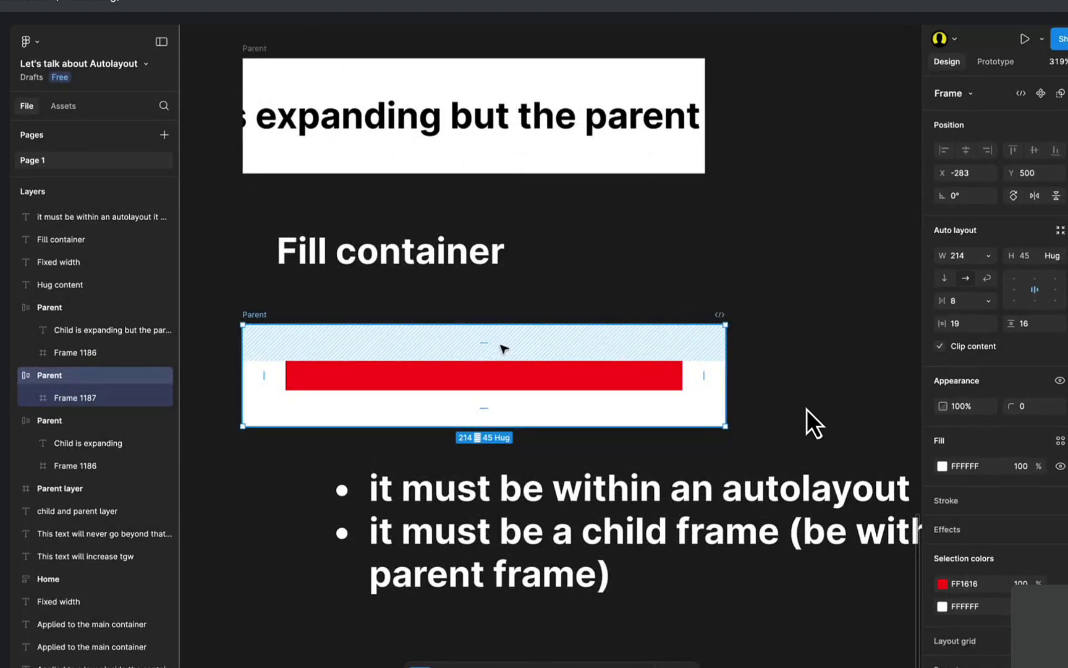
pyautogui.scroll(5, 504, 348)
# Switch to the Google Meet call and back to the Figma file, and review the Hug content and Fixed width examples.
pyautogui.hotkey('alt', 'Tab')
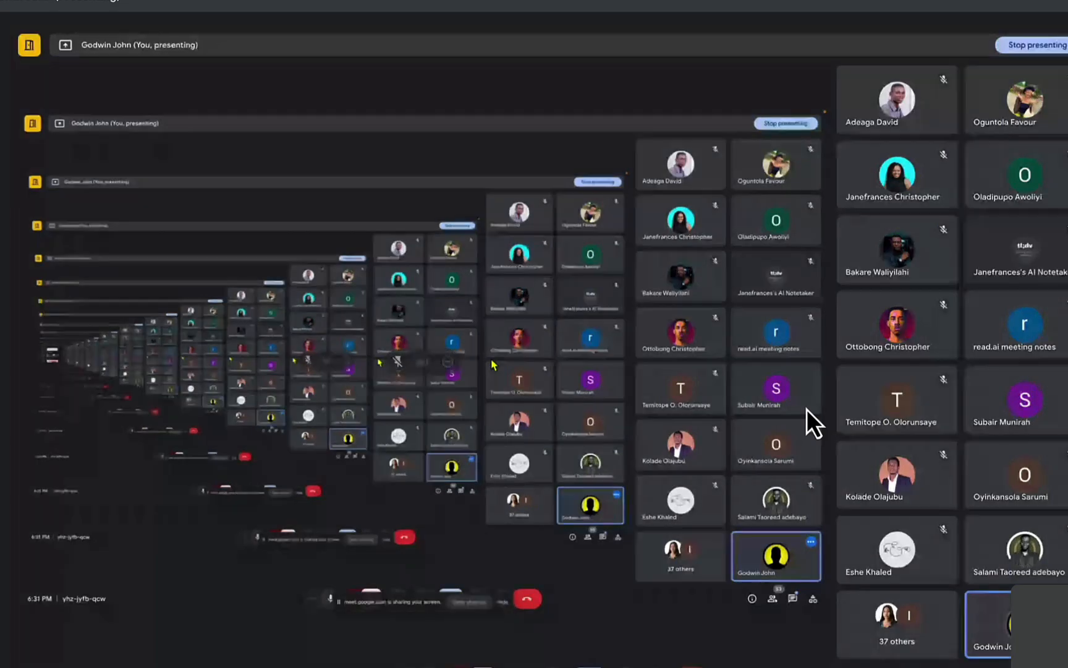
pyautogui.hotkey('alt', 'Tab')
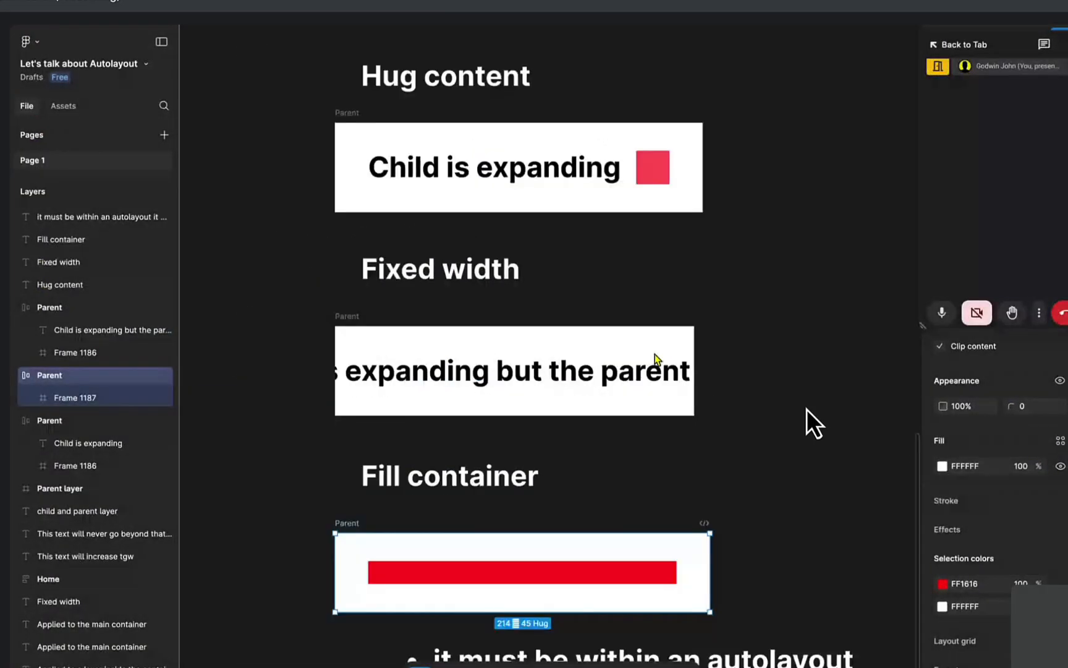
pyautogui.scroll(-1, 655, 356)
pyautogui.scroll(3, 654, 356)
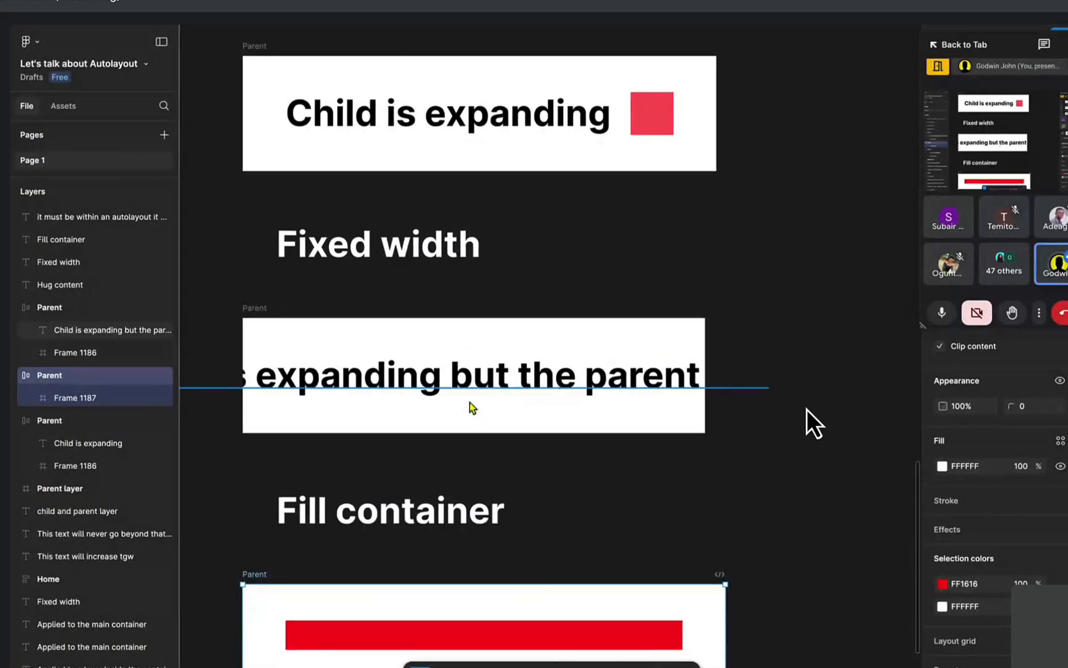
pyautogui.moveTo(344, 368); pyautogui.dragTo(377, 377)
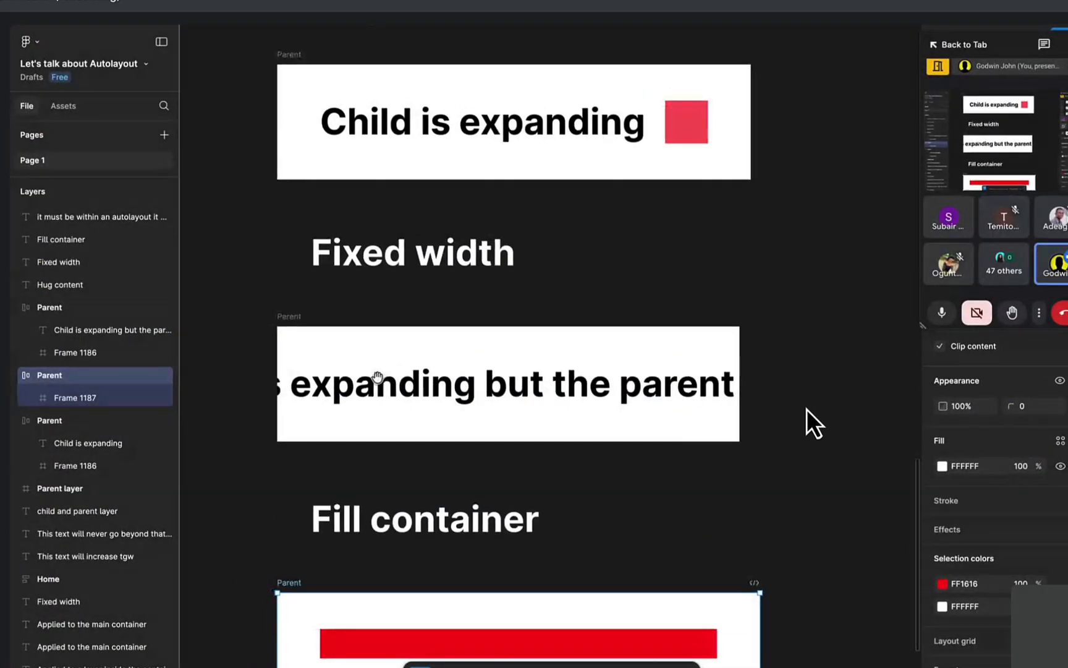
# Delete the small child frame next to the text in the Fixed width example's Parent frame.
pyautogui.click(512, 388)
pyautogui.hscroll(-3, 512, 396)
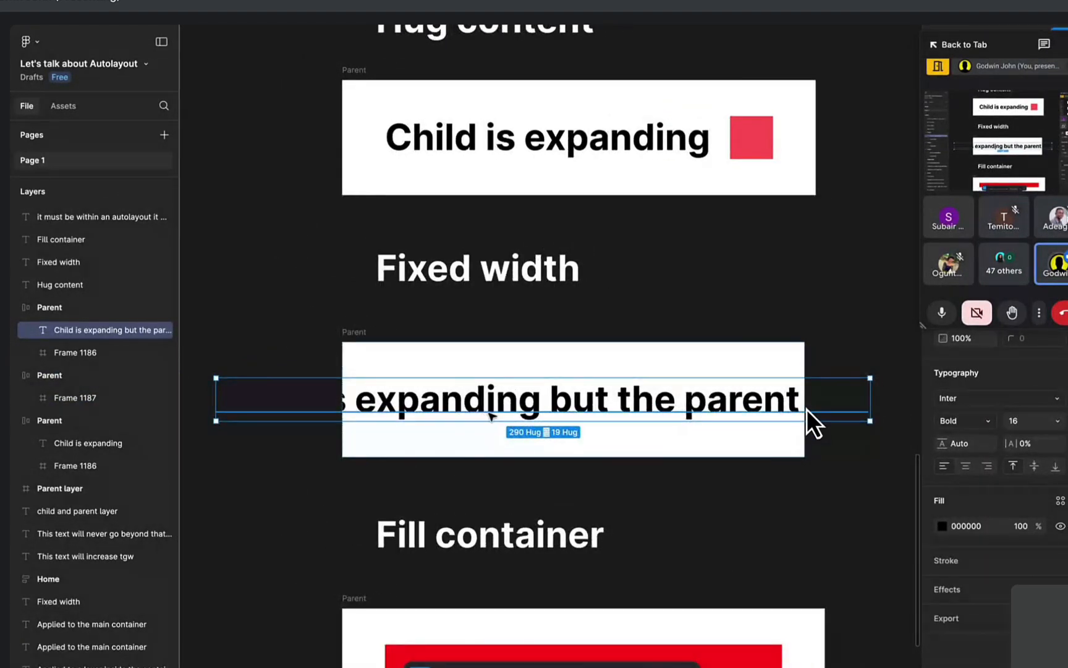
pyautogui.hscroll(3, 486, 423)
pyautogui.click(478, 434)
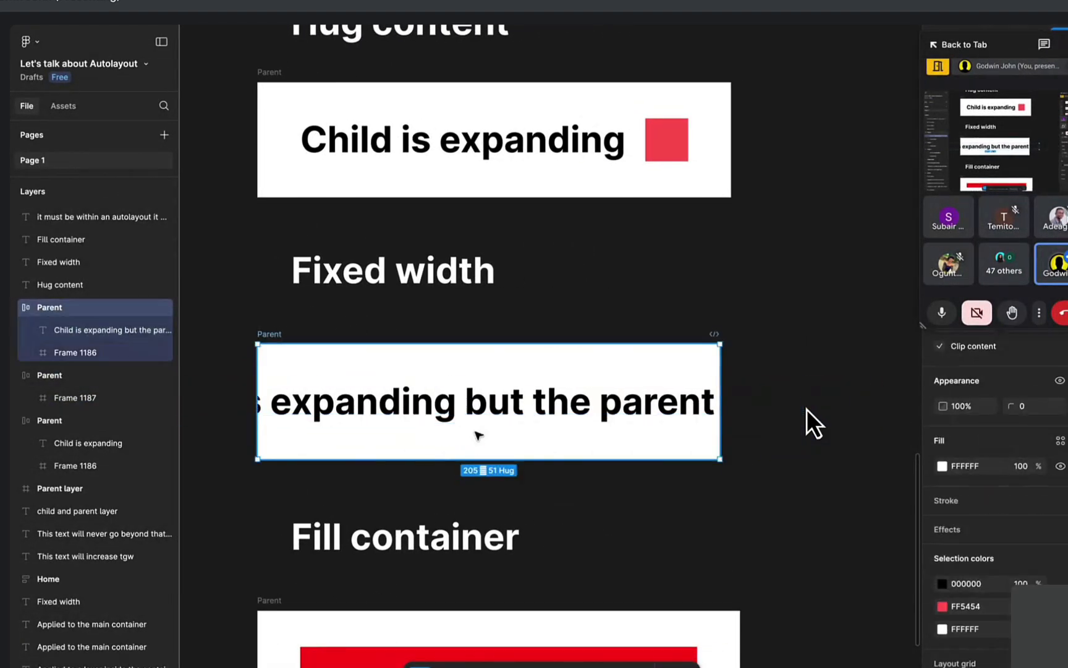
pyautogui.press('Return')
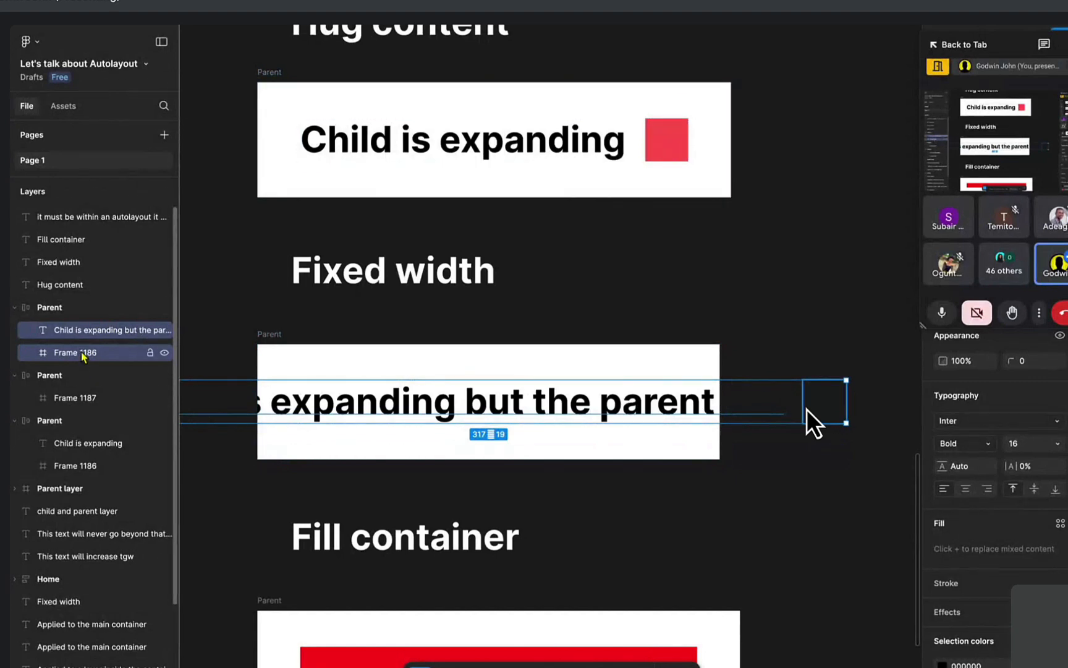
pyautogui.click(808, 411)
pyautogui.press('Delete')
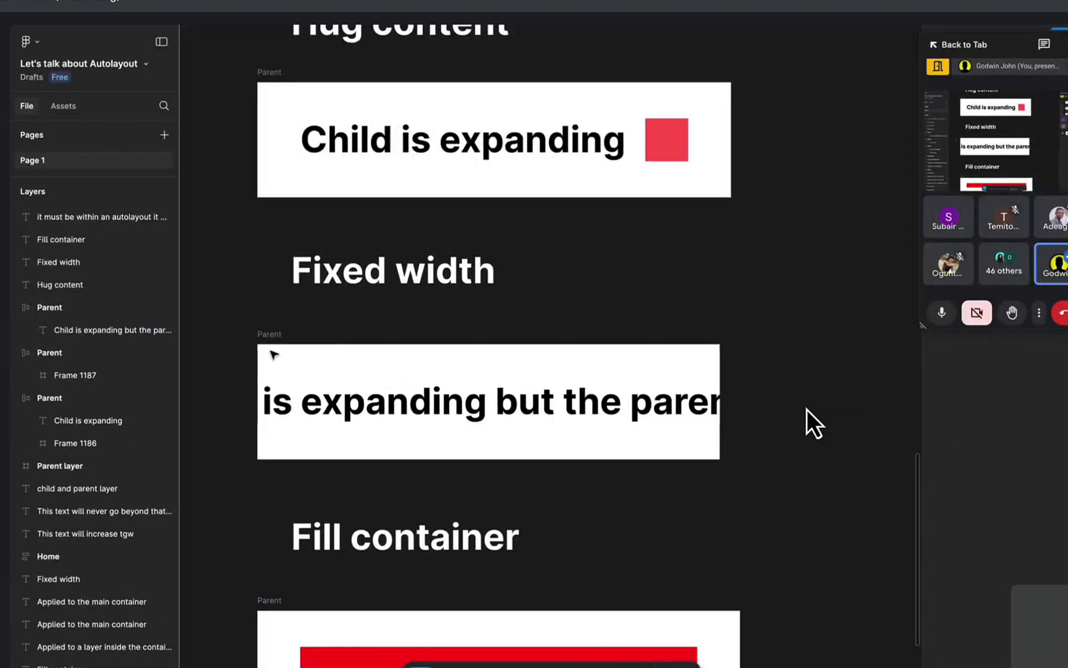
pyautogui.click(373, 418)
pyautogui.scroll(-3, 374, 419)
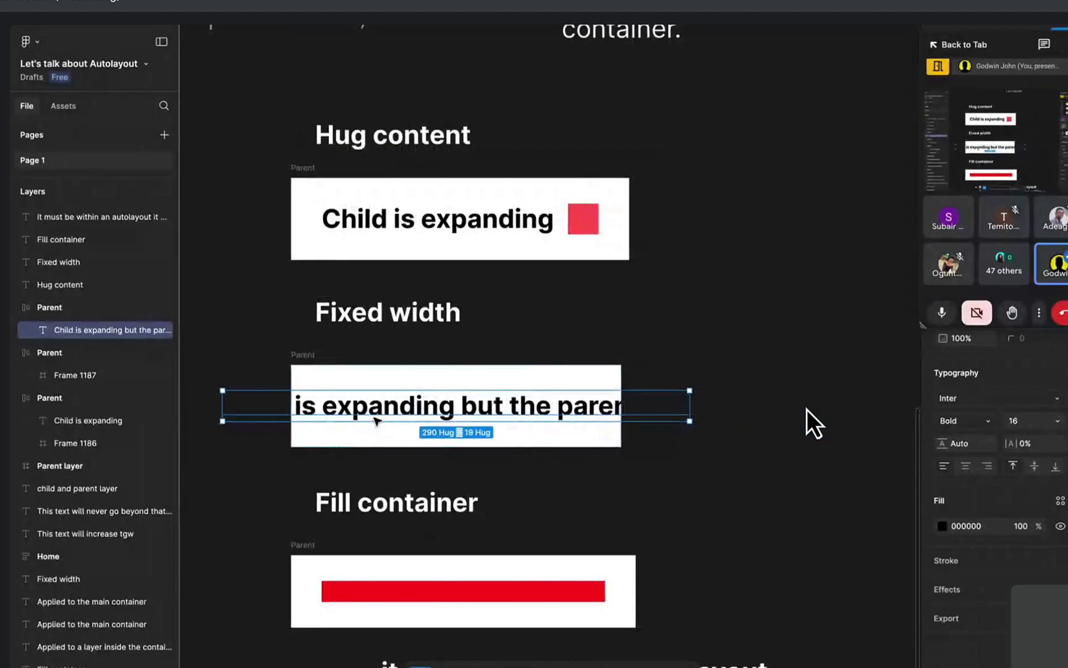
pyautogui.click(752, 336)
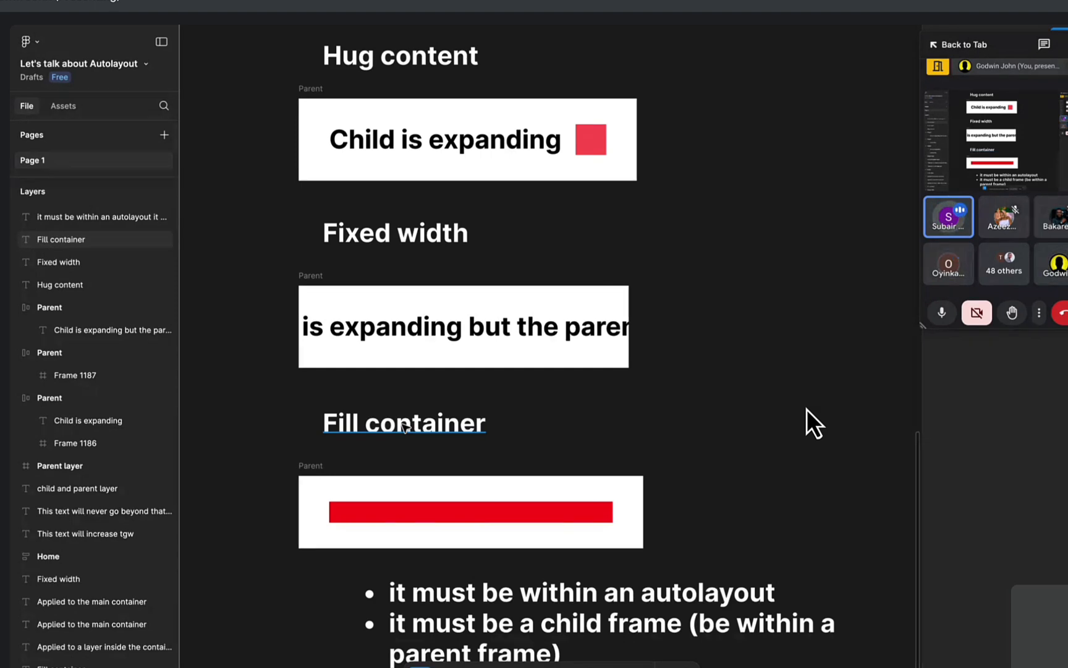
# Draw a new frame about 204 by 50 below the Fill container bullet list.
pyautogui.scroll(-3, 813, 424)
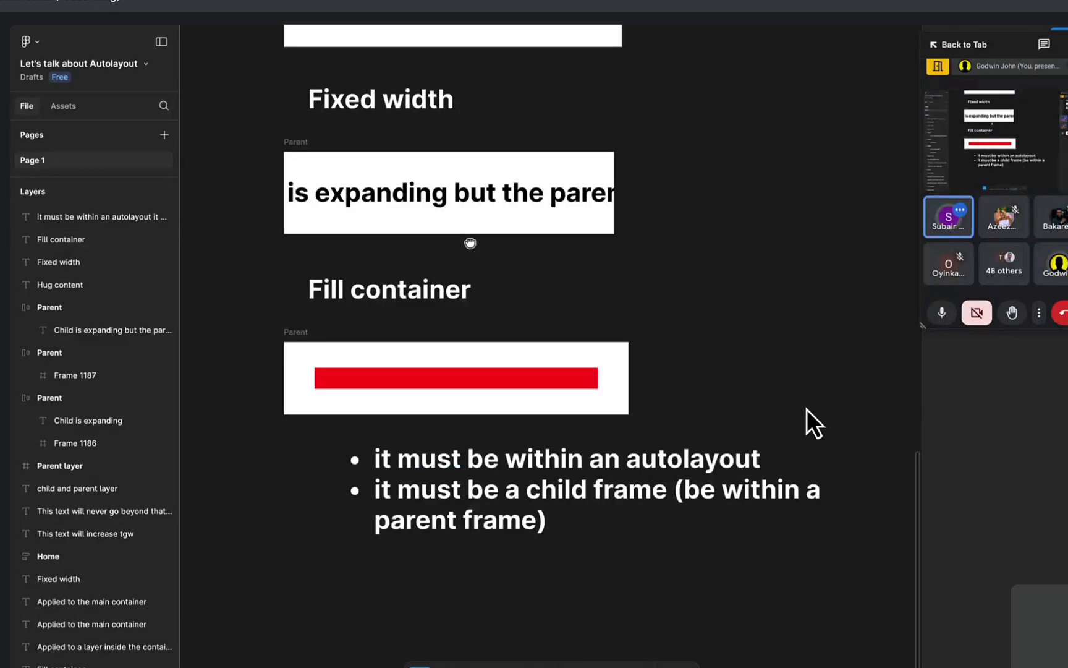
pyautogui.scroll(-2, 814, 424)
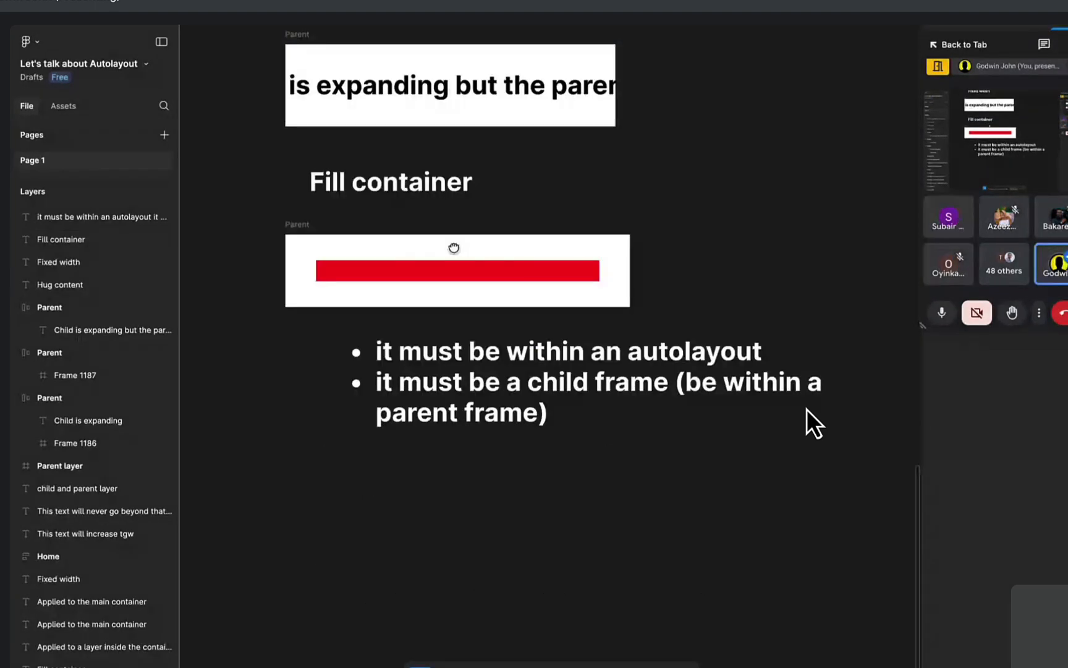
pyautogui.scroll(-1, 454, 248)
pyautogui.press('f')
pyautogui.moveTo(311, 435); pyautogui.dragTo(640, 515)
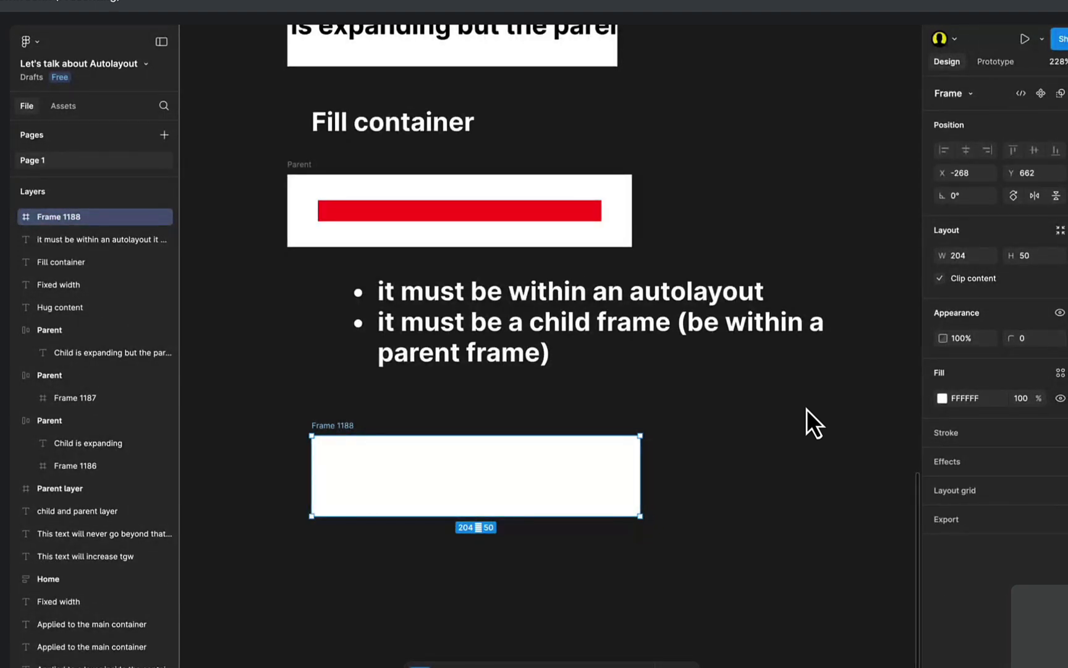
pyautogui.hotkey('shift', 'a')
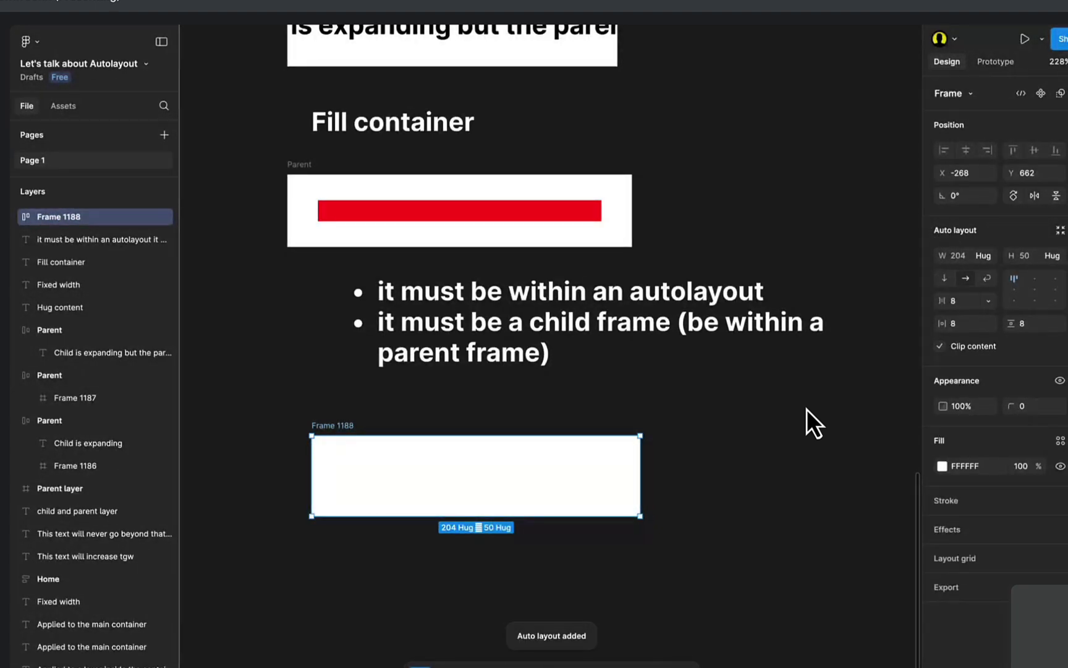
pyautogui.hotkey('ctrl', 'z')
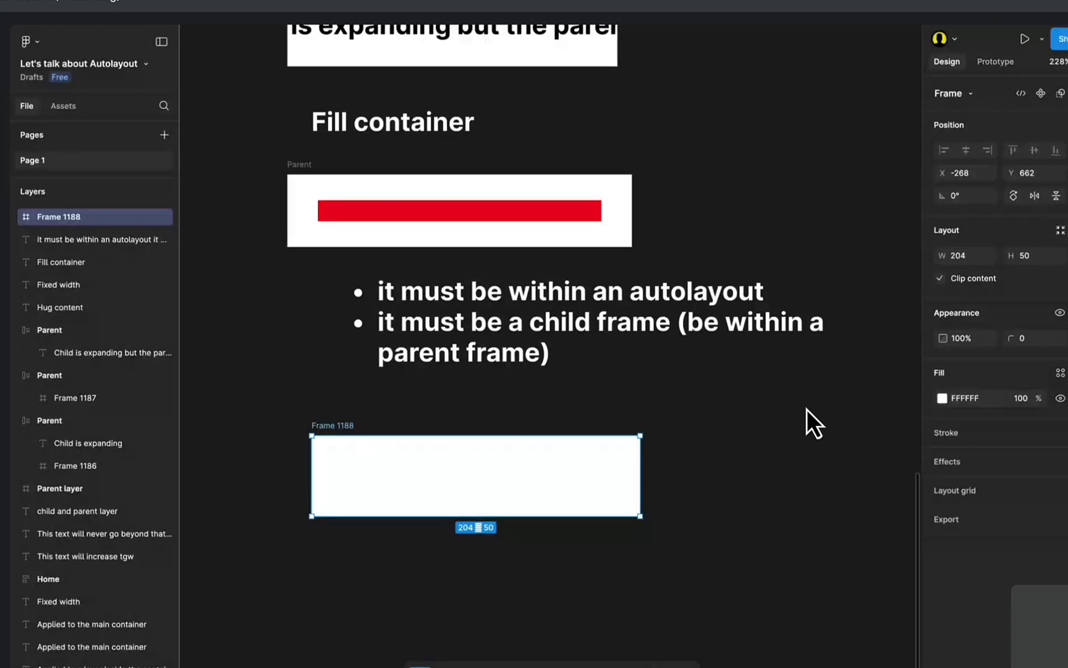
pyautogui.hotkey('shift', 'a')
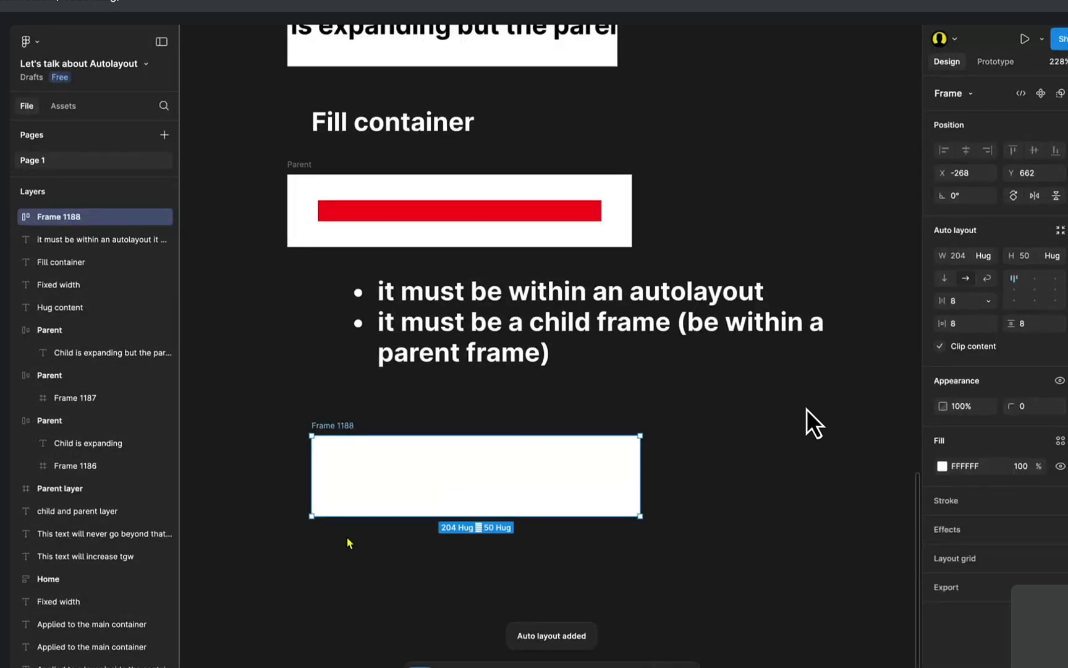
pyautogui.scroll(3, 370, 542)
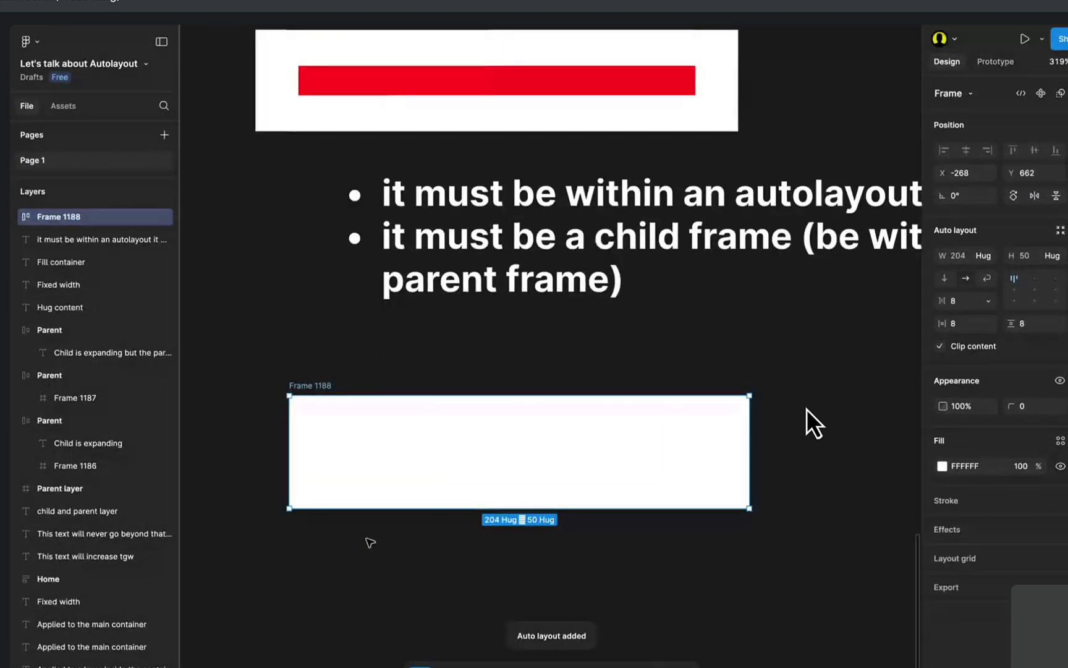
pyautogui.hotkey('ctrl', 'z')
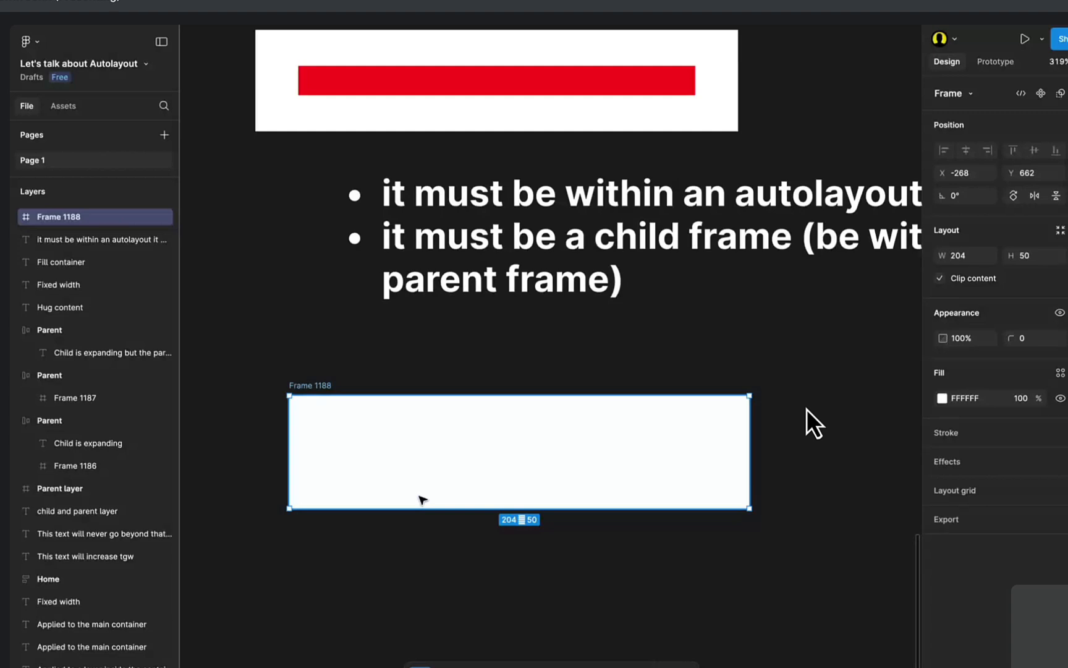
# Add auto layout to the new frame and place the text "This is a text" inside it.
pyautogui.hotkey('shift', 'a')
pyautogui.press('t')
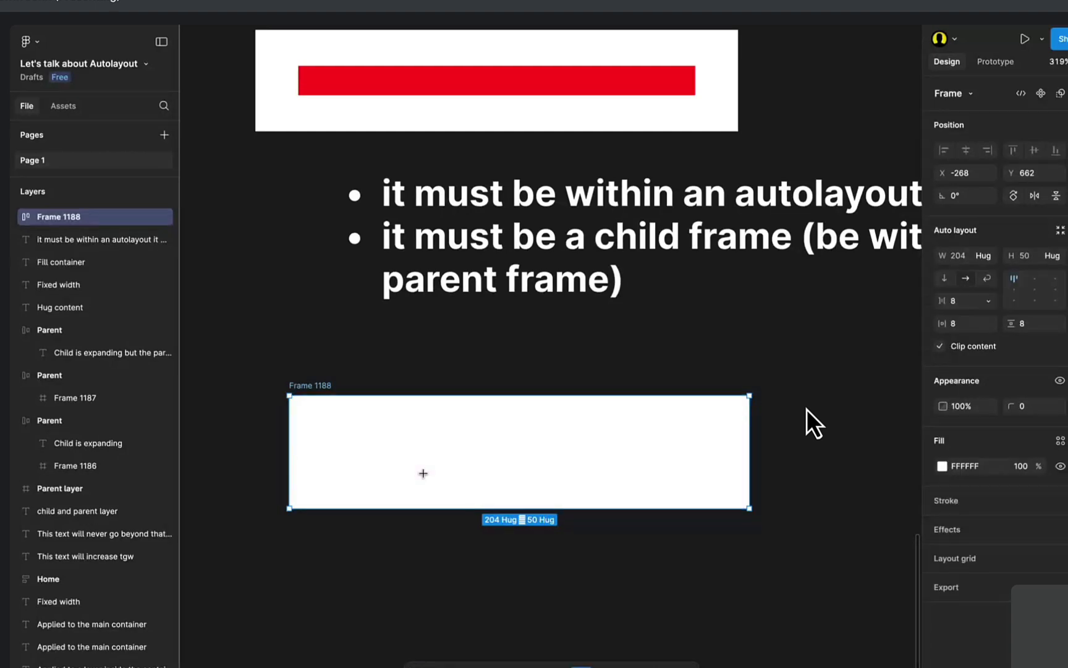
pyautogui.click(431, 469)
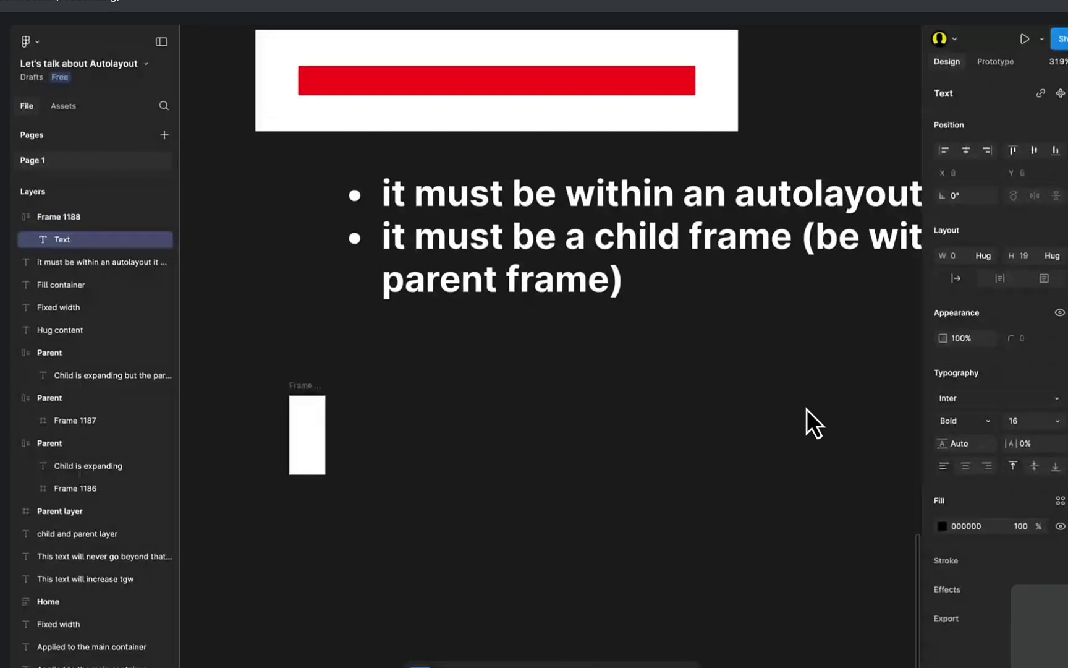
pyautogui.write('This i')
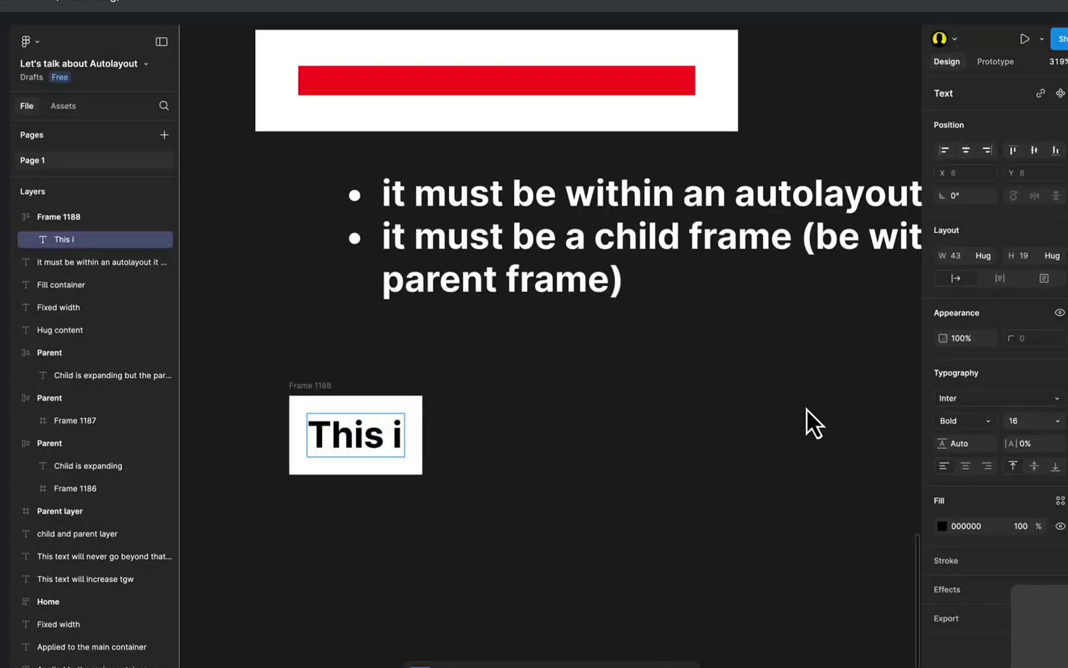
pyautogui.write('s a text')
pyautogui.press('Escape')
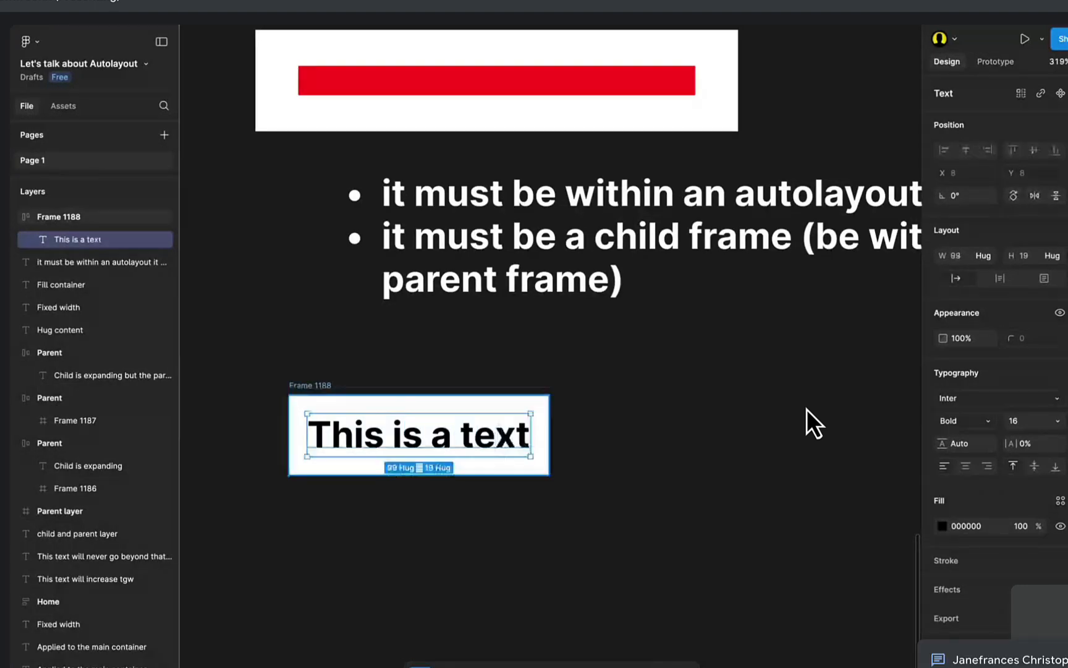
# Rename the new auto layout frame as "Parent frame".
pyautogui.press('Escape')
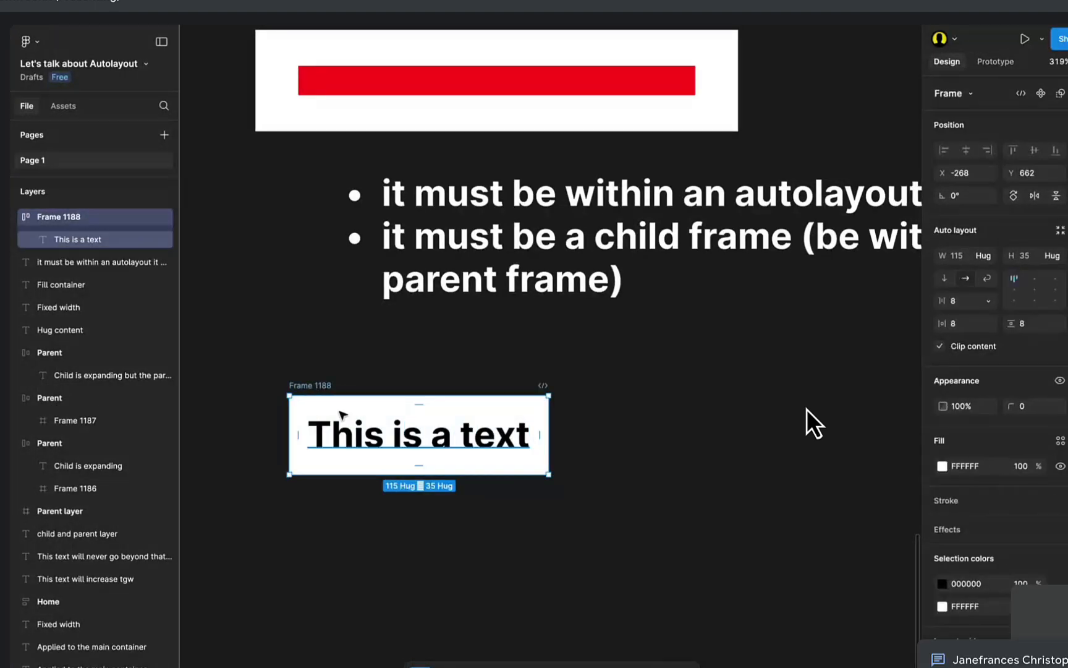
pyautogui.write('Pa')
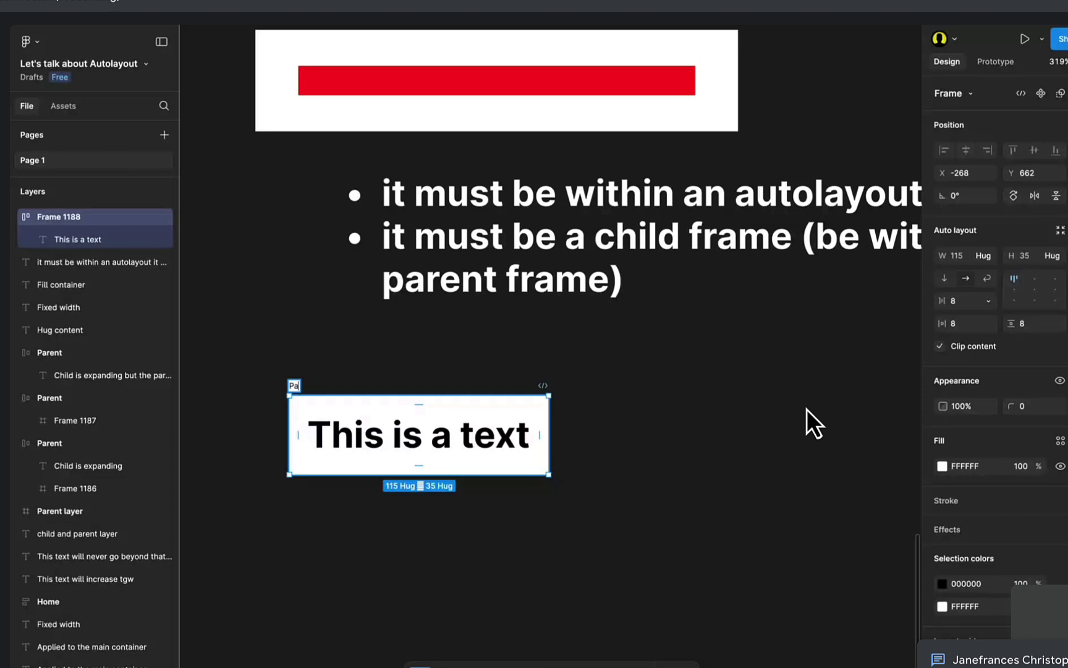
pyautogui.write('rent frame')
pyautogui.press('Return')
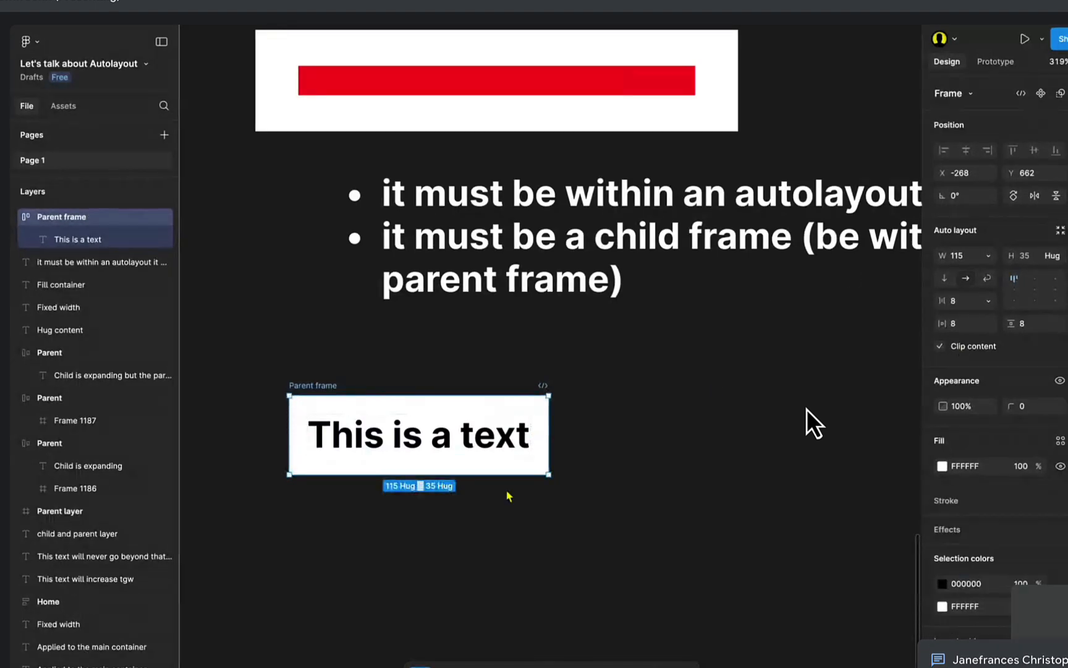
pyautogui.click(287, 369)
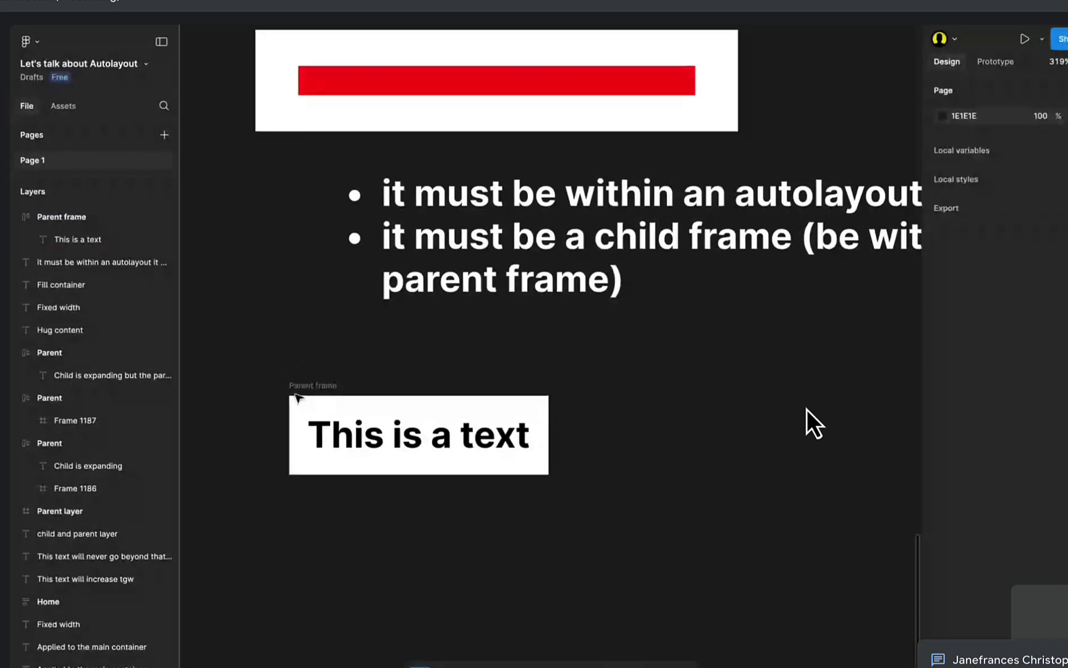
# Draw a small child frame about 20 by 17 after the text inside Parent frame.
pyautogui.click(314, 396)
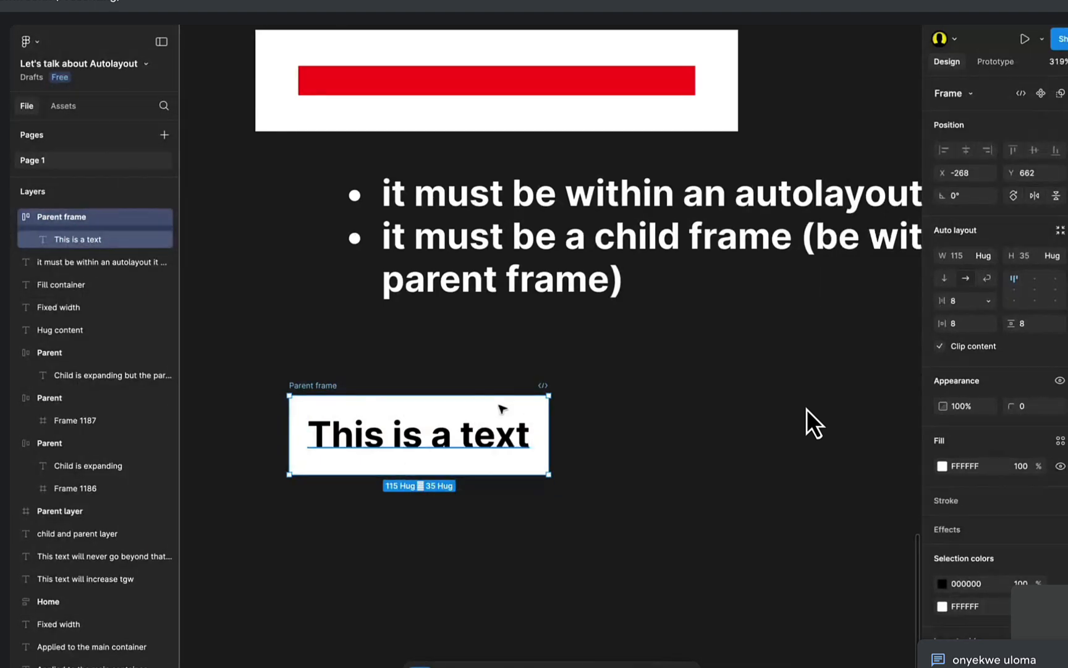
pyautogui.click(467, 433)
pyautogui.scroll(5, 606, 116)
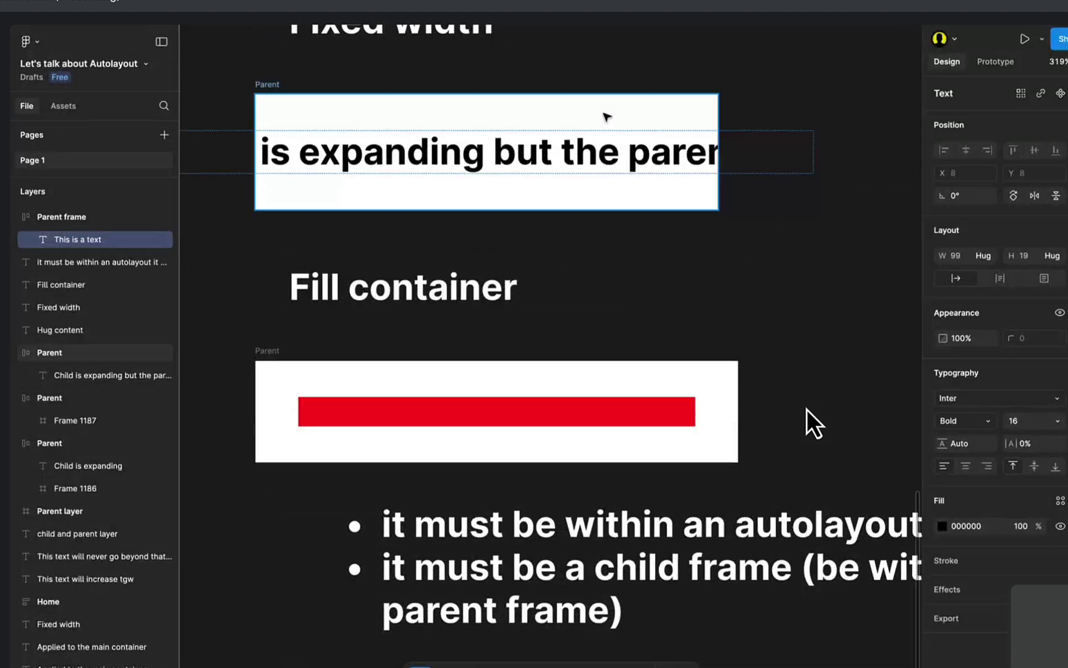
pyautogui.scroll(-10, 606, 117)
pyautogui.click(612, 167)
pyautogui.scroll(3, 613, 167)
pyautogui.press('f')
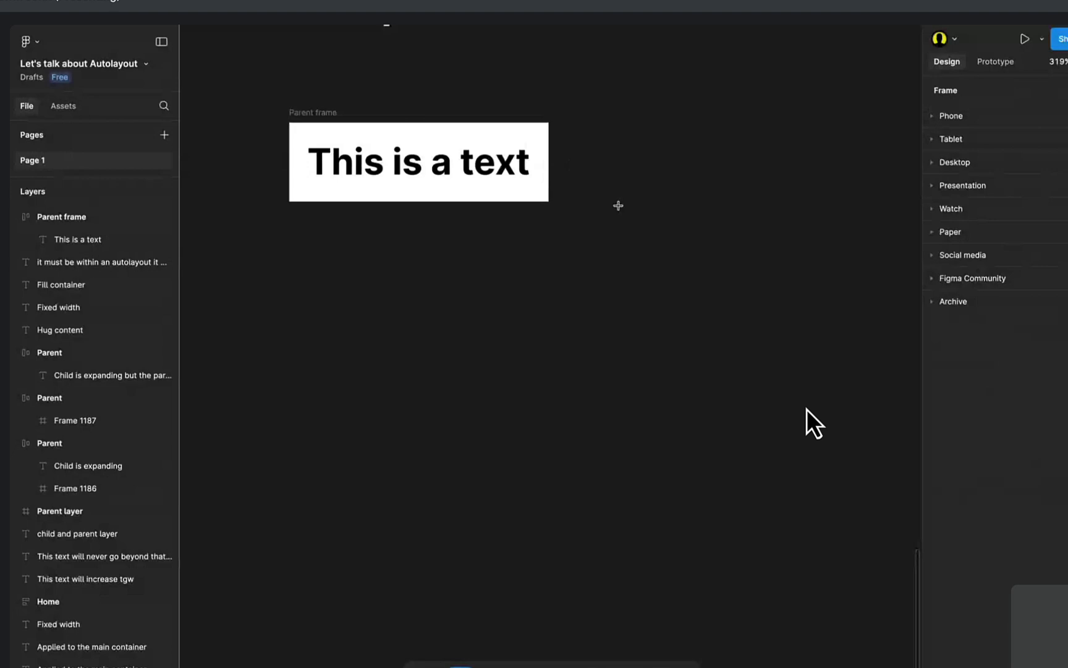
pyautogui.moveTo(541, 162); pyautogui.dragTo(596, 193)
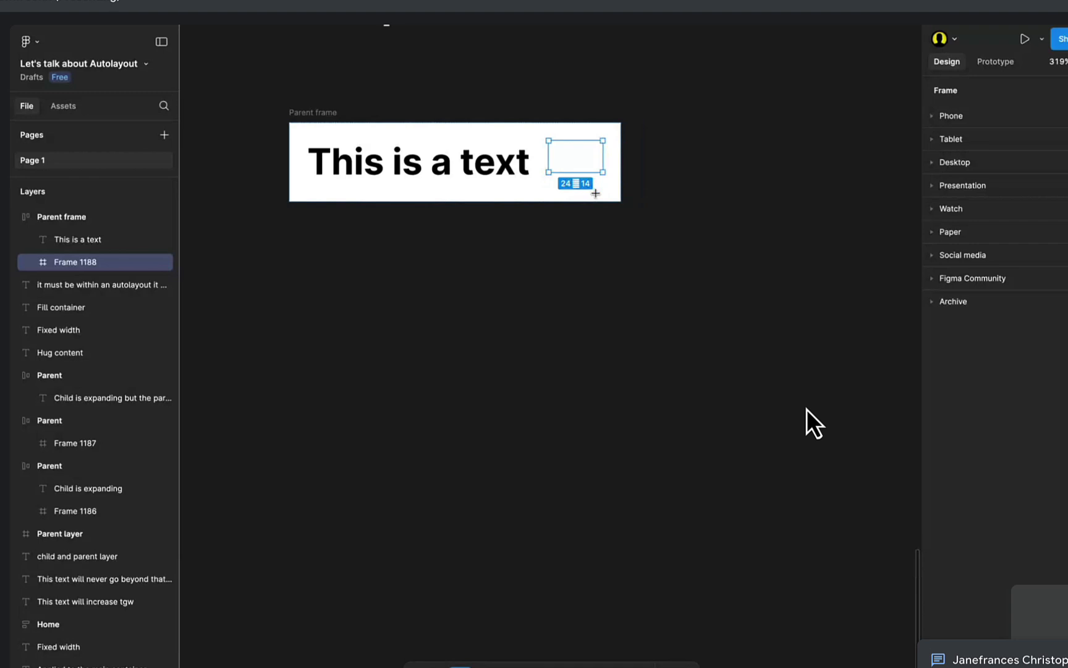
# Duplicate the red child frame three times inside Parent frame and delete the three copies.
pyautogui.scroll(3, 814, 423)
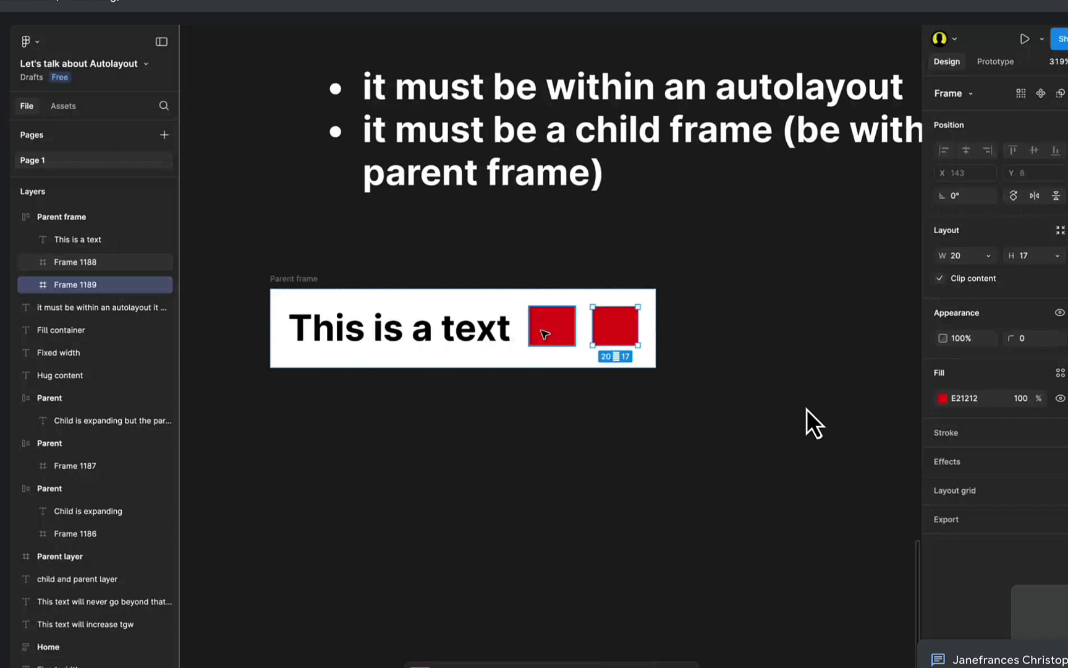
pyautogui.hotkey('ctrl', 'd')
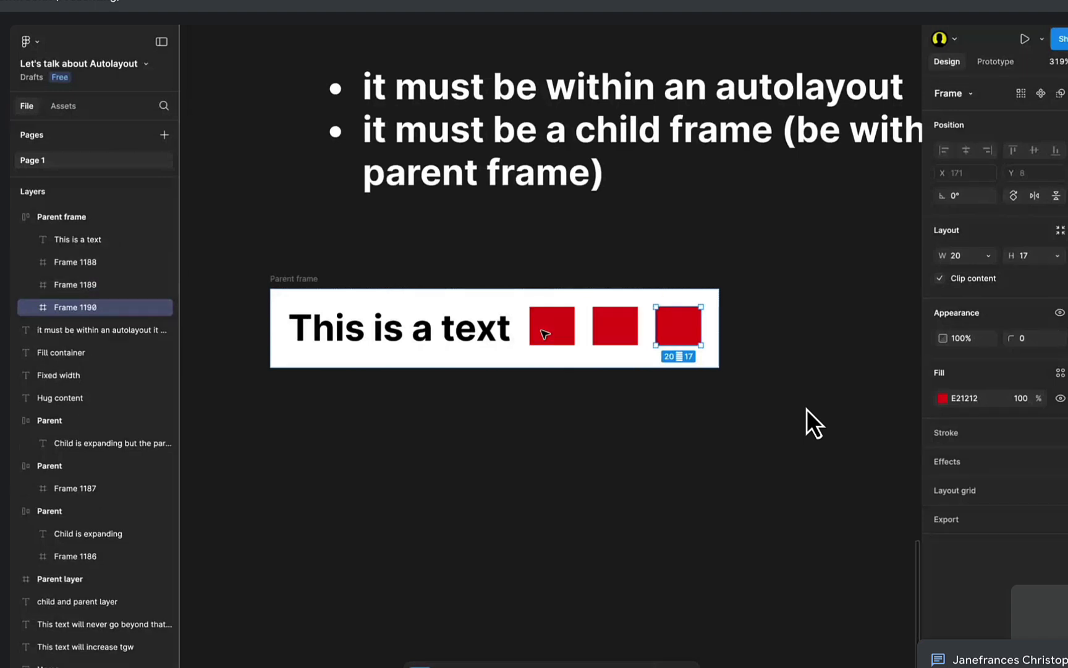
pyautogui.hotkey('ctrl', 'd')
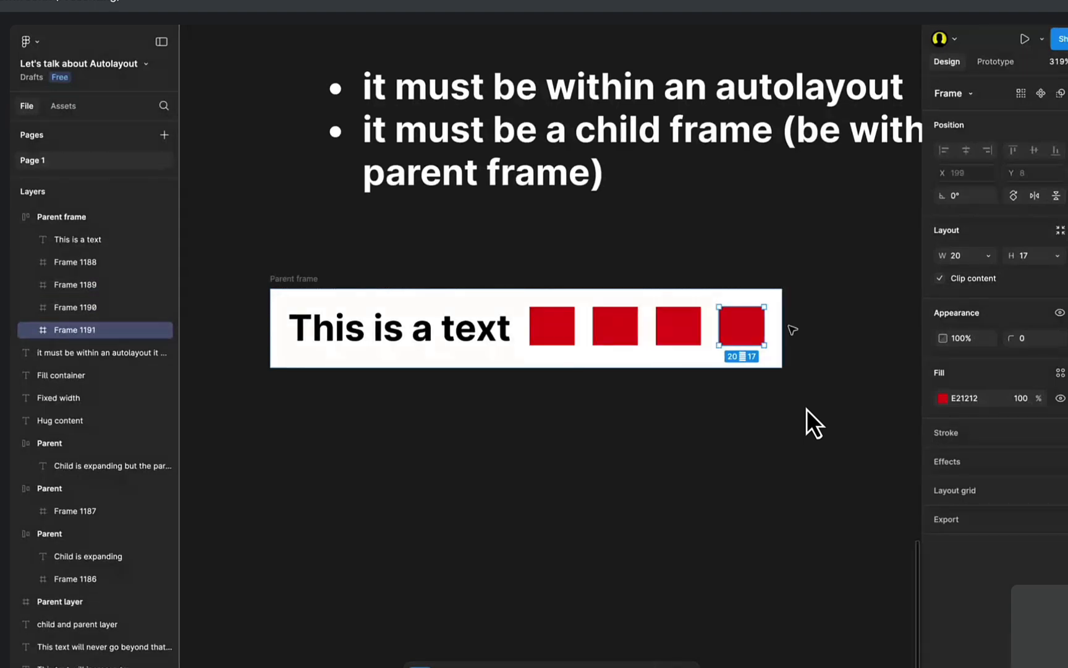
pyautogui.keyDown('shift'); pyautogui.click(619, 321); pyautogui.keyUp('shift')
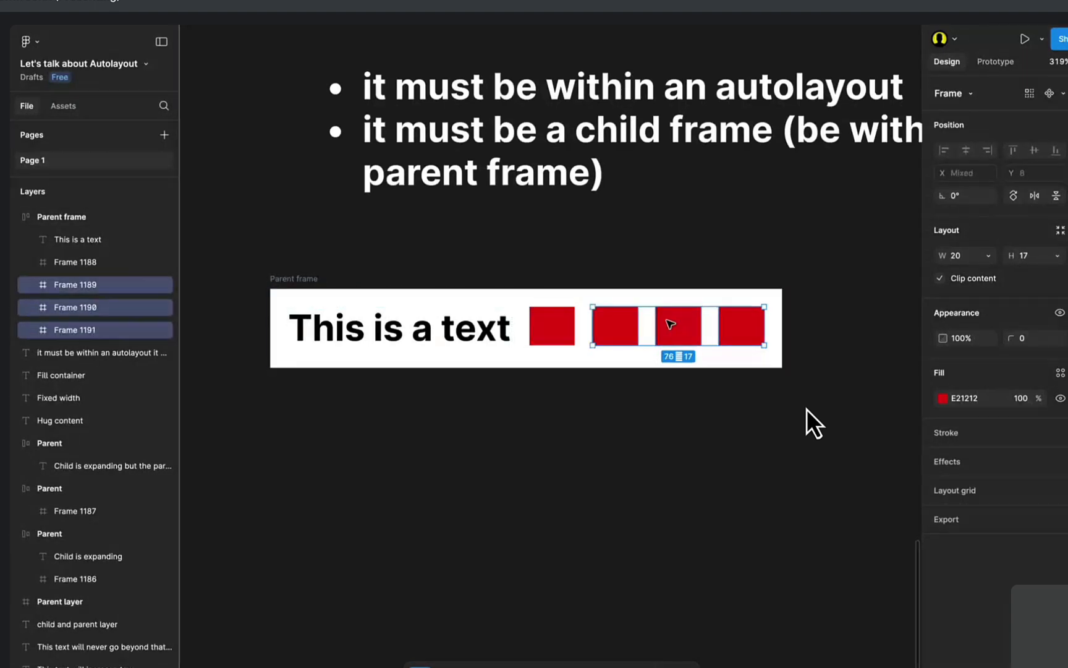
pyautogui.press('Delete')
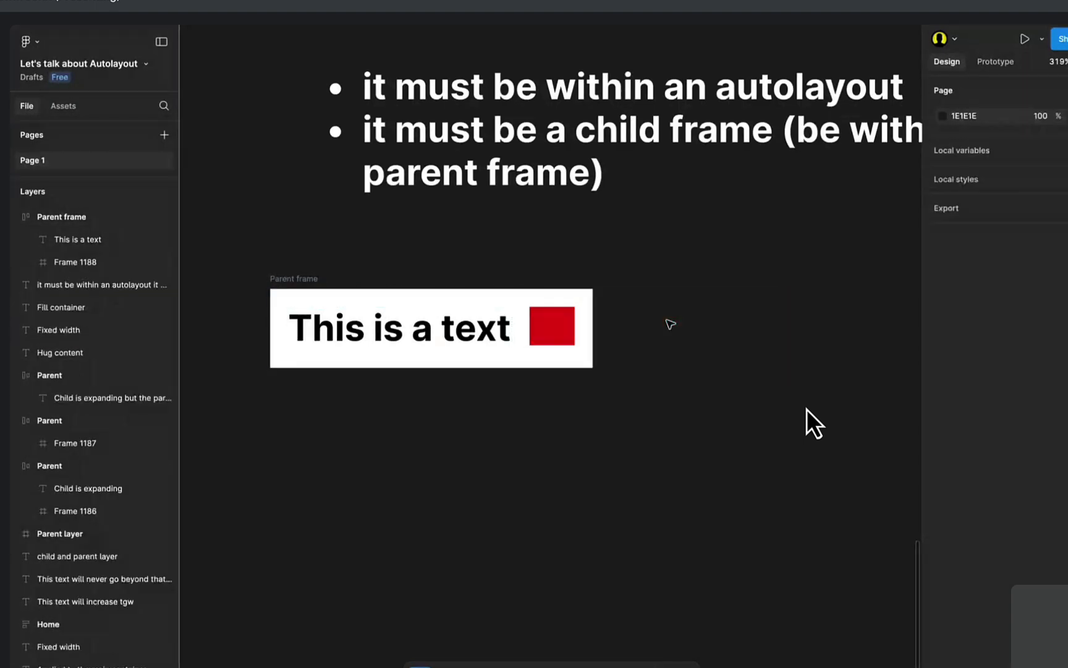
# Shift Parent frame horizontally to X -251 and set its width to a fixed 200.
pyautogui.click(276, 288)
pyautogui.moveTo(277, 288); pyautogui.dragTo(329, 285)
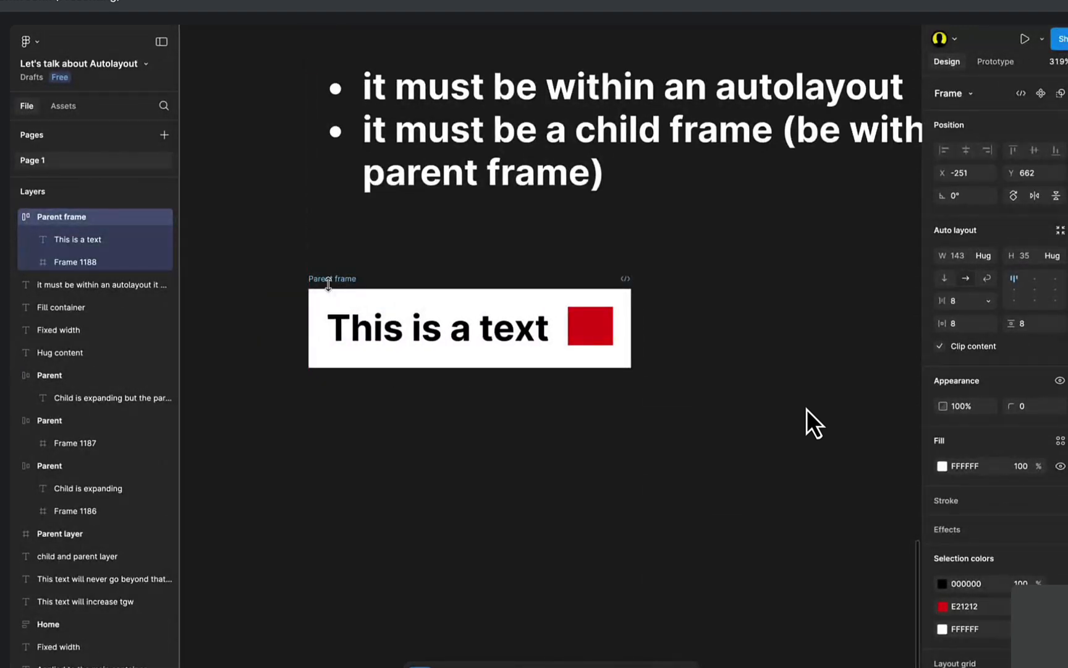
pyautogui.click(969, 262)
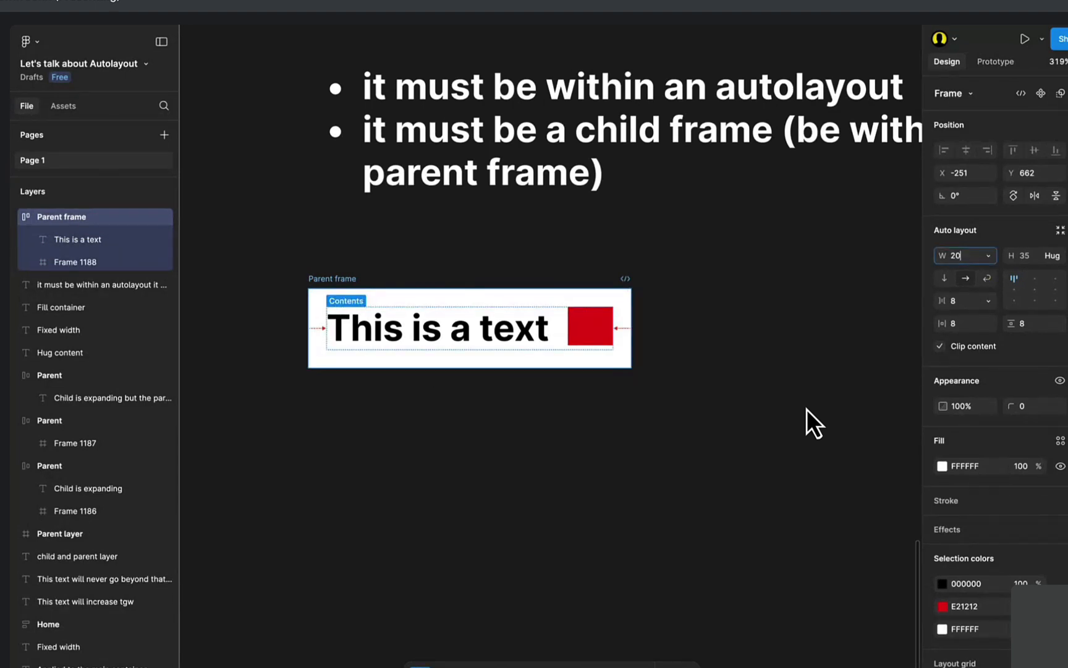
pyautogui.write('200')
pyautogui.press('Return')
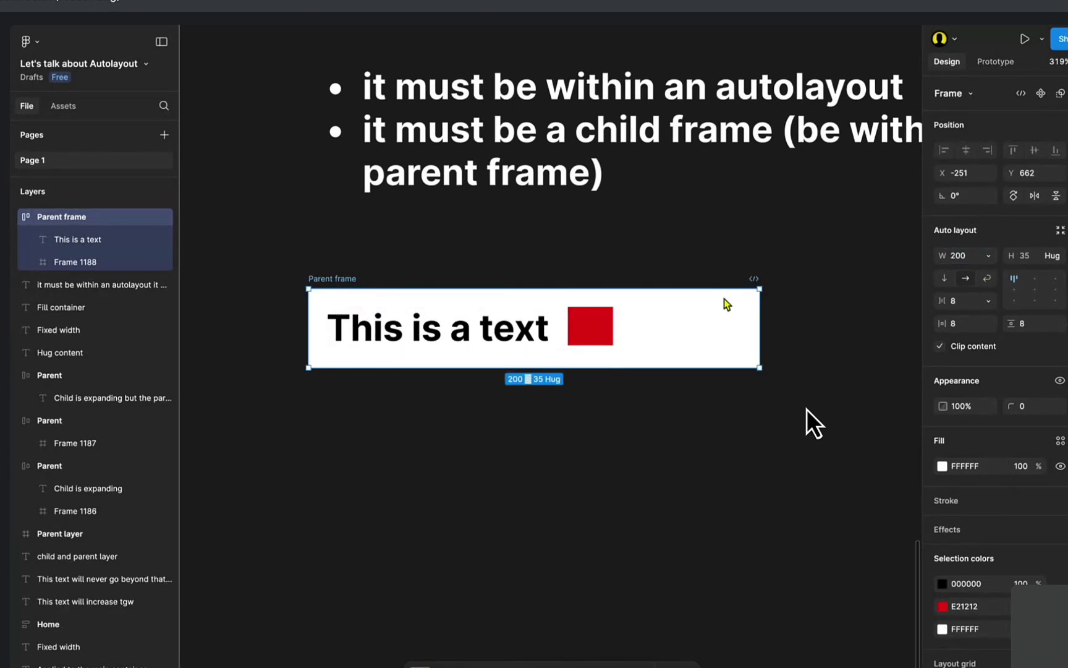
# Duplicate the red child frame three times inside the 200-wide Parent frame.
pyautogui.click(613, 331)
pyautogui.press('super+d')
pyautogui.press('super+d')
pyautogui.press('super+d')
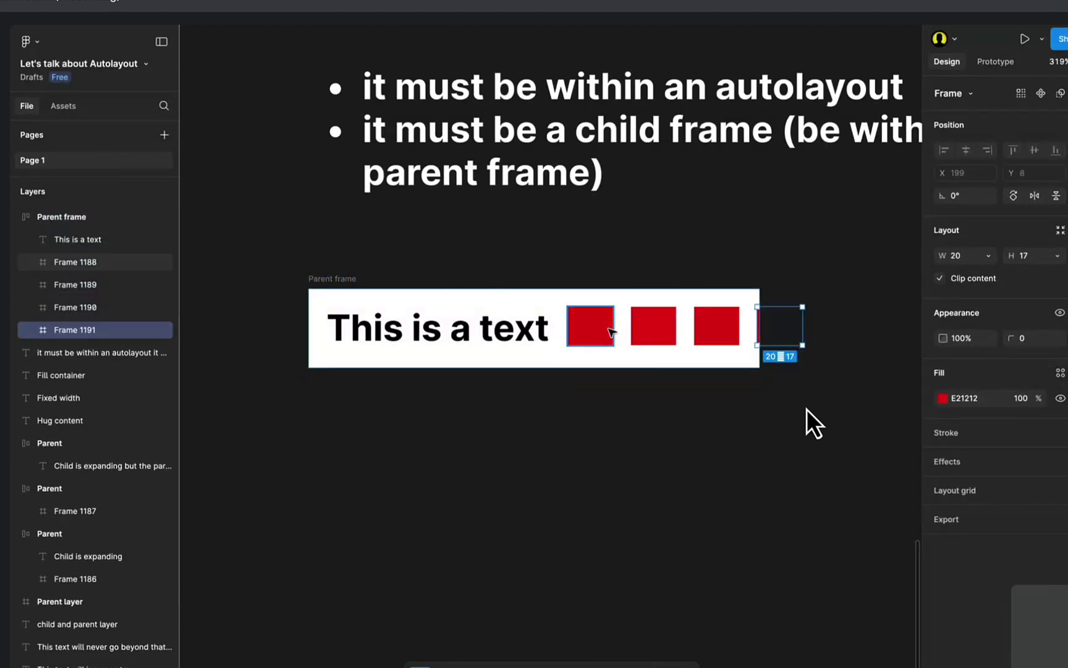
# Duplicate the red child frame once more inside Parent frame and make Parent frame's width hug its content.
pyautogui.press('super+d')
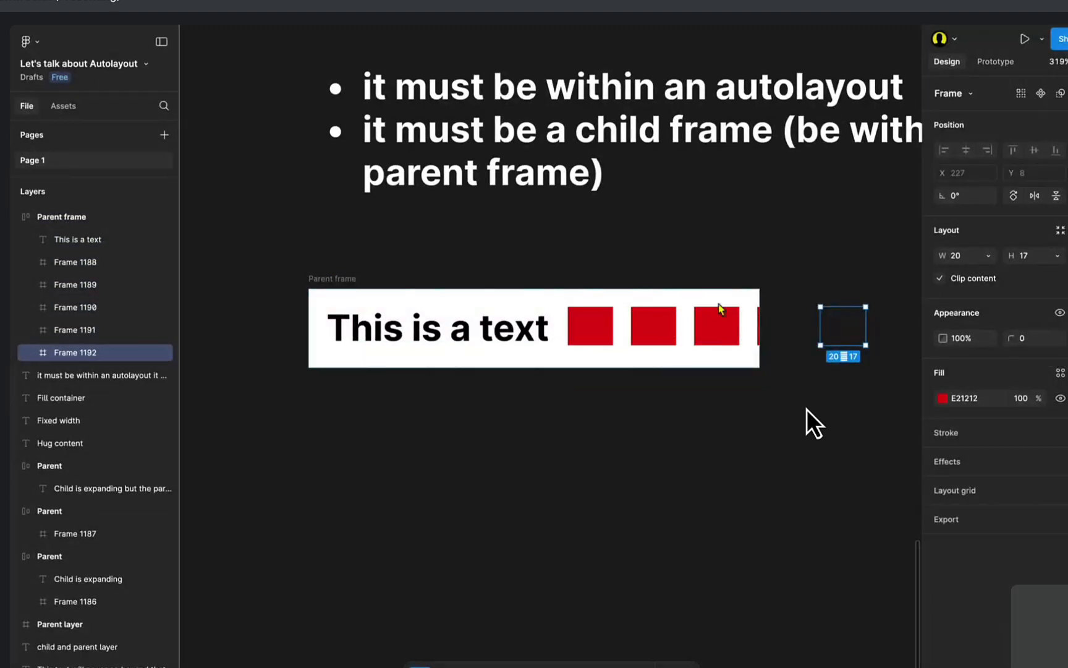
pyautogui.click(335, 282)
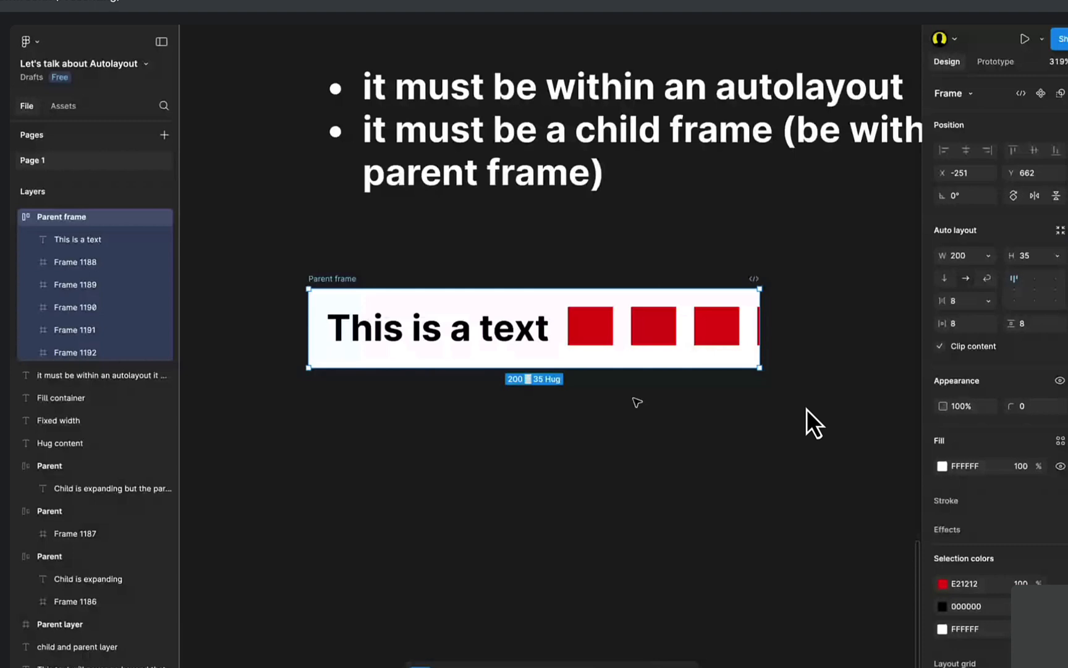
pyautogui.click(258, 239)
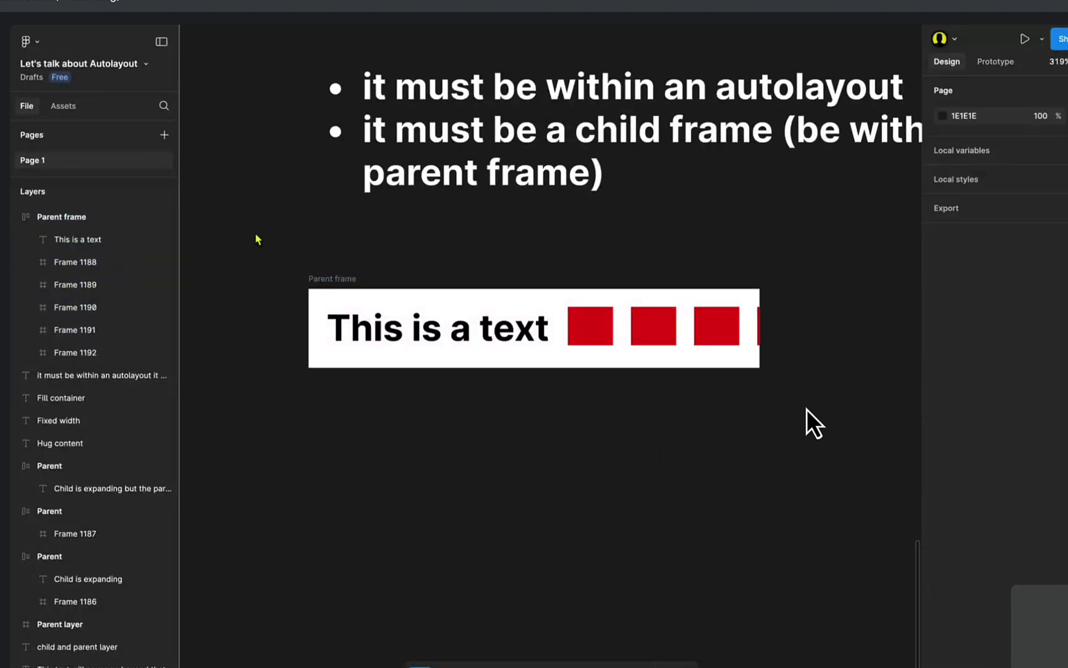
pyautogui.click(307, 282)
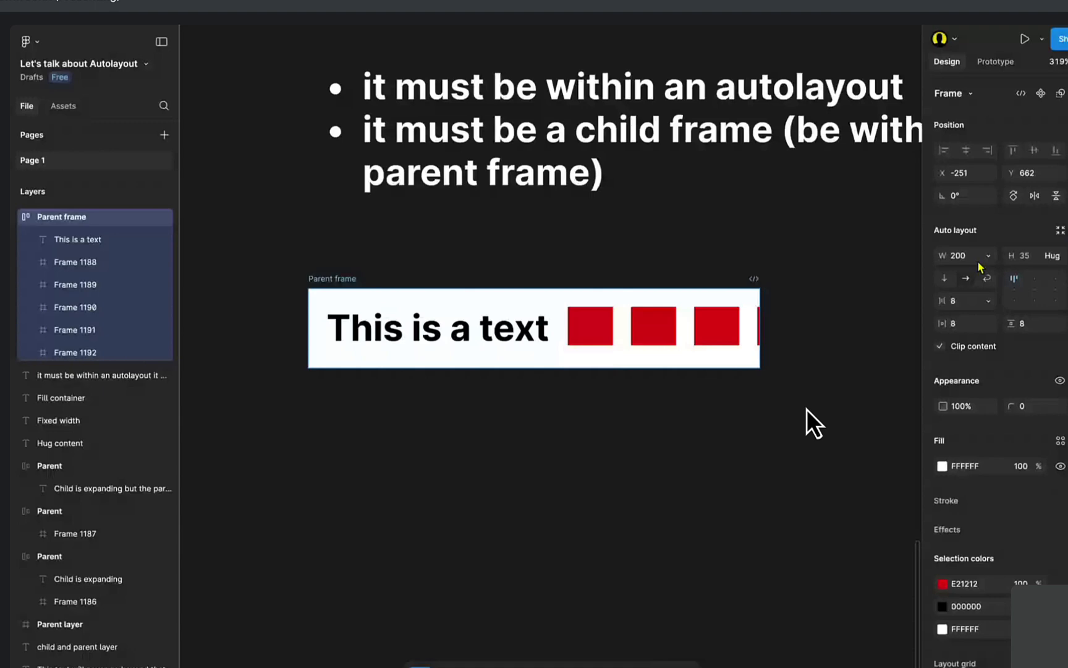
pyautogui.doubleClick(760, 328)
pyautogui.scroll(-2, 298, 271)
pyautogui.scroll(-3, 298, 274)
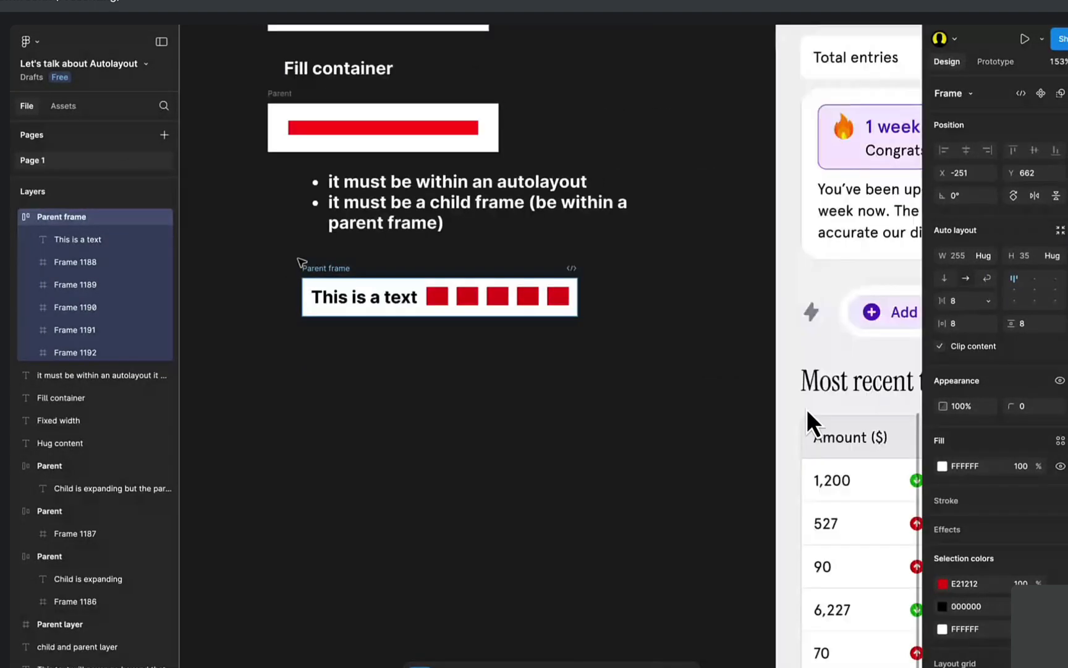
# Delete Parent frame together with its text and red child frames.
pyautogui.click(299, 263)
pyautogui.scroll(4, 300, 263)
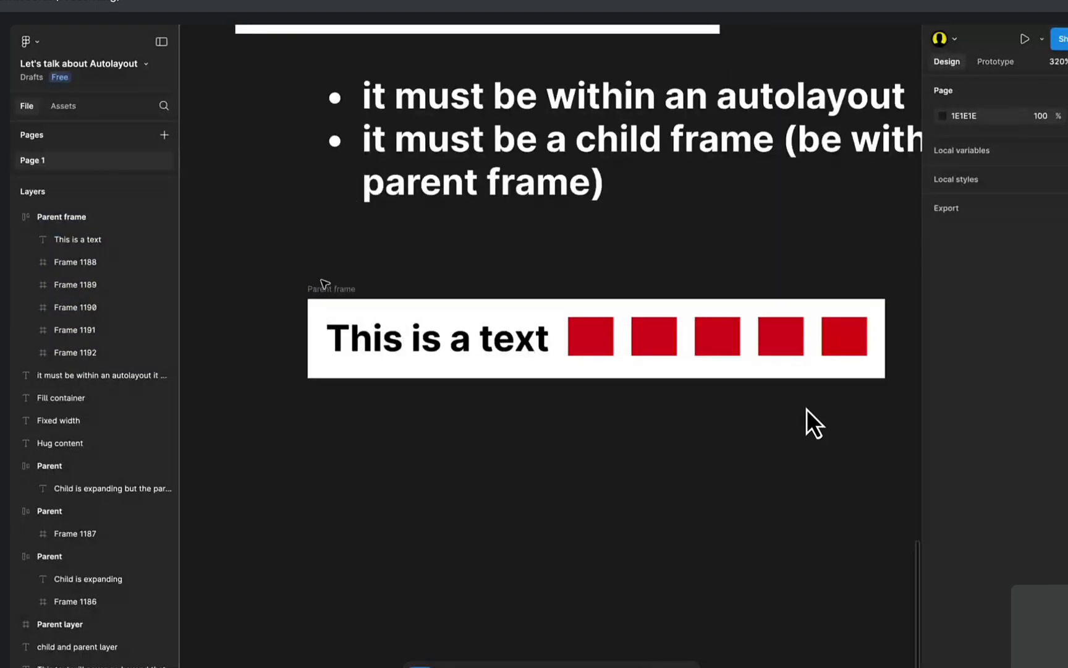
pyautogui.click(321, 288)
pyautogui.press('Delete')
# Review the Hug content, Fixed width and Fill container examples on the canvas.
pyautogui.scroll(12, 316, 288)
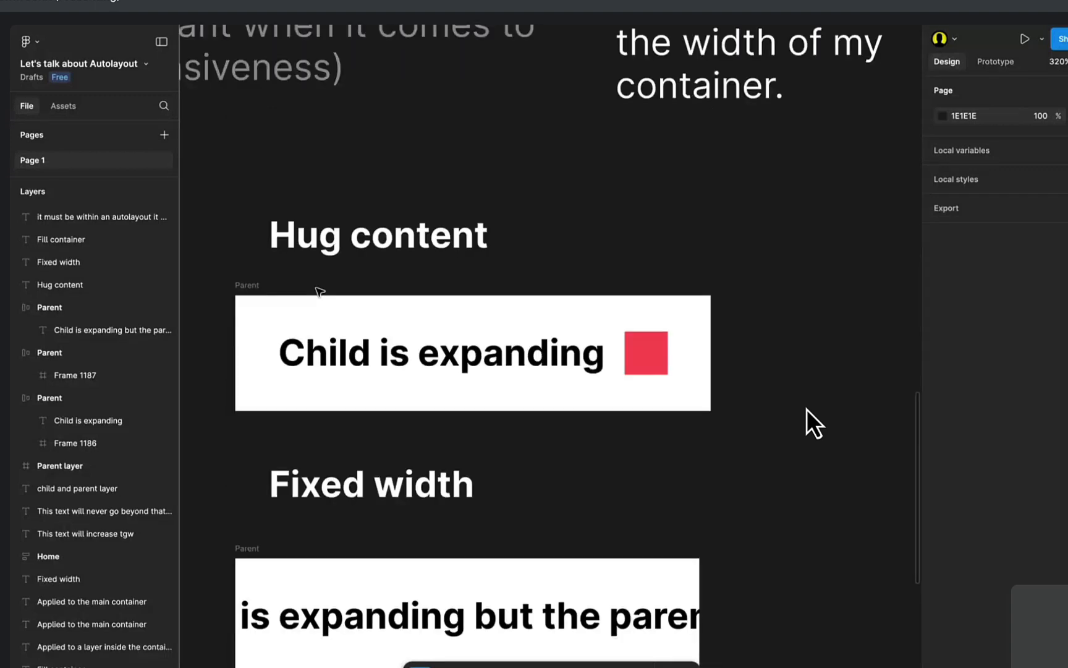
pyautogui.scroll(-8, 322, 290)
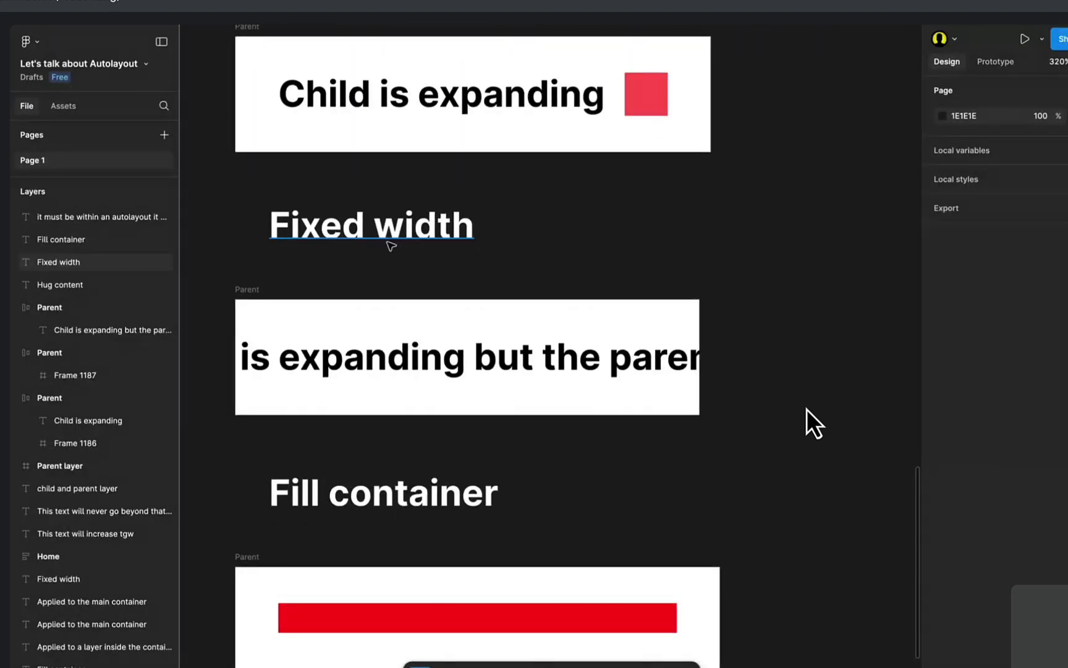
pyautogui.scroll(-10, 806, 409)
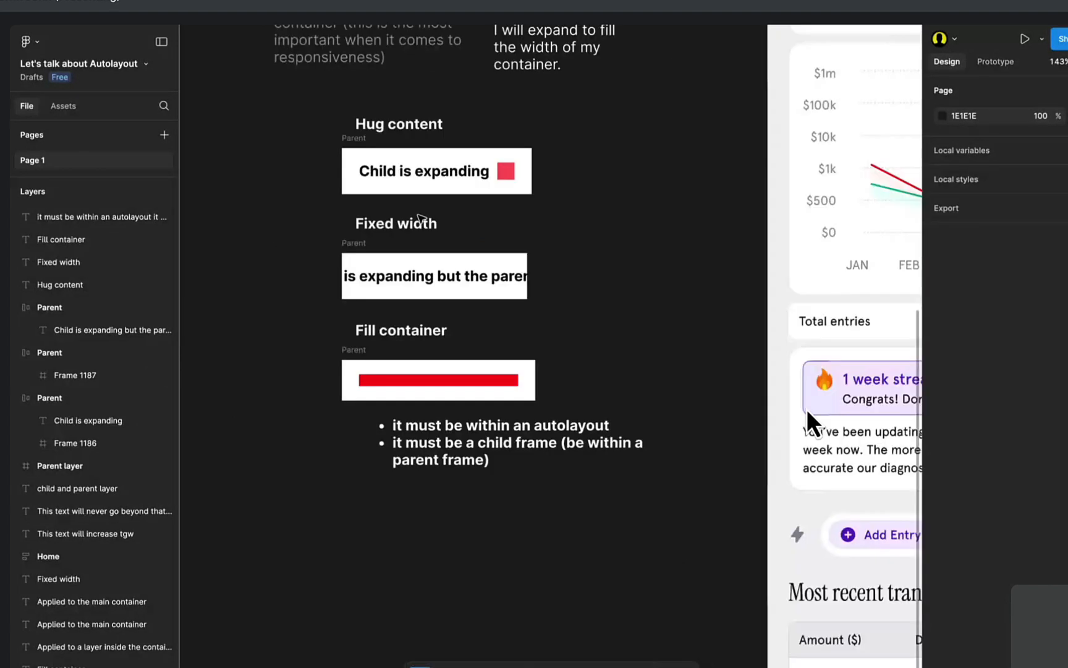
pyautogui.scroll(4, 421, 219)
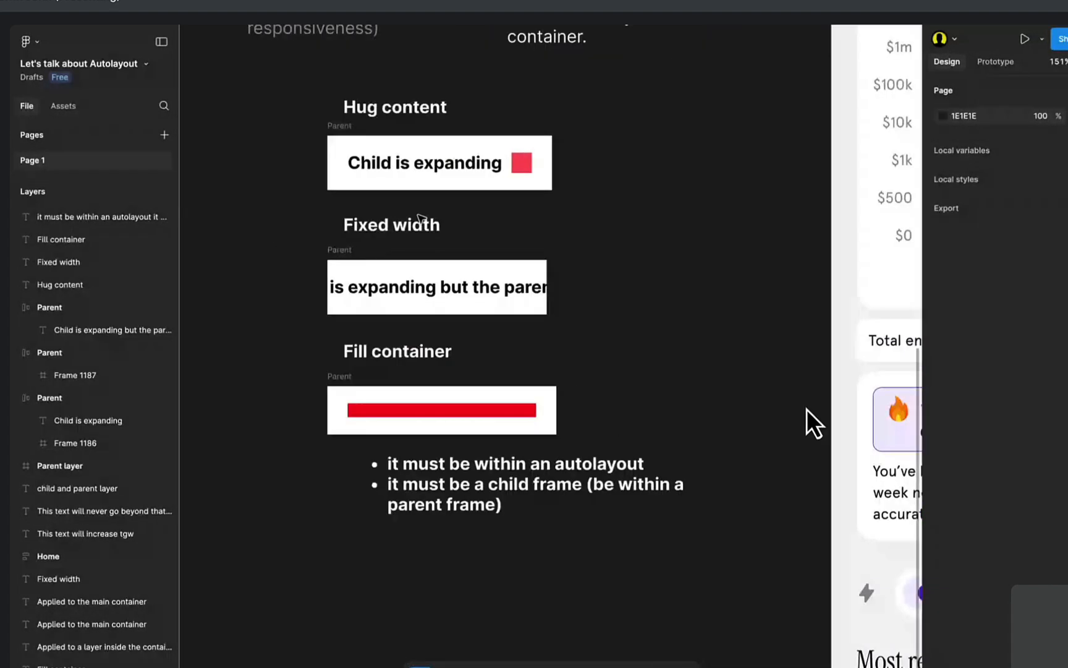
pyautogui.scroll(3, 420, 219)
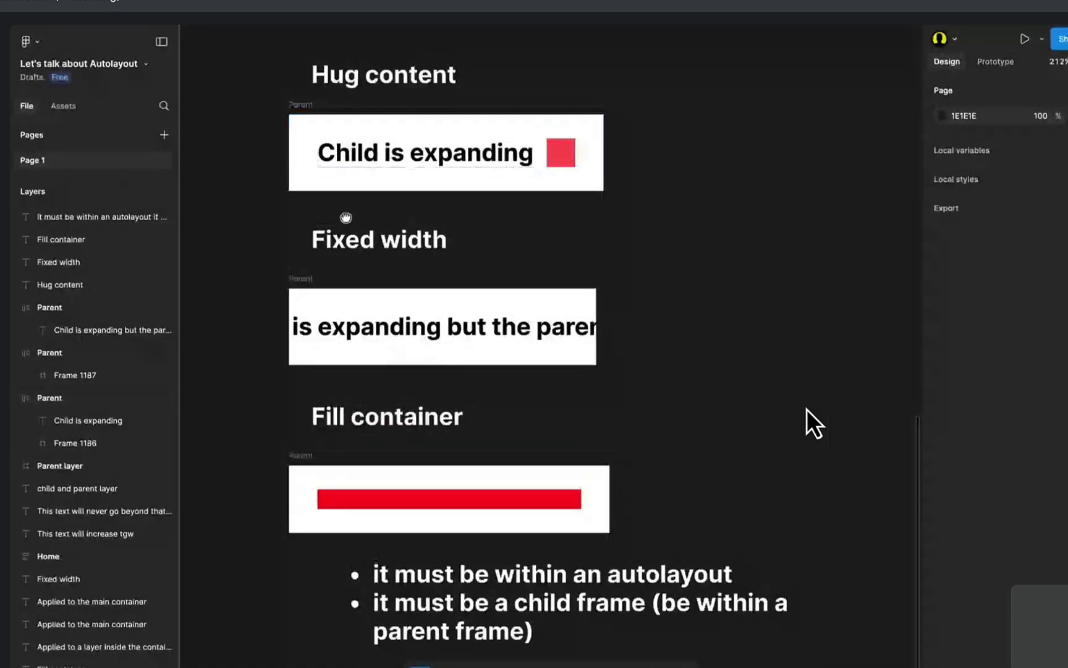
pyautogui.scroll(2, 346, 217)
# Select the Parent frame under the Hug content heading and choose Hug contents for its width.
pyautogui.click(306, 174)
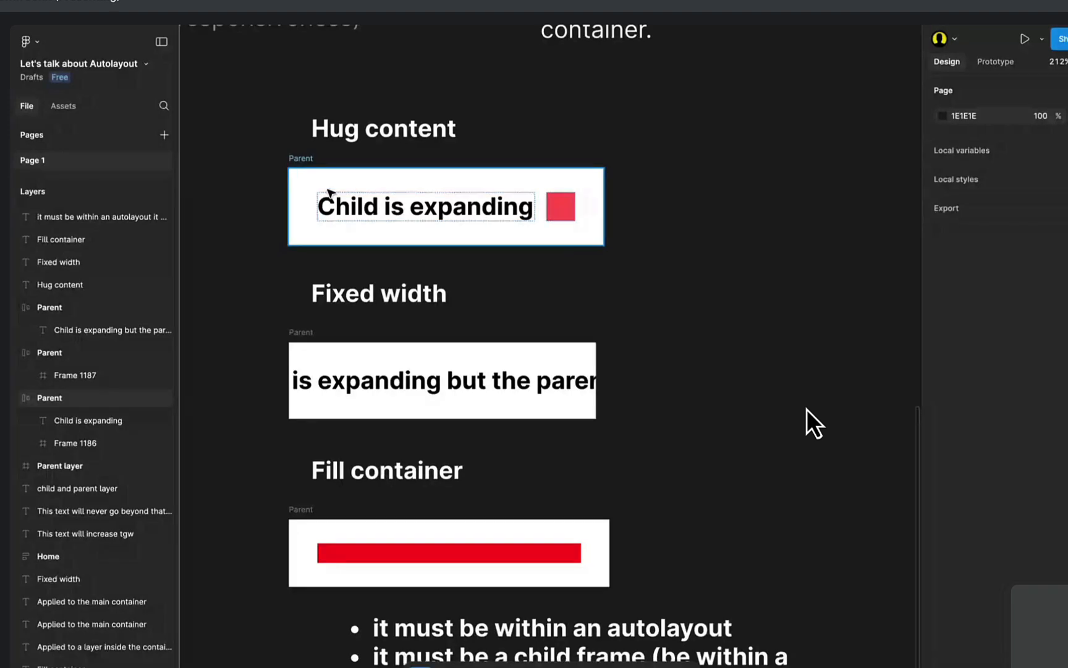
pyautogui.scroll(2, 329, 193)
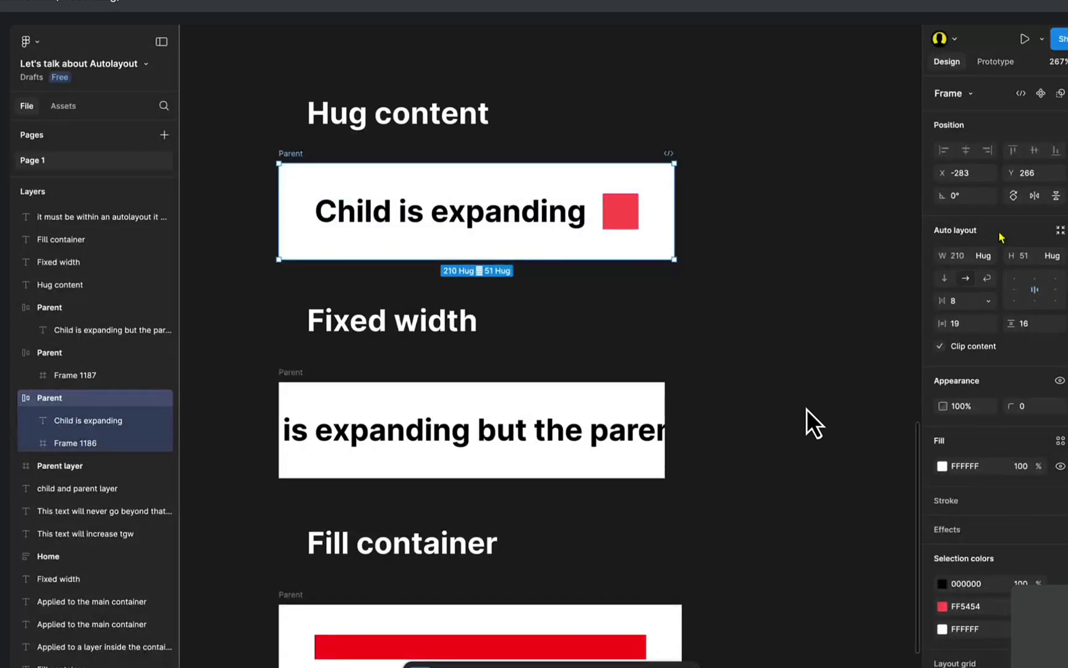
pyautogui.moveTo(580, 224); pyautogui.dragTo(536, 235)
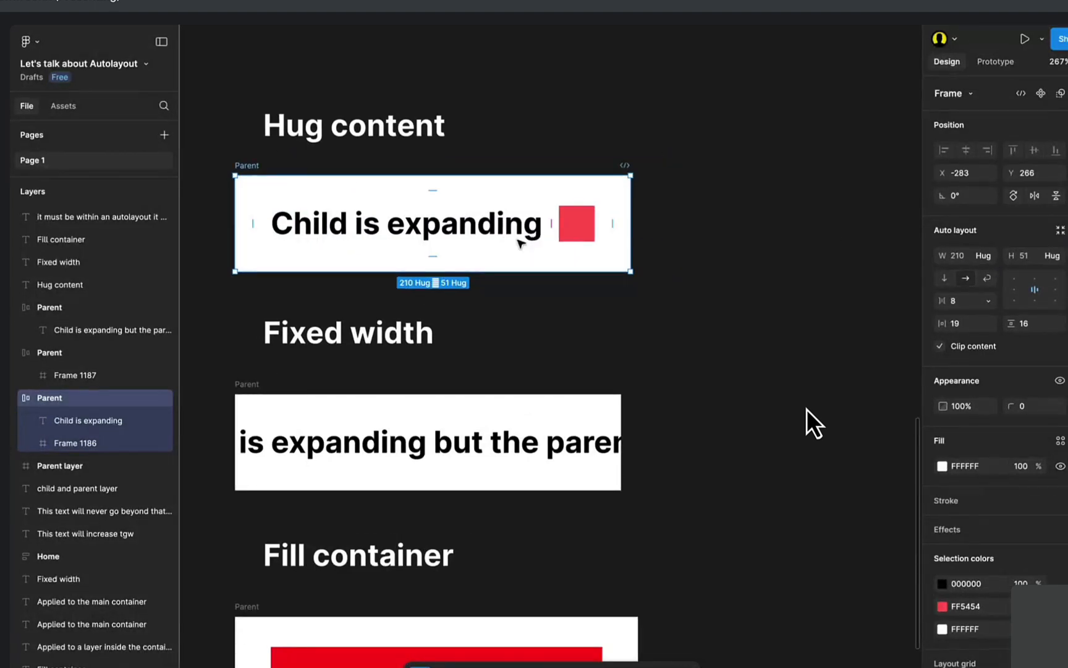
pyautogui.click(990, 259)
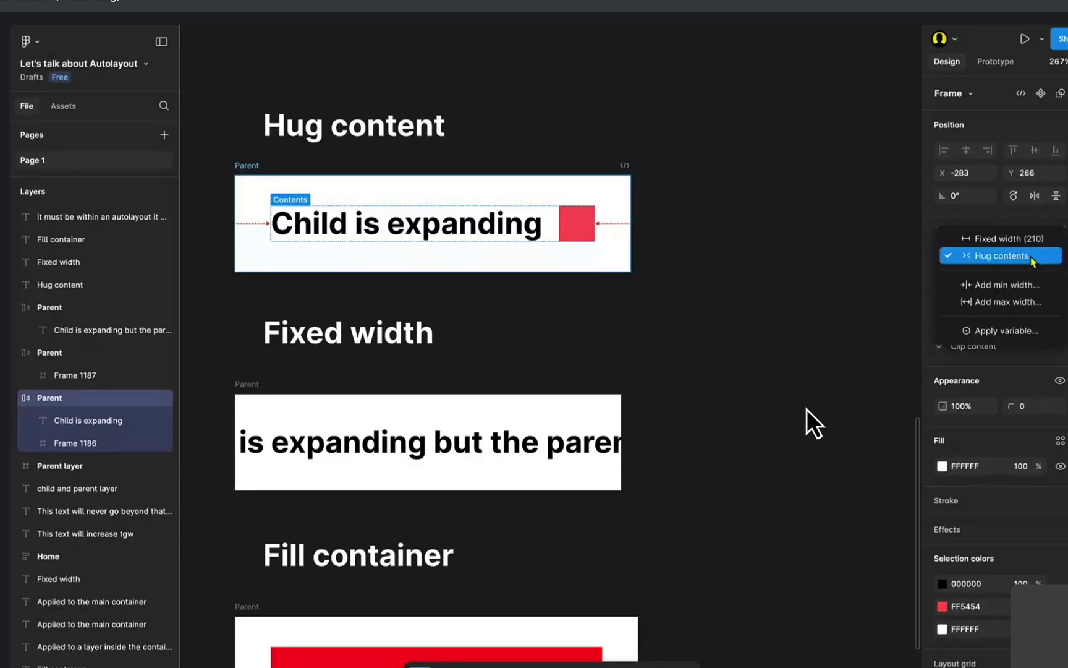
pyautogui.click(1002, 255)
# Move the Hug content example's Parent frame horizontally to X -154 and undo the move.
pyautogui.moveTo(249, 179); pyautogui.dragTo(491, 180)
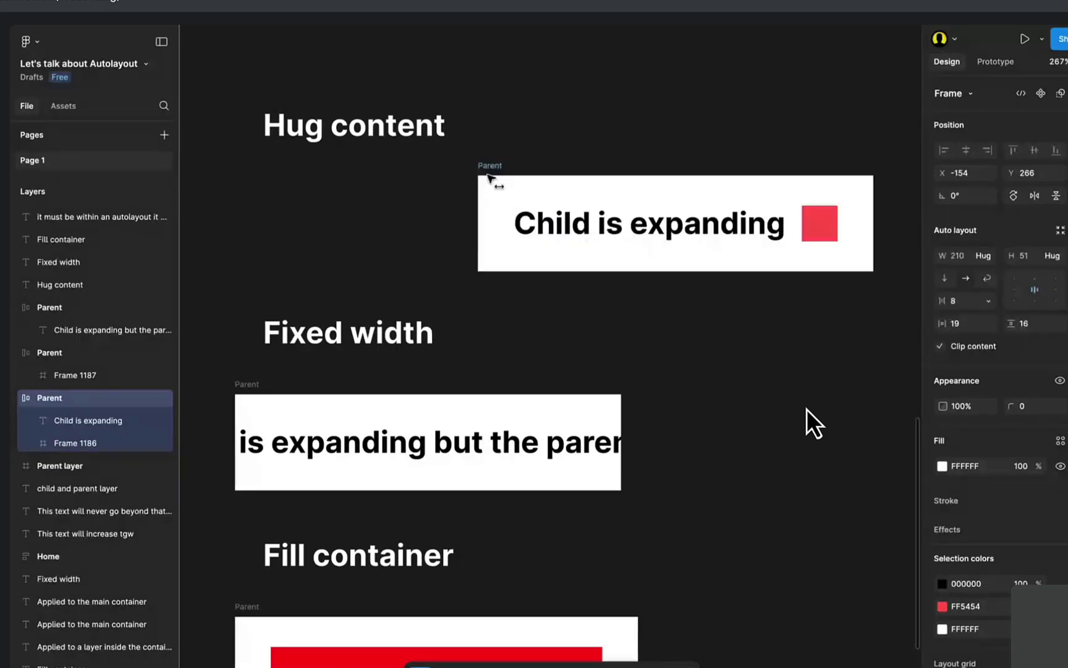
pyautogui.hotkey('ctrl', 'z')
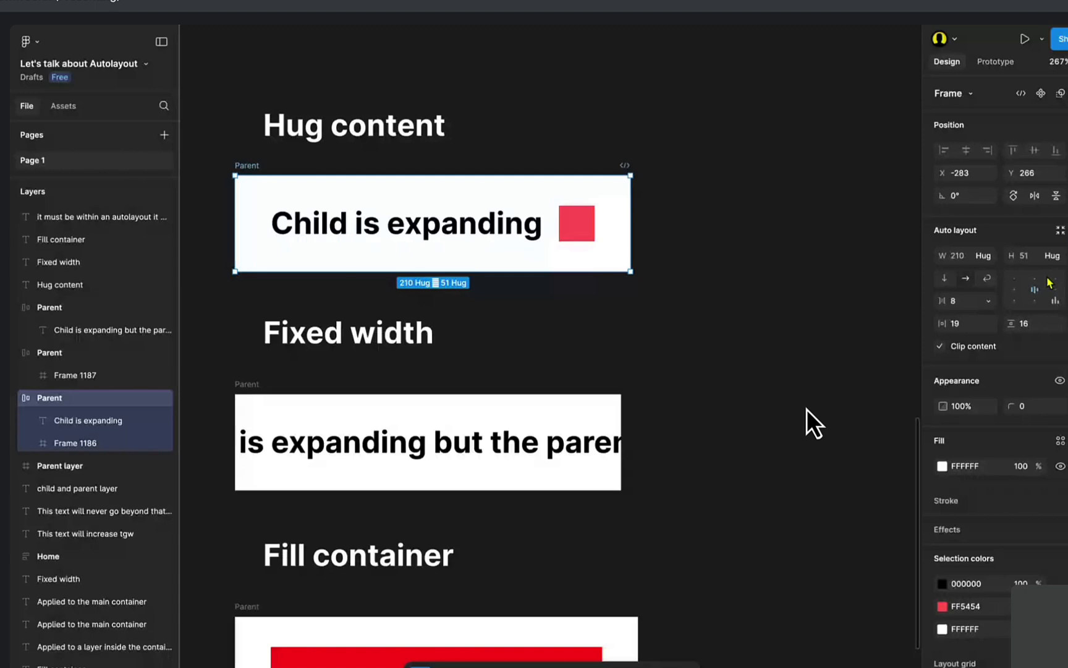
# Sketch a white downward arrow with the Pencil beside the Hug content and Fixed width examples, and undo its strokes.
pyautogui.hotkey('shift', 'p')
pyautogui.moveTo(686, 162); pyautogui.dragTo(696, 395)
pyautogui.moveTo(668, 448)
pyautogui.mouseDown()
pyautogui.moveTo(675, 391)
pyautogui.moveTo(696, 439)
pyautogui.mouseUp()
pyautogui.hotkey('ctrl', 'z')
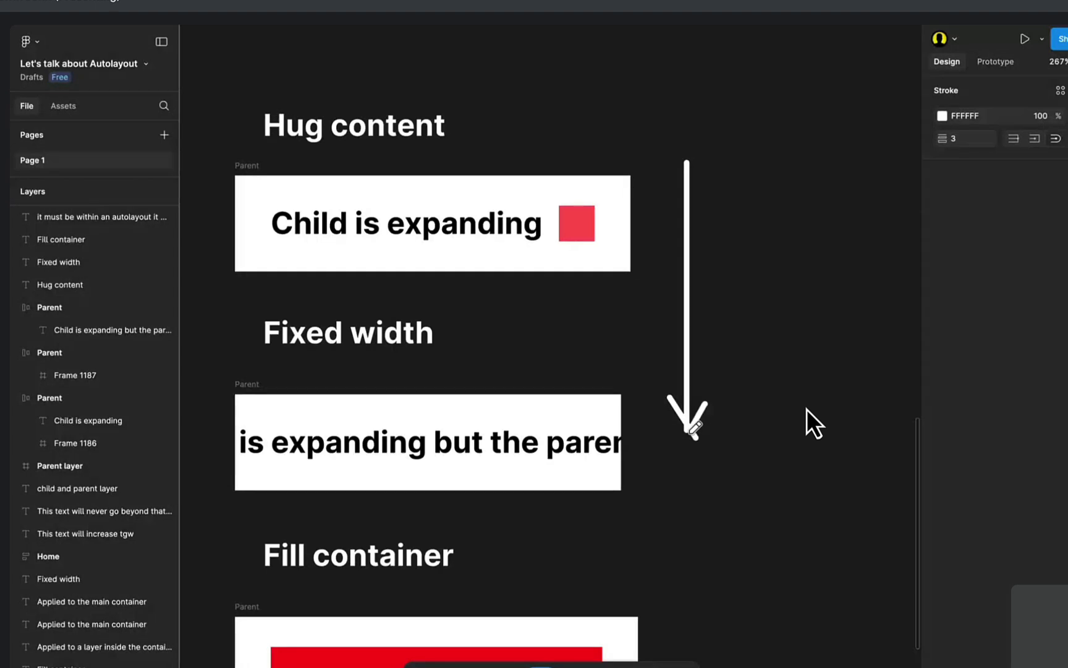
pyautogui.hotkey('ctrl', 'z')
pyautogui.hotkey('ctrl', 'z')
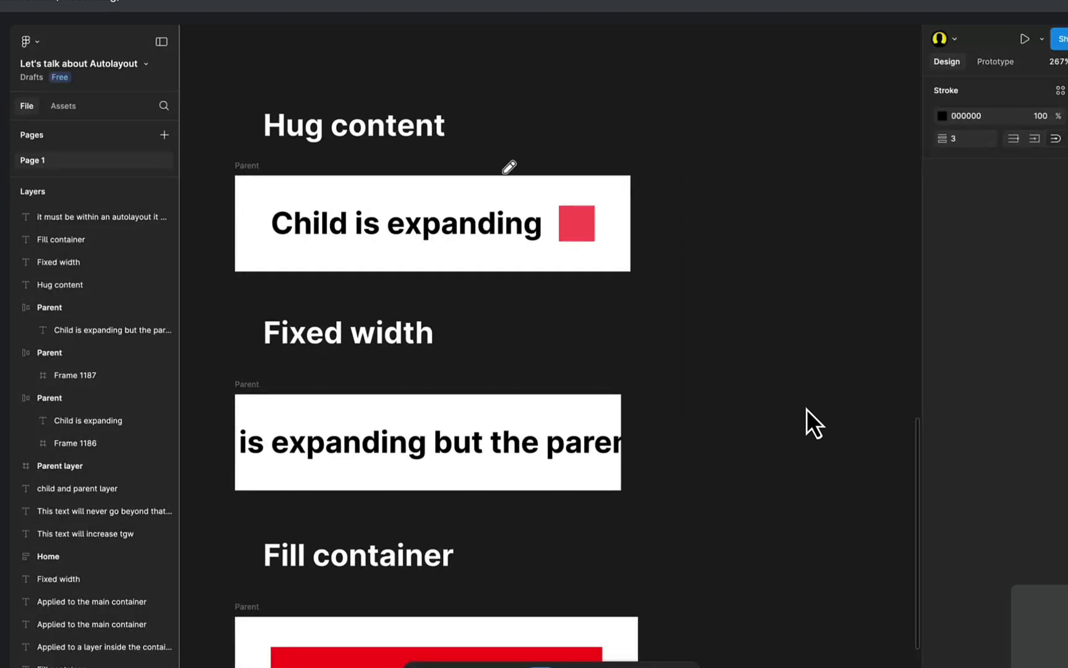
pyautogui.scroll(3, 399, 215)
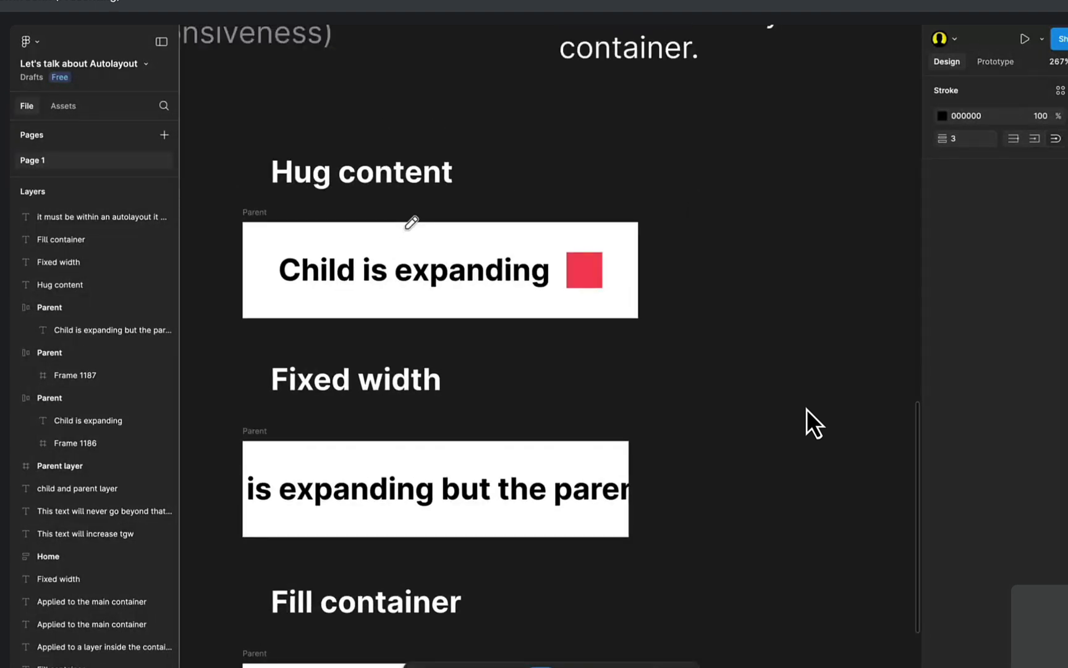
pyautogui.press('Escape')
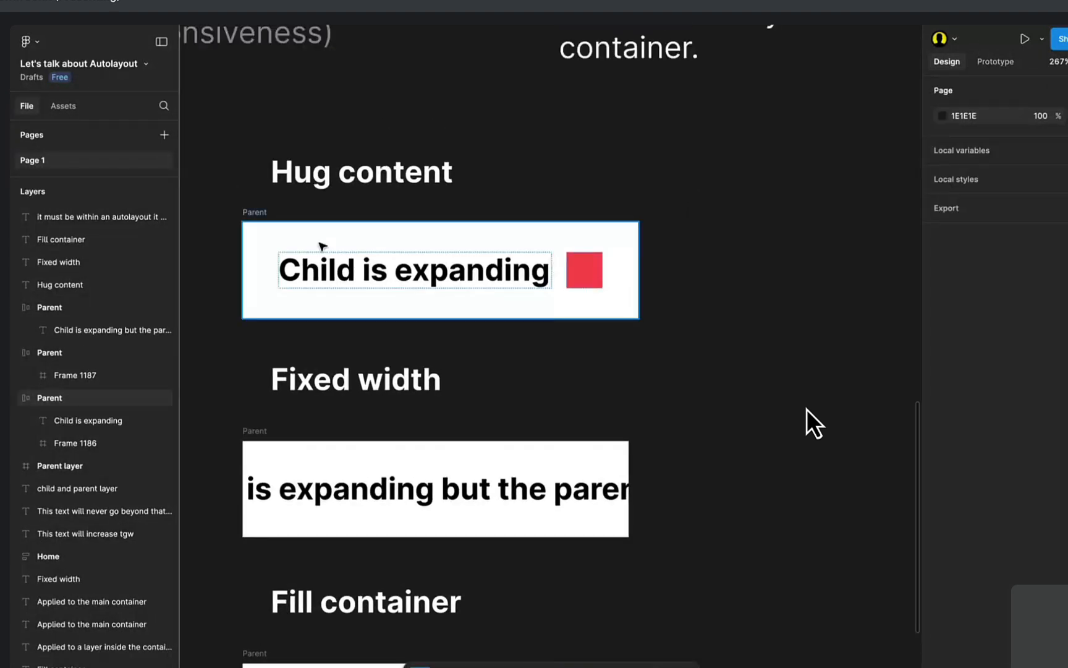
# Duplicate the Hug content example's Parent frame into the empty canvas area to its left, at X -532, Y 310.
pyautogui.click(240, 216)
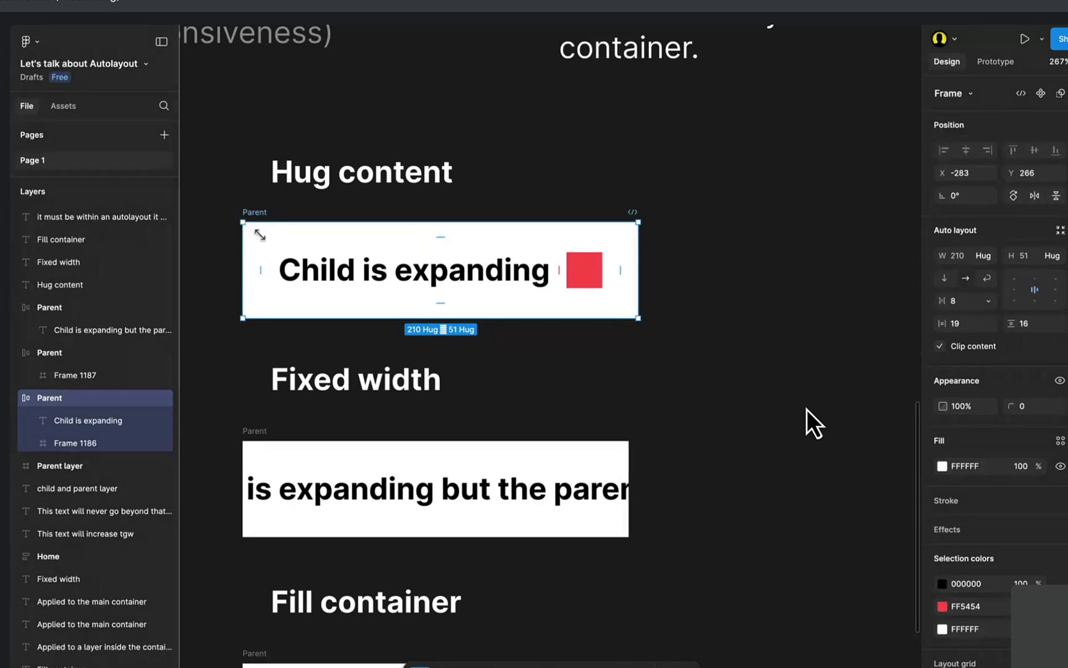
pyautogui.hscroll(5, 260, 235)
pyautogui.scroll(1, 259, 235)
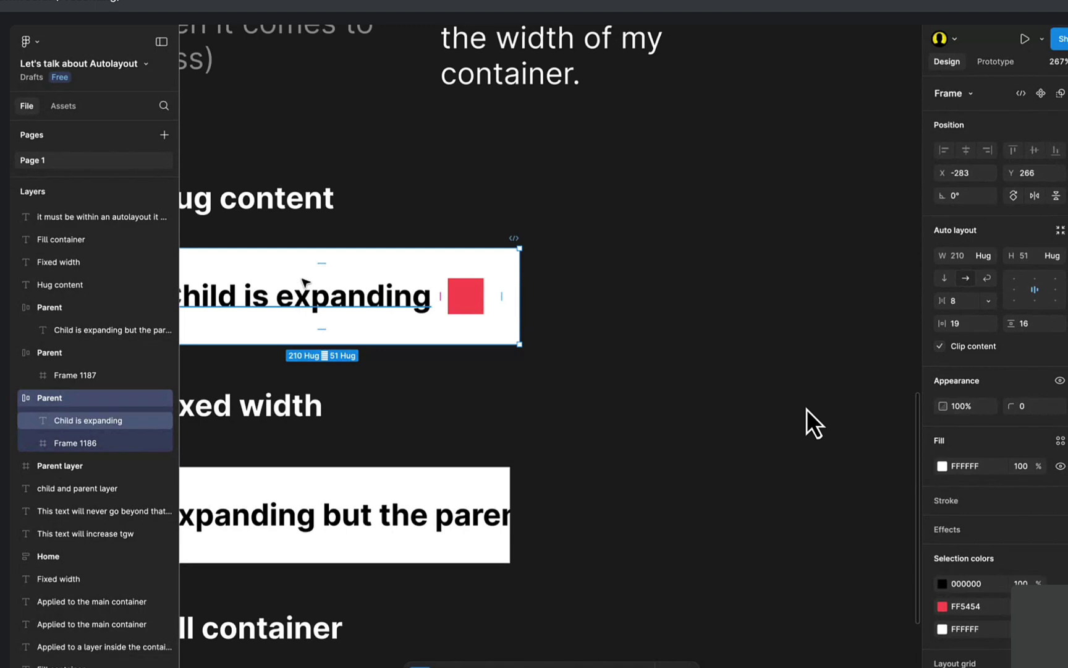
pyautogui.hscroll(-10, 305, 282)
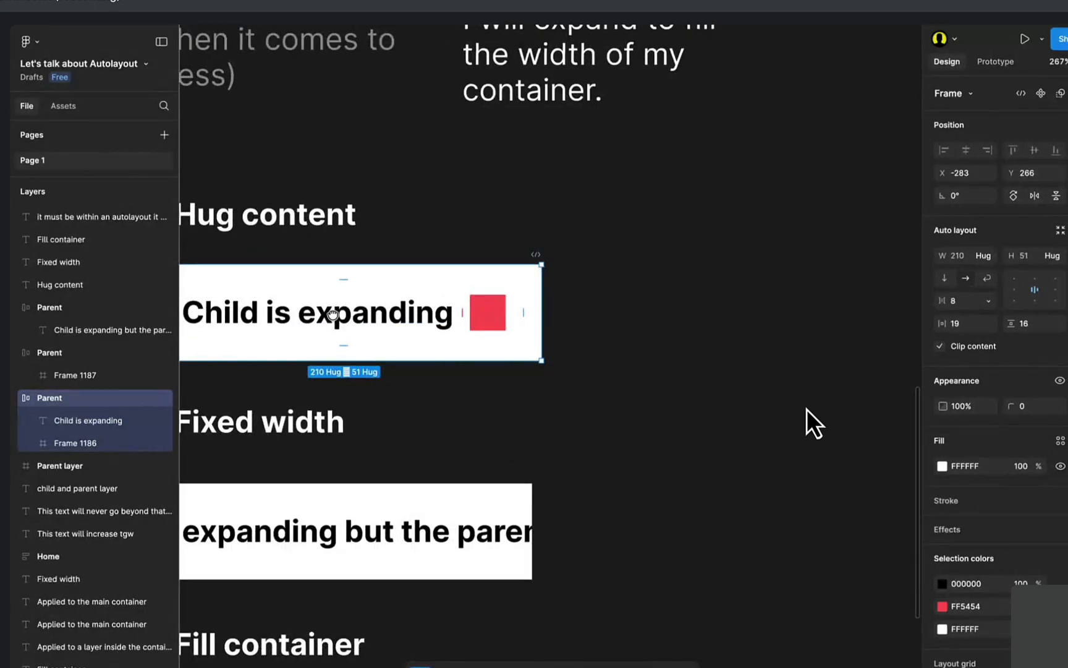
pyautogui.scroll(-2, 341, 313)
pyautogui.hscroll(-12, 807, 409)
pyautogui.scroll(-2, 807, 409)
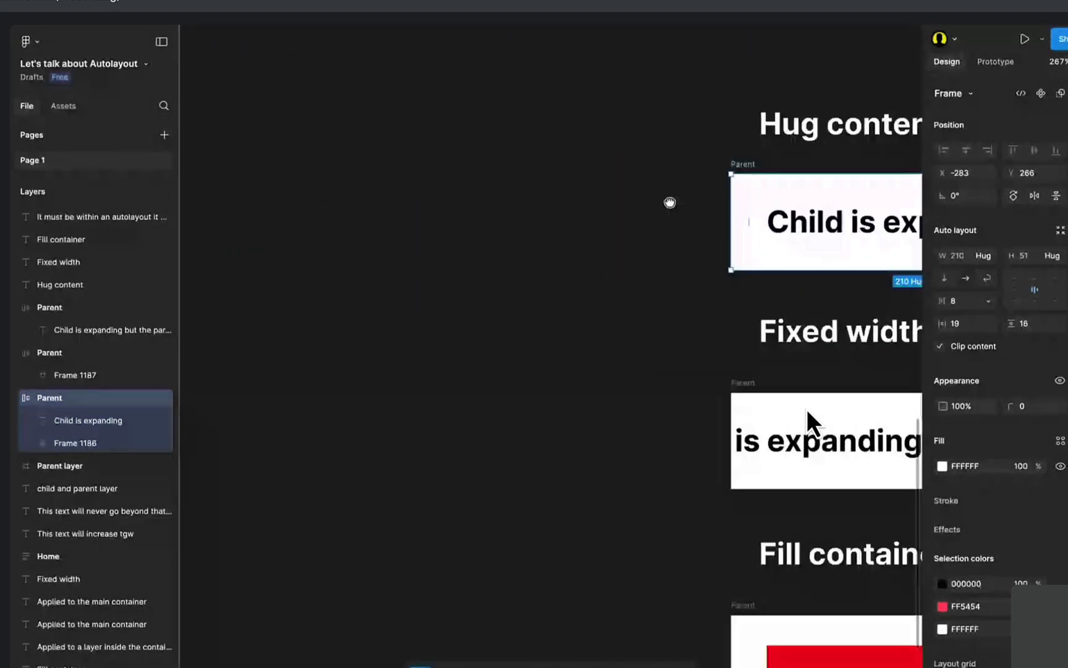
pyautogui.moveTo(746, 225); pyautogui.dragTo(301, 307)
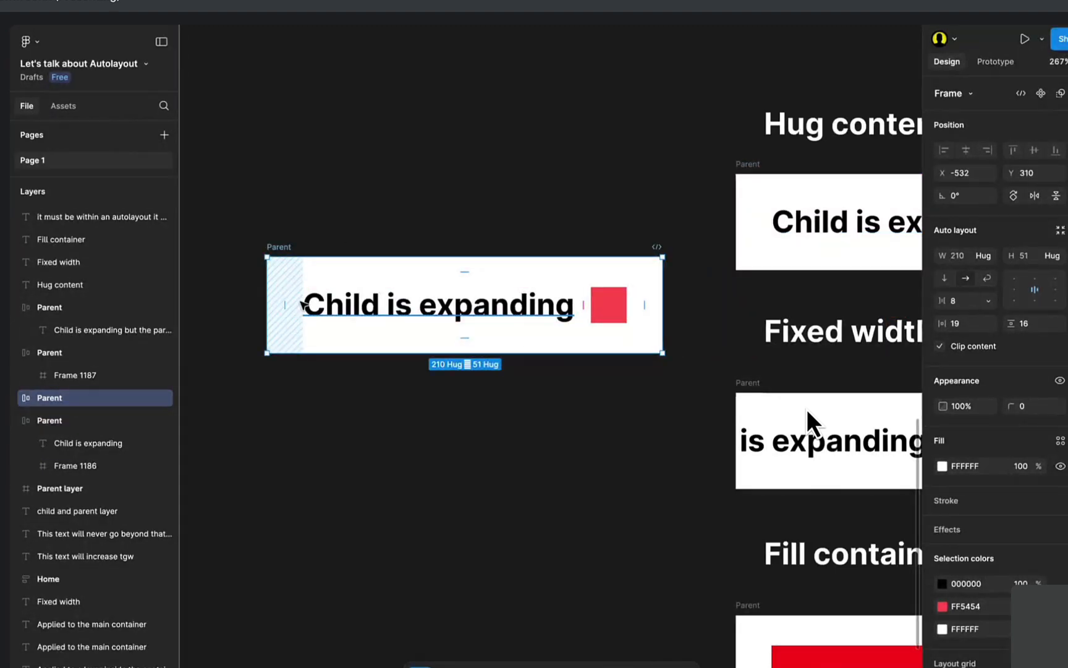
# Sketch a white horizontal arrow pointing right above the duplicated Parent frame with the Pencil, and undo its strokes.
pyautogui.moveTo(290, 200); pyautogui.dragTo(610, 210)
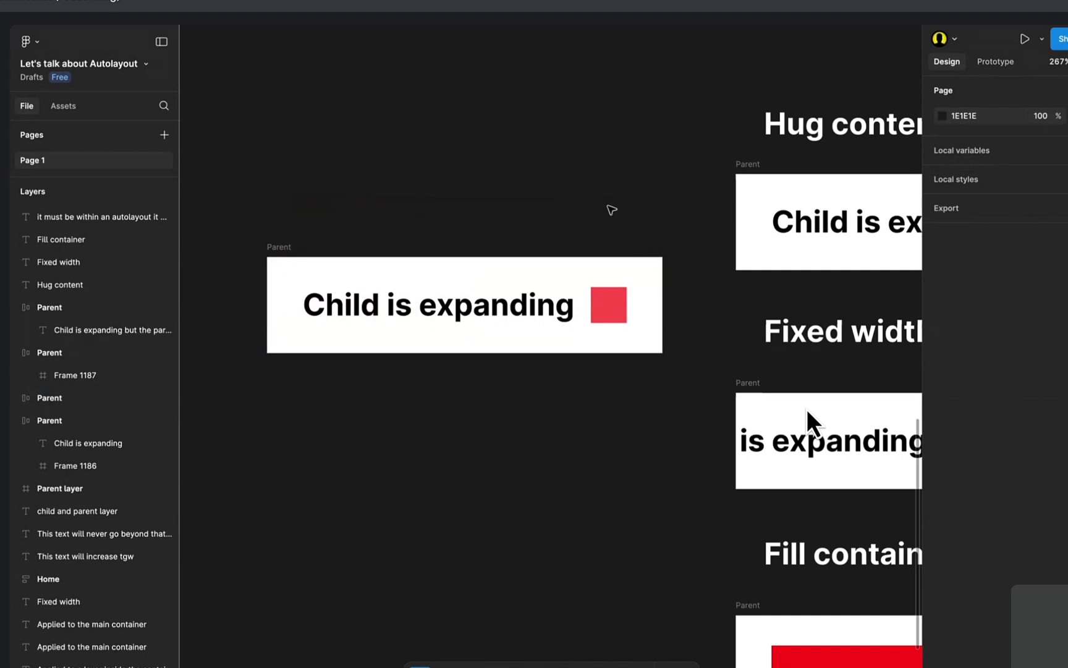
pyautogui.hotkey('shift', 'p')
pyautogui.moveTo(274, 193); pyautogui.dragTo(747, 194)
pyautogui.moveTo(295, 178)
pyautogui.mouseDown()
pyautogui.moveTo(623, 176)
pyautogui.moveTo(588, 194)
pyautogui.mouseUp()
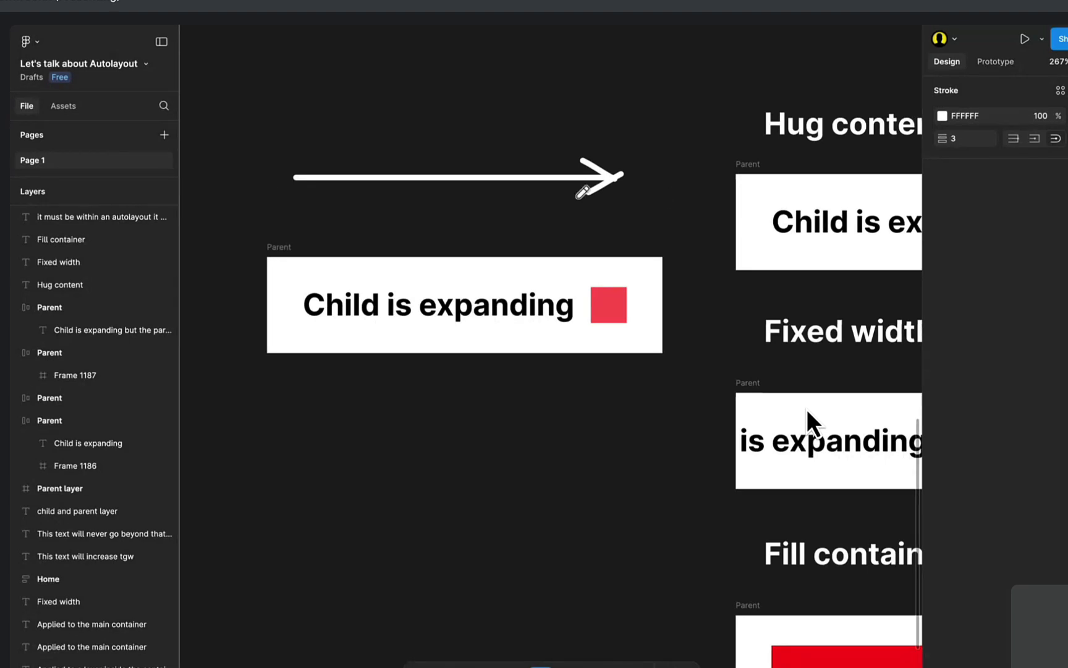
pyautogui.press('super+z')
pyautogui.press('super+z')
pyautogui.press('super+z')
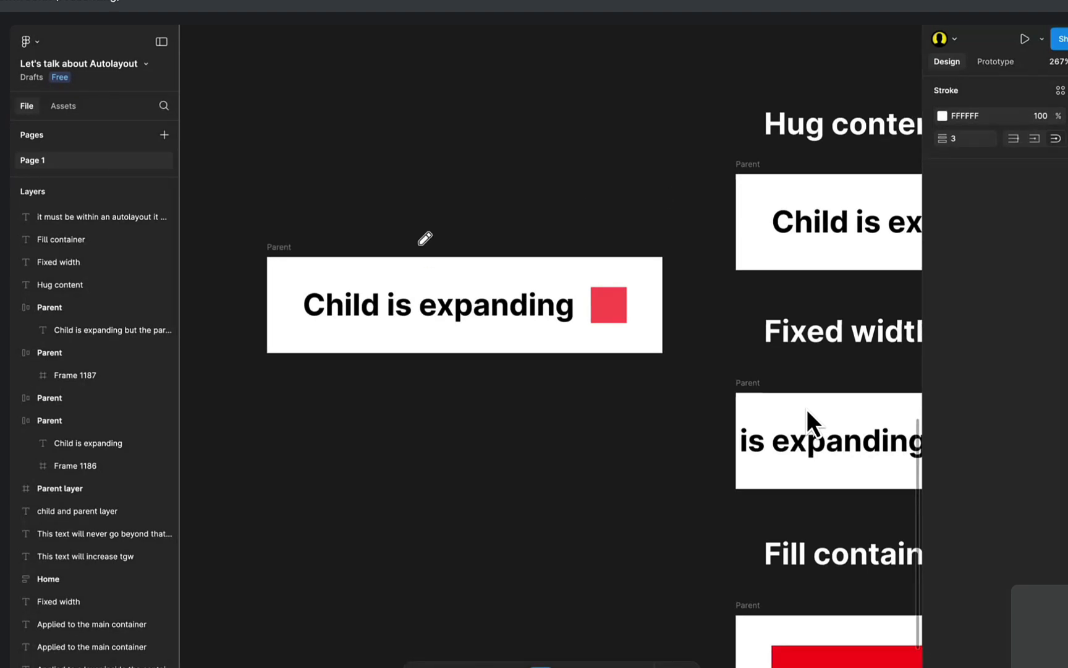
pyautogui.press('Escape')
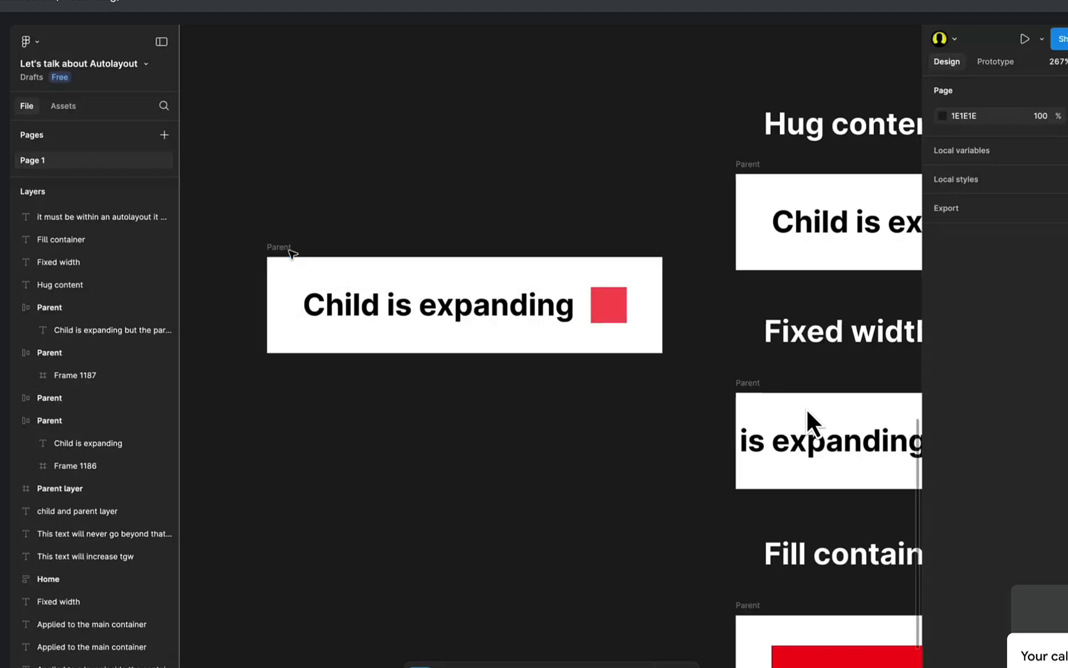
# Switch the duplicated Parent frame's auto layout direction to vertical and select its "Child is expanding" text.
pyautogui.click(289, 249)
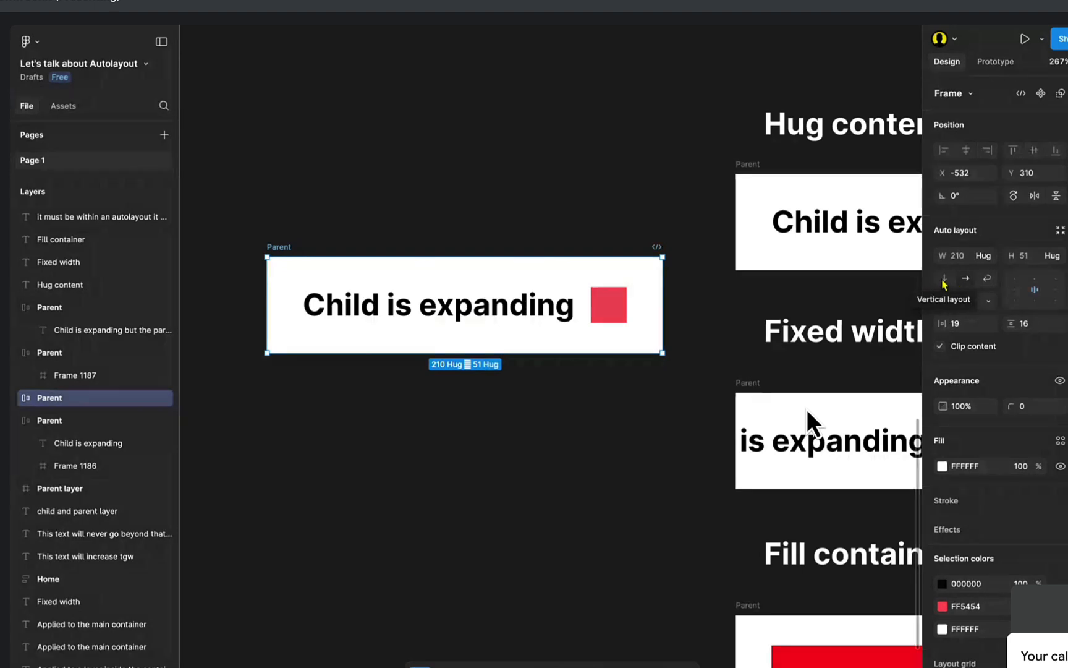
pyautogui.click(944, 281)
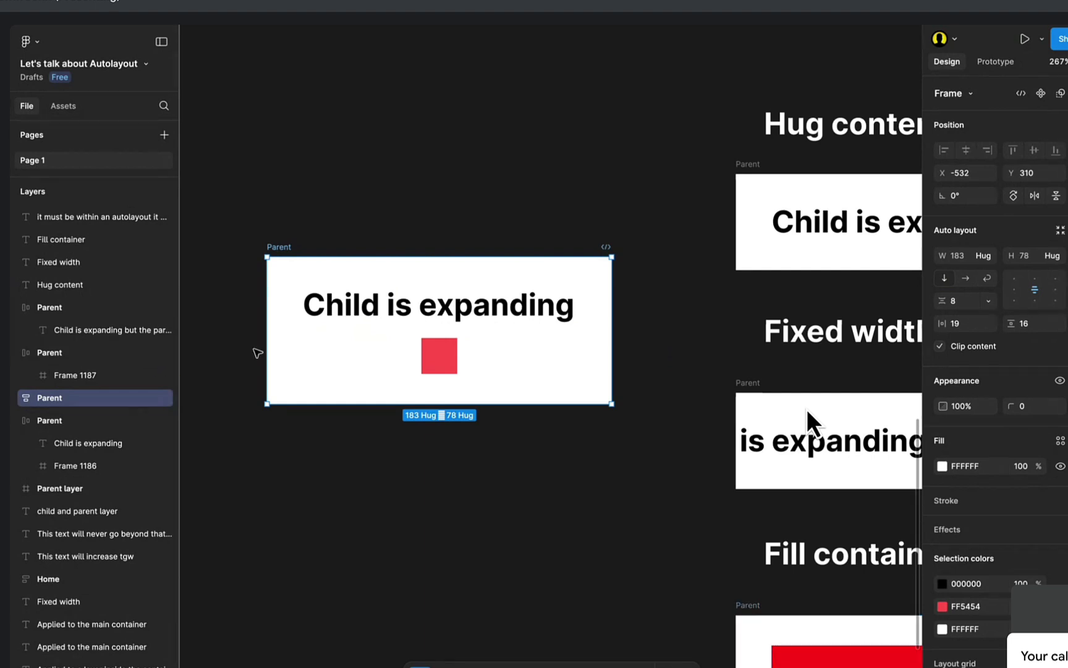
pyautogui.hotkey('ctrl', 'z')
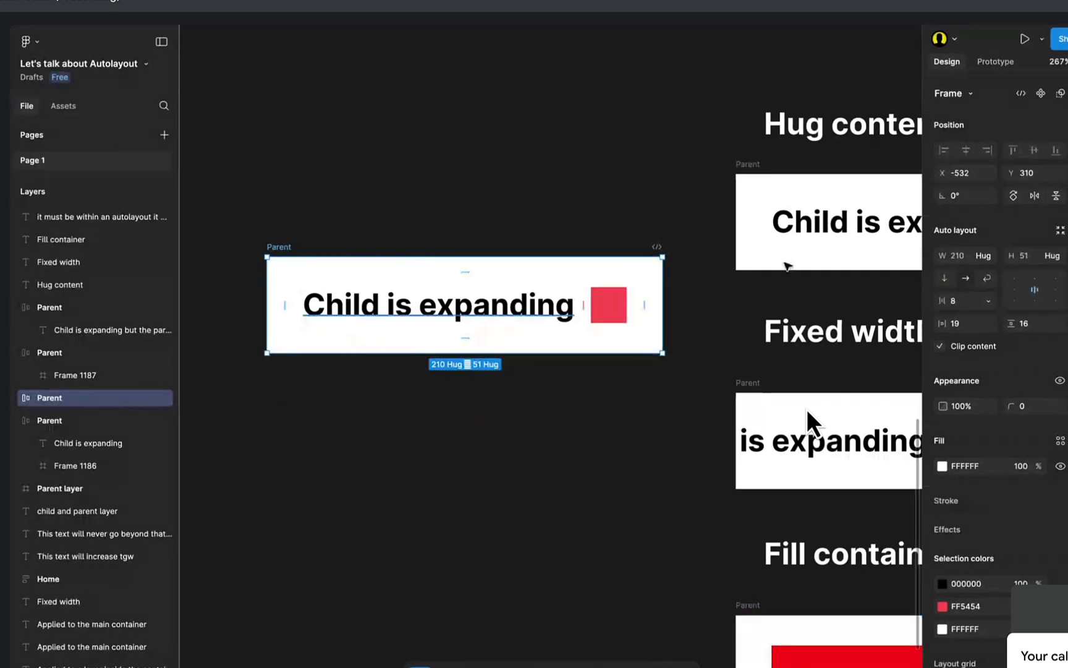
pyautogui.click(954, 282)
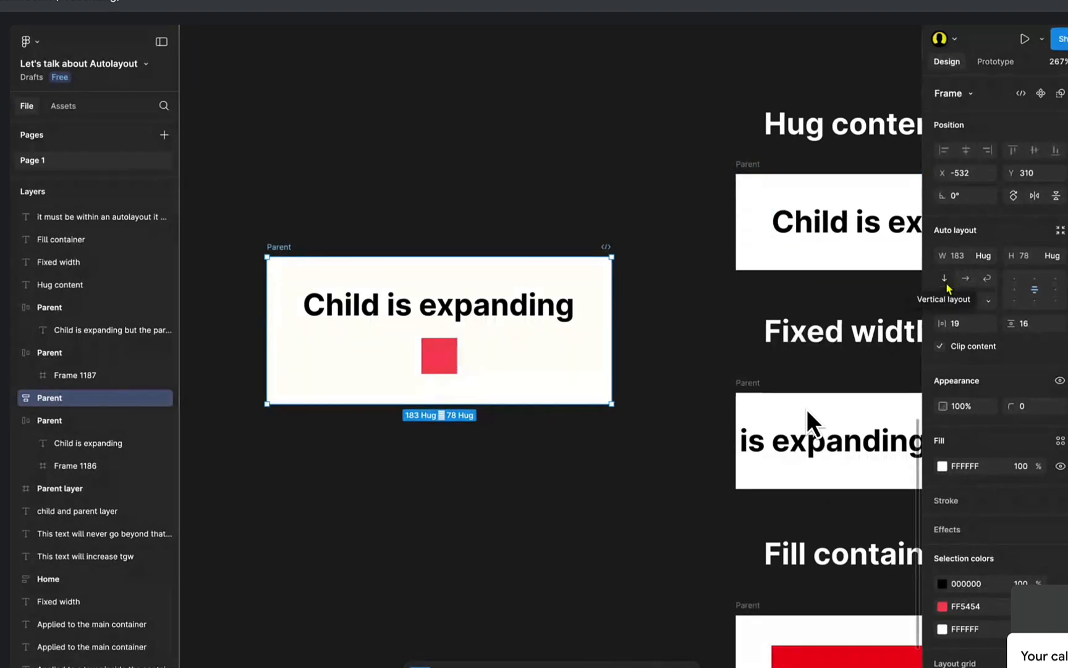
pyautogui.doubleClick(453, 316)
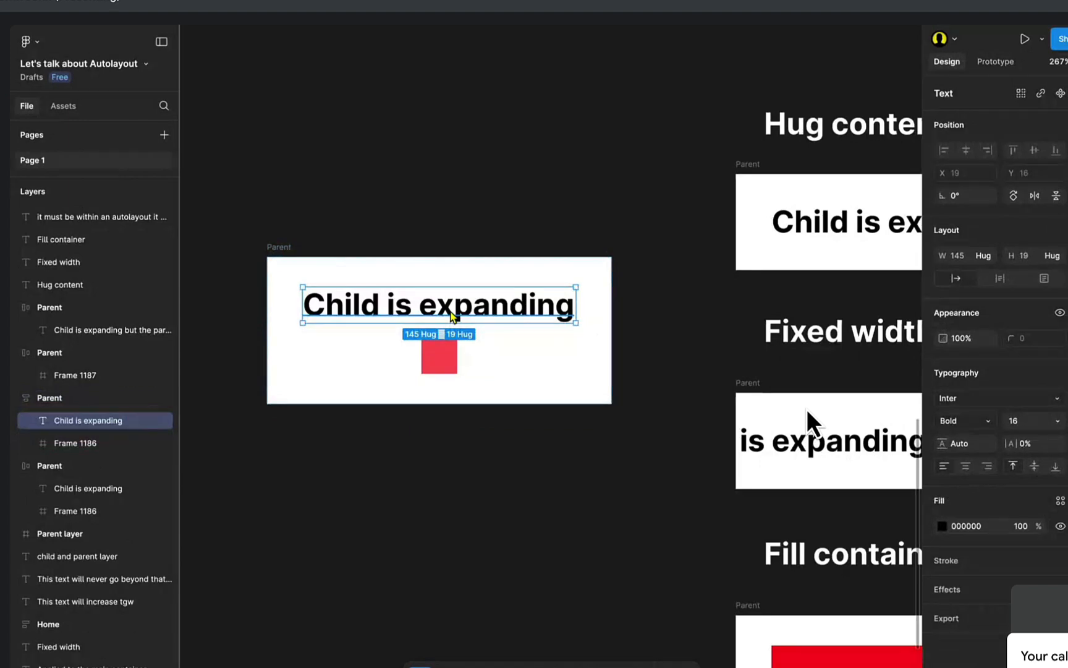
# Duplicate the "Child is expanding" text three times inside the vertical Parent frame, and delete the copies.
pyautogui.hotkey('ctrl', 'd')
pyautogui.hotkey('ctrl', 'd')
pyautogui.hotkey('ctrl', 'd')
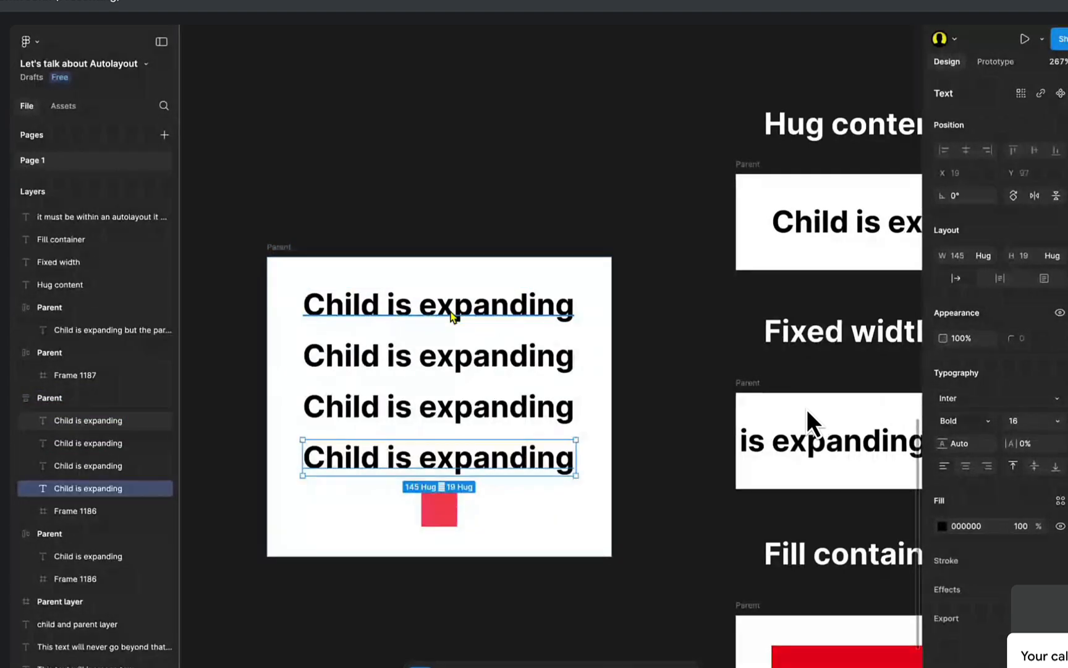
pyautogui.keyDown('shift'); pyautogui.click(460, 413); pyautogui.keyUp('shift')
pyautogui.keyDown('shift'); pyautogui.click(476, 359); pyautogui.keyUp('shift')
pyautogui.press('Delete')
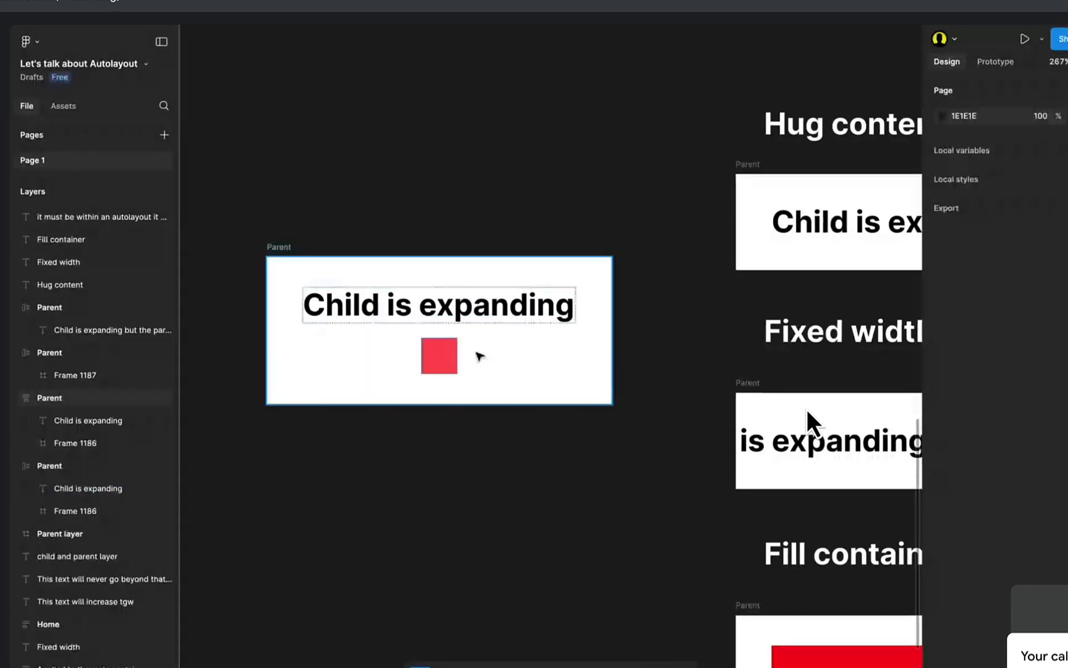
# Review the sizing options for the vertical Parent frame's width and height, keeping Hug contents for both.
pyautogui.click(371, 328)
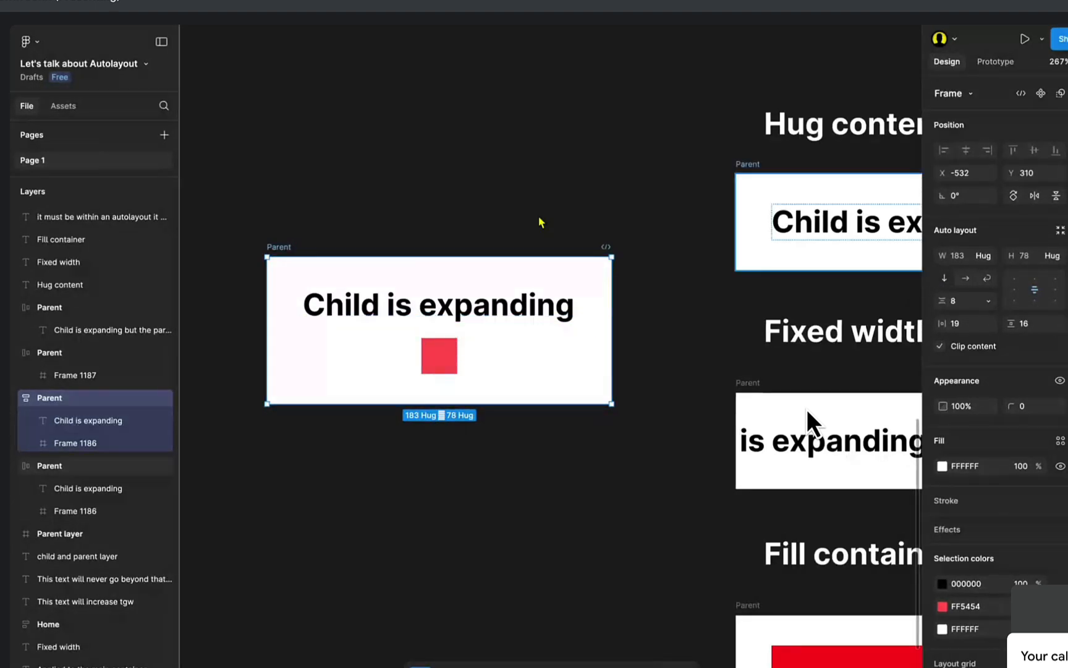
pyautogui.click(989, 256)
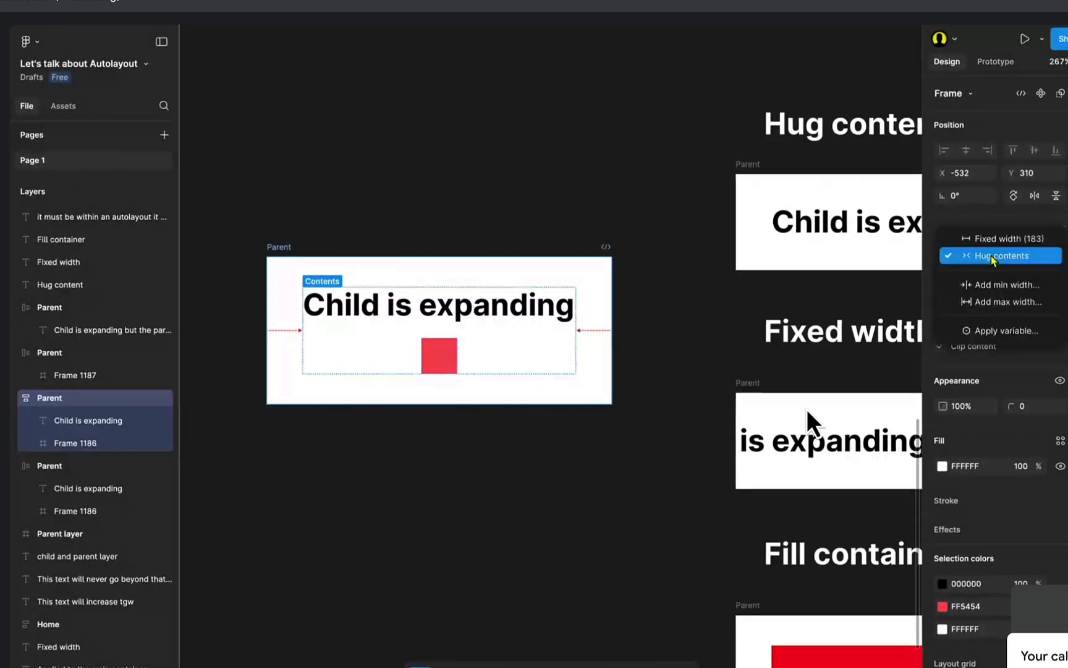
pyautogui.click(993, 255)
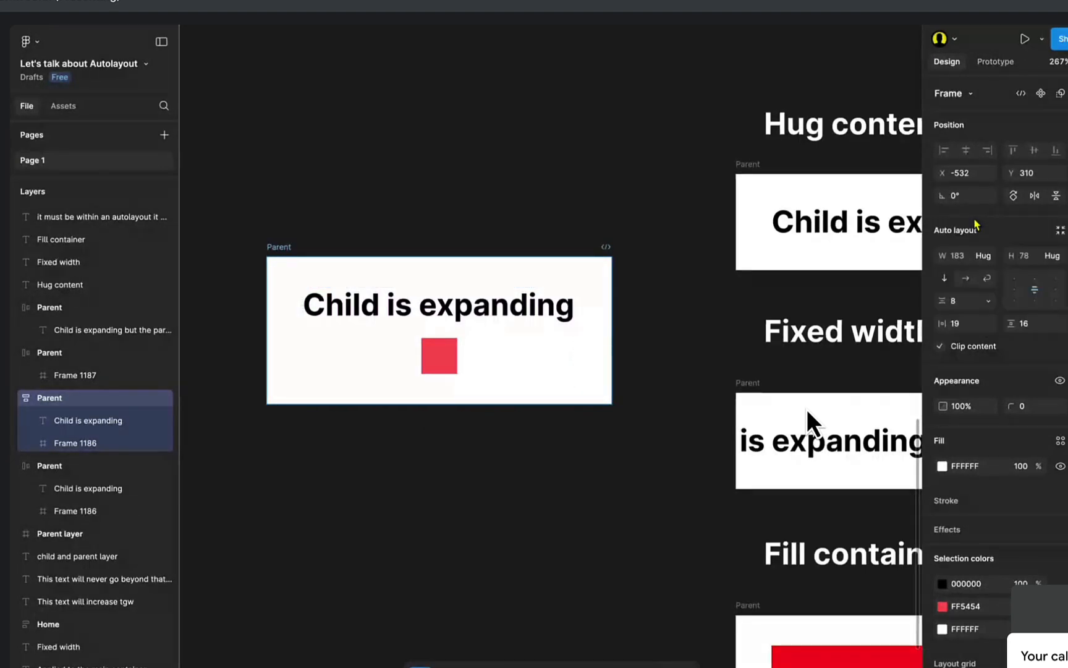
pyautogui.click(1057, 257)
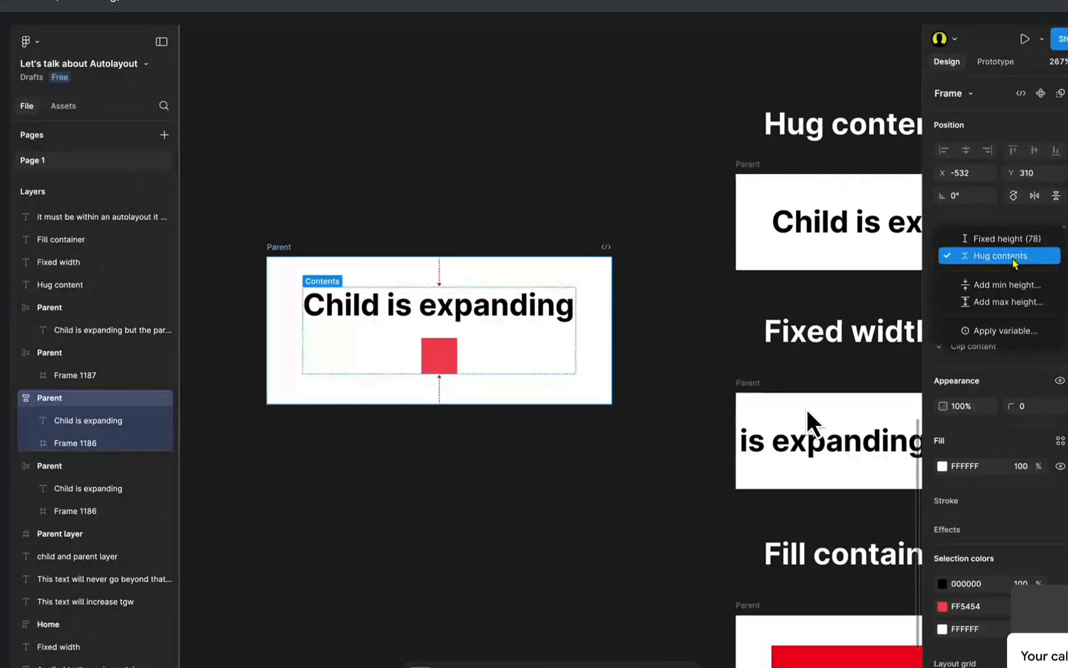
pyautogui.click(1012, 259)
# Add three more copies of the "Child is expanding" text to the hugging Parent frame, and delete all three.
pyautogui.click(411, 309)
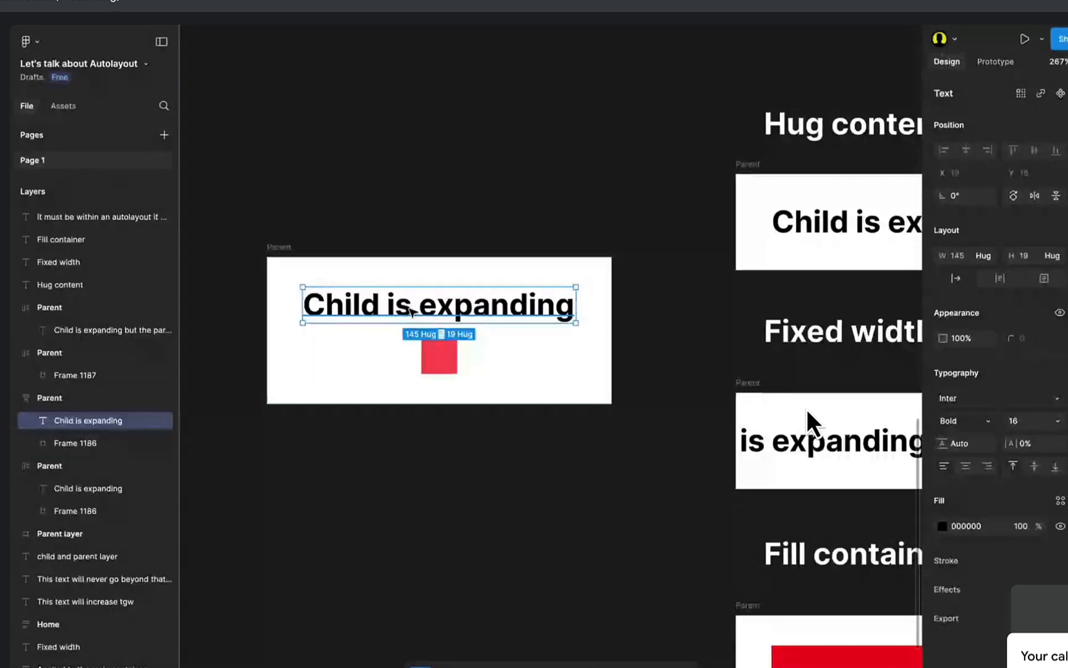
pyautogui.hotkey('ctrl', 'd')
pyautogui.hotkey('ctrl', 'd')
pyautogui.hotkey('ctrl', 'd')
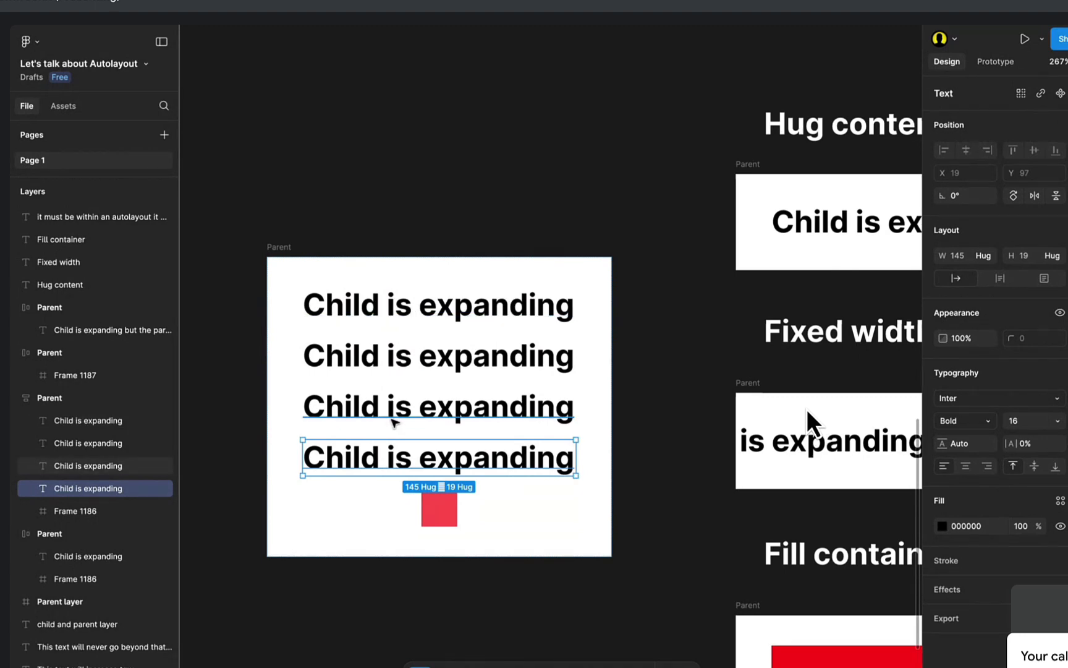
pyautogui.keyDown('shift'); pyautogui.click(393, 419); pyautogui.keyUp('shift')
pyautogui.keyDown('shift'); pyautogui.click(399, 366); pyautogui.keyUp('shift')
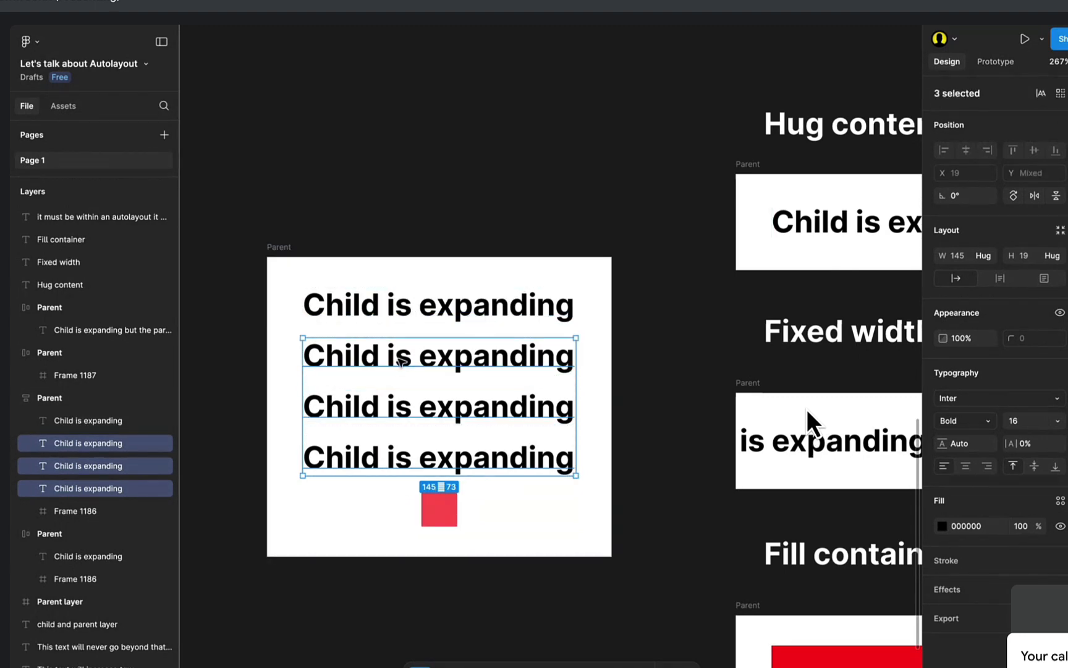
pyautogui.press('Delete')
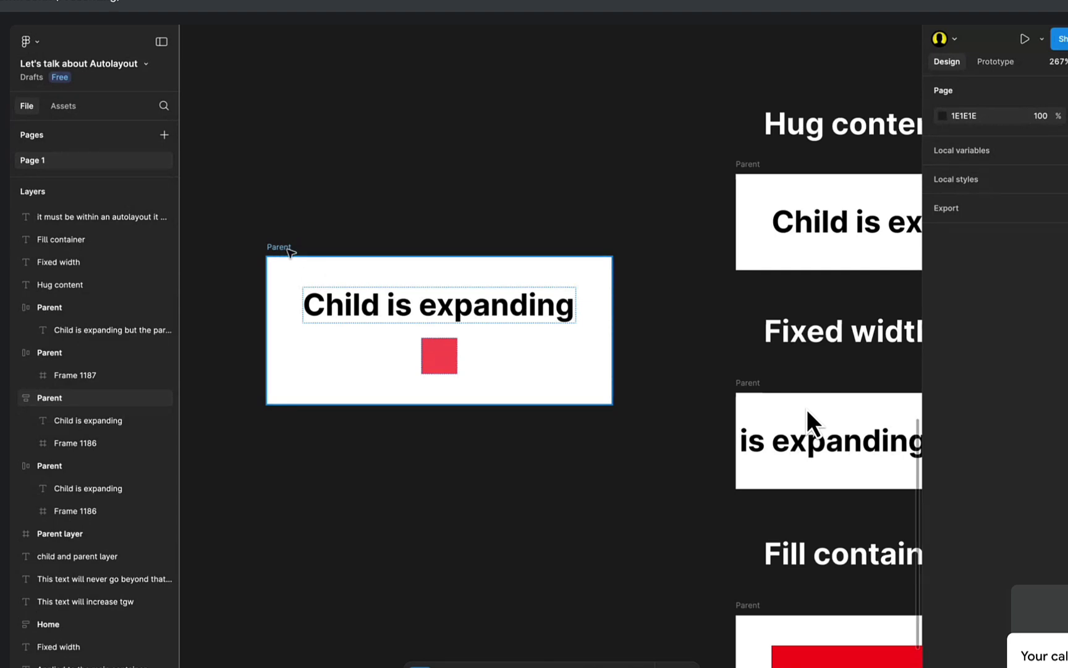
# Change the vertical Parent frame's height sizing from Hug contents to Fixed height.
pyautogui.click(288, 249)
pyautogui.click(1052, 256)
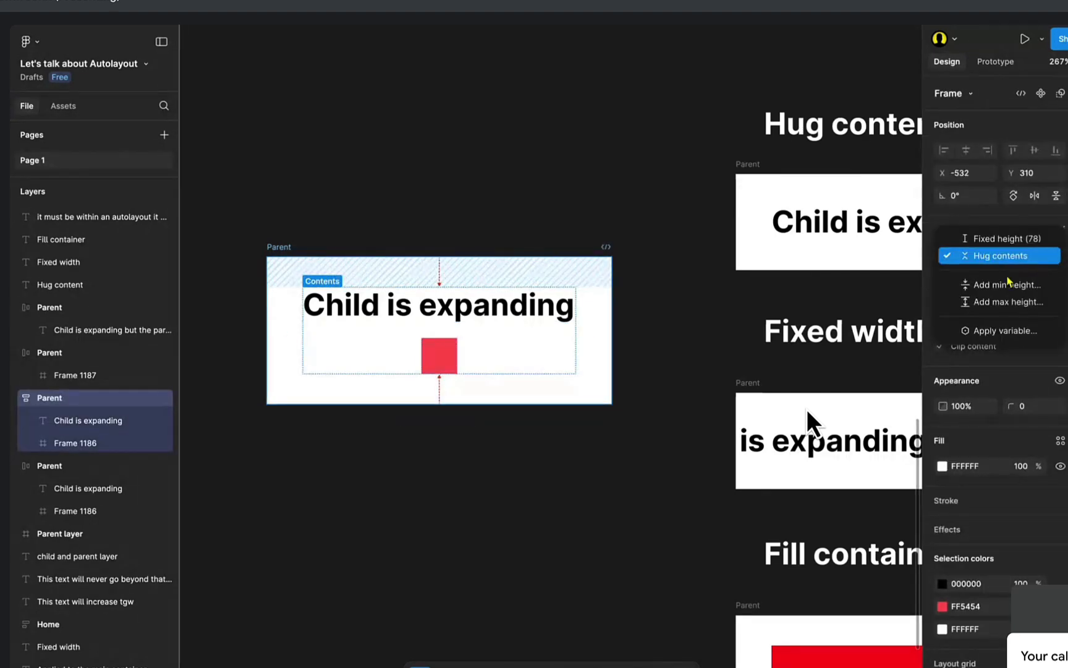
pyautogui.click(1004, 253)
# Duplicate the "Child is expanding" text four times inside the fixed-height Parent frame, and remove the copies.
pyautogui.click(451, 308)
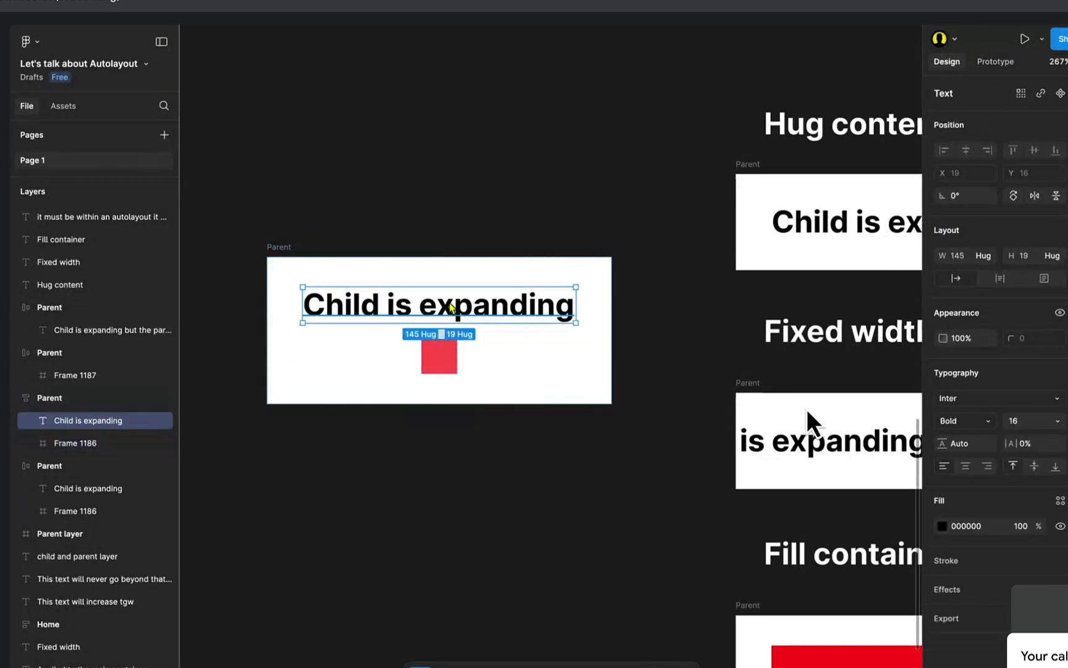
pyautogui.hotkey('ctrl', 'd')
pyautogui.hotkey('ctrl', 'd')
pyautogui.hotkey('ctrl', 'd')
pyautogui.hotkey('ctrl', 'd')
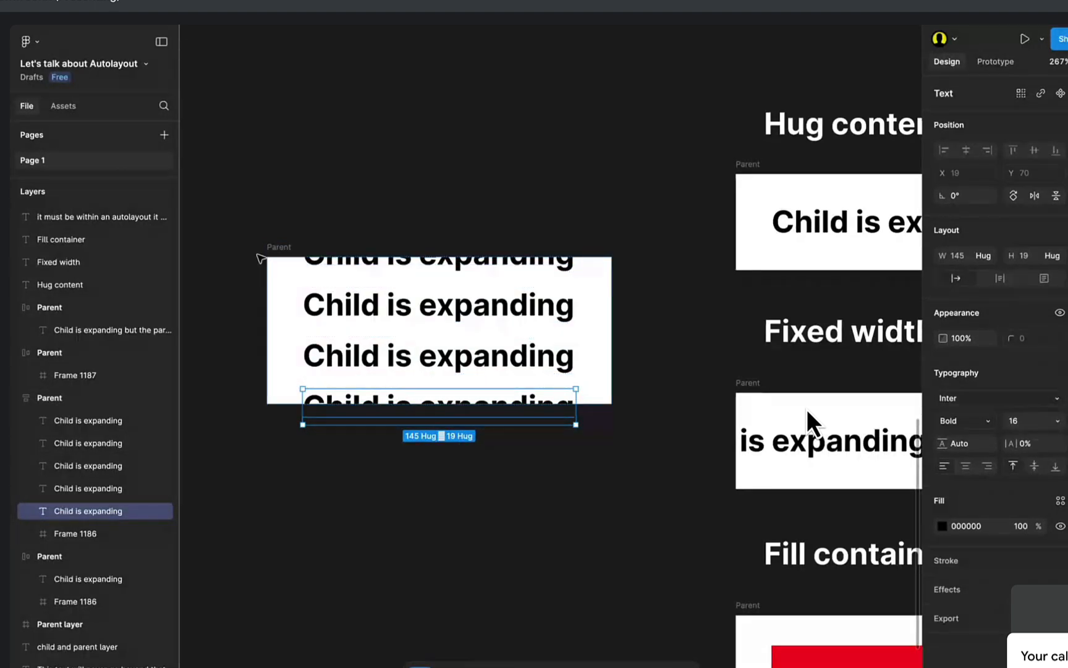
pyautogui.click(282, 248)
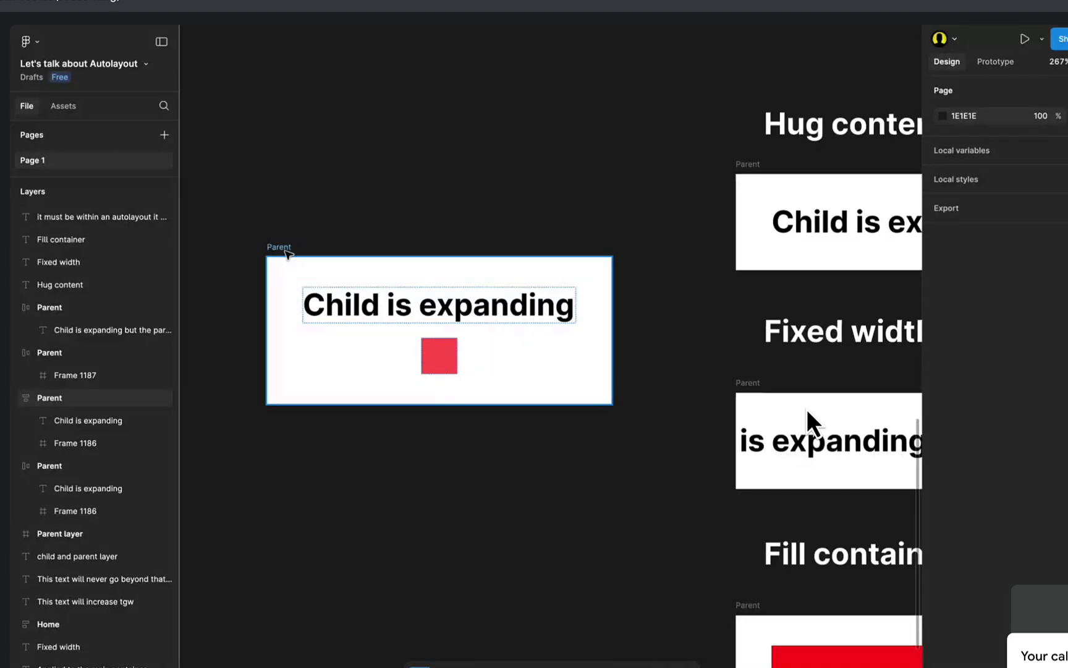
# Switch the duplicated Parent frame's auto layout direction to horizontal.
pyautogui.click(281, 247)
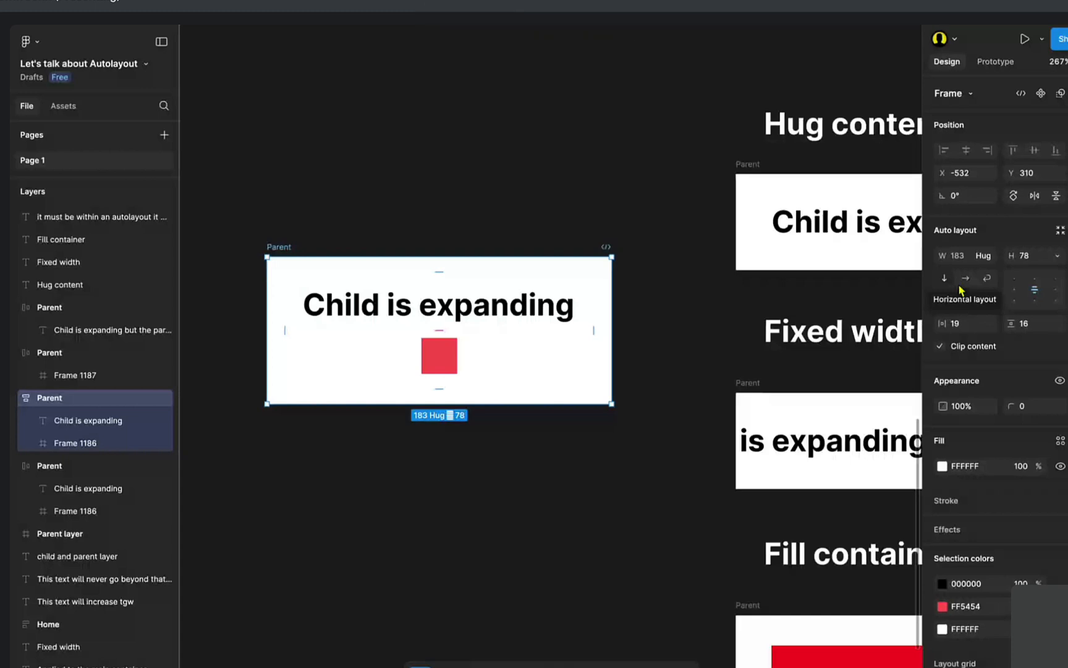
pyautogui.click(963, 282)
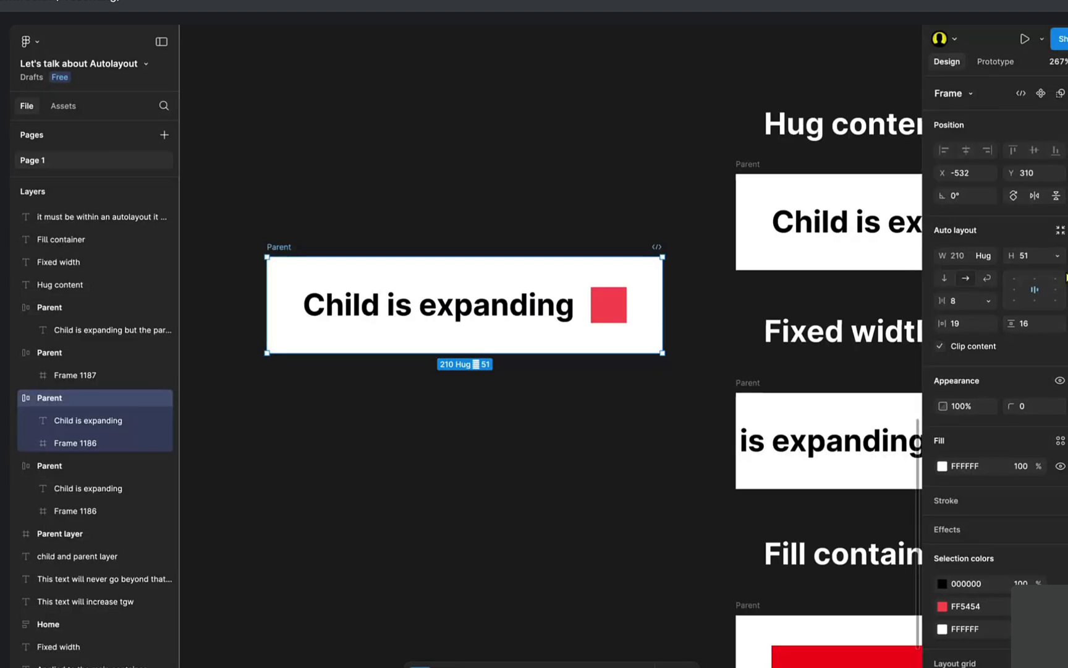
pyautogui.moveTo(975, 31)
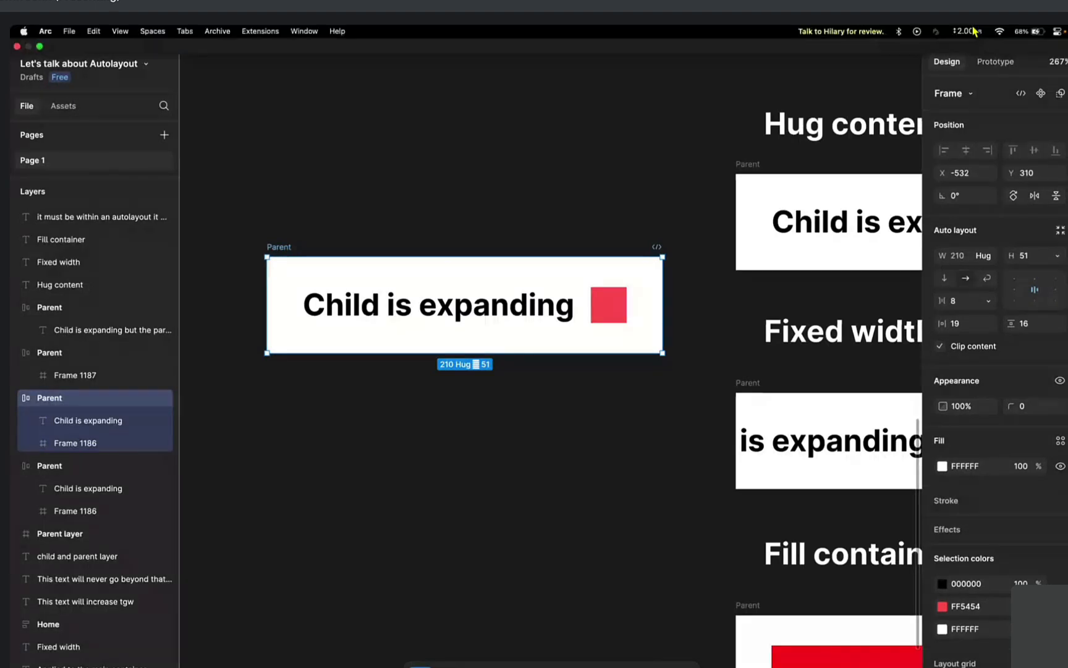
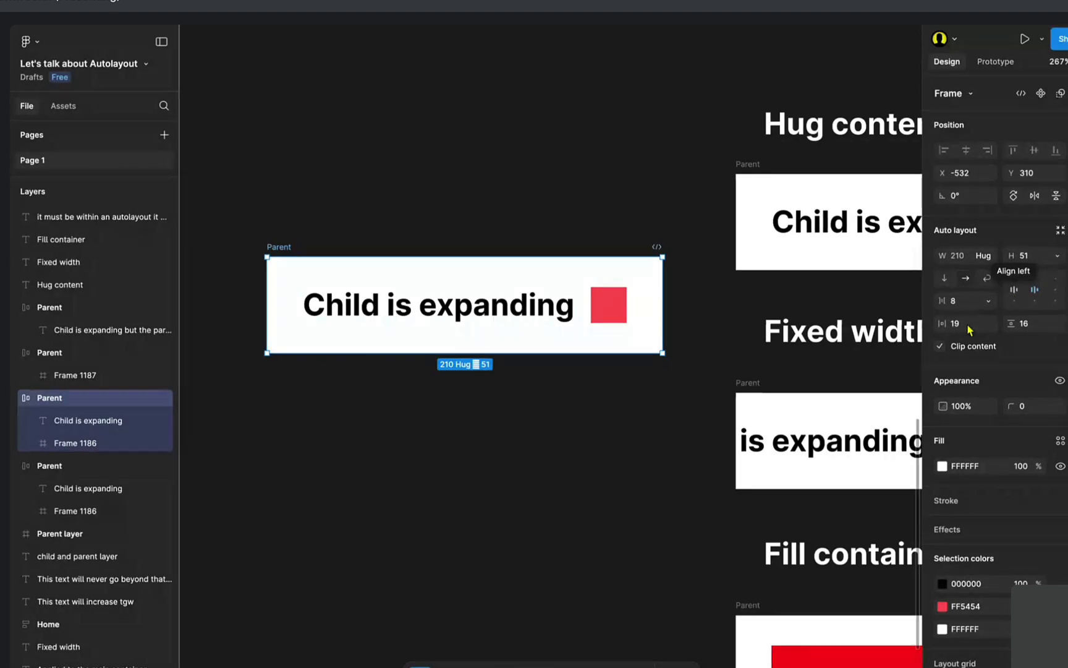
# Enlarge the horizontal Parent frame to 309 wide by 154 high and align its contents to the top left.
pyautogui.scroll(-3, 636, 355)
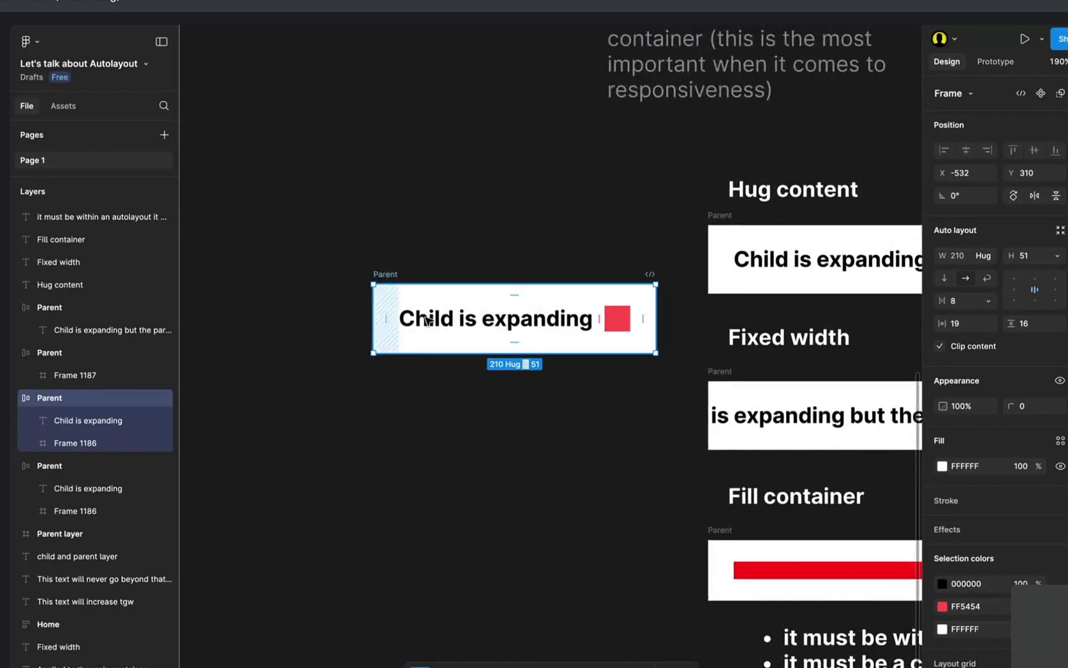
pyautogui.moveTo(420, 344); pyautogui.dragTo(379, 443)
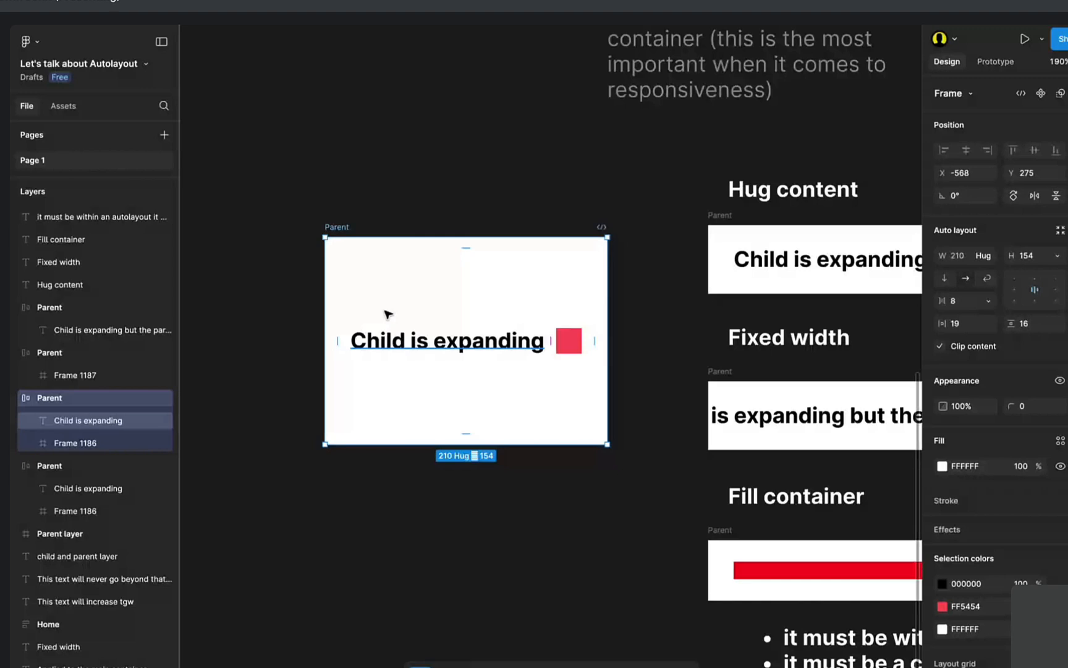
pyautogui.scroll(3, 385, 316)
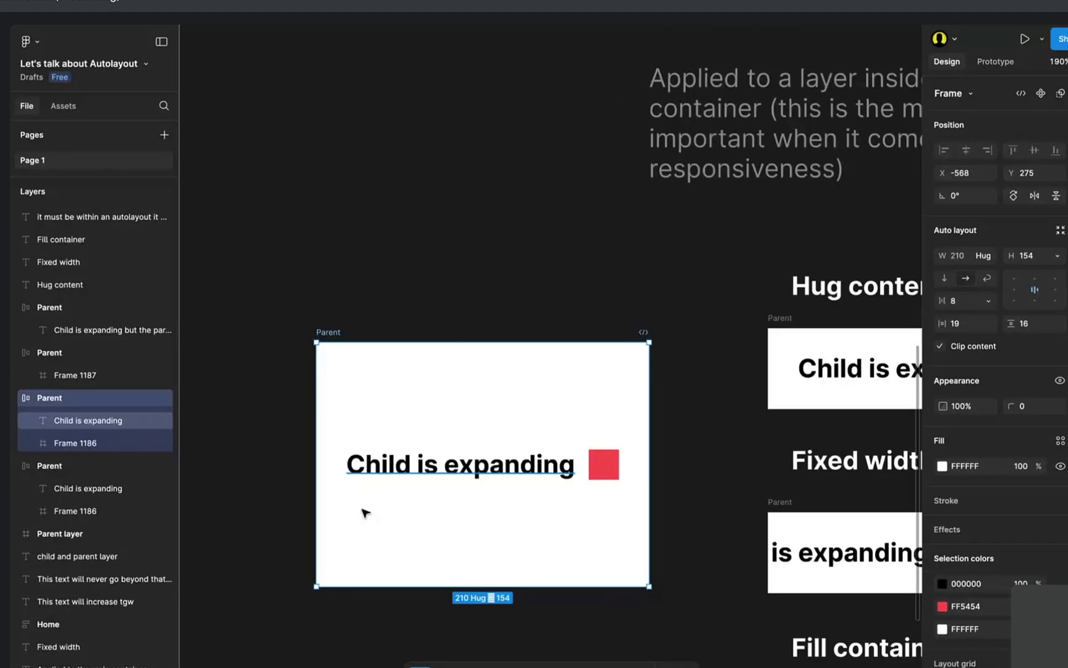
pyautogui.scroll(2, 365, 513)
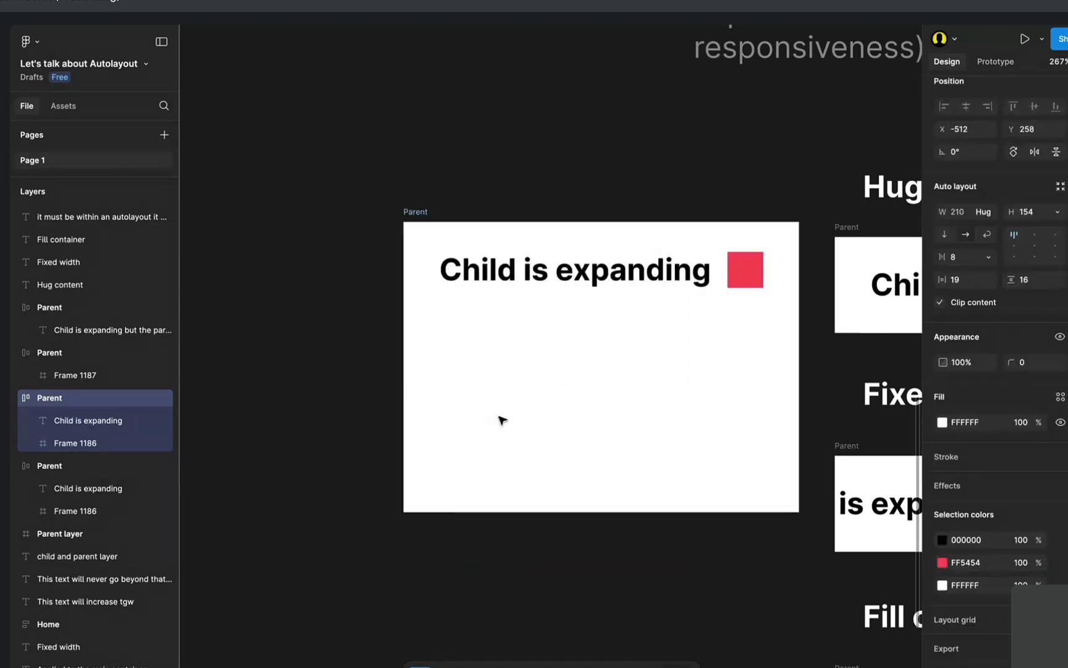
pyautogui.scroll(-3, 492, 395)
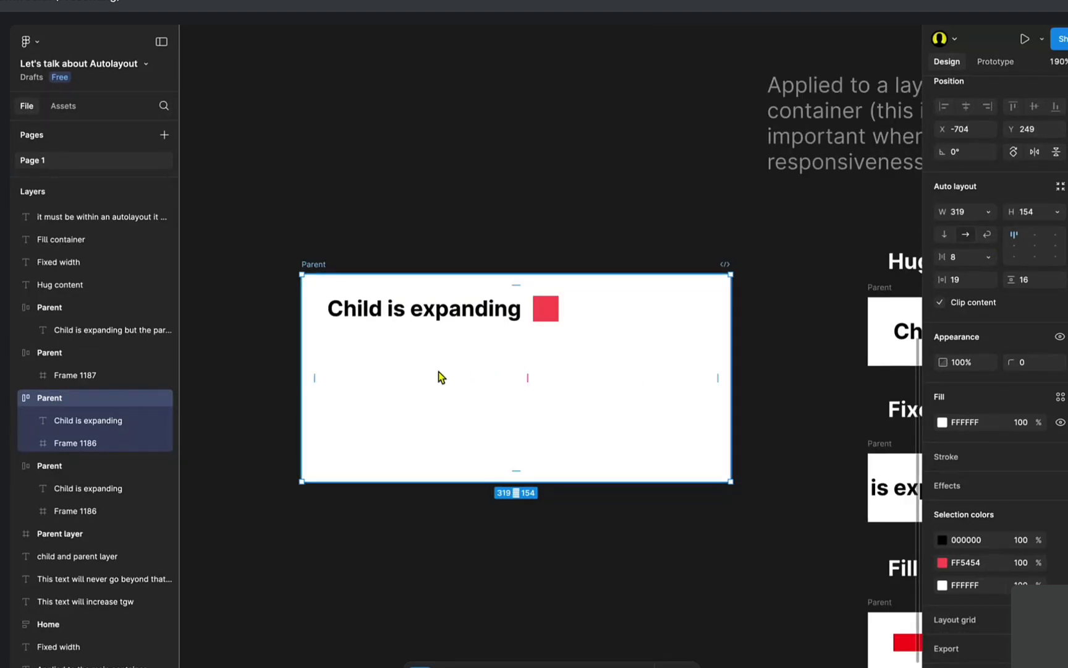
pyautogui.moveTo(732, 331); pyautogui.dragTo(717, 353)
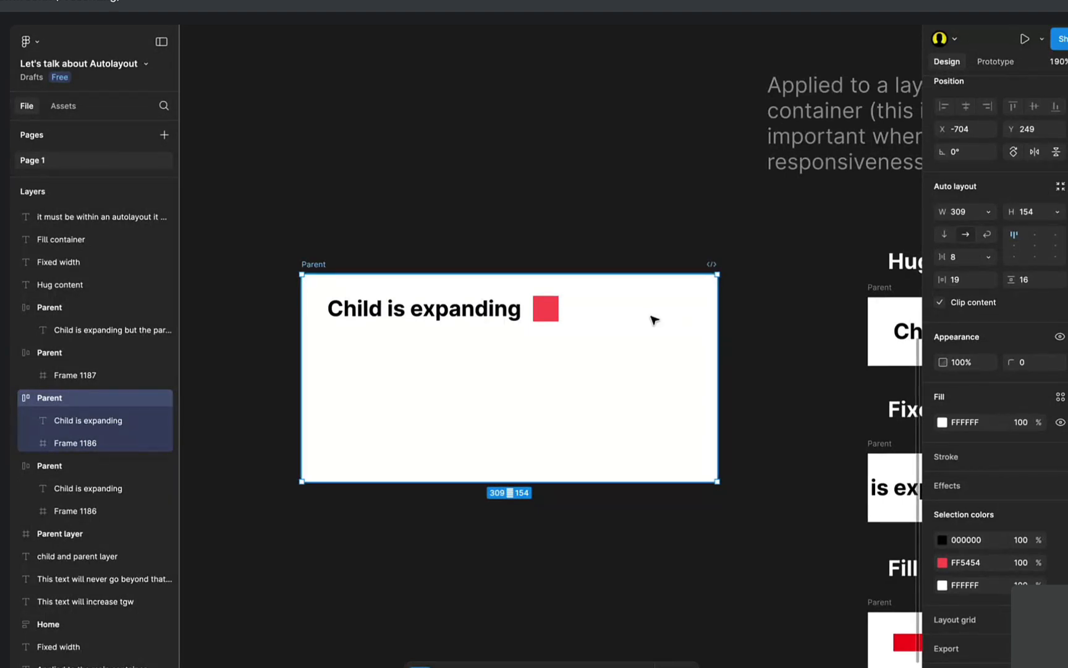
# Duplicate the "Child is expanding" text twice inside the horizontal Parent frame, and undo both copies.
pyautogui.click(464, 317)
pyautogui.hotkey('ctrl', 'd')
pyautogui.hotkey('ctrl', 'd')
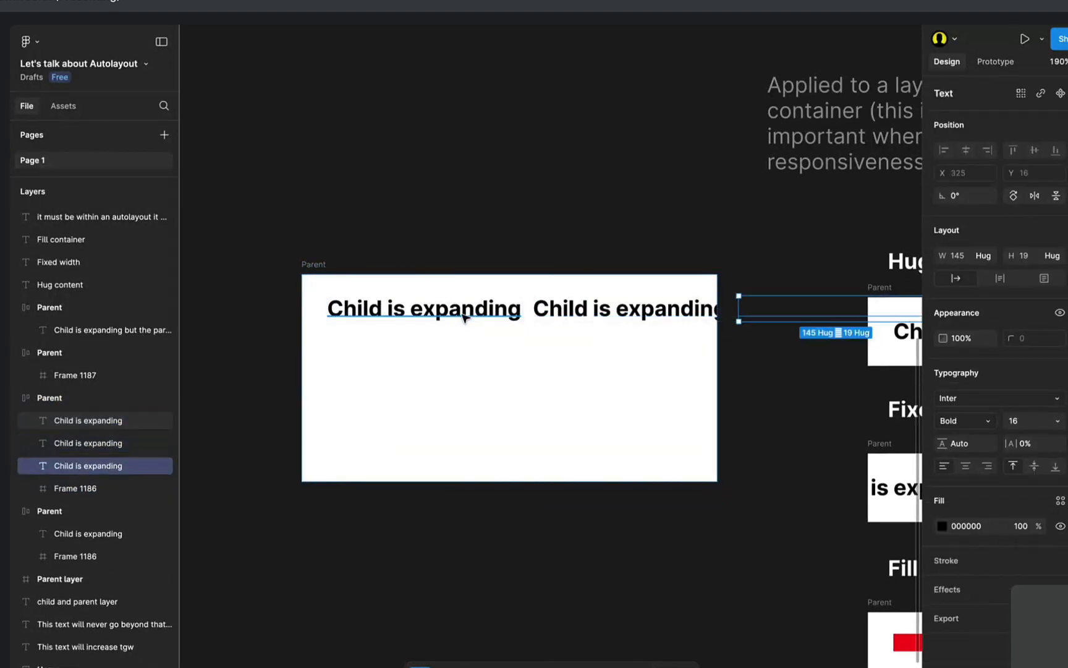
pyautogui.hotkey('ctrl', 'z')
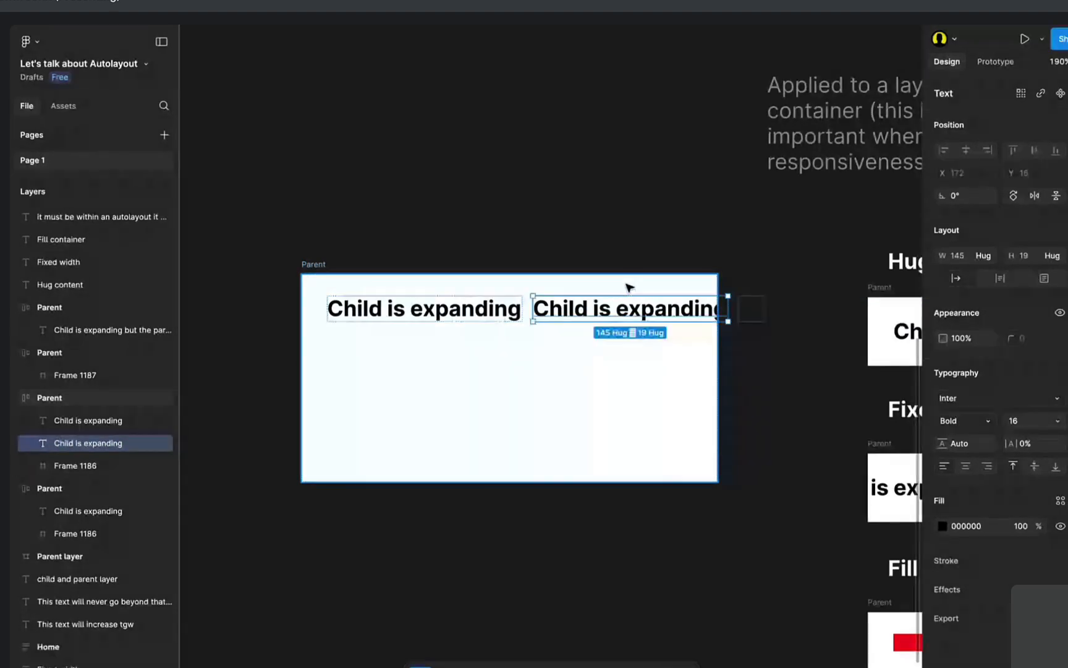
pyautogui.hotkey('ctrl', 'z')
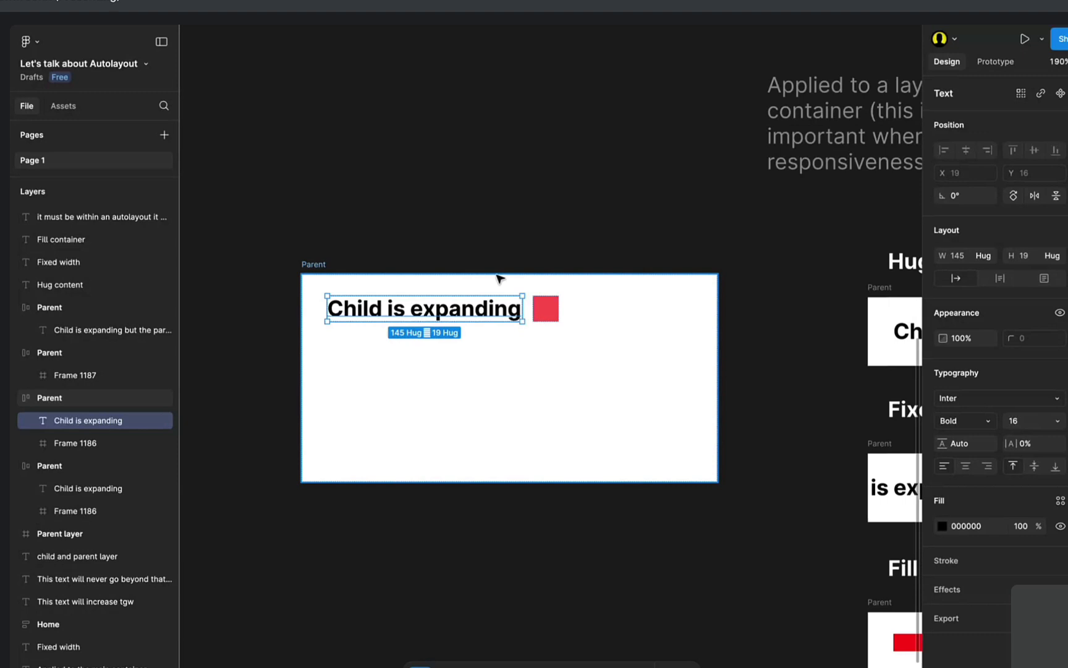
# Reduce the Parent frame's height to 128 and align its contents top right, bottom right, bottom left, left, and back to top left.
pyautogui.click(500, 280)
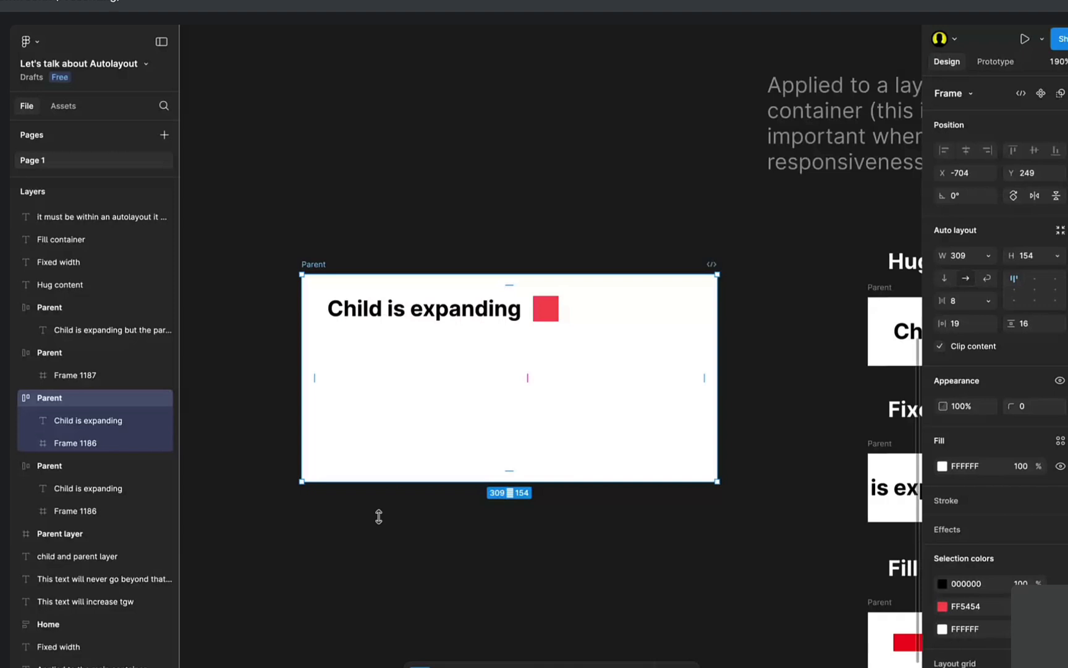
pyautogui.moveTo(379, 516); pyautogui.dragTo(387, 446)
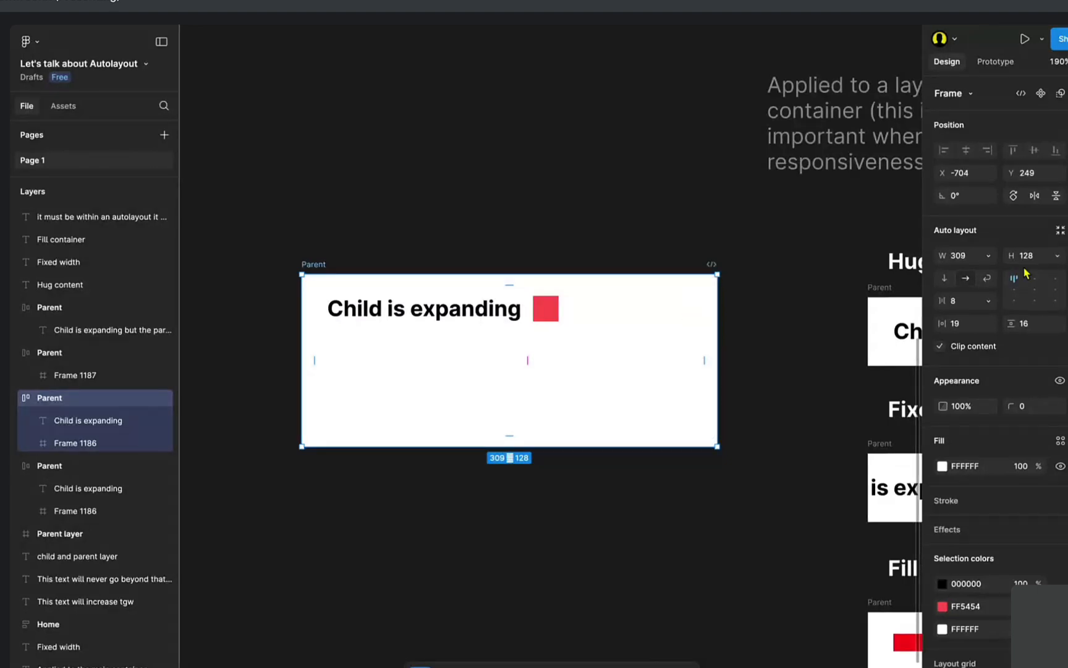
pyautogui.click(1056, 278)
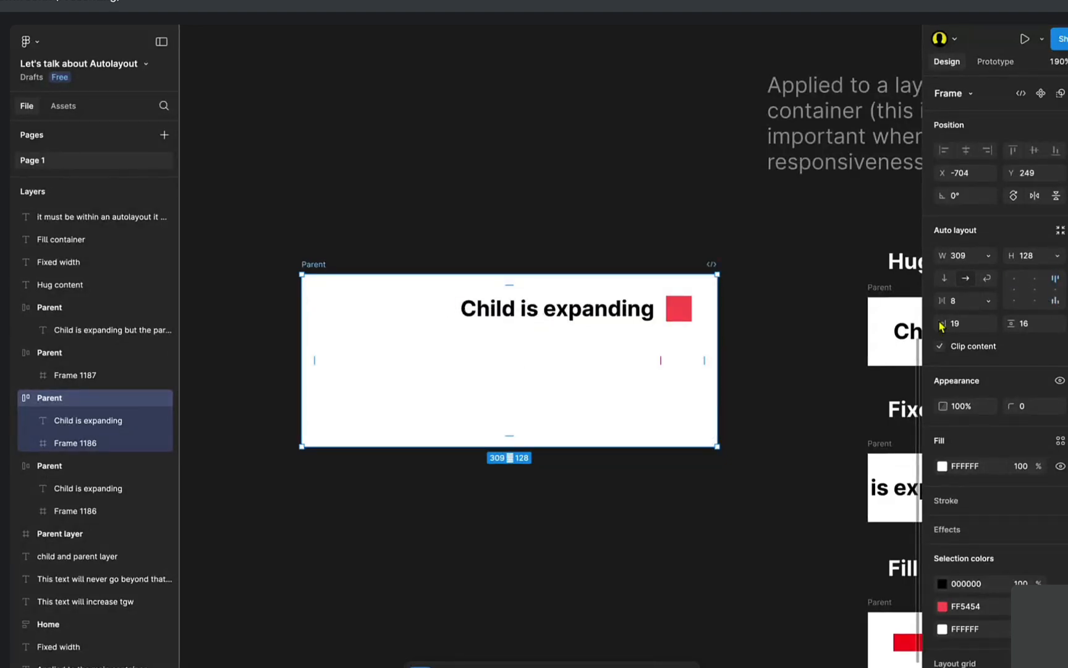
pyautogui.click(1052, 304)
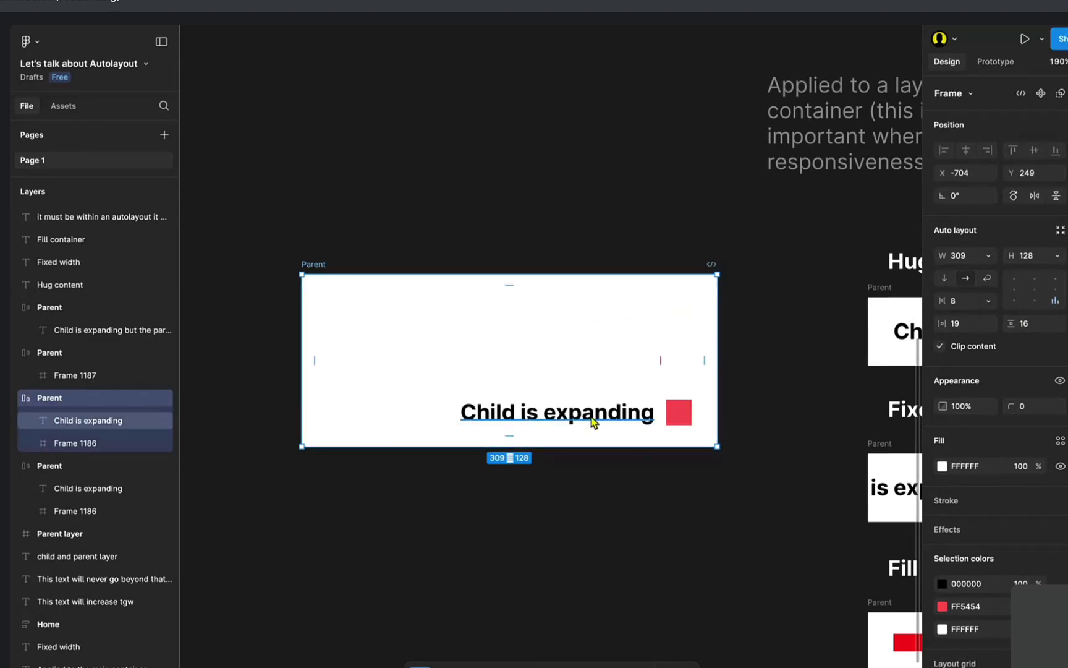
pyautogui.click(1014, 301)
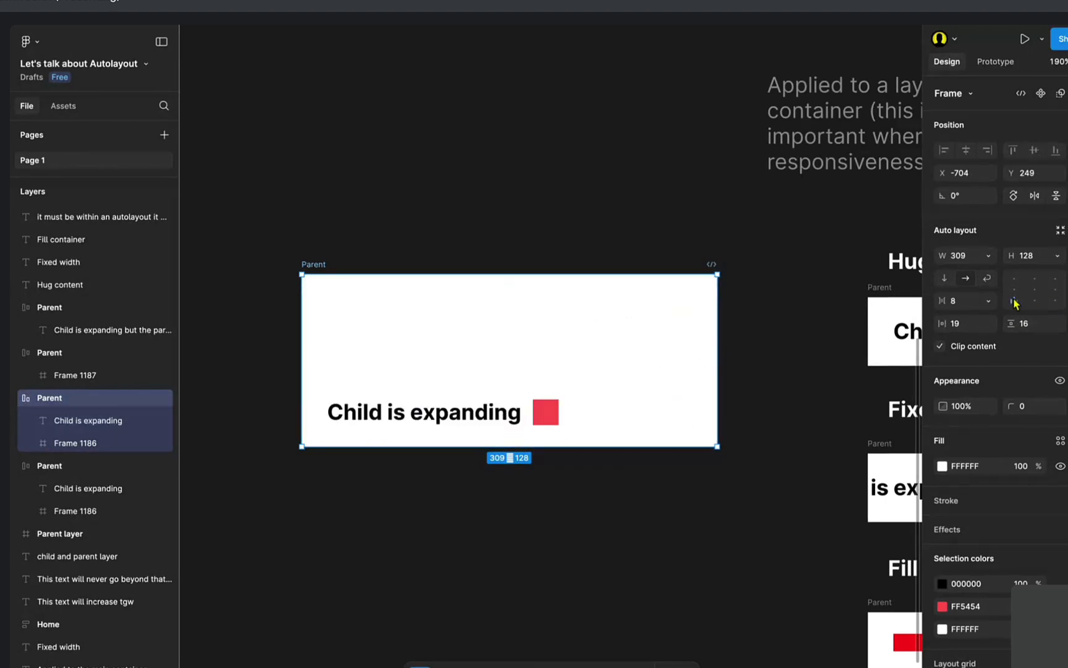
pyautogui.click(1014, 290)
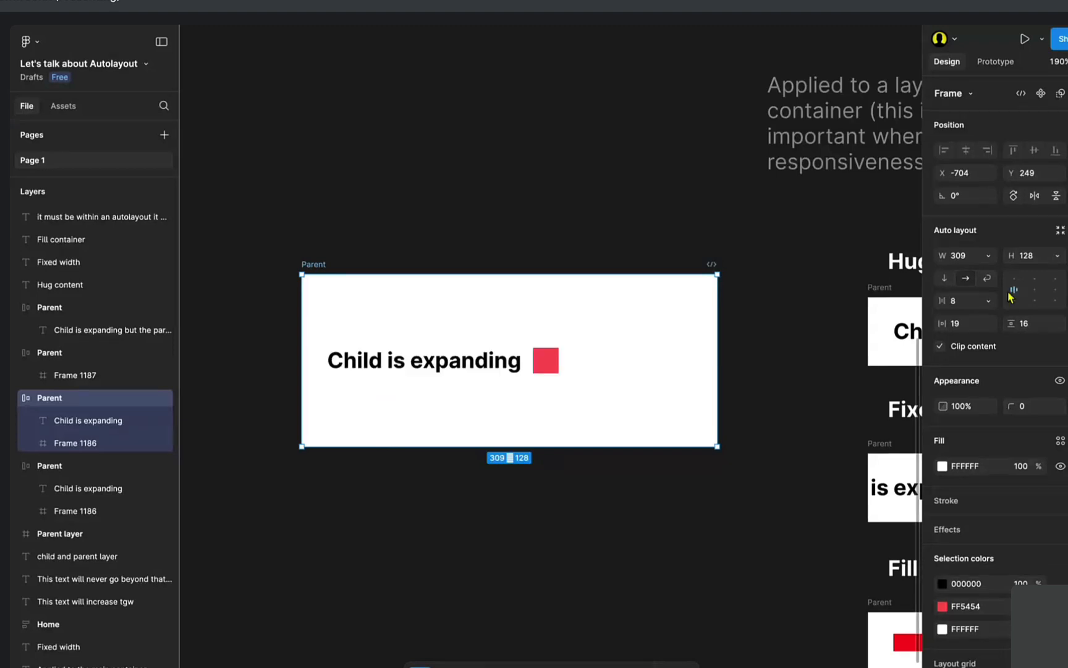
pyautogui.click(1014, 279)
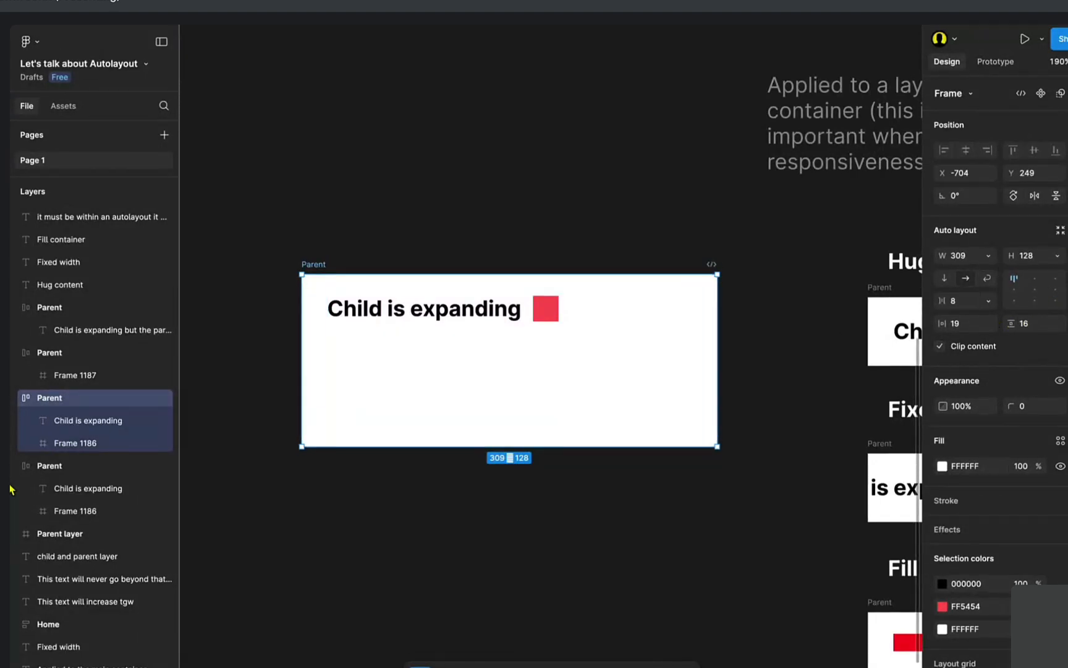
pyautogui.click(964, 306)
pyautogui.click(298, 276)
pyautogui.click(319, 266)
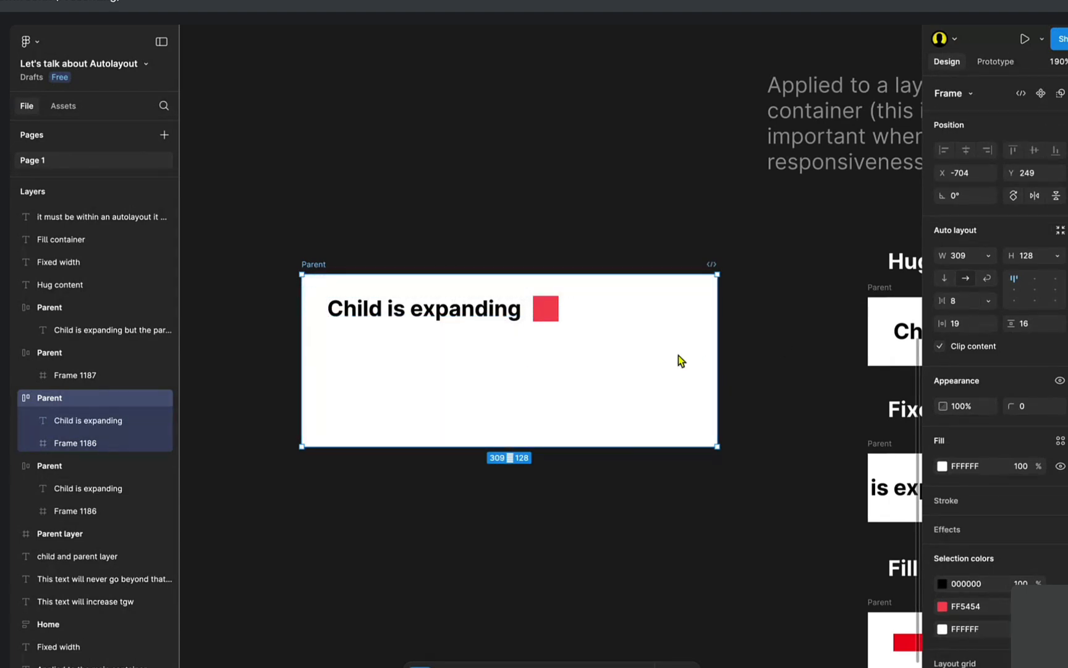
# Widen the red square beside the "Child is expanding" text to 37, and undo the resize.
pyautogui.scroll(5, 490, 339)
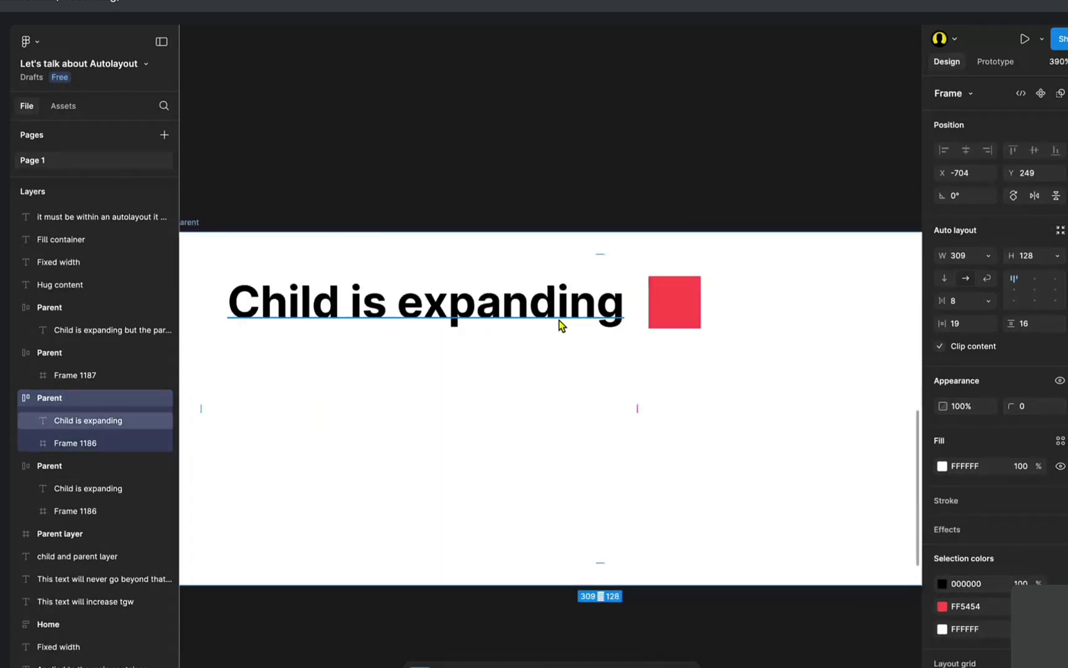
pyautogui.click(560, 320)
pyautogui.click(667, 302)
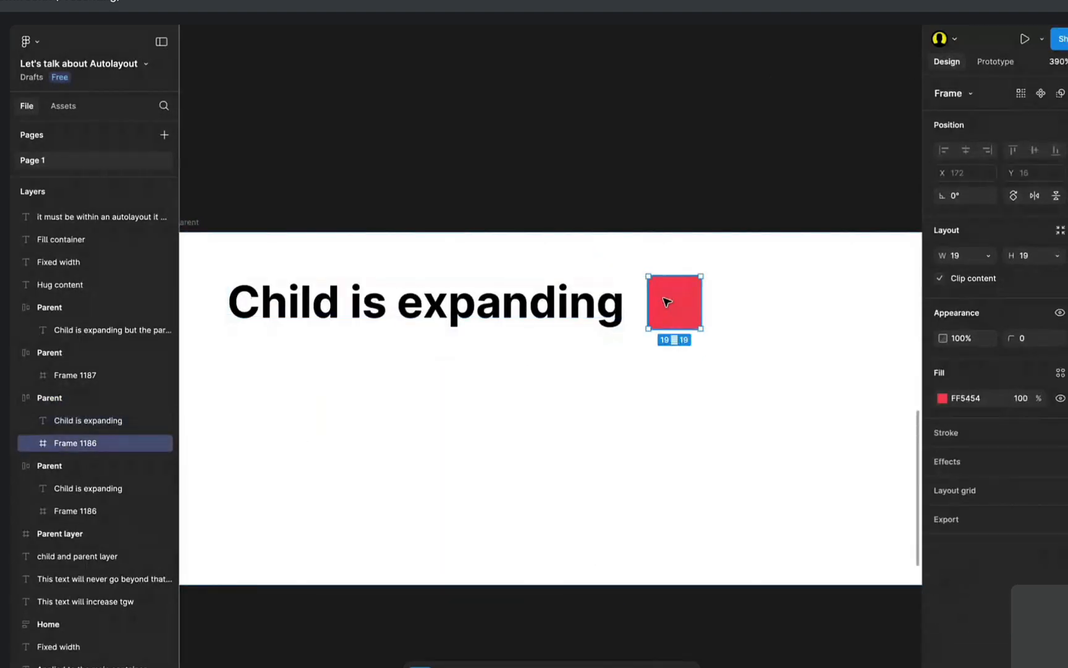
pyautogui.click(620, 303)
pyautogui.hscroll(2, 557, 309)
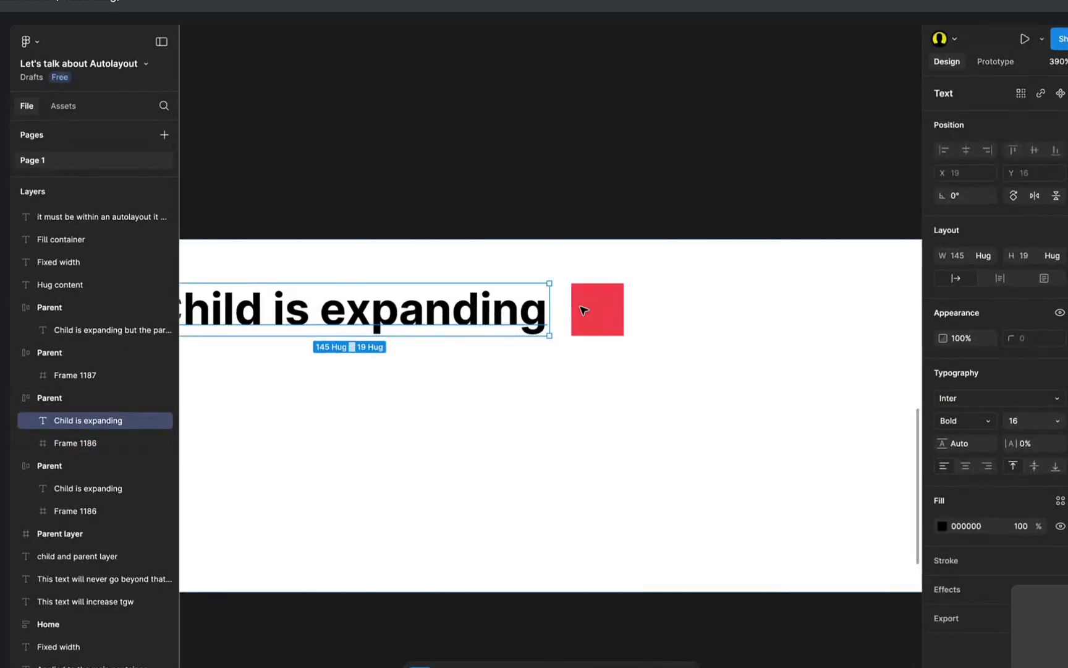
pyautogui.click(603, 311)
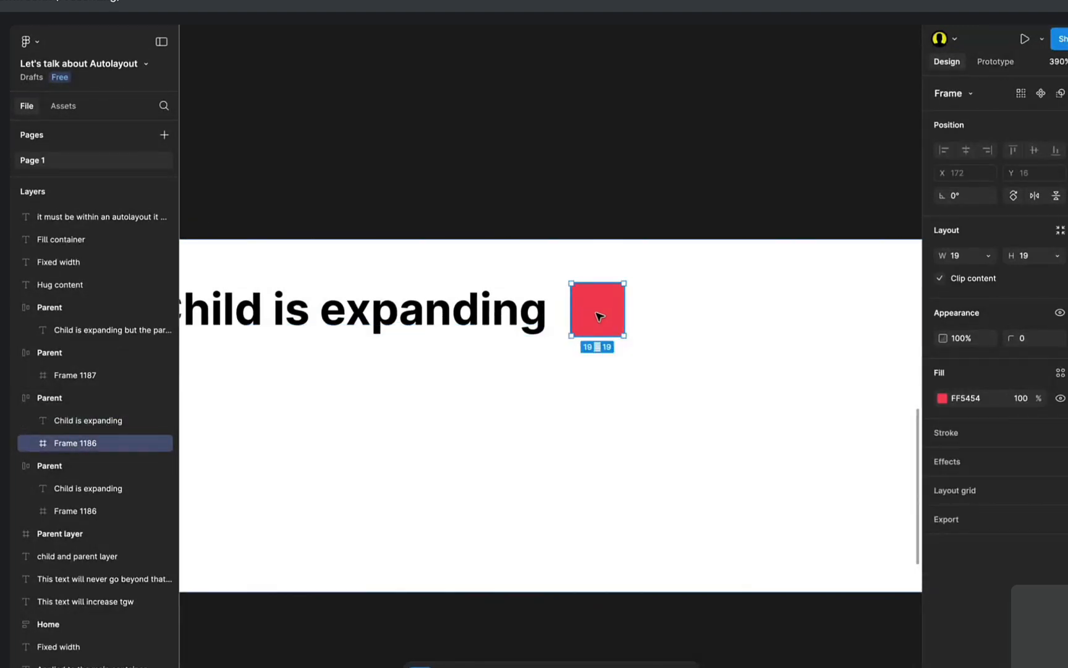
pyautogui.moveTo(624, 309); pyautogui.dragTo(674, 309)
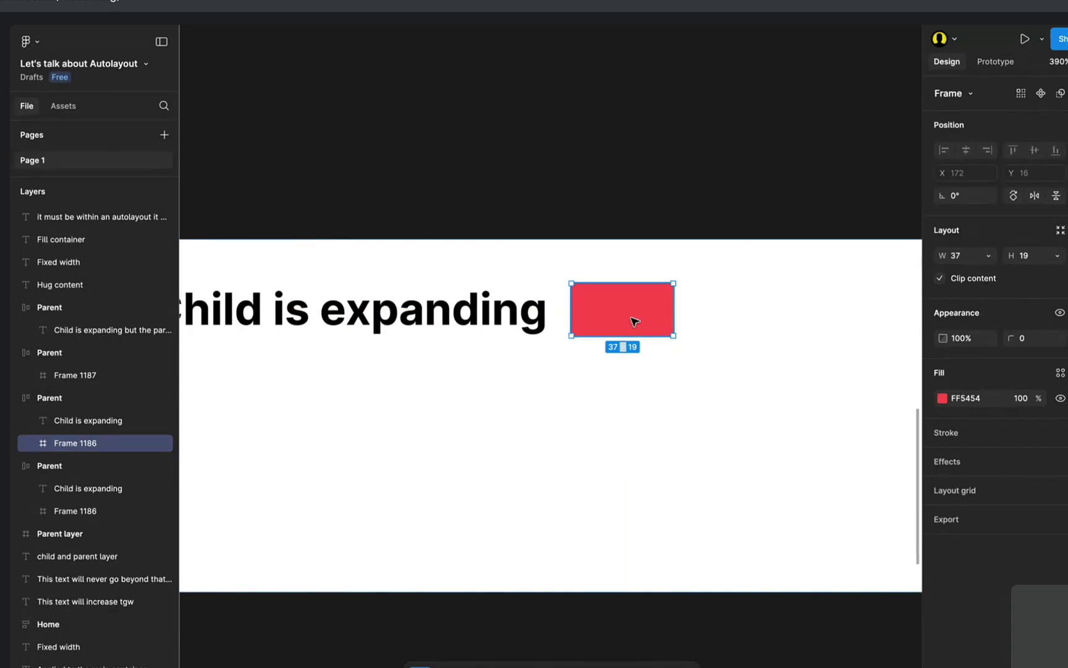
pyautogui.hotkey('ctrl', 'z')
# Duplicate the red square once inside the horizontal Parent frame, and select the whole Parent frame.
pyautogui.hotkey('ctrl', 'd')
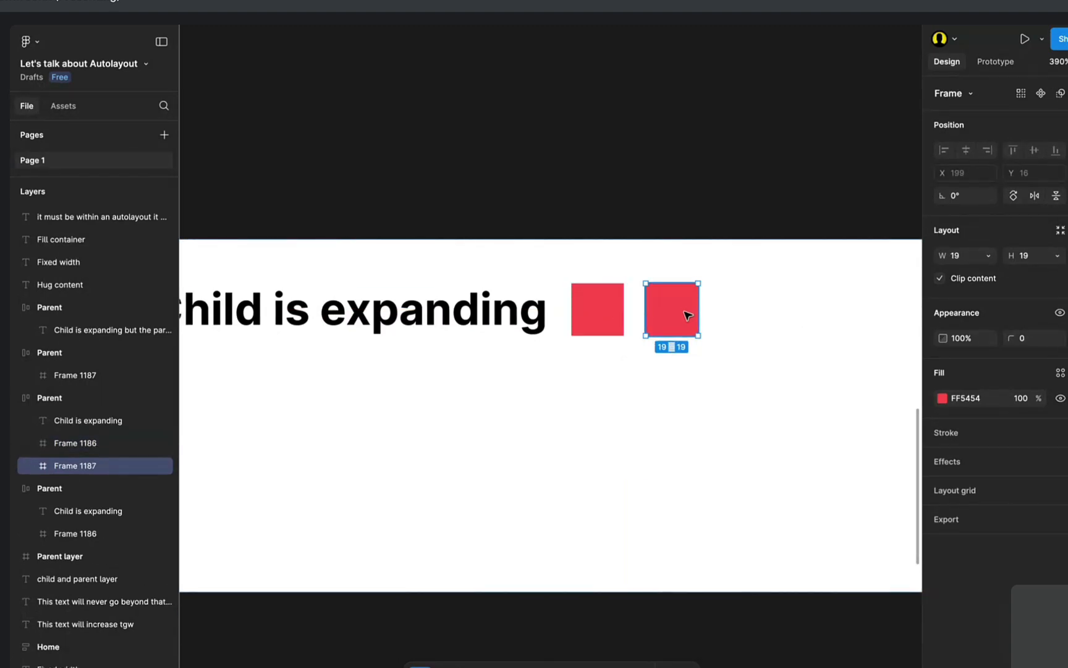
pyautogui.click(540, 318)
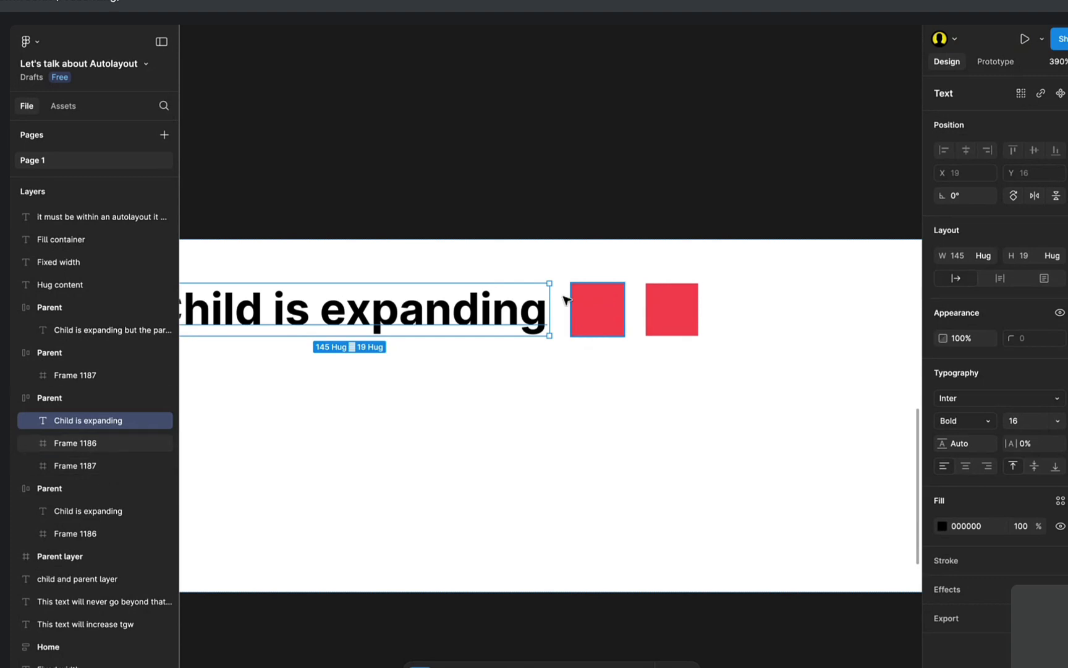
pyautogui.scroll(-3, 549, 286)
pyautogui.scroll(-3, 550, 287)
pyautogui.scroll(2, 551, 289)
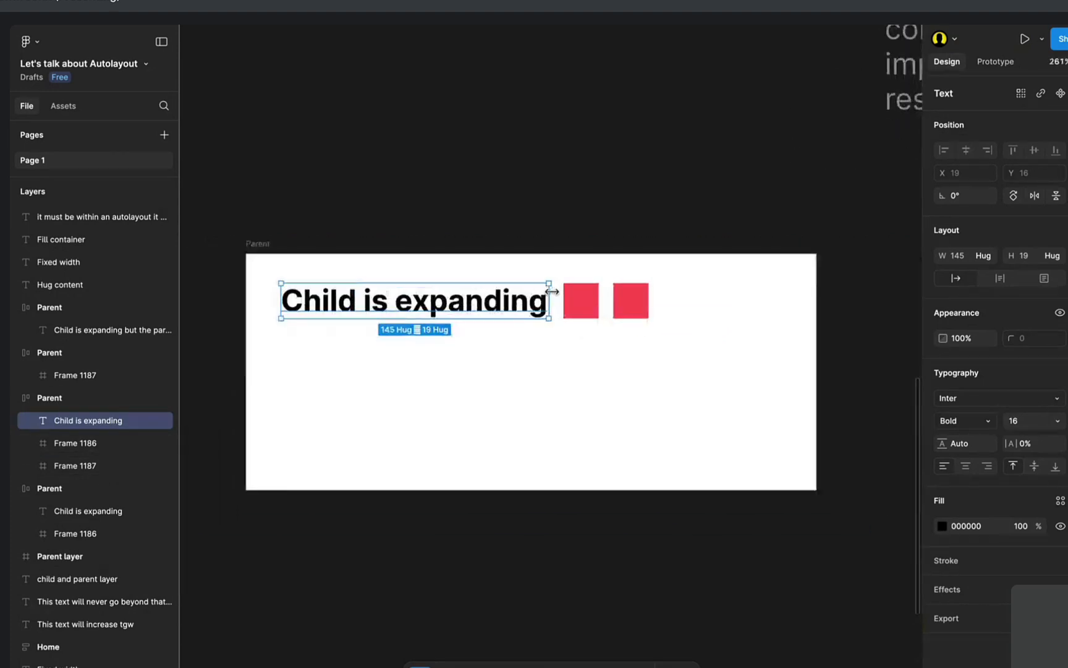
pyautogui.click(395, 371)
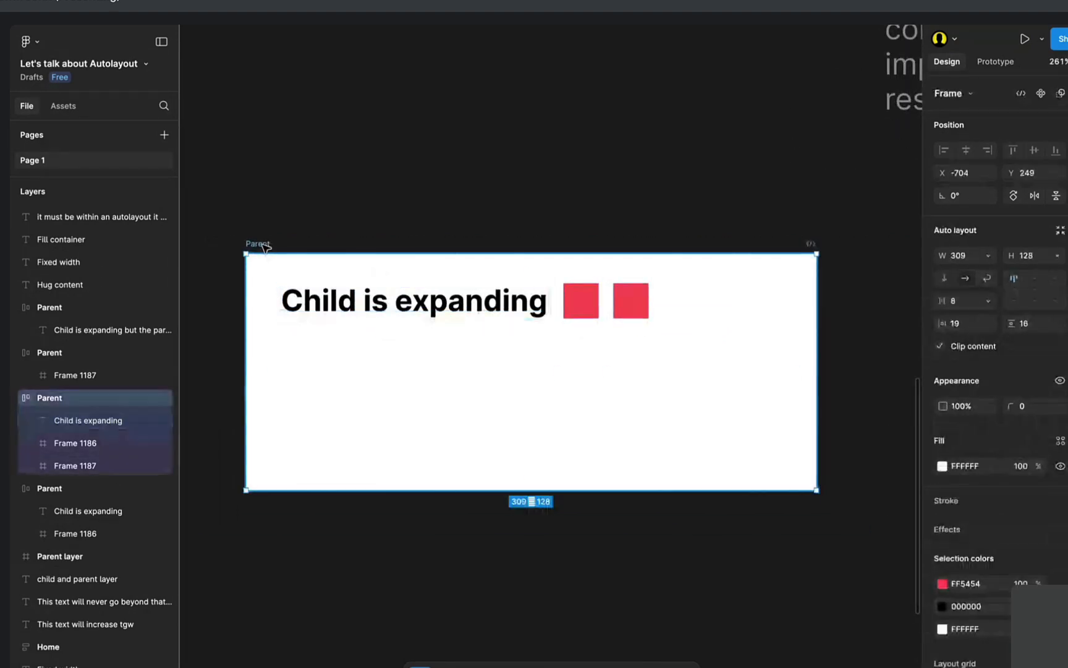
# Set the Parent frame's horizontal gap between items to 1 and examine the spacing between the red squares.
pyautogui.click(963, 304)
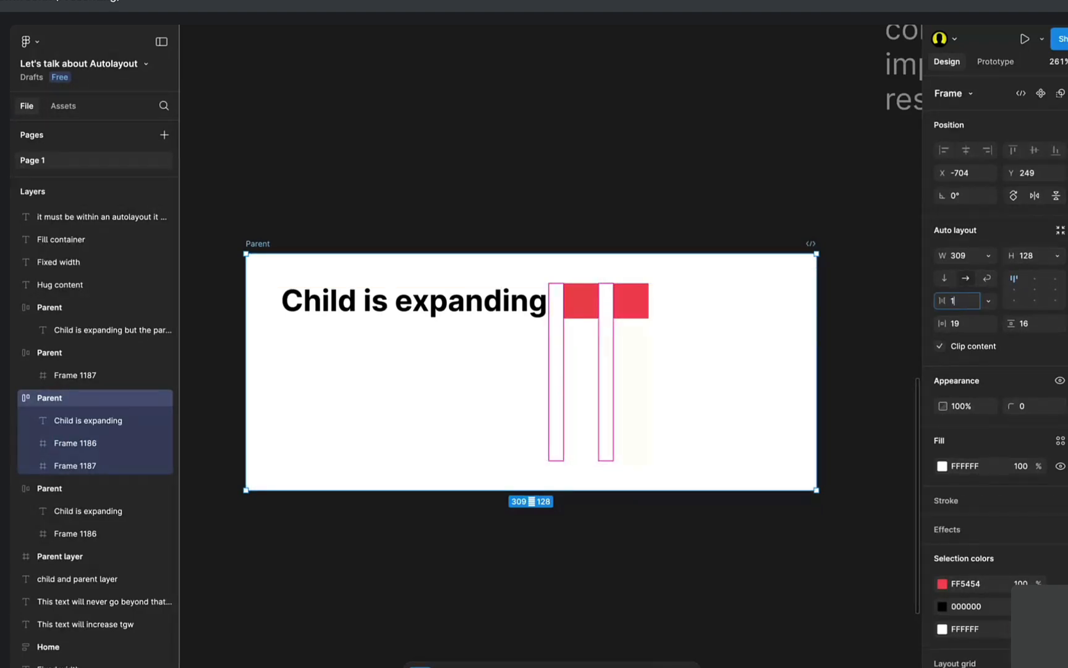
pyautogui.write('1')
pyautogui.press('Return')
pyautogui.scroll(5, 579, 306)
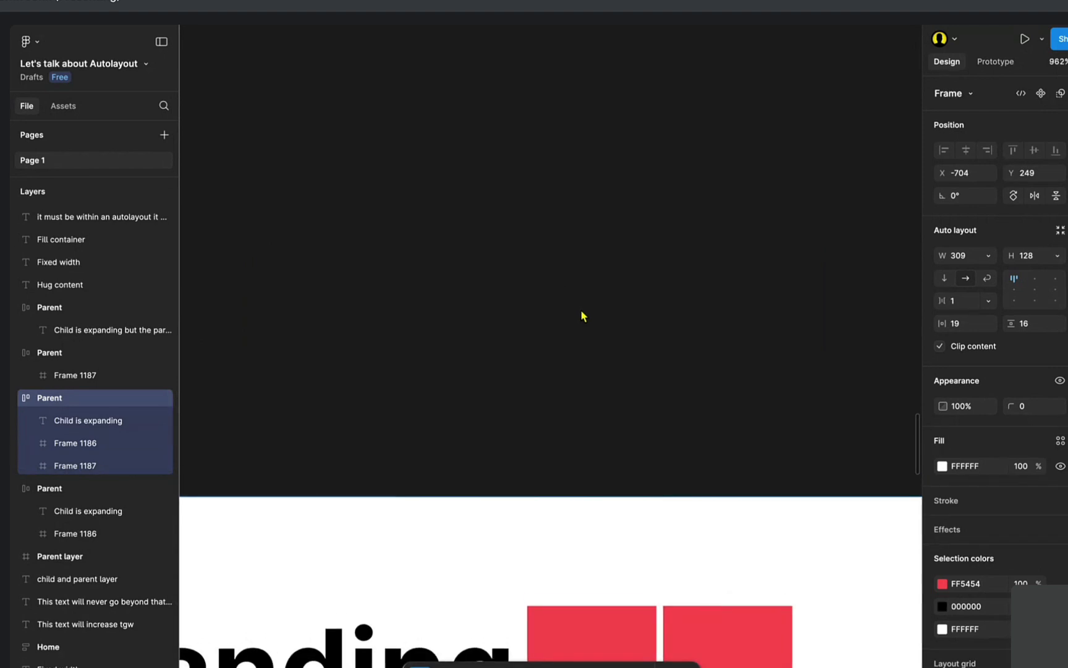
pyautogui.scroll(3, 581, 310)
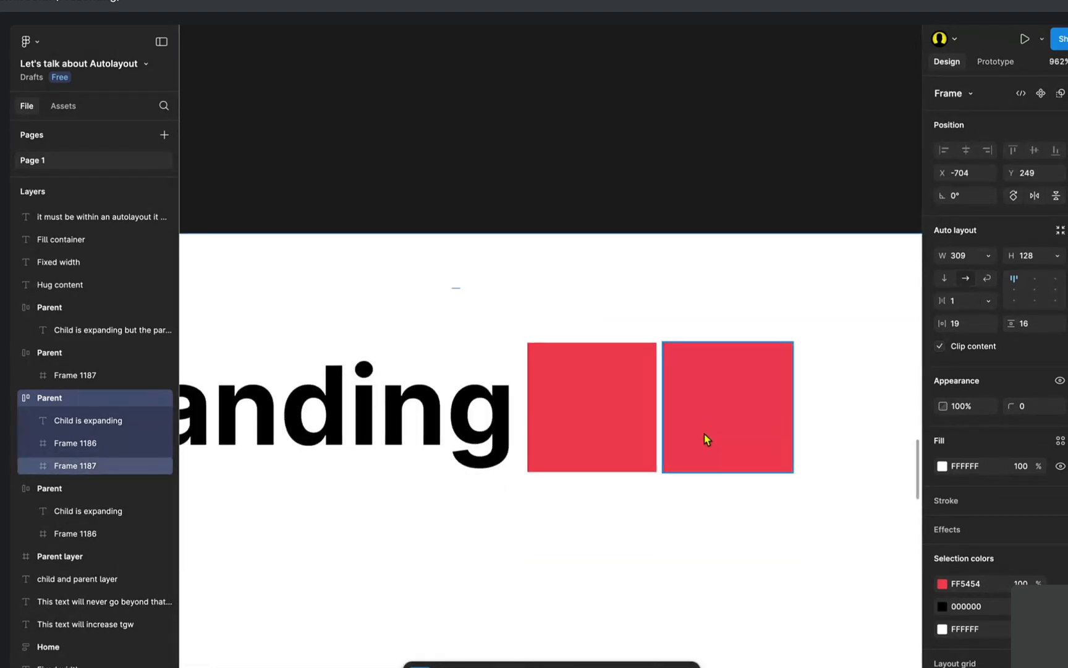
pyautogui.scroll(3, 705, 436)
pyautogui.scroll(-6, 403, 415)
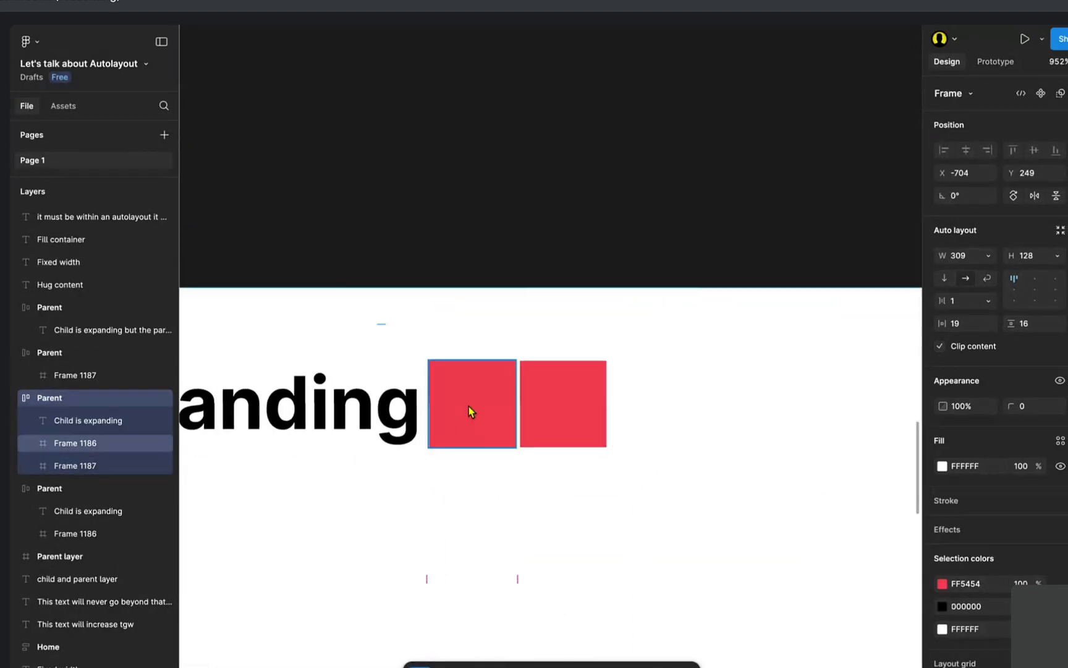
# Set the Parent frame's horizontal gap between items to 20.
pyautogui.click(988, 301)
pyautogui.click(961, 330)
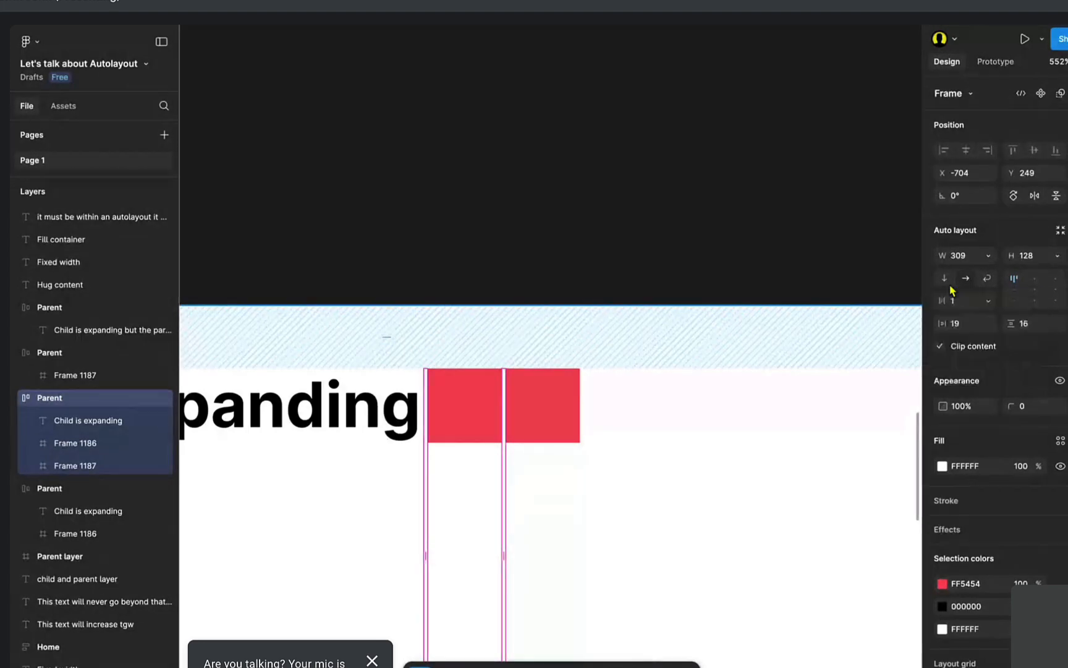
pyautogui.scroll(-3, 732, 366)
pyautogui.write('20')
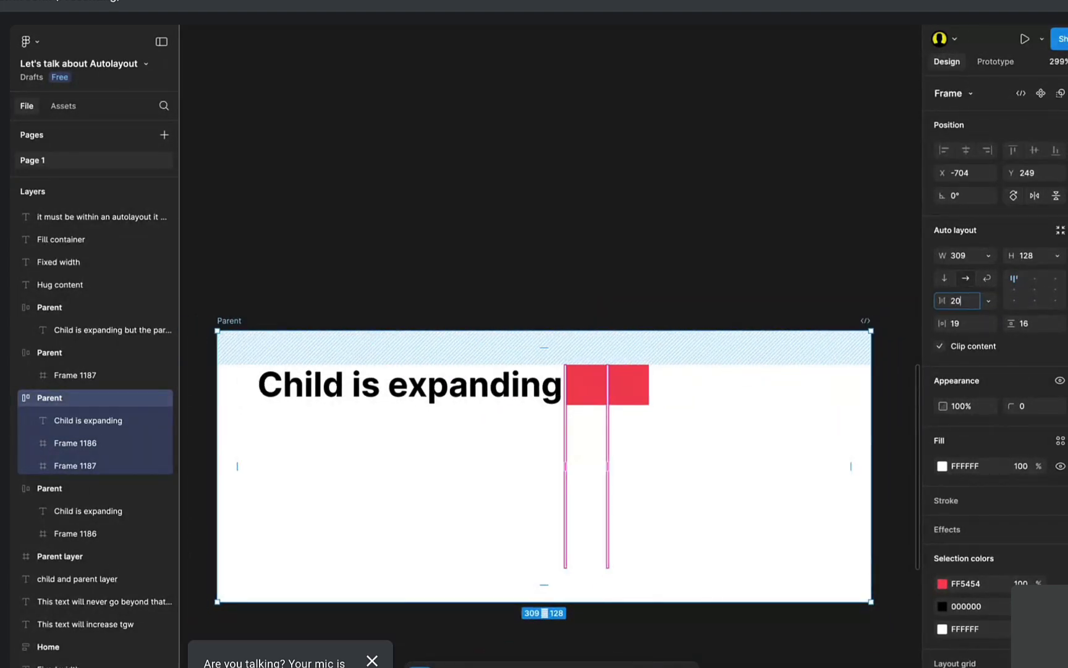
pyautogui.press('Return')
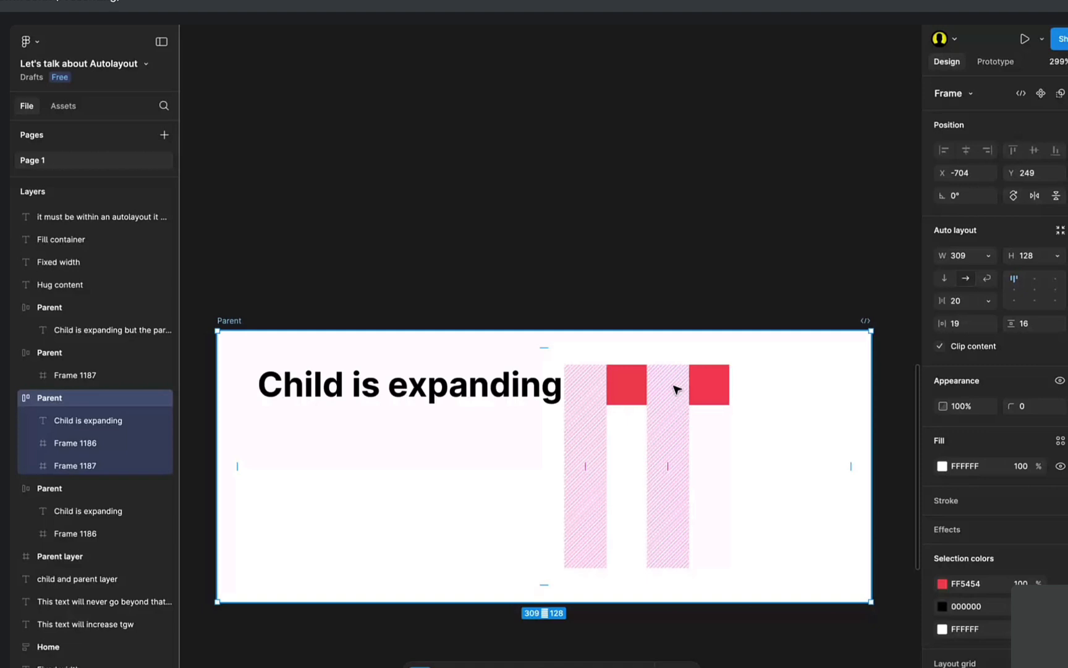
# Set the Parent frame's horizontal gap between items to 8.
pyautogui.click(963, 303)
pyautogui.write('8')
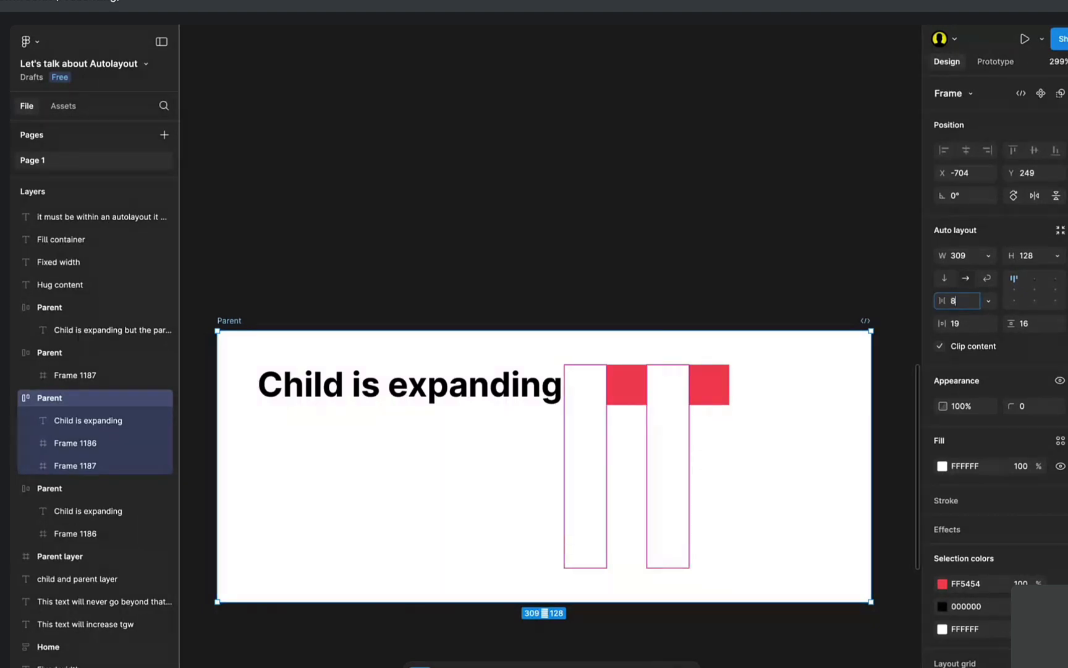
pyautogui.press('Return')
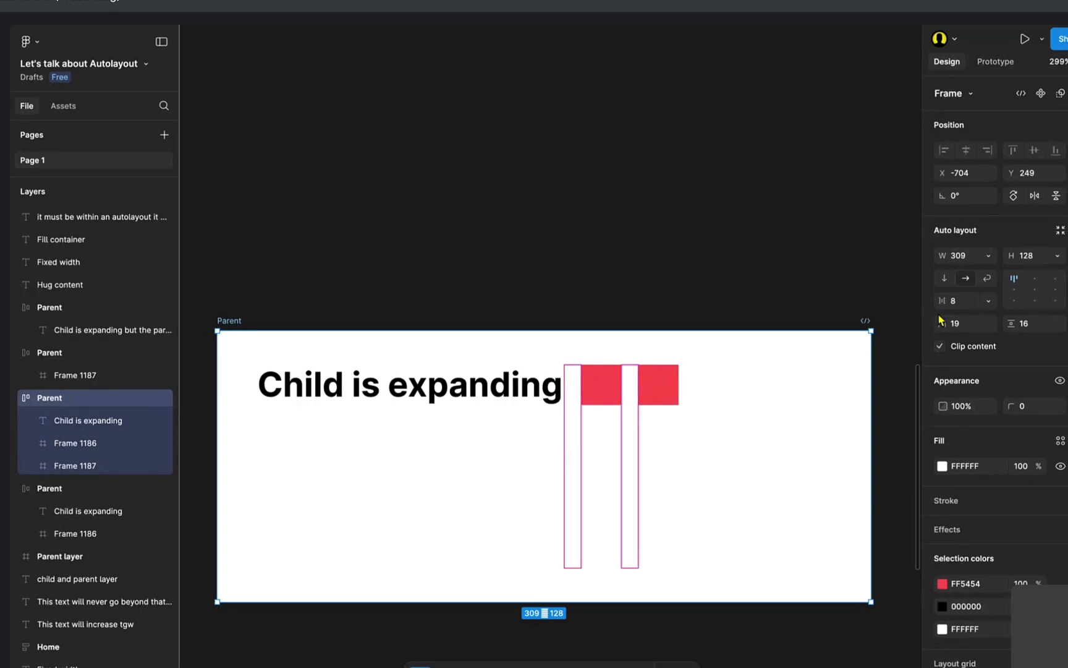
# Switch the Parent frame's auto layout direction to vertical so the text and red squares stack.
pyautogui.click(401, 388)
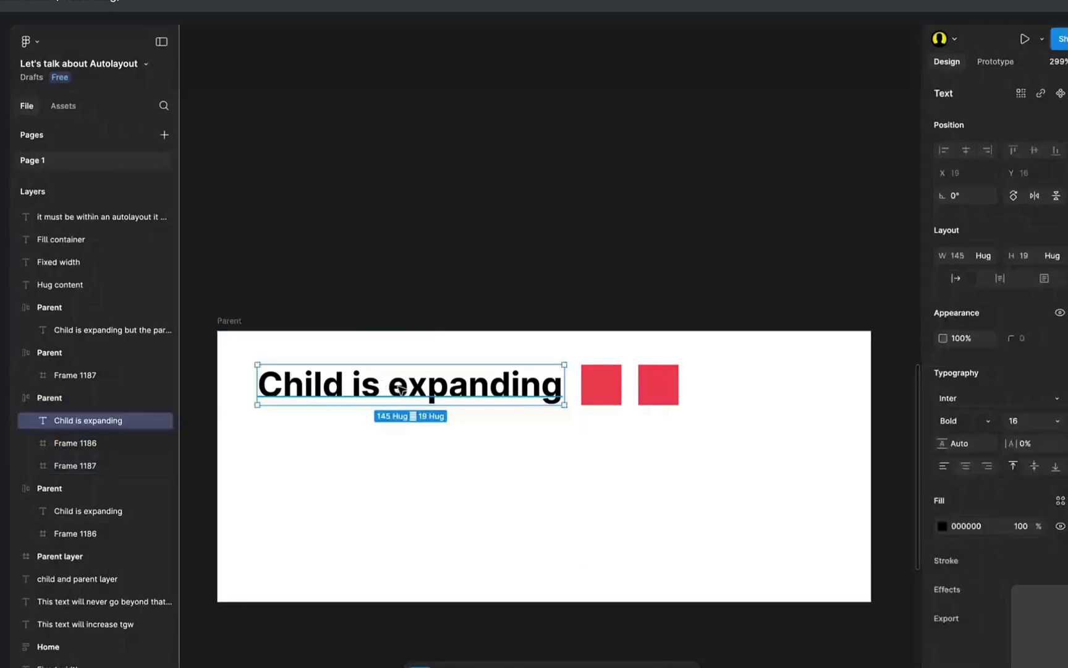
pyautogui.click(239, 323)
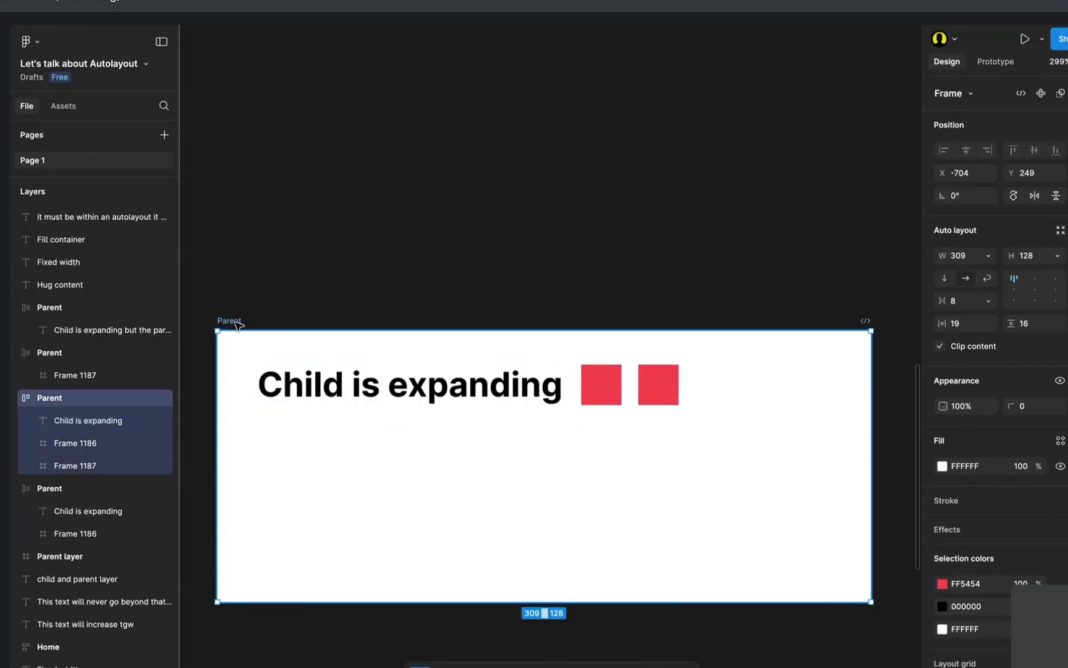
pyautogui.click(946, 282)
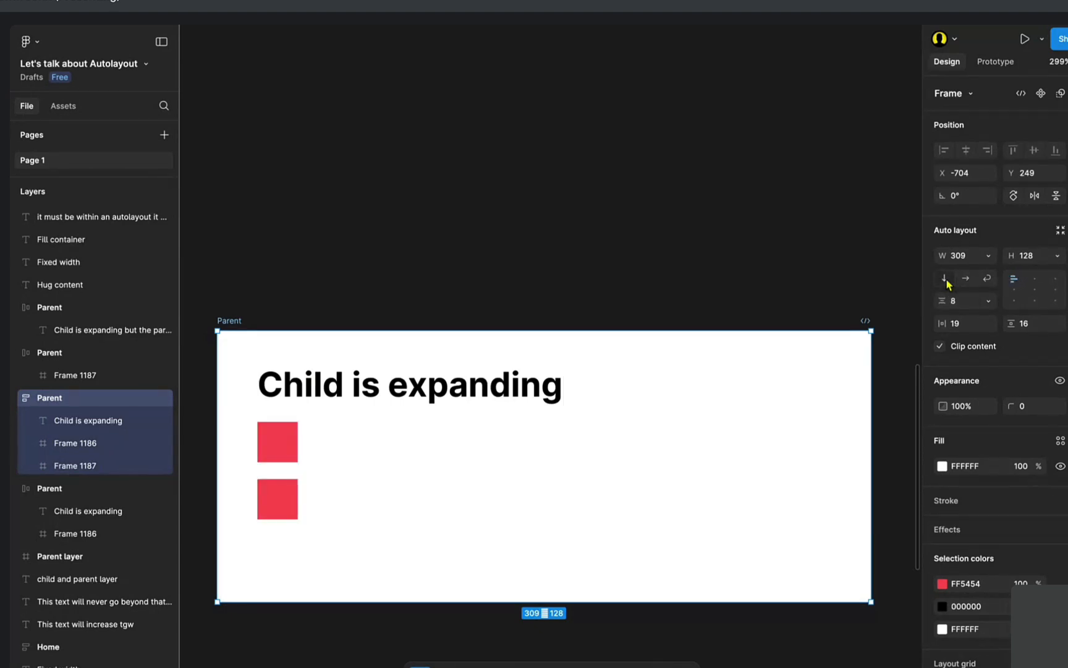
pyautogui.click(969, 307)
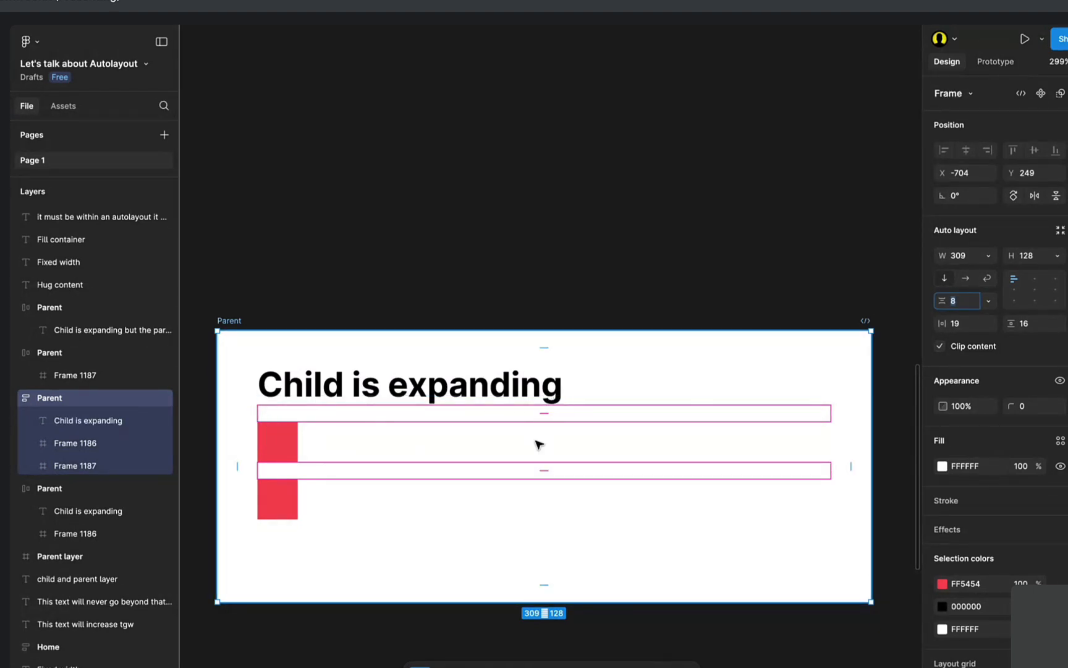
pyautogui.click(332, 394)
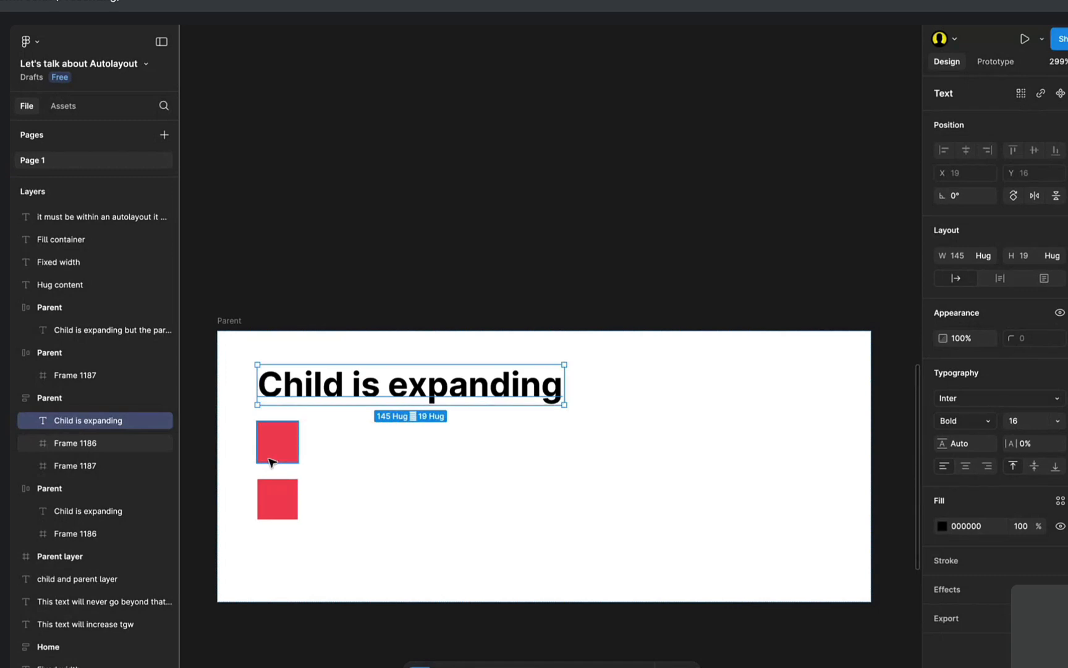
pyautogui.click(233, 322)
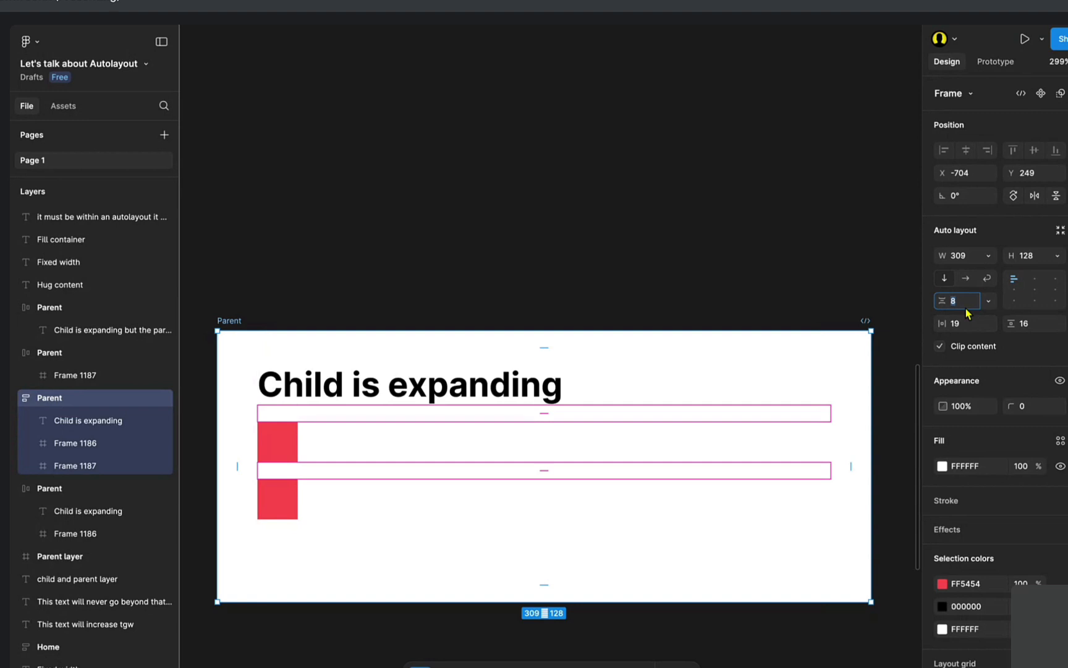
pyautogui.write('1')
pyautogui.press('Escape')
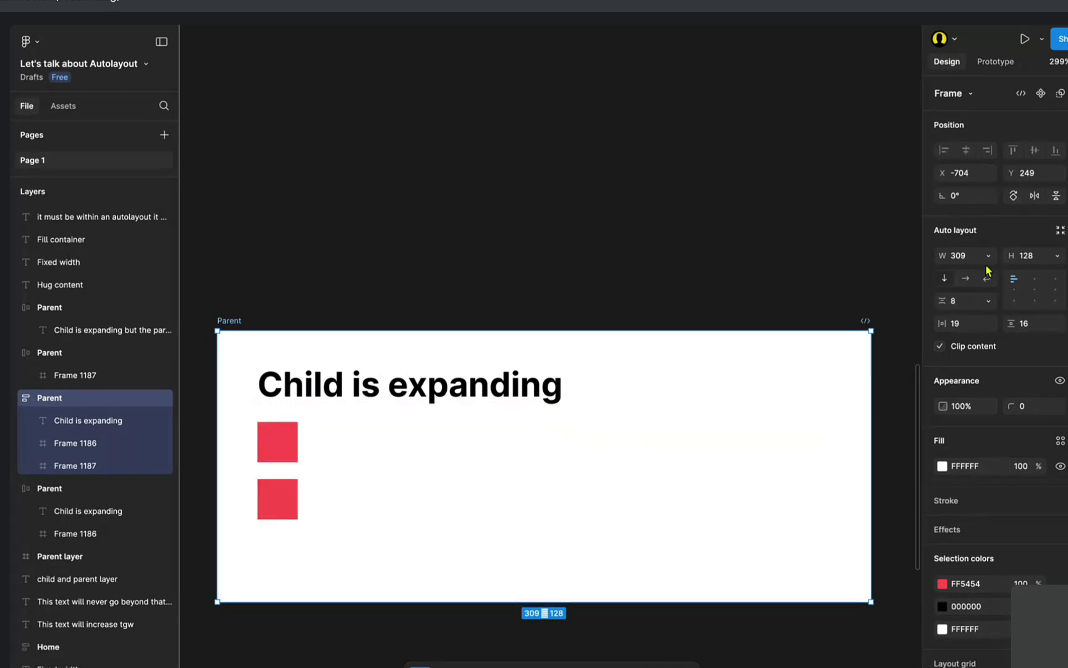
# Switch the Parent frame's auto layout direction back to horizontal.
pyautogui.click(965, 277)
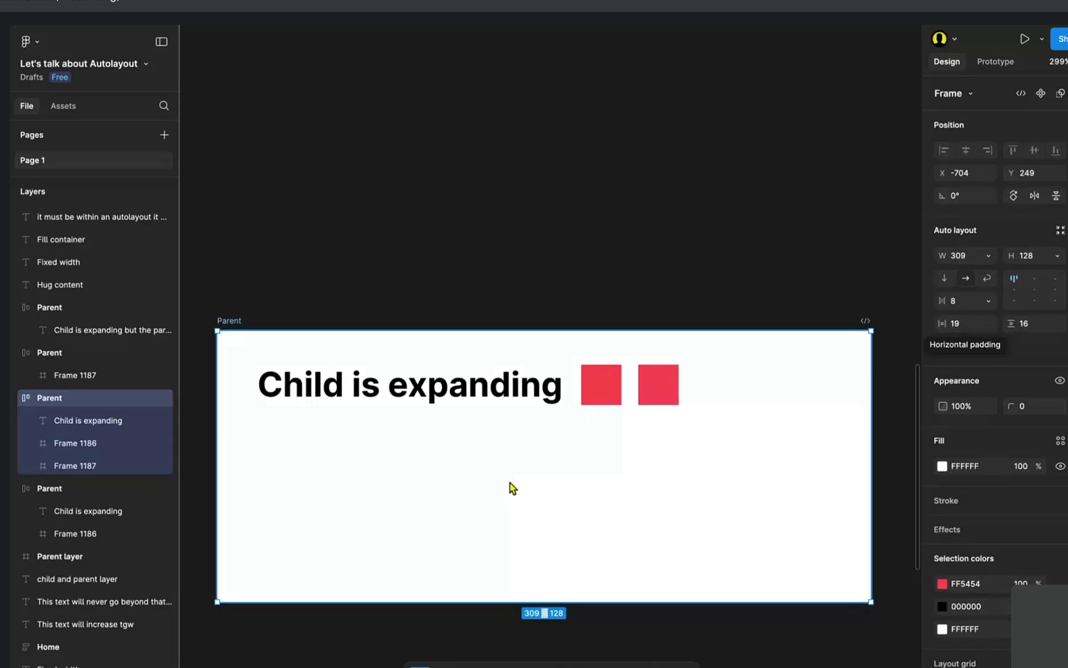
# Sketch a short freehand pencil stroke just outside each of the Parent frame's four sides.
pyautogui.hotkey('shift', 'p')
pyautogui.moveTo(277, 468); pyautogui.dragTo(353, 457)
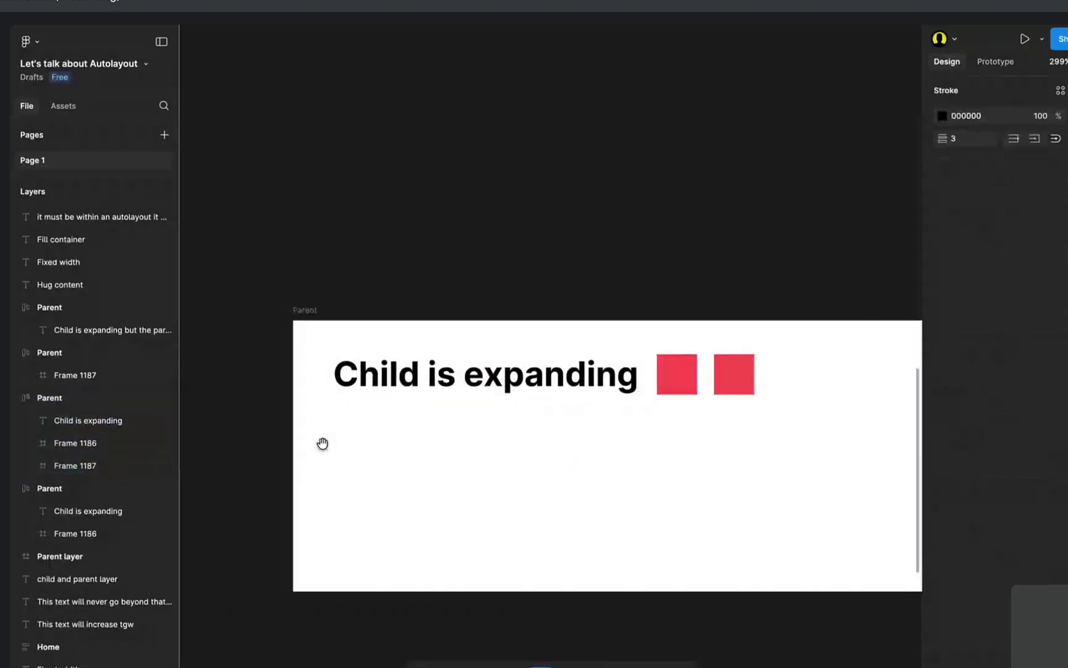
pyautogui.hscroll(5, 284, 458)
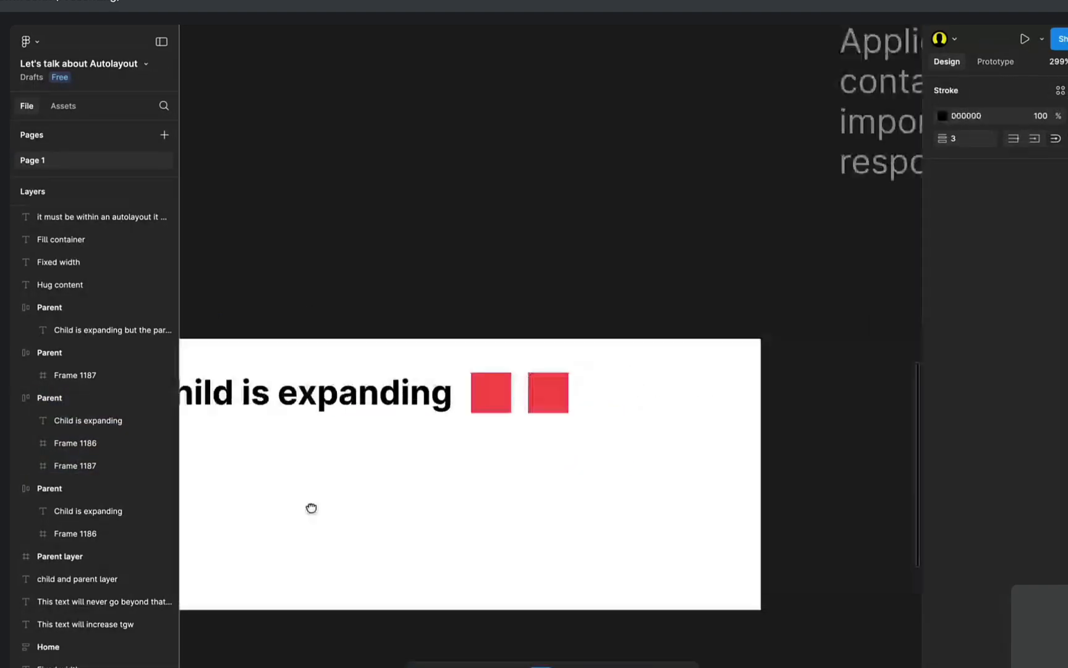
pyautogui.moveTo(761, 423); pyautogui.dragTo(763, 472)
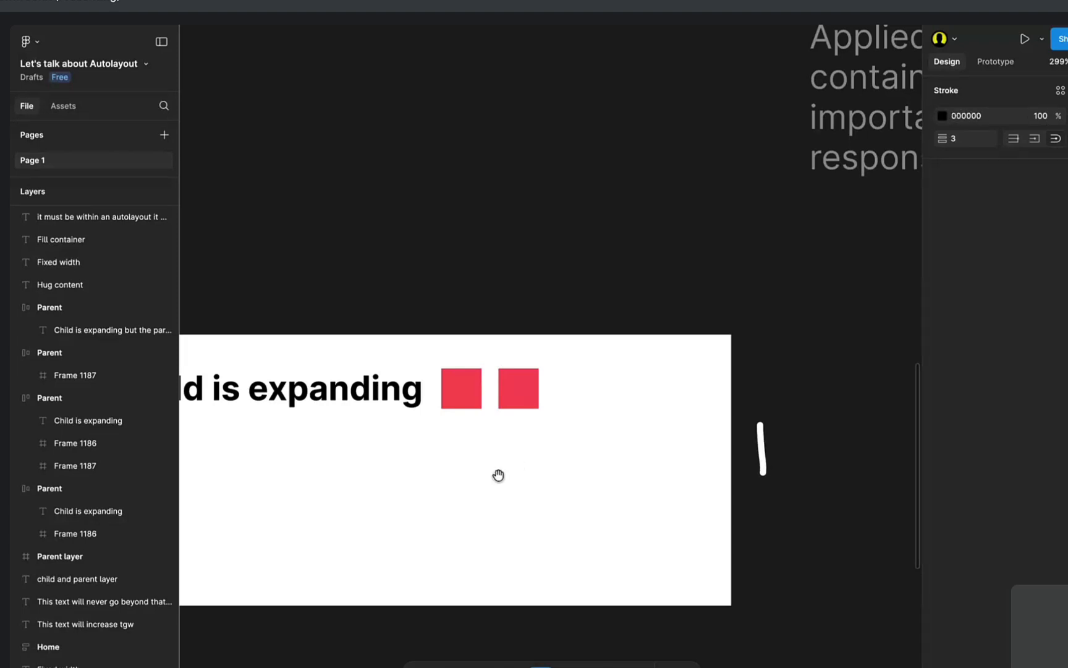
pyautogui.moveTo(498, 475); pyautogui.dragTo(615, 453)
pyautogui.scroll(-3, 615, 452)
pyautogui.scroll(2, 620, 445)
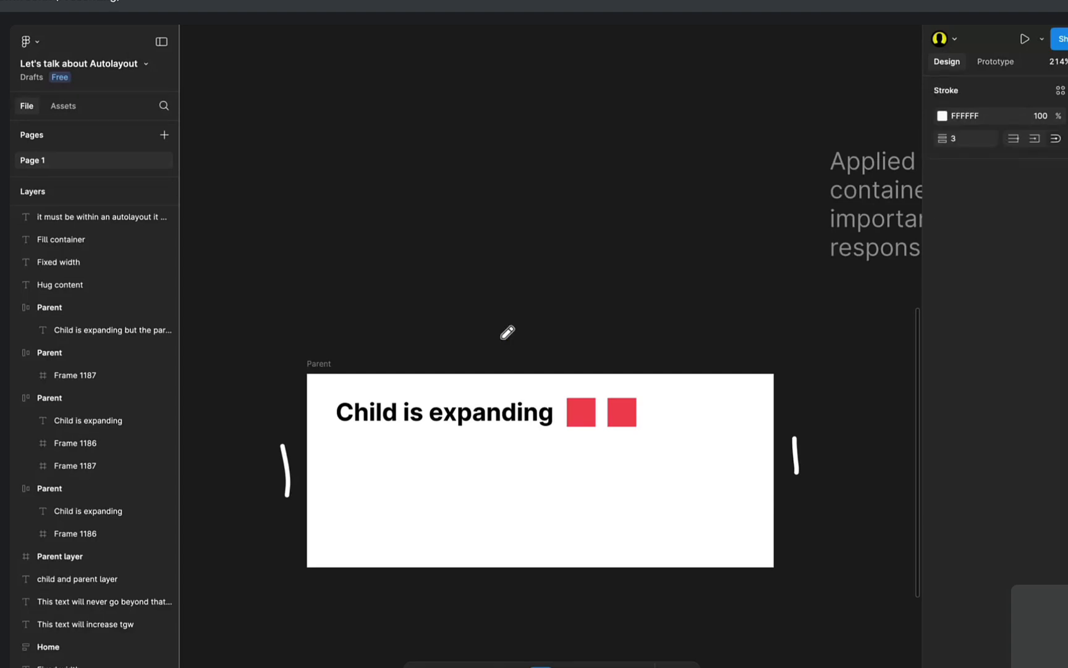
pyautogui.moveTo(497, 349); pyautogui.dragTo(548, 350)
pyautogui.moveTo(519, 592)
pyautogui.mouseDown()
pyautogui.moveTo(574, 592)
pyautogui.moveTo(560, 559)
pyautogui.mouseUp()
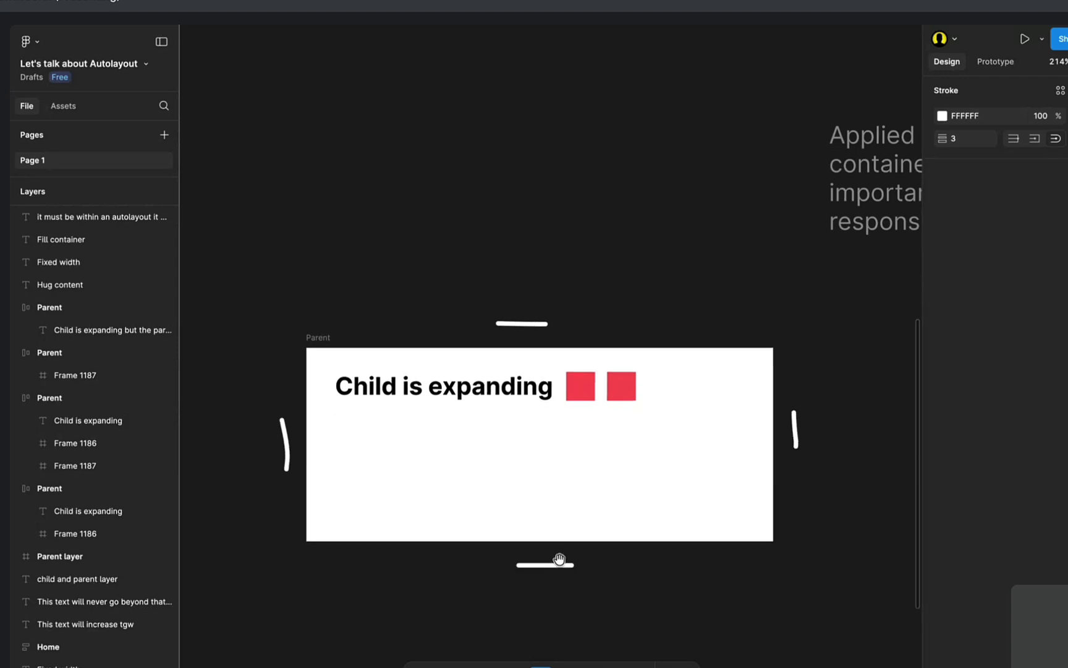
pyautogui.moveTo(939, 31)
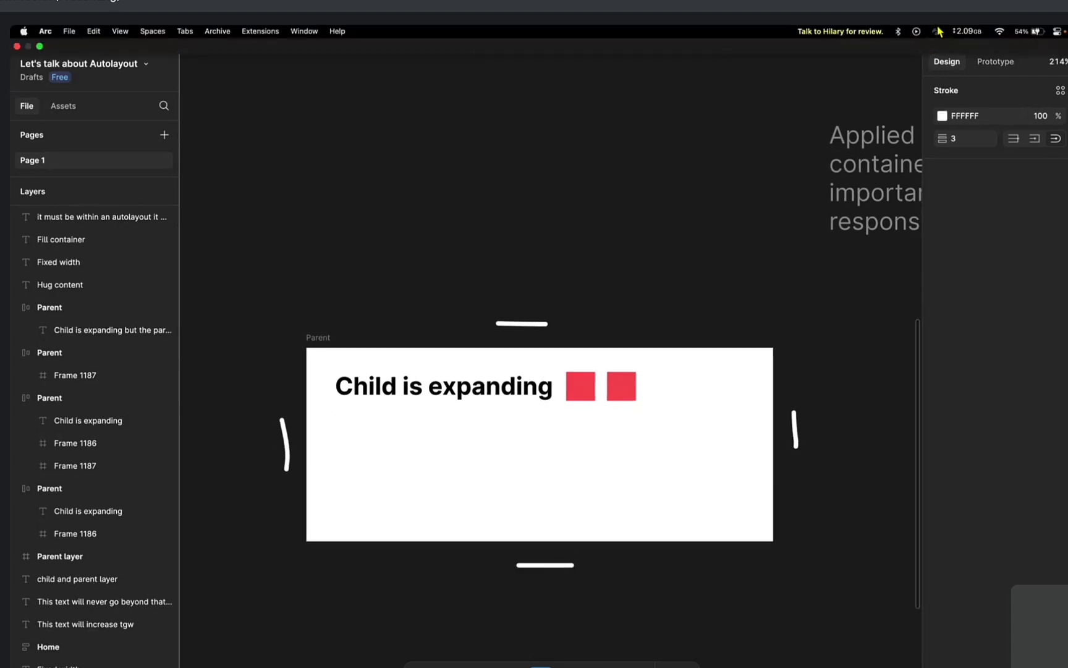
pyautogui.scroll(-3, 473, 476)
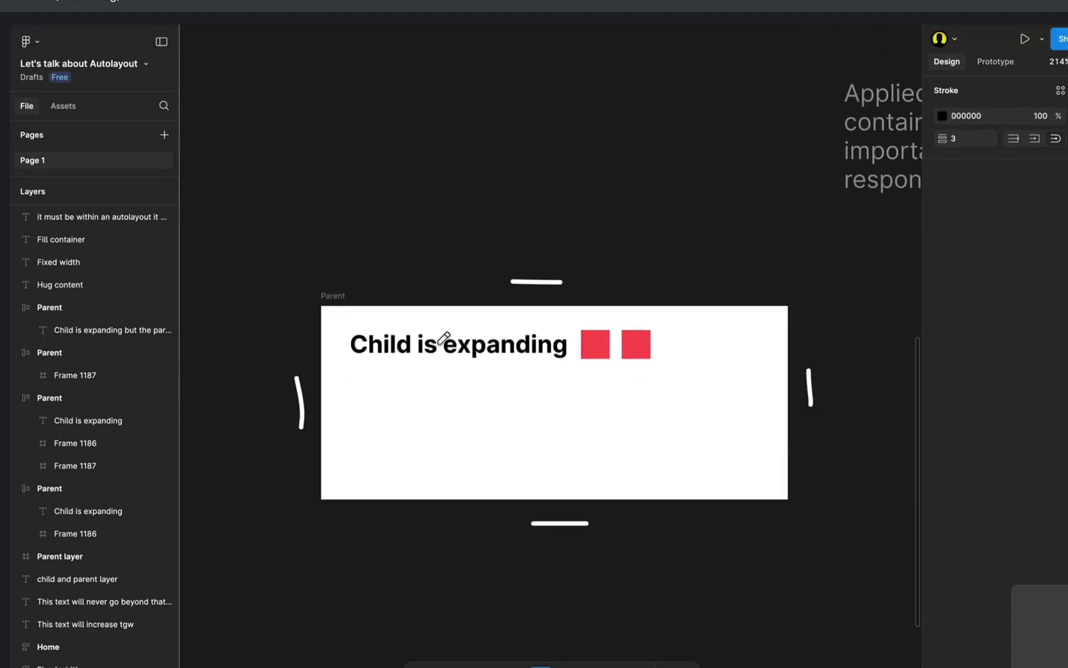
pyautogui.press('Escape')
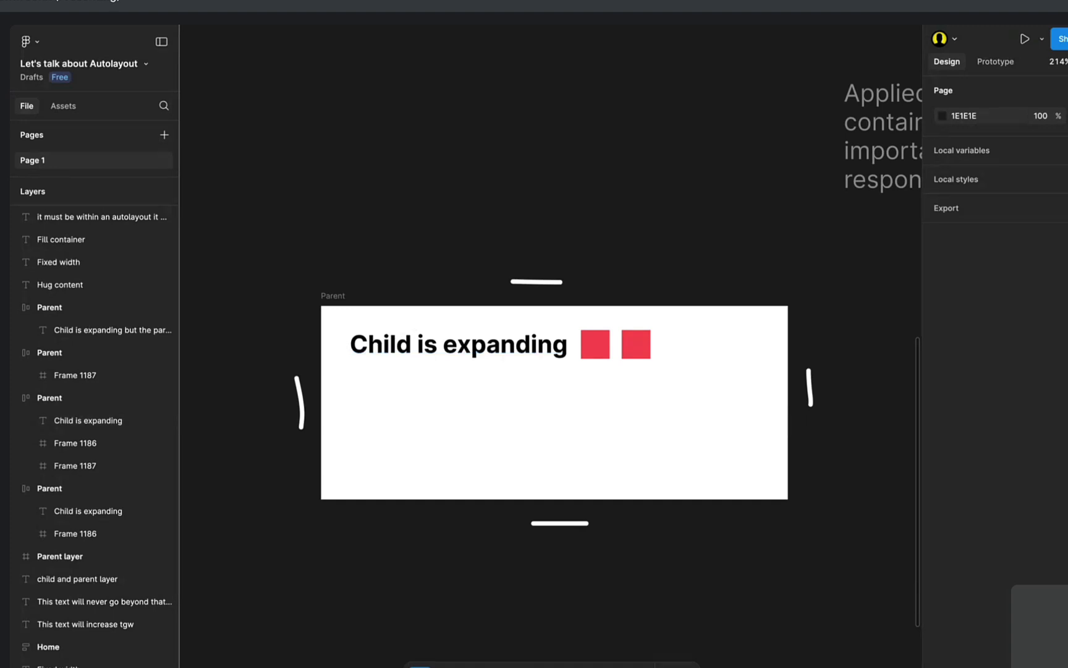
# Set the Parent frame's vertical padding to 8, and undo that padding change.
pyautogui.click(323, 302)
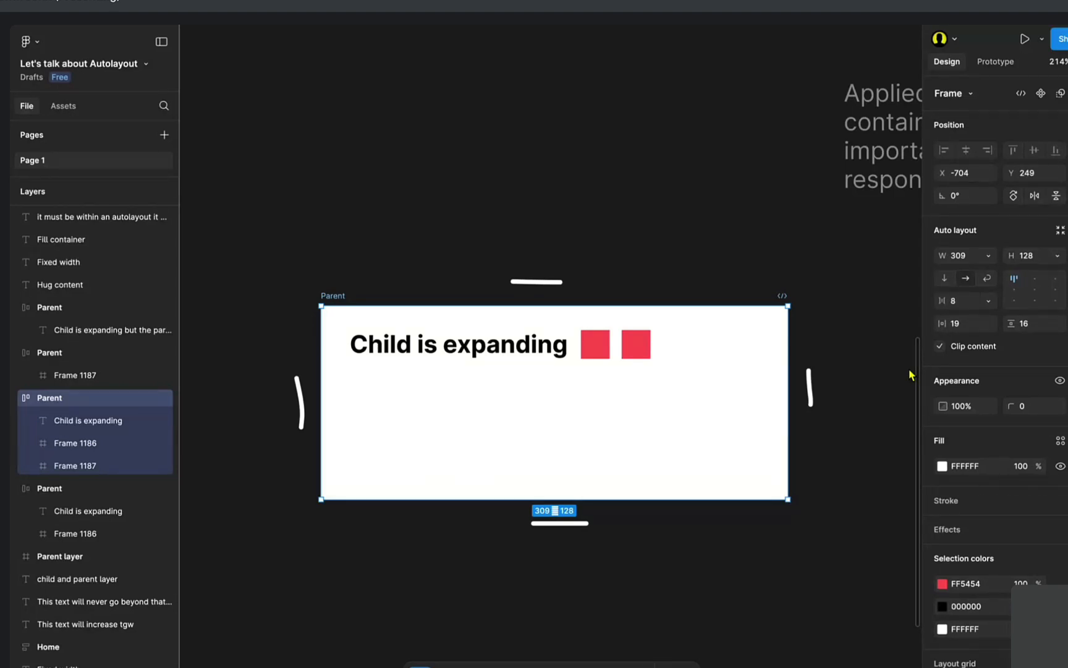
pyautogui.scroll(5, 644, 465)
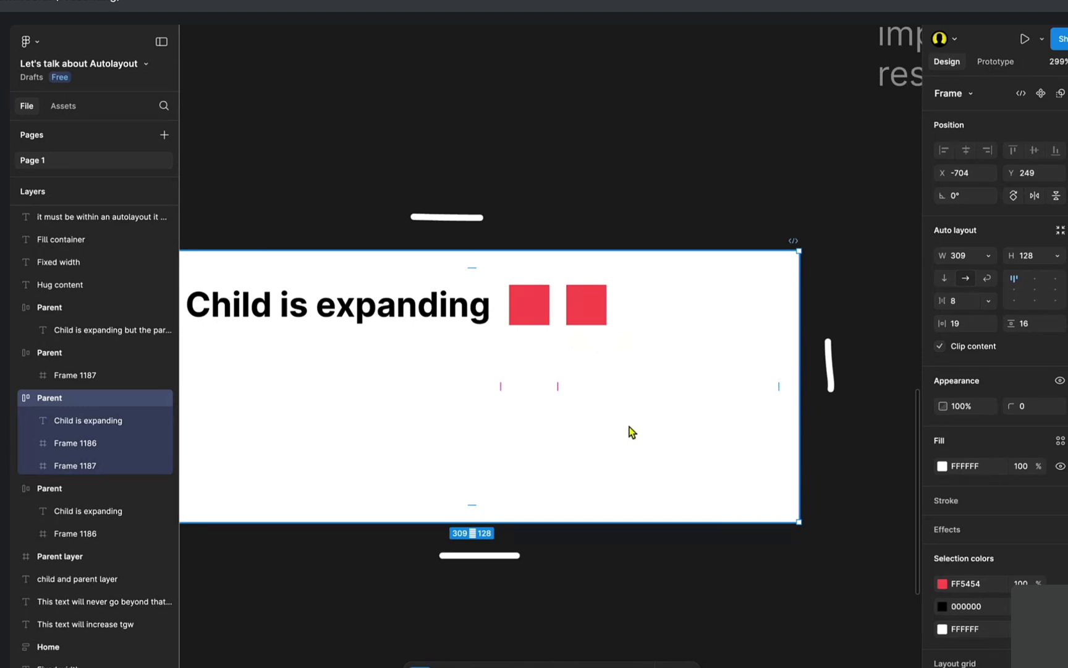
pyautogui.moveTo(520, 402); pyautogui.dragTo(613, 384)
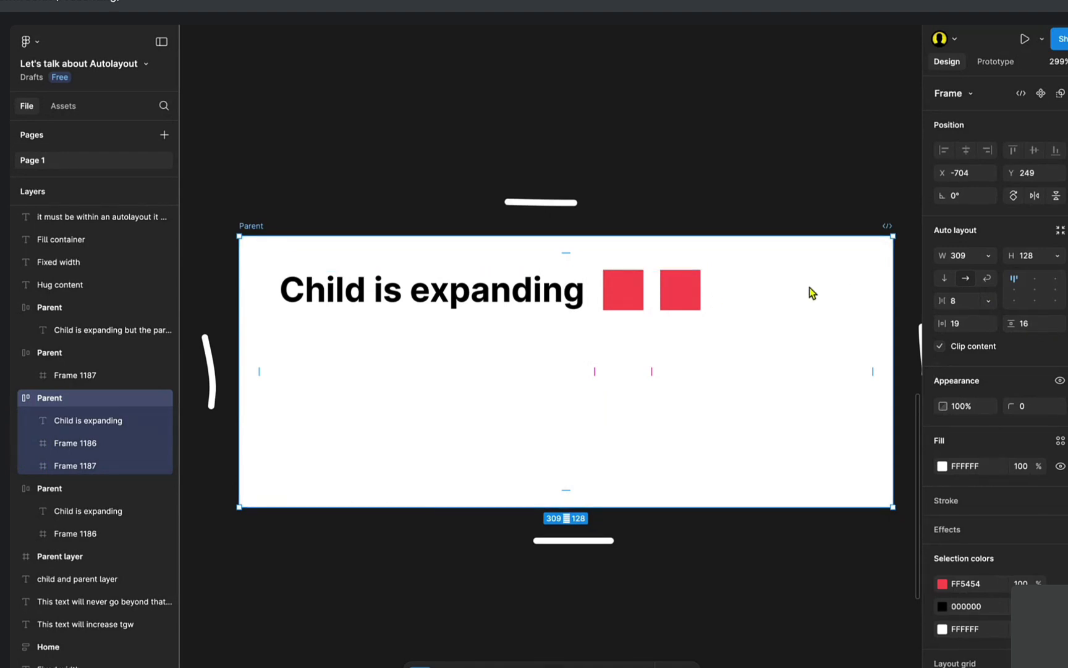
pyautogui.click(1029, 326)
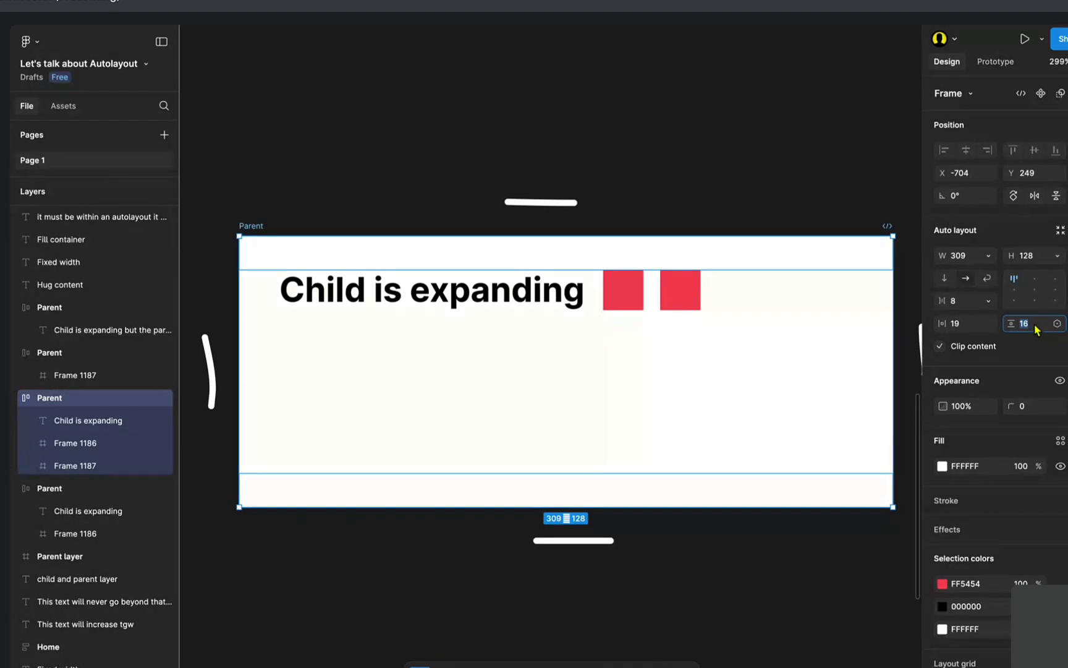
pyautogui.write('8')
pyautogui.press('Return')
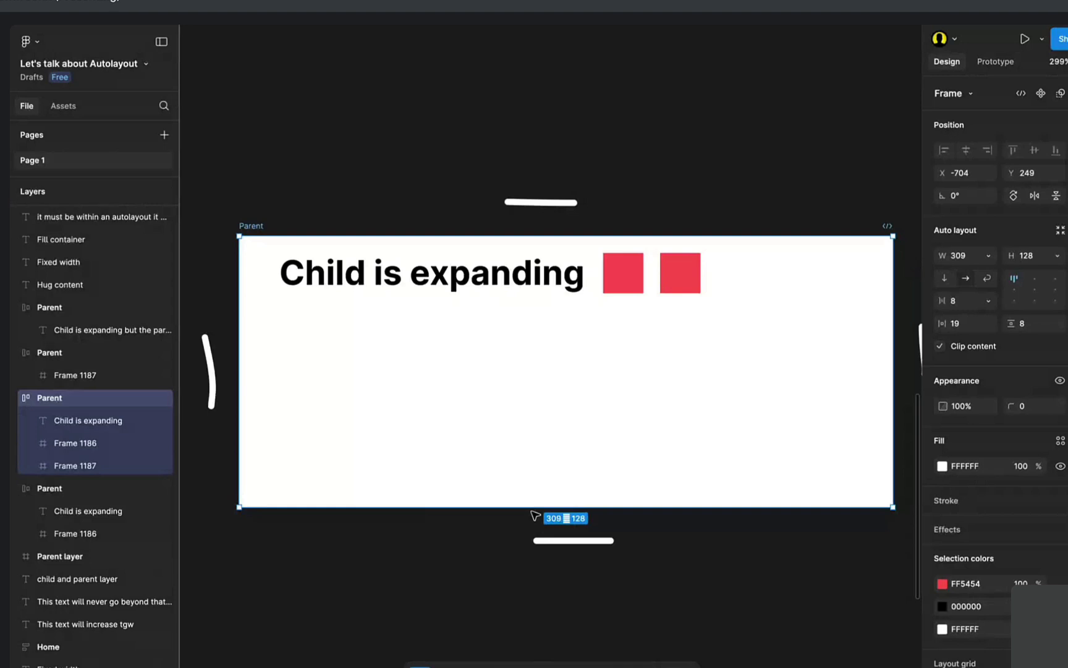
pyautogui.hotkey('ctrl', 'z')
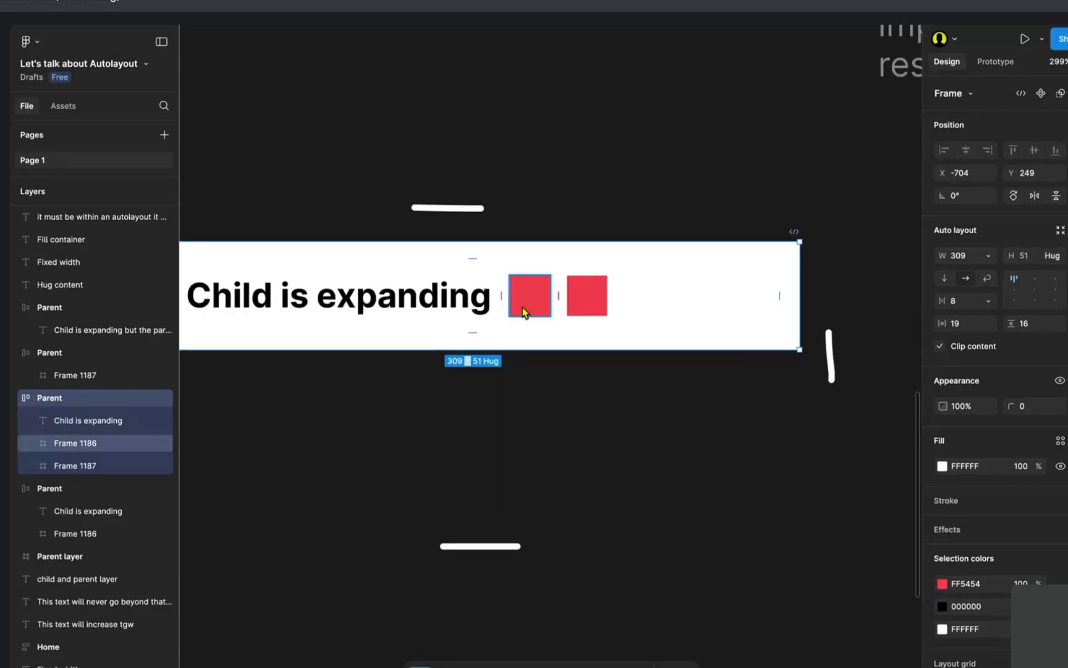
pyautogui.hscroll(-2, 523, 307)
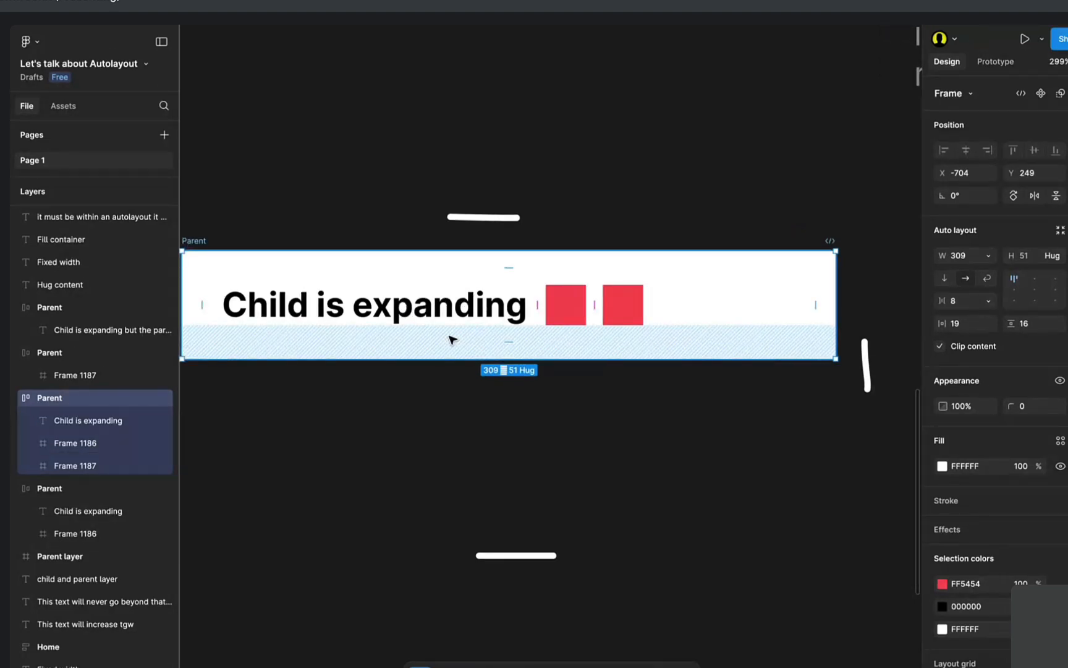
pyautogui.hscroll(-3, 452, 340)
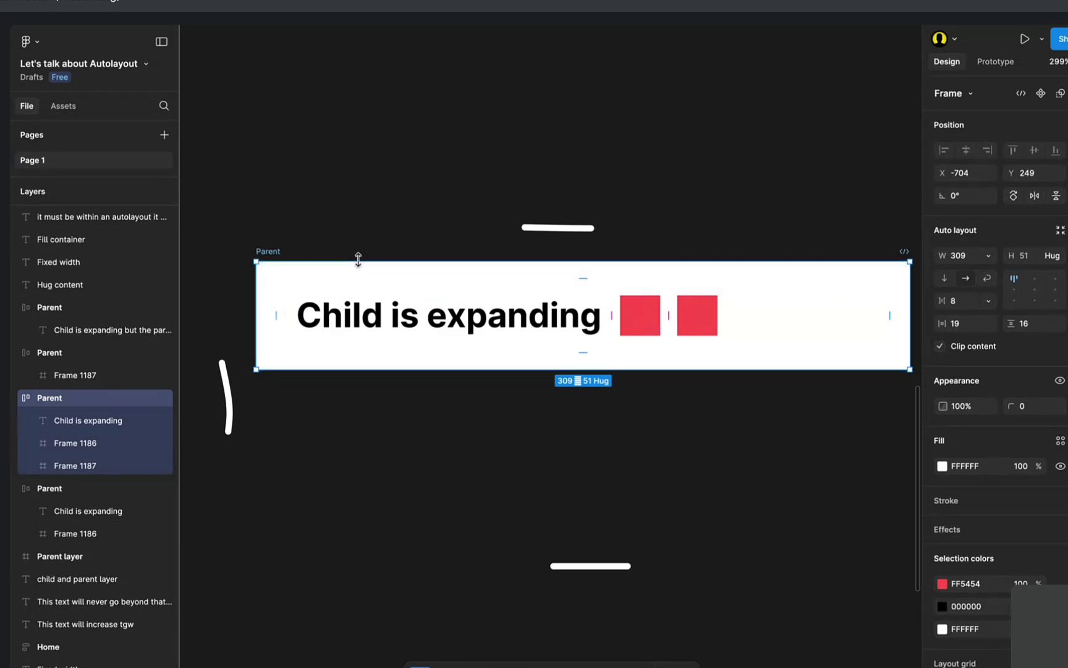
pyautogui.scroll(-2, 359, 433)
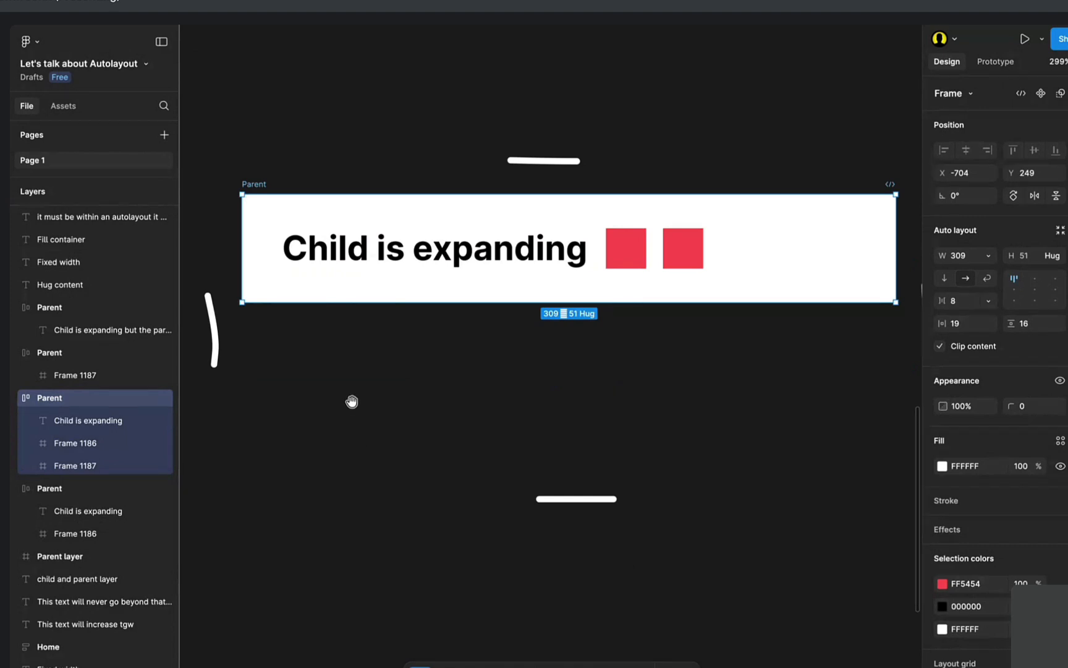
pyautogui.moveTo(353, 401); pyautogui.dragTo(353, 437)
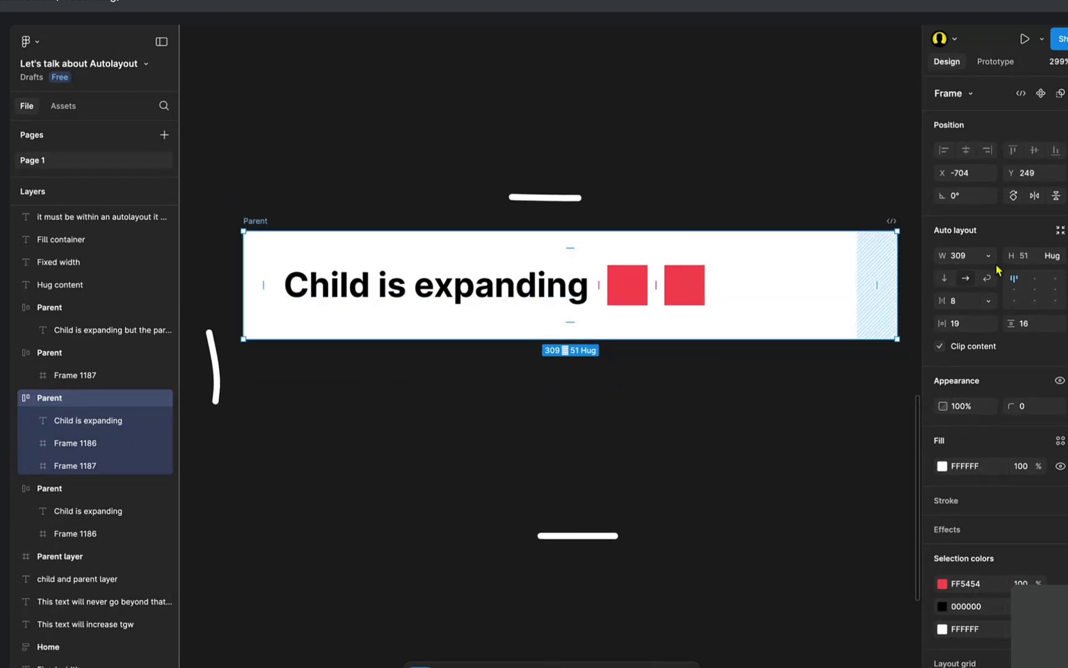
# Set the Parent frame's width to hug its contents.
pyautogui.click(1054, 257)
pyautogui.click(1058, 263)
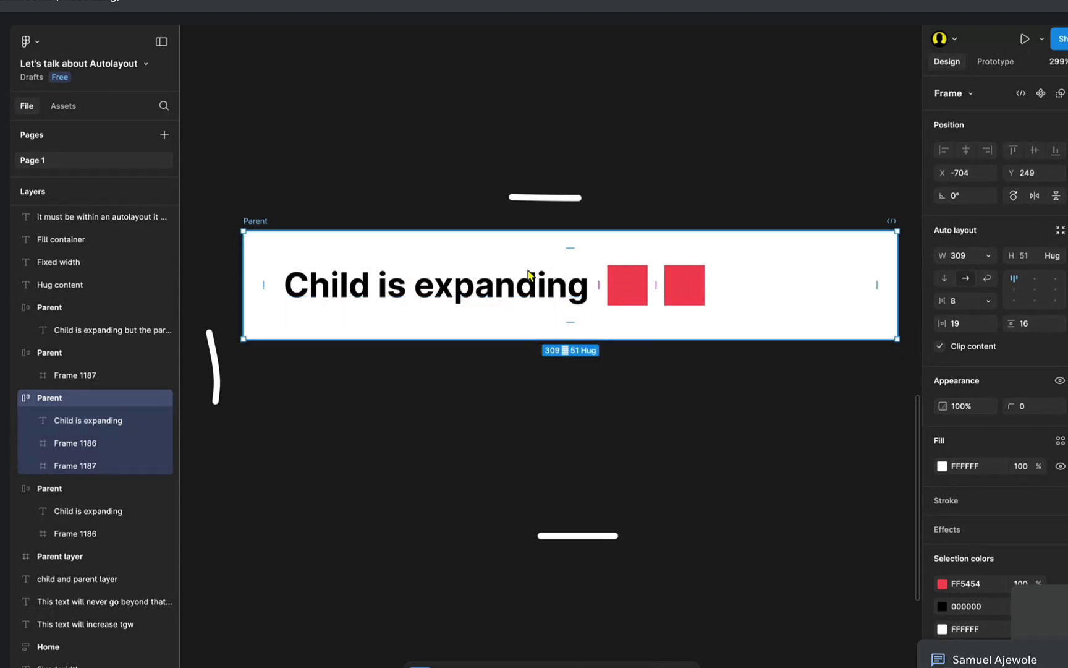
pyautogui.scroll(1, 408, 300)
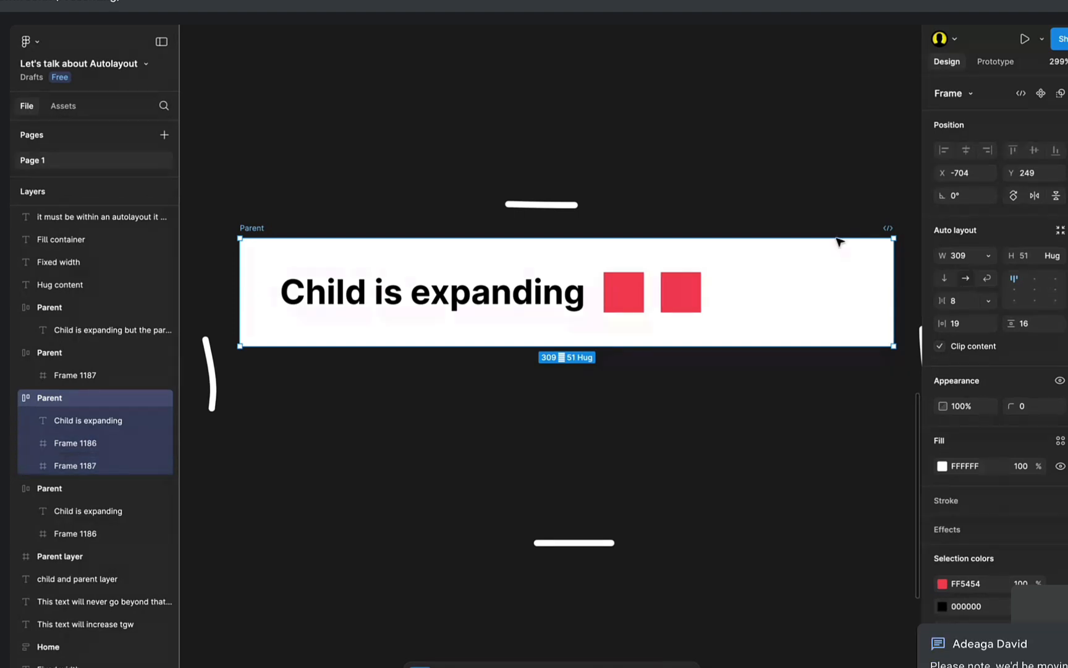
pyautogui.click(989, 256)
pyautogui.click(1002, 276)
pyautogui.moveTo(552, 314); pyautogui.dragTo(600, 337)
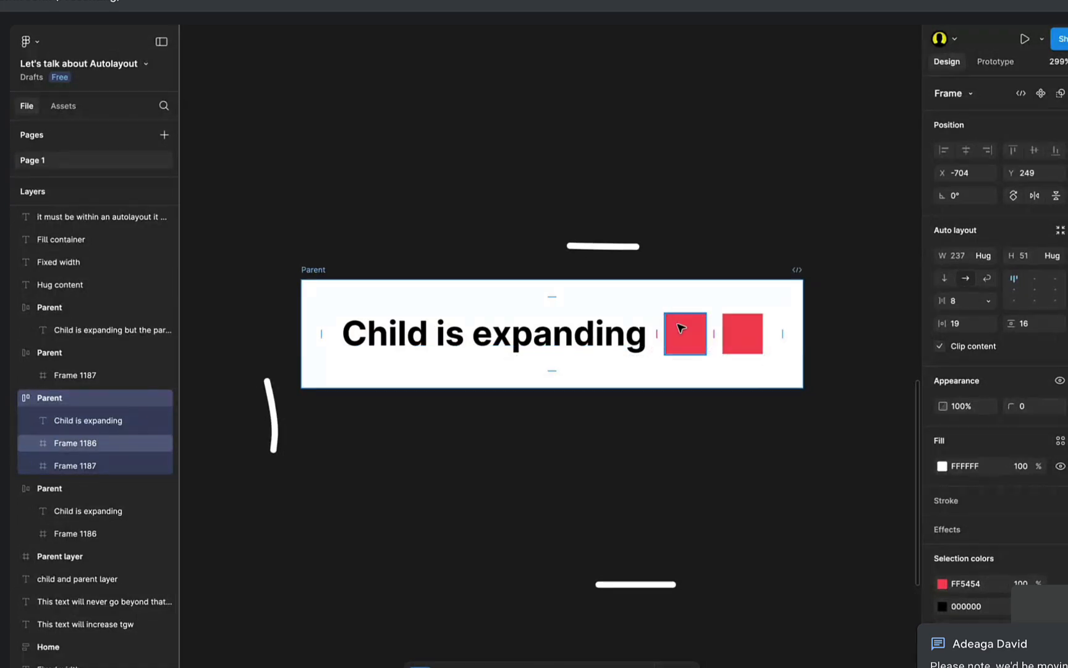
pyautogui.scroll(-2, 637, 312)
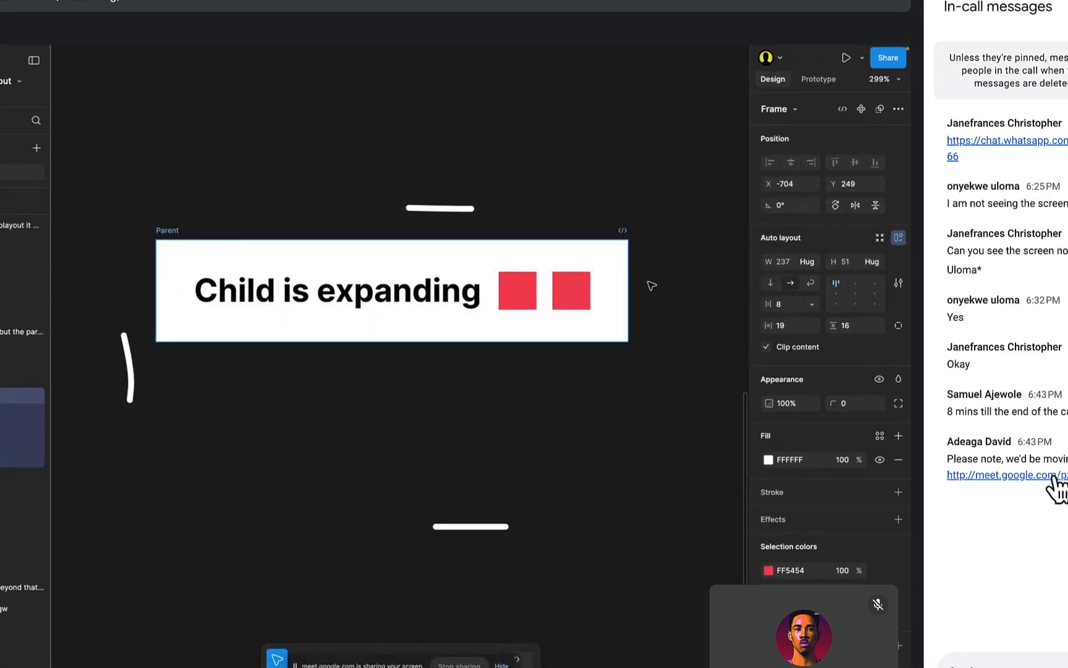
# Switch to the video call's in-call messages and copy the meeting link from the latest message.
pyautogui.moveTo(1067, 477); pyautogui.dragTo(946, 481)
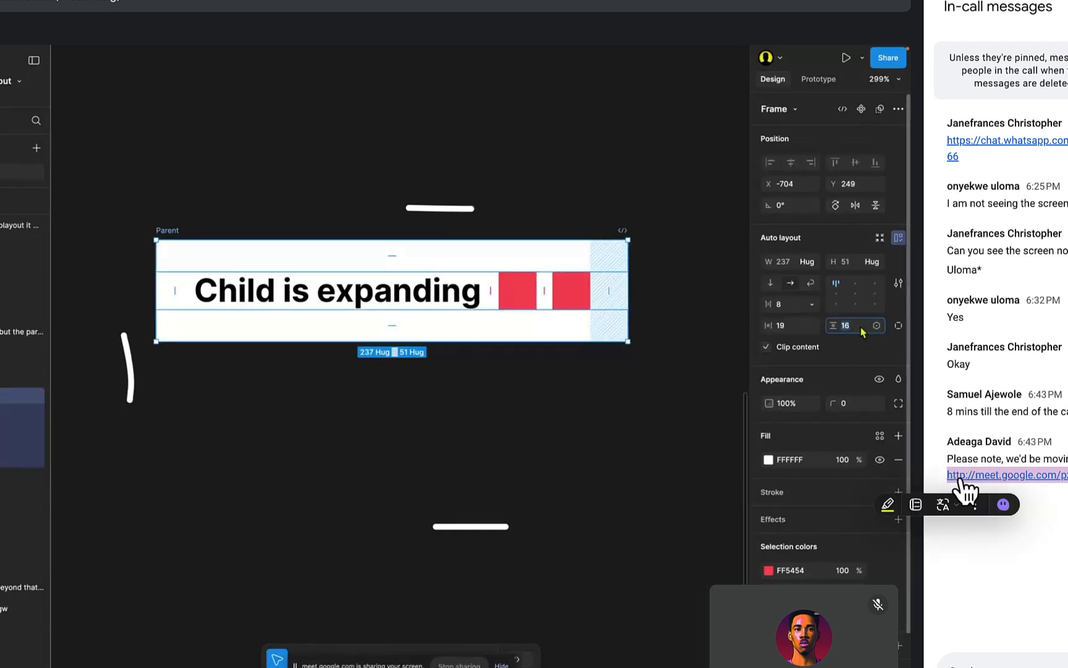
pyautogui.rightClick(960, 479)
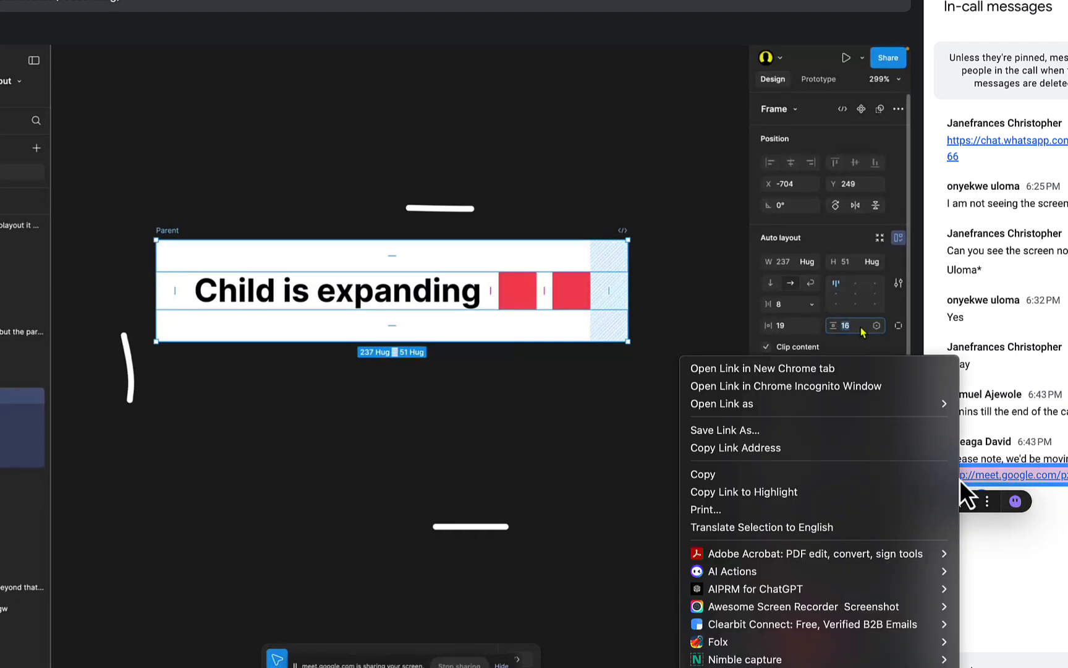
pyautogui.click(843, 475)
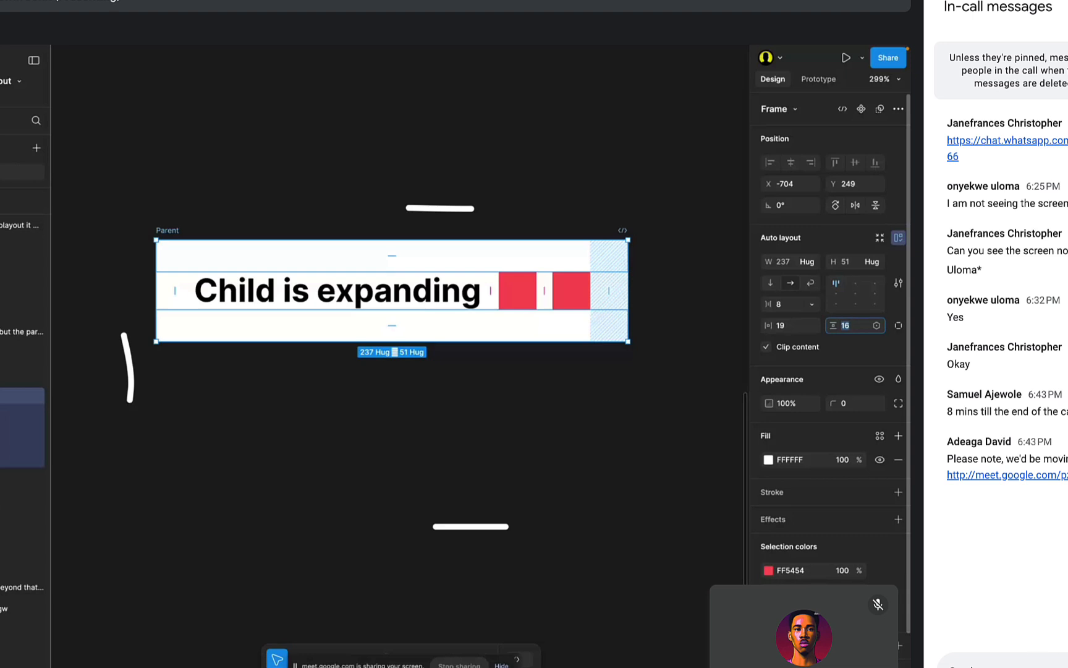
# Set the Parent frame's vertical padding to 2, and undo that padding change.
pyautogui.write('2')
pyautogui.press('Return')
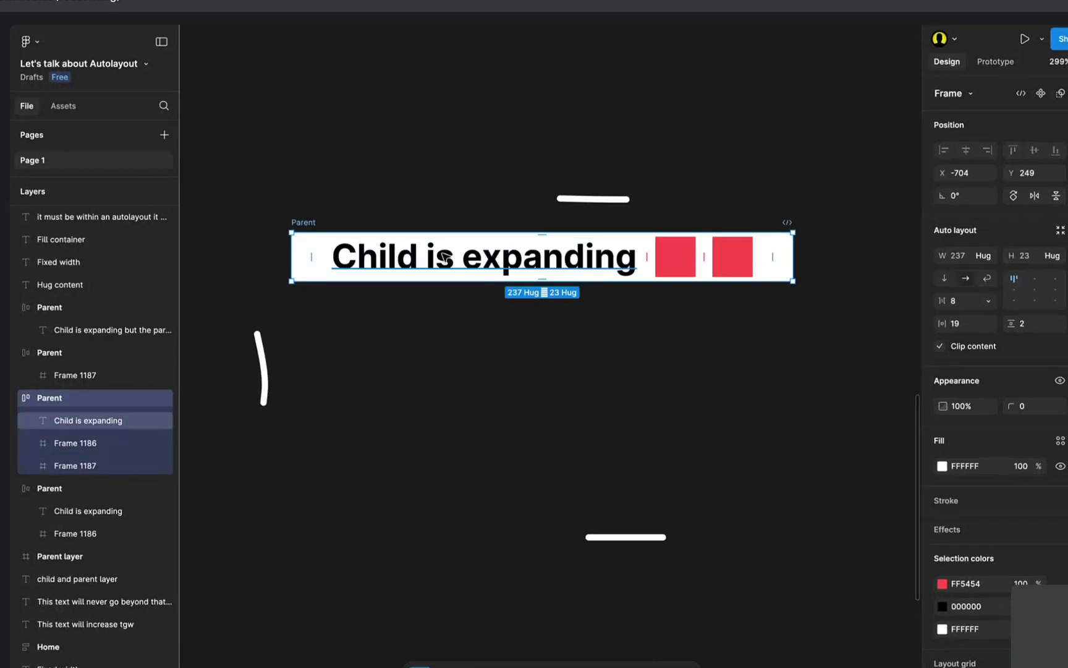
pyautogui.hotkey('ctrl', 'z')
# Set the Parent frame's vertical padding to 8 and its horizontal padding to 12.
pyautogui.click(1044, 324)
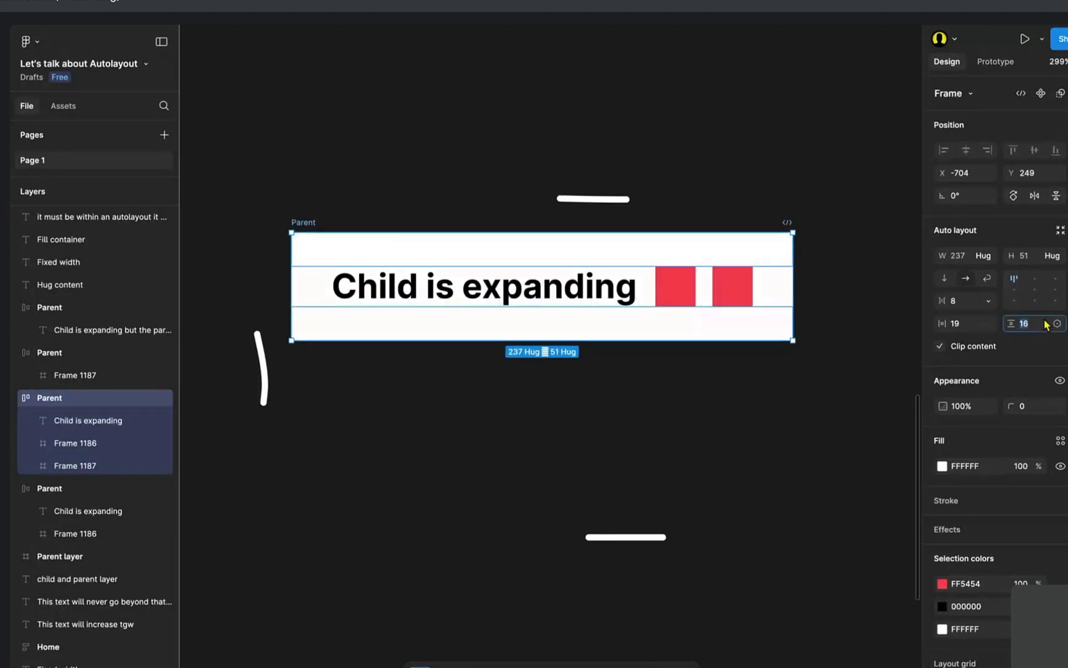
pyautogui.write('8')
pyautogui.press('Return')
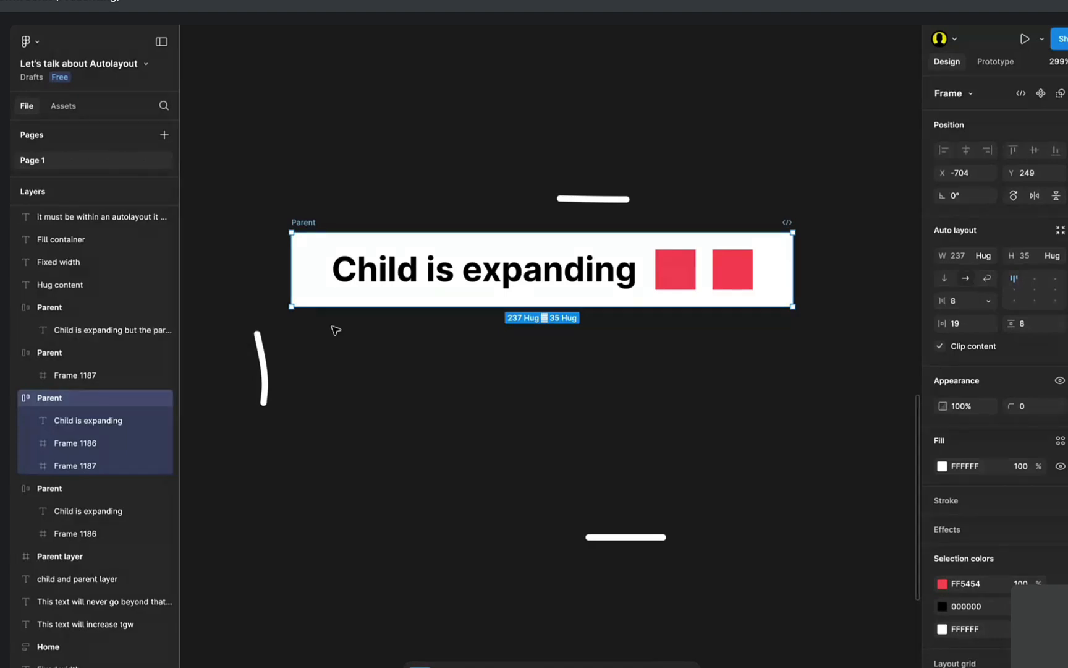
pyautogui.click(976, 326)
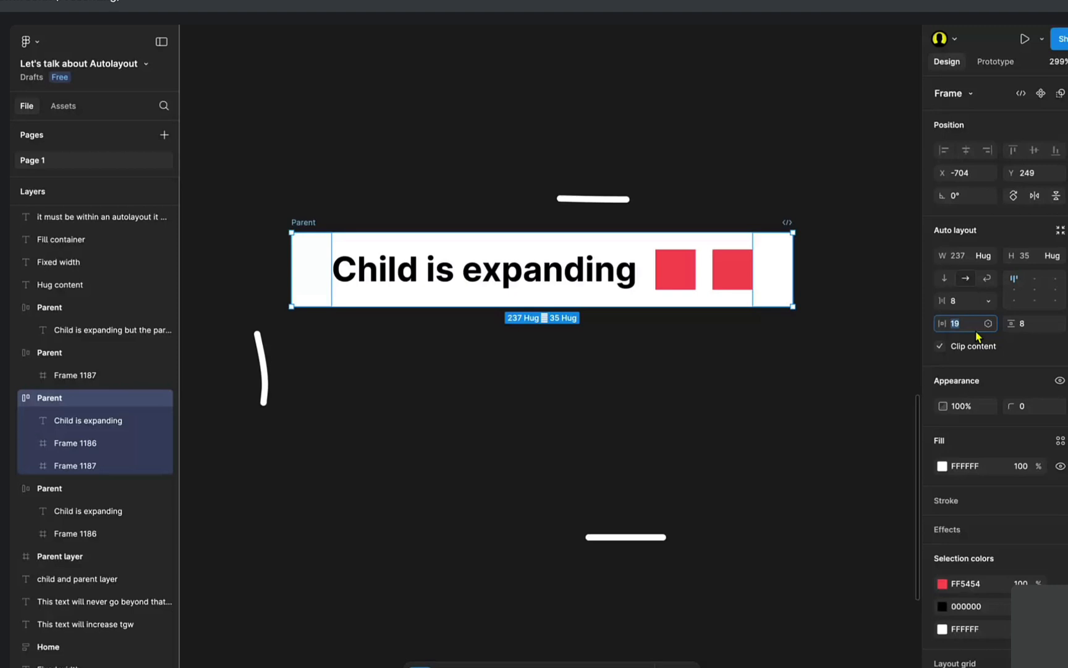
pyautogui.write('12')
pyautogui.press('Return')
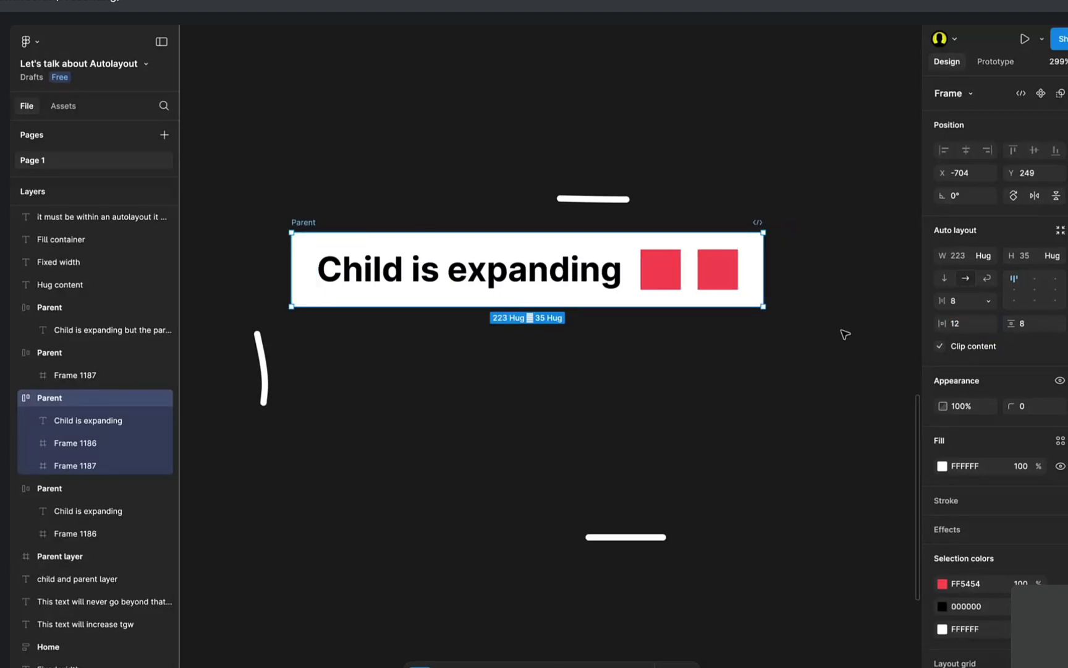
# Move the Parent frame to X -688, Y 287, between the four pencil strokes.
pyautogui.scroll(3, 414, 309)
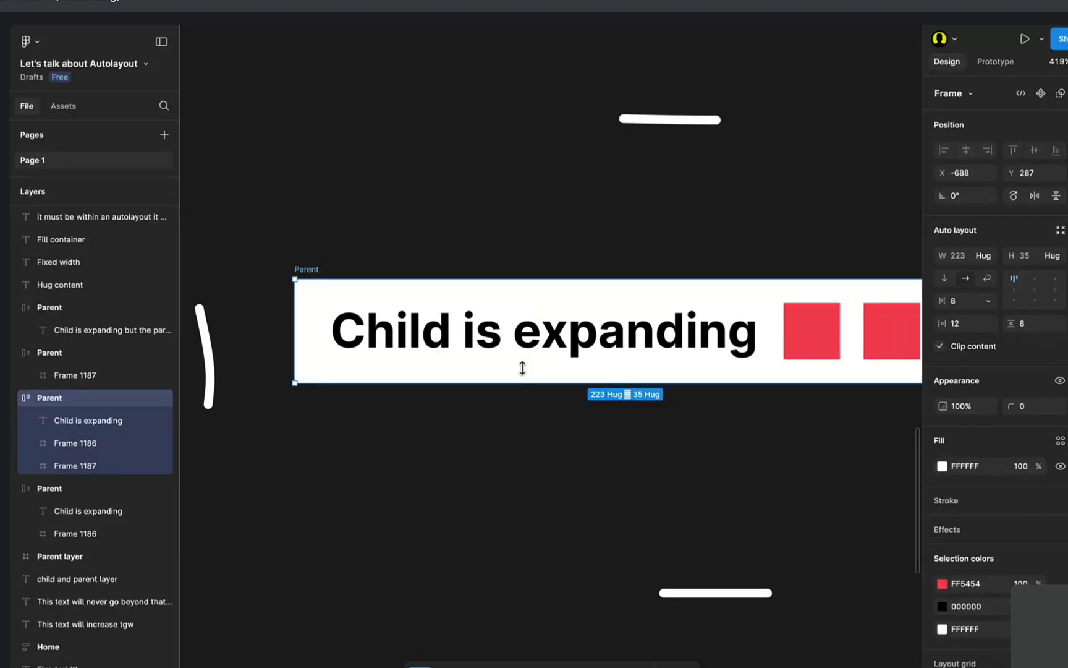
pyautogui.hscroll(3, 522, 368)
pyautogui.moveTo(457, 348); pyautogui.dragTo(462, 351)
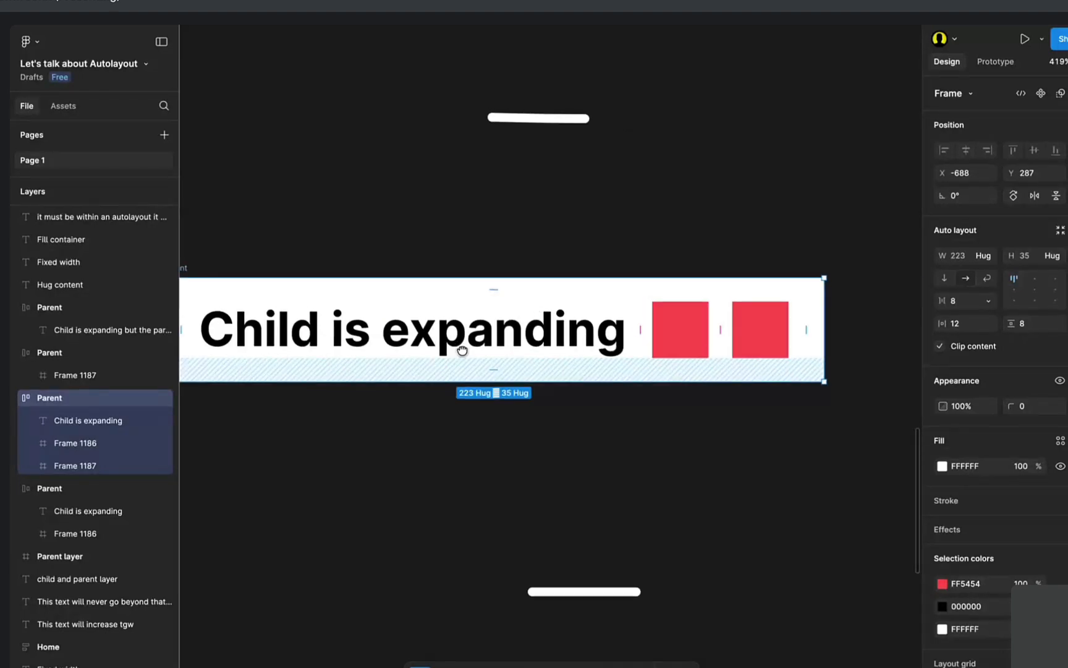
pyautogui.scroll(-3, 605, 358)
pyautogui.scroll(3, 605, 358)
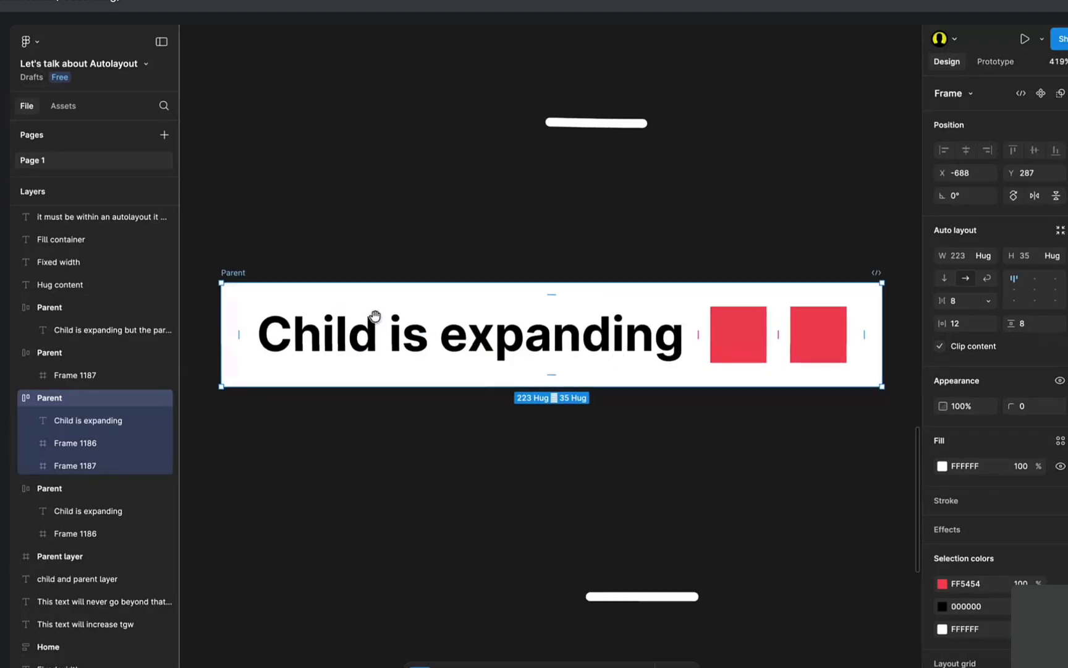
# Set the Parent frame's horizontal padding to 8, and undo that padding change.
pyautogui.click(966, 329)
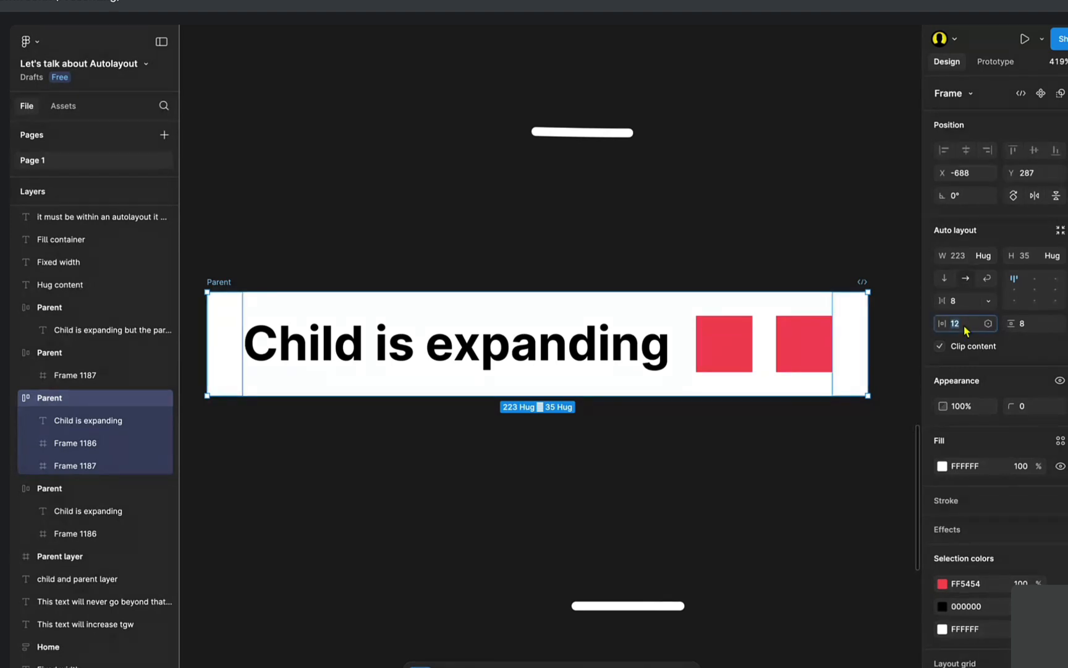
pyautogui.write('8')
pyautogui.press('Return')
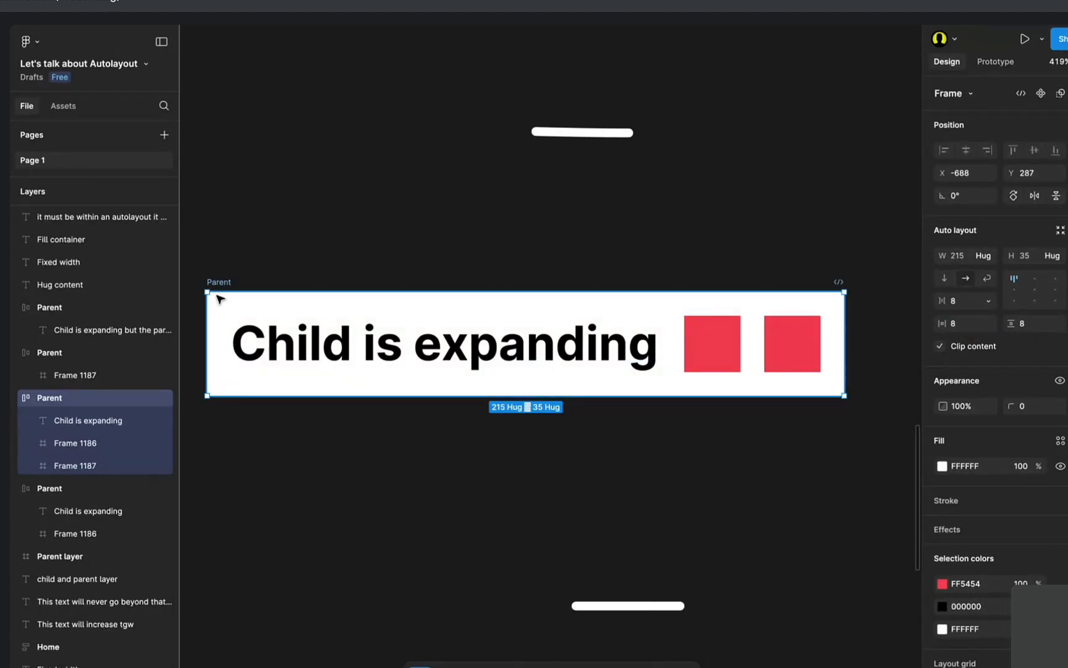
pyautogui.hotkey('ctrl', 'z')
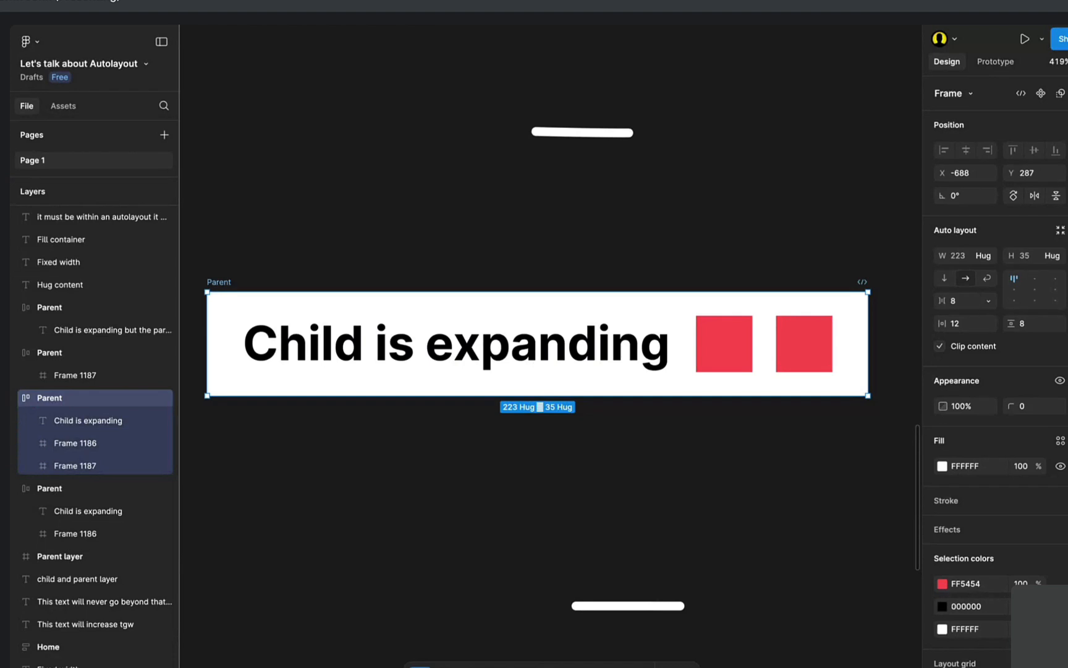
# Split the Parent frame's padding into individual sides and set its left padding to 2.
pyautogui.click(1067, 323)
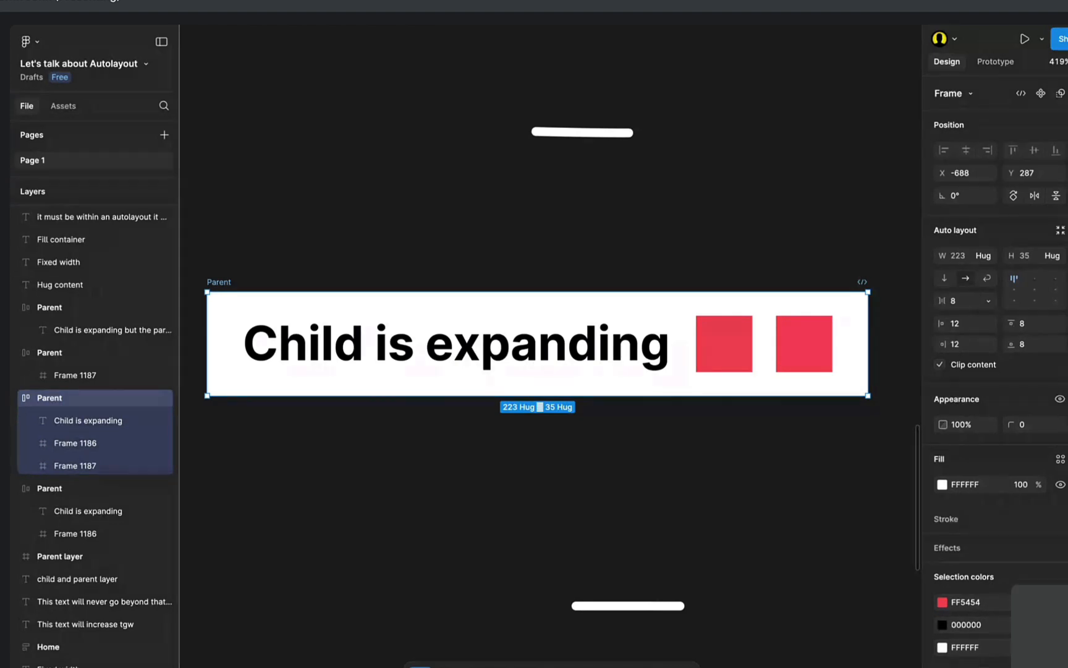
pyautogui.click(1067, 324)
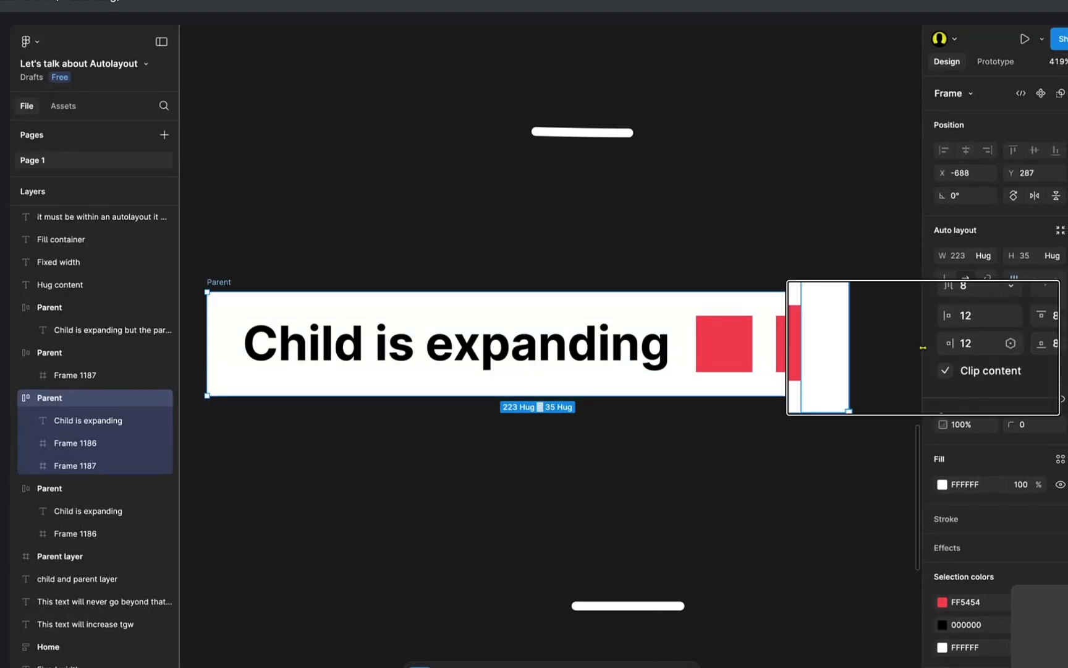
pyautogui.click(968, 329)
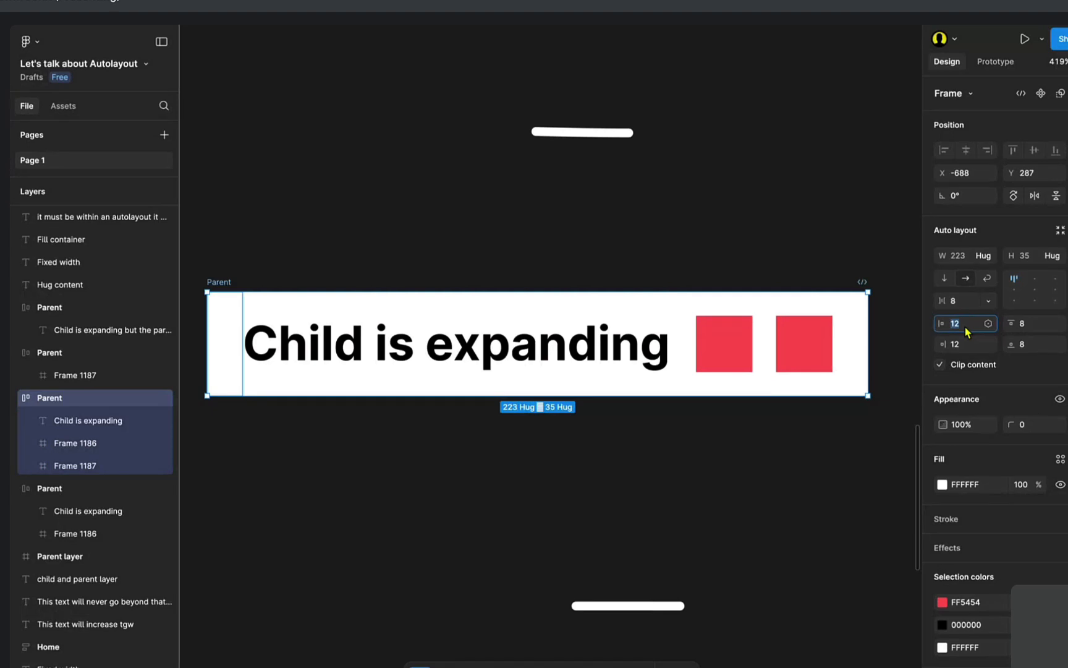
pyautogui.write('2')
pyautogui.press('Return')
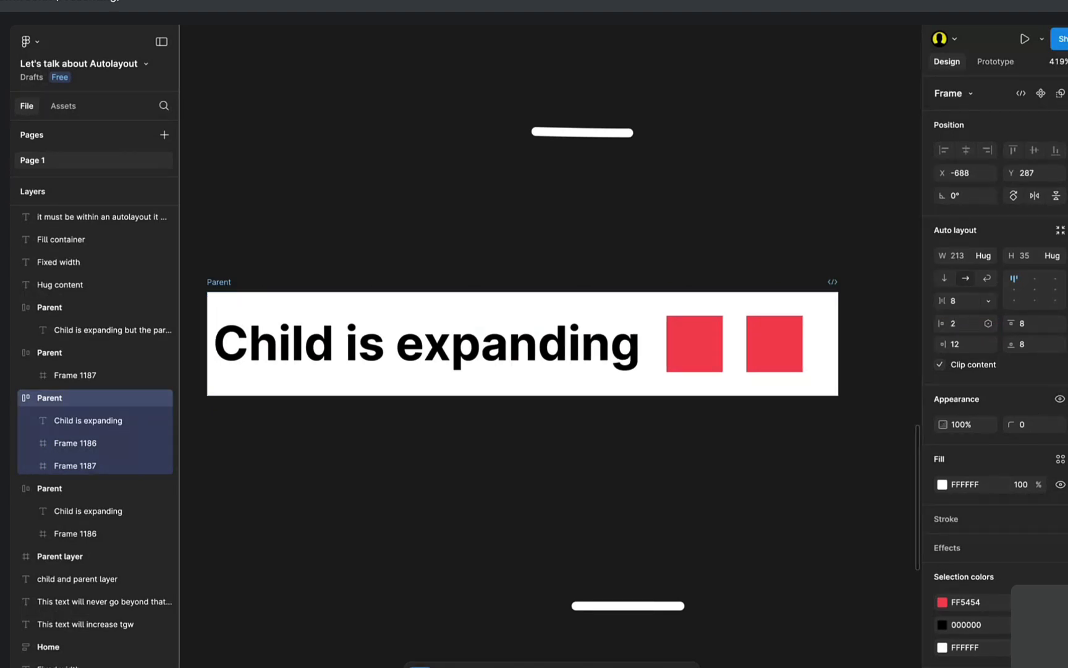
pyautogui.hotkey('ctrl', 'z')
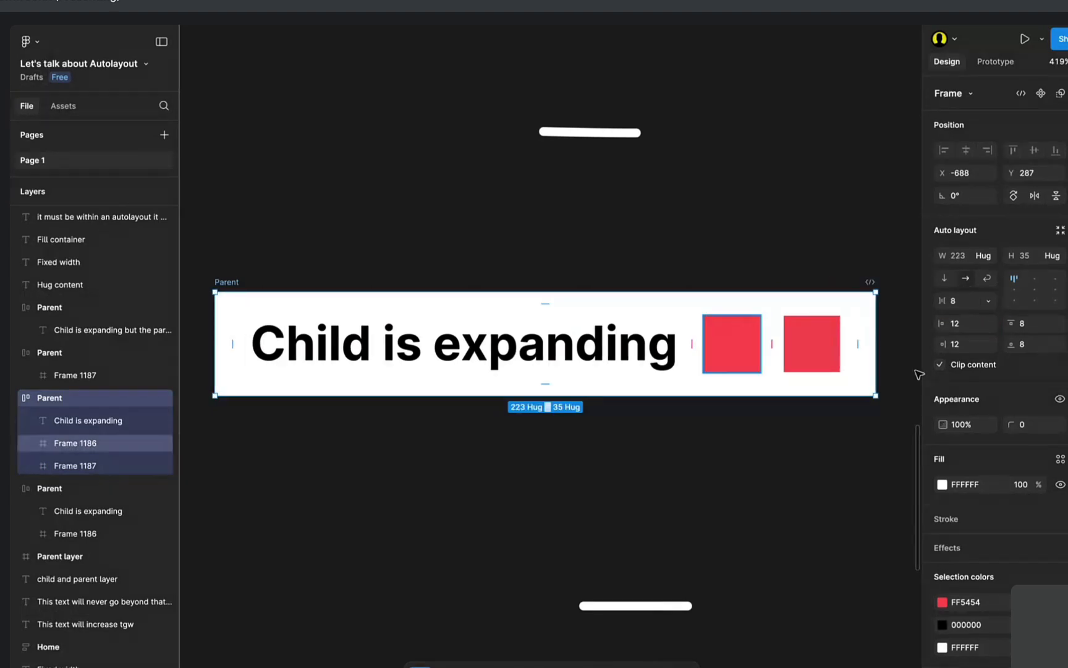
pyautogui.click(970, 331)
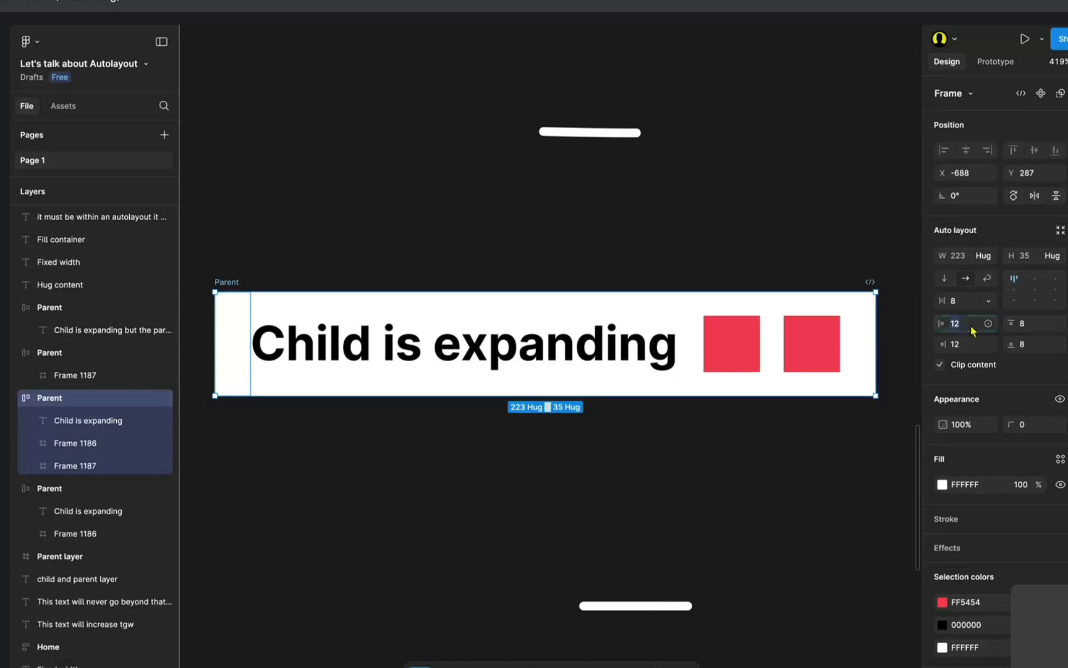
pyautogui.write('2')
pyautogui.press('Return')
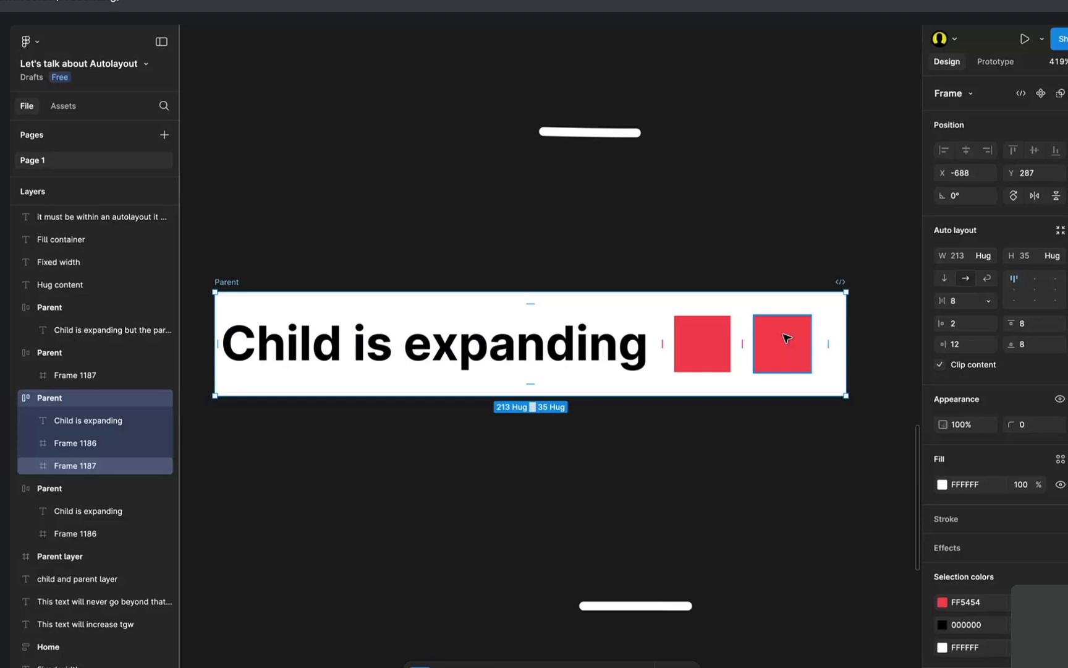
# Set the Parent frame's bottom padding to 2.
pyautogui.click(969, 330)
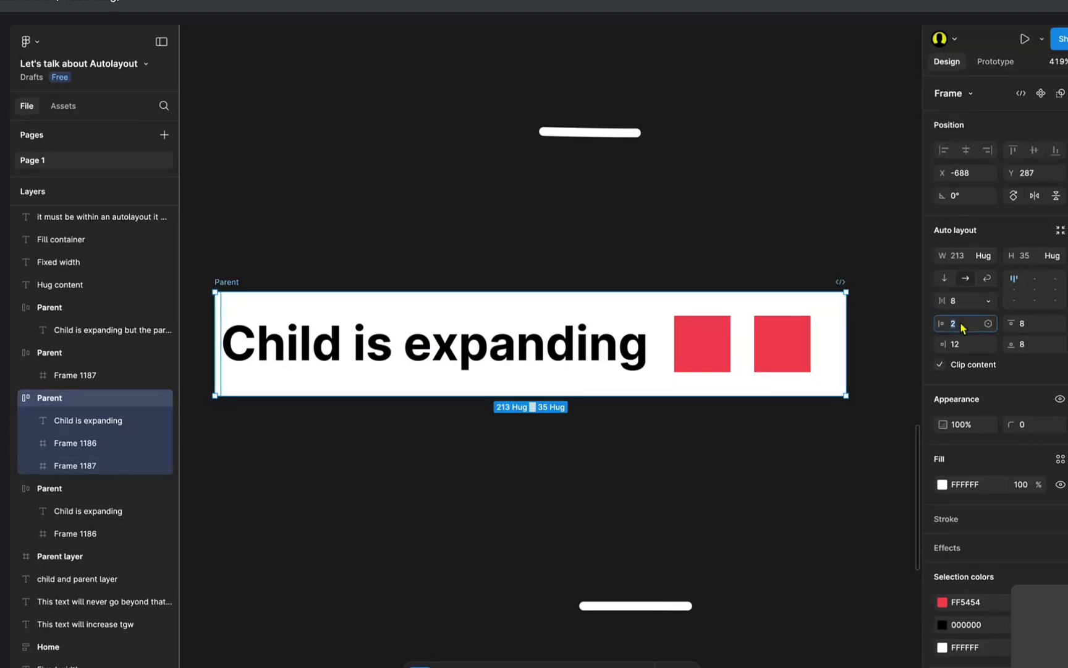
pyautogui.click(968, 345)
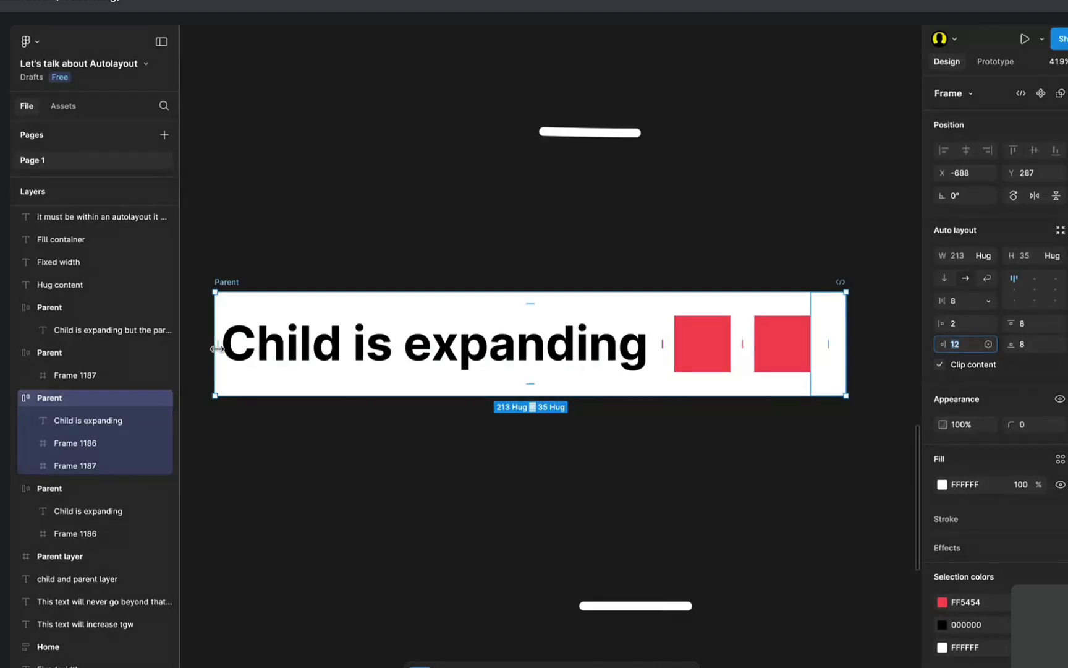
pyautogui.click(731, 495)
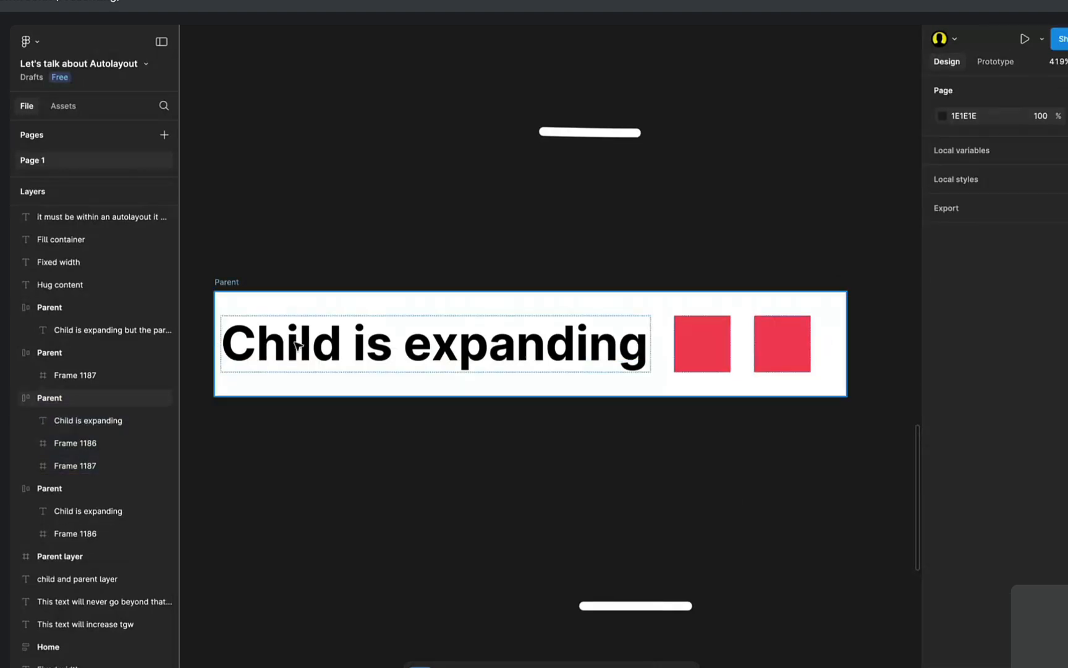
pyautogui.click(238, 282)
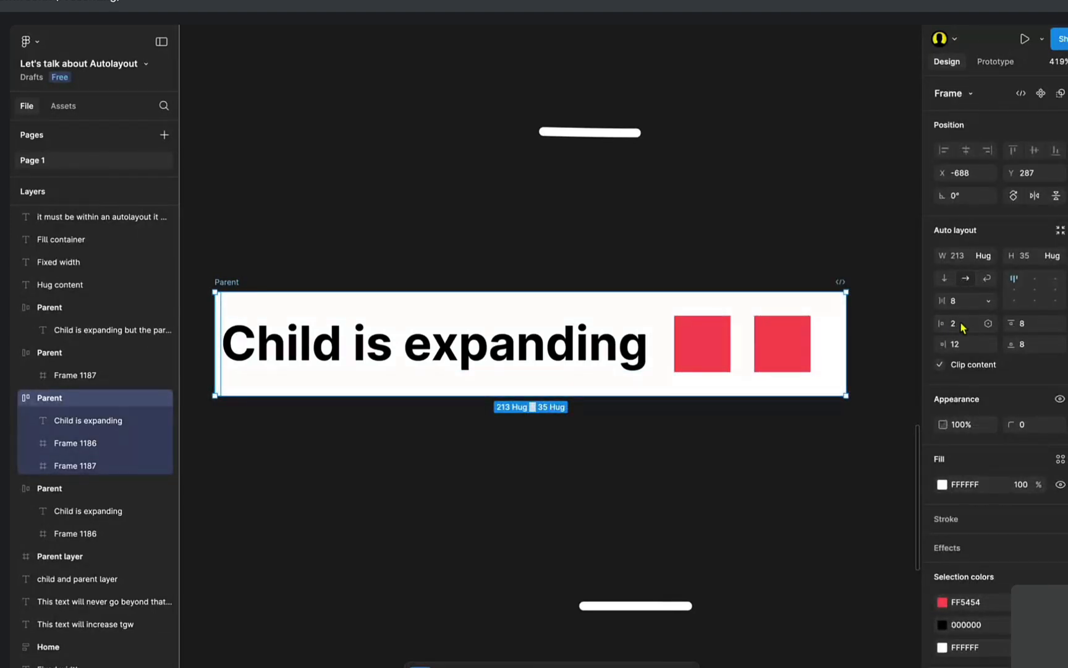
pyautogui.click(1030, 345)
pyautogui.write('2')
pyautogui.press('Return')
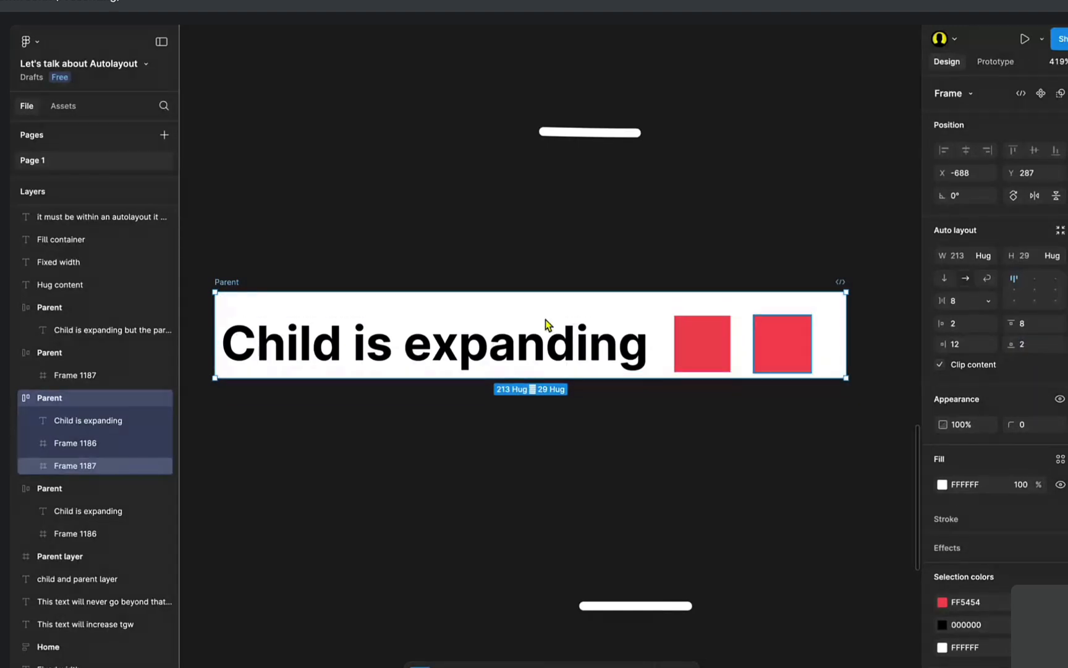
# Extend the text inside the Parent frame to read "Child is expanding dfddf".
pyautogui.doubleClick(558, 346)
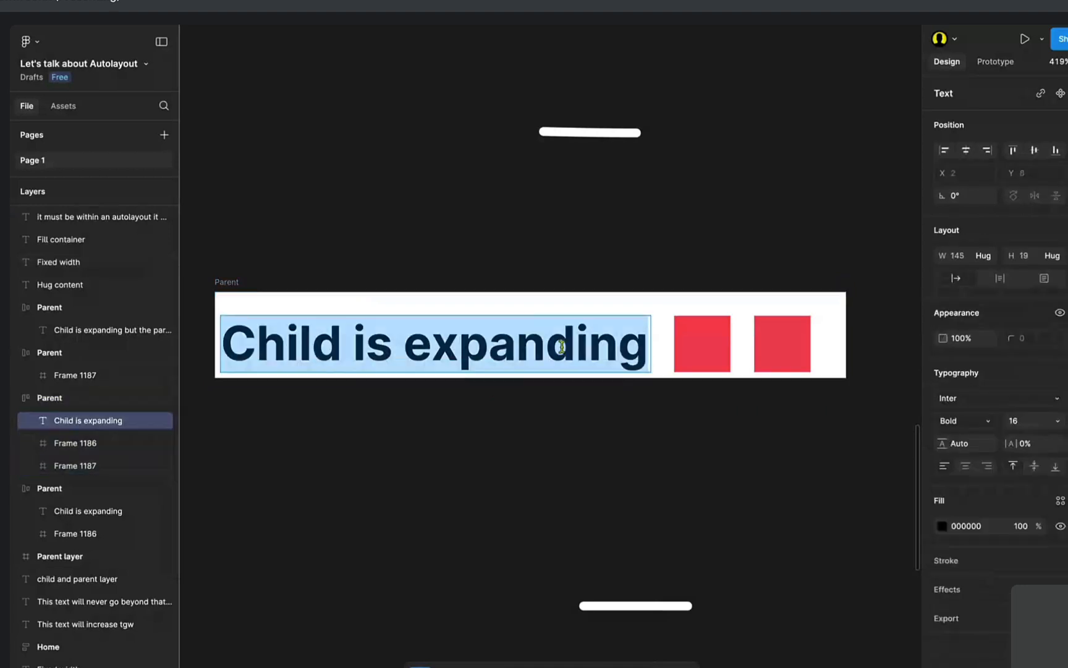
pyautogui.scroll(-5, 559, 346)
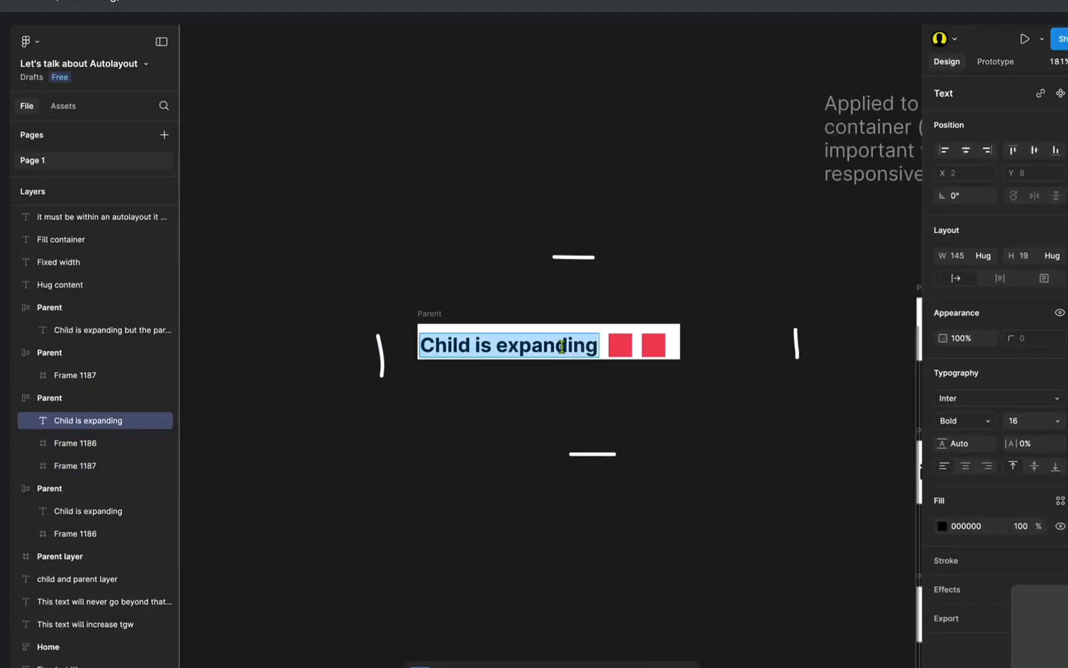
pyautogui.scroll(3, 561, 346)
pyautogui.press('Right')
pyautogui.write('dfddf')
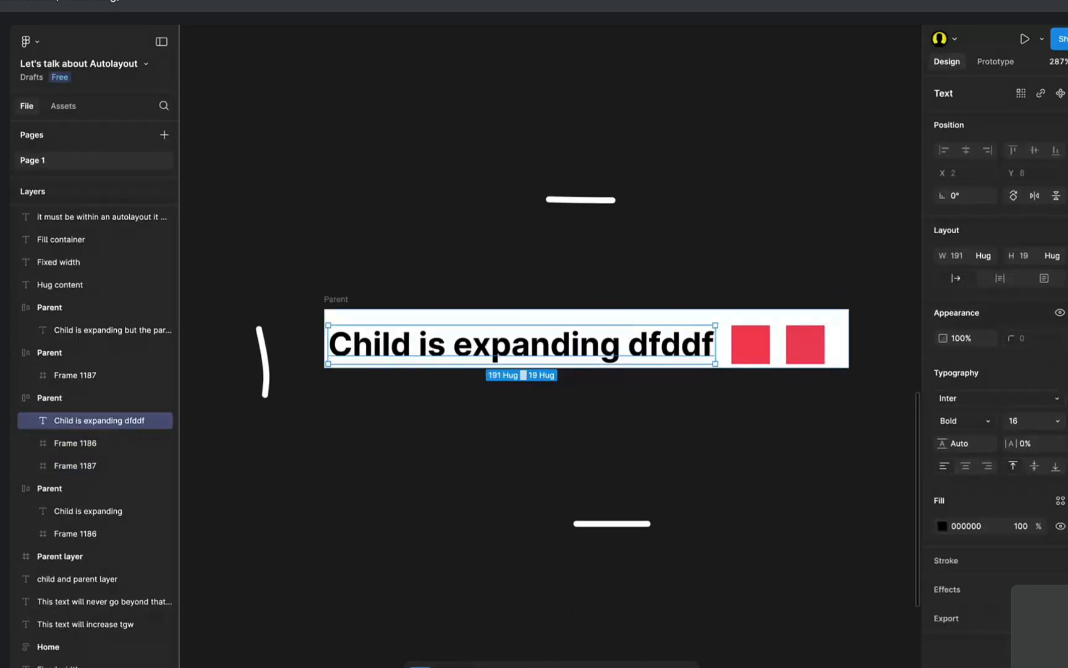
pyautogui.press('Escape')
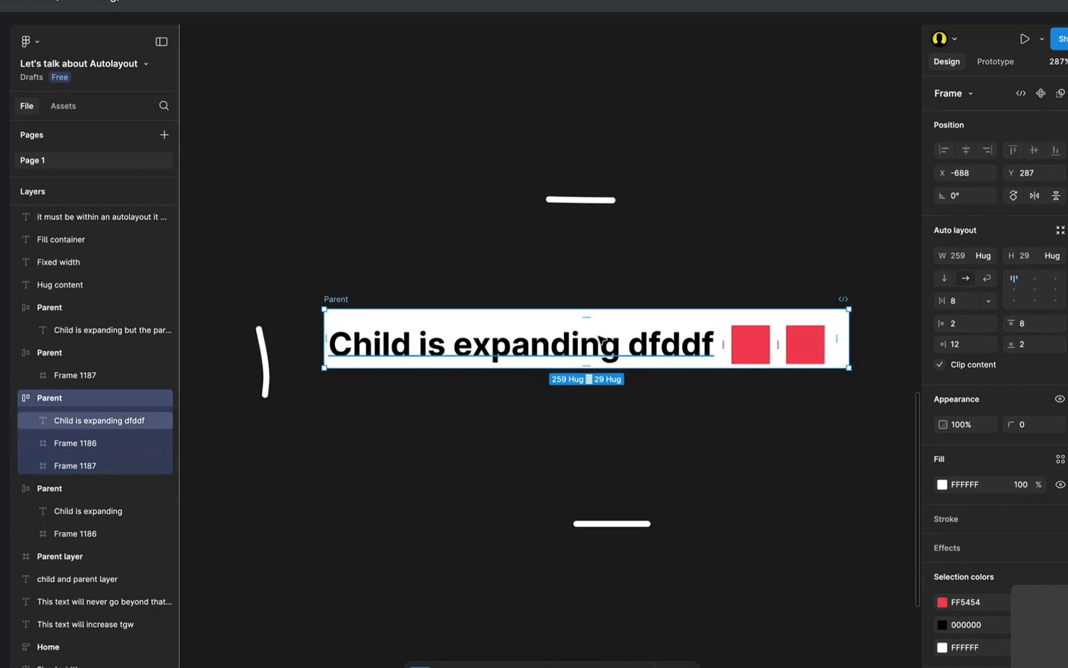
# Remove the word "dfddf" from the text inside the Parent frame.
pyautogui.scroll(2, 671, 345)
pyautogui.scroll(2, 671, 344)
pyautogui.doubleClick(649, 344)
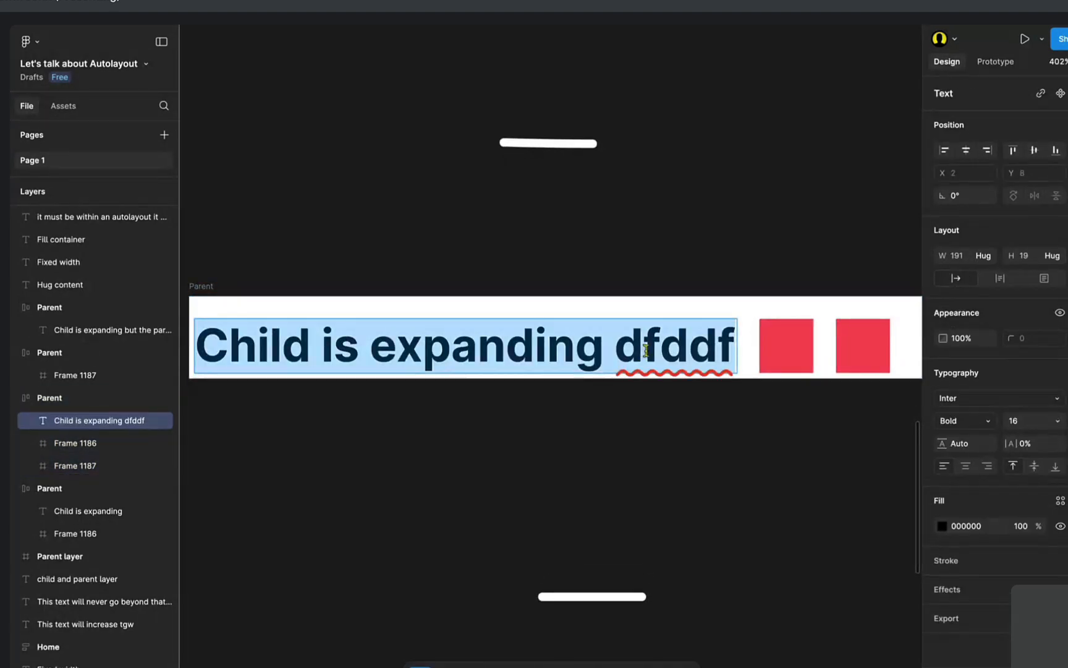
pyautogui.doubleClick(653, 350)
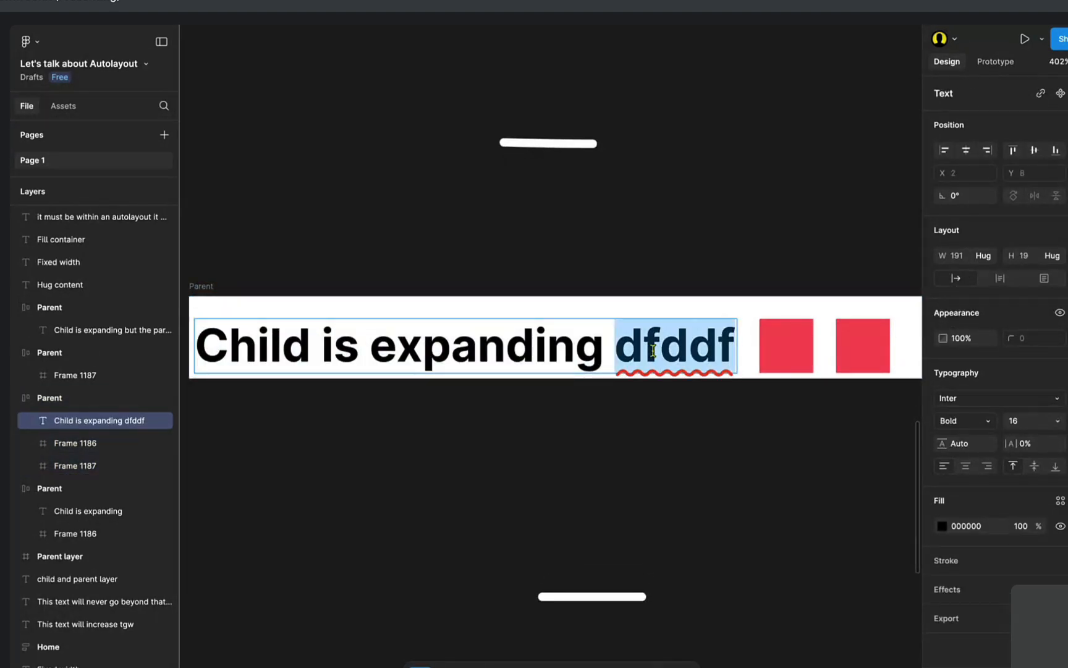
pyautogui.press('BackSpace')
pyautogui.press('Escape')
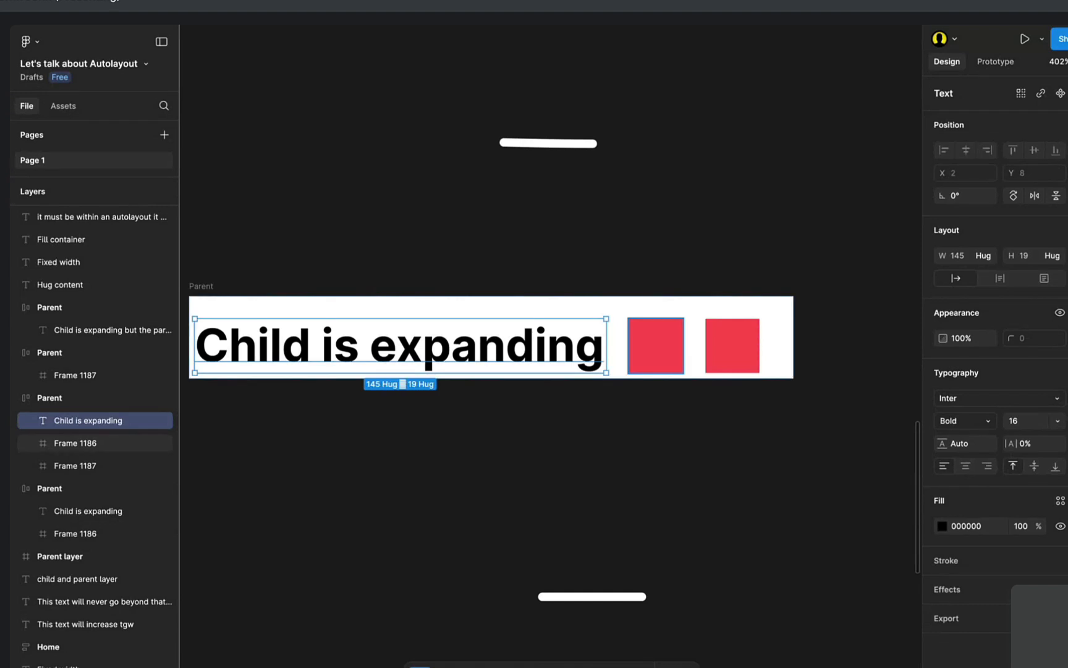
# Set the Parent frame's vertical padding to 20 above and 12 below its content.
pyautogui.click(207, 291)
pyautogui.hscroll(-3, 290, 281)
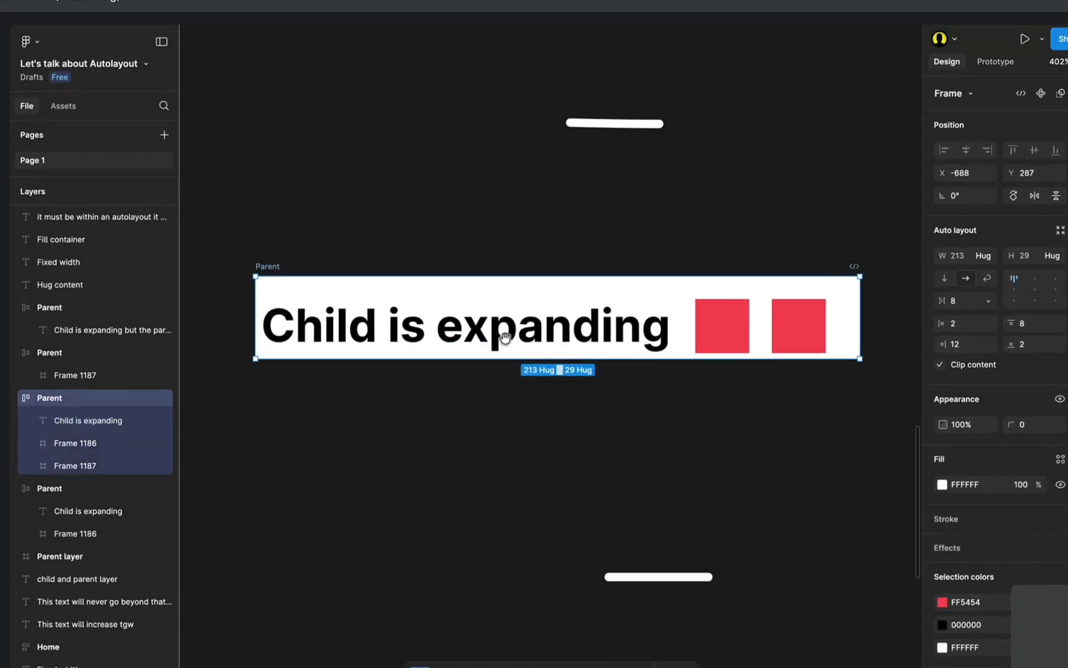
pyautogui.scroll(2, 505, 337)
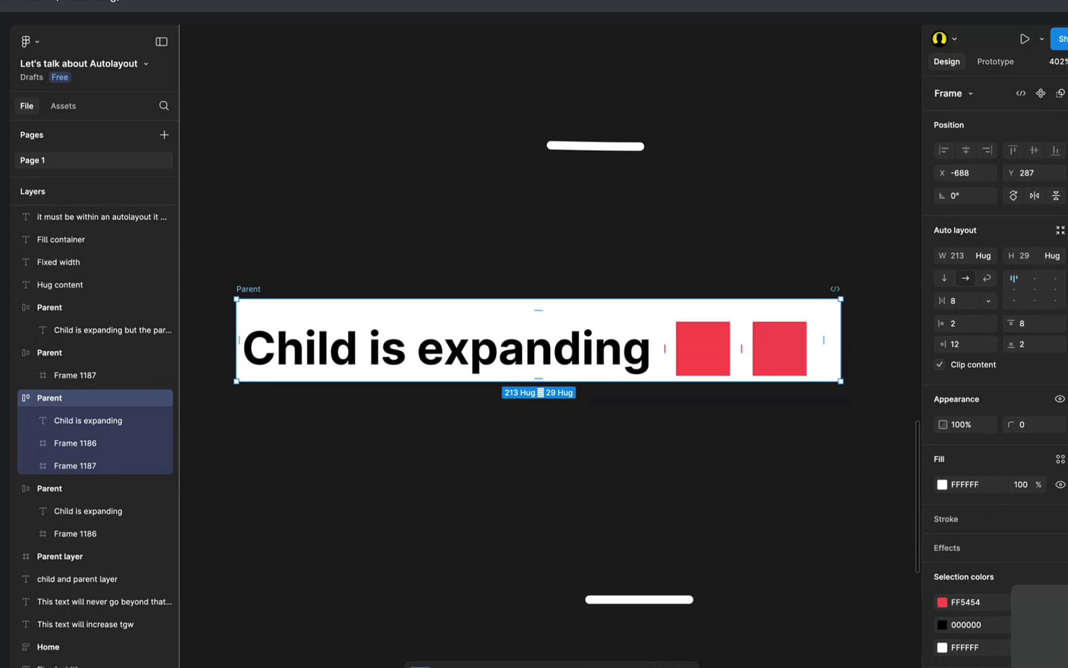
pyautogui.click(1064, 319)
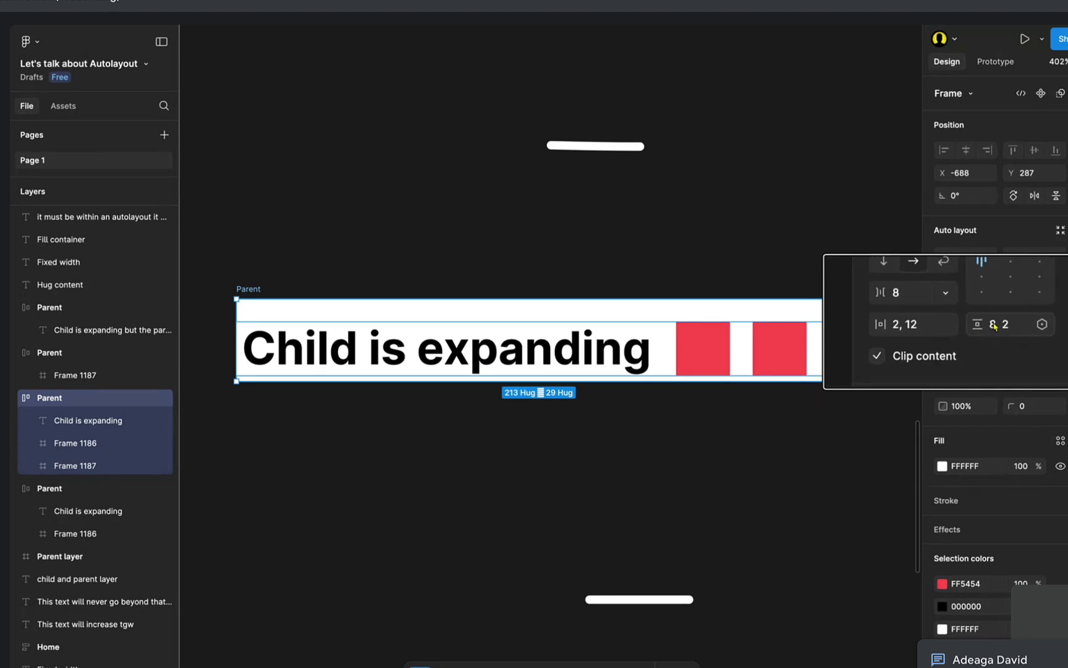
pyautogui.click(1035, 331)
pyautogui.click(1046, 328)
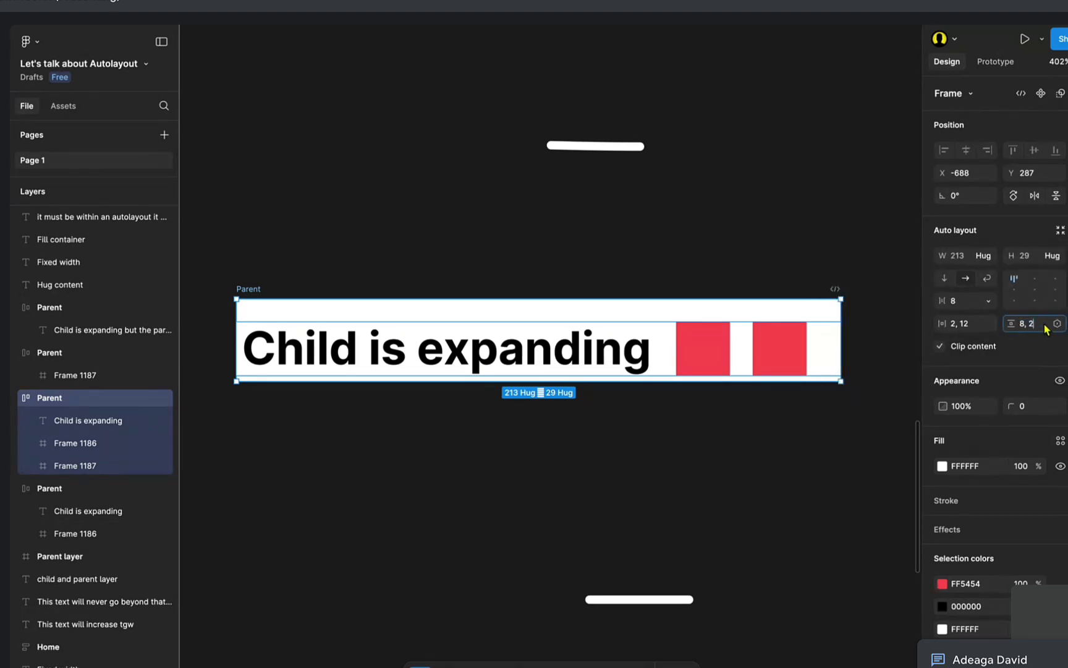
pyautogui.press('BackSpace')
pyautogui.press('BackSpace')
pyautogui.press('BackSpace')
pyautogui.press('BackSpace')
pyautogui.write('19')
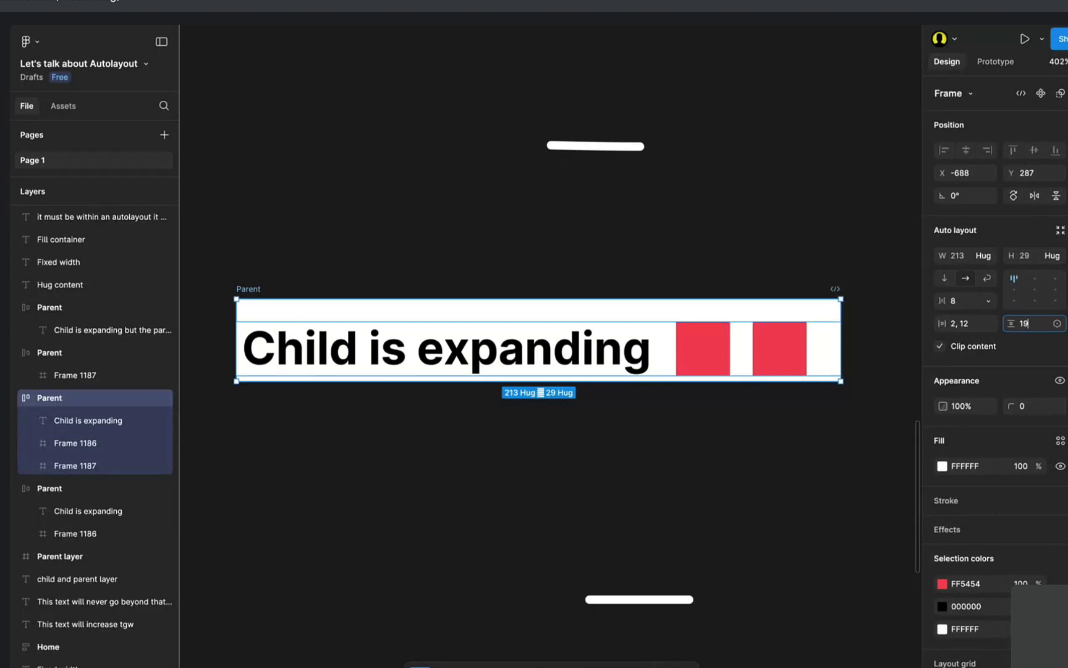
pyautogui.press('BackSpace')
pyautogui.press('BackSpace')
pyautogui.write('20,')
pyautogui.press('BackSpace')
pyautogui.write('12')
pyautogui.press('Return')
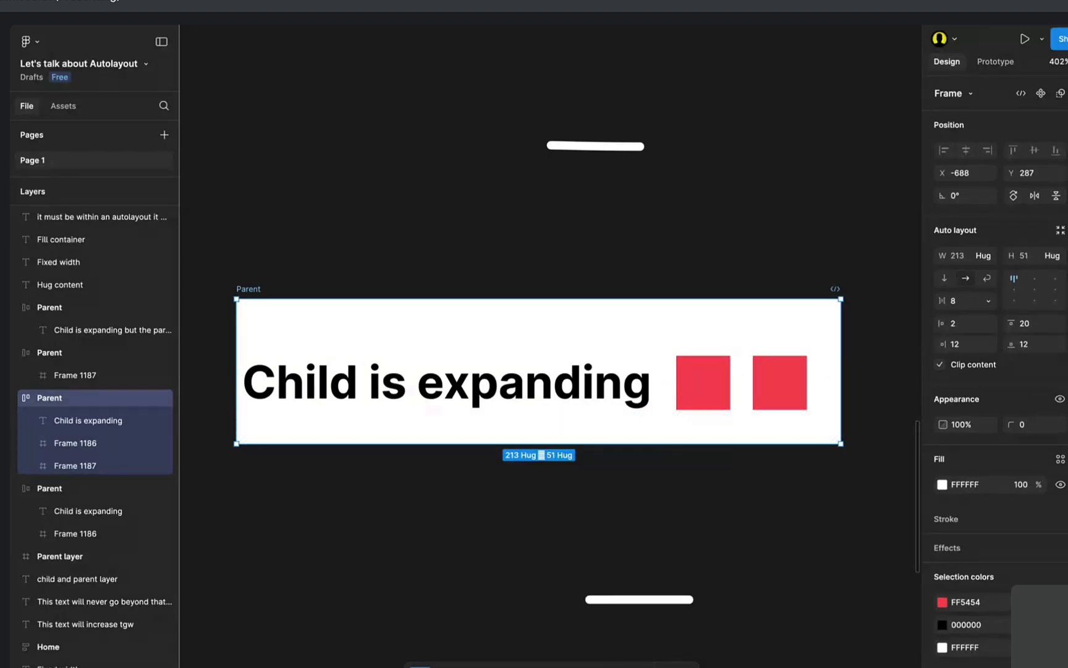
# Set both the vertical and the horizontal padding of the Parent frame to 16.
pyautogui.click(1067, 323)
pyautogui.click(1057, 324)
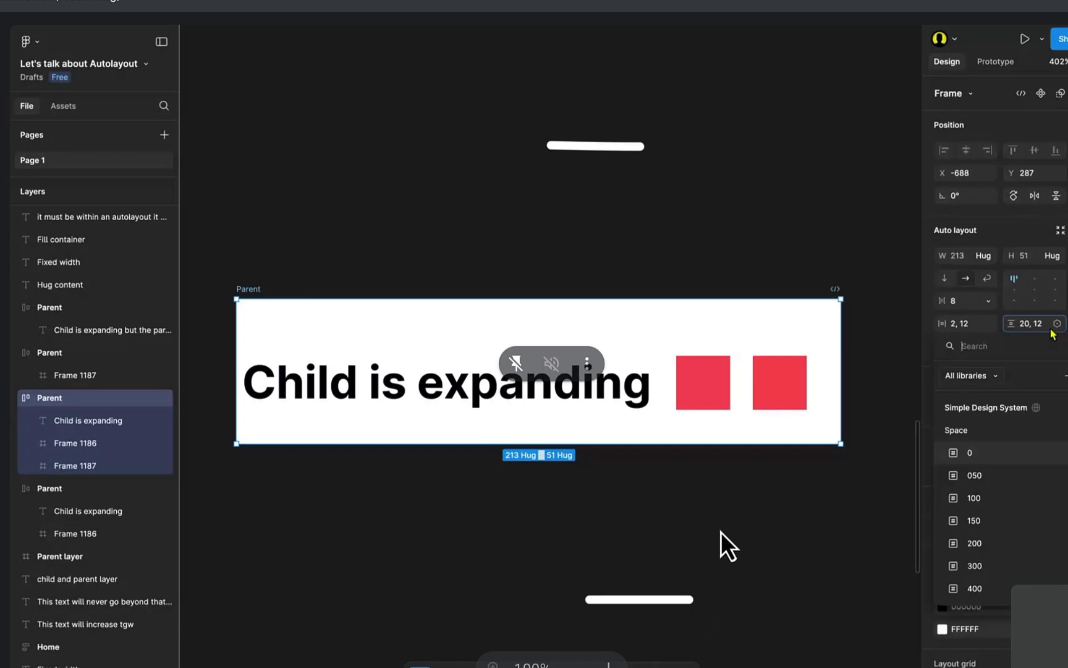
pyautogui.press('Escape')
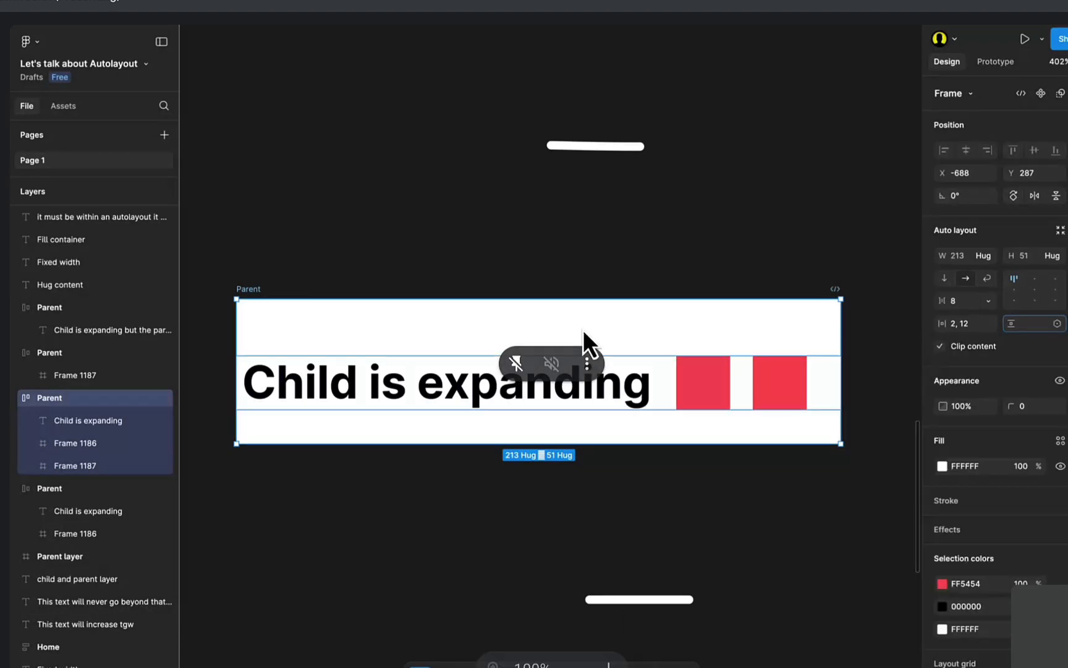
pyautogui.write('1')
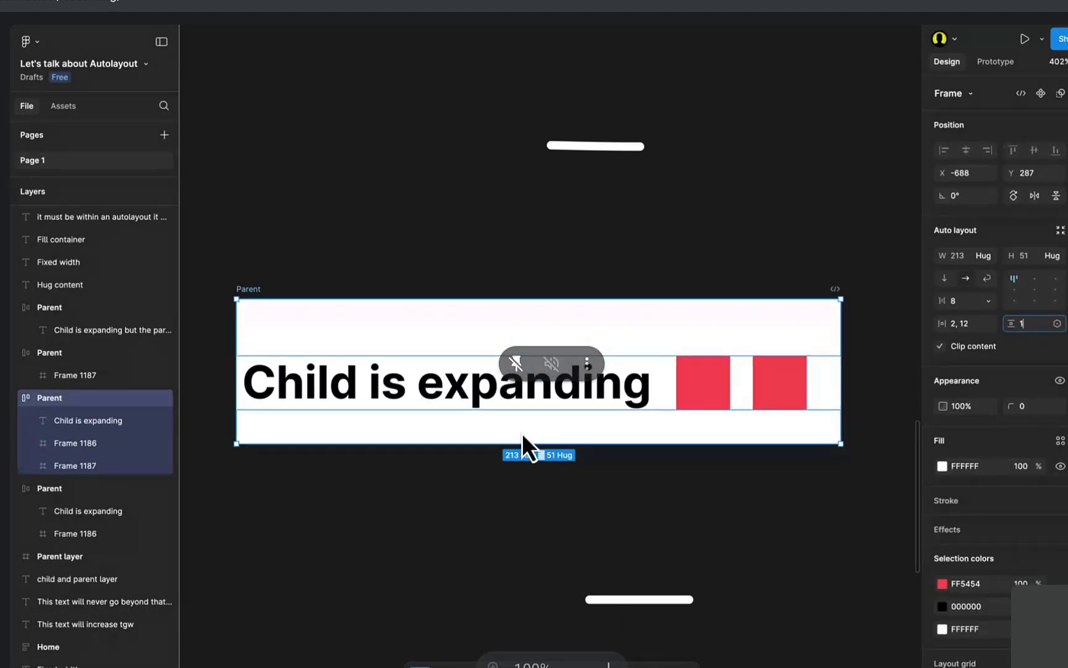
pyautogui.write('6')
pyautogui.press('Return')
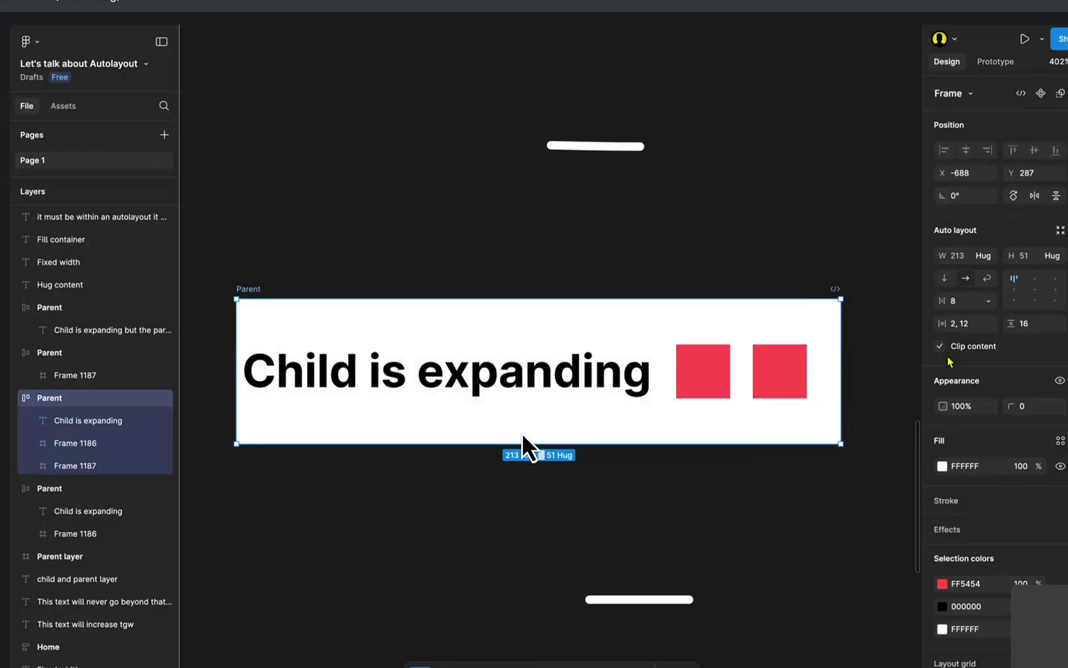
pyautogui.click(975, 325)
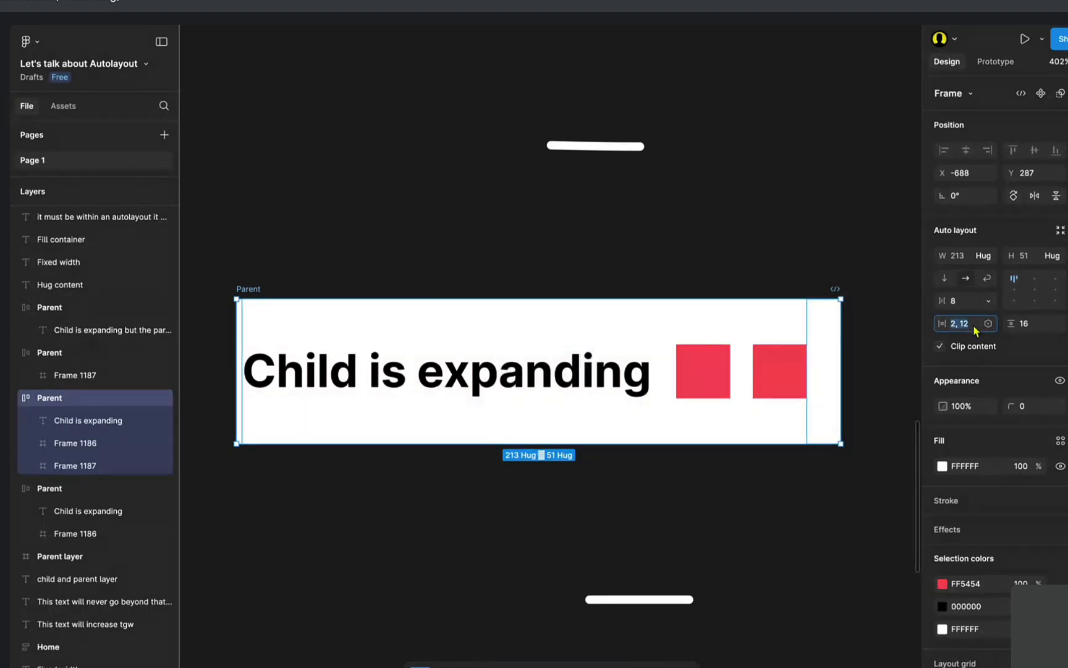
pyautogui.write('16')
pyautogui.press('Return')
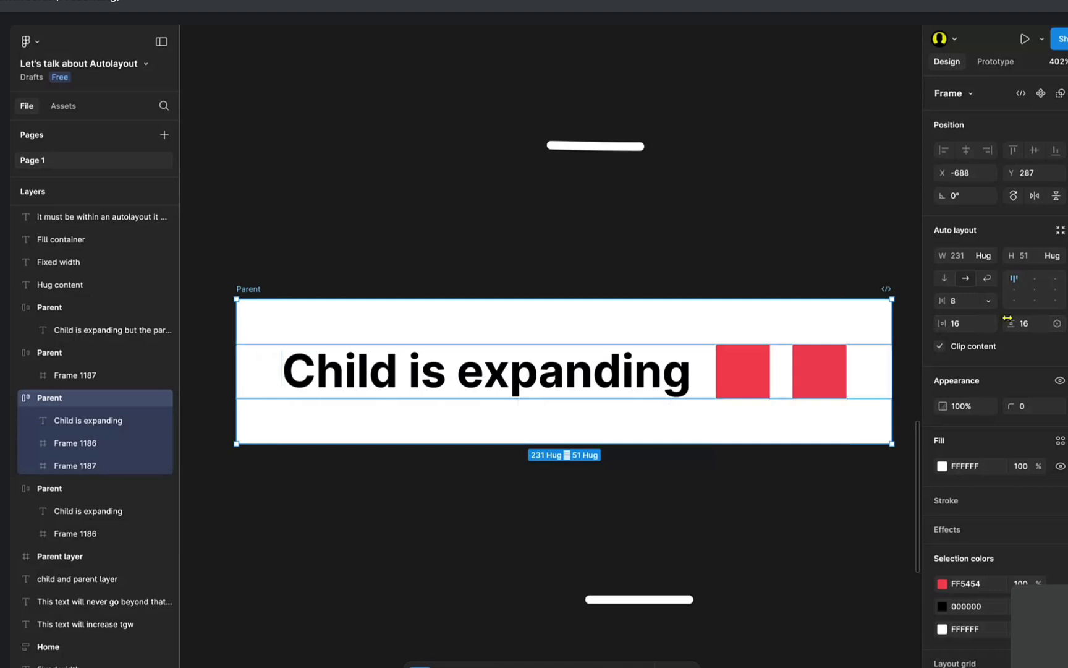
# Switch to the Google Meet call, highlight the new meeting link in the in-call messages, and close the chat.
pyautogui.hotkey('alt', 'Tab')
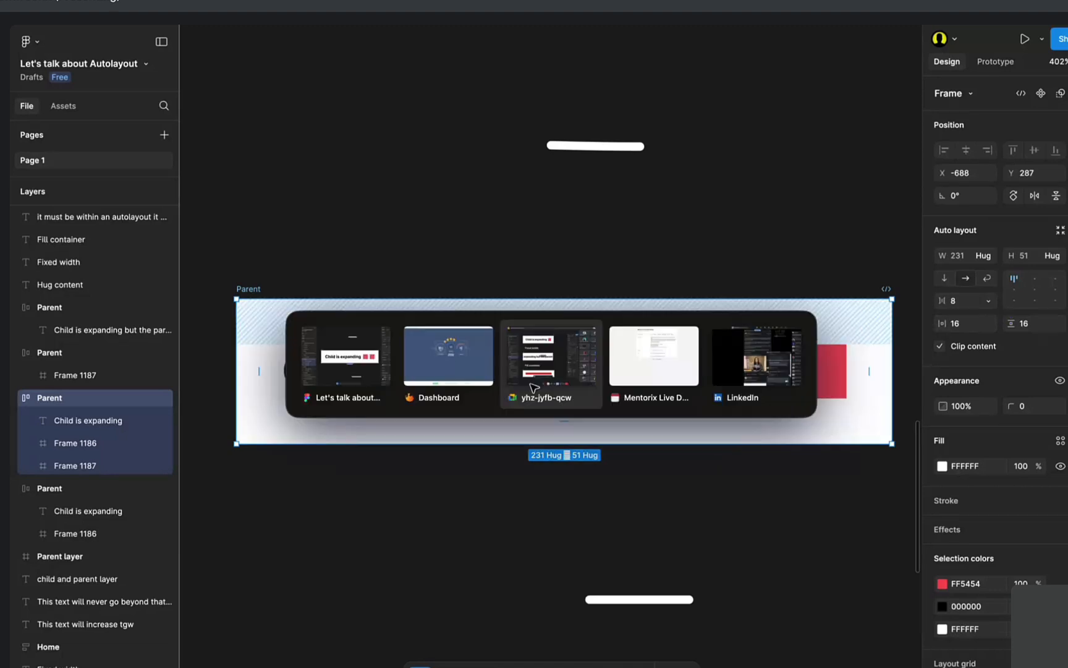
pyautogui.click(569, 378)
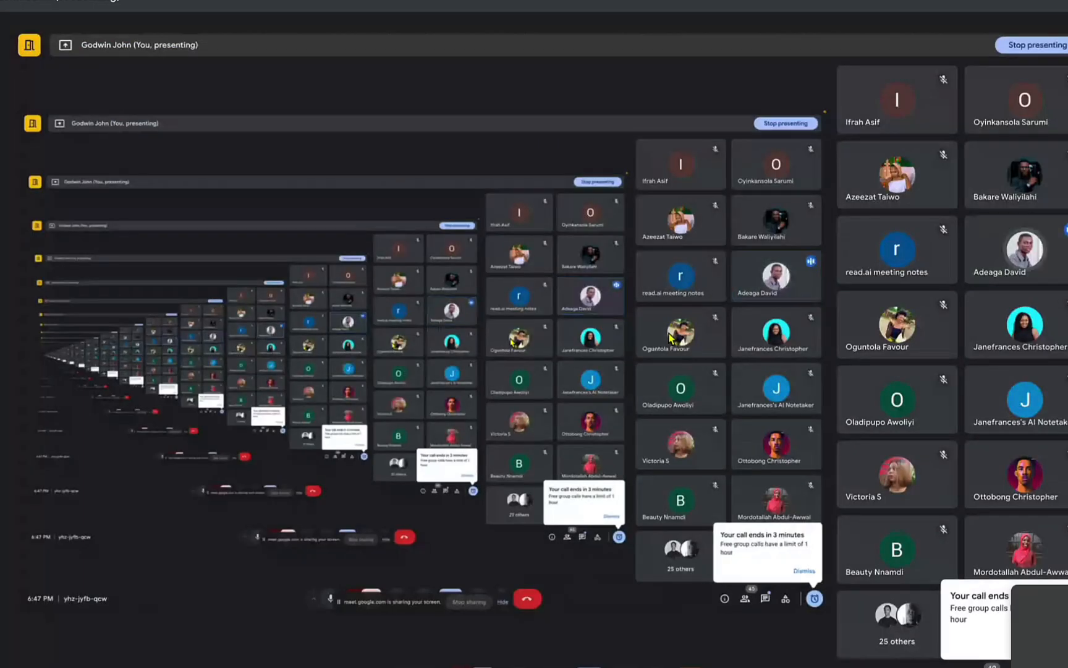
pyautogui.click(1011, 667)
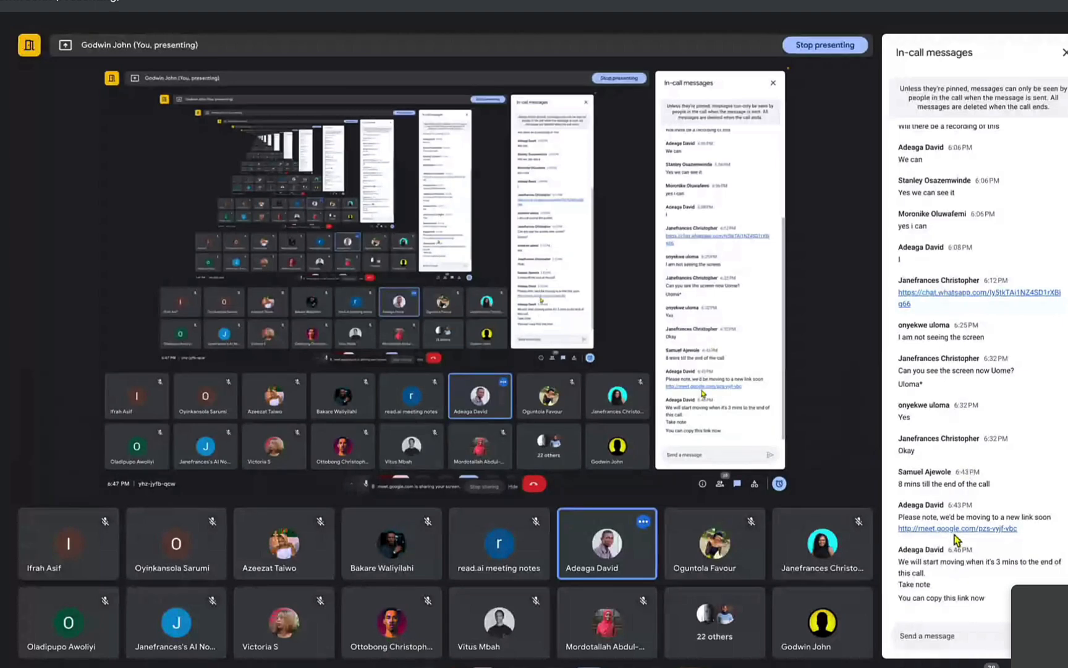
pyautogui.moveTo(1018, 530); pyautogui.dragTo(904, 541)
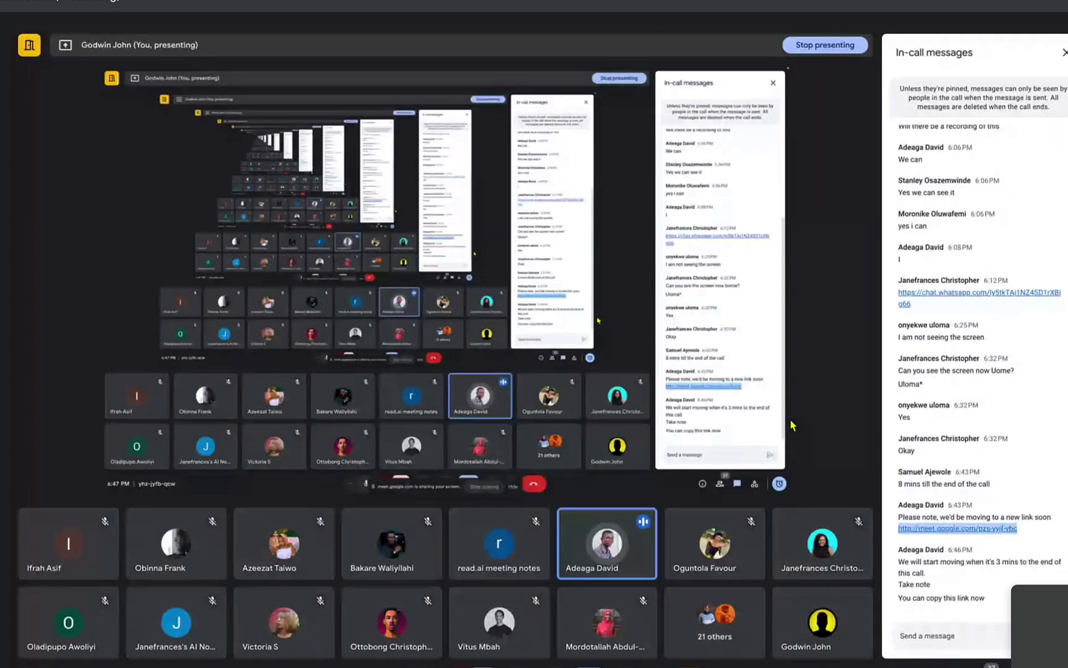
pyautogui.click(1065, 52)
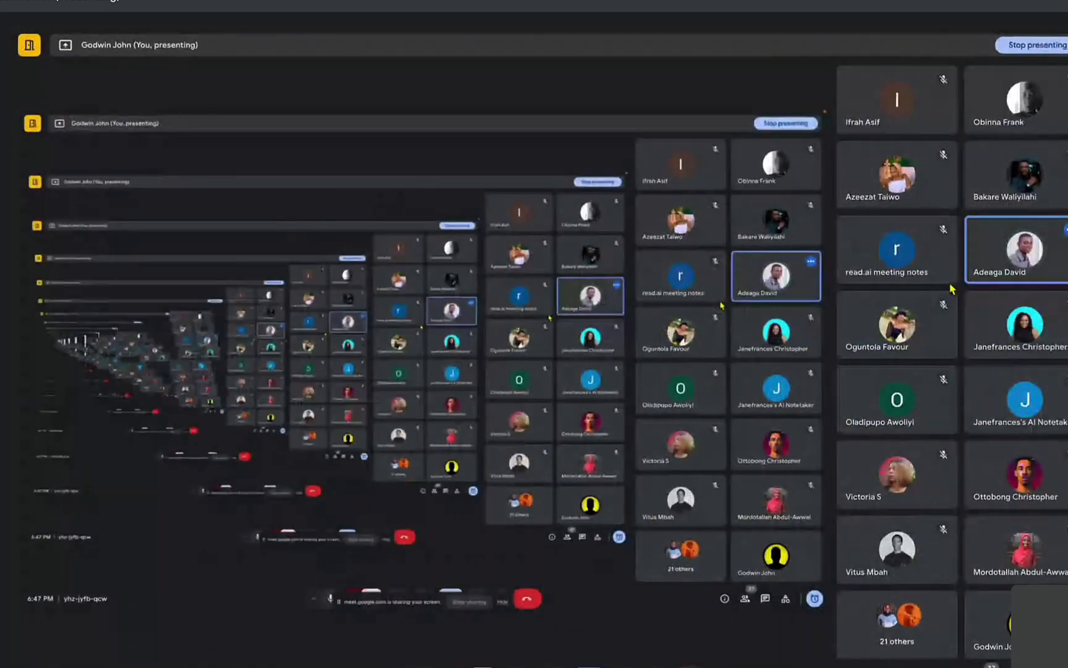
# Reopen the in-call messages to point out the new meeting link again, and close them.
pyautogui.hscroll(5, 953, 289)
pyautogui.hscroll(-5, 953, 290)
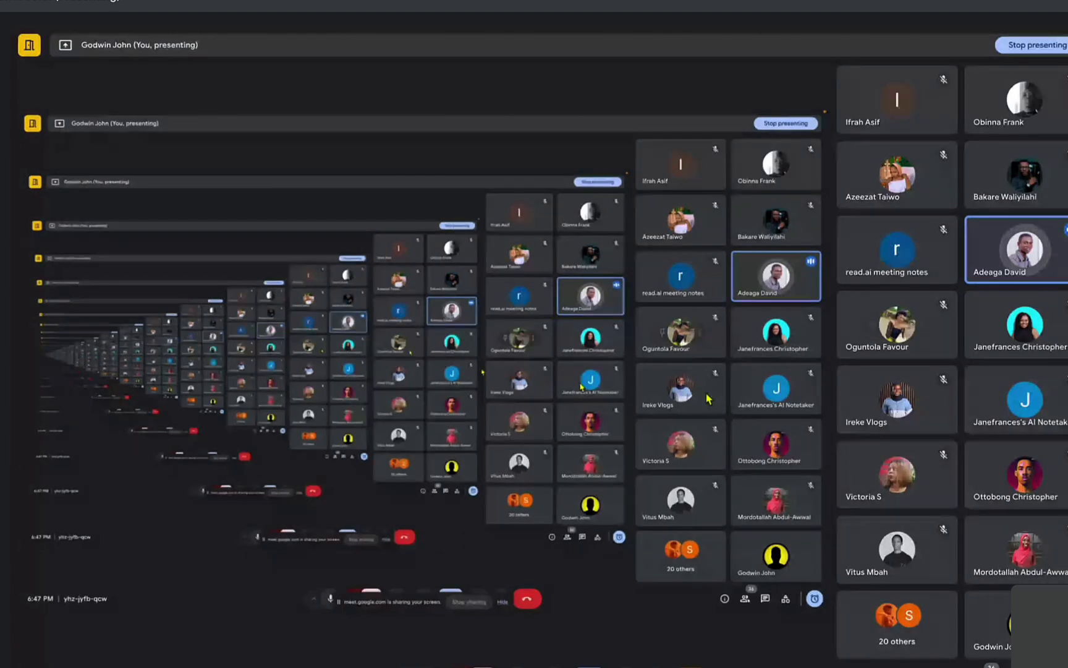
pyautogui.click(1011, 666)
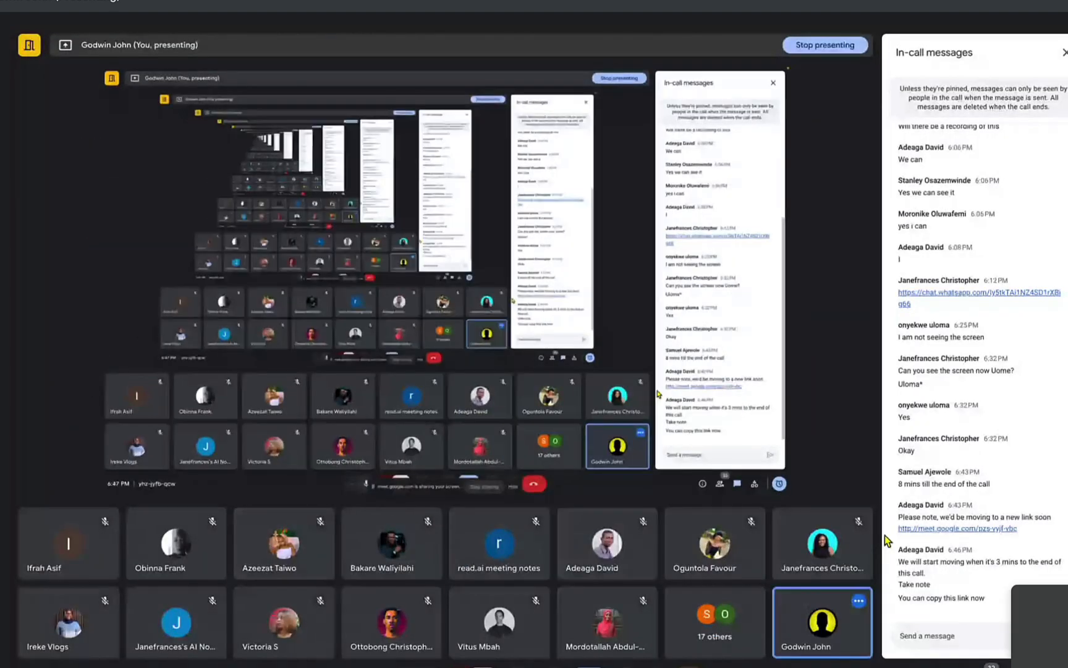
pyautogui.moveTo(885, 535); pyautogui.dragTo(1017, 531)
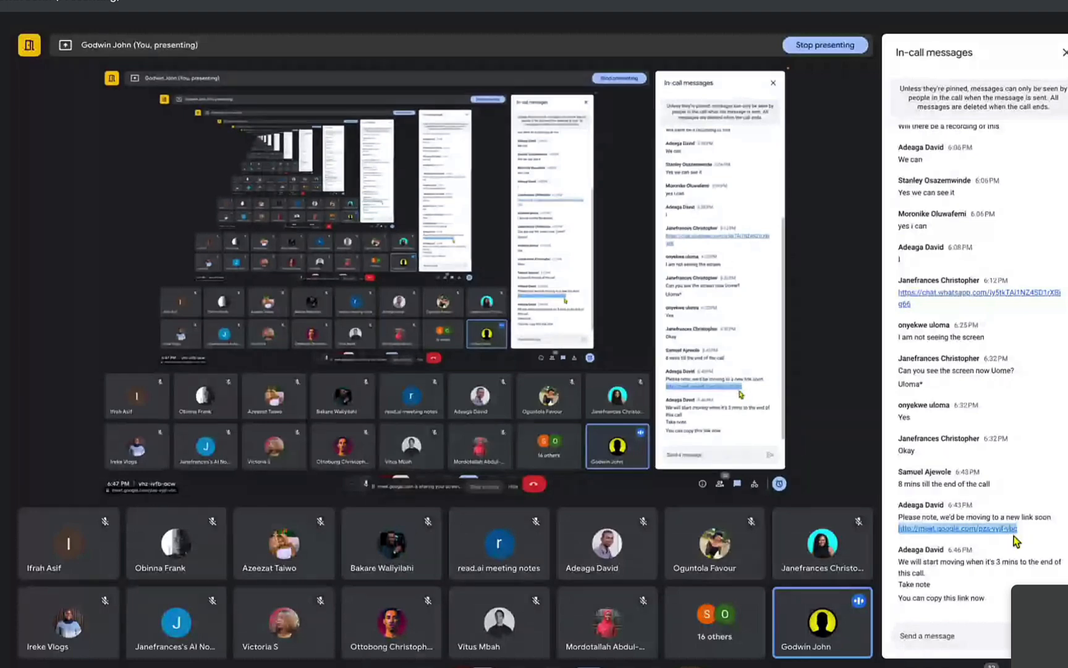
pyautogui.click(1065, 52)
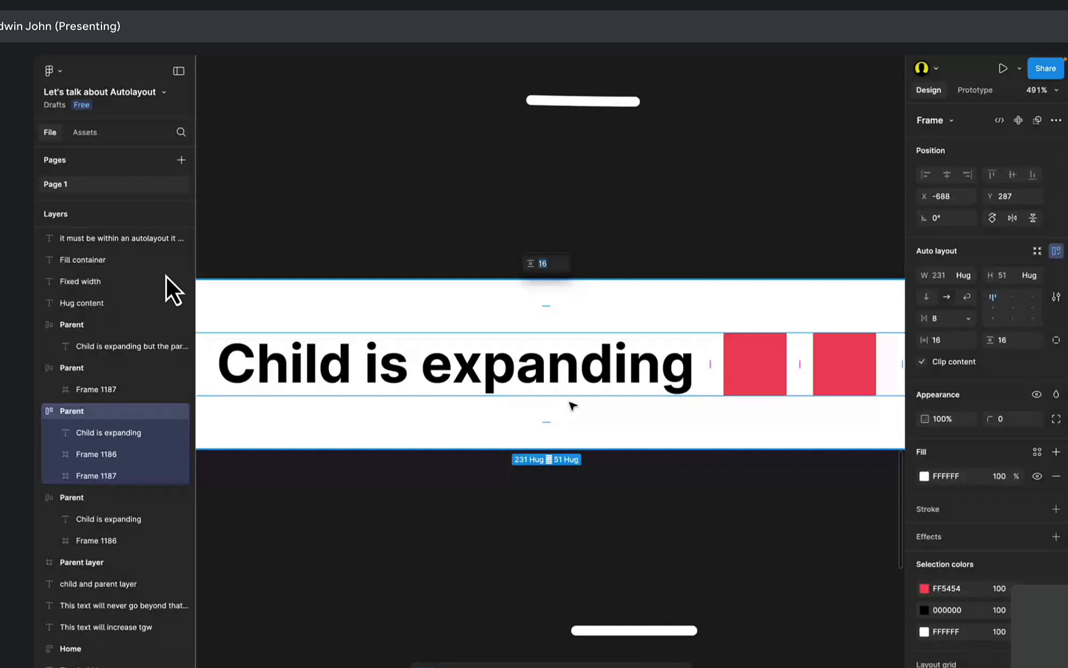
# Open the Parent frame's padding value for all sides directly on the canvas.
pyautogui.scroll(-2, 572, 406)
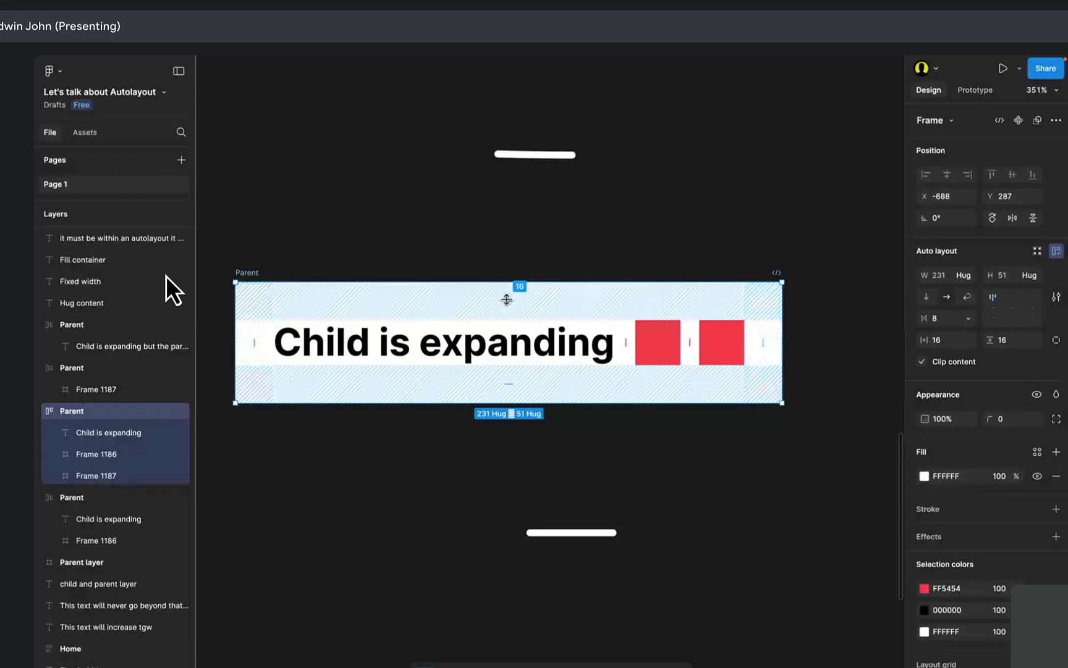
pyautogui.click(507, 299)
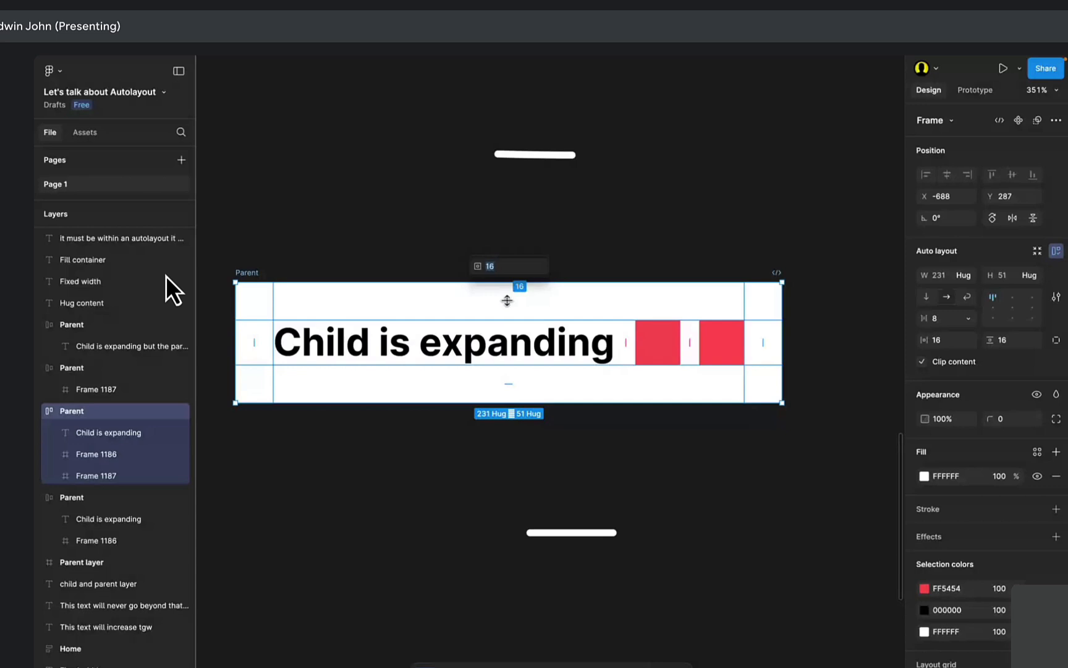
pyautogui.scroll(-1, 507, 301)
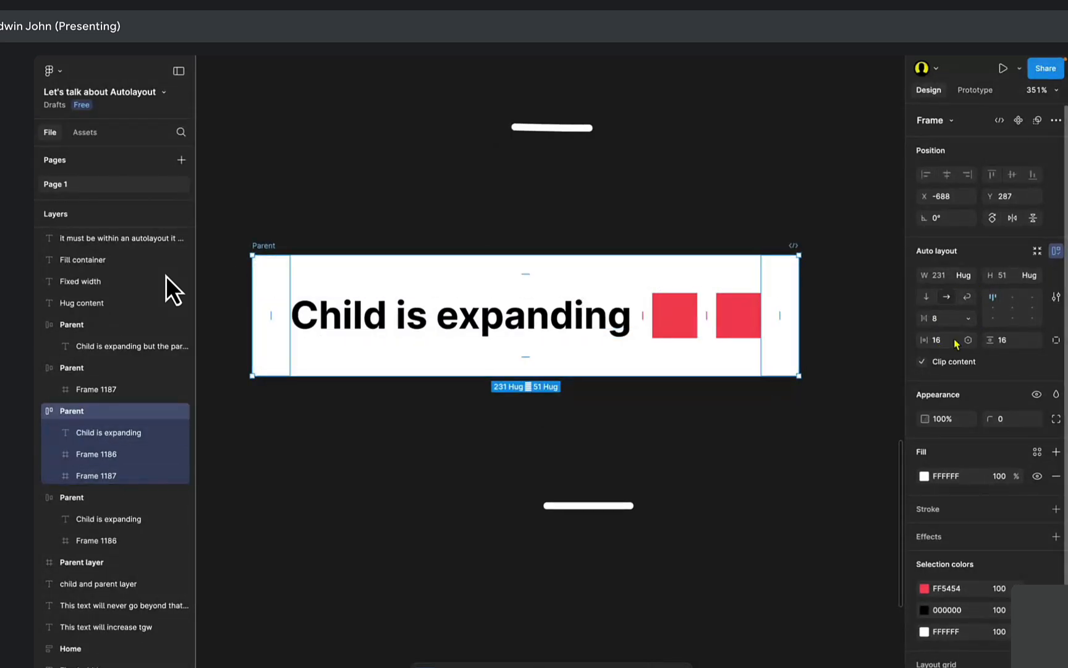
# Examine the Parent frame's auto layout settings for strokes, canvas stacking and text baseline alignment.
pyautogui.click(1057, 298)
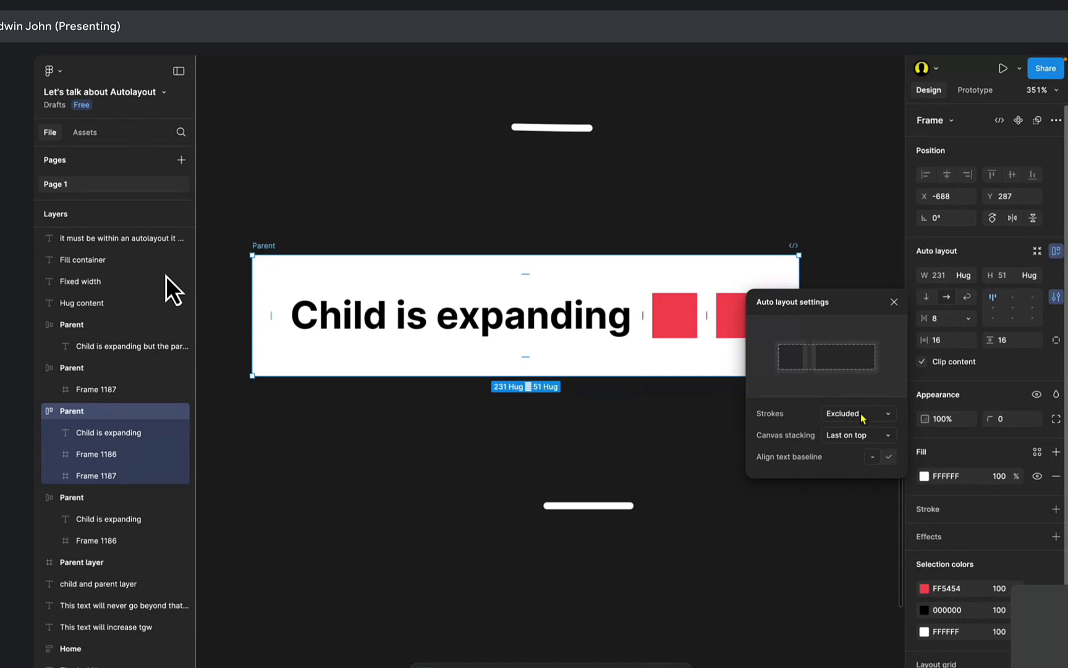
pyautogui.click(1057, 298)
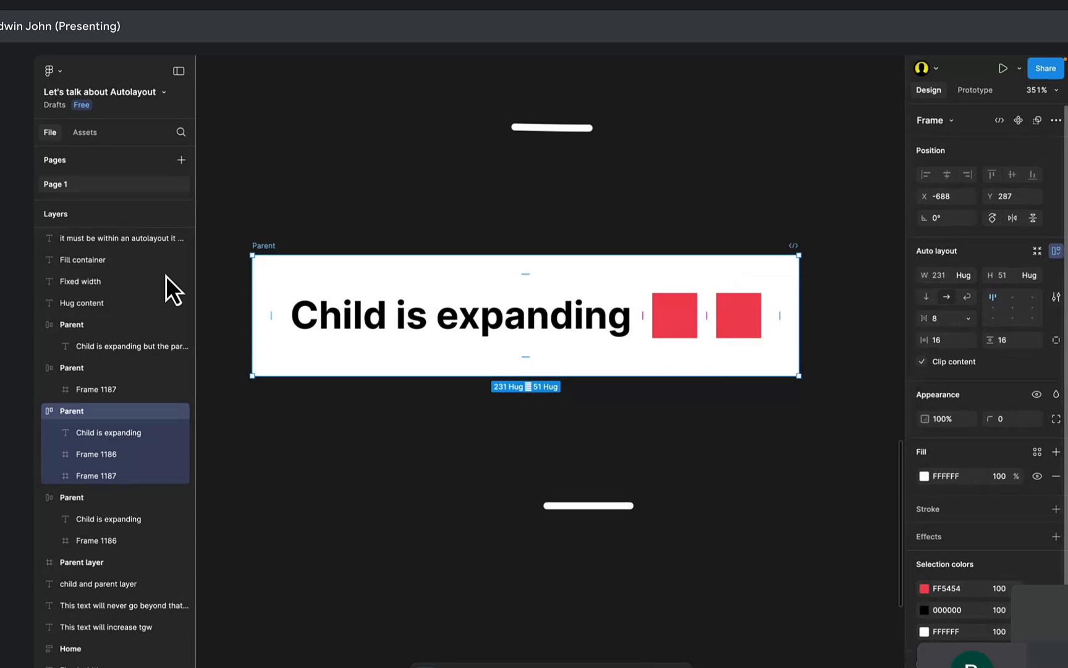
pyautogui.click(1057, 297)
pyautogui.click(1059, 298)
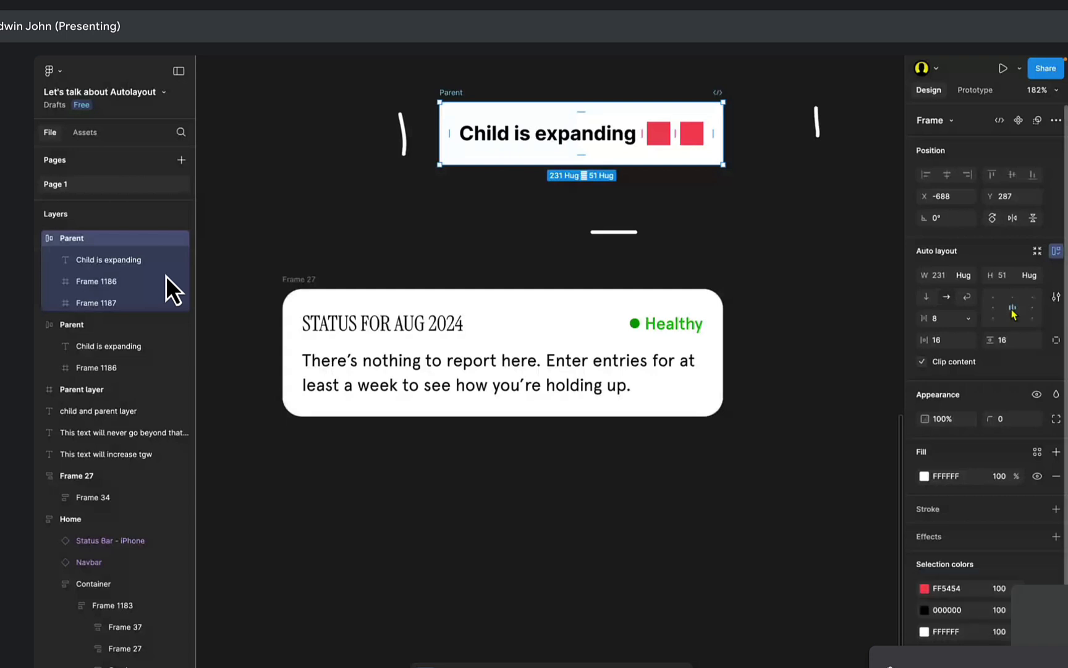
pyautogui.click(1056, 298)
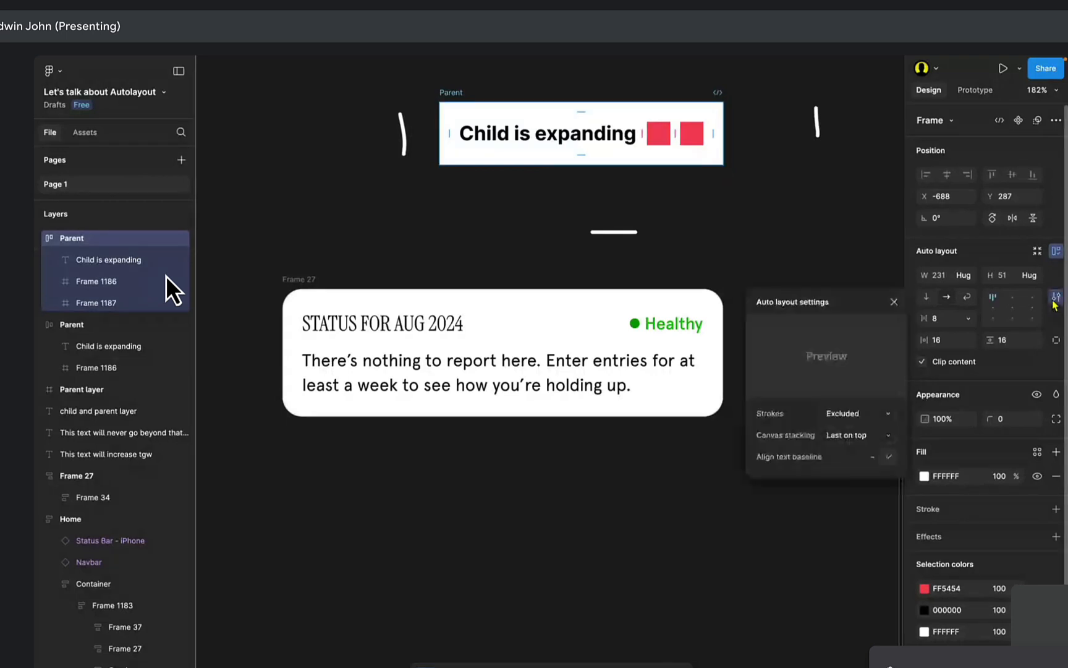
pyautogui.click(773, 204)
# Duplicate the Parent frame below the Frame 27 status card and select the first red square in the copy.
pyautogui.hscroll(-2, 681, 173)
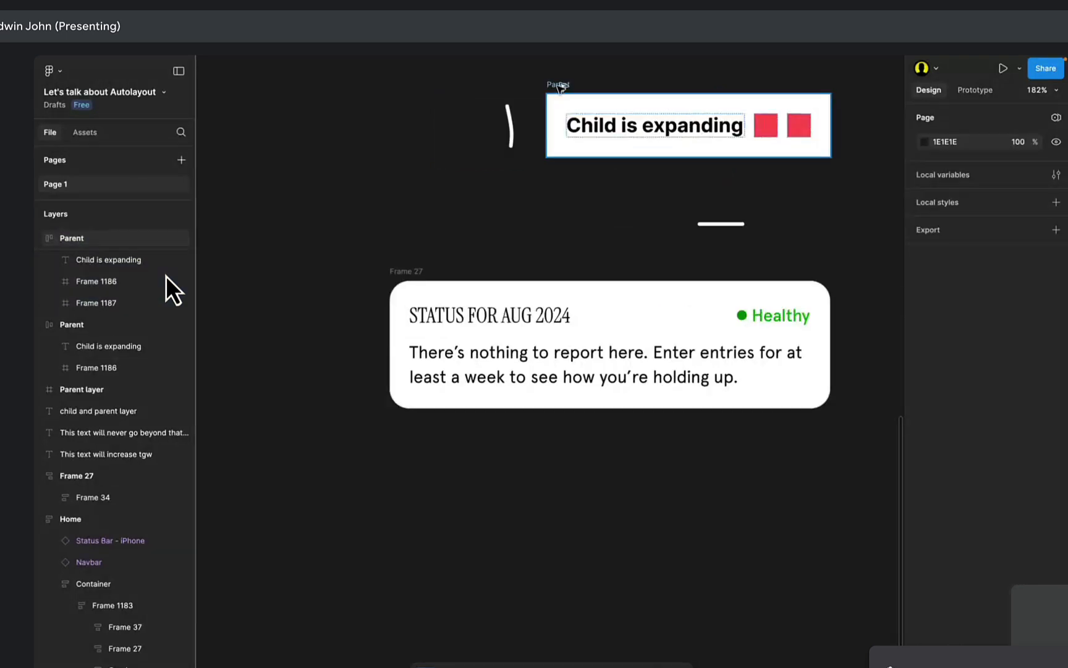
pyautogui.moveTo(560, 88); pyautogui.dragTo(452, 481)
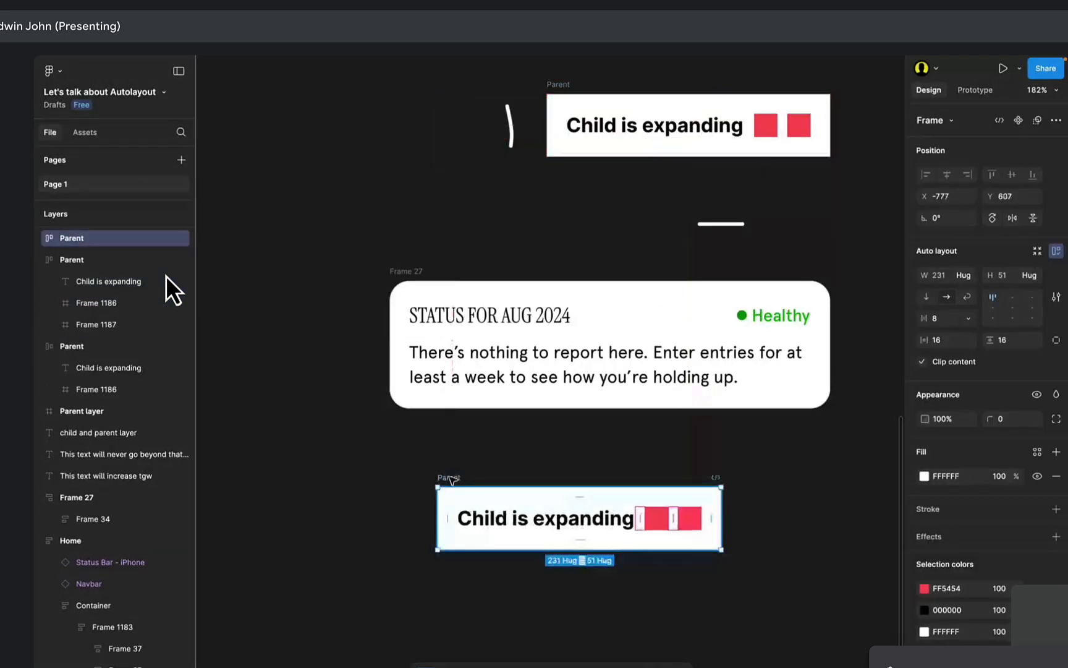
pyautogui.scroll(-3, 513, 453)
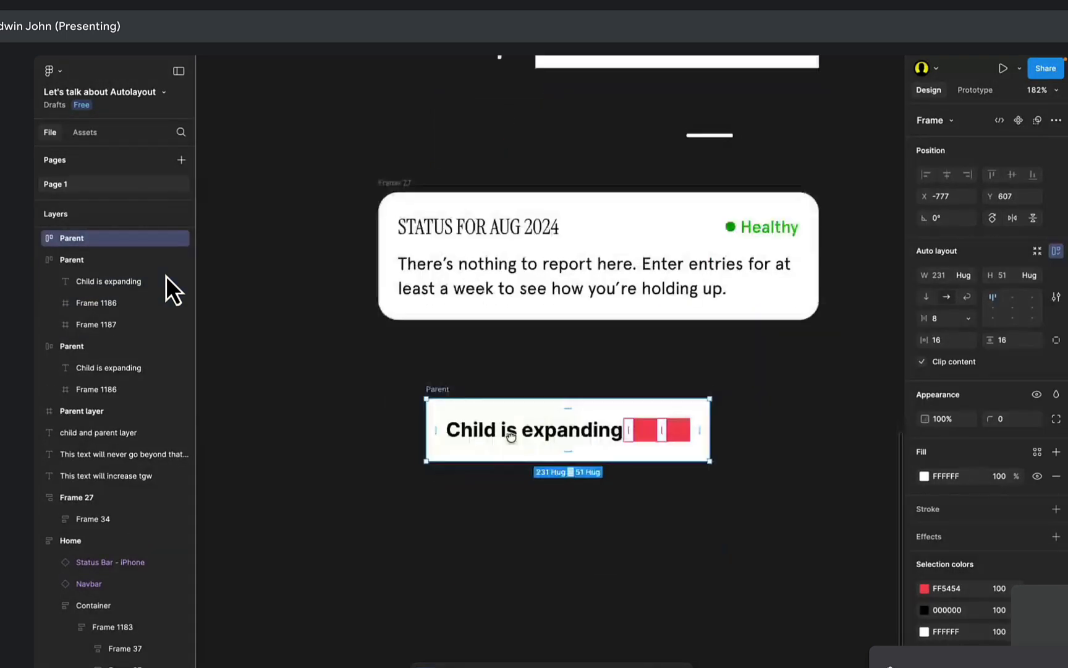
pyautogui.scroll(3, 637, 420)
pyautogui.click(637, 420)
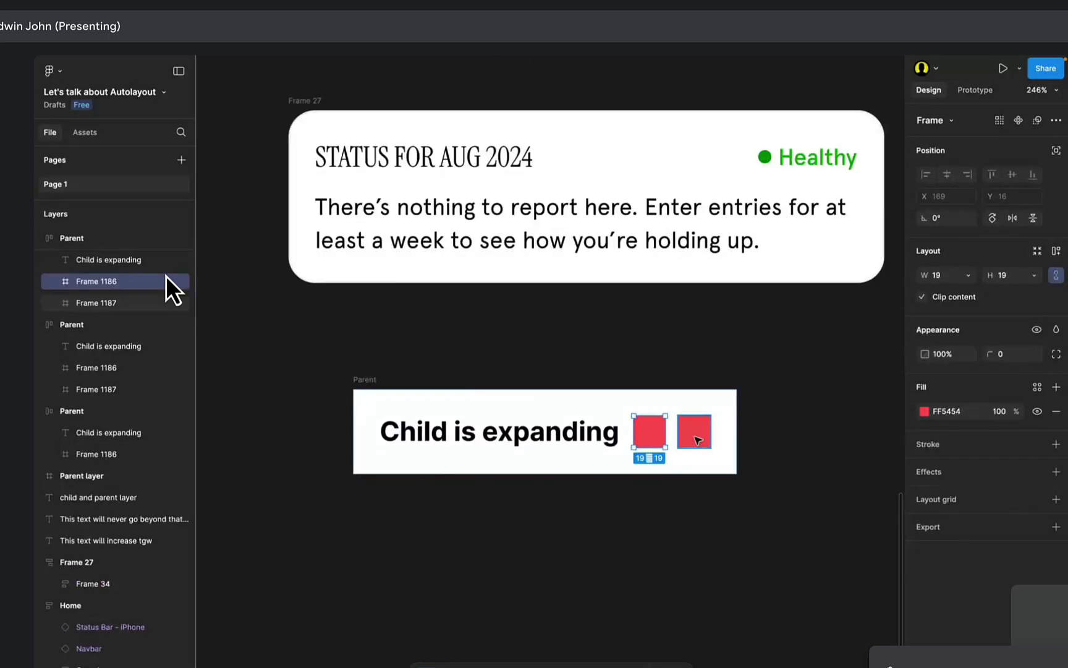
pyautogui.keyDown('shift'); pyautogui.click(698, 440); pyautogui.keyUp('shift')
pyautogui.press('Delete')
pyautogui.click(525, 427)
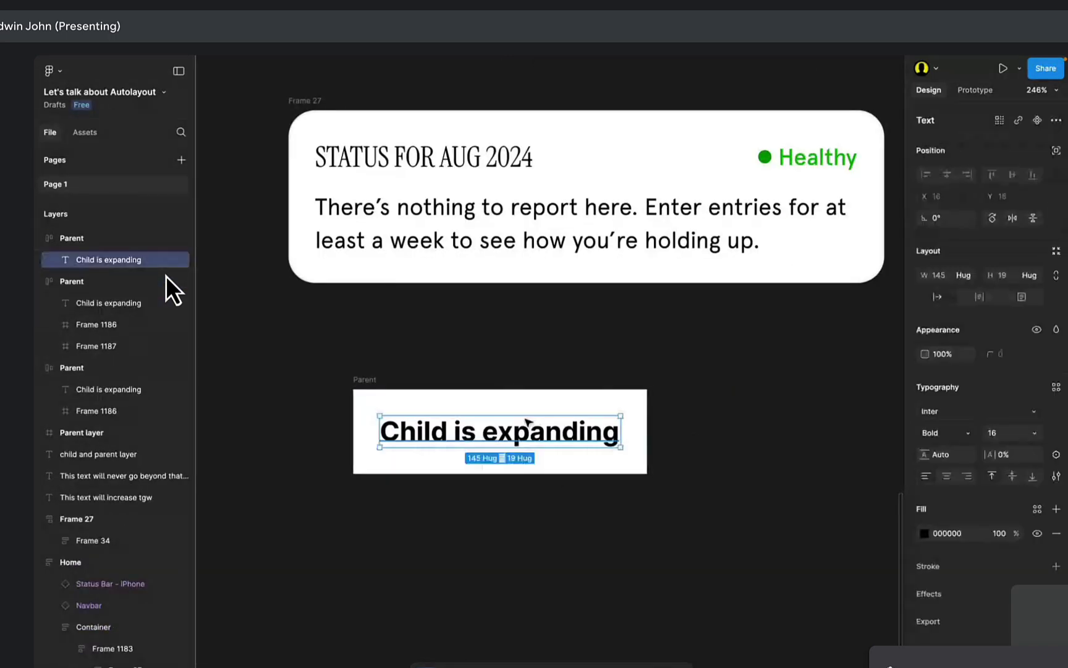
pyautogui.hotkey('ctrl', 'z')
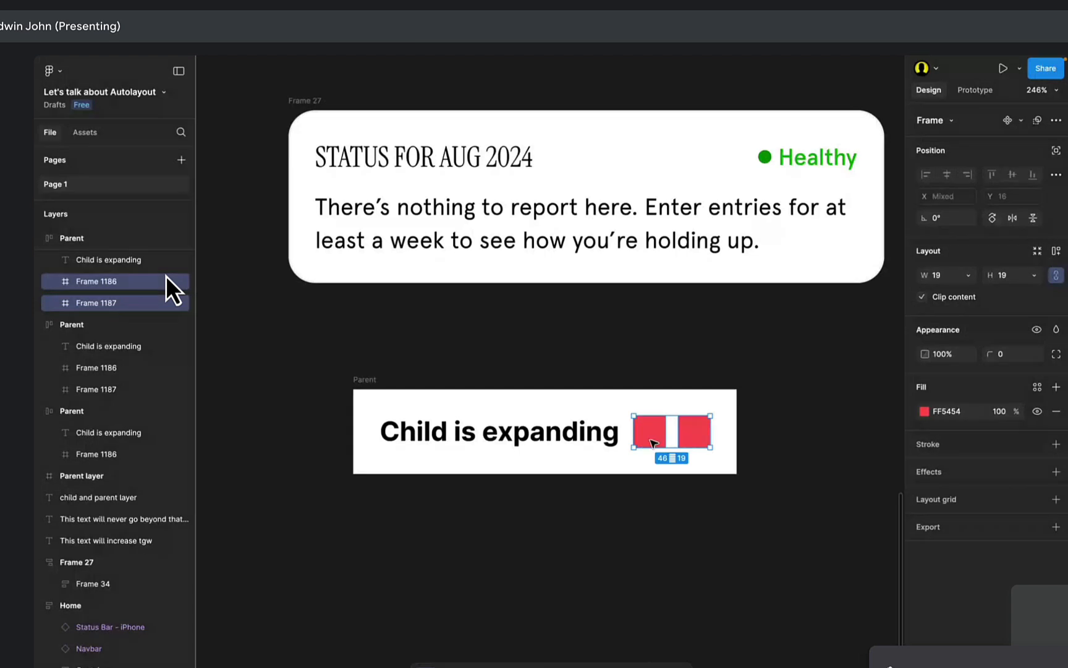
# Delete the first red square from the duplicated Parent frame.
pyautogui.click(652, 442)
pyautogui.press('Delete')
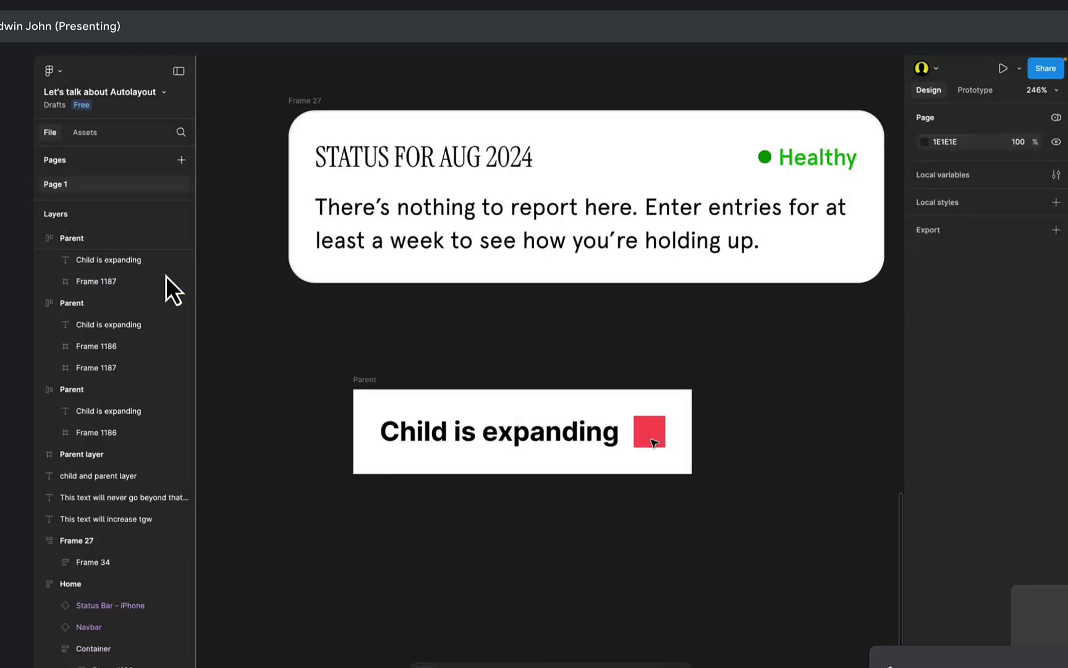
pyautogui.click(166, 280)
pyautogui.click(569, 441)
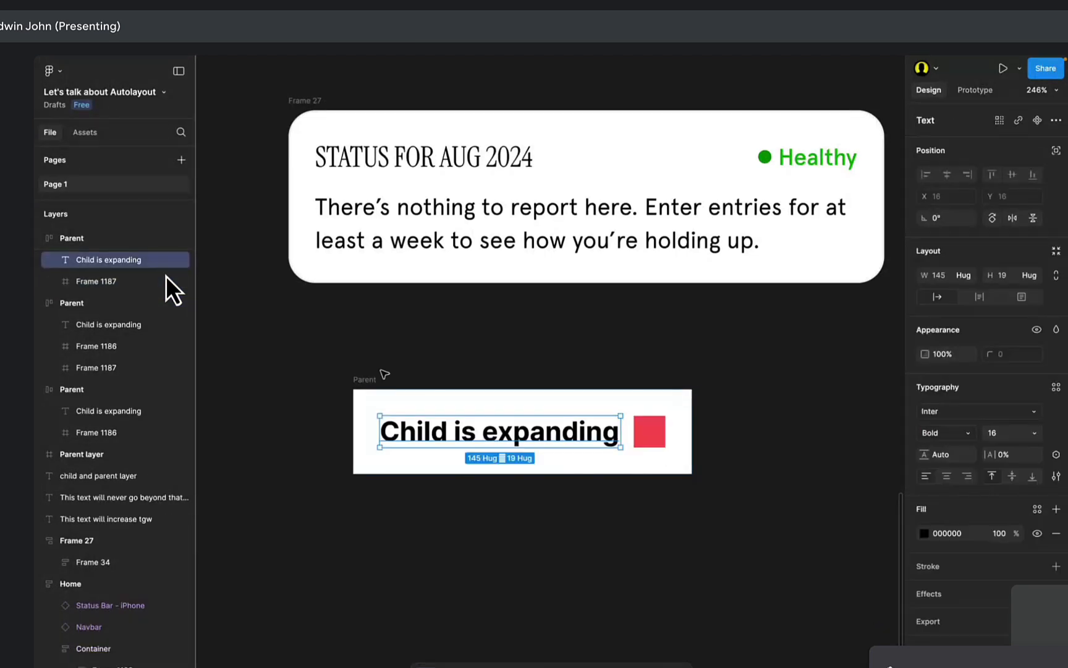
# Widen the duplicated Parent frame to 293 so it has empty space beside the red square.
pyautogui.click(371, 379)
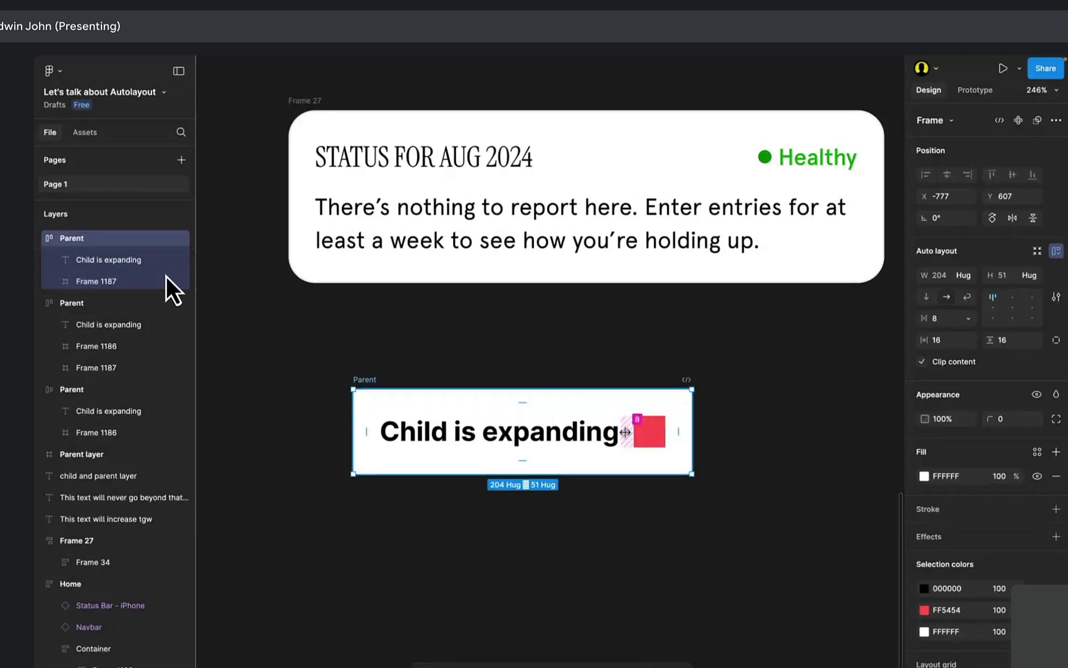
pyautogui.hscroll(3, 655, 427)
pyautogui.moveTo(592, 433); pyautogui.dragTo(742, 402)
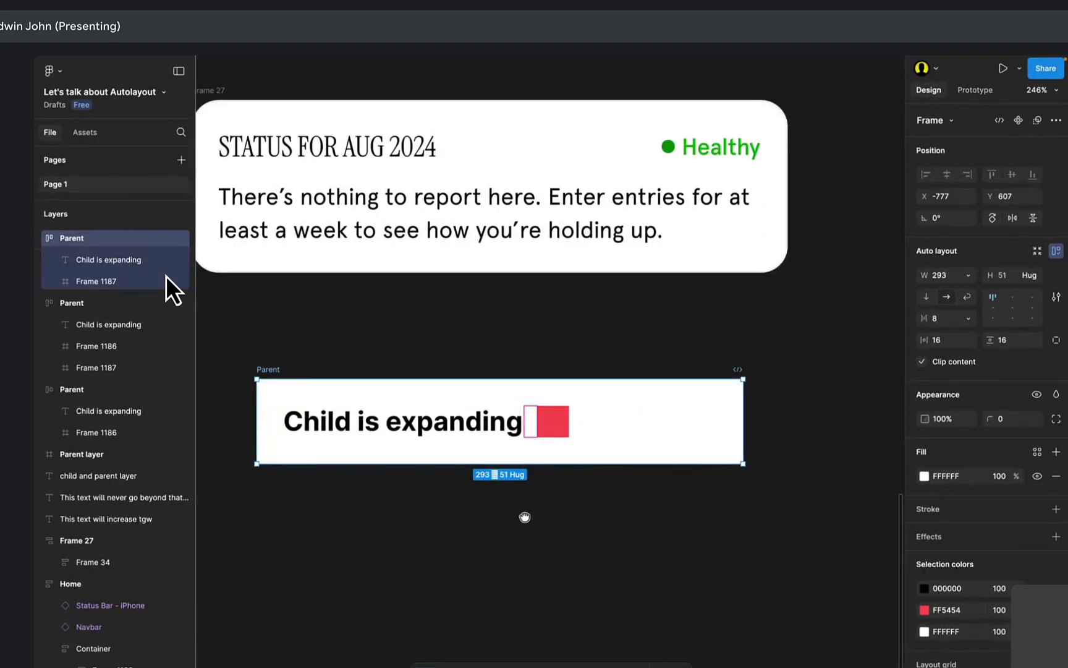
pyautogui.moveTo(527, 517); pyautogui.dragTo(584, 502)
pyautogui.click(585, 502)
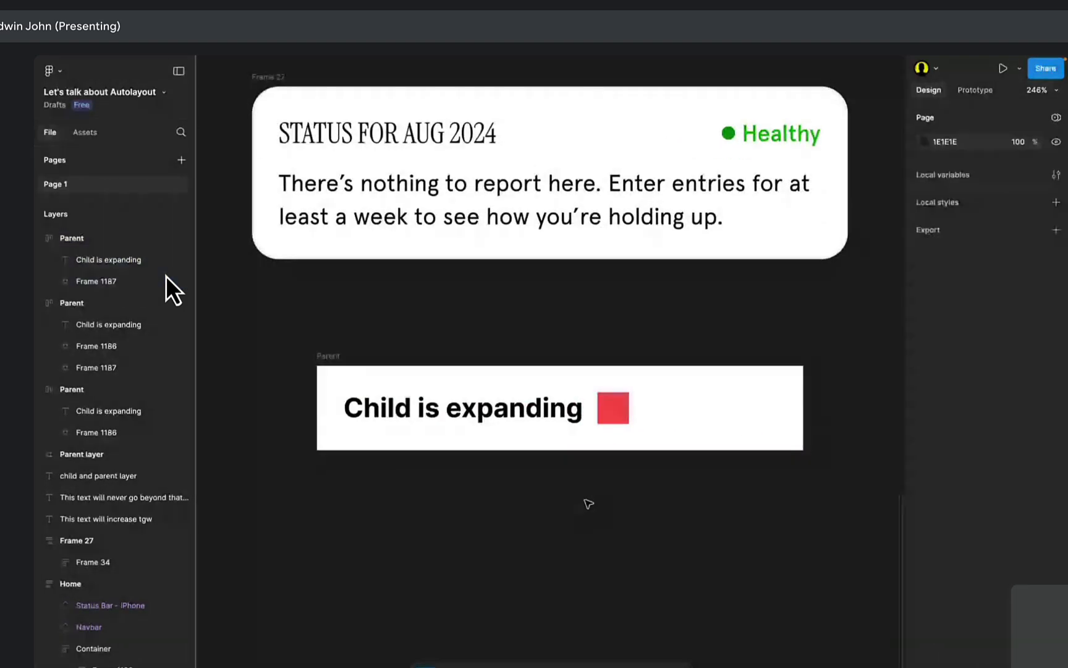
# Inspect the text and the red square inside the widened Parent frame one after the other.
pyautogui.click(578, 414)
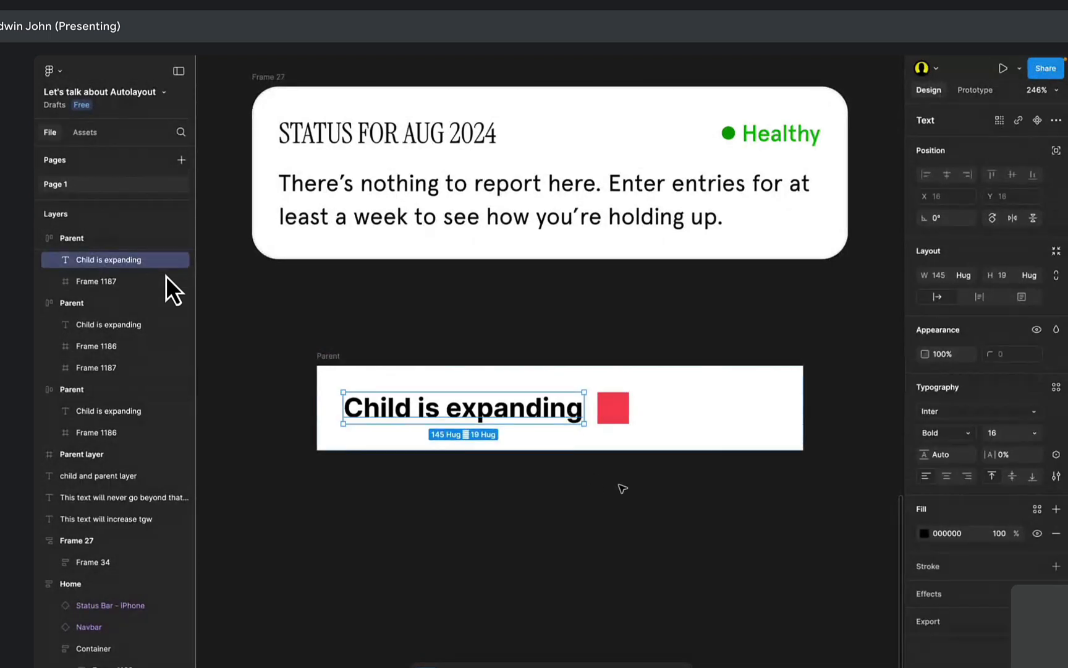
pyautogui.click(672, 422)
pyautogui.click(618, 410)
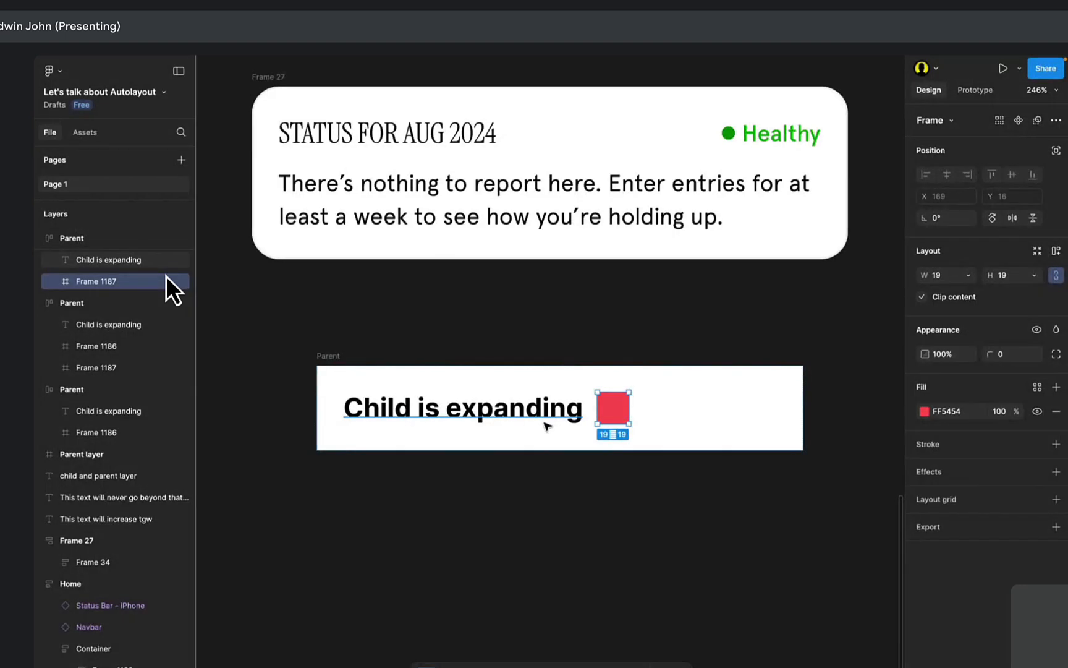
# Add a "Space-between" text label on the canvas and place it between the status card and the Parent frame.
pyautogui.click(502, 335)
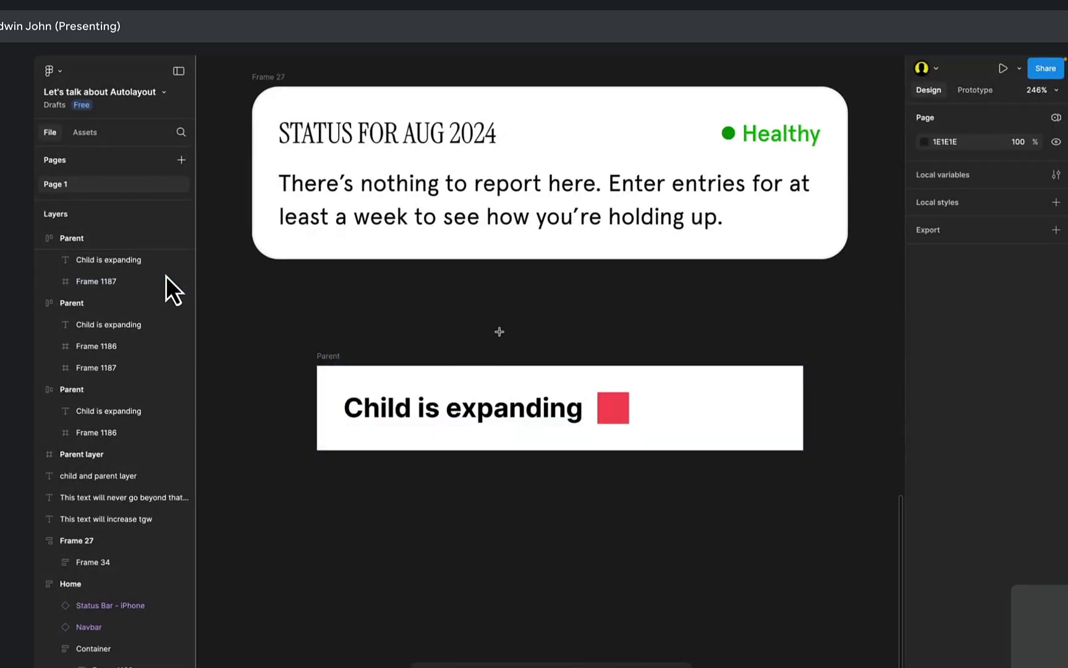
pyautogui.click(487, 322)
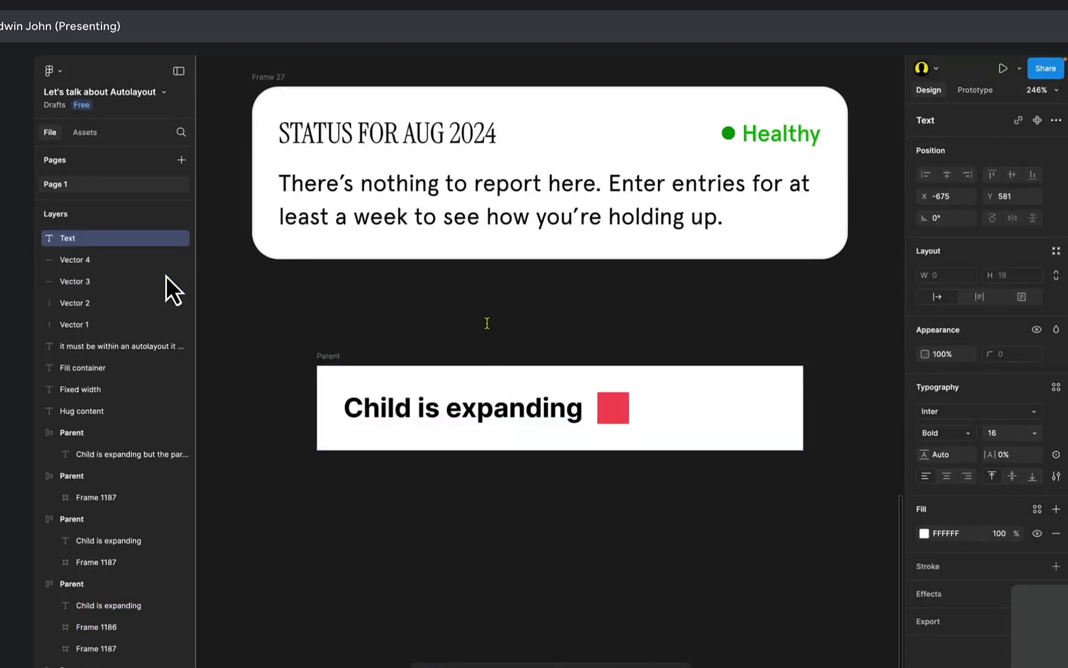
pyautogui.write('Spac')
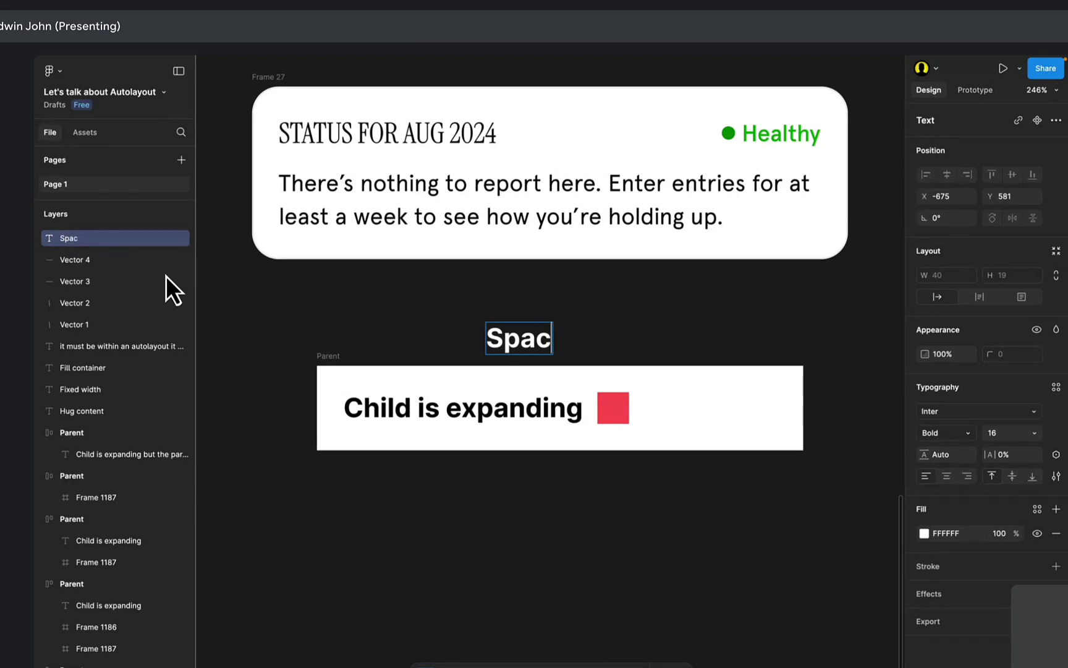
pyautogui.write('e-be')
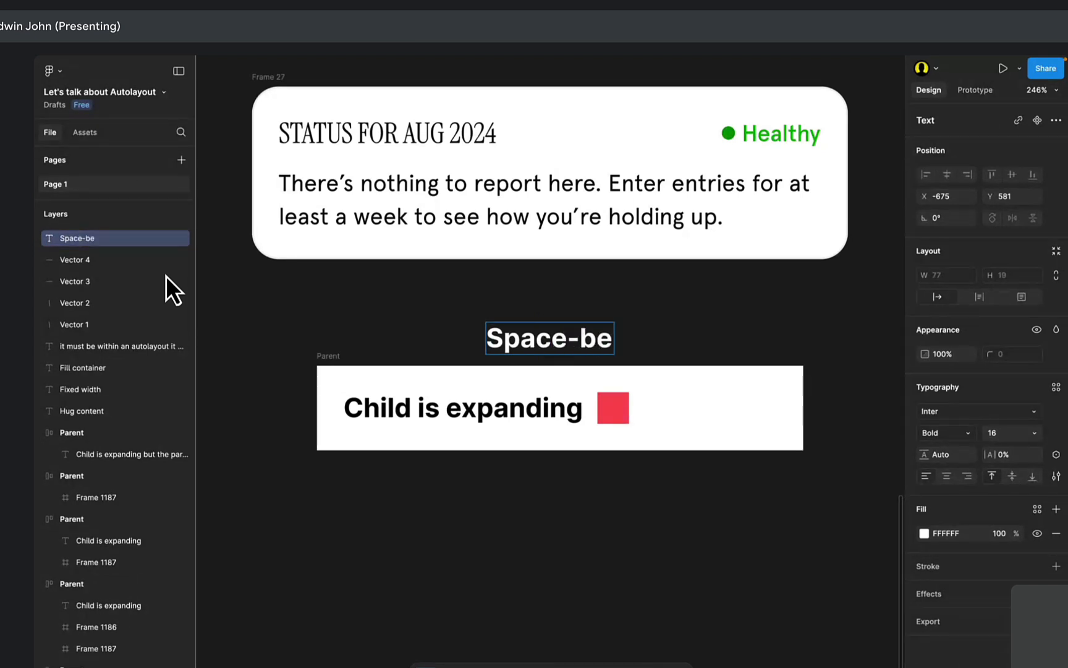
pyautogui.write('tween')
pyautogui.press('Escape')
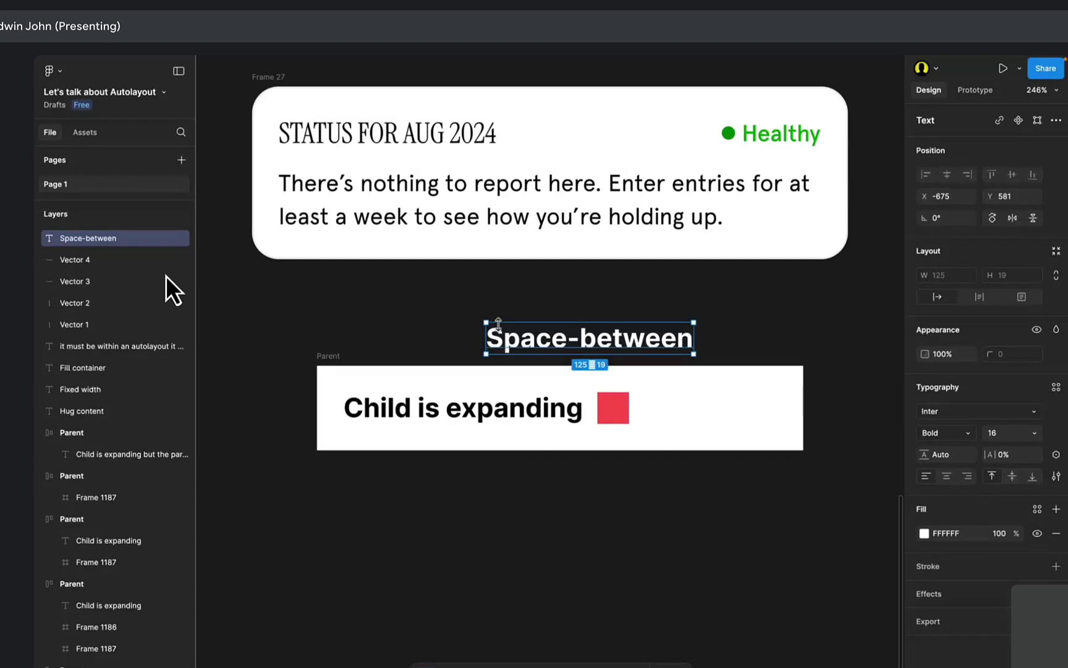
pyautogui.moveTo(551, 344); pyautogui.dragTo(494, 318)
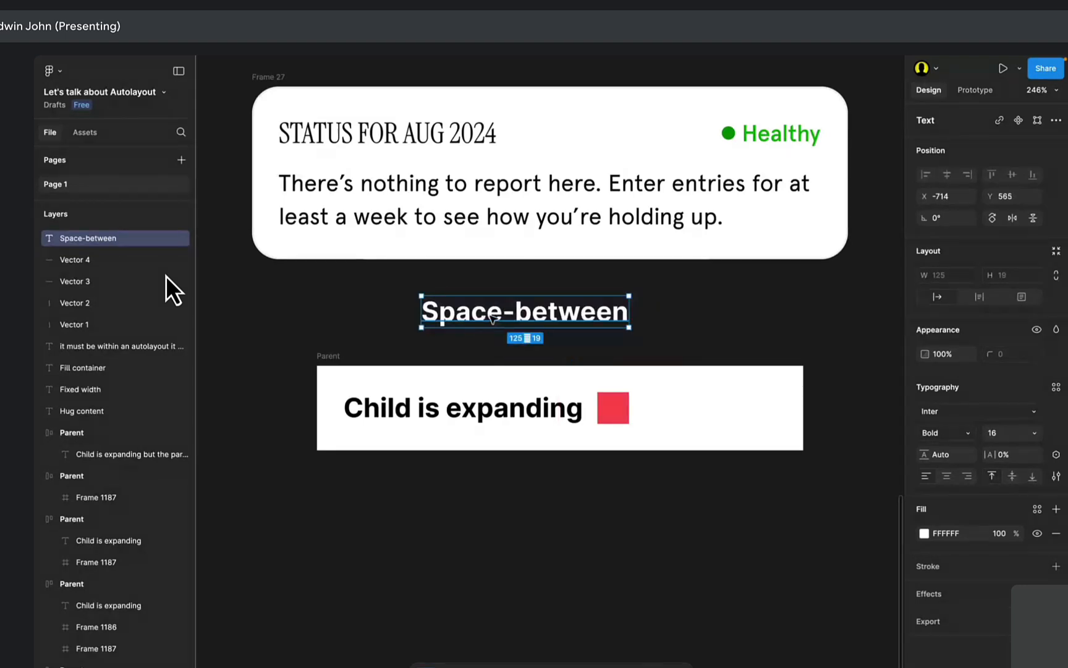
# Switch to the Mobbin design reference site in a new browser tab.
pyautogui.press('super+t')
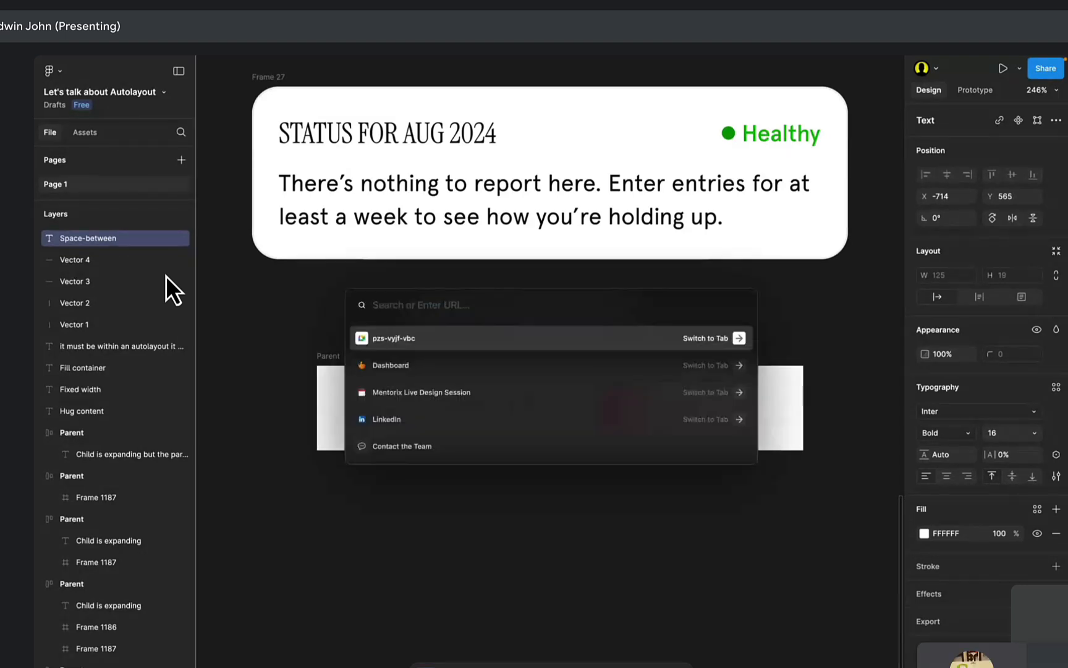
pyautogui.write('mobo')
pyautogui.press('Return')
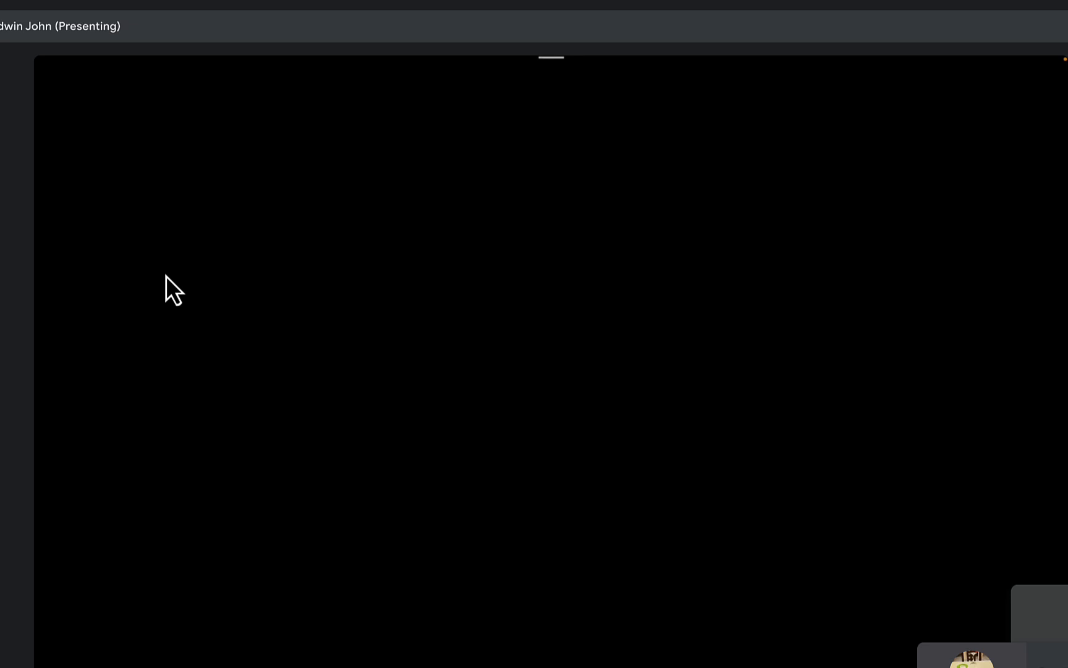
pyautogui.moveTo(36, 368)
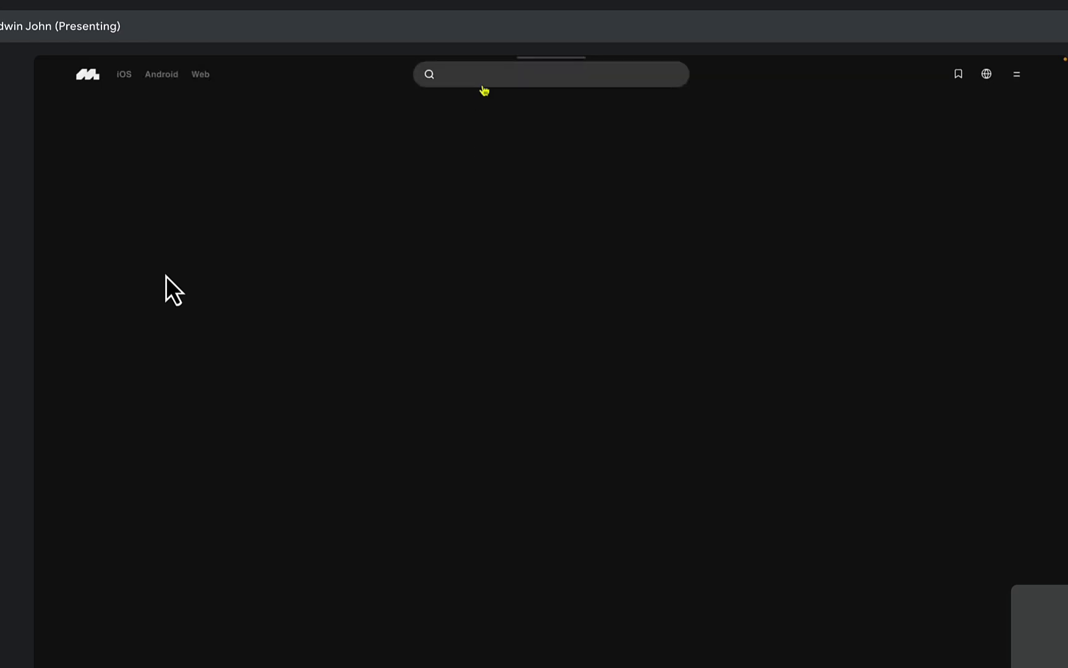
pyautogui.moveTo(681, 61)
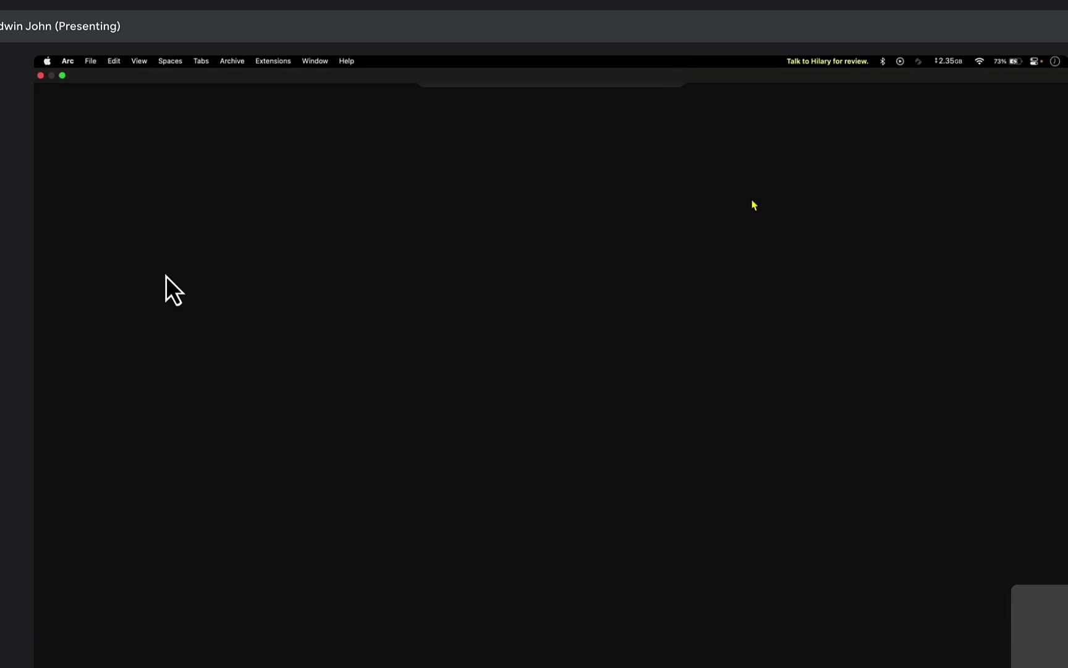
# View the MacroFactor Expenditure screen and search the iOS library for "list".
pyautogui.click(590, 237)
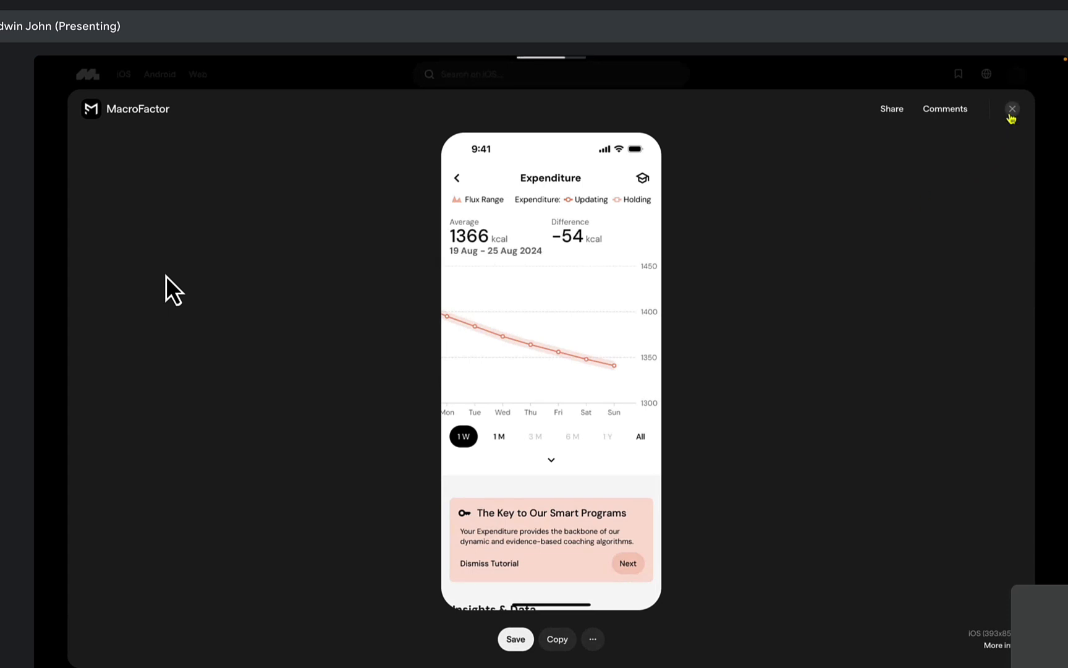
pyautogui.press('super+k')
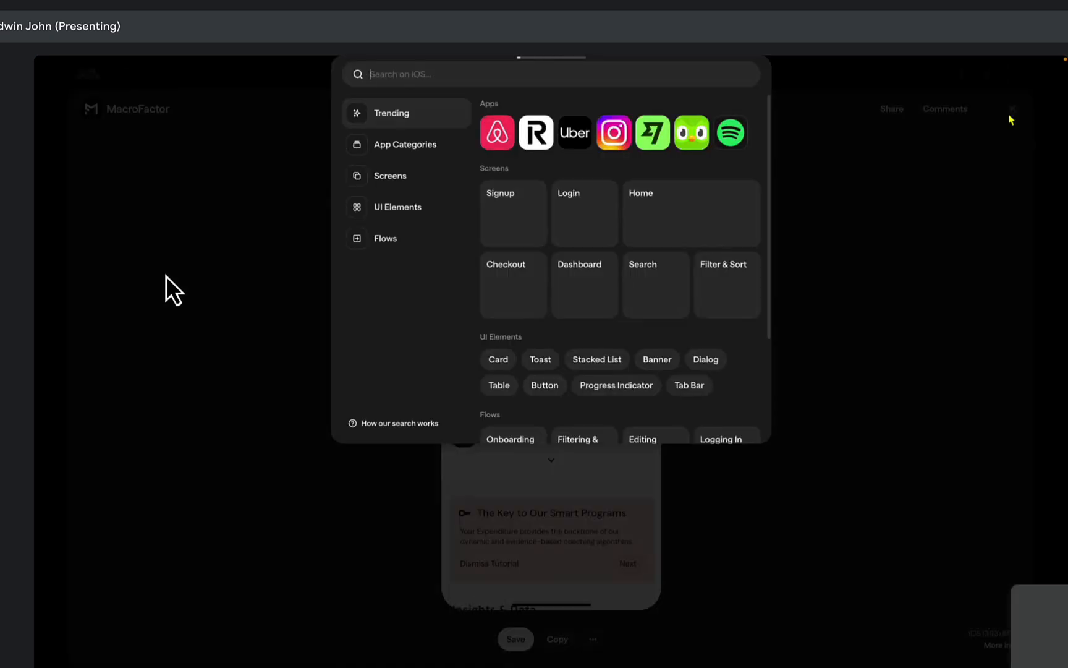
pyautogui.write('list')
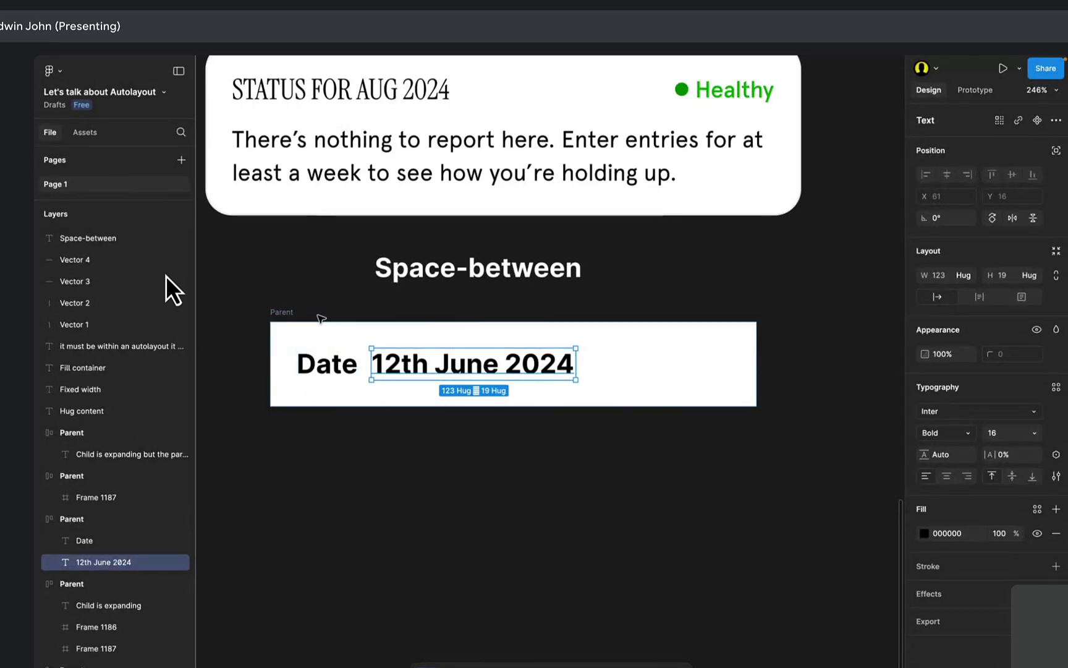
# Check the Date and 12th June 2024 texts and try widening their Parent frame to 320.
pyautogui.click(327, 369)
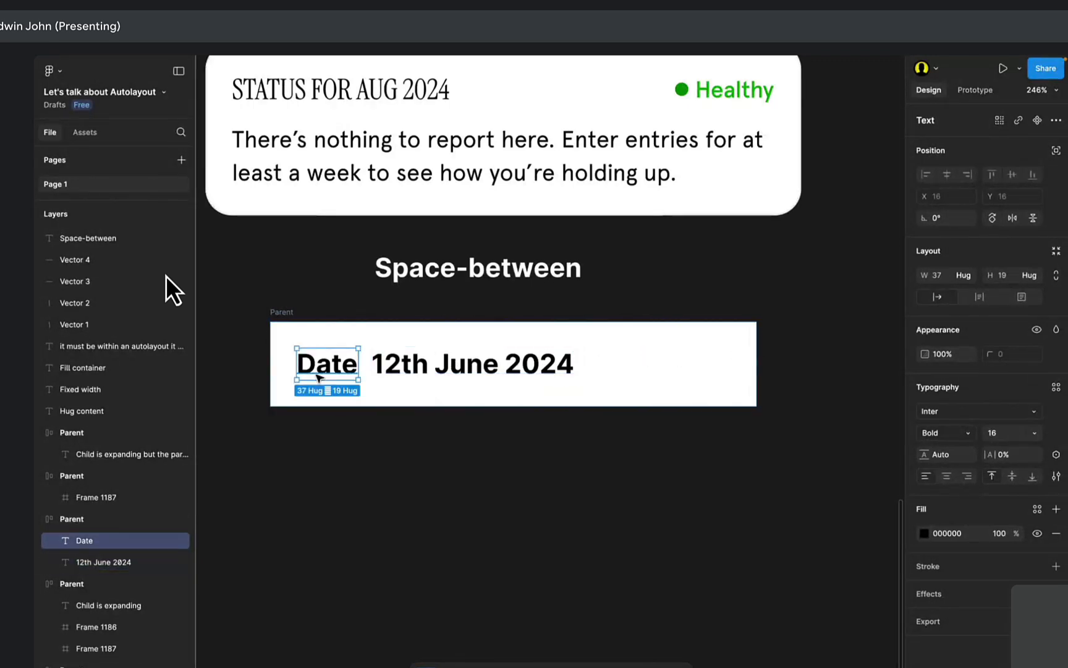
pyautogui.click(473, 365)
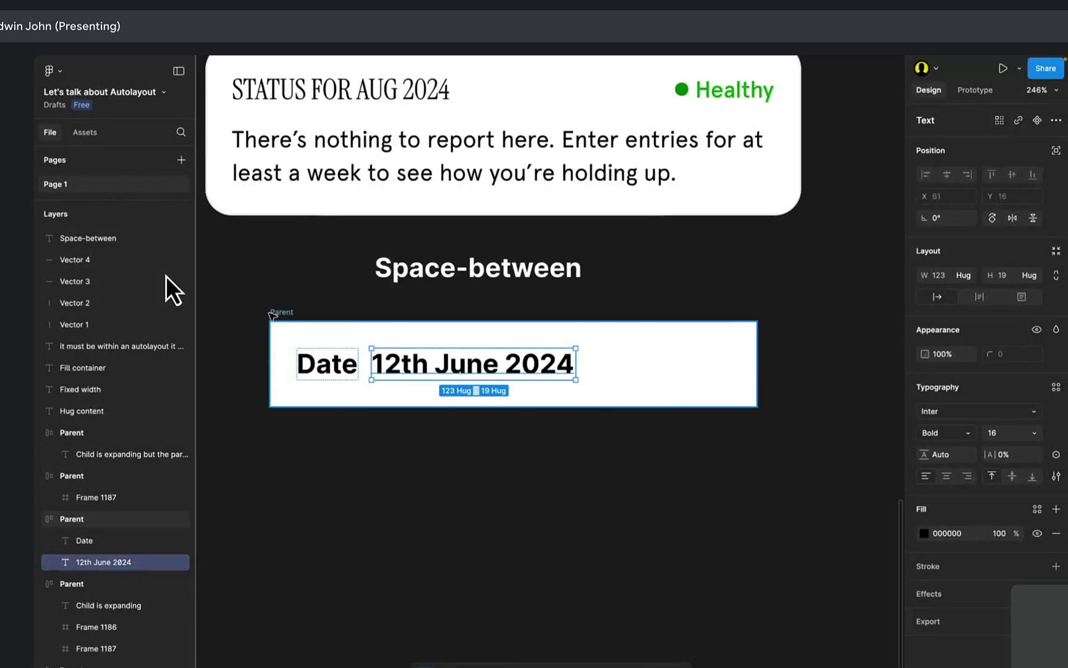
pyautogui.click(627, 370)
pyautogui.moveTo(752, 348); pyautogui.dragTo(800, 341)
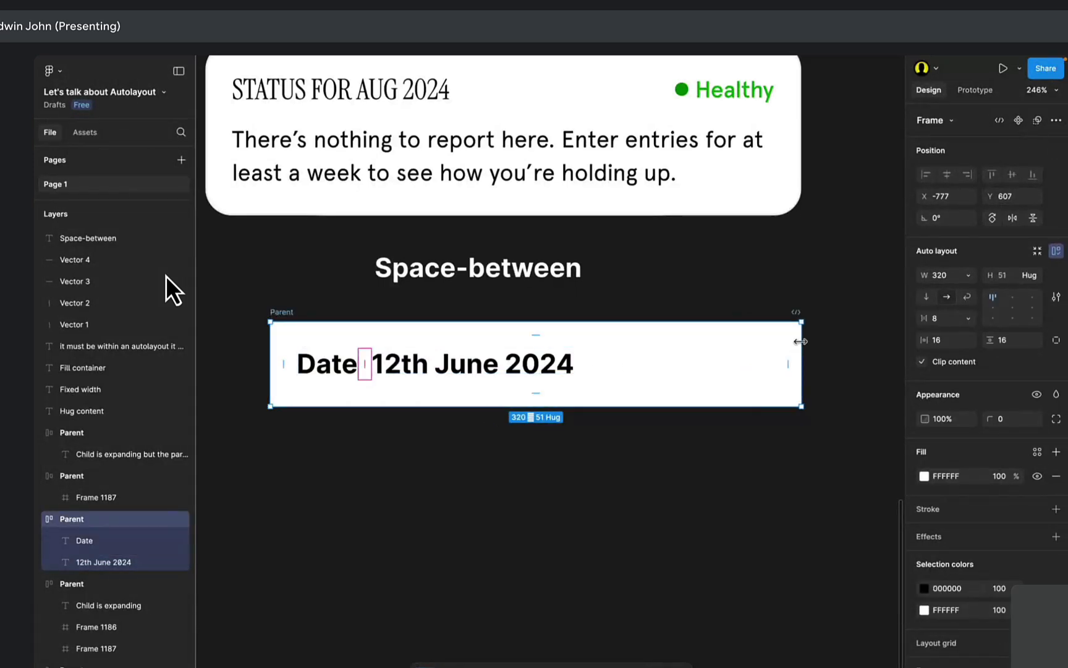
pyautogui.hotkey('ctrl', 'z')
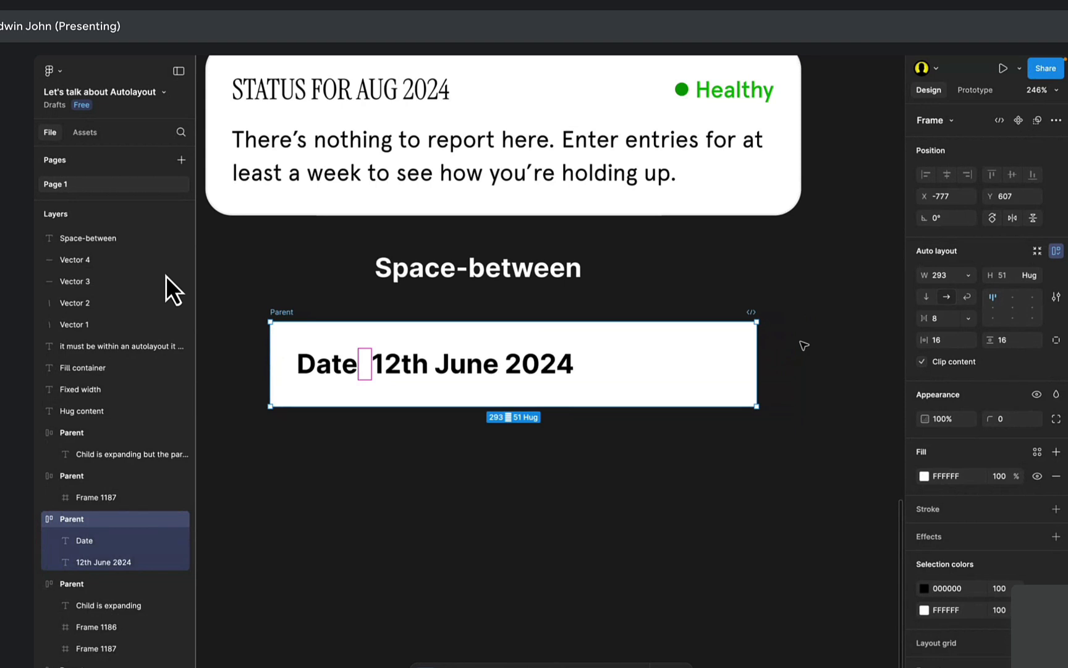
pyautogui.scroll(1, 442, 337)
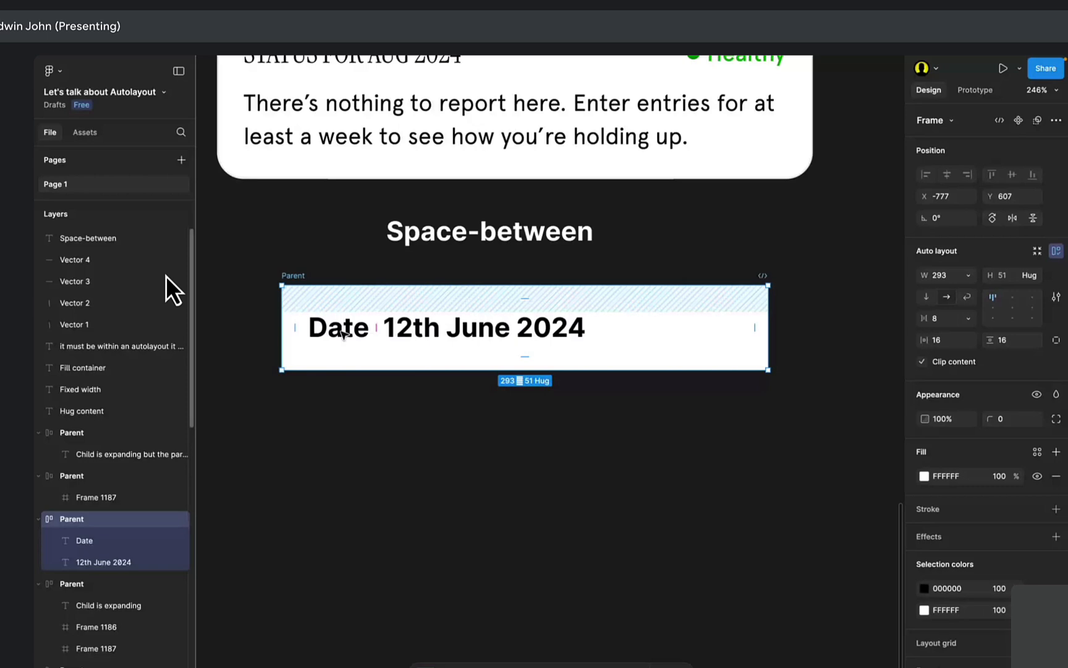
# Set the horizontal gap between objects to Auto on the Parent frame holding the Date and 12th June 2024 texts.
pyautogui.click(396, 324)
pyautogui.click(339, 327)
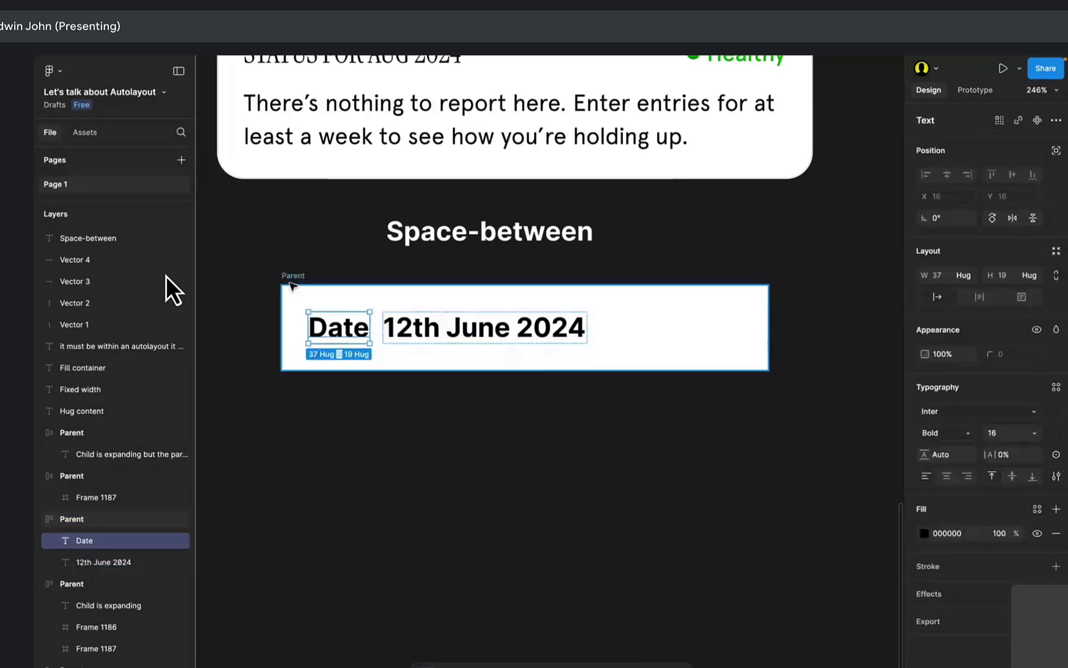
pyautogui.click(291, 286)
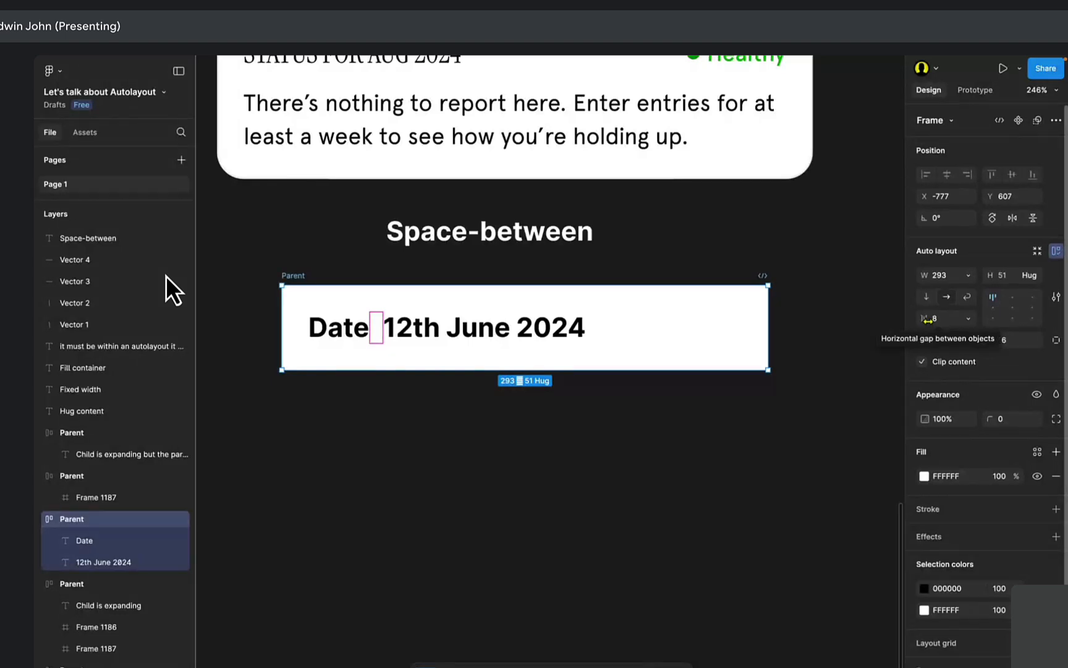
pyautogui.click(968, 319)
pyautogui.click(956, 335)
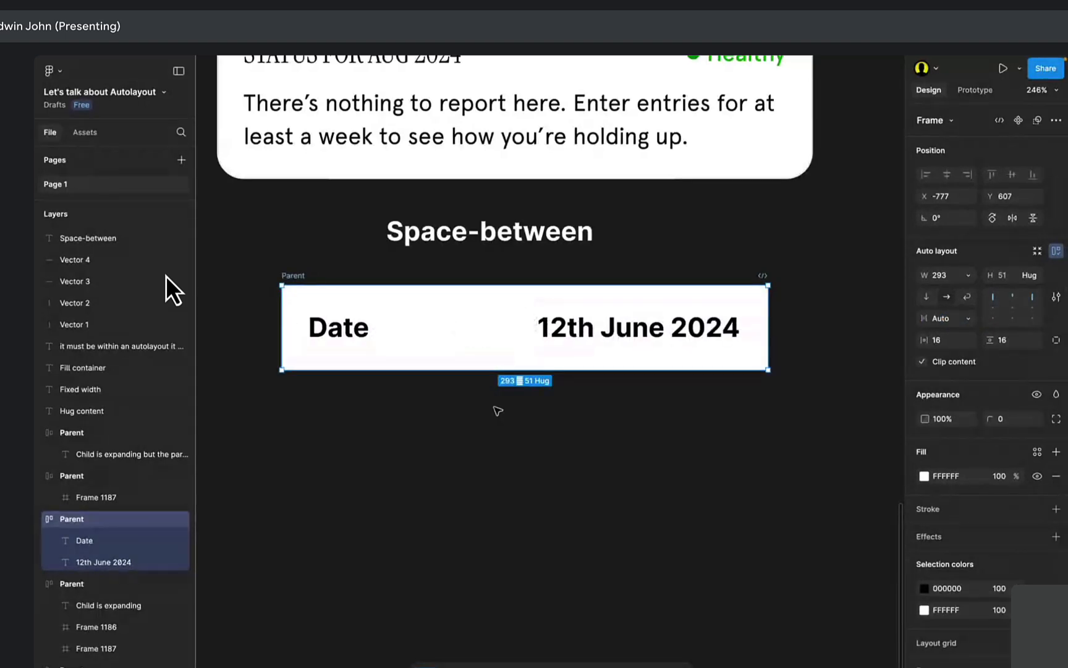
# Narrow the Parent frame holding the Date and 12th June 2024 texts to a width of 288.
pyautogui.moveTo(329, 280); pyautogui.dragTo(386, 301)
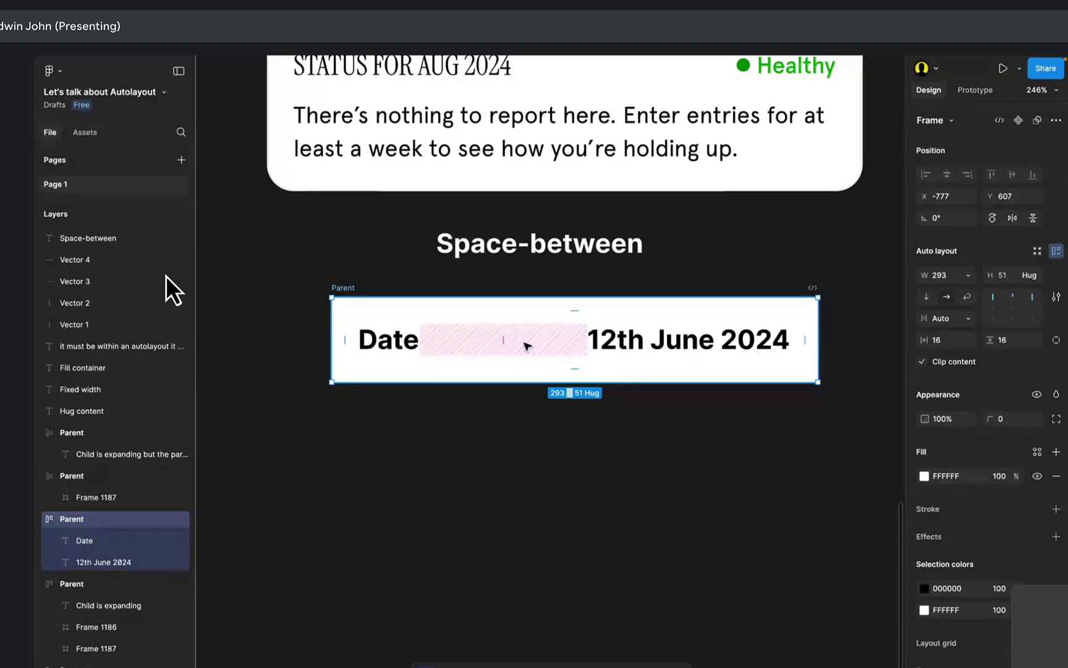
pyautogui.scroll(-2, 377, 421)
pyautogui.hscroll(2, 376, 421)
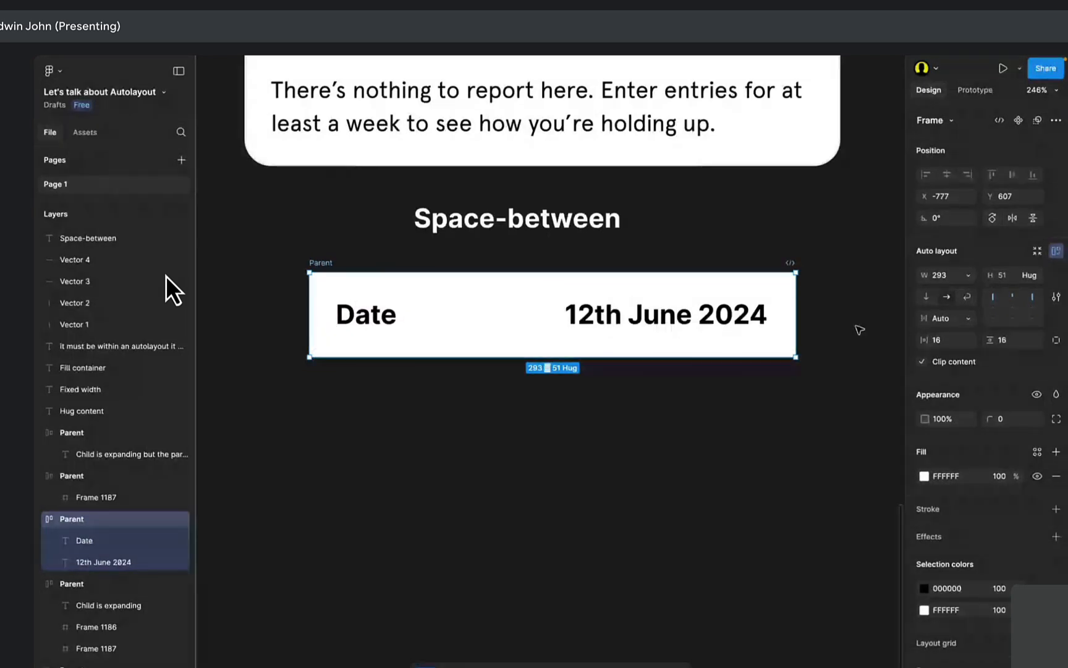
pyautogui.scroll(-1, 523, 350)
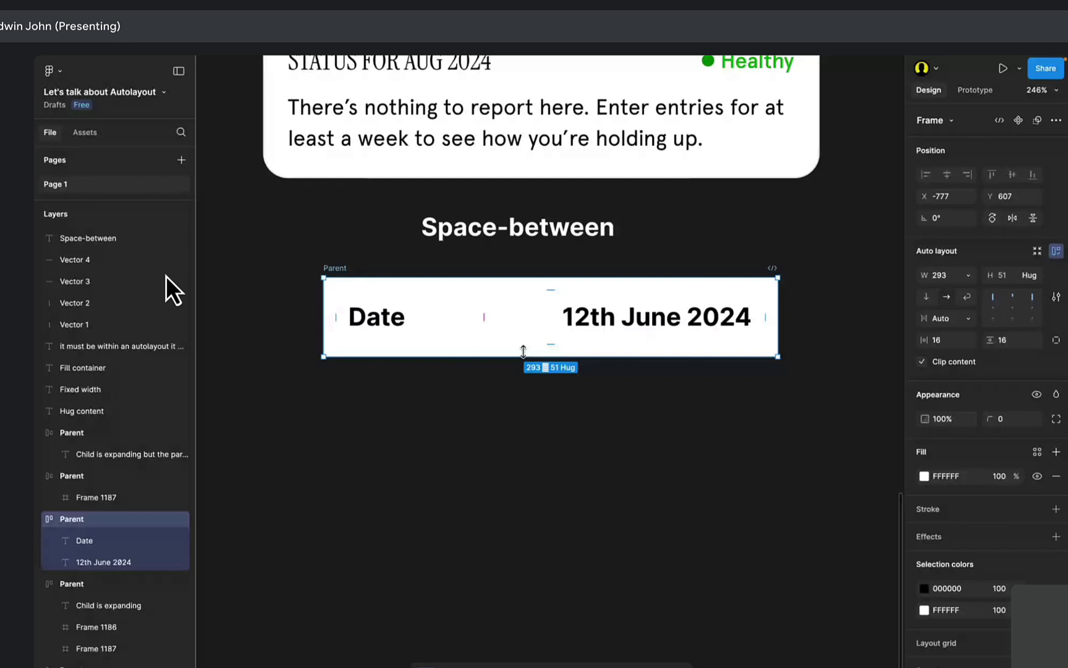
pyautogui.scroll(1, 523, 351)
pyautogui.hscroll(2, 523, 350)
pyautogui.moveTo(700, 301)
pyautogui.mouseDown()
pyautogui.moveTo(612, 301)
pyautogui.moveTo(689, 320)
pyautogui.moveTo(537, 341)
pyautogui.moveTo(853, 357)
pyautogui.moveTo(566, 347)
pyautogui.moveTo(760, 327)
pyautogui.moveTo(692, 317)
pyautogui.mouseUp()
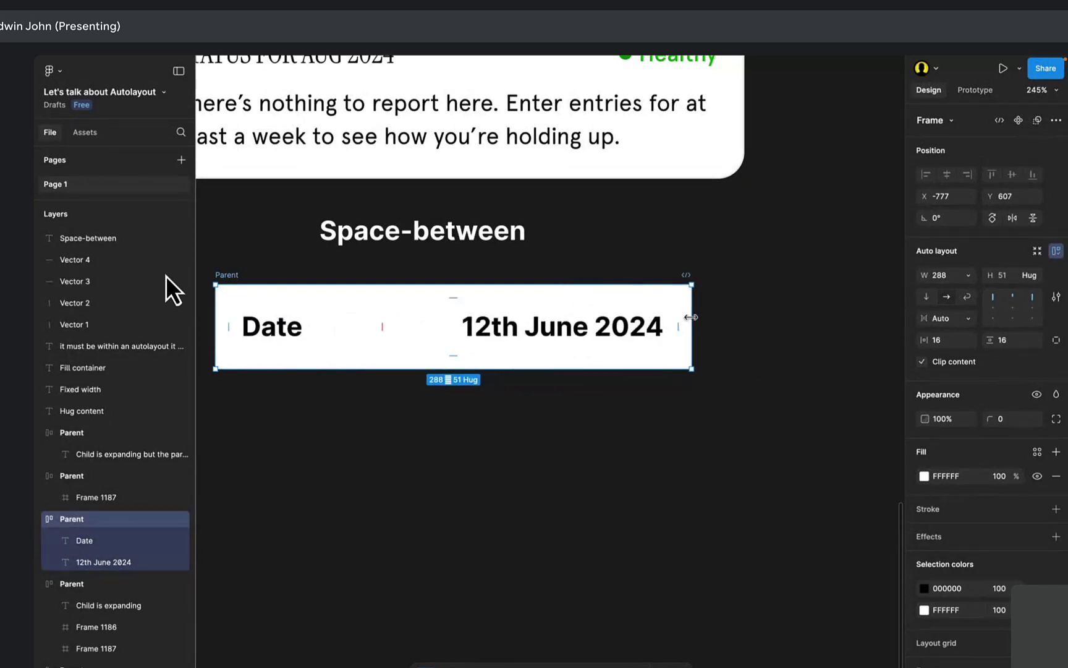
# Keep the Parent frame's horizontal gap at Auto and narrow the frame to a width of 272.
pyautogui.click(969, 319)
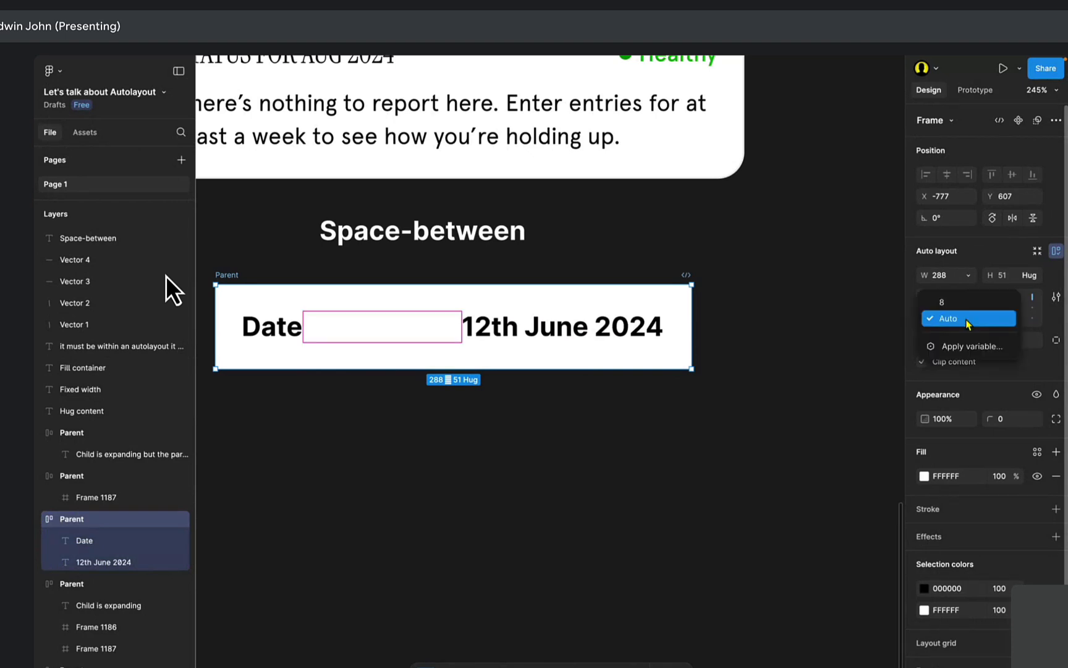
pyautogui.click(968, 319)
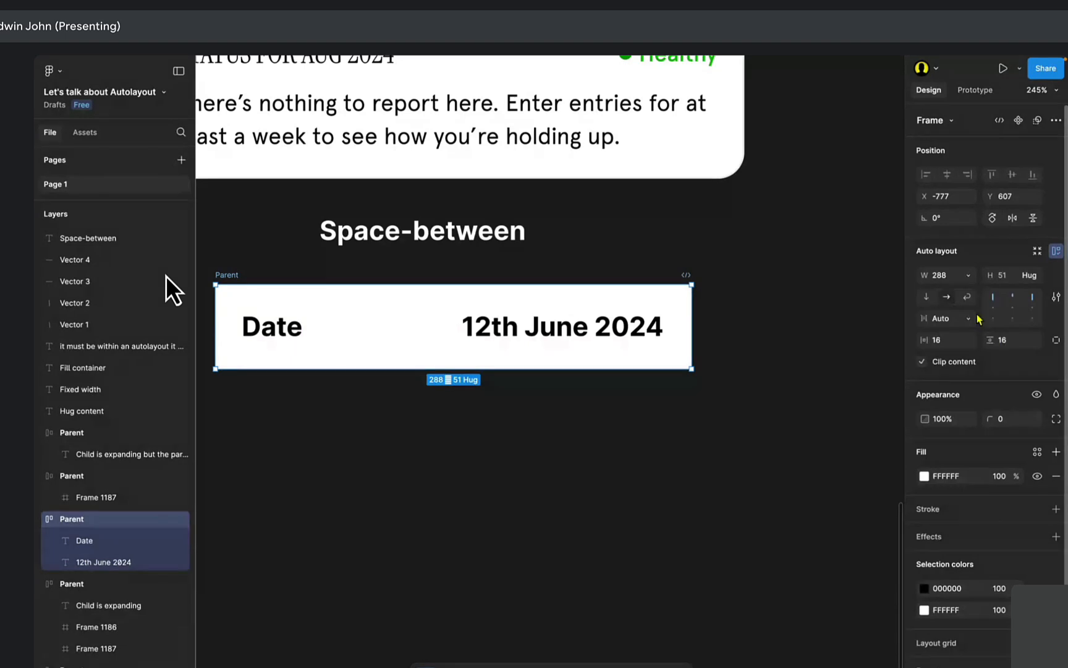
pyautogui.hscroll(-3, 744, 408)
pyautogui.hscroll(1, 754, 402)
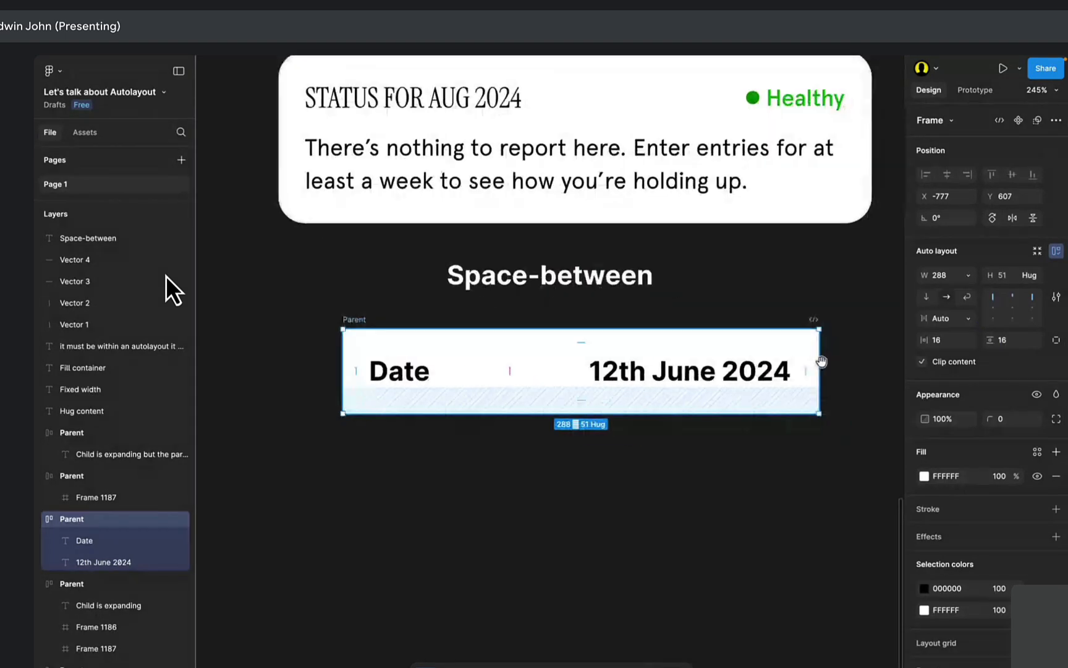
pyautogui.moveTo(821, 362); pyautogui.dragTo(417, 366)
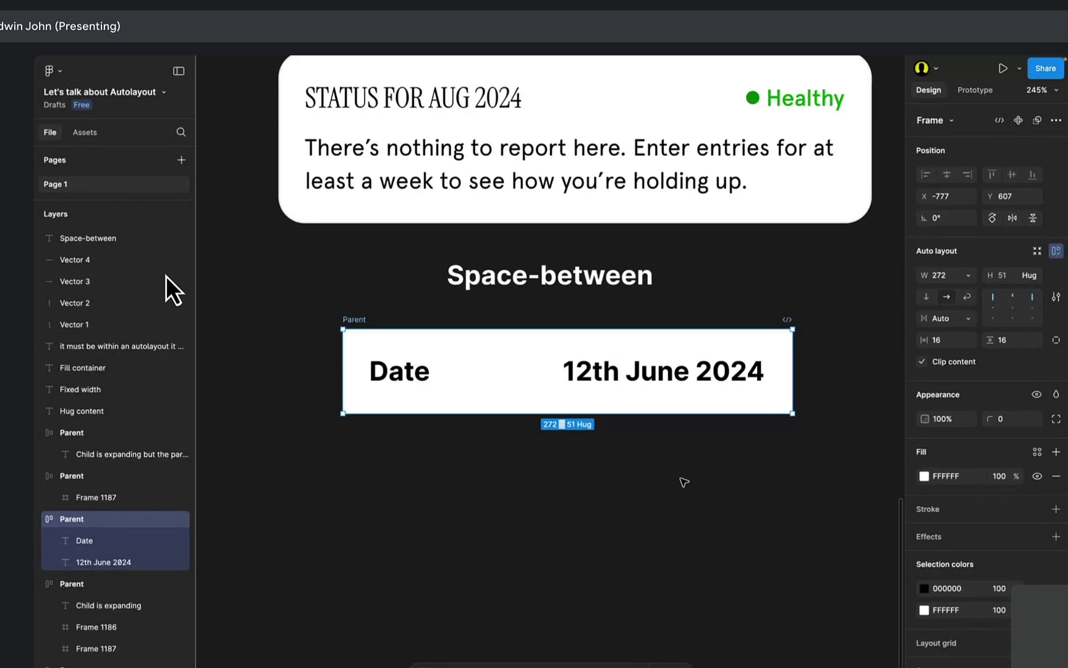
# Set the Parent frame's horizontal gap between Date and 12th June 2024 to 8.
pyautogui.click(949, 320)
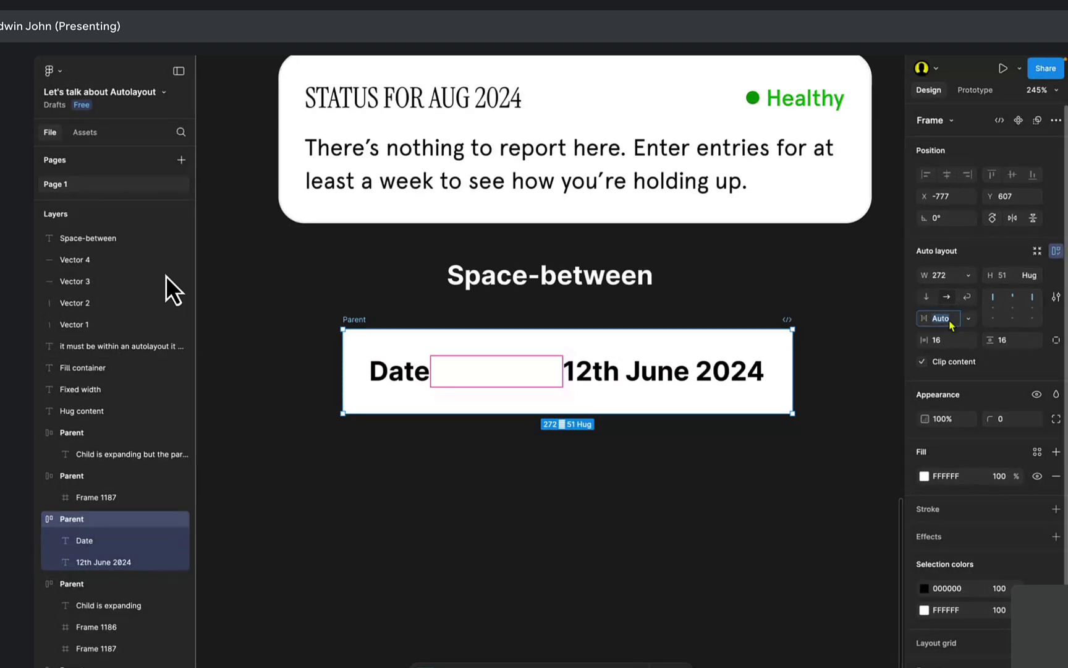
pyautogui.write('8')
pyautogui.press('Return')
pyautogui.click(400, 374)
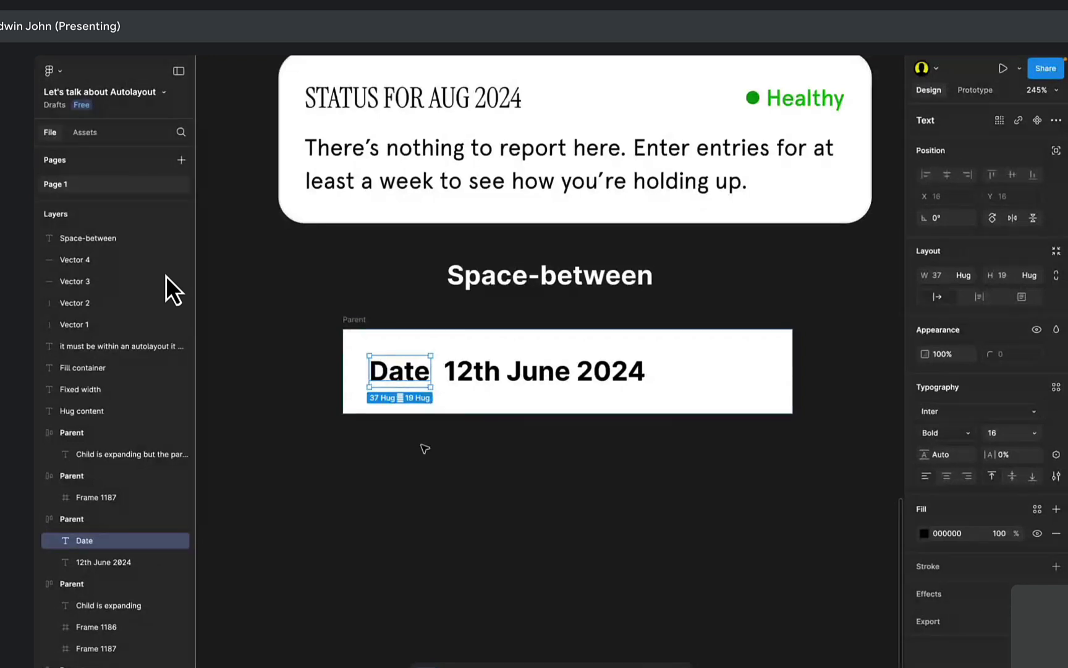
pyautogui.click(424, 470)
# Set the Date text to fill the remaining width of its Parent frame.
pyautogui.scroll(-2, 426, 483)
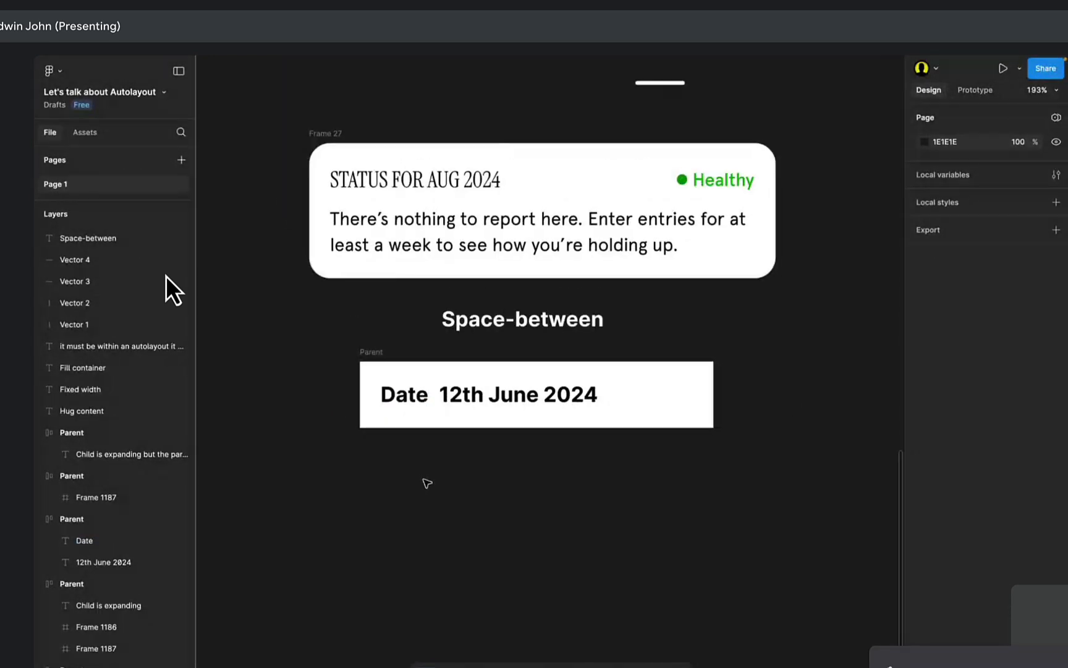
pyautogui.scroll(4, 427, 483)
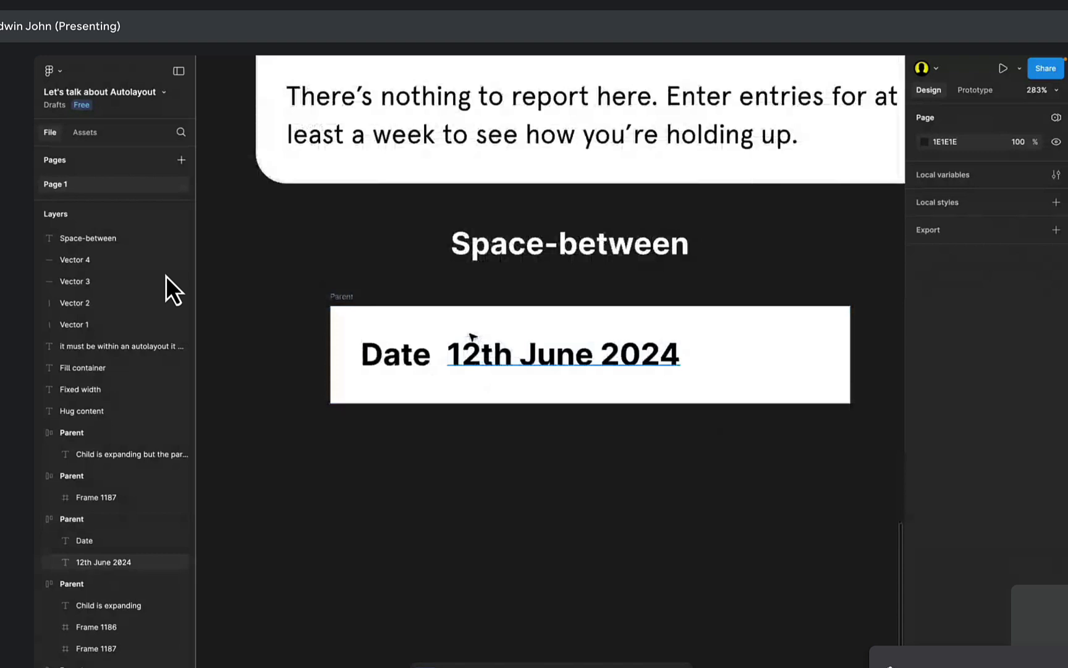
pyautogui.hscroll(1, 473, 338)
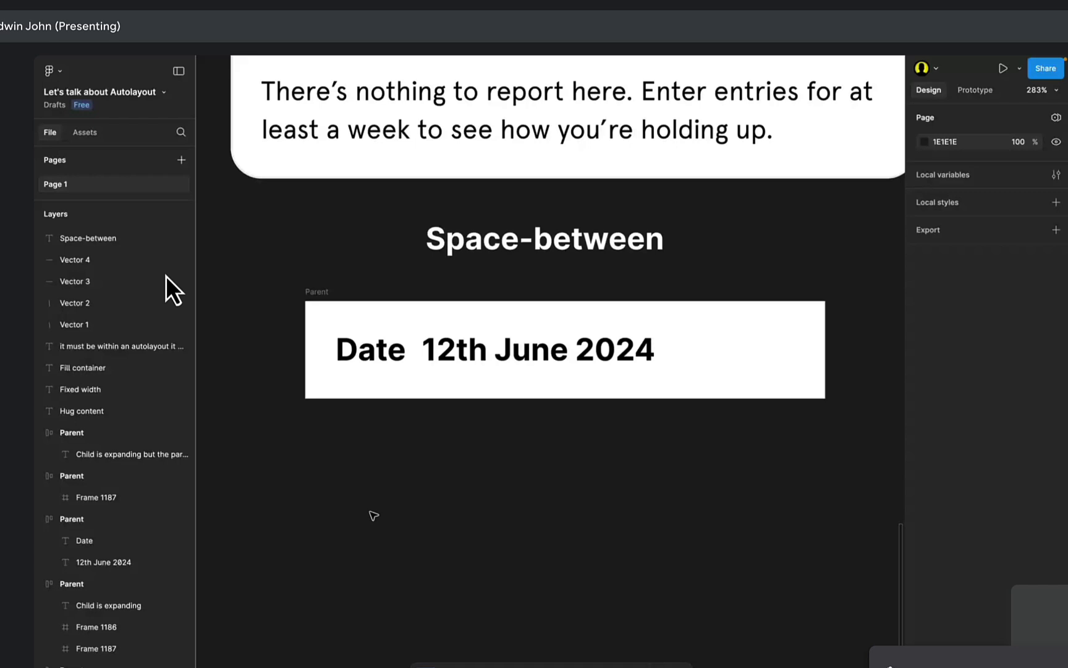
pyautogui.scroll(1, 374, 515)
pyautogui.click(470, 384)
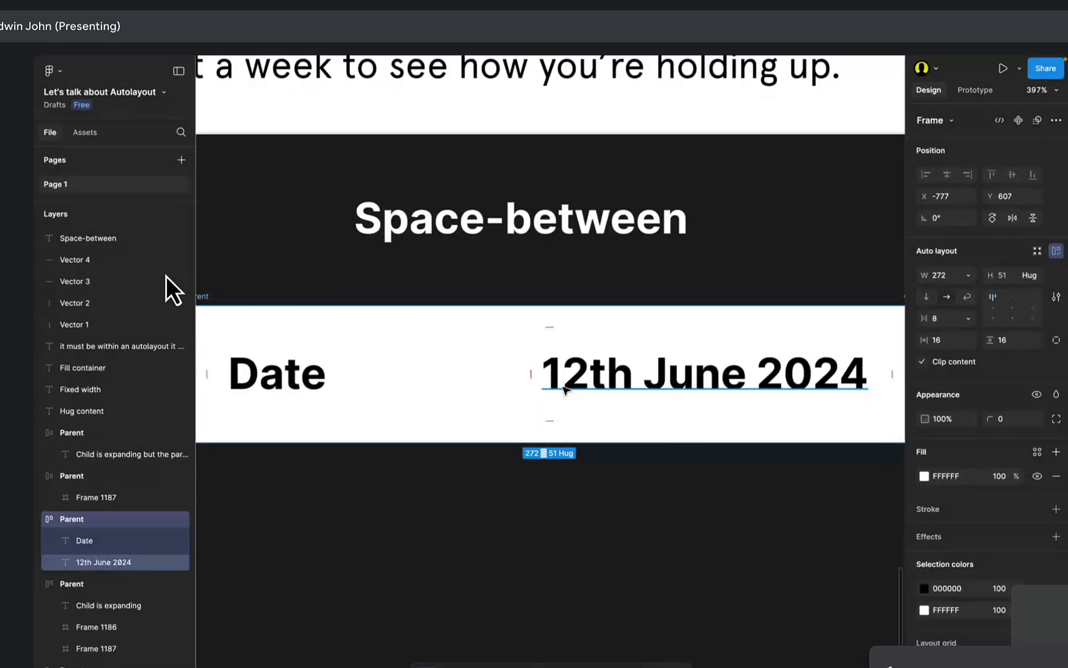
# Check the width sizing of the 12th June 2024 text and the Date text in the Parent frame.
pyautogui.click(566, 388)
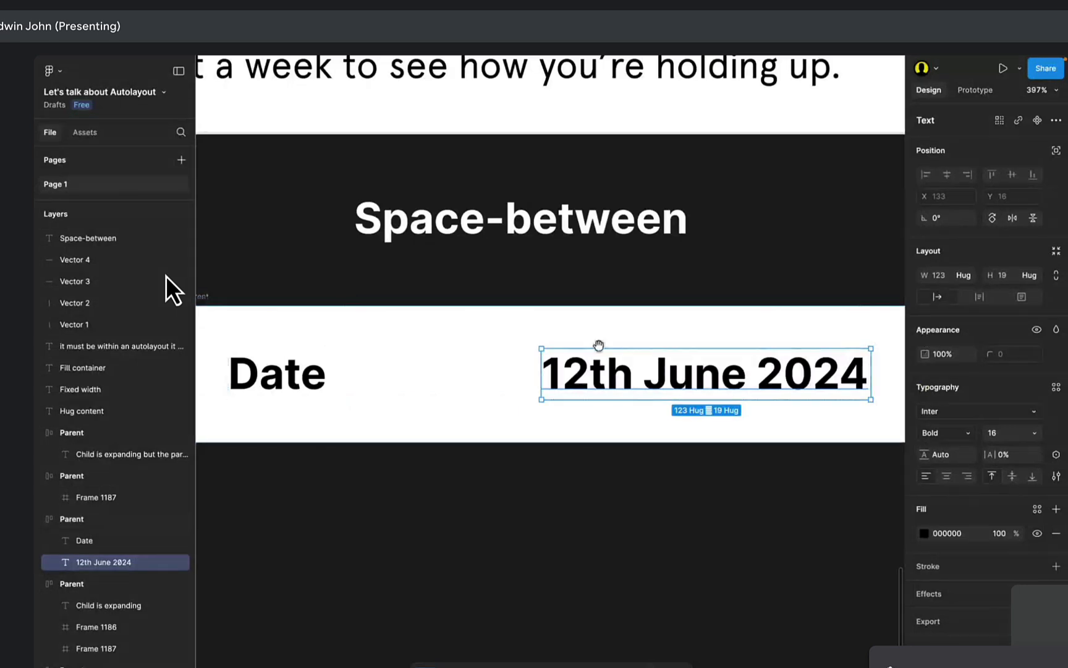
pyautogui.scroll(1, 599, 345)
pyautogui.click(279, 374)
pyautogui.hscroll(-5, 883, 255)
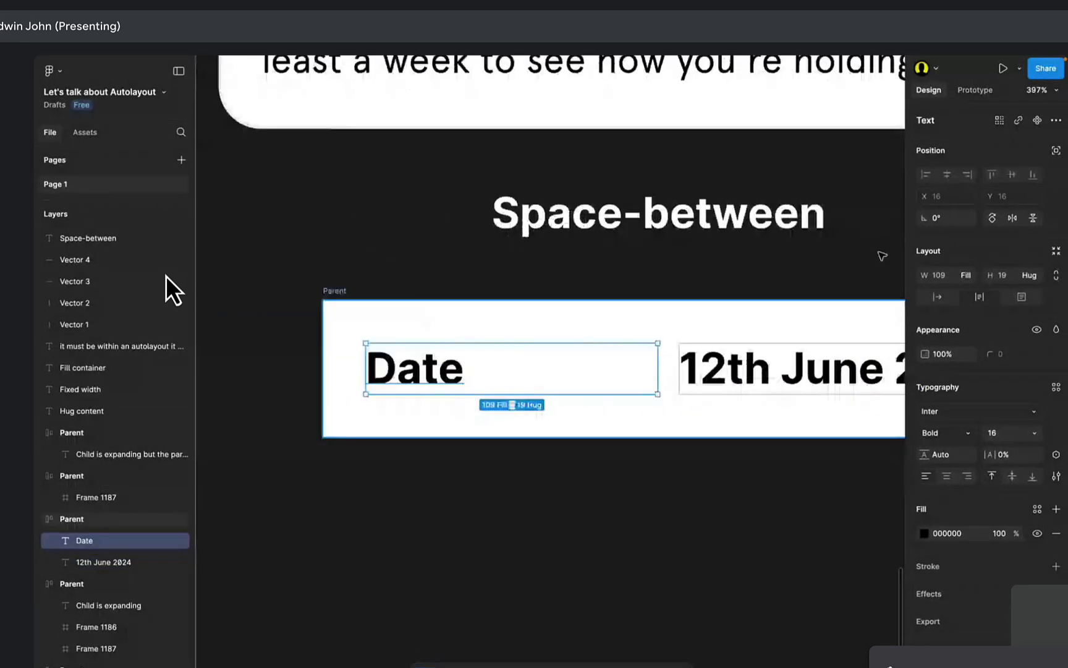
pyautogui.hscroll(5, 552, 413)
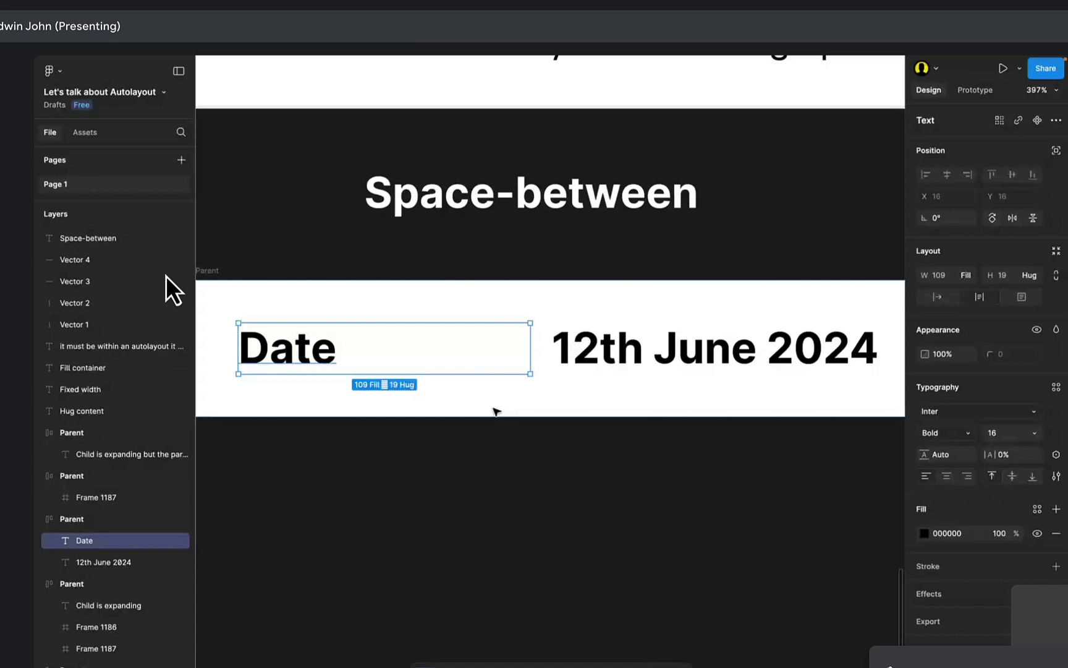
pyautogui.scroll(-5, 497, 411)
pyautogui.scroll(3, 496, 411)
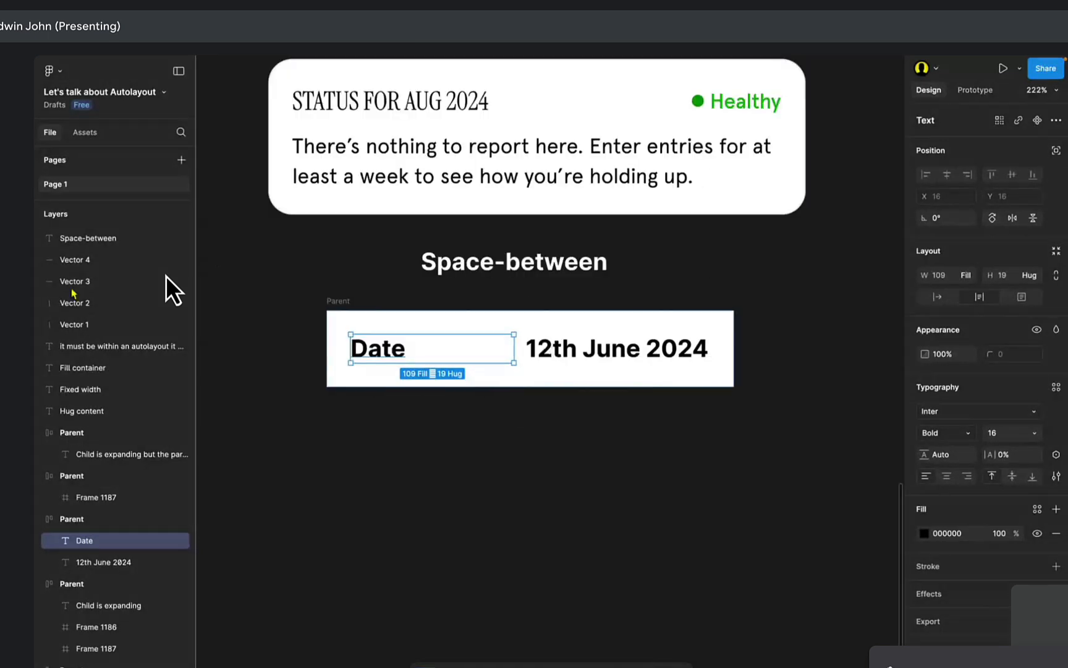
# Test the Date text's fill sizing by widening the Parent frame and narrowing it to a width of 309.
pyautogui.click(338, 301)
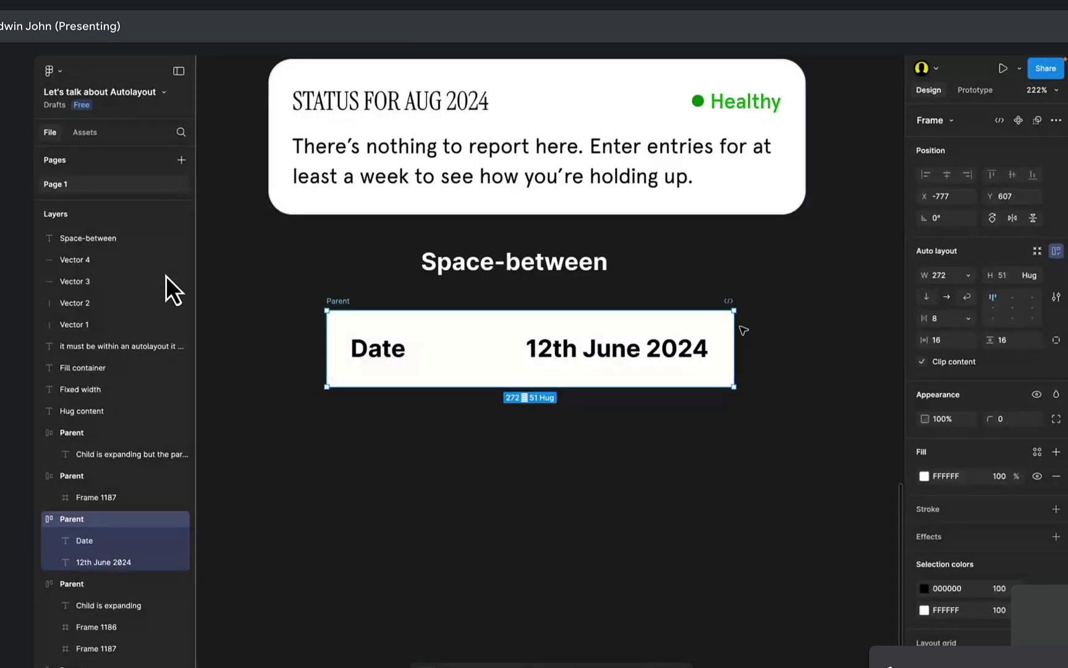
pyautogui.moveTo(735, 330); pyautogui.dragTo(815, 334)
pyautogui.click(744, 350)
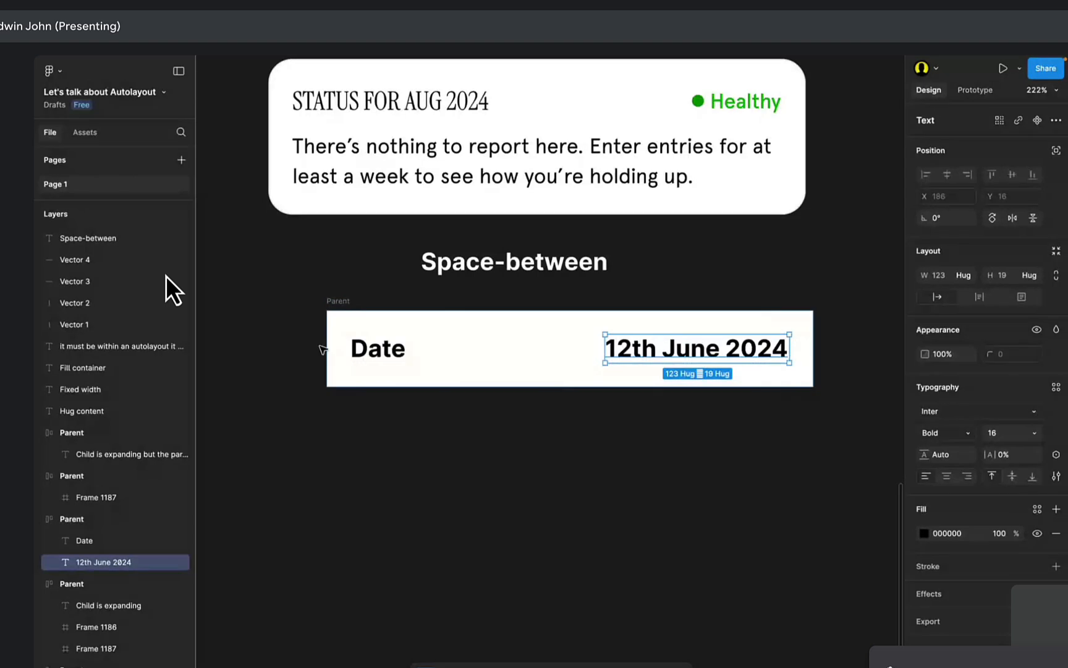
pyautogui.click(422, 359)
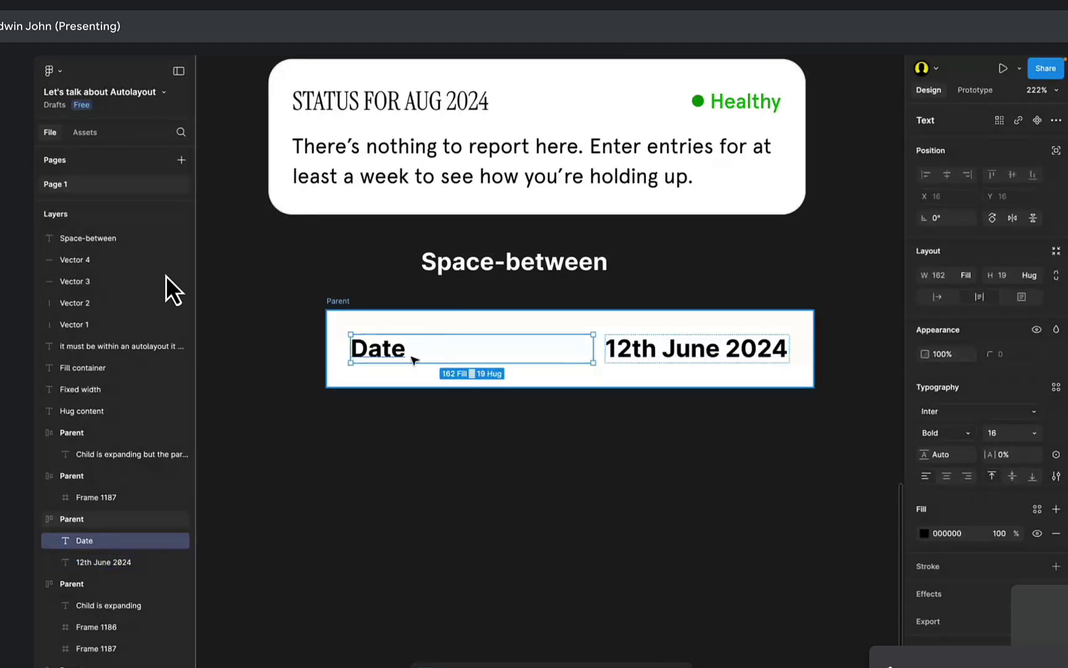
pyautogui.click(348, 299)
pyautogui.moveTo(815, 332); pyautogui.dragTo(793, 352)
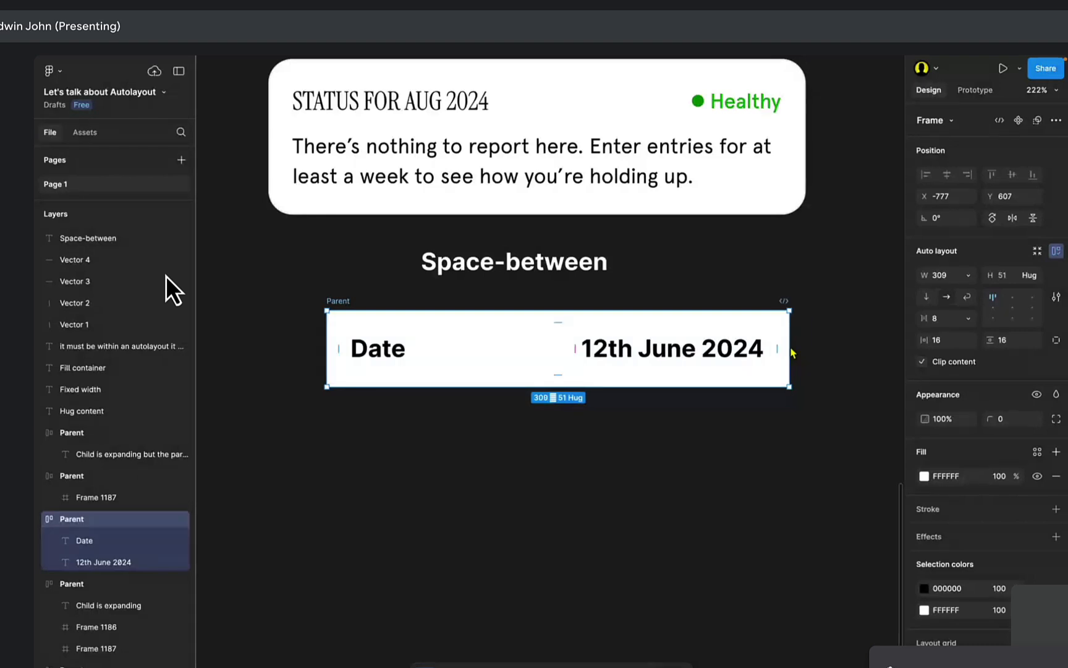
pyautogui.click(490, 350)
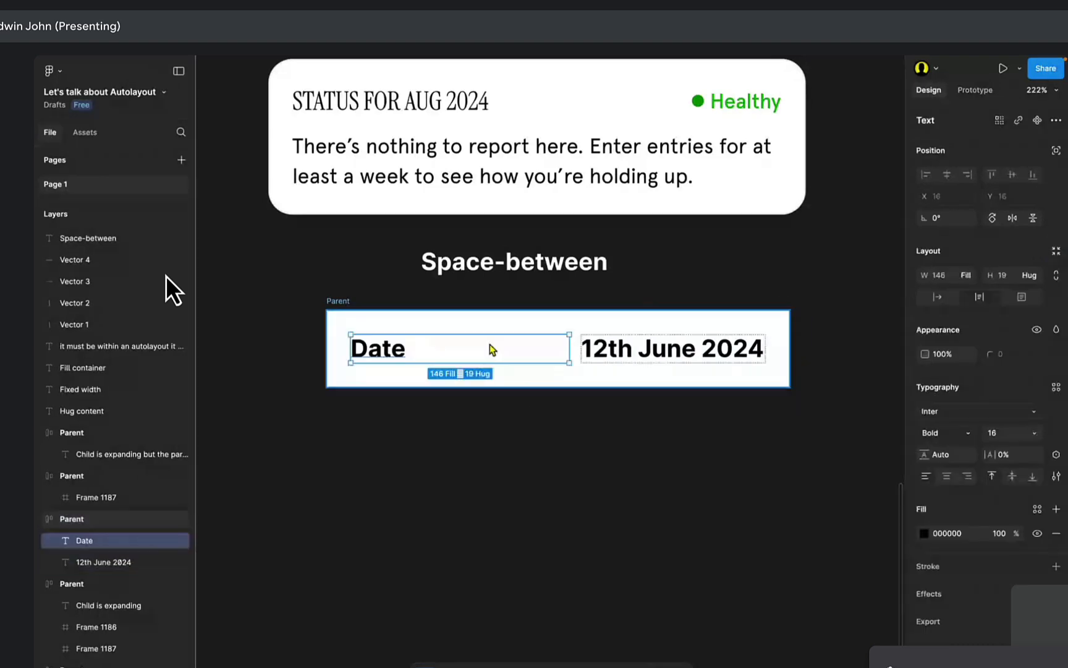
# Duplicate the 12th June 2024 text inside the Parent frame.
pyautogui.click(626, 352)
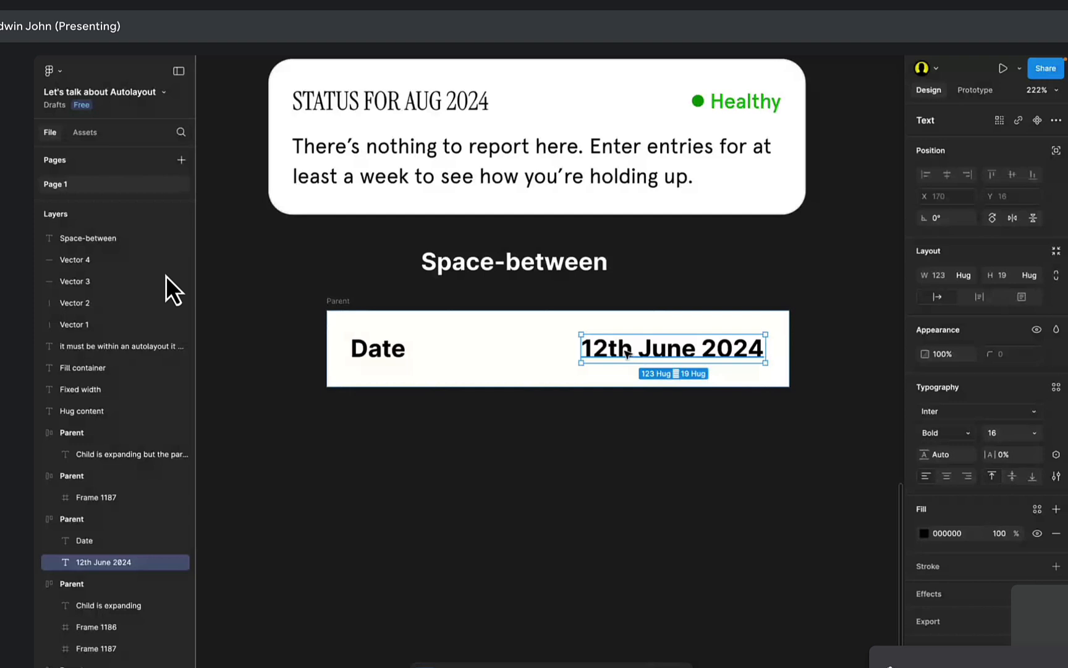
pyautogui.press('super+d')
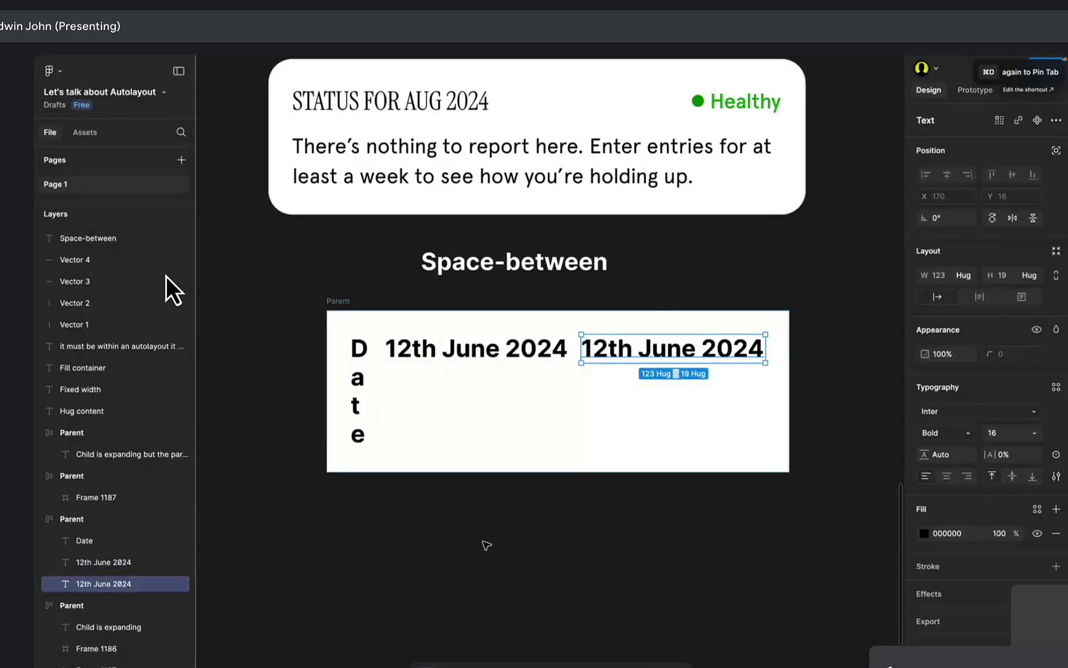
pyautogui.click(441, 531)
pyautogui.moveTo(441, 532); pyautogui.dragTo(371, 533)
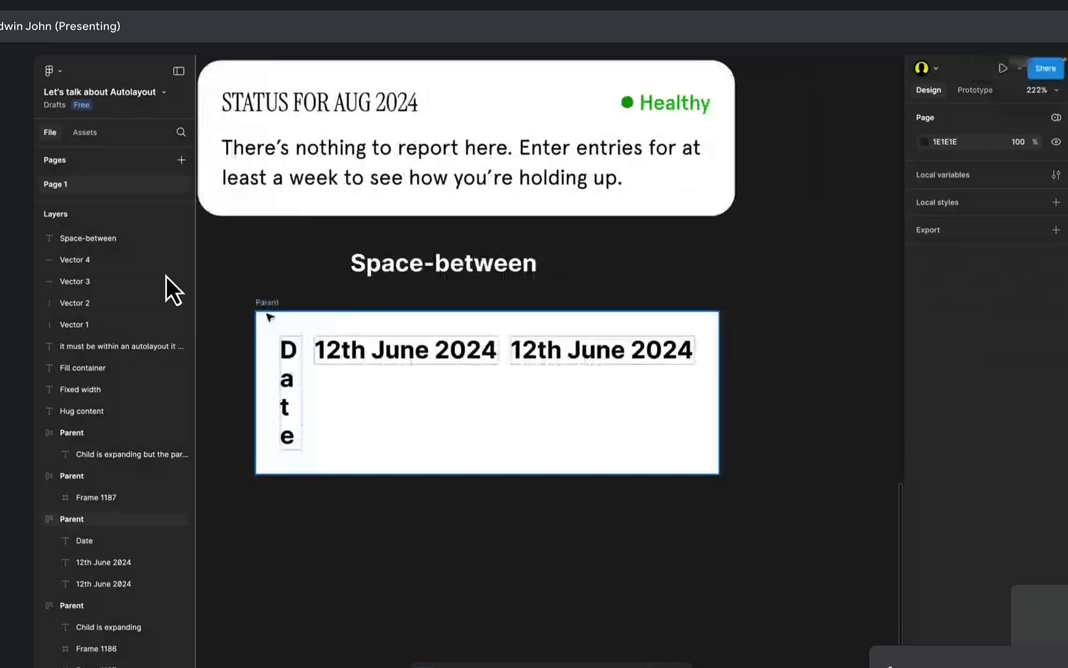
# Examine the sizing of the Date text and both 12th June 2024 texts in the Parent frame.
pyautogui.click(290, 357)
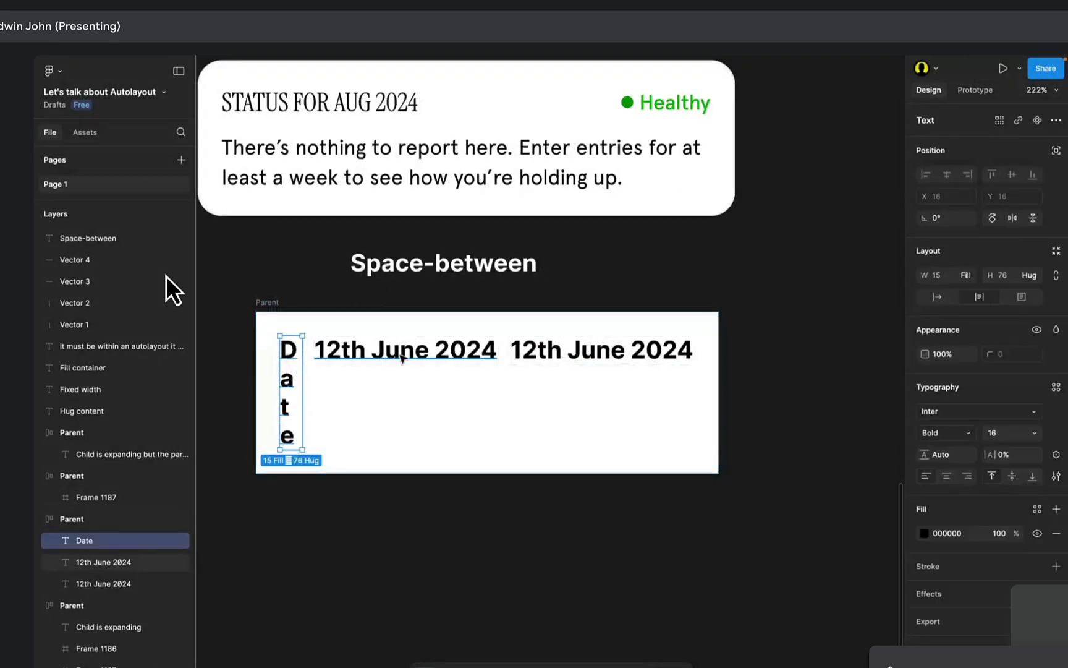
pyautogui.click(438, 568)
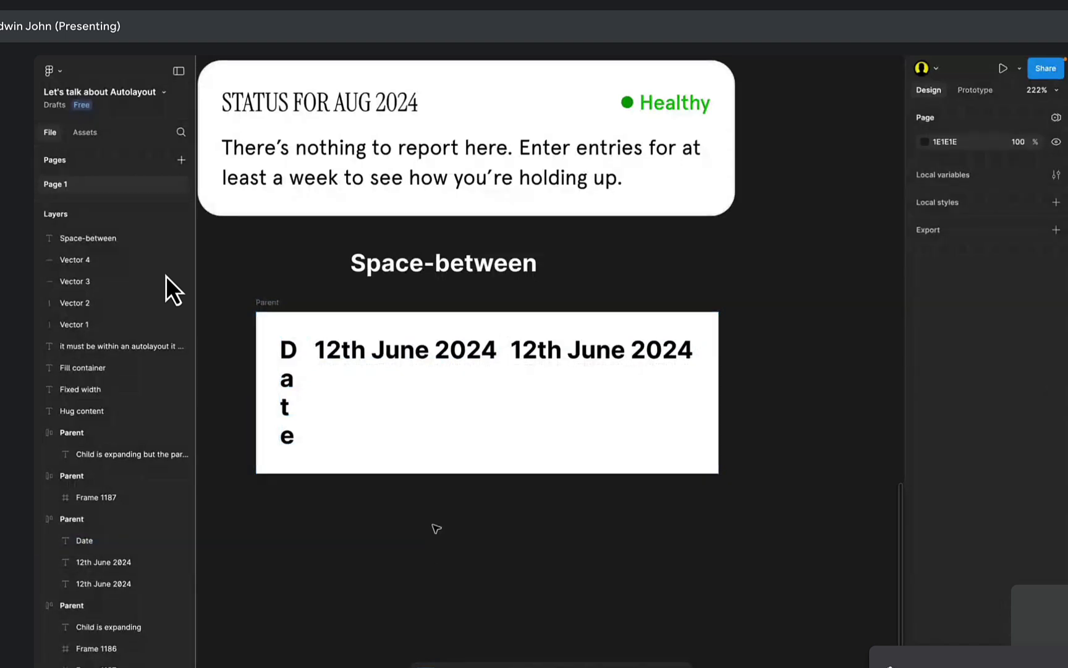
pyautogui.click(374, 354)
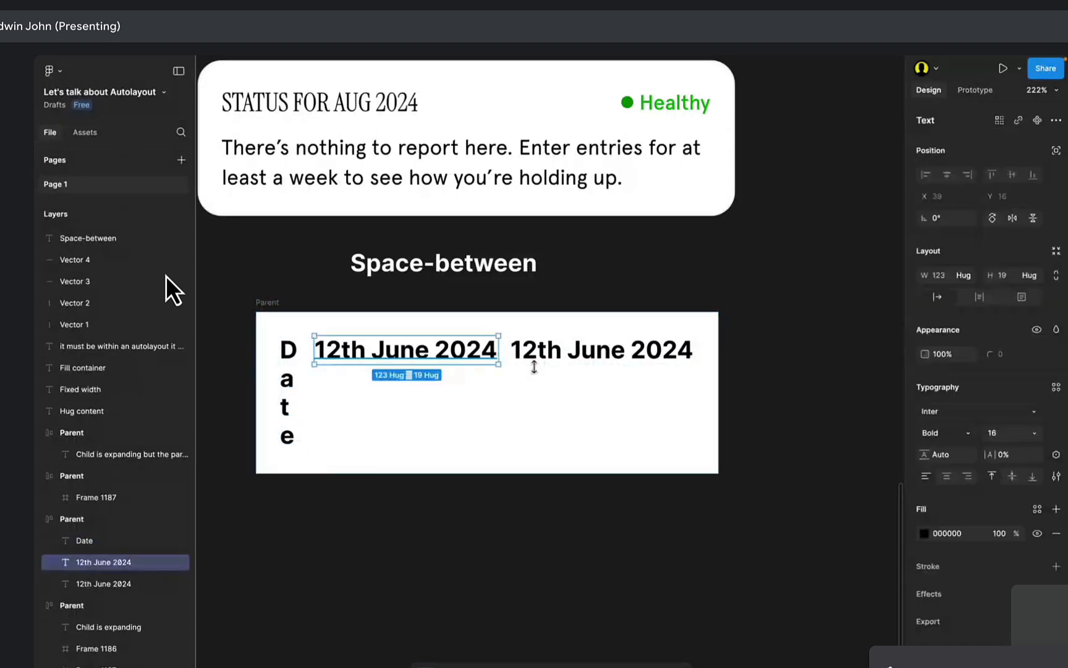
pyautogui.click(567, 357)
pyautogui.keyDown('shift'); pyautogui.click(457, 345); pyautogui.keyUp('shift')
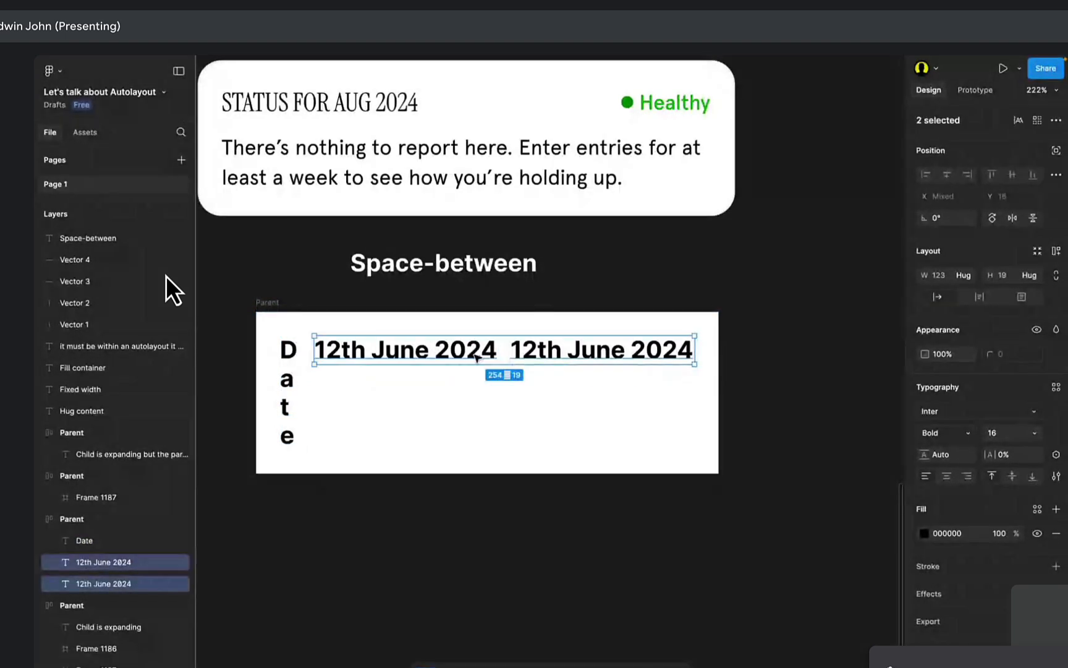
pyautogui.click(481, 344)
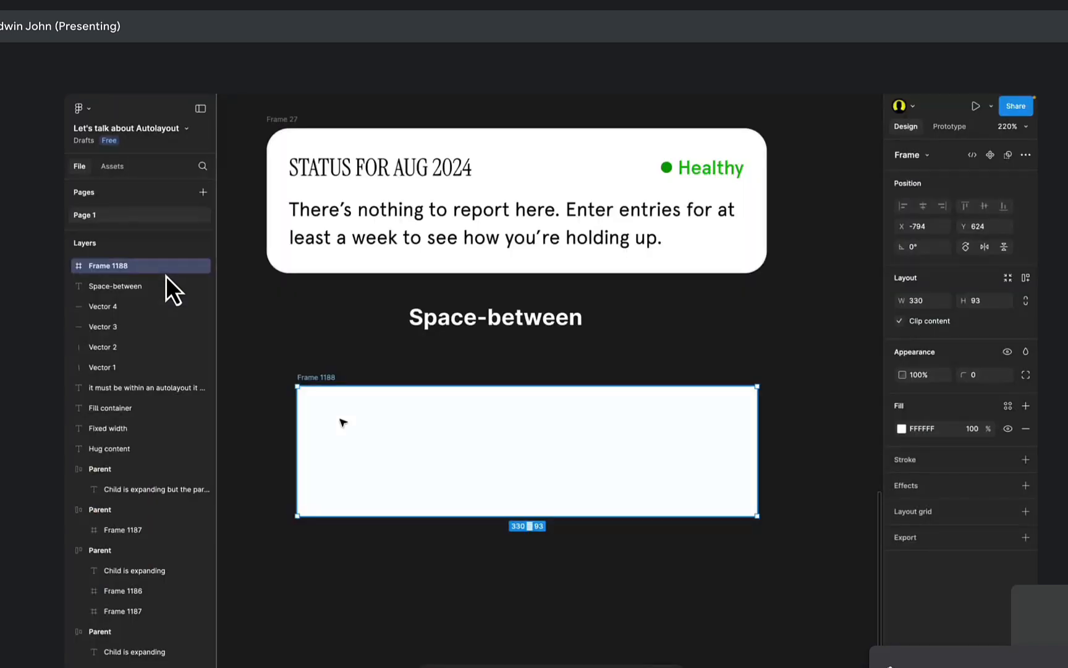
# Delete the empty Frame 1188 below the Space-between heading.
pyautogui.press('Delete')
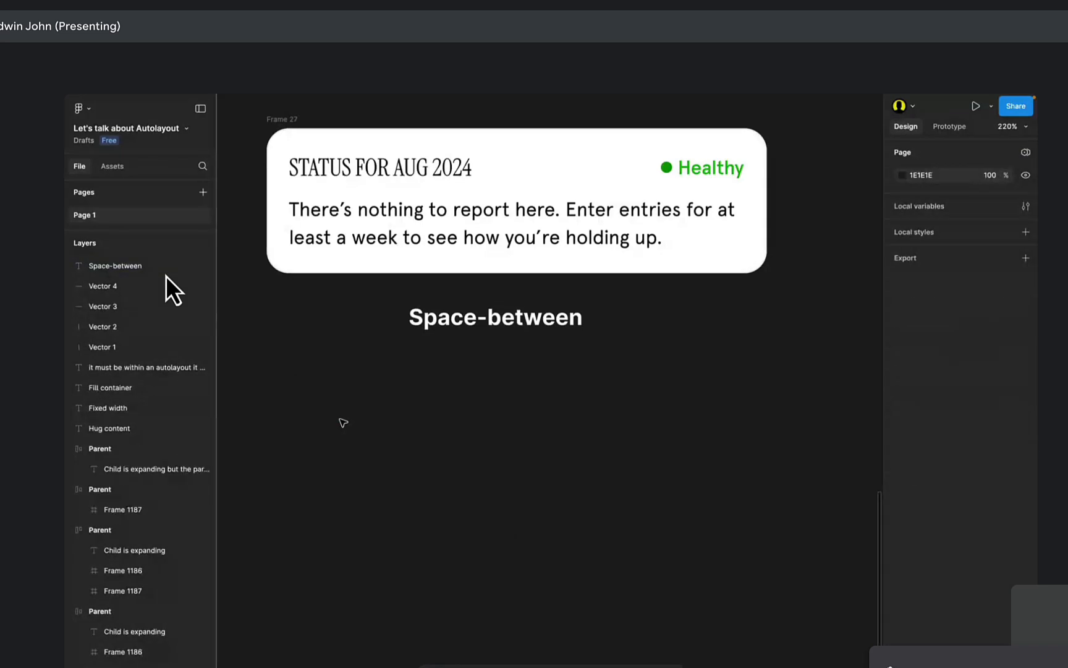
pyautogui.press('t')
pyautogui.click(348, 433)
pyautogui.write('Sta')
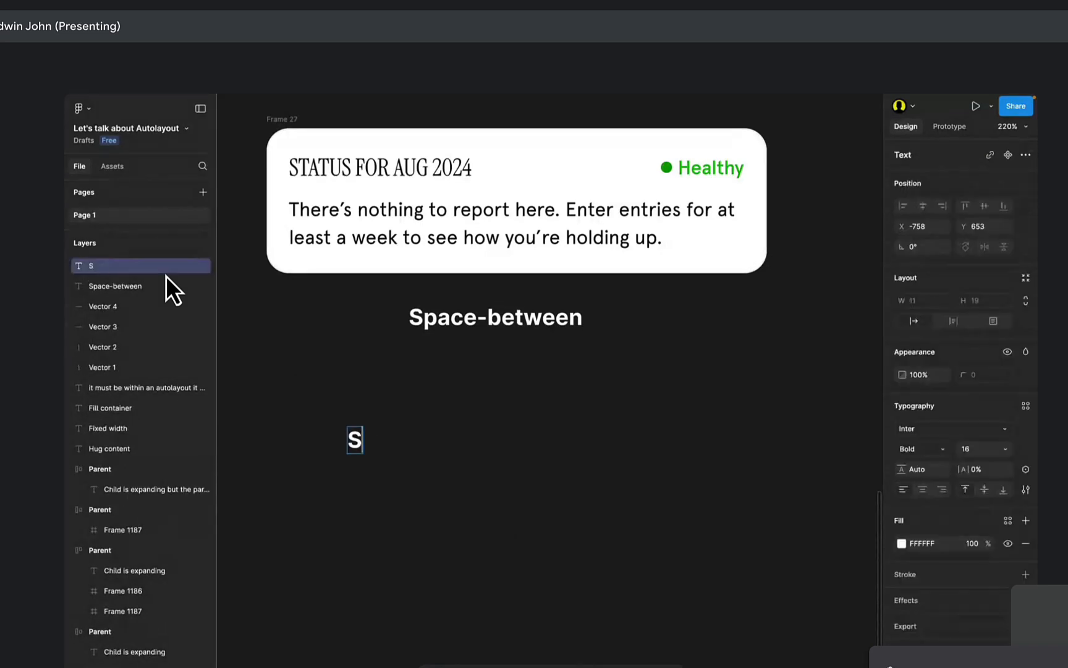
pyautogui.press('BackSpace')
pyautogui.press('BackSpace')
pyautogui.press('BackSpace')
pyautogui.press('Escape')
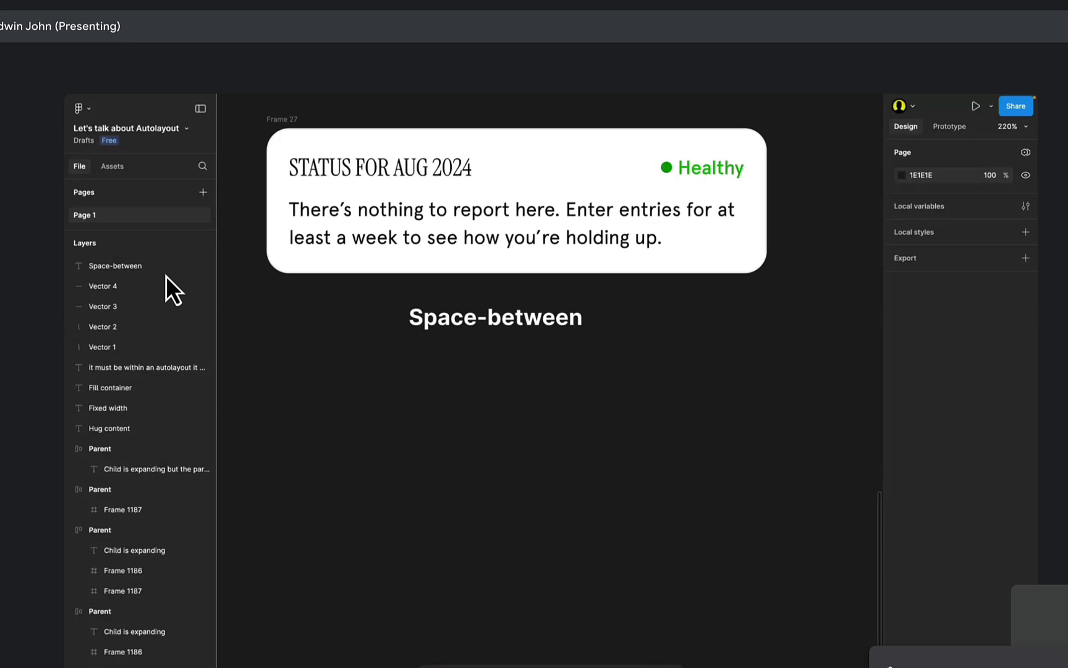
# Add the text "Status for Aug 2024" below the Space-between heading and place it at X -800, Y 647.
pyautogui.write('Status for ')
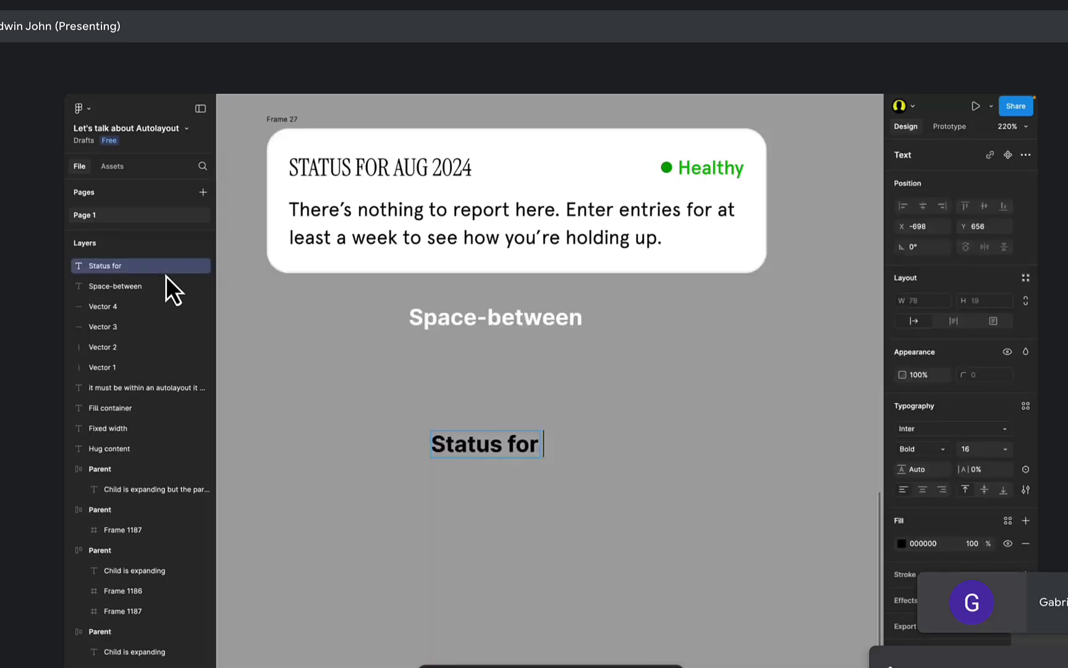
pyautogui.write('Auf 2')
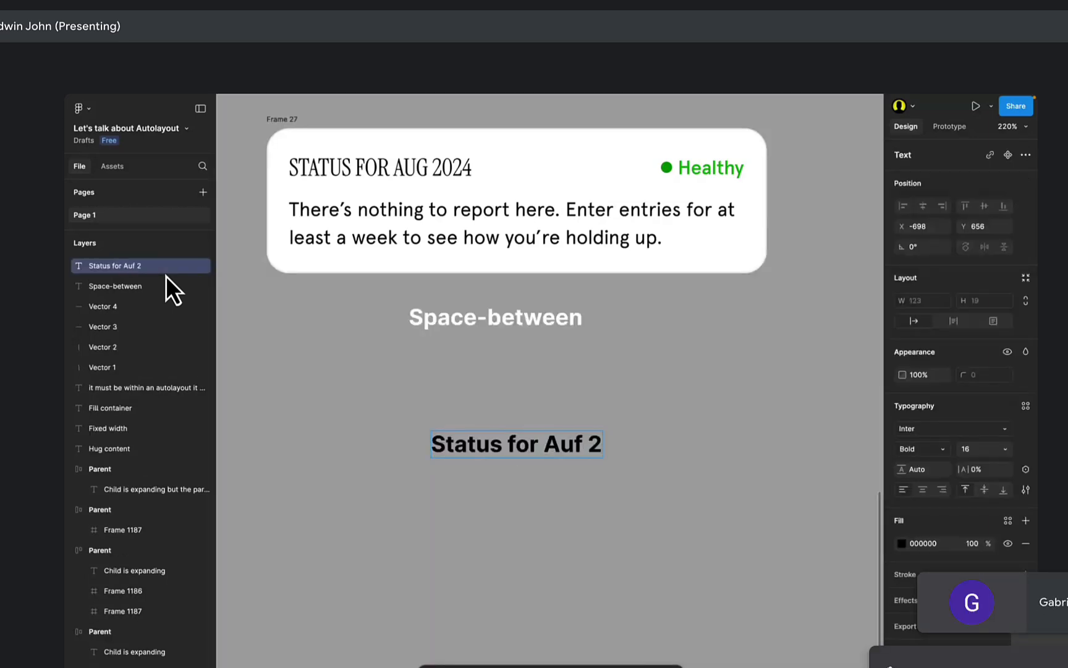
pyautogui.press('BackSpace')
pyautogui.press('BackSpace')
pyautogui.press('BackSpace')
pyautogui.write('g 2024')
pyautogui.press('Escape')
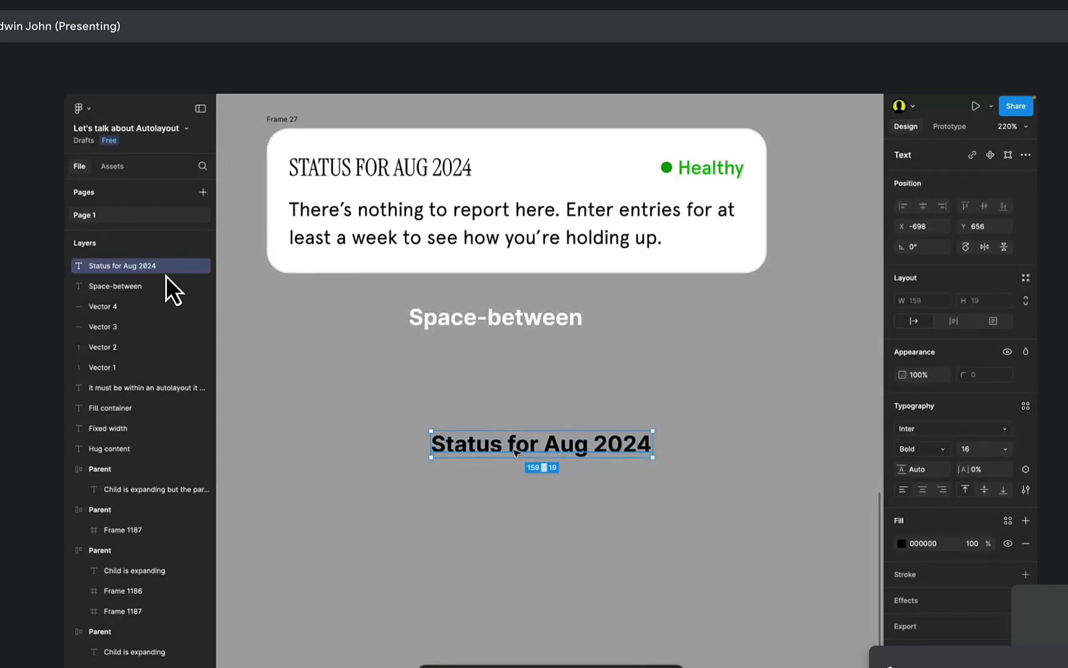
pyautogui.moveTo(525, 449); pyautogui.dragTo(382, 436)
pyautogui.doubleClick(382, 436)
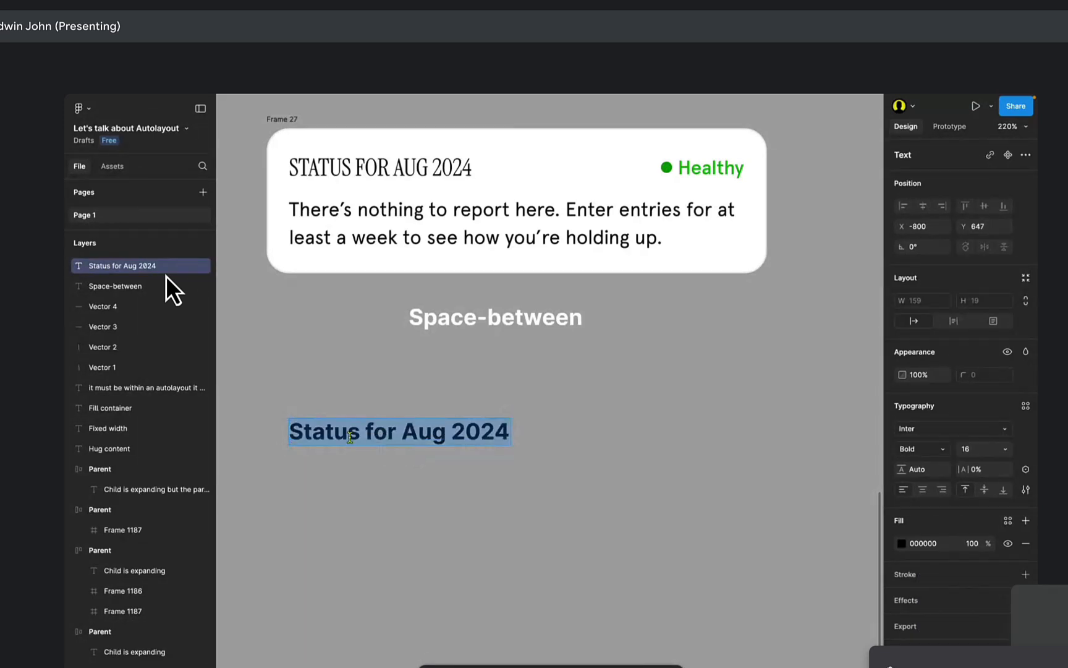
pyautogui.press('Escape')
# Duplicate the Status for Aug 2024 text, change the copy to "Healthy" and place it on the same line at X -556.
pyautogui.moveTo(359, 436); pyautogui.dragTo(636, 450)
pyautogui.doubleClick(636, 449)
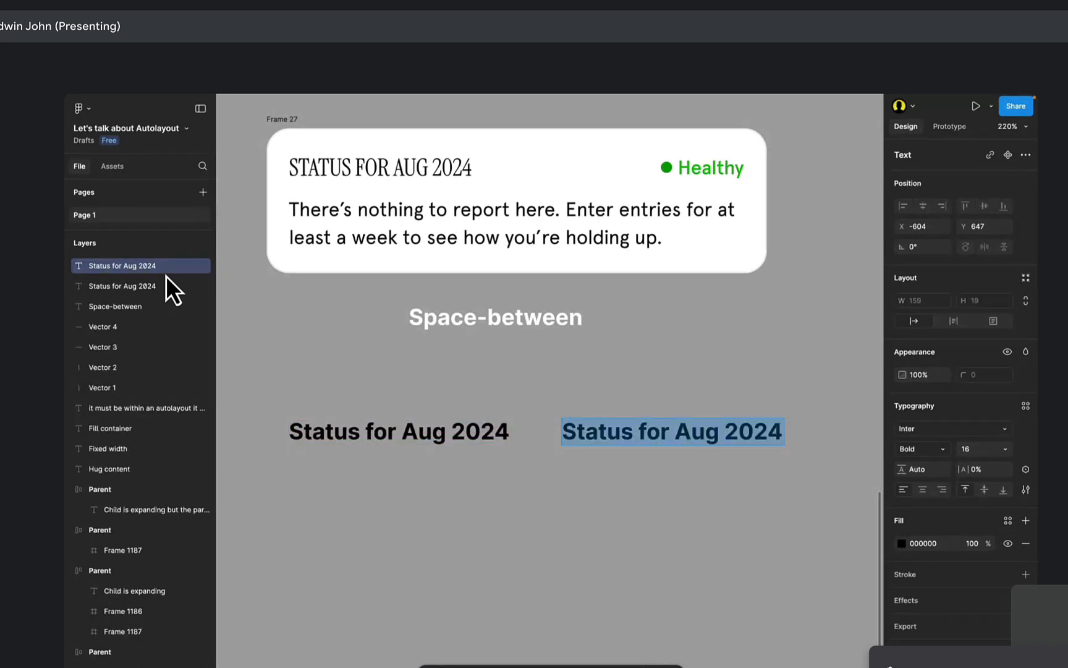
pyautogui.write('Healthy')
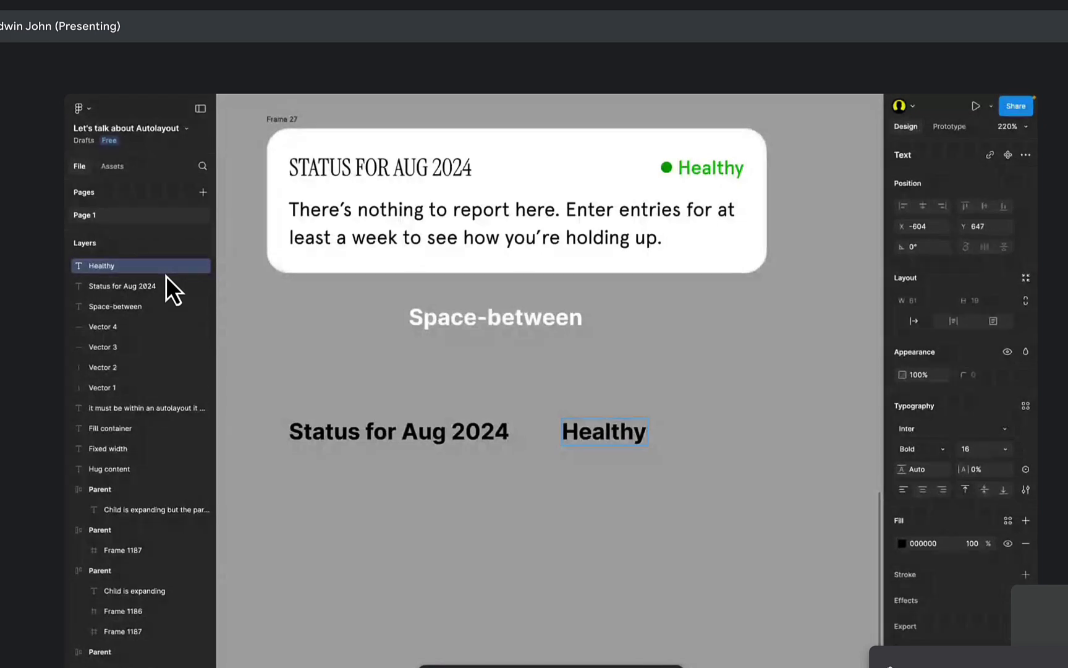
pyautogui.press('Escape')
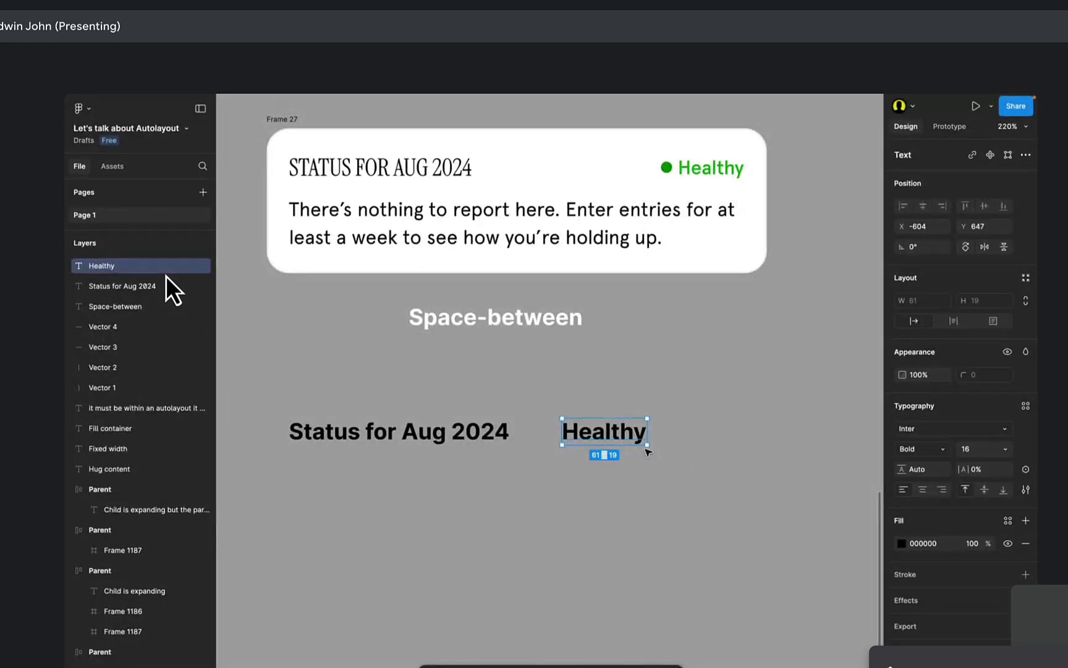
pyautogui.moveTo(601, 431); pyautogui.dragTo(667, 432)
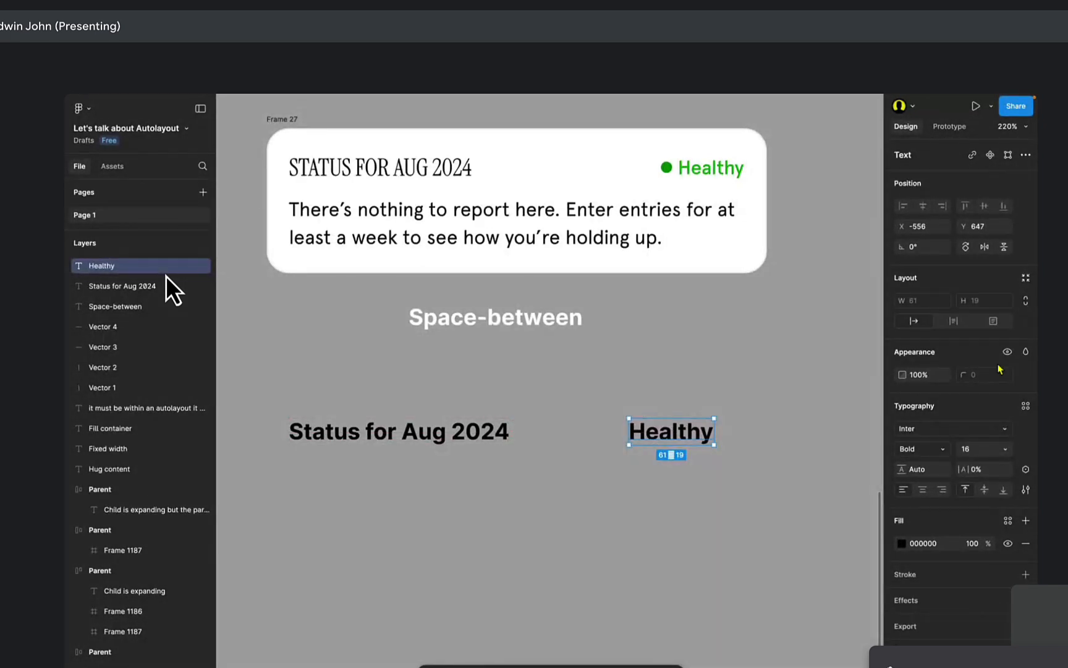
pyautogui.click(474, 379)
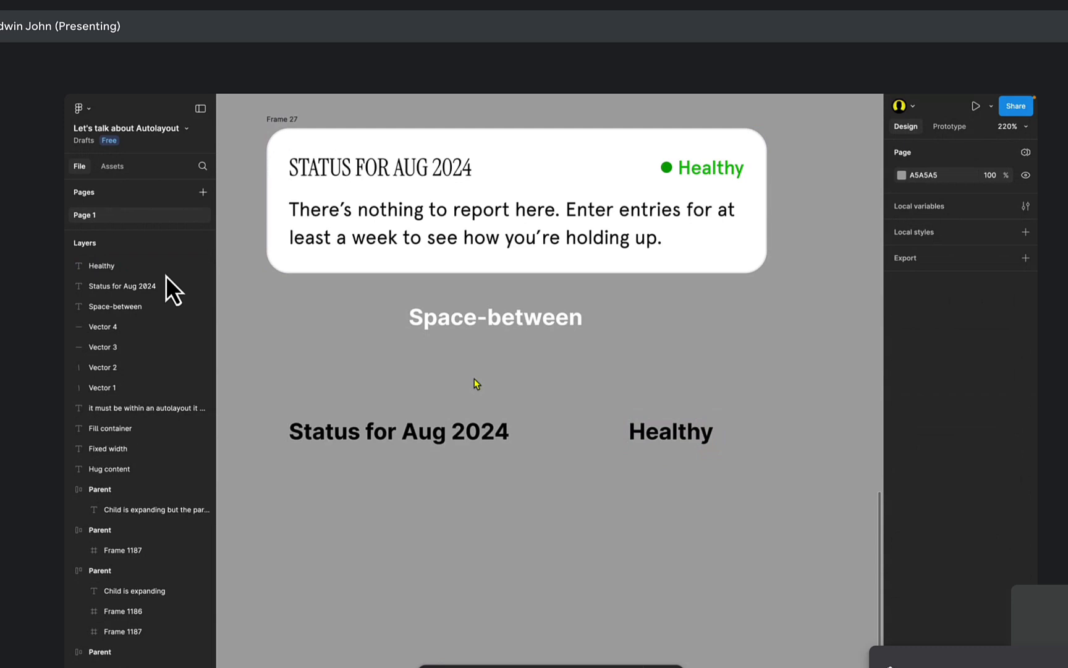
pyautogui.scroll(-5, 396, 395)
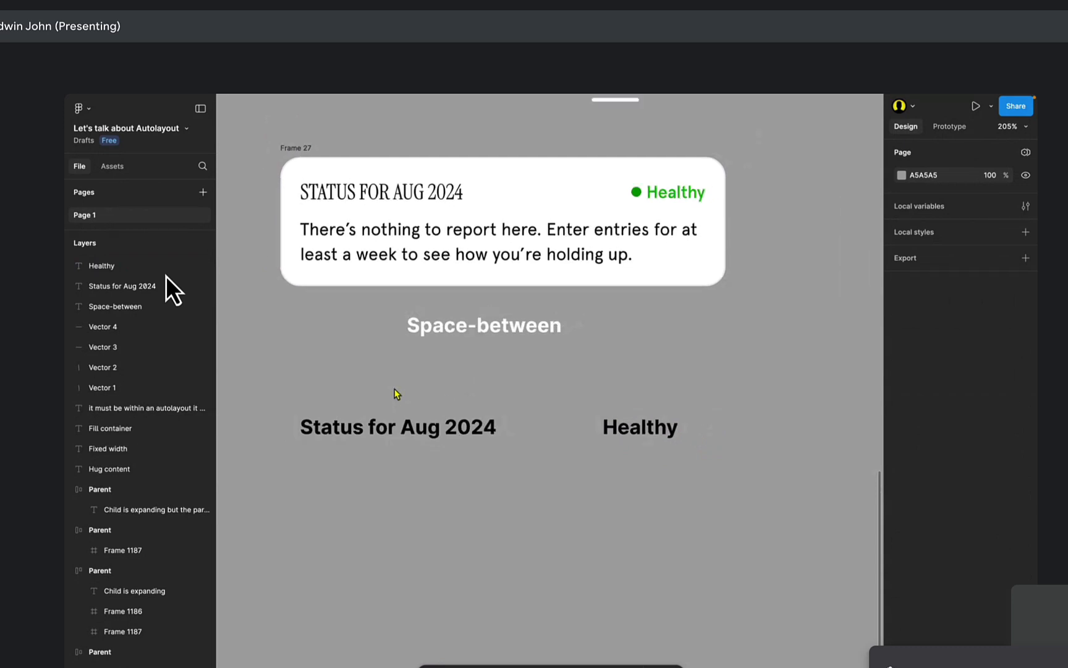
pyautogui.scroll(5, 396, 391)
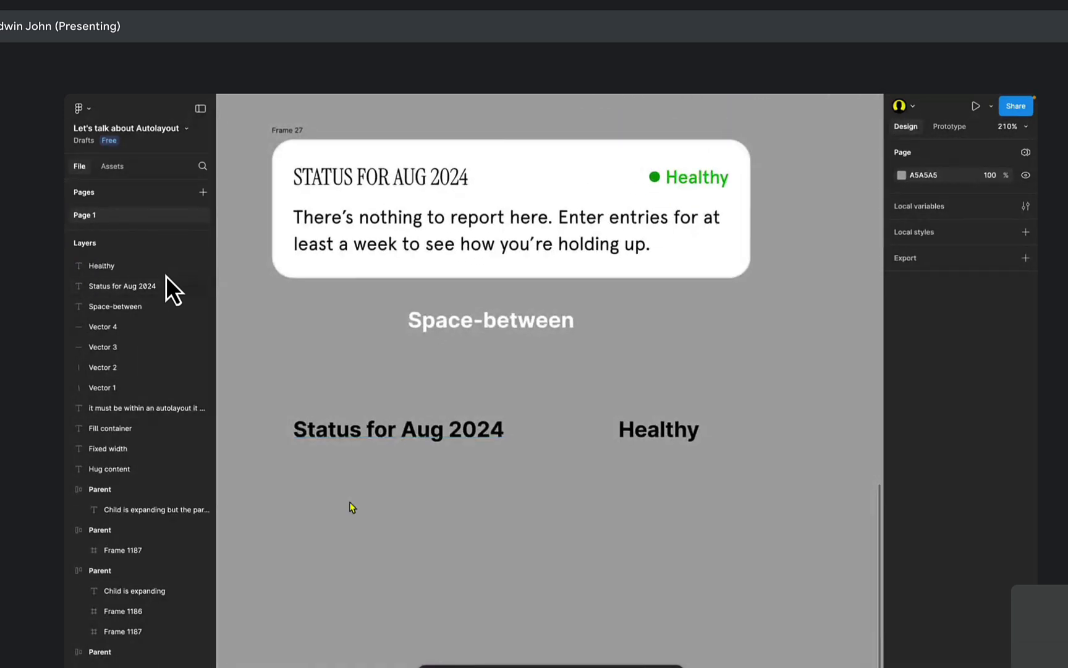
pyautogui.click(346, 435)
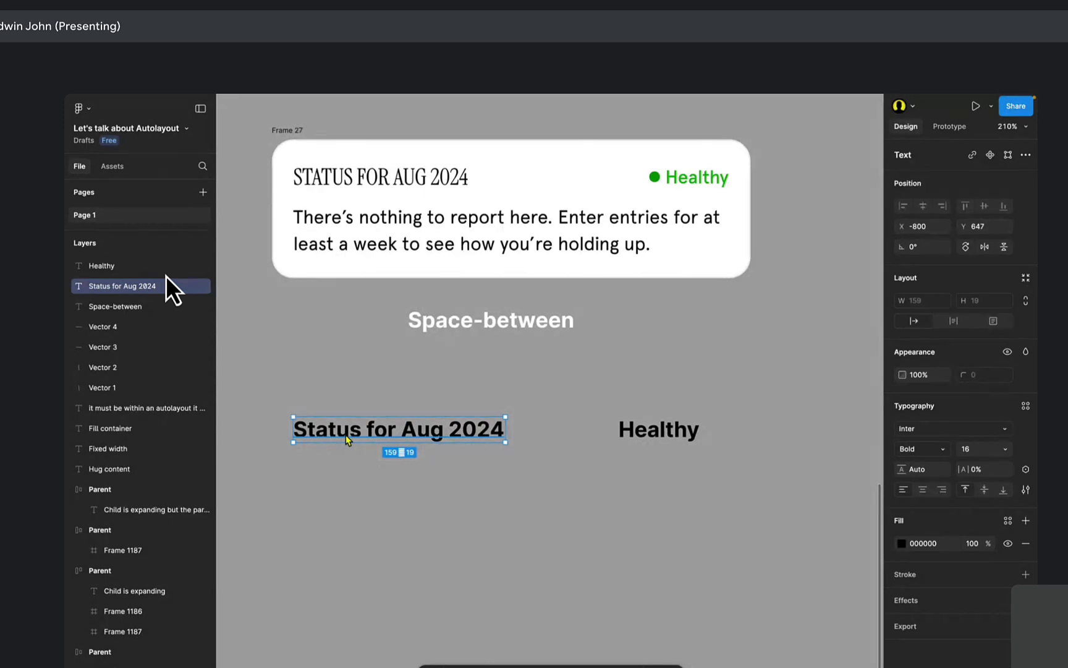
pyautogui.hotkey('shift', 'a')
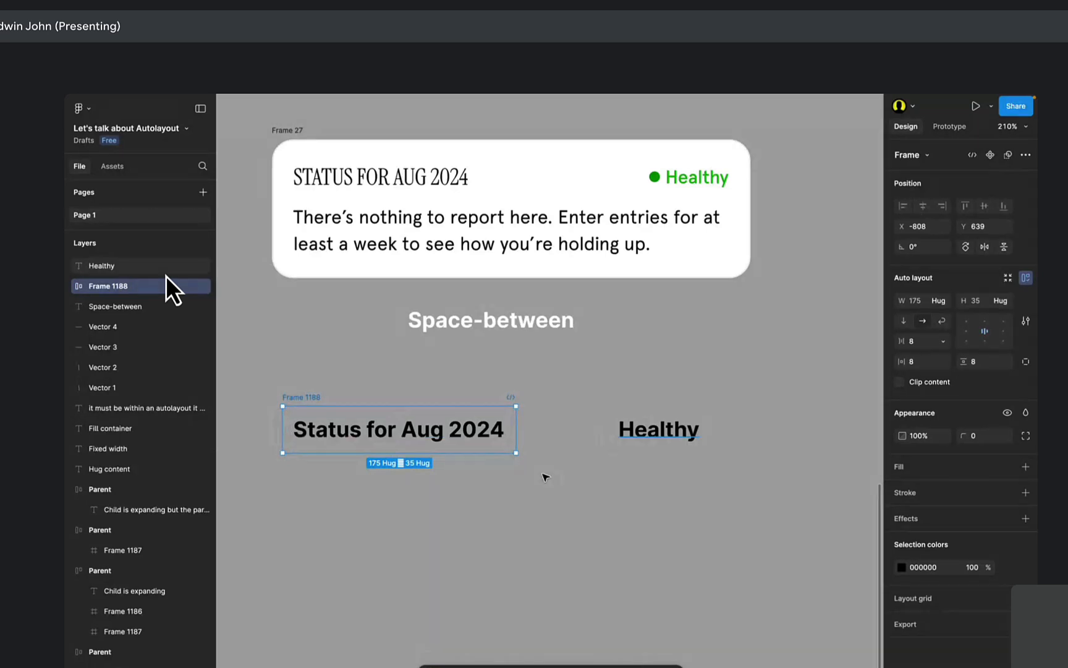
pyautogui.click(1025, 466)
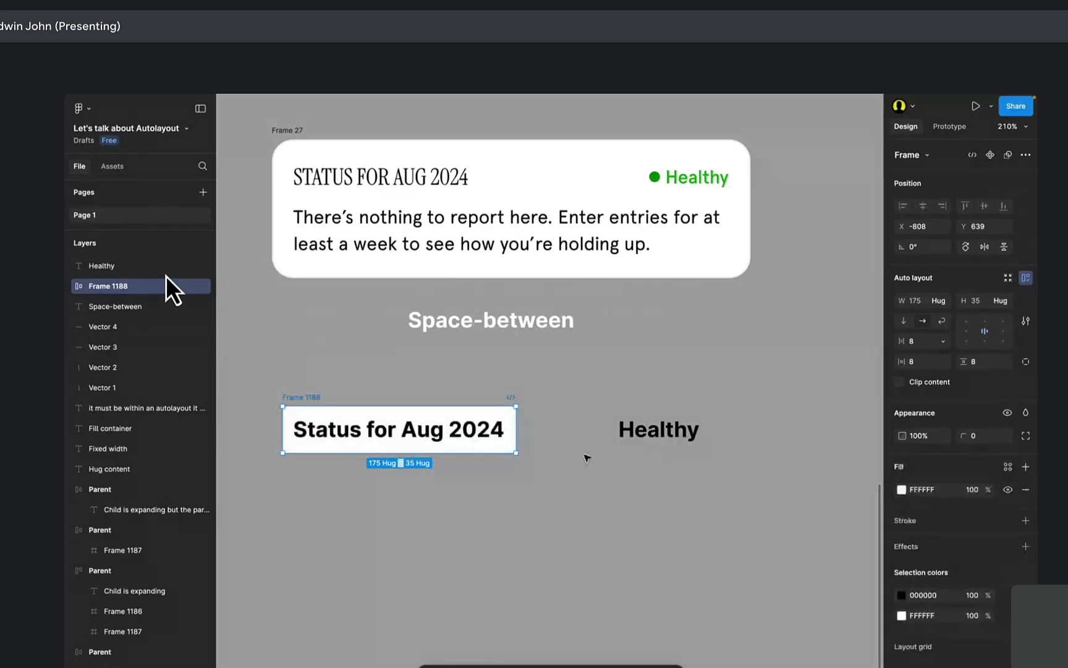
pyautogui.hotkey('ctrl', 'z')
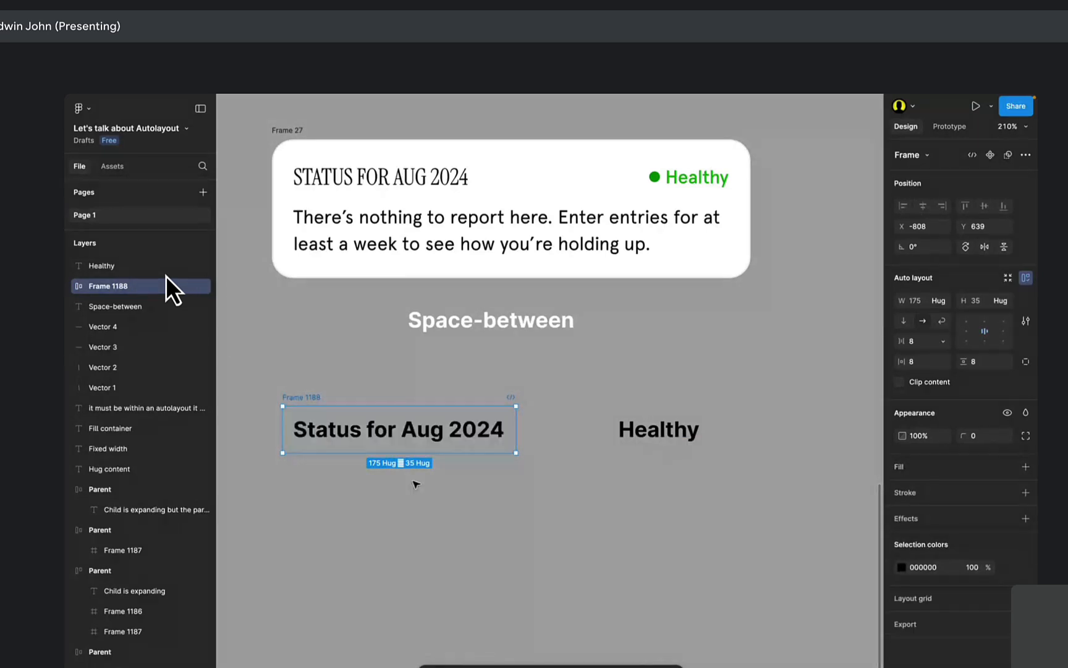
pyautogui.hotkey('ctrl', 'z')
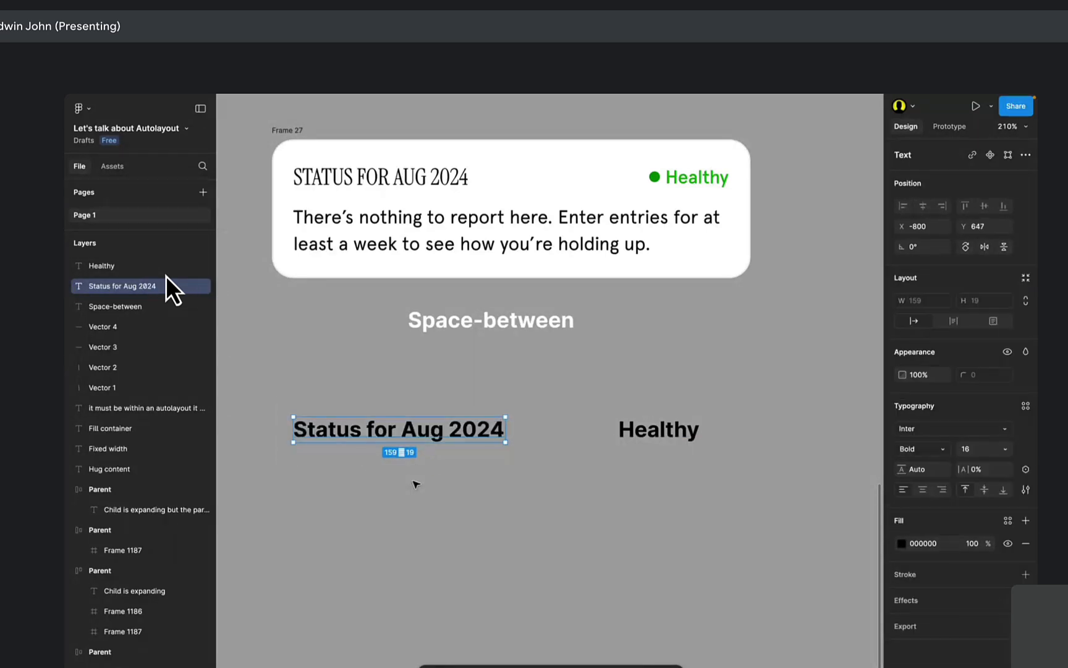
# Wrap the Status for Aug 2024 and Healthy texts together in a horizontal auto layout frame.
pyautogui.click(652, 431)
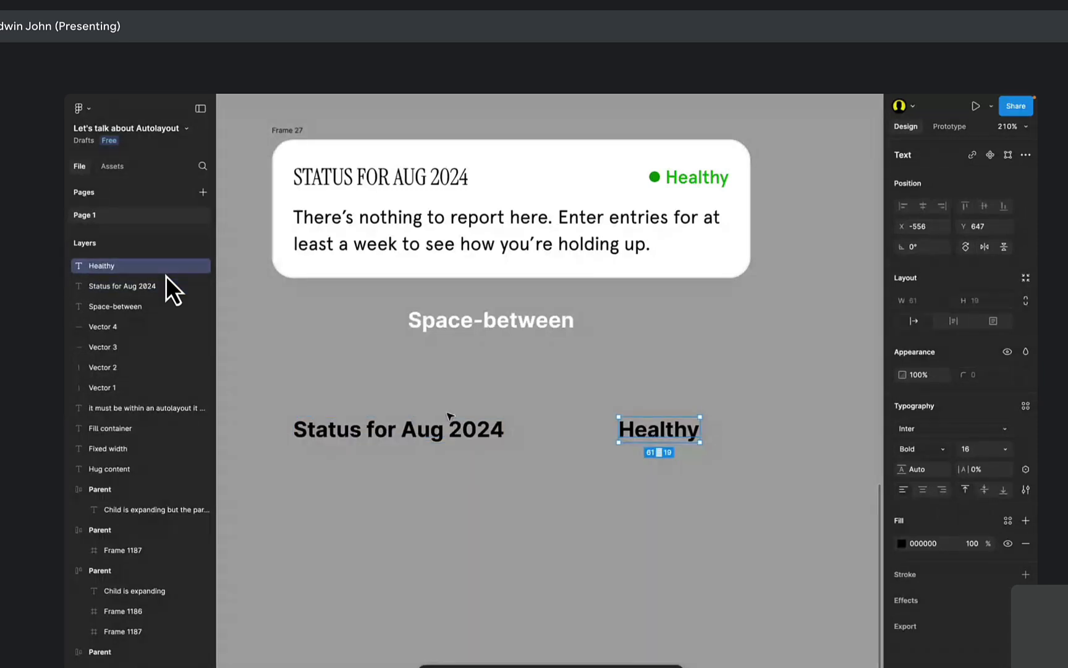
pyautogui.keyDown('shift'); pyautogui.click(166, 280); pyautogui.keyUp('shift')
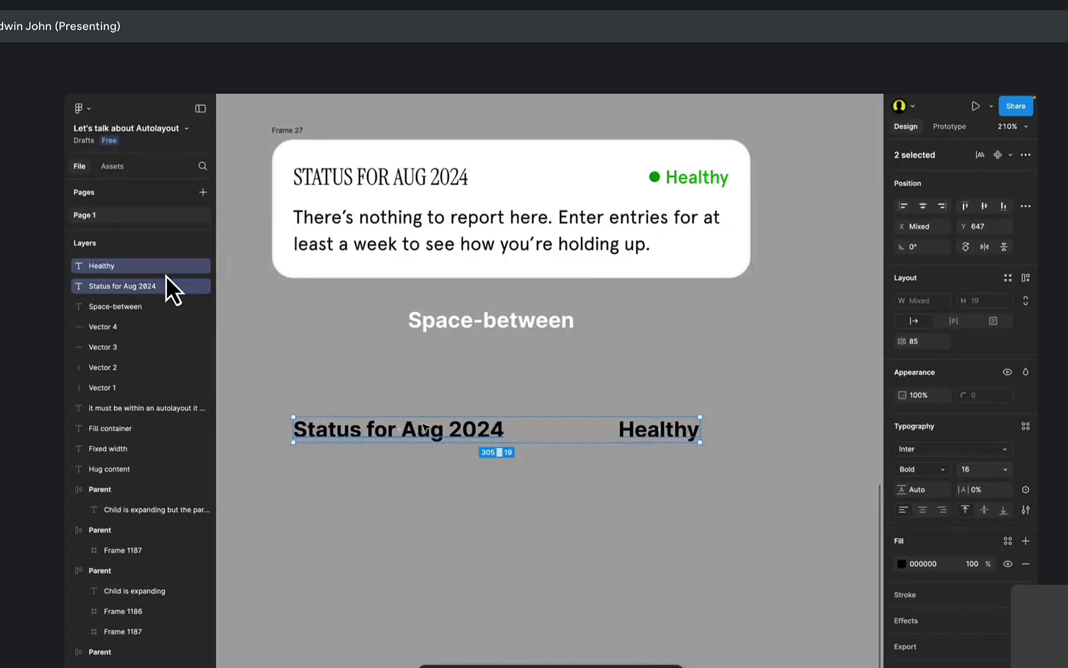
pyautogui.hotkey('shift', 'a')
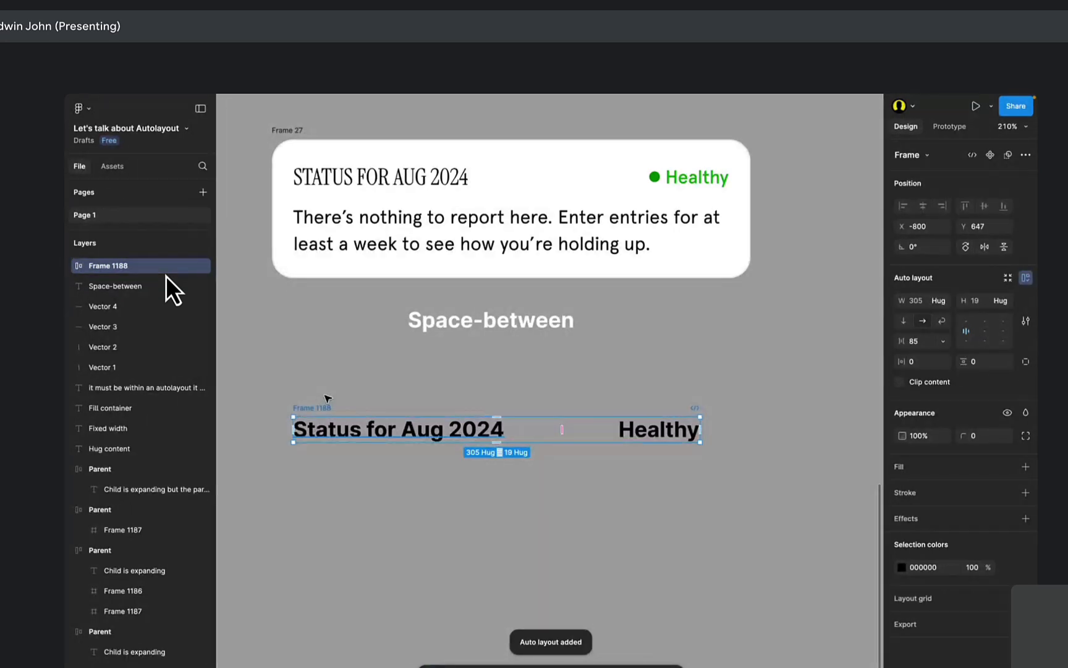
pyautogui.click(1025, 467)
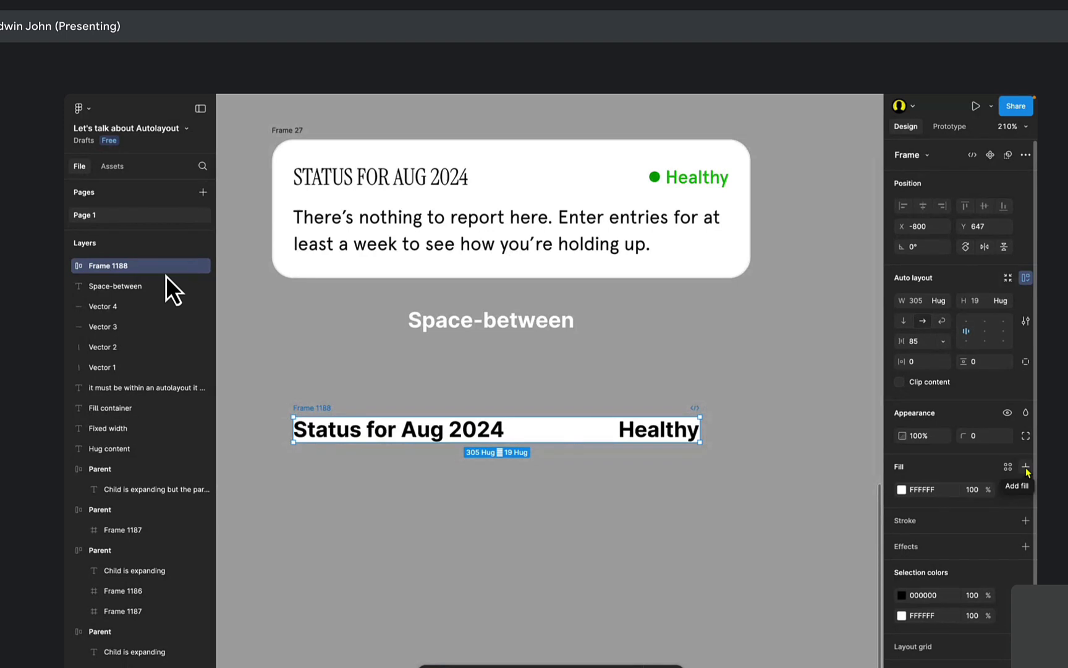
pyautogui.click(1026, 467)
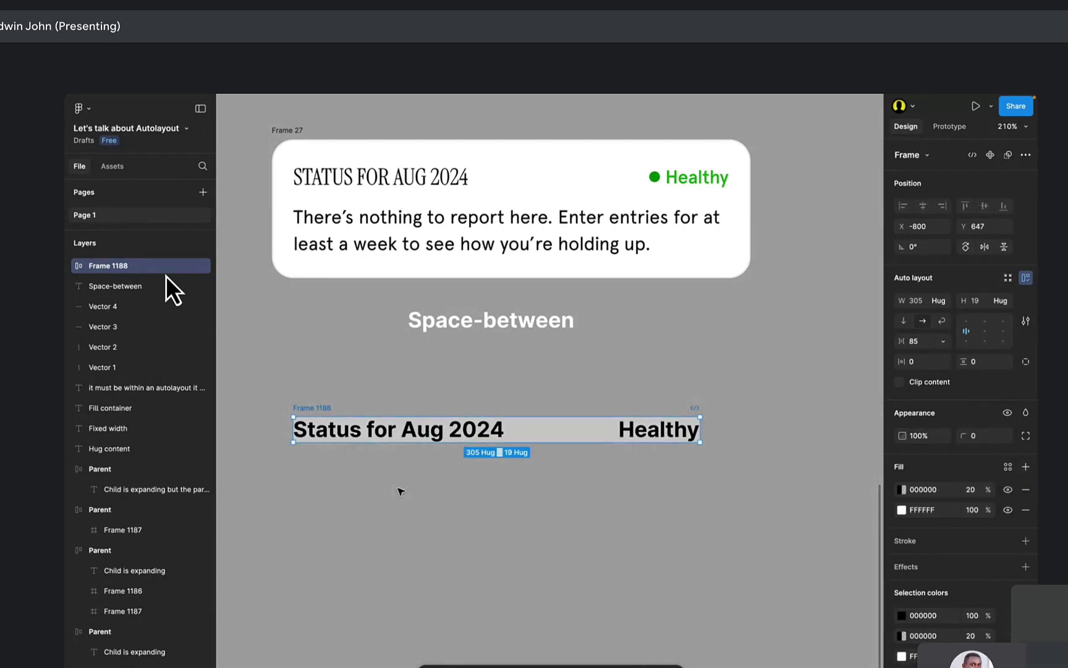
pyautogui.hotkey('ctrl', 'z')
pyautogui.hotkey('ctrl', 'z')
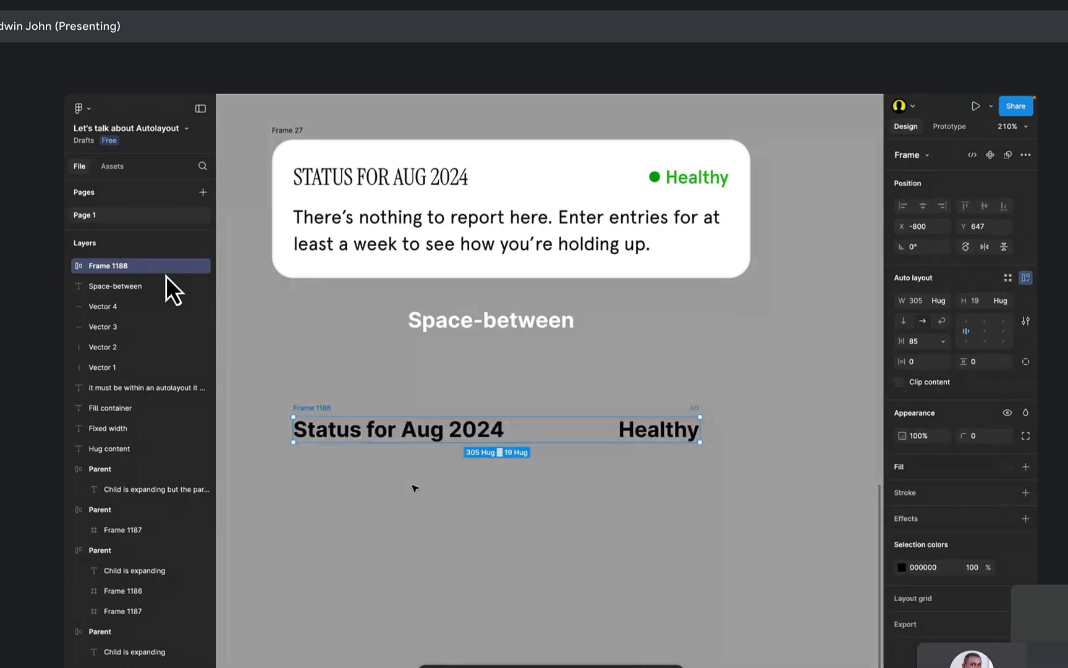
# Extend the status text inside Frame 1188 to read "Status for Aug 2024 is not know".
pyautogui.click(332, 401)
pyautogui.click(546, 439)
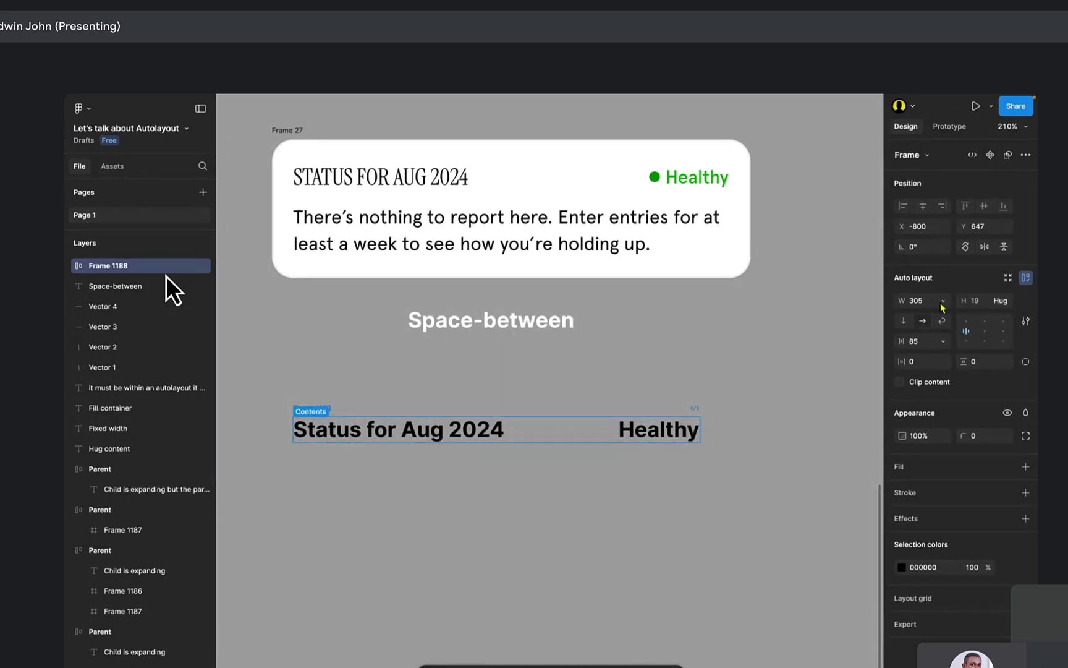
pyautogui.doubleClick(447, 420)
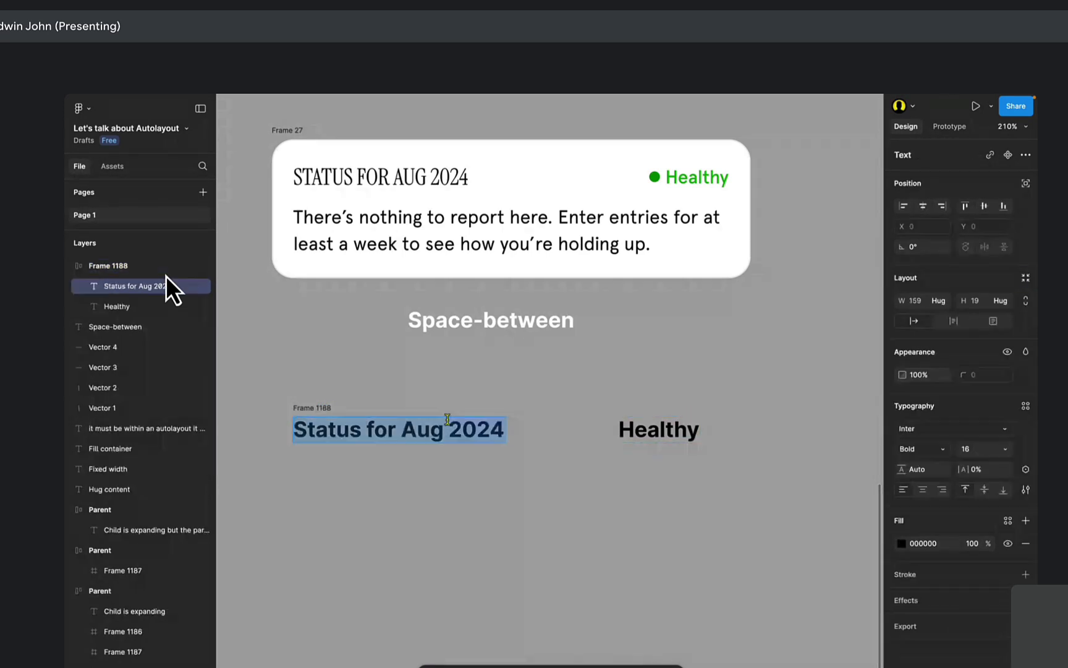
pyautogui.press('Right')
pyautogui.write('is')
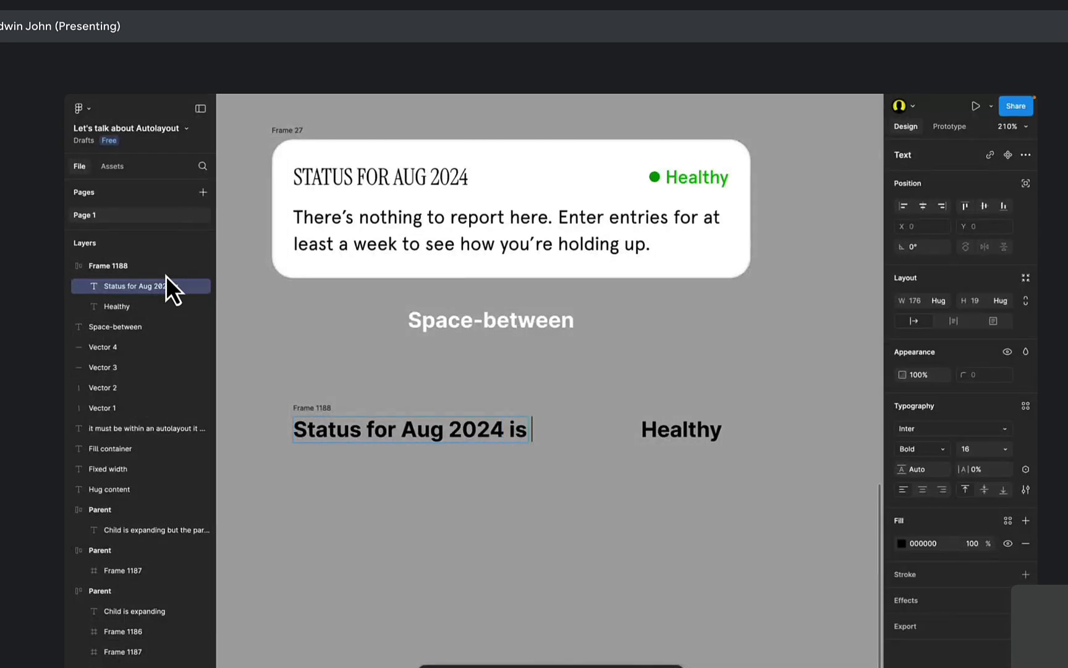
pyautogui.write(' not know')
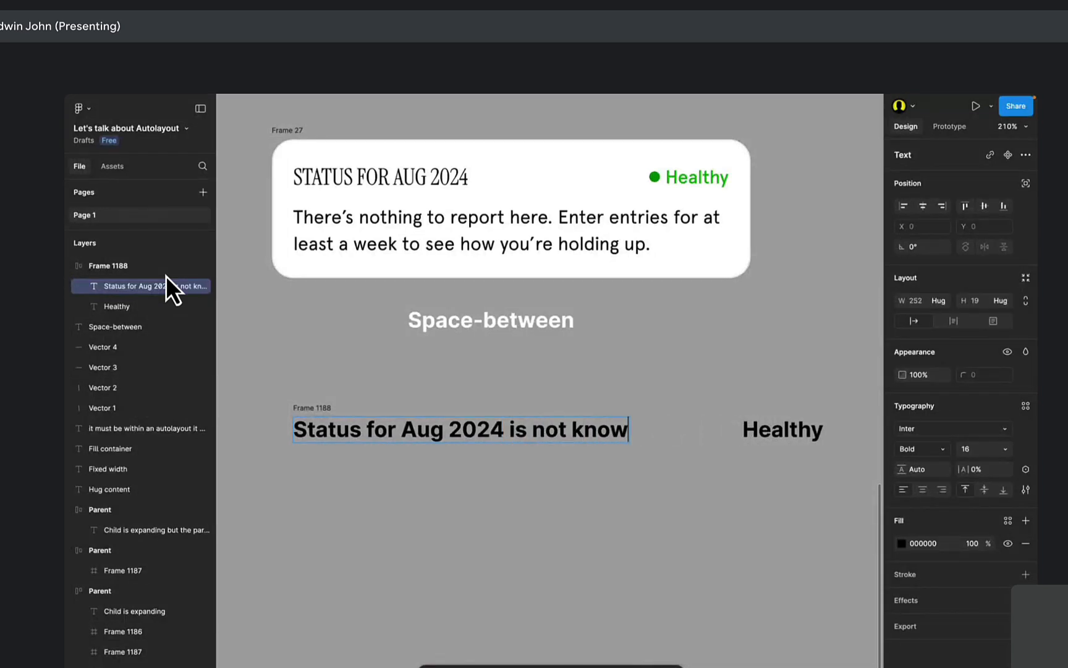
pyautogui.press('Escape')
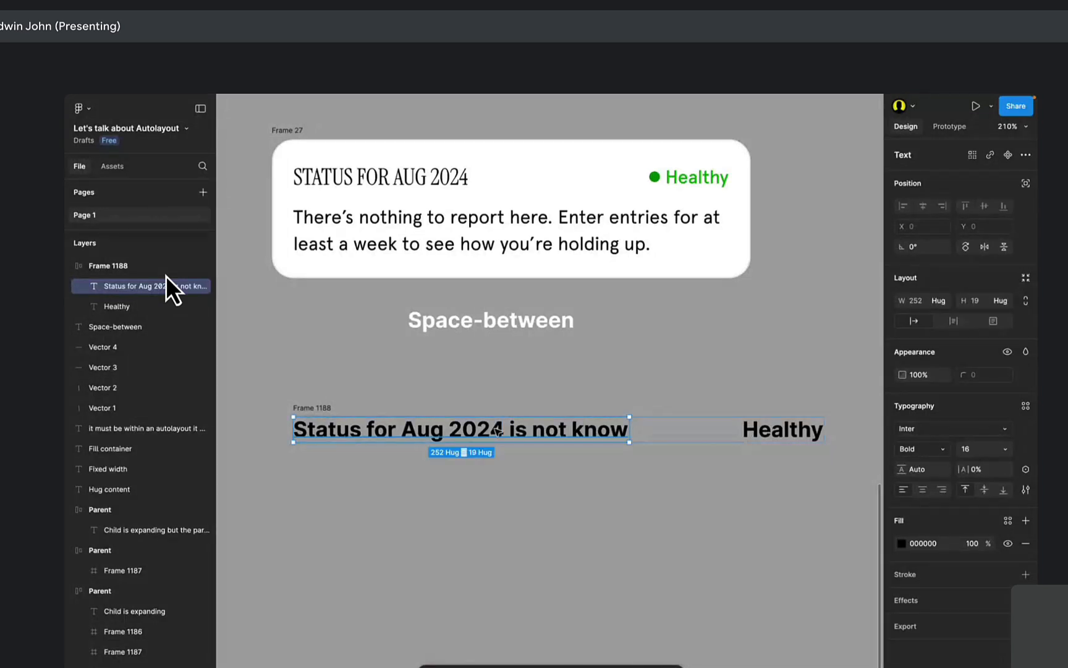
# Set the horizontal gap between the status text and Healthy in Frame 1188 to 24.
pyautogui.click(322, 408)
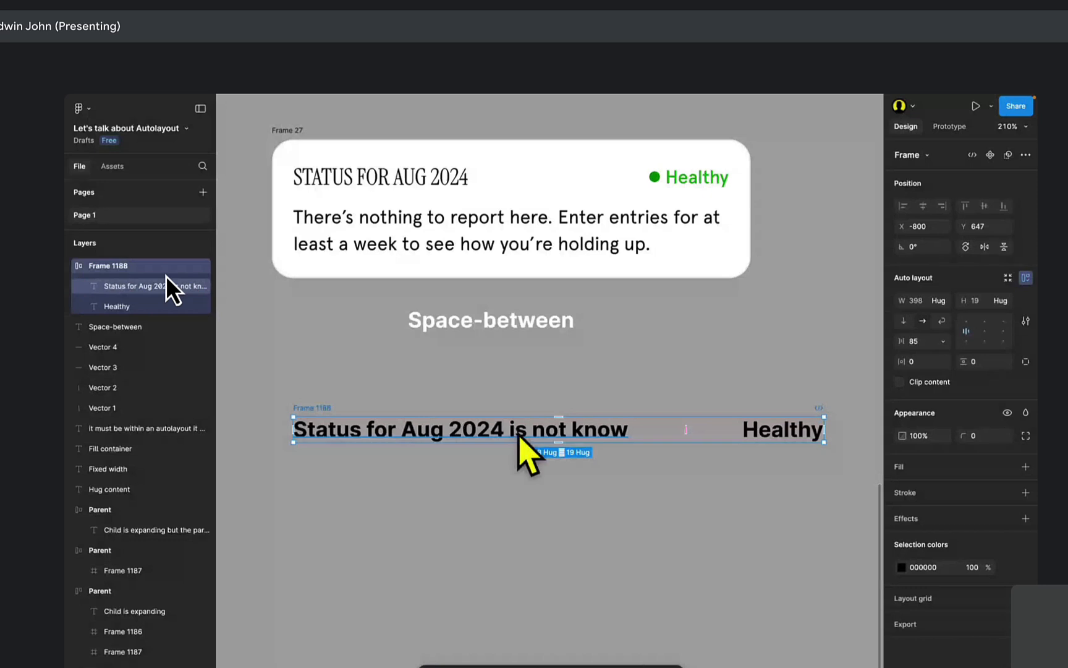
pyautogui.click(919, 344)
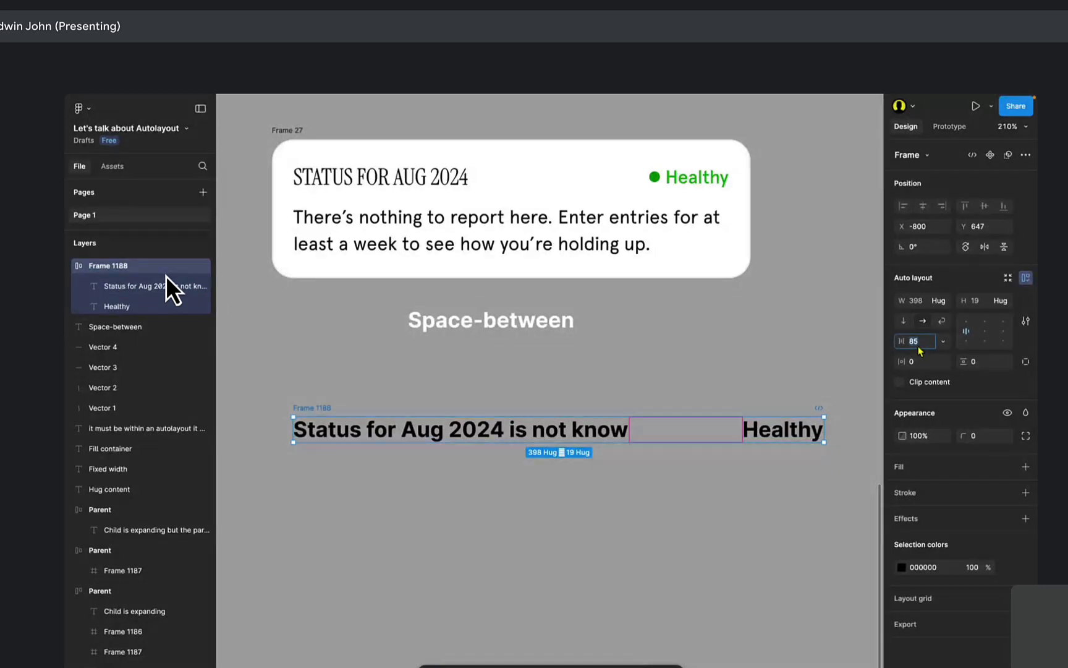
pyautogui.write('24')
pyautogui.press('Return')
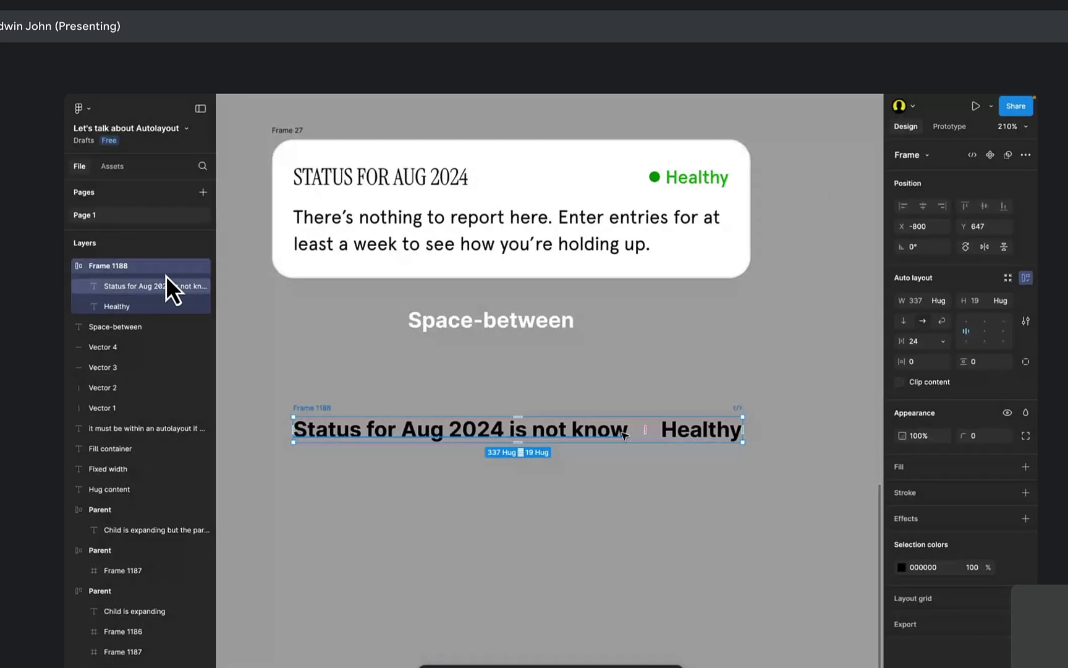
# Switch the width of Frame 1188 from hugging its contents to a fixed width of 337.
pyautogui.scroll(3, 476, 435)
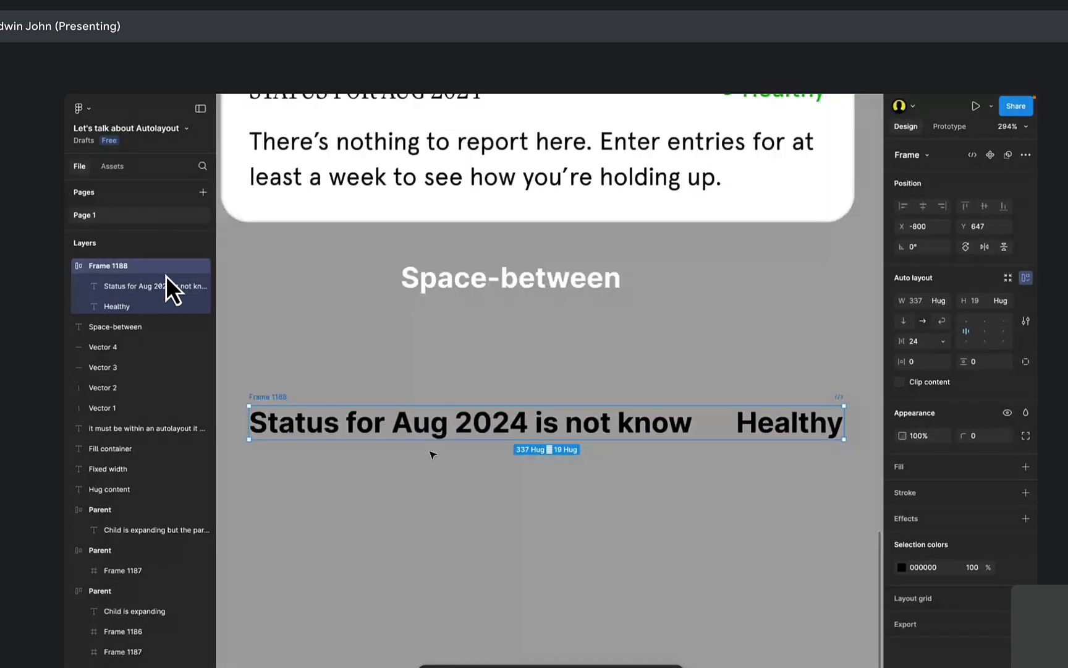
pyautogui.scroll(-3, 433, 454)
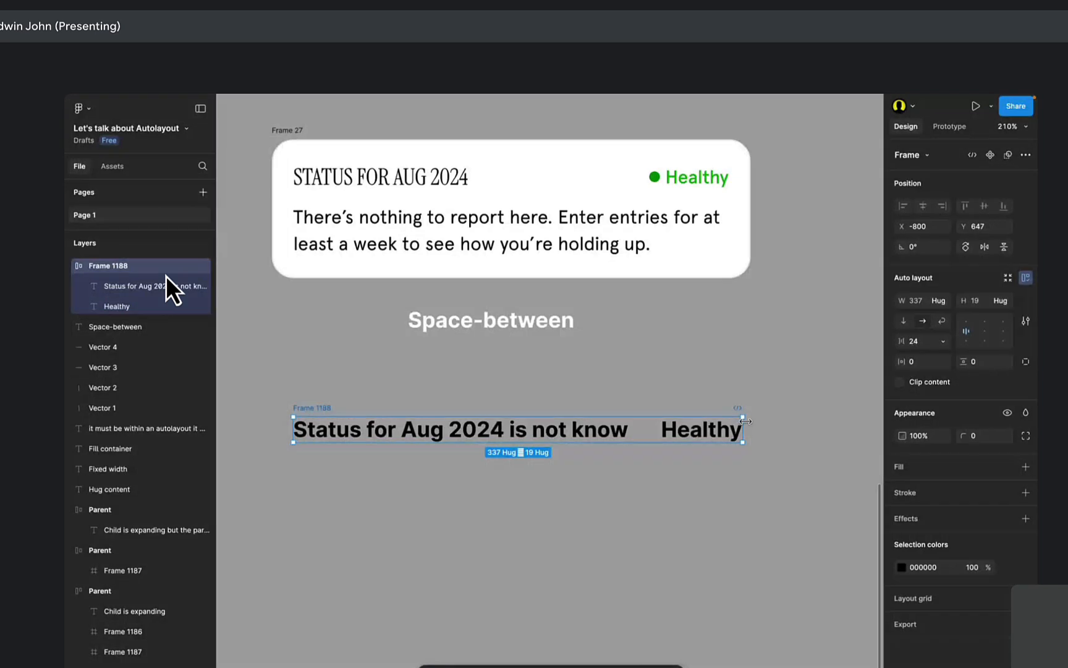
pyautogui.click(172, 285)
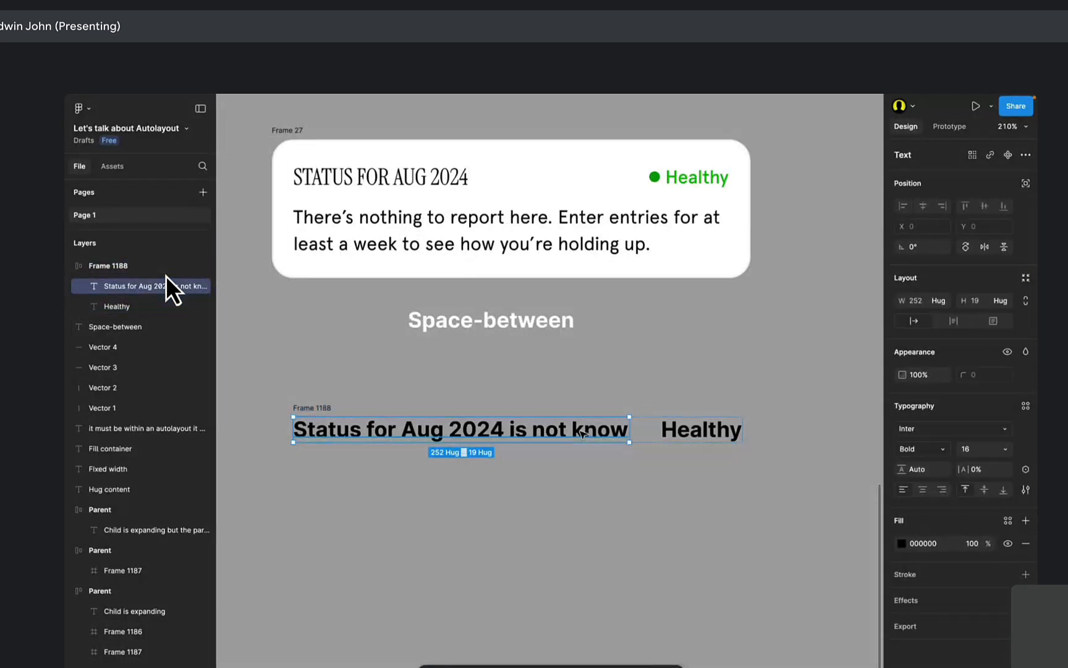
pyautogui.press('Escape')
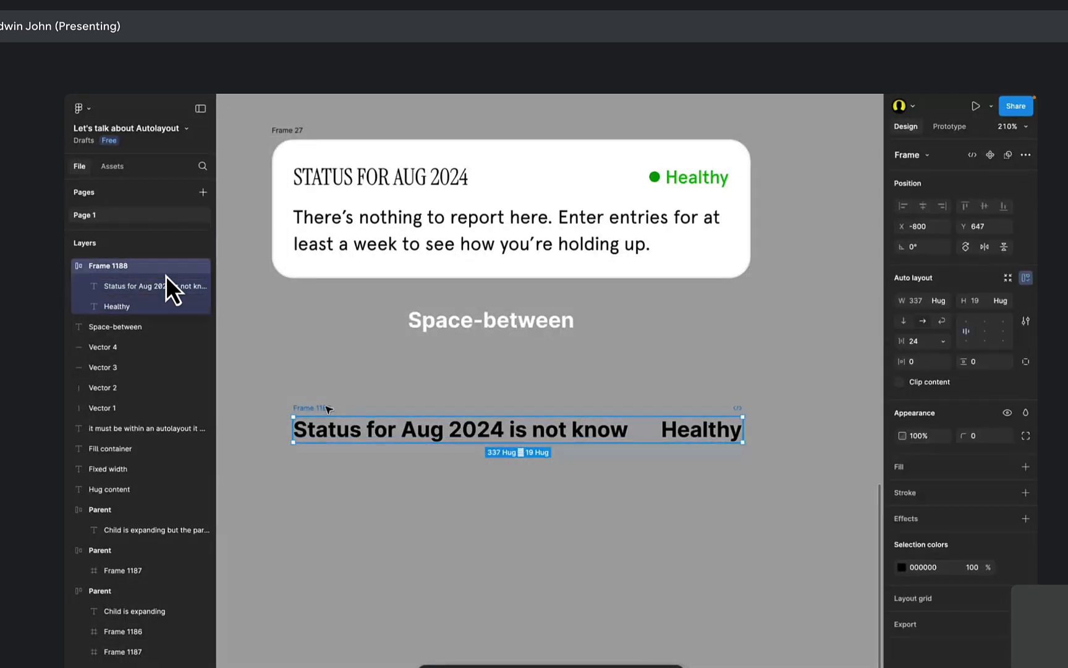
pyautogui.click(939, 301)
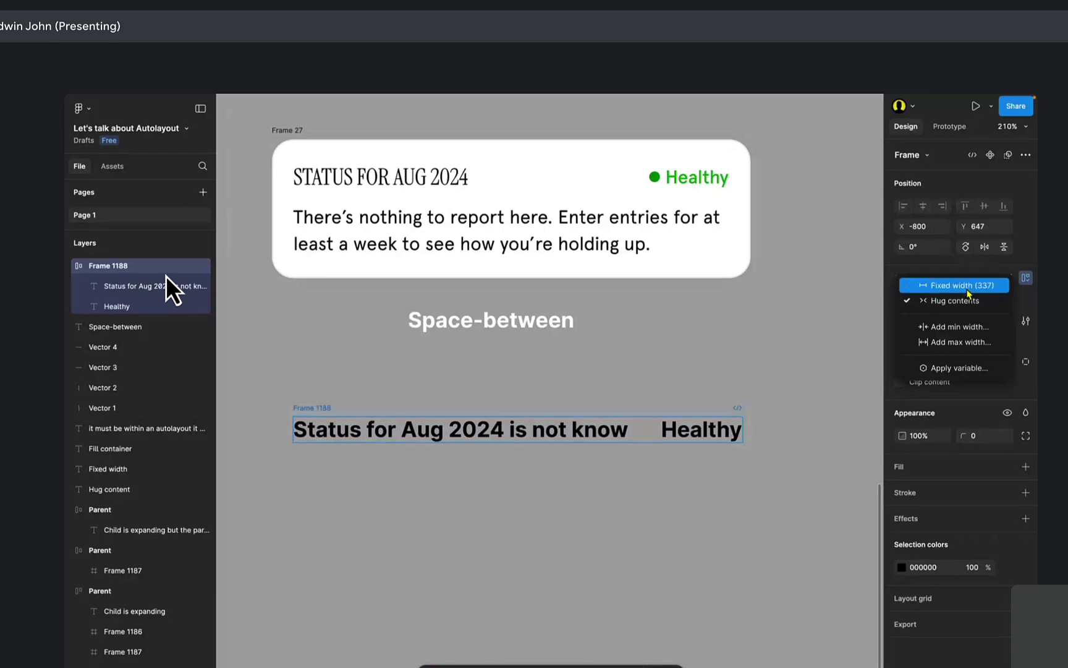
pyautogui.click(967, 288)
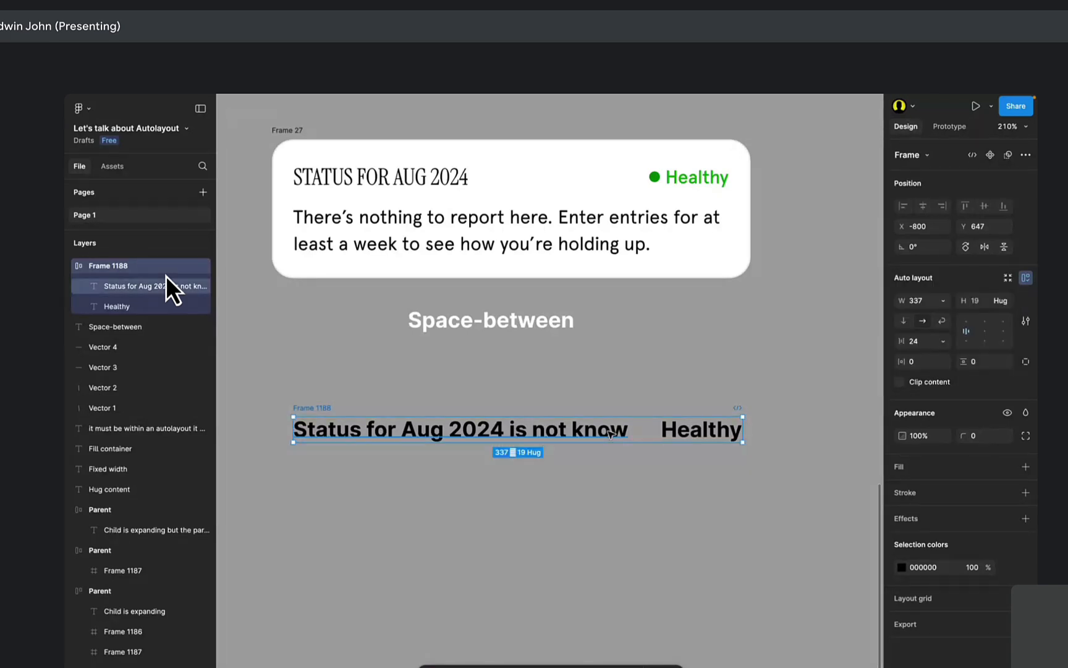
# Append "sdfdfd" to the status text inside the fixed-width Frame 1188.
pyautogui.click(167, 285)
pyautogui.press('Return')
pyautogui.write('dfdfd')
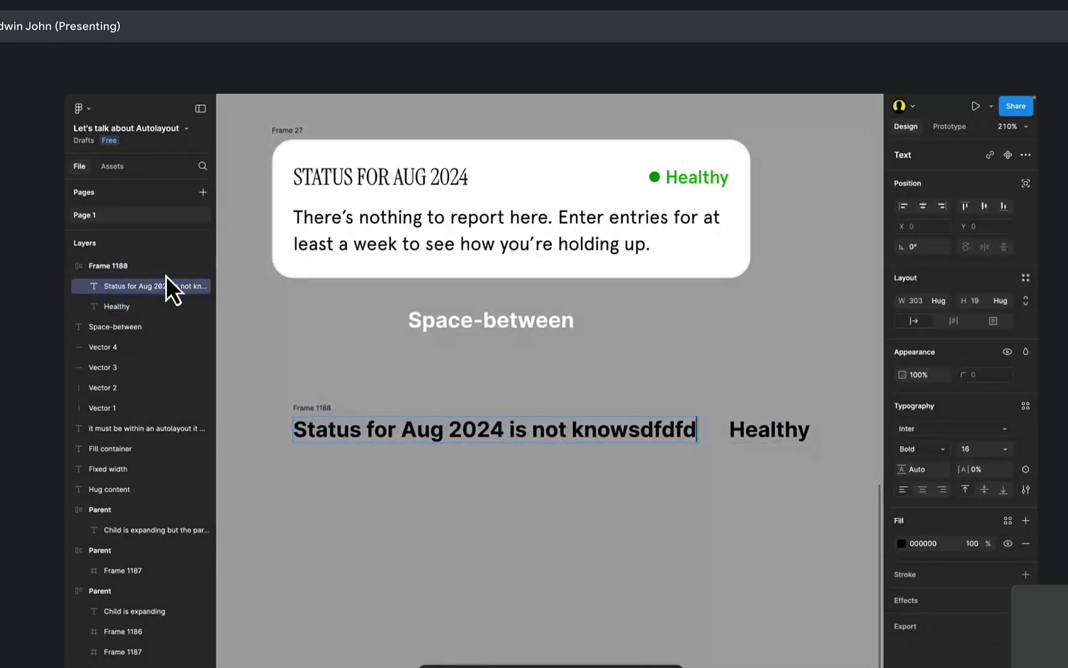
pyautogui.press('Escape')
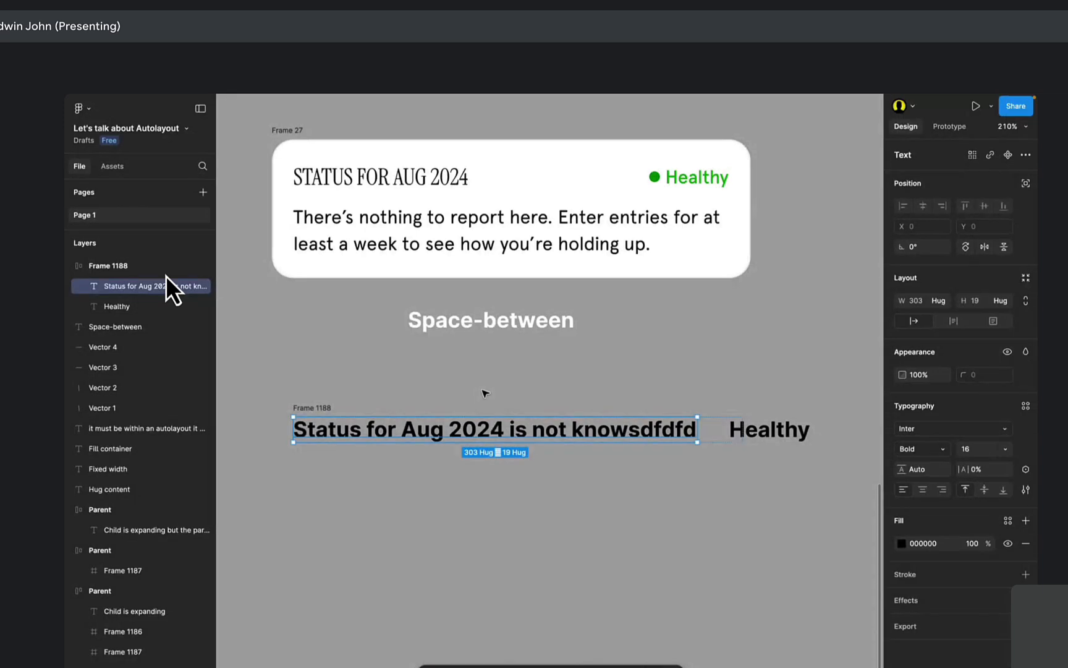
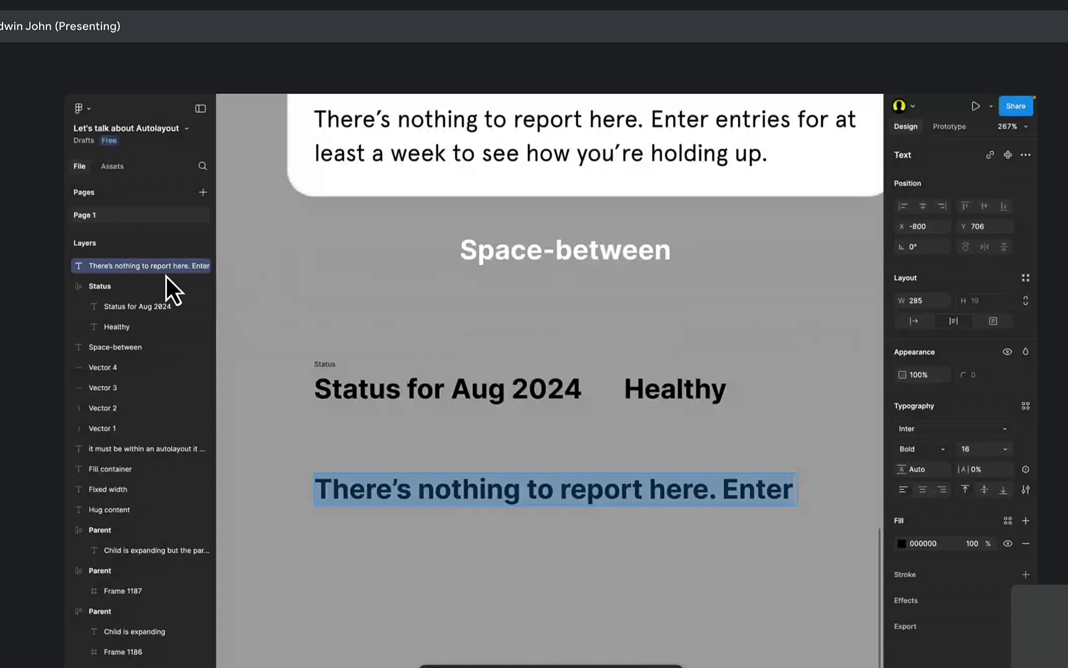
# Fill the paragraph text with three copies of "There's nothing to report here. Enter" and widen its text box to 270.
pyautogui.hotkey('ctrl', 'v')
pyautogui.hotkey('ctrl', 'v')
pyautogui.hotkey('ctrl', 'v')
pyautogui.press('Escape')
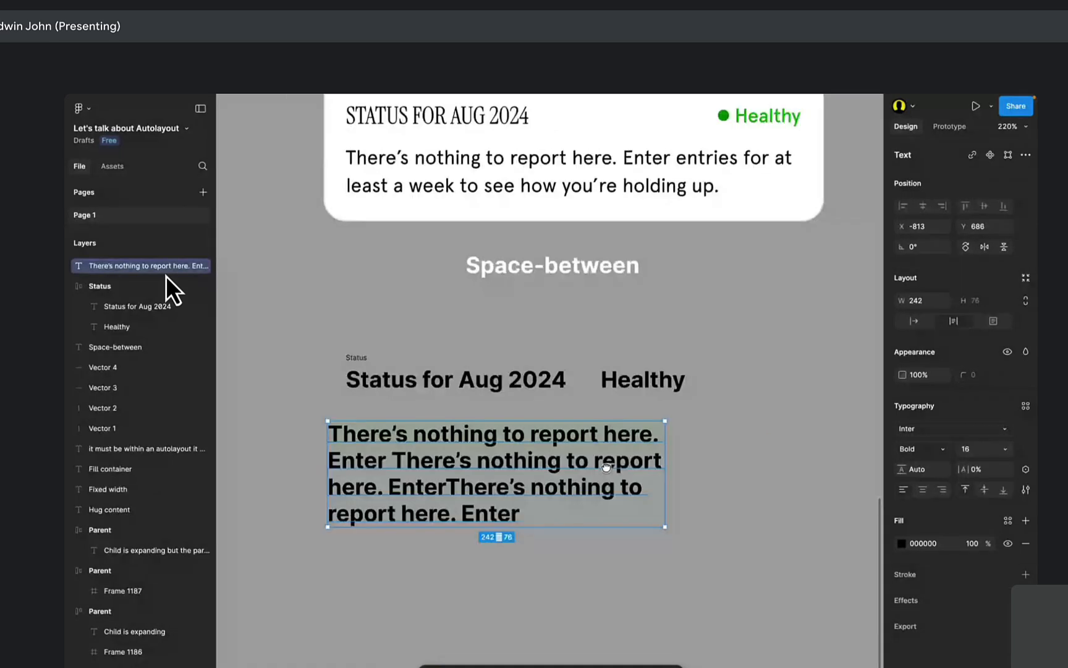
pyautogui.moveTo(607, 467); pyautogui.dragTo(752, 457)
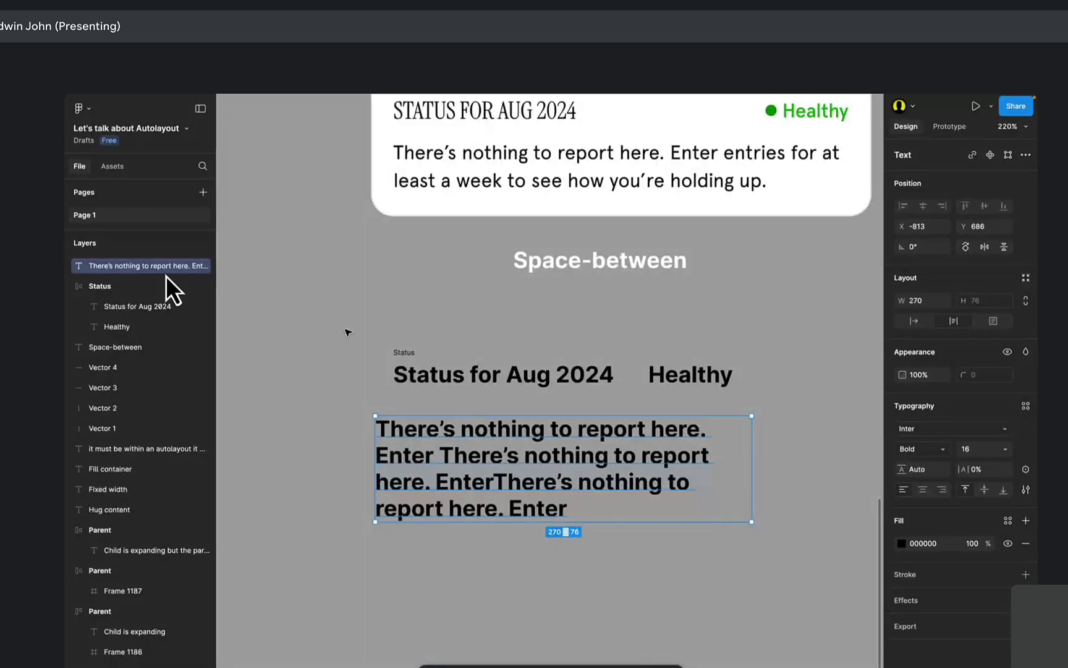
# Move the Status frame to X -808, Y 646, nearer the left edge of the paragraph text.
pyautogui.click(411, 354)
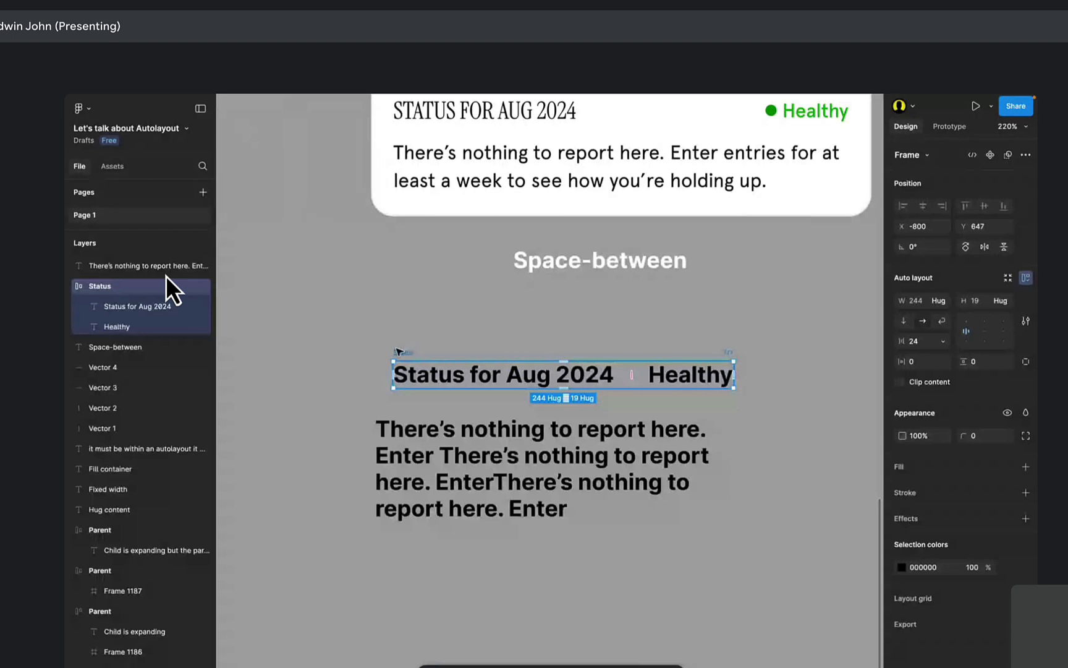
pyautogui.moveTo(411, 353); pyautogui.dragTo(403, 354)
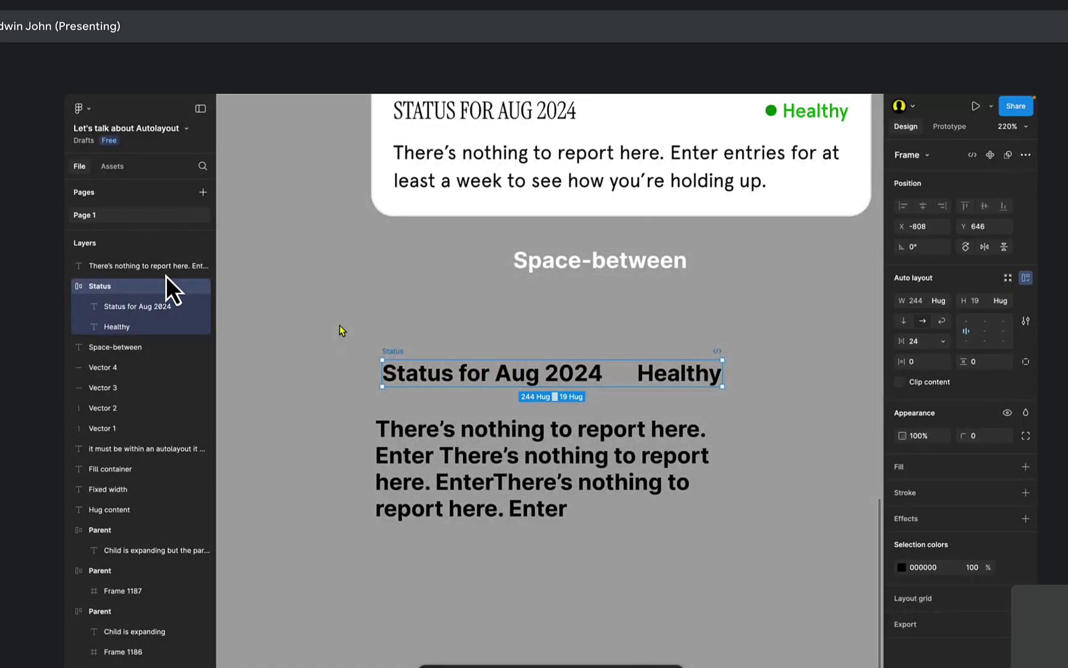
pyautogui.click(345, 307)
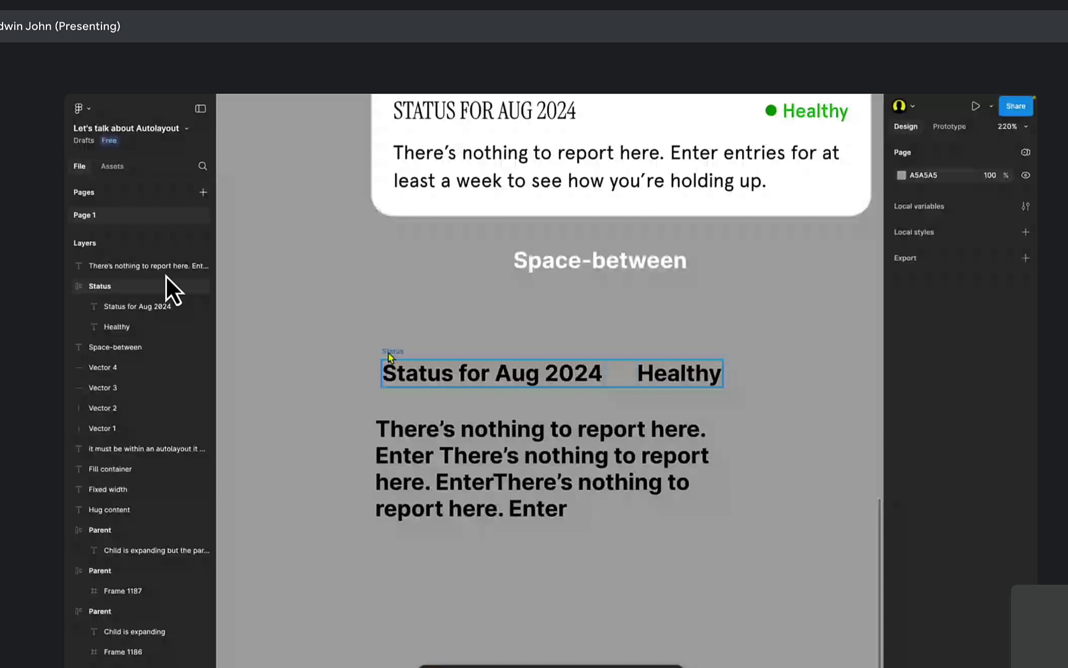
# Try to wrap the Status frame and the paragraph text together in an auto layout frame.
pyautogui.click(389, 357)
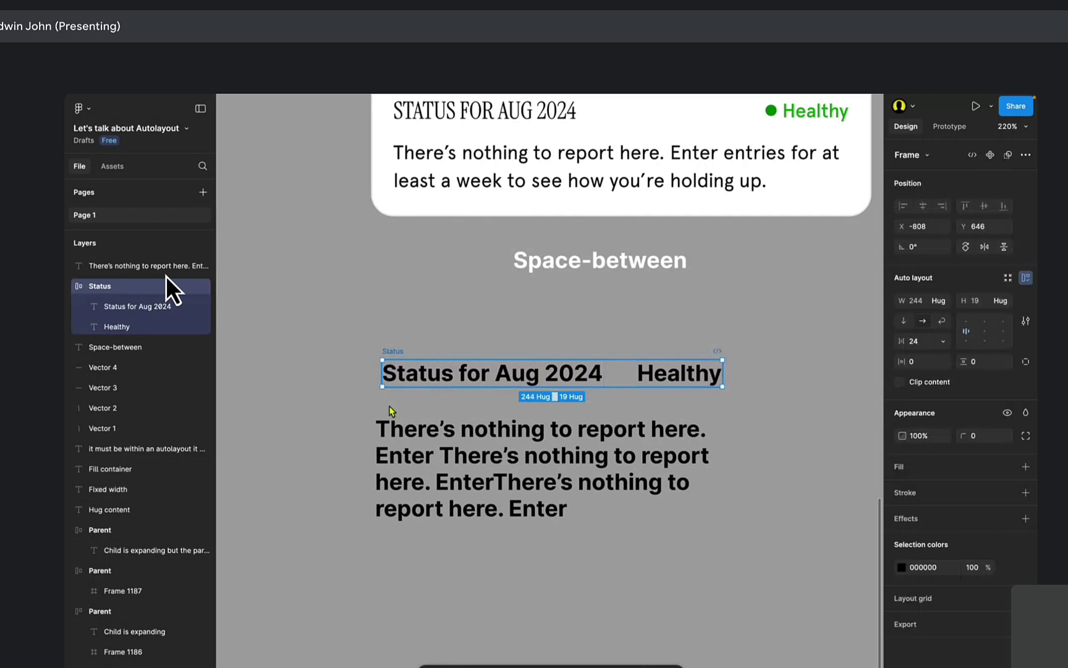
pyautogui.keyDown('shift'); pyautogui.click(400, 465); pyautogui.keyUp('shift')
pyautogui.hotkey('shift', 'a')
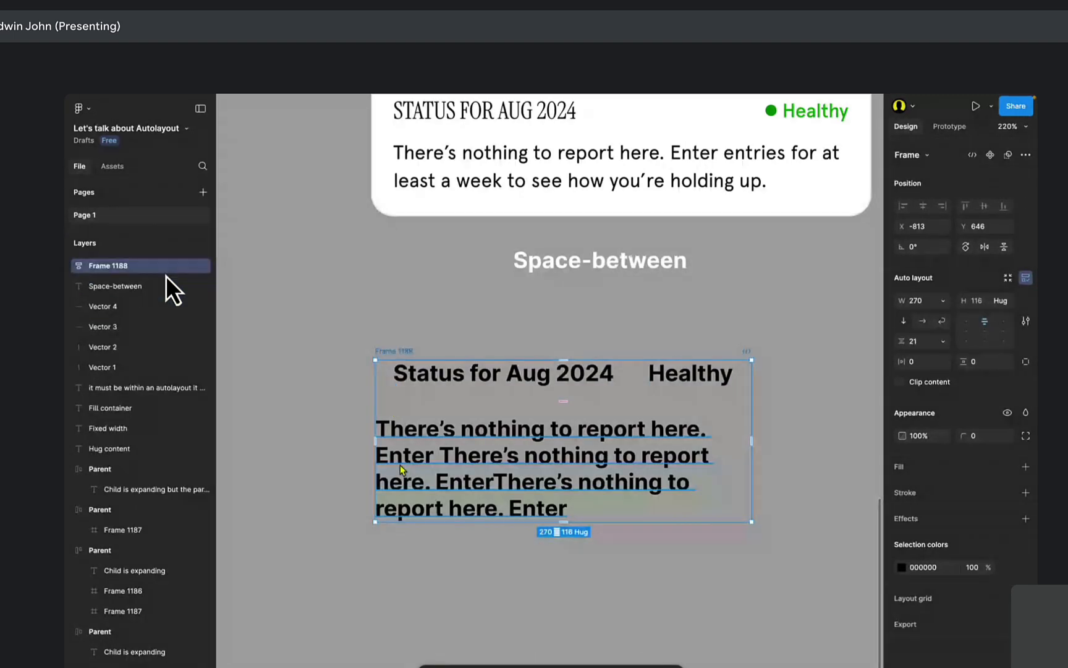
pyautogui.hotkey('ctrl', 'z')
# Place the paragraph text at X -805 and the Status frame directly above it at X -805, Y 655.
pyautogui.moveTo(438, 485); pyautogui.dragTo(420, 489)
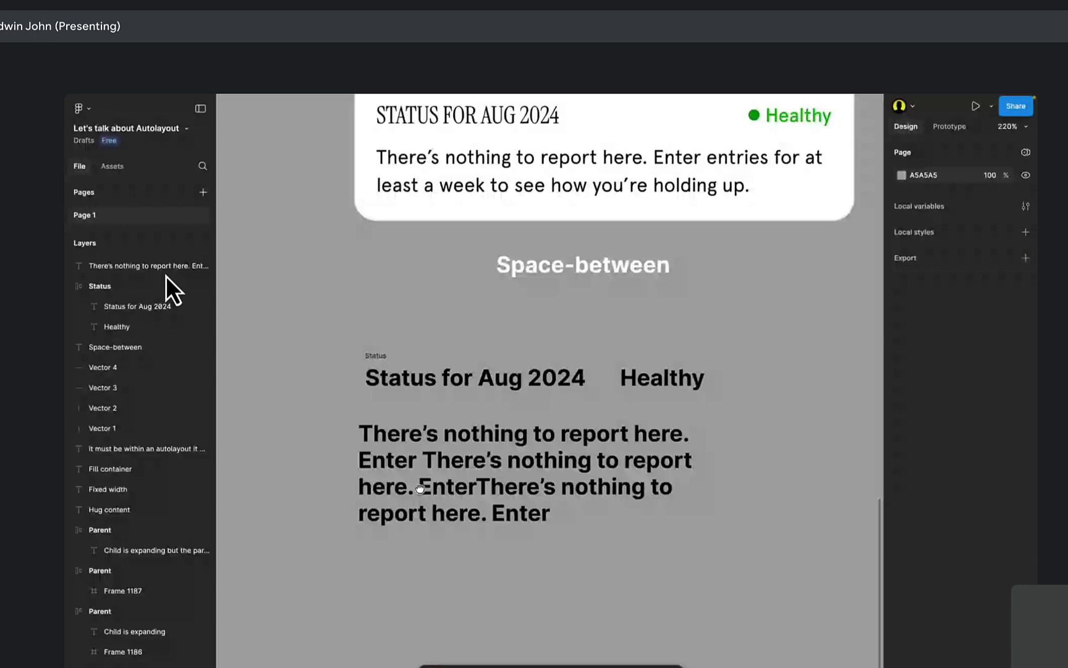
pyautogui.click(419, 489)
pyautogui.scroll(1, 499, 243)
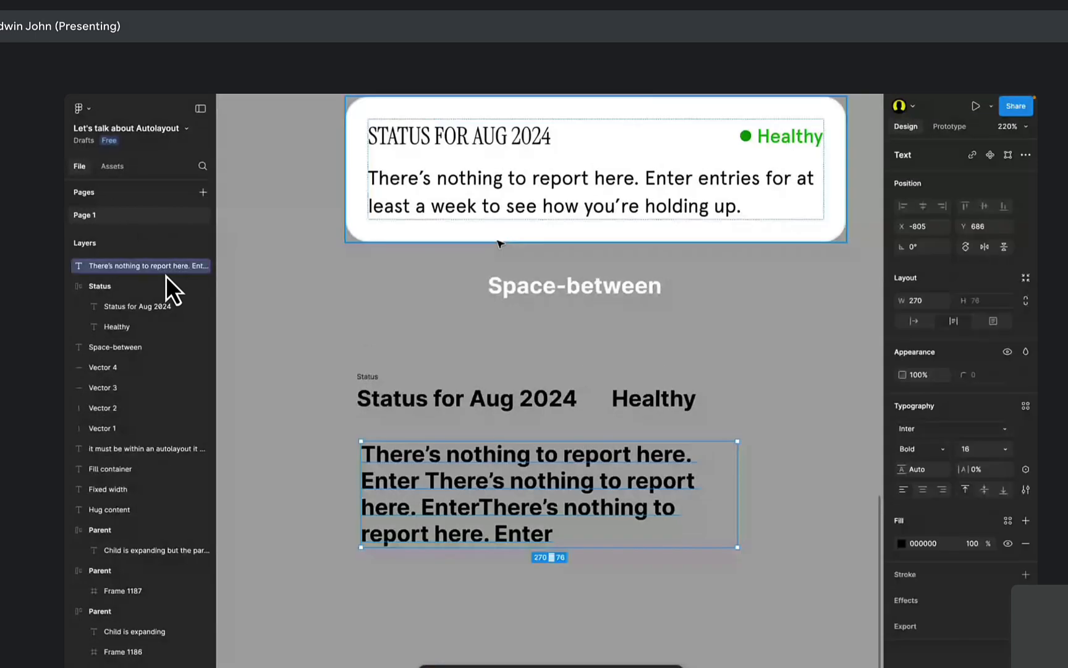
pyautogui.click(623, 399)
pyautogui.scroll(2, 622, 433)
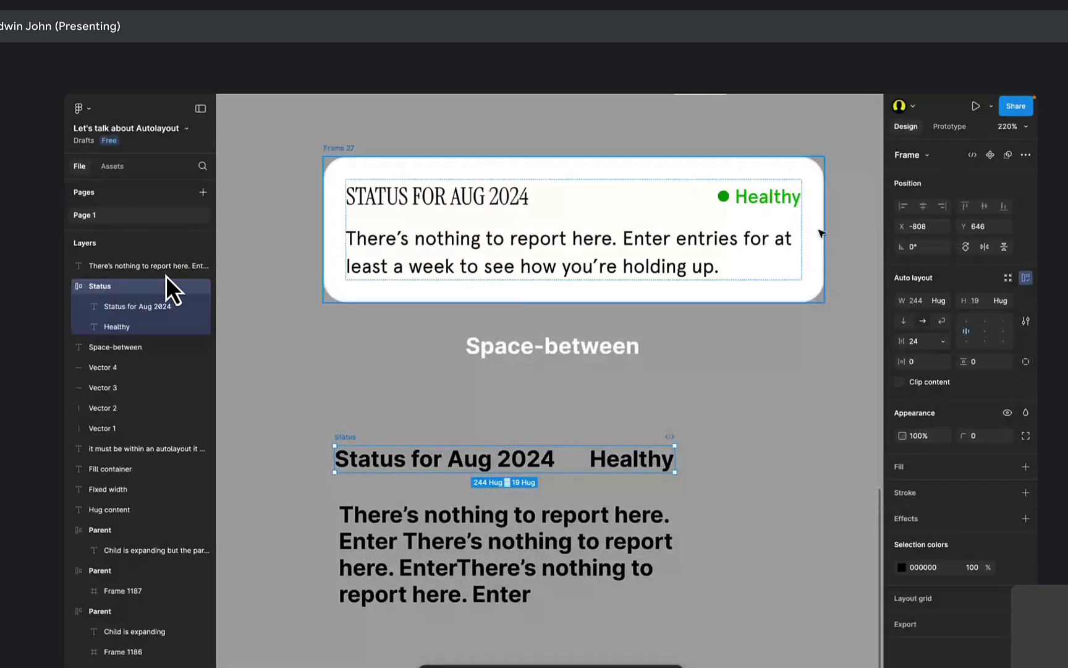
pyautogui.moveTo(340, 437); pyautogui.dragTo(344, 450)
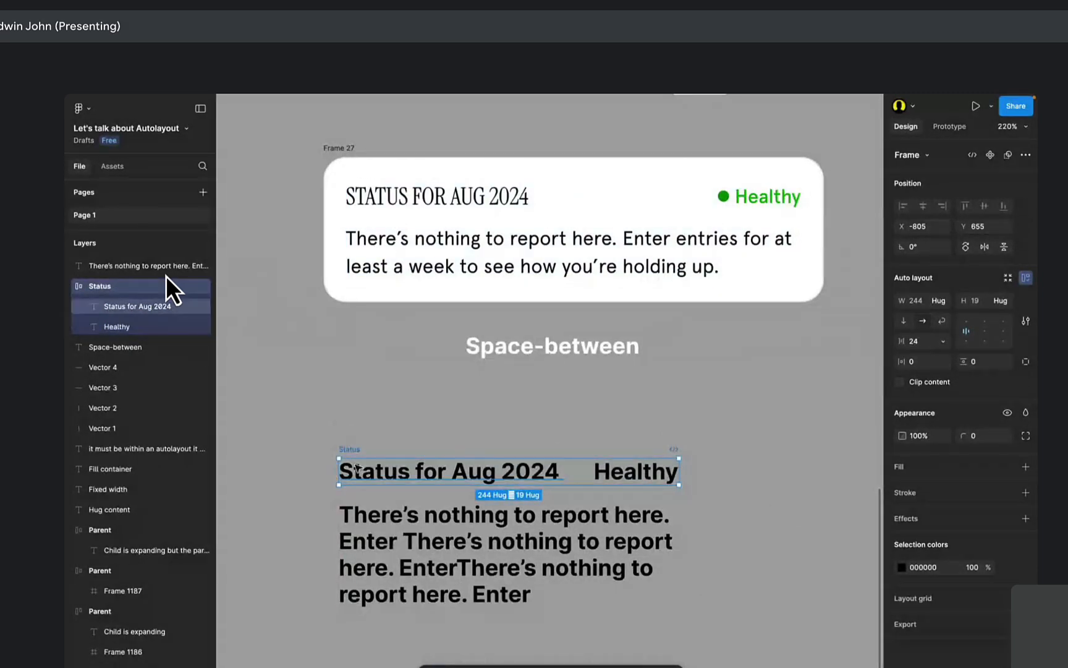
# Wrap the Status frame and the paragraph text in a vertical auto layout frame and check the sizing of both children.
pyautogui.scroll(3, 357, 468)
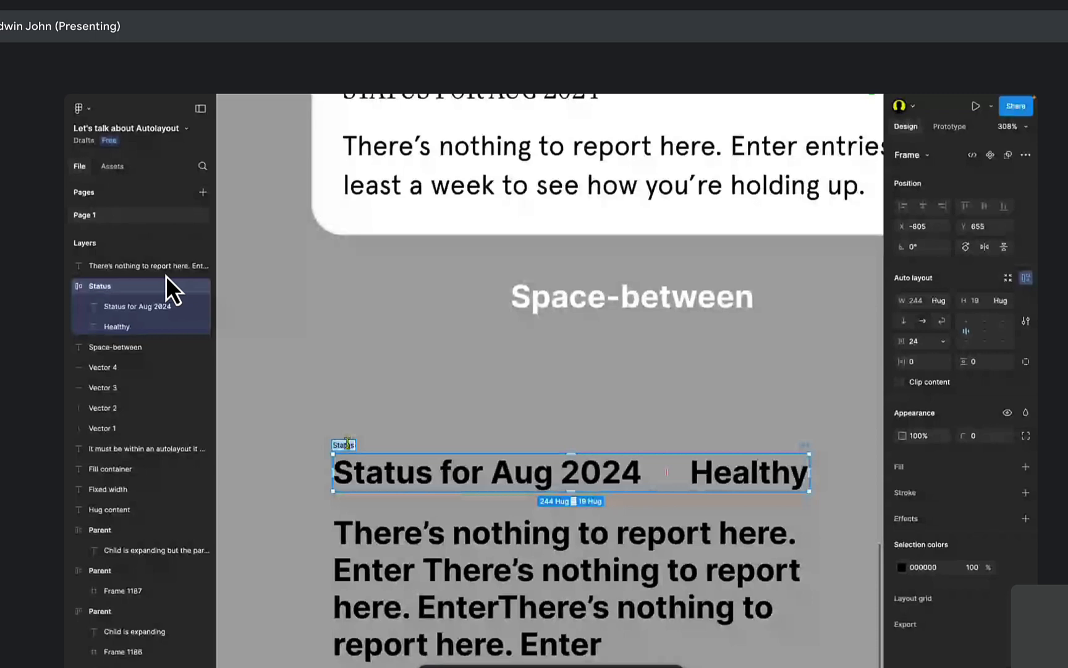
pyautogui.hotkey('shift', 'a')
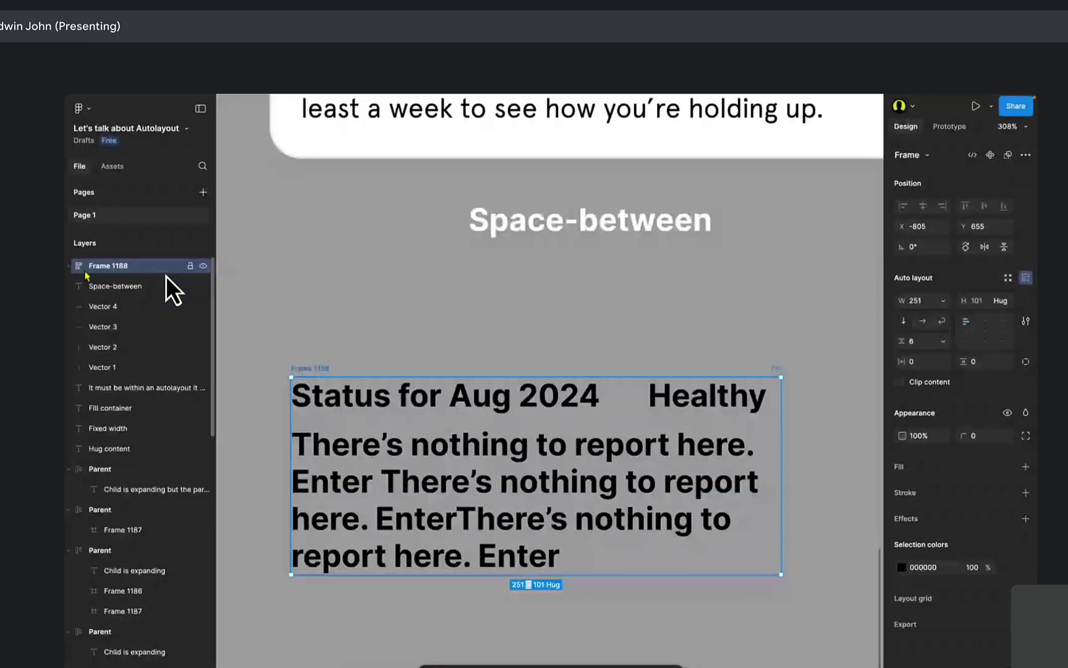
pyautogui.click(69, 266)
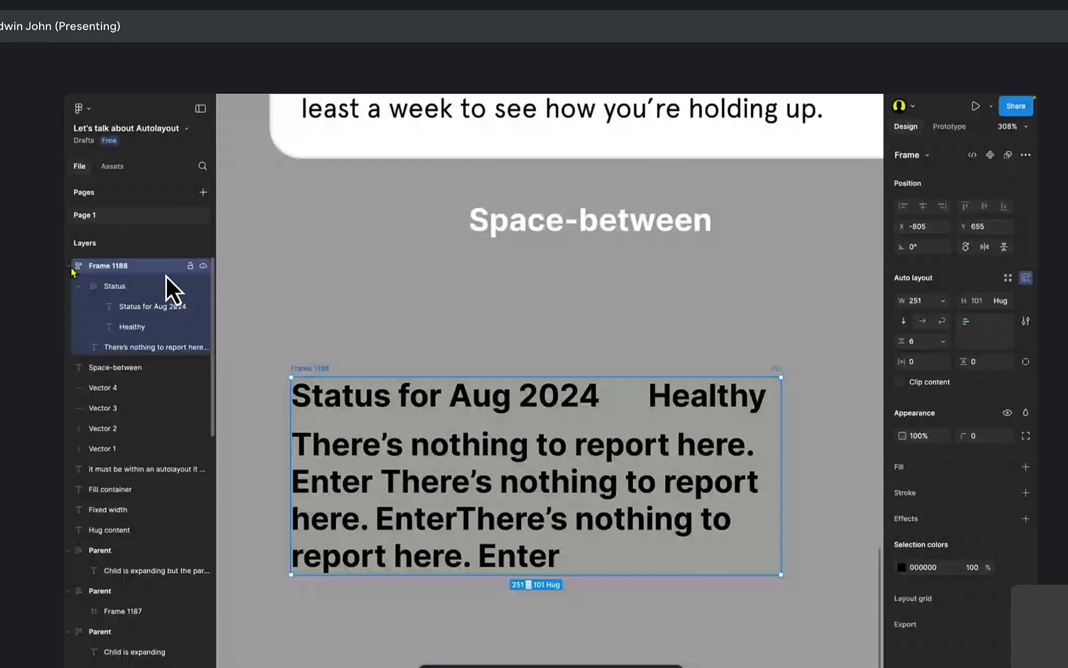
pyautogui.click(320, 392)
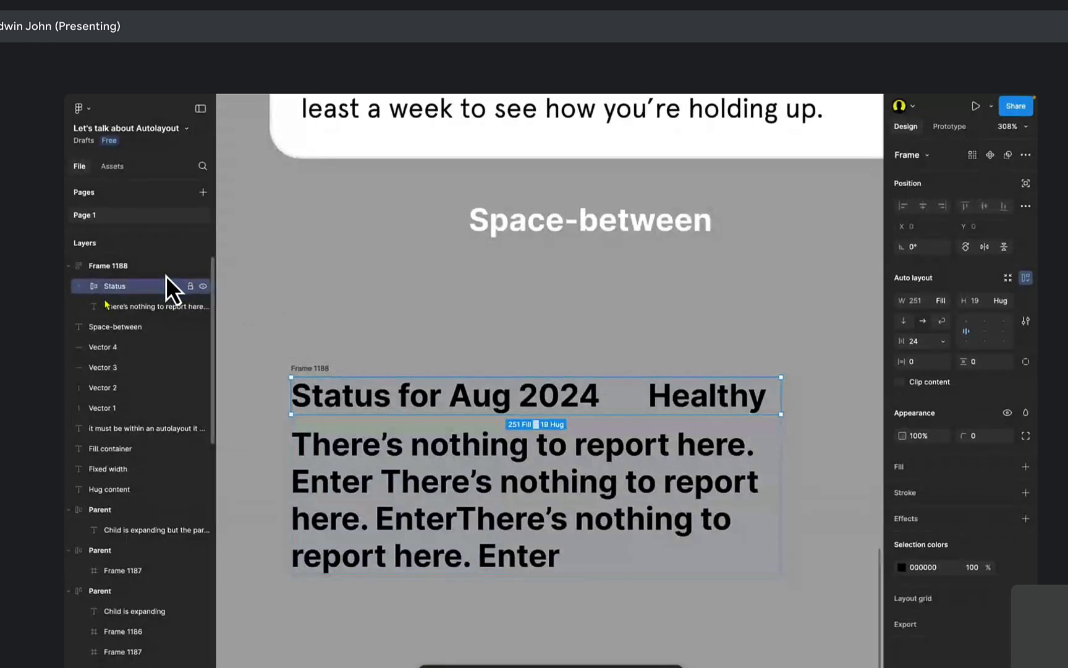
pyautogui.click(112, 307)
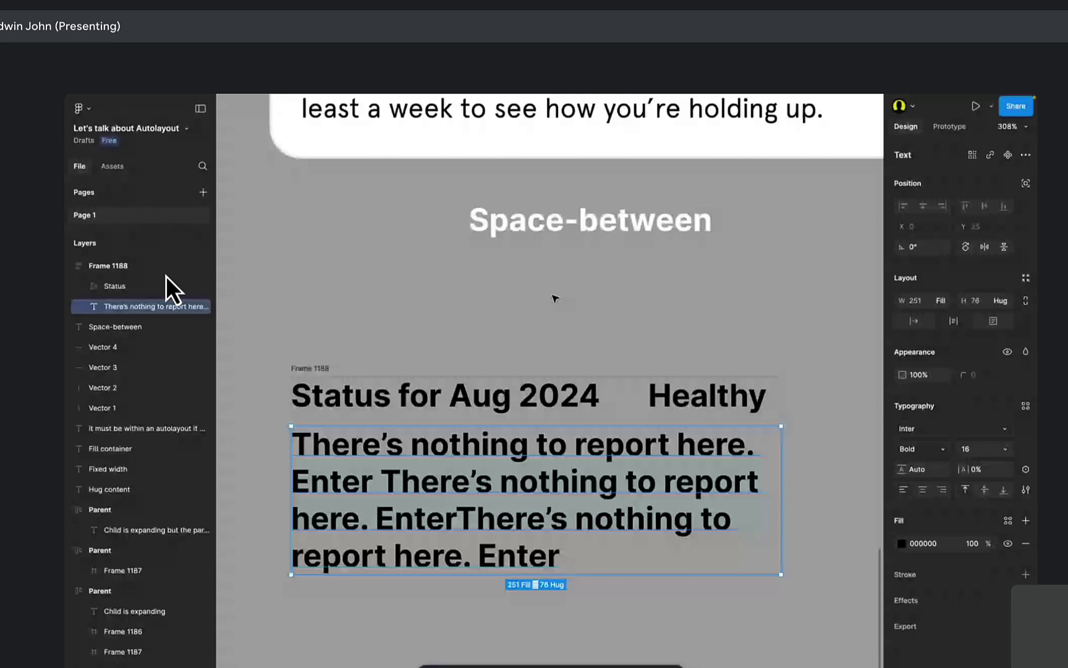
pyautogui.click(526, 397)
pyautogui.click(487, 487)
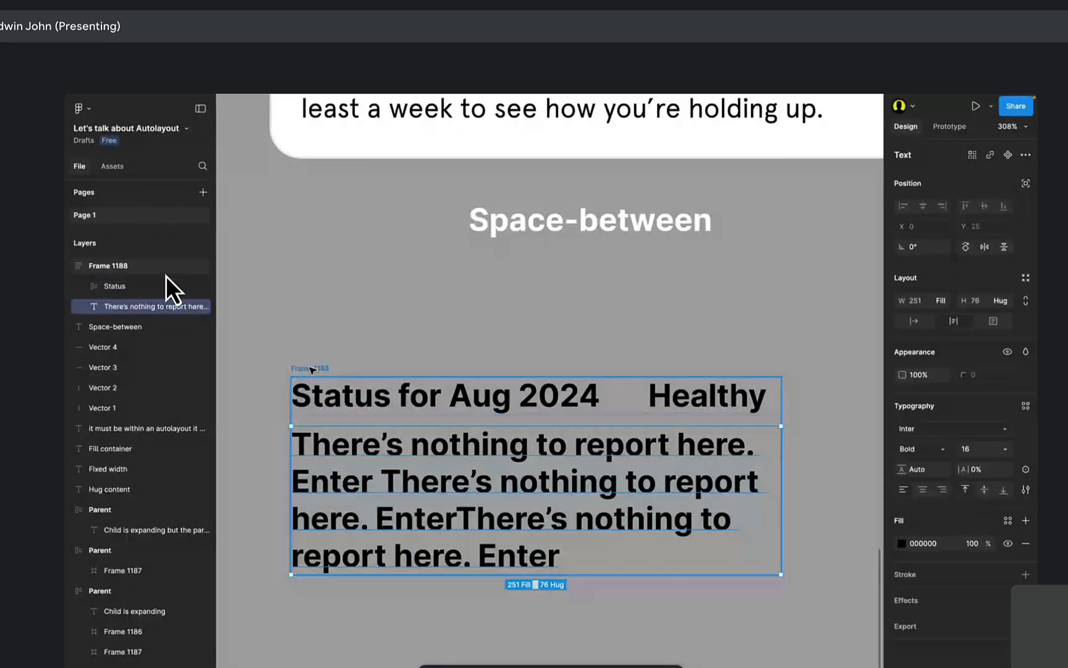
# Rename the outer auto layout frame as "Parent autolayout".
pyautogui.click(312, 370)
pyautogui.write('P')
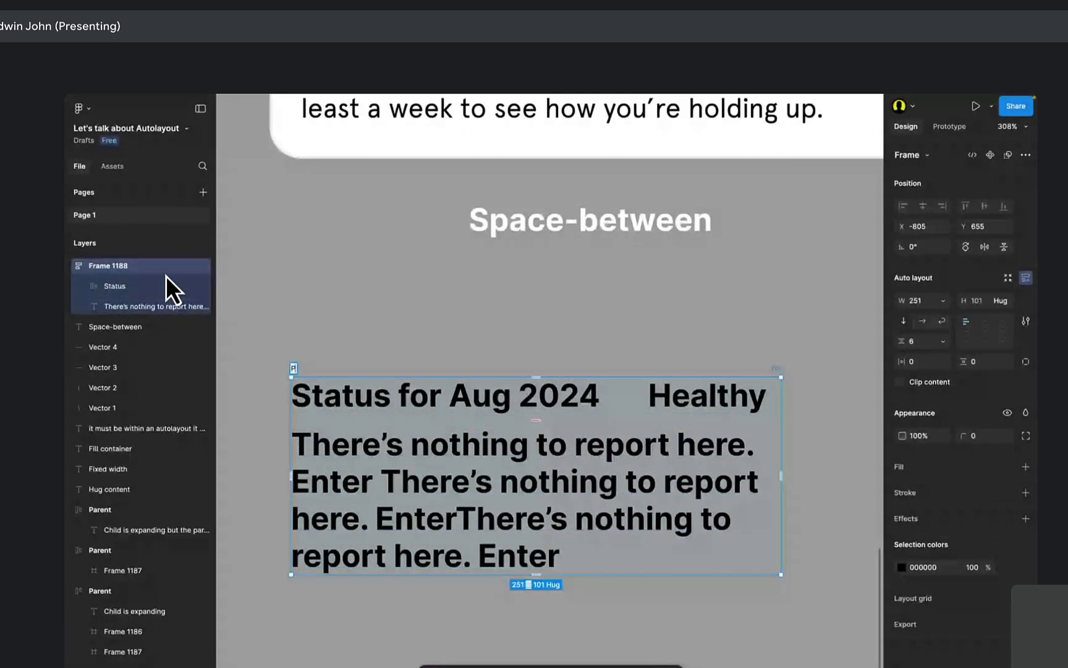
pyautogui.write('arent ta')
pyautogui.write('tolayou')
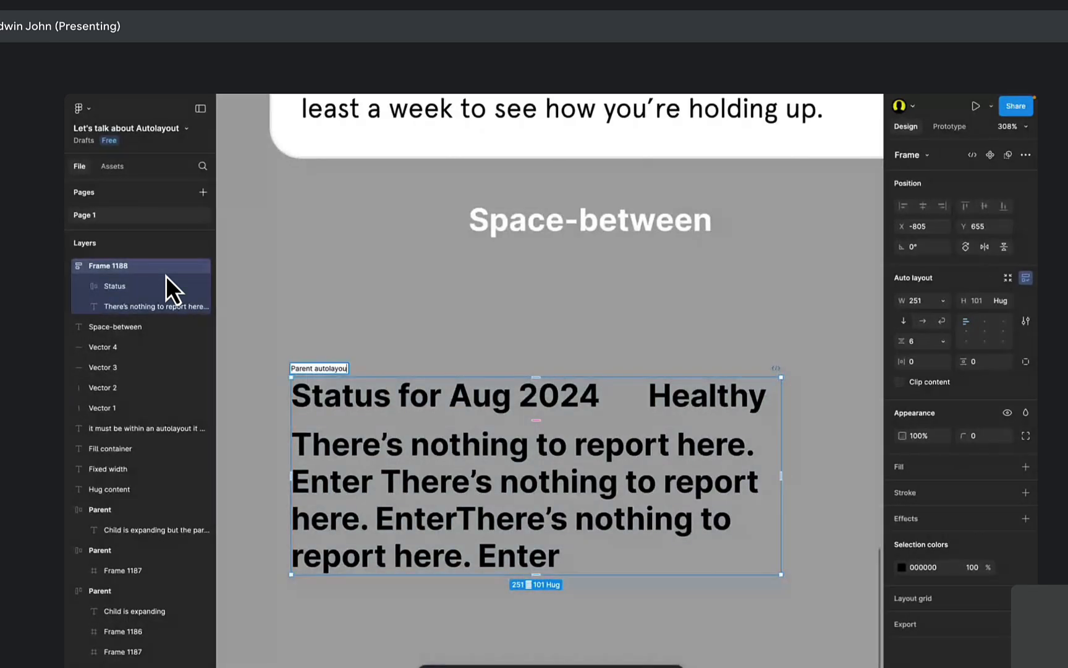
pyautogui.write('t')
pyautogui.press('Return')
pyautogui.click(402, 455)
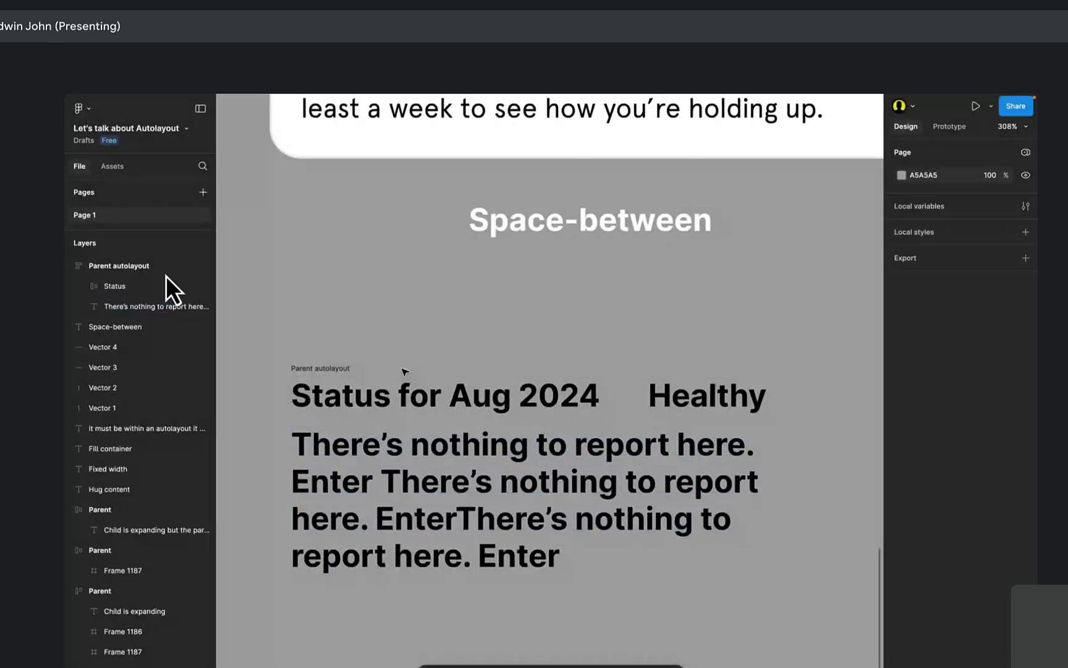
# Add a white FFFFFF fill to the Parent autolayout frame.
pyautogui.scroll(-3, 402, 369)
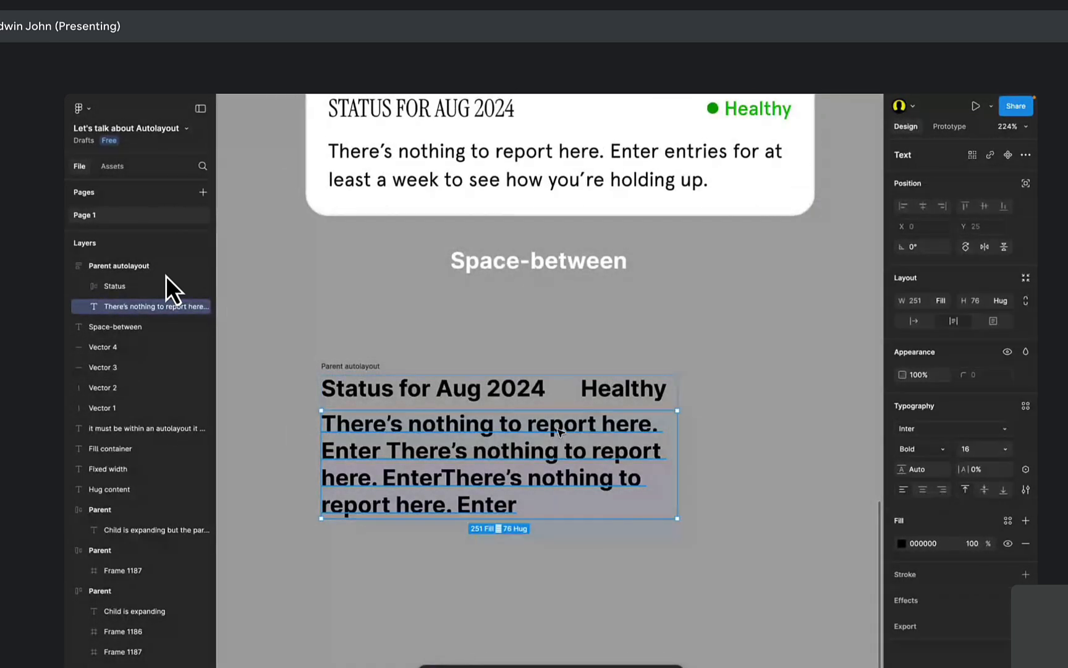
pyautogui.click(365, 366)
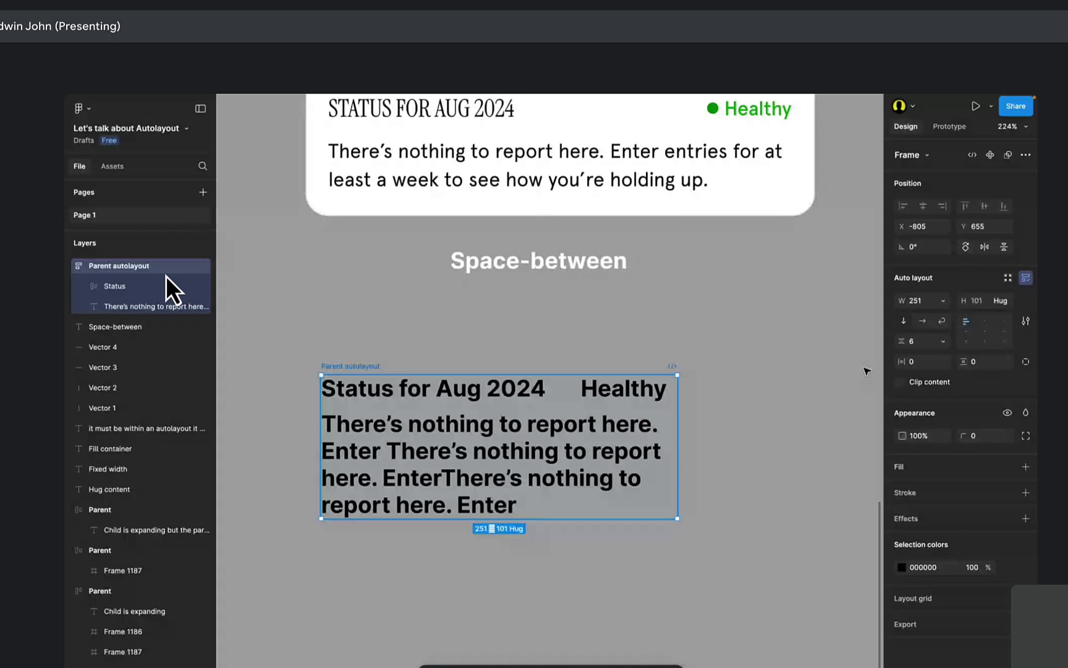
pyautogui.click(1025, 466)
pyautogui.scroll(3, 520, 328)
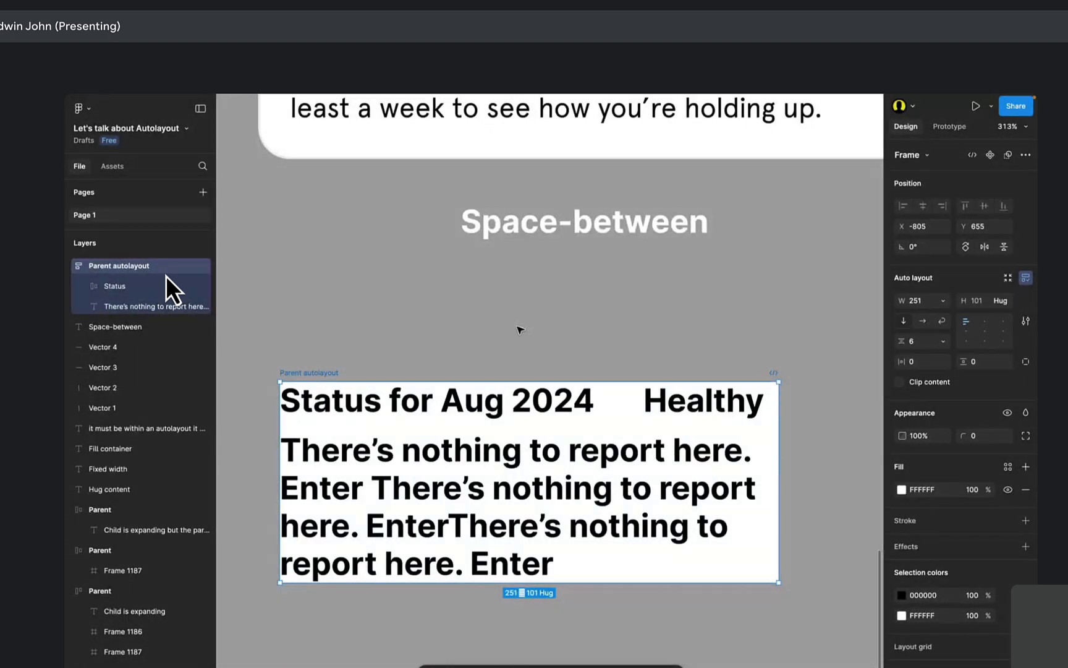
pyautogui.scroll(3, 268, 433)
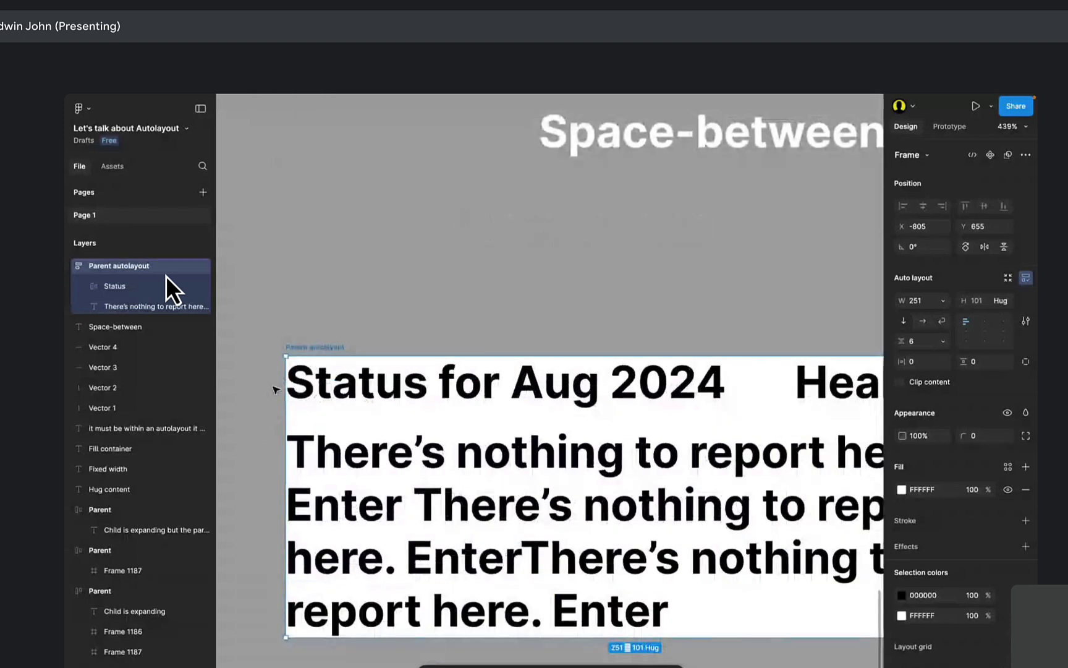
pyautogui.scroll(-1, 343, 393)
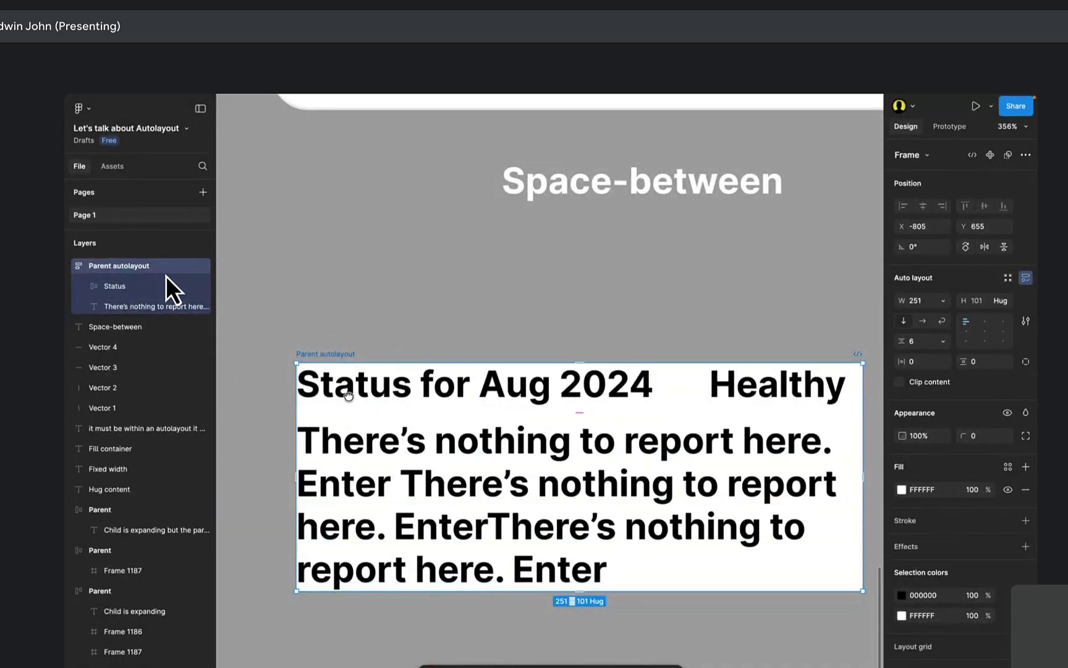
pyautogui.scroll(-2, 349, 396)
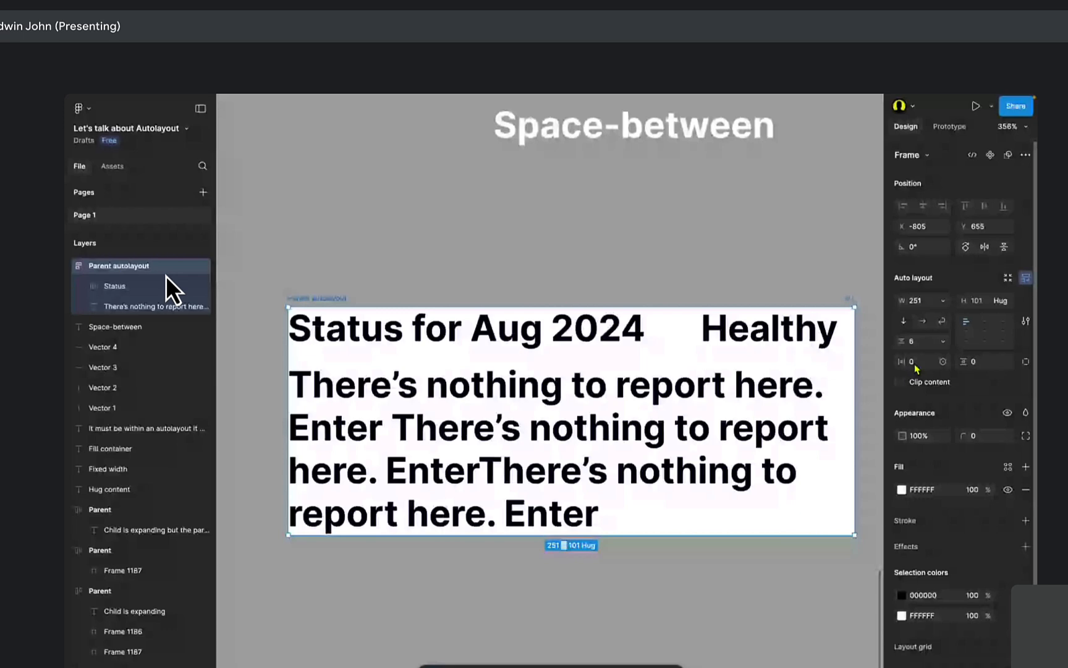
# Set the width of the Status row inside the Parent autolayout frame to Fixed width (251).
pyautogui.doubleClick(847, 326)
pyautogui.click(942, 301)
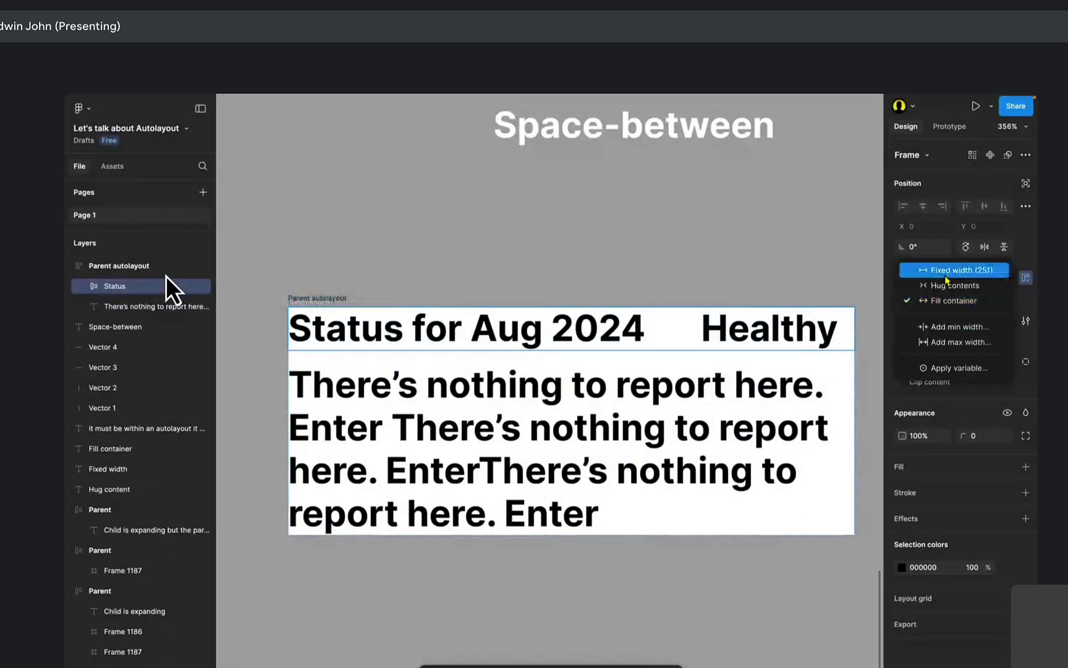
pyautogui.click(946, 275)
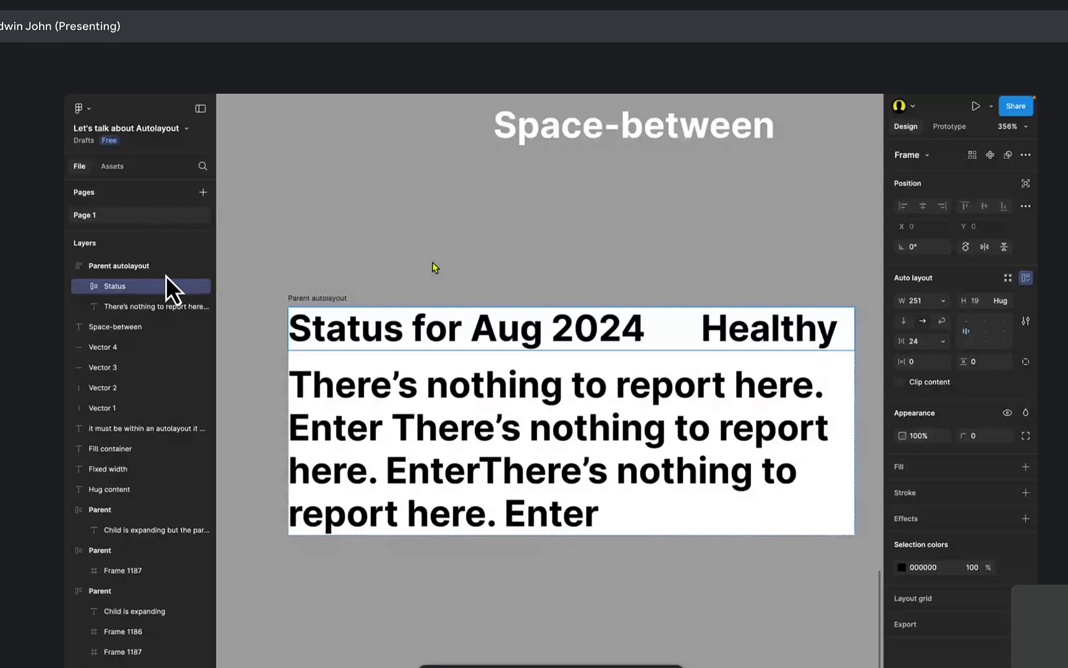
# Set the horizontal padding of the Parent autolayout frame to 16.
pyautogui.click(331, 298)
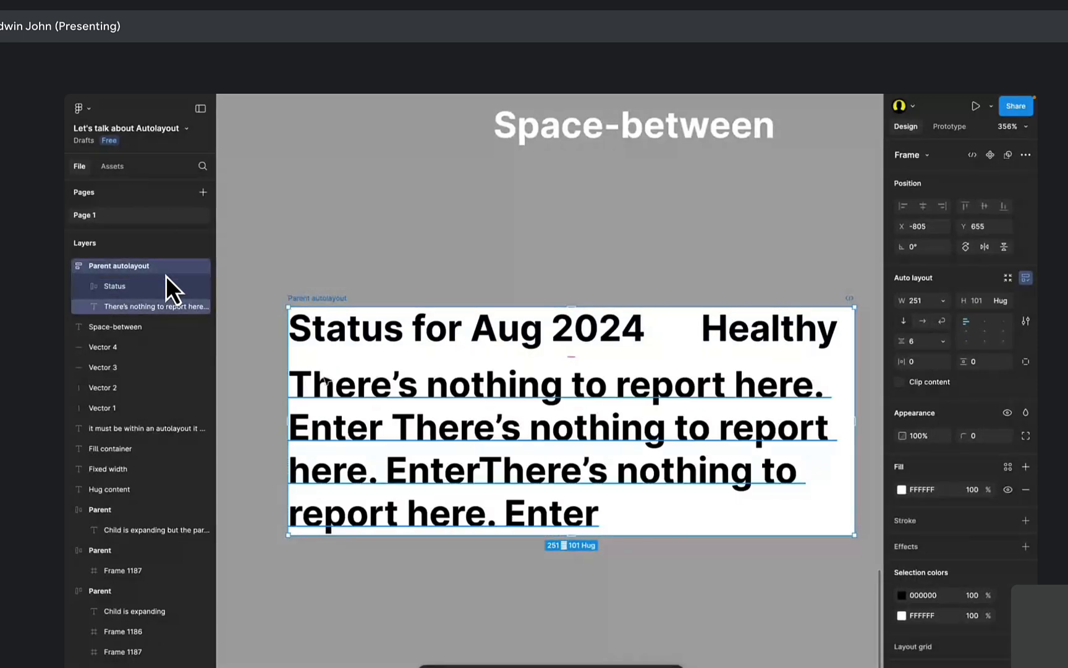
pyautogui.scroll(-1, 587, 383)
pyautogui.hscroll(1, 588, 383)
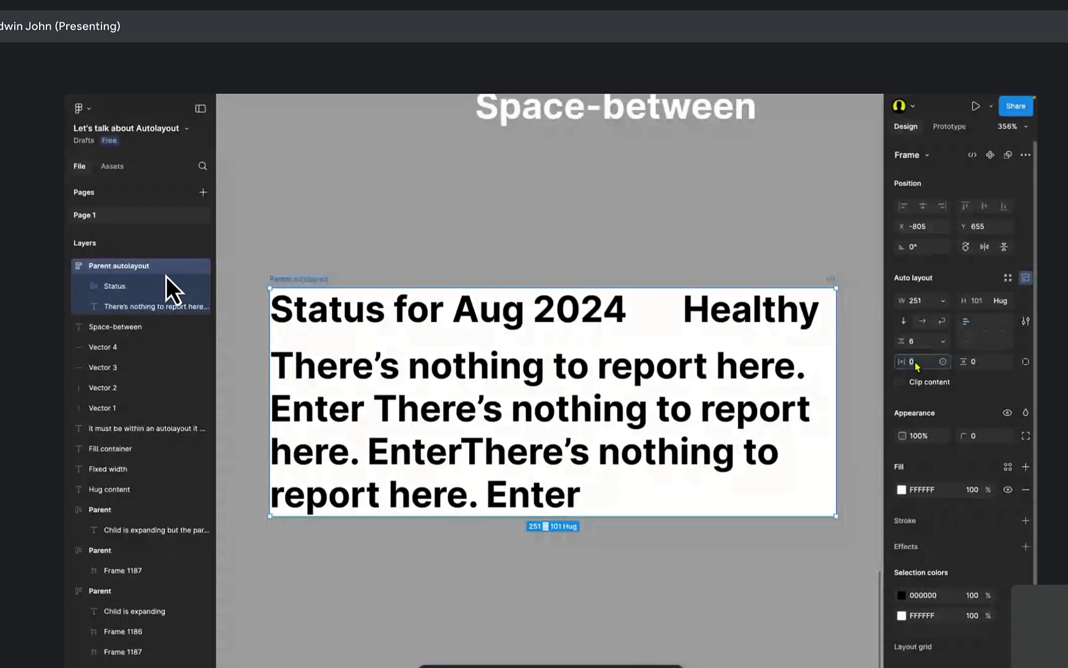
pyautogui.press('Return')
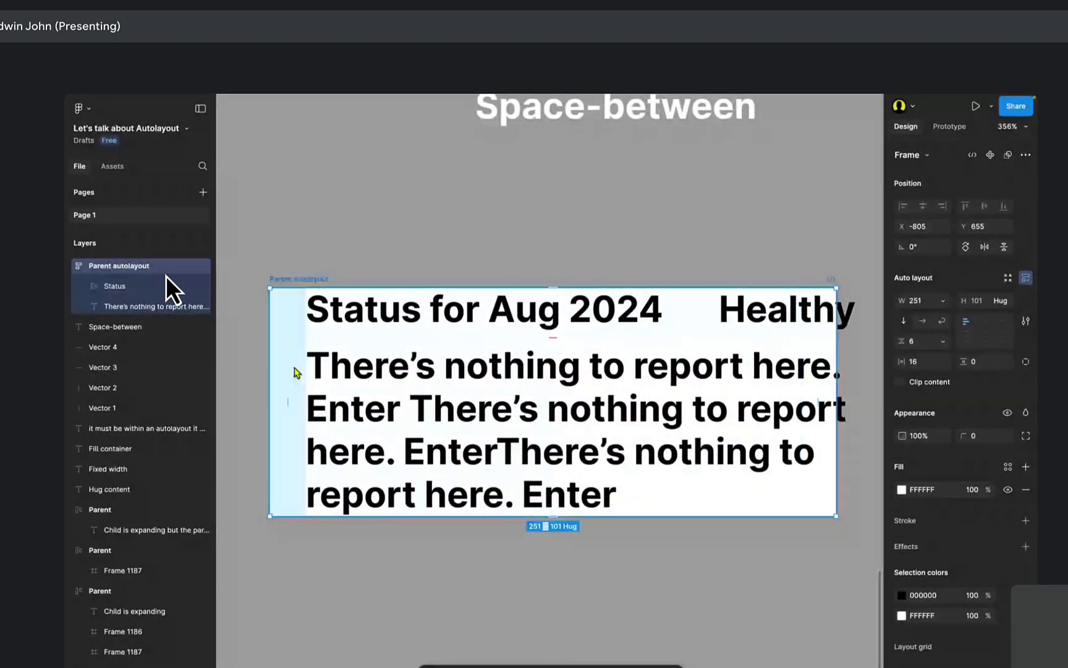
pyautogui.hscroll(1, 404, 411)
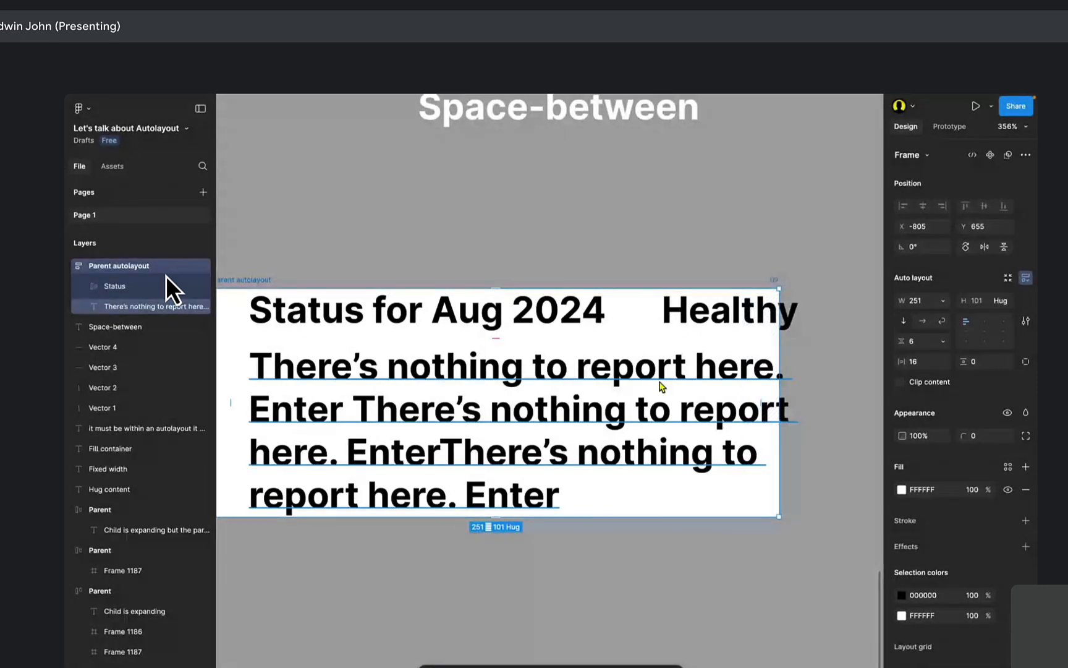
pyautogui.hscroll(-1, 661, 387)
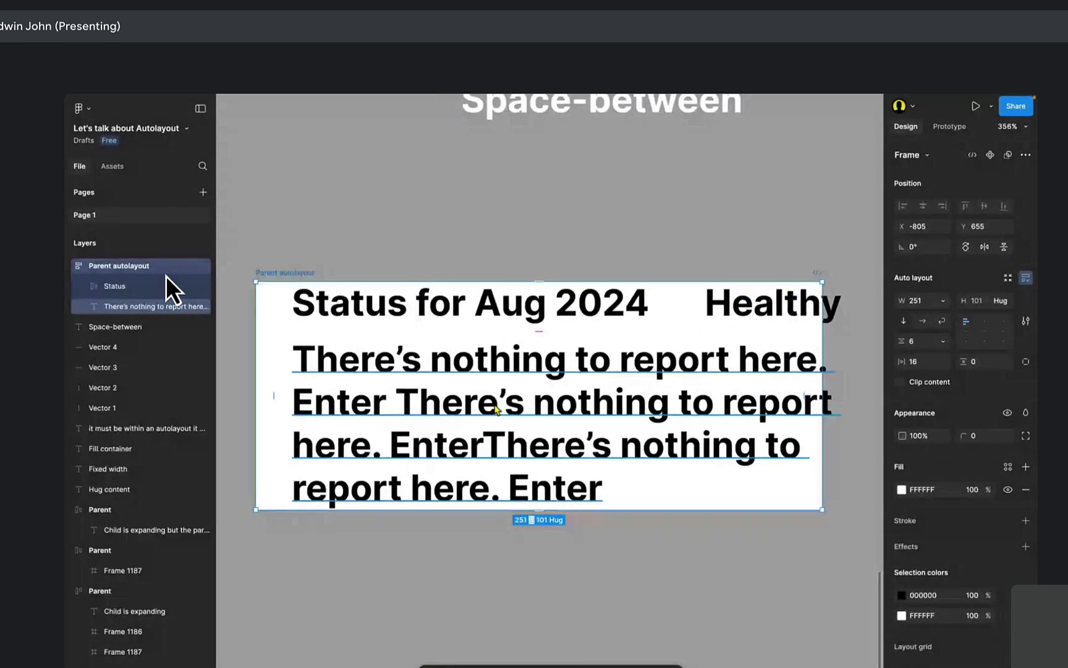
# Change the Parent autolayout frame's width sizing to Hug contents.
pyautogui.click(943, 301)
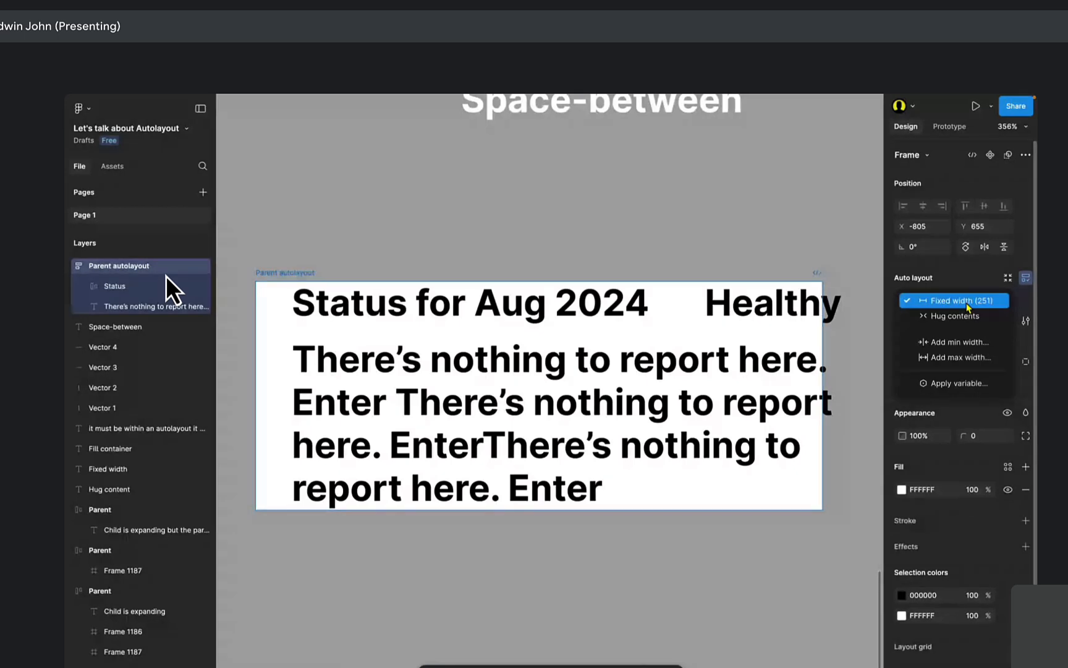
pyautogui.click(964, 302)
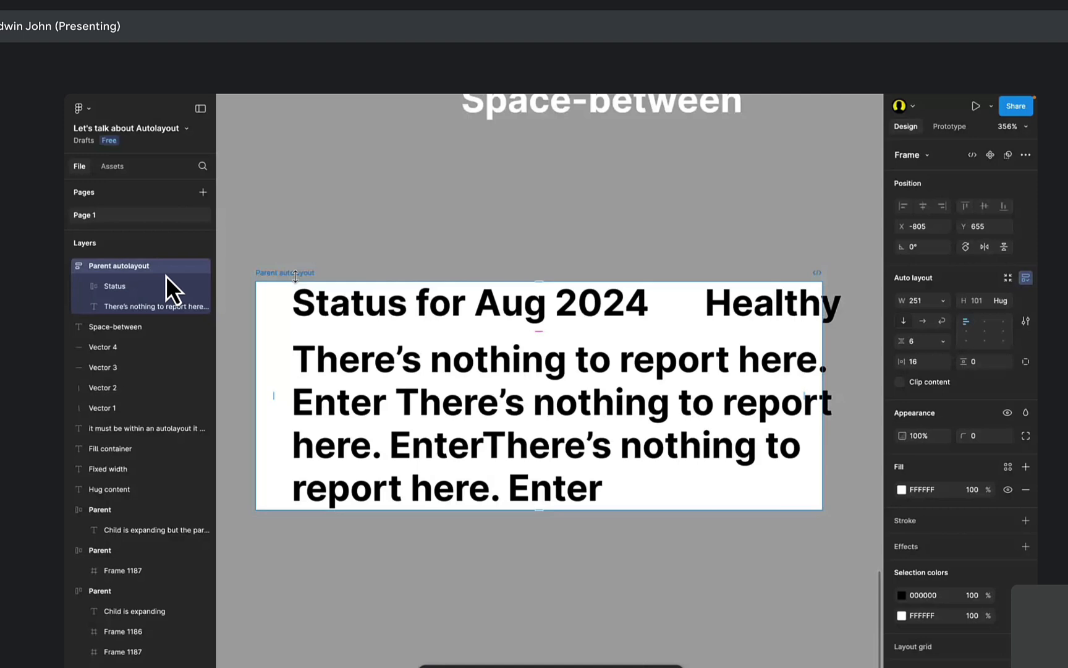
pyautogui.click(942, 300)
pyautogui.click(928, 315)
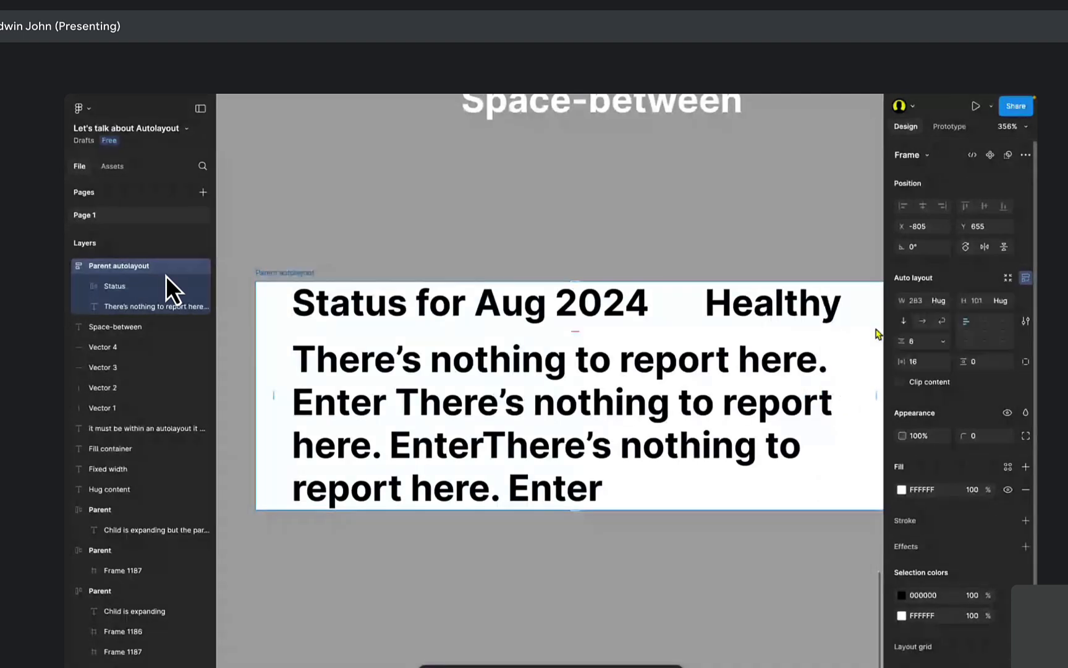
pyautogui.hscroll(3, 878, 334)
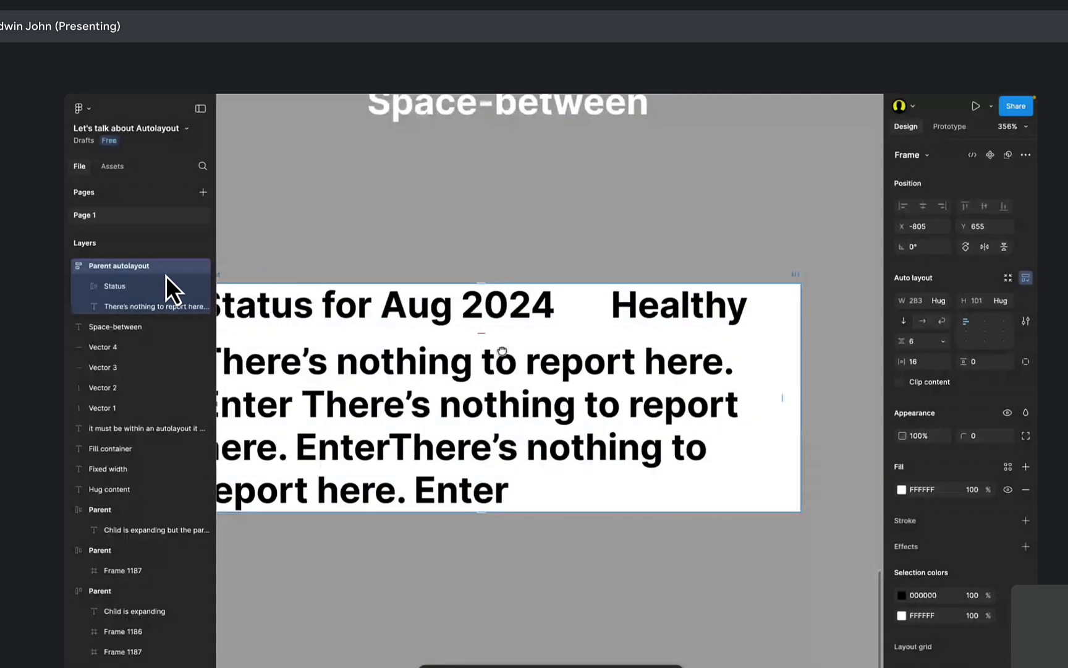
pyautogui.hscroll(-3, 502, 351)
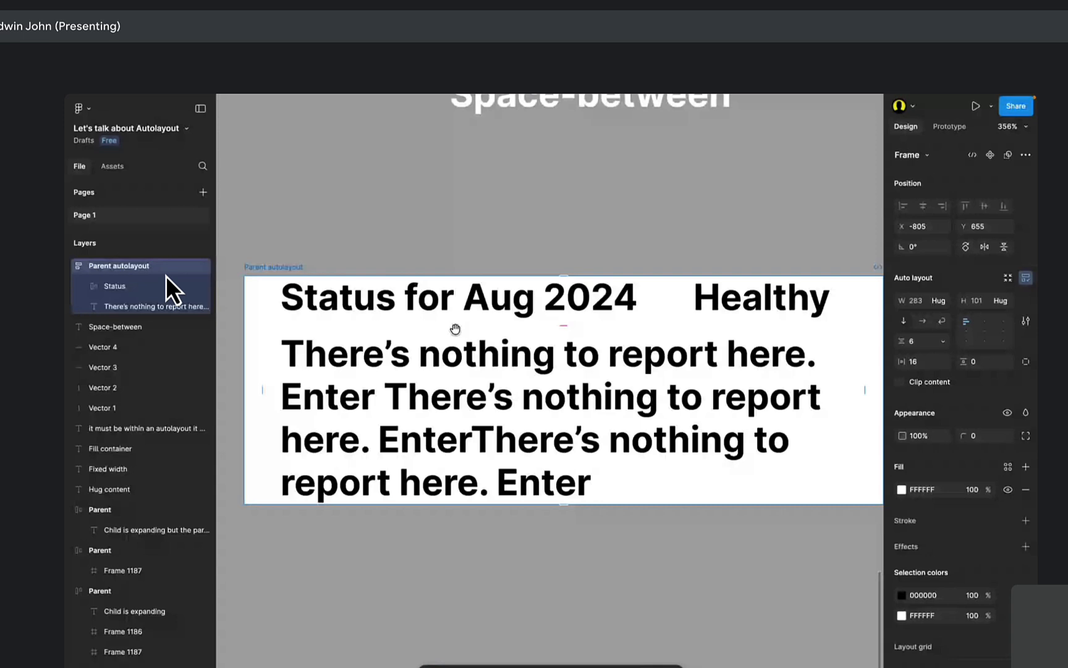
# Set the vertical padding of the Parent autolayout frame to 16.
pyautogui.moveTo(455, 329); pyautogui.dragTo(459, 323)
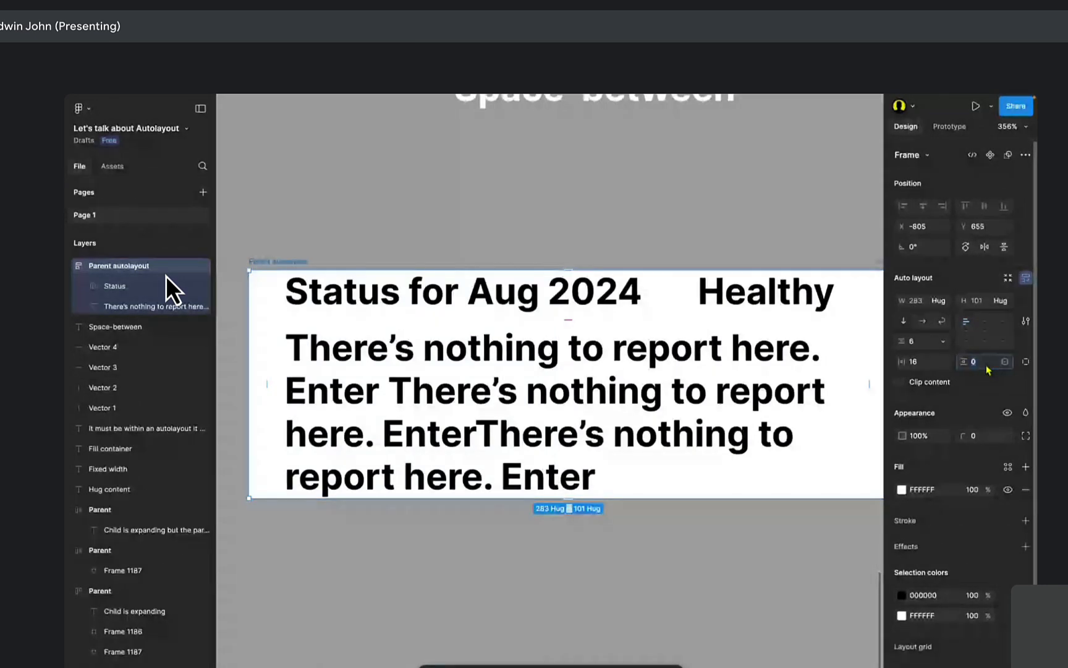
pyautogui.write('16')
pyautogui.press('Return')
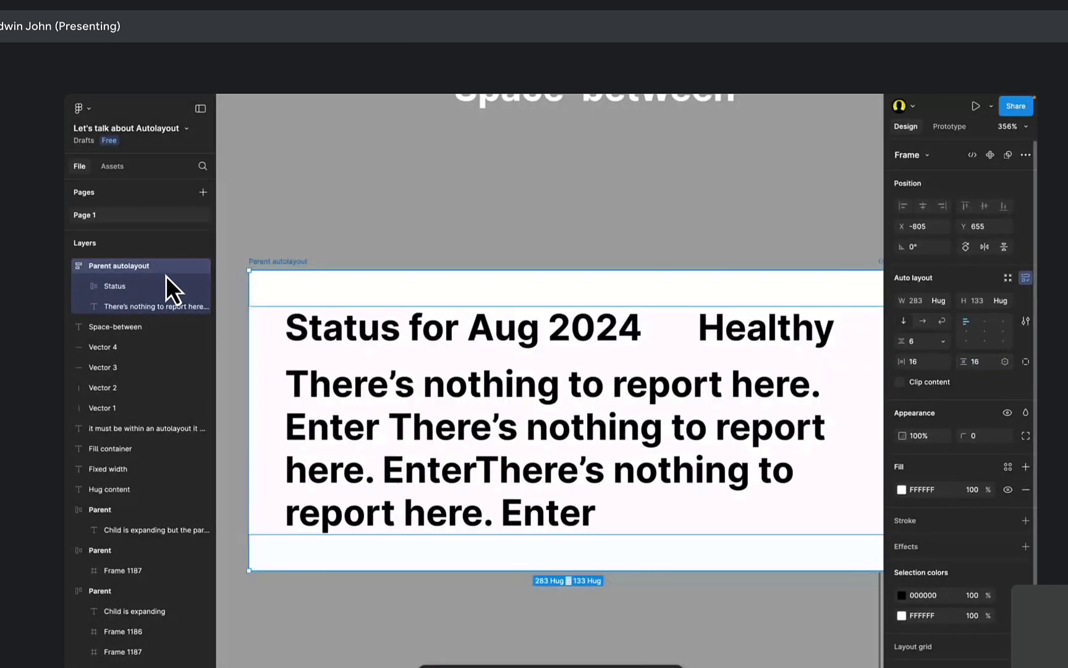
pyautogui.scroll(-5, 694, 348)
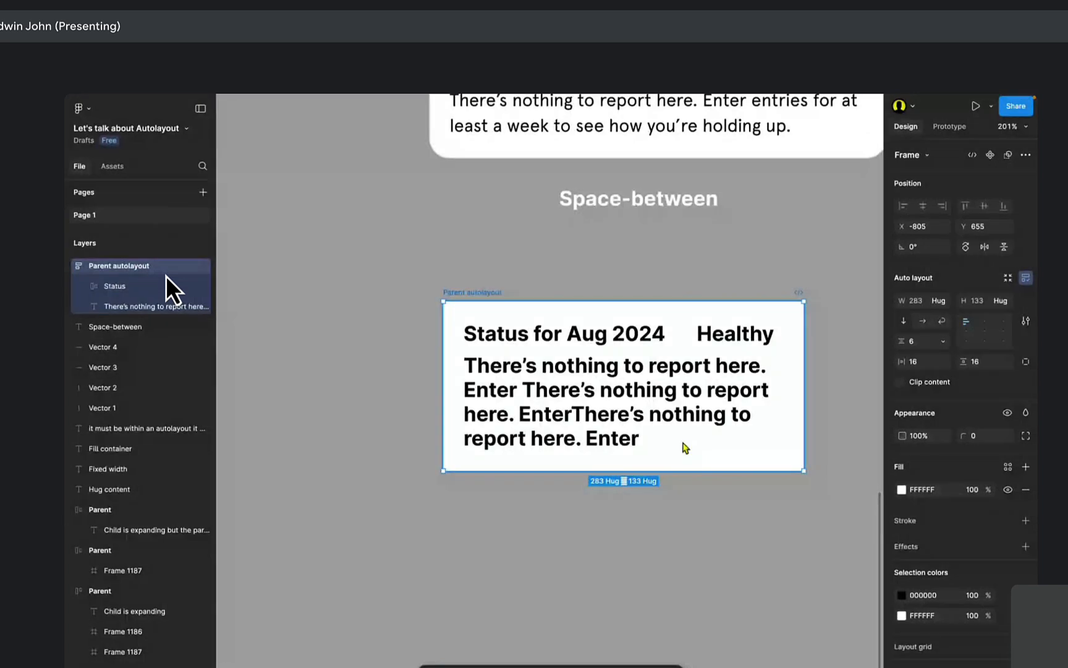
pyautogui.scroll(3, 660, 421)
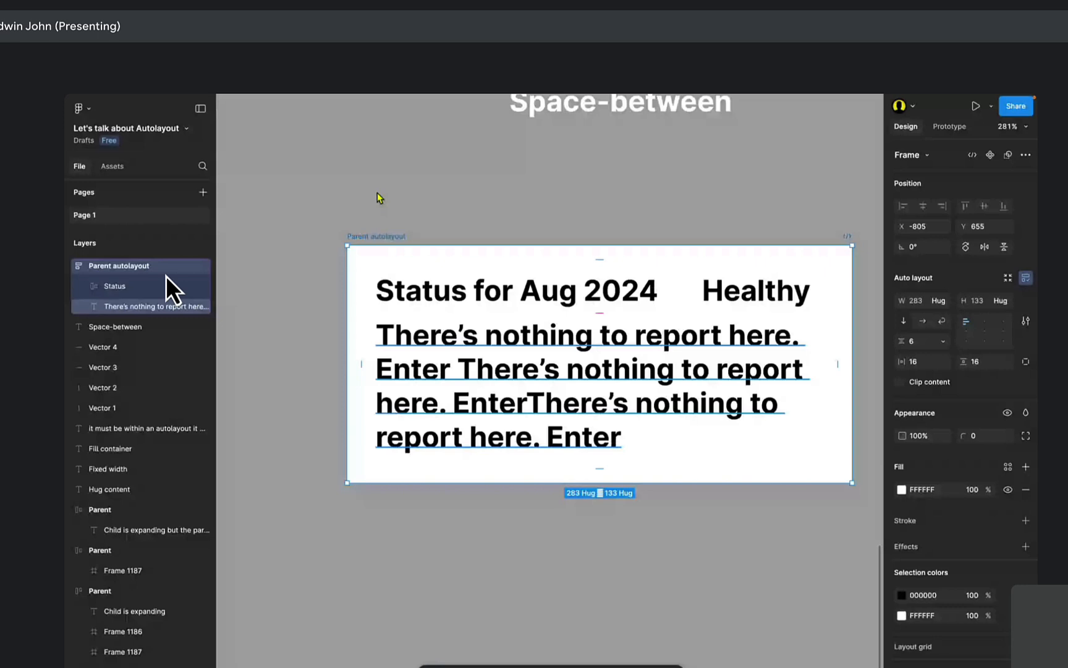
# Widen the finished reference card, Frame 27, to about 457 to demonstrate how its contents spread apart.
pyautogui.click(171, 285)
pyautogui.scroll(5, 520, 346)
pyautogui.press('Escape')
pyautogui.press('Escape')
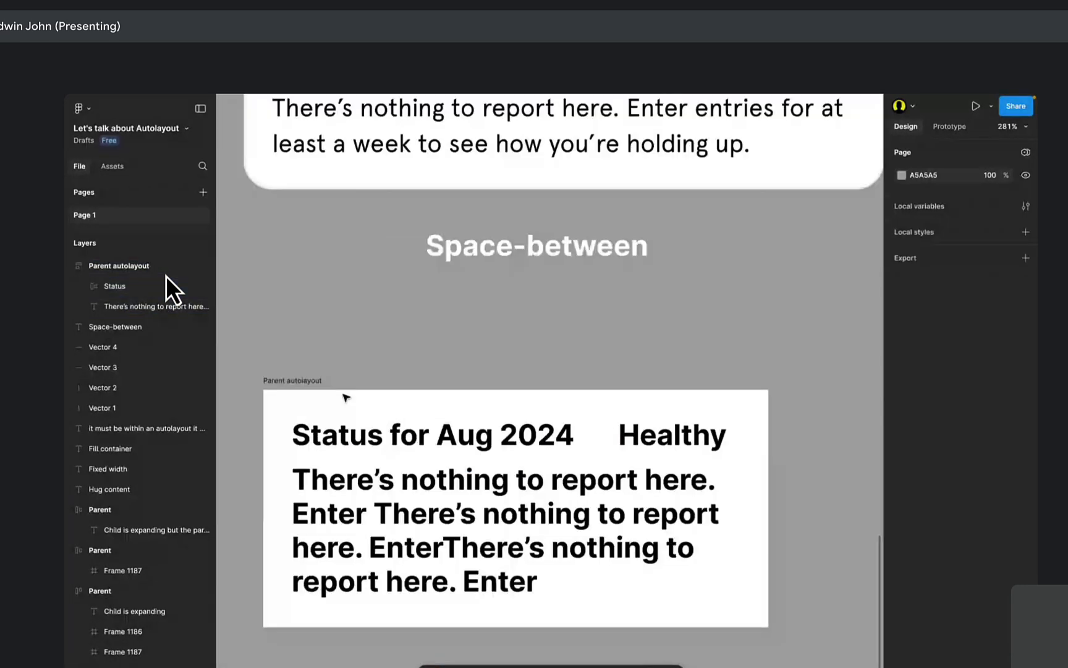
pyautogui.click(171, 286)
pyautogui.scroll(-3, 441, 250)
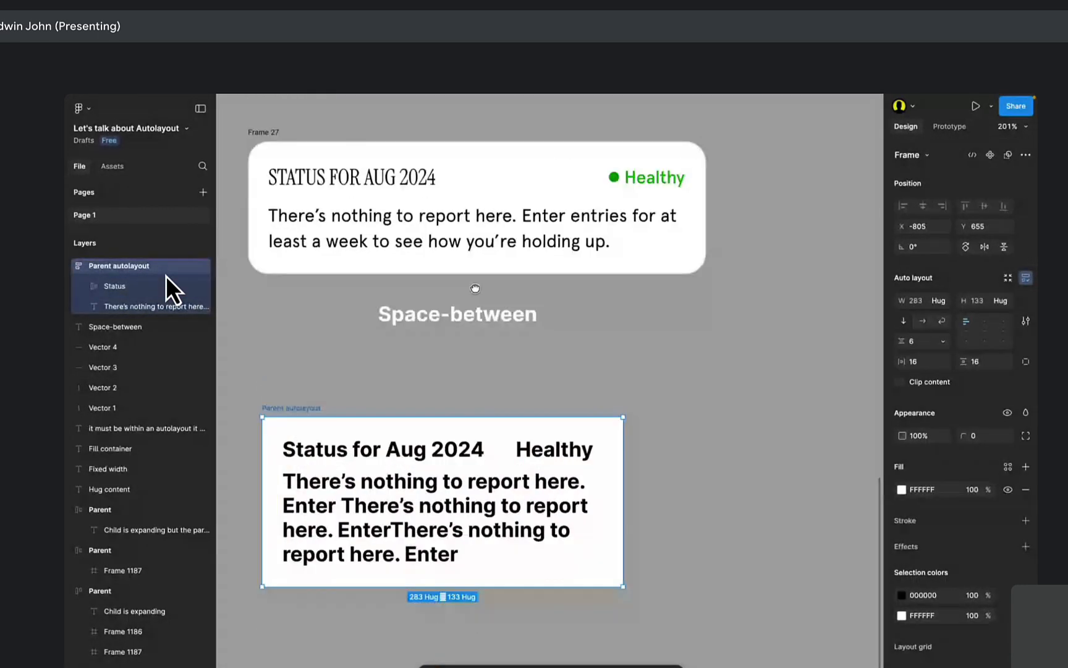
pyautogui.click(441, 250)
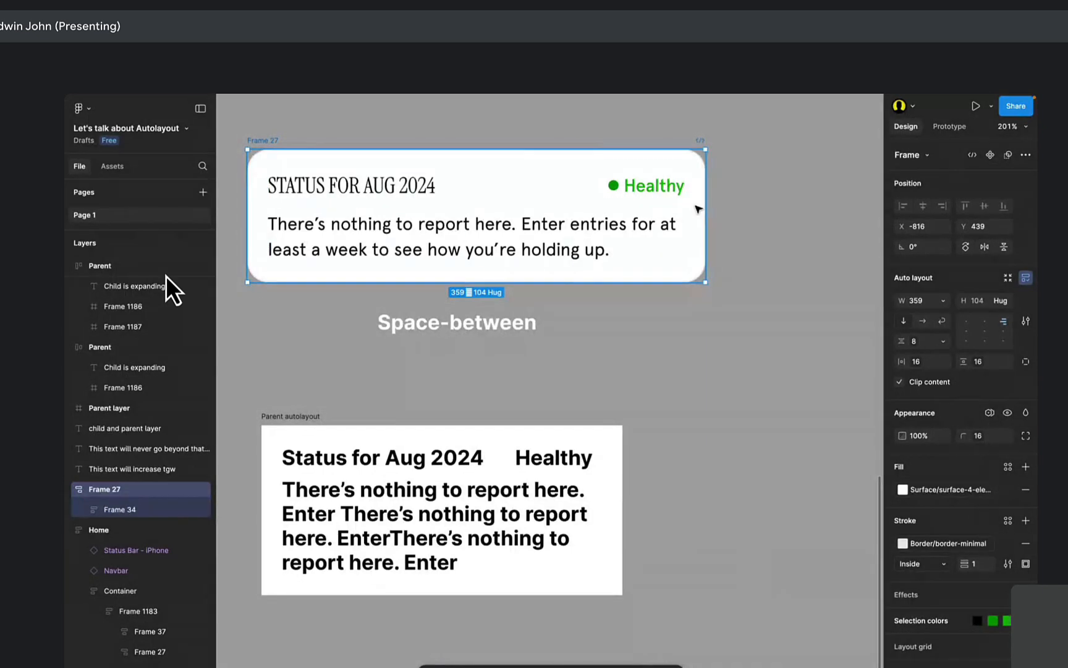
pyautogui.moveTo(706, 210); pyautogui.dragTo(831, 209)
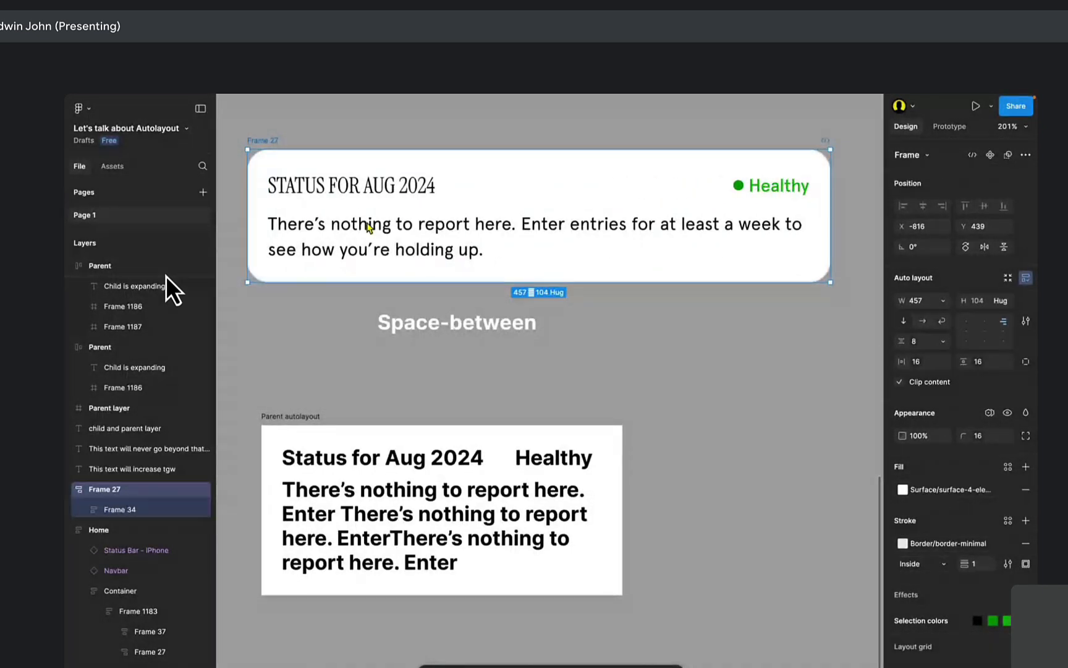
# Check the sizing of the reference card's paragraph and header row, and narrow Frame 27 to about 299 wide.
pyautogui.doubleClick(401, 230)
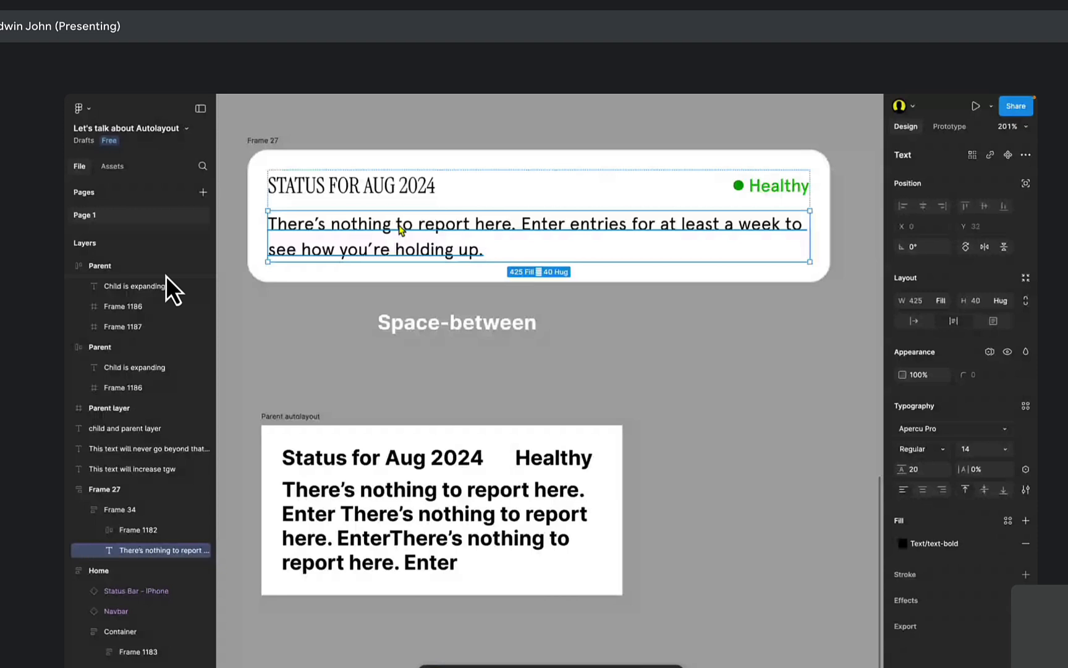
pyautogui.click(315, 186)
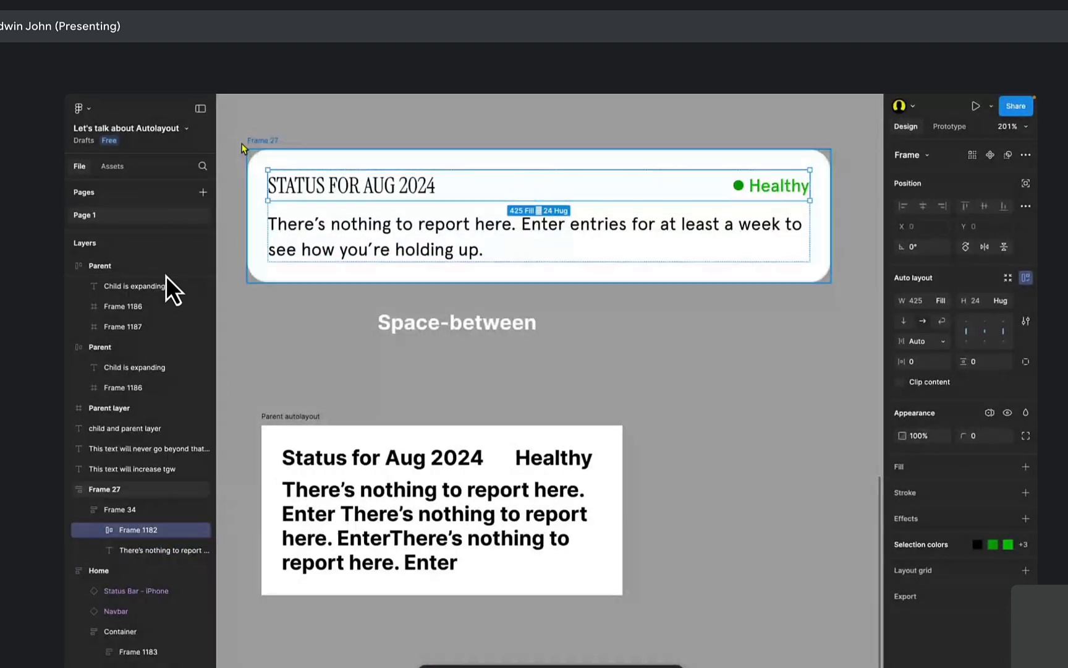
pyautogui.click(263, 141)
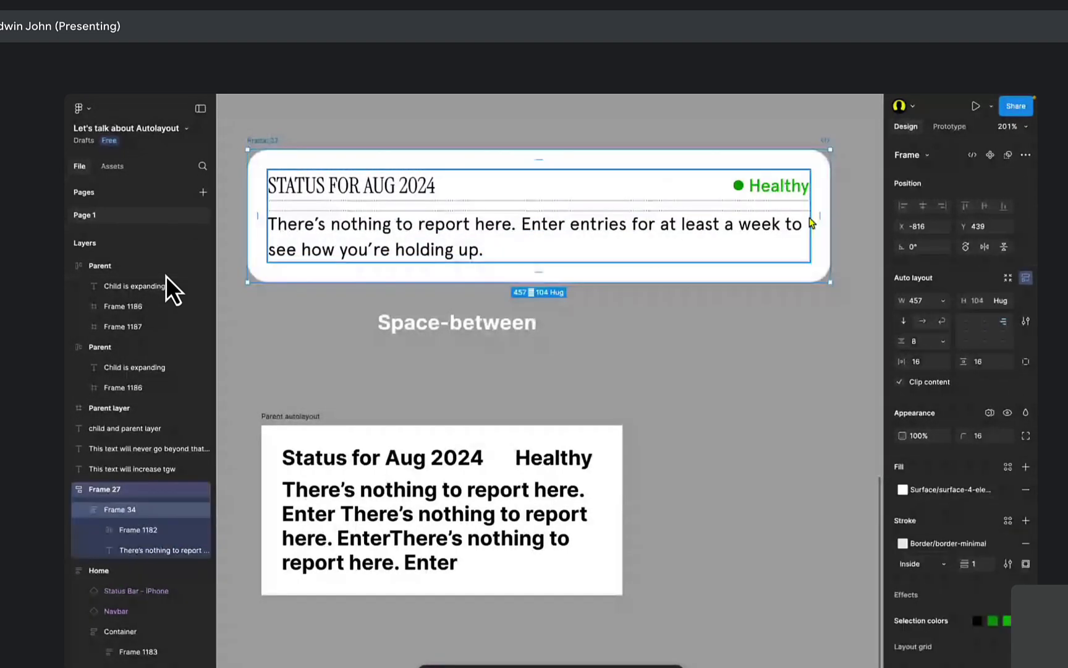
pyautogui.moveTo(830, 220)
pyautogui.mouseDown()
pyautogui.moveTo(615, 204)
pyautogui.moveTo(635, 205)
pyautogui.mouseUp()
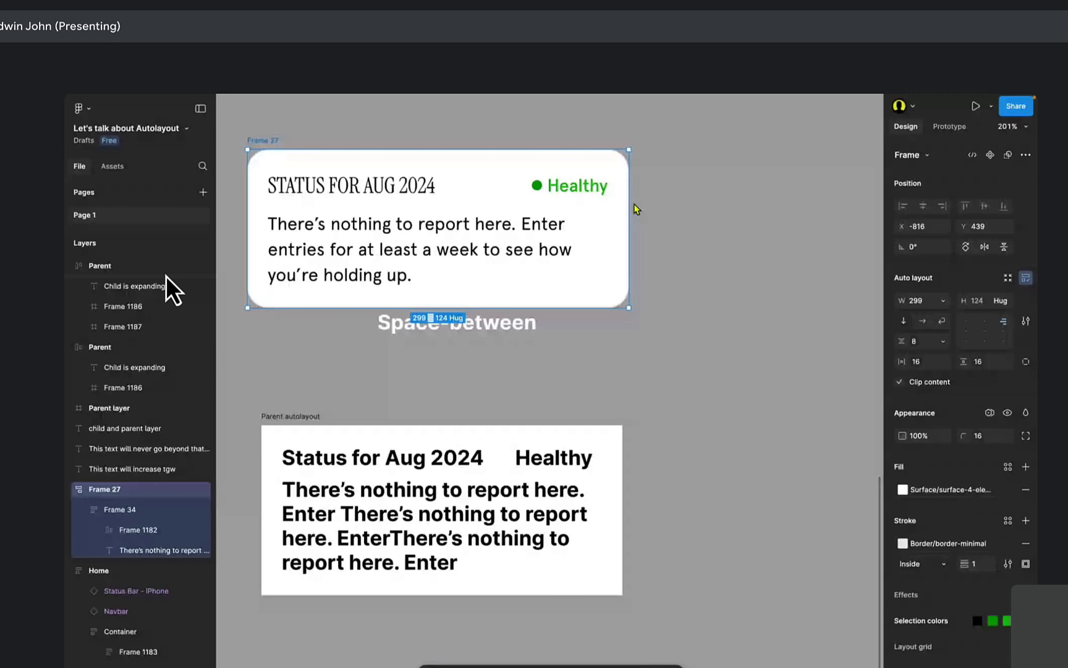
# Close the floating meeting window that covers the design properties.
pyautogui.press('super+Tab')
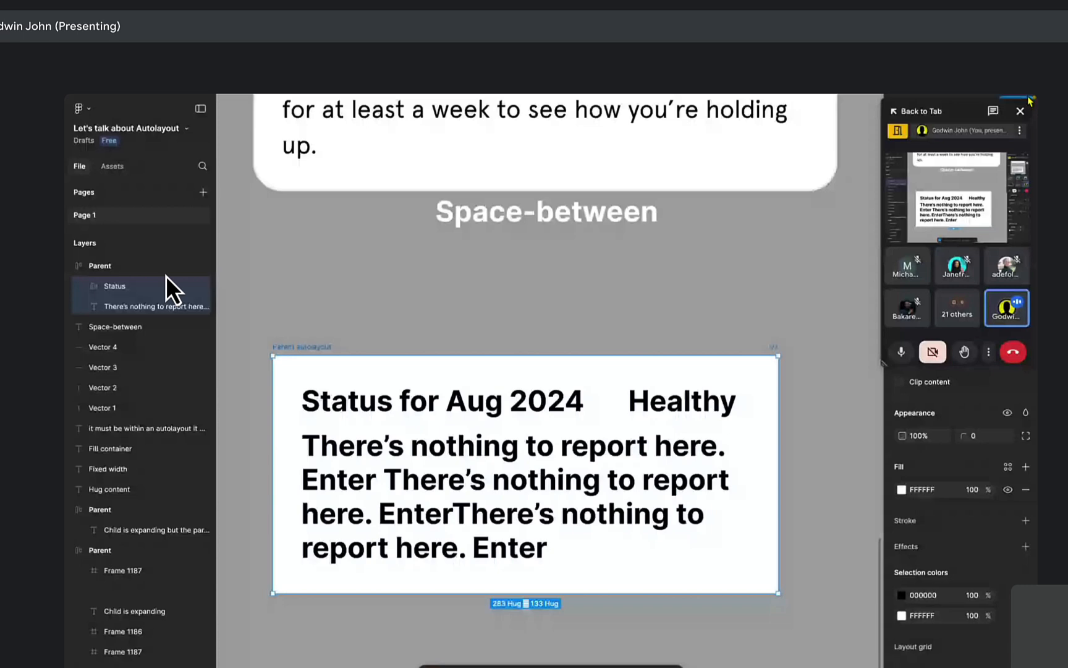
pyautogui.click(1020, 115)
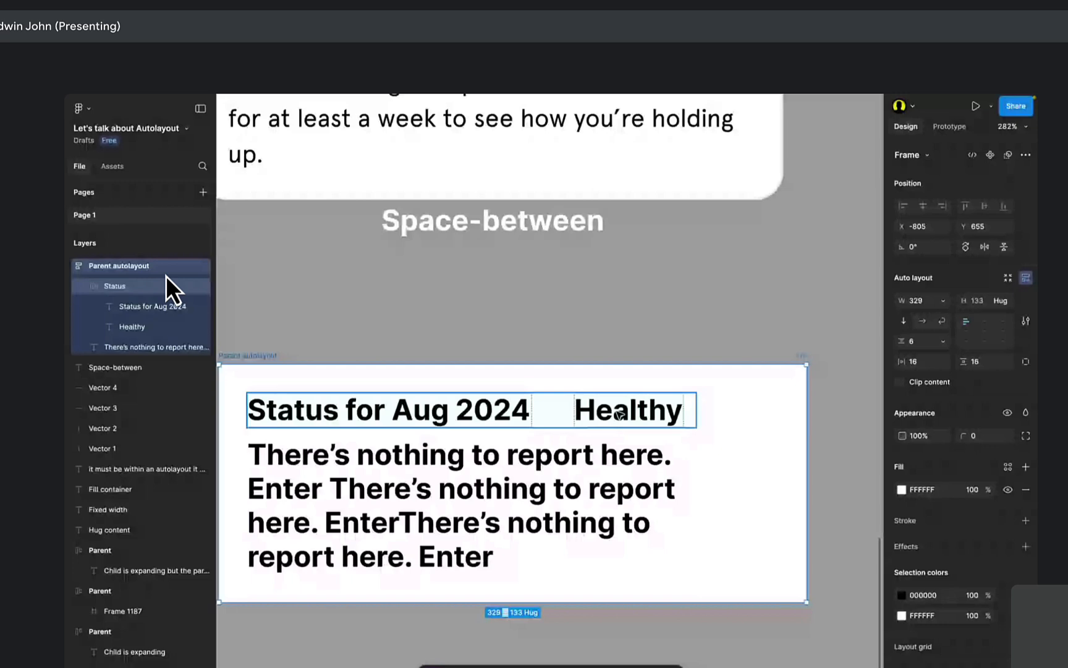
# Check the layout settings of the Status row and its Healthy and Status for Aug 2024 texts.
pyautogui.click(167, 286)
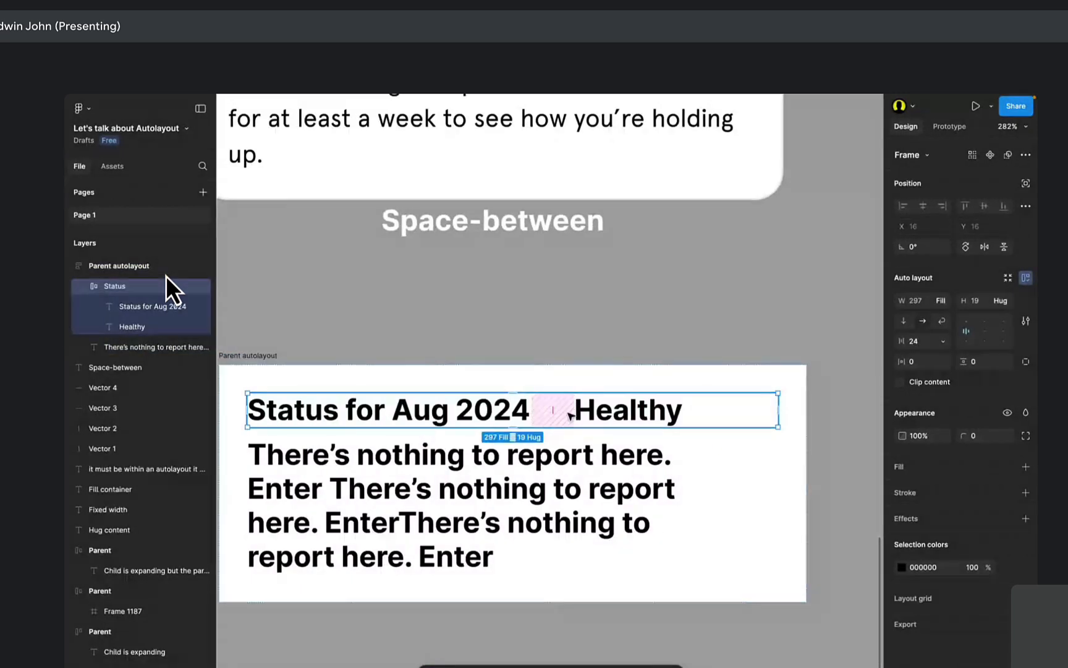
pyautogui.doubleClick(588, 412)
pyautogui.click(495, 411)
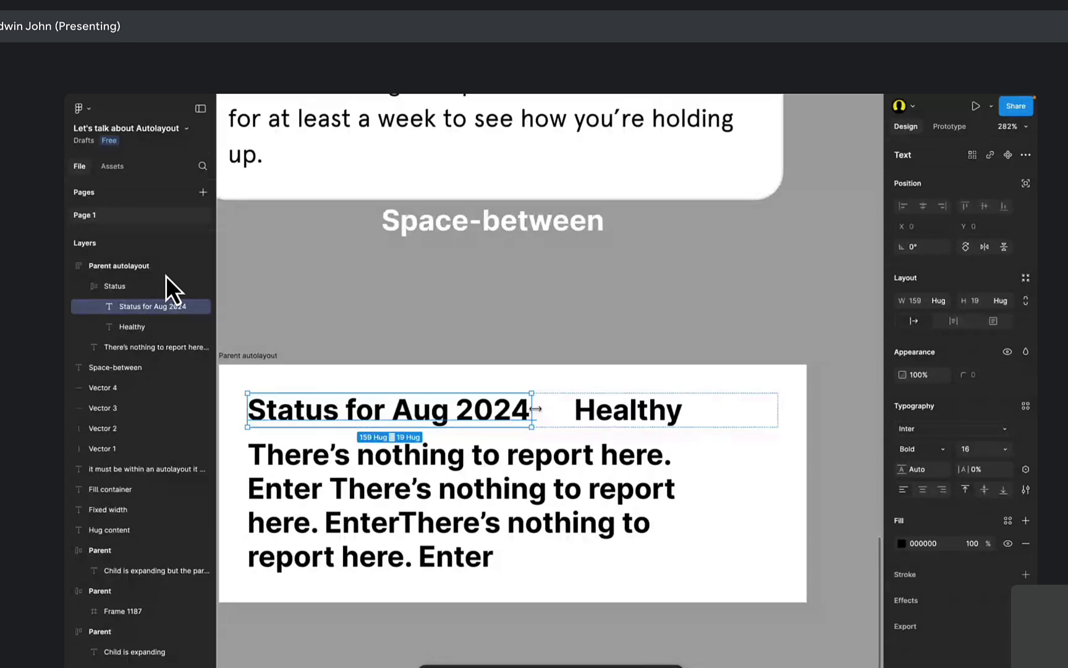
# Move the Space-between heading straight down to Y 586, between the two cards.
pyautogui.click(562, 294)
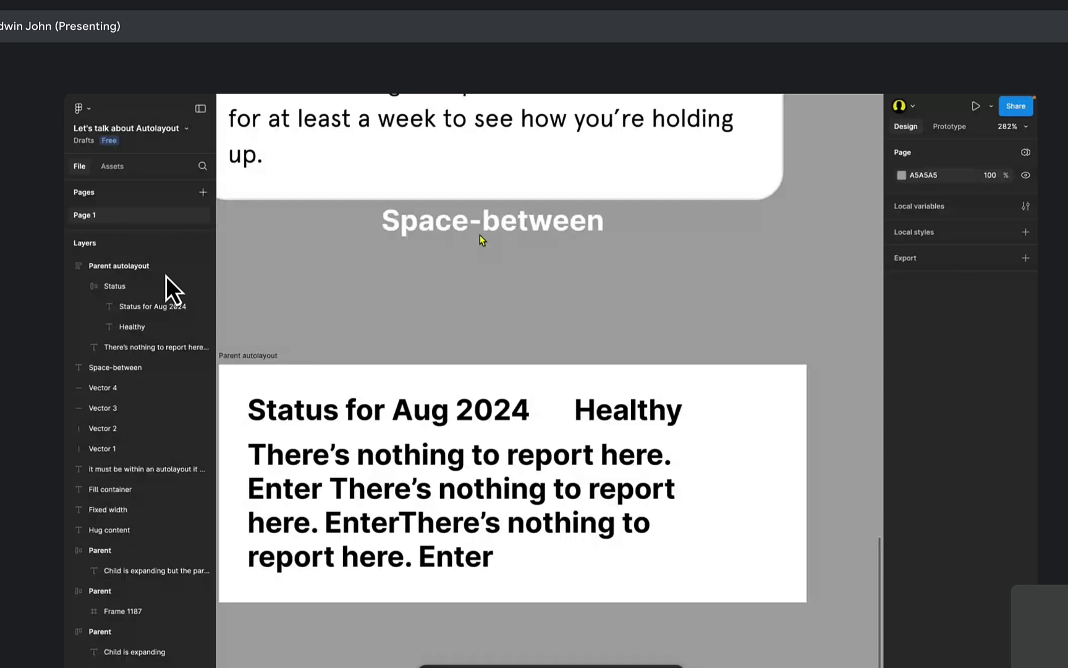
pyautogui.moveTo(468, 227); pyautogui.dragTo(469, 263)
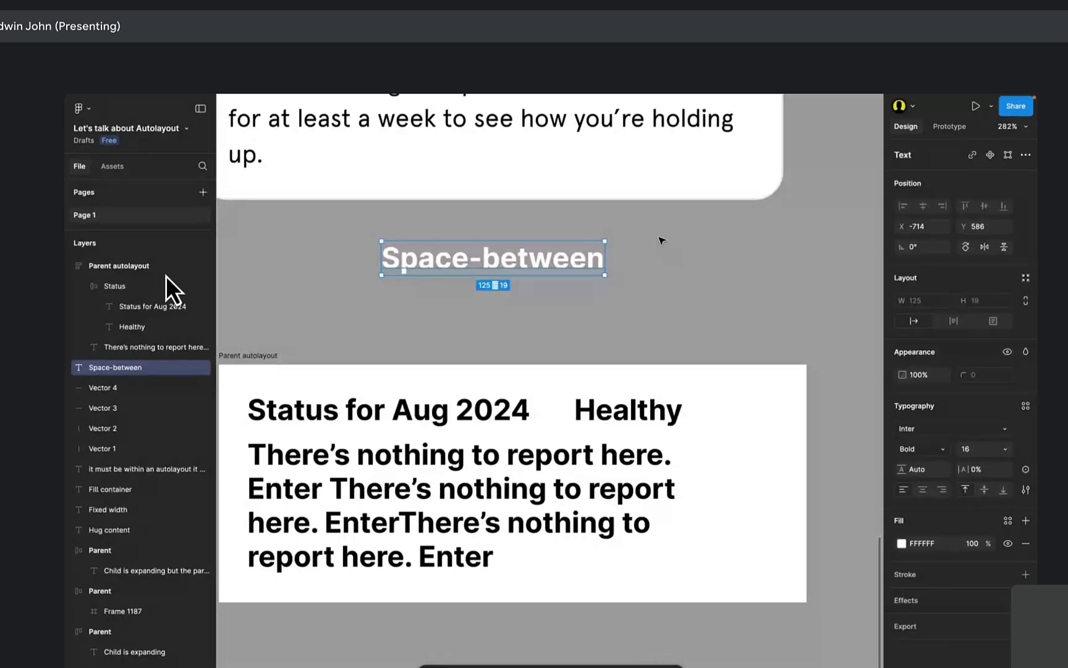
# Try setting the width of the Status for Aug 2024 text to Fill container.
pyautogui.click(480, 411)
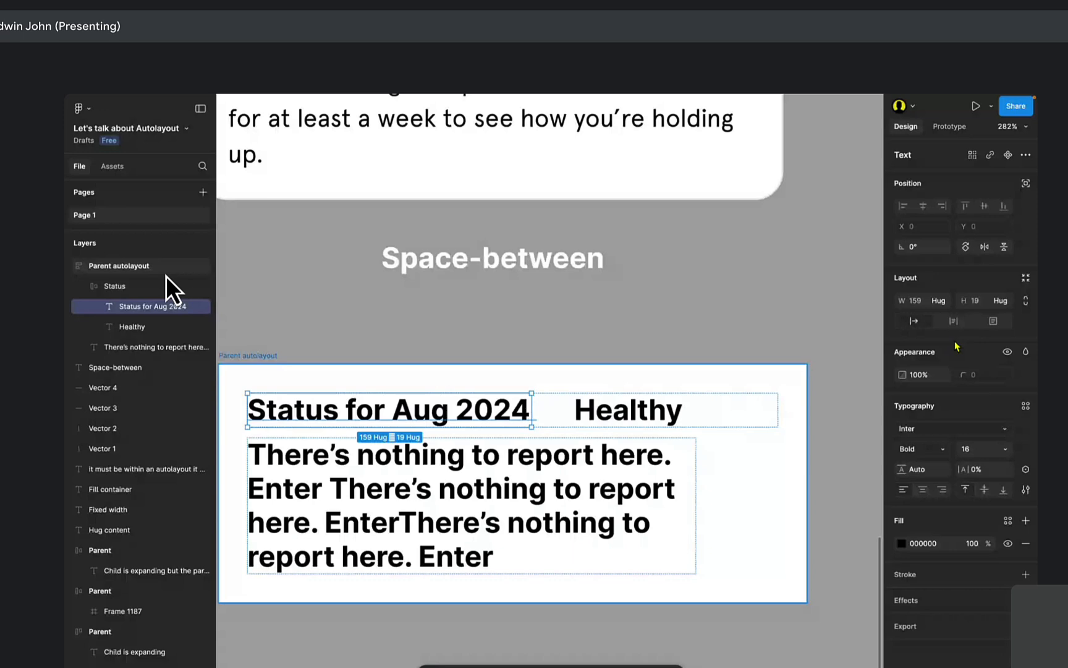
pyautogui.click(944, 303)
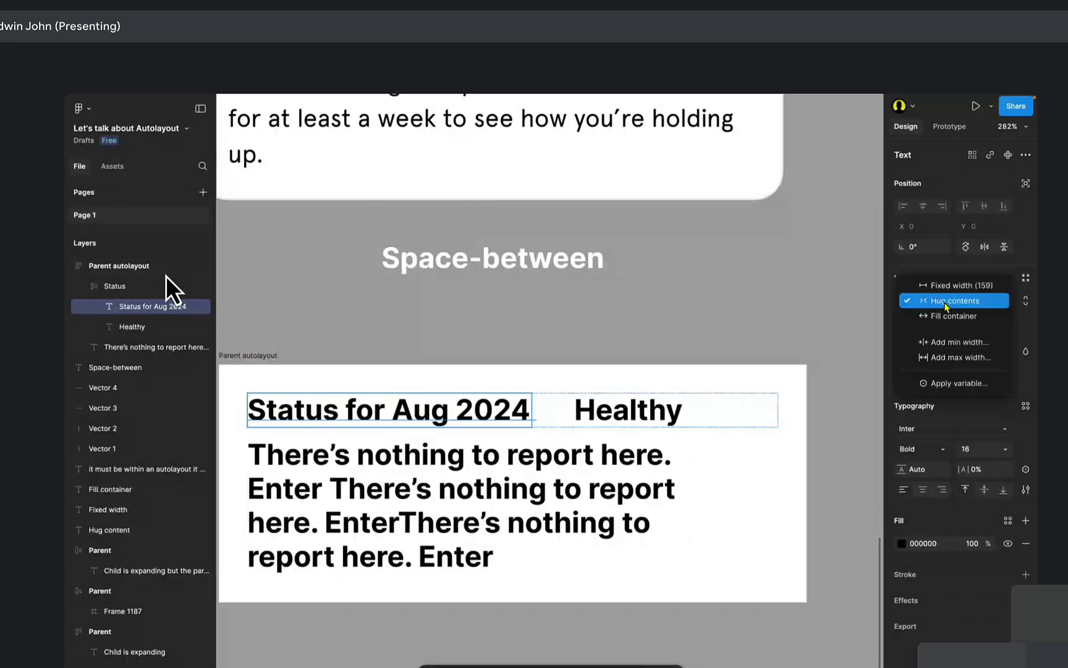
pyautogui.click(954, 316)
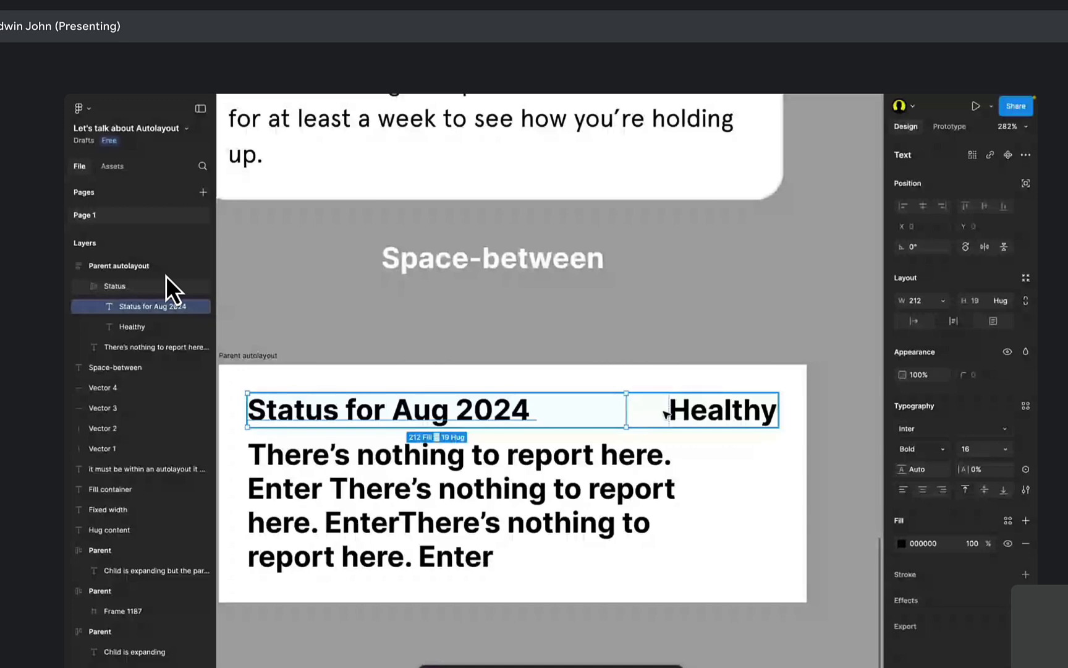
# Set the width of the Healthy text in the Status row to Fill container.
pyautogui.click(698, 413)
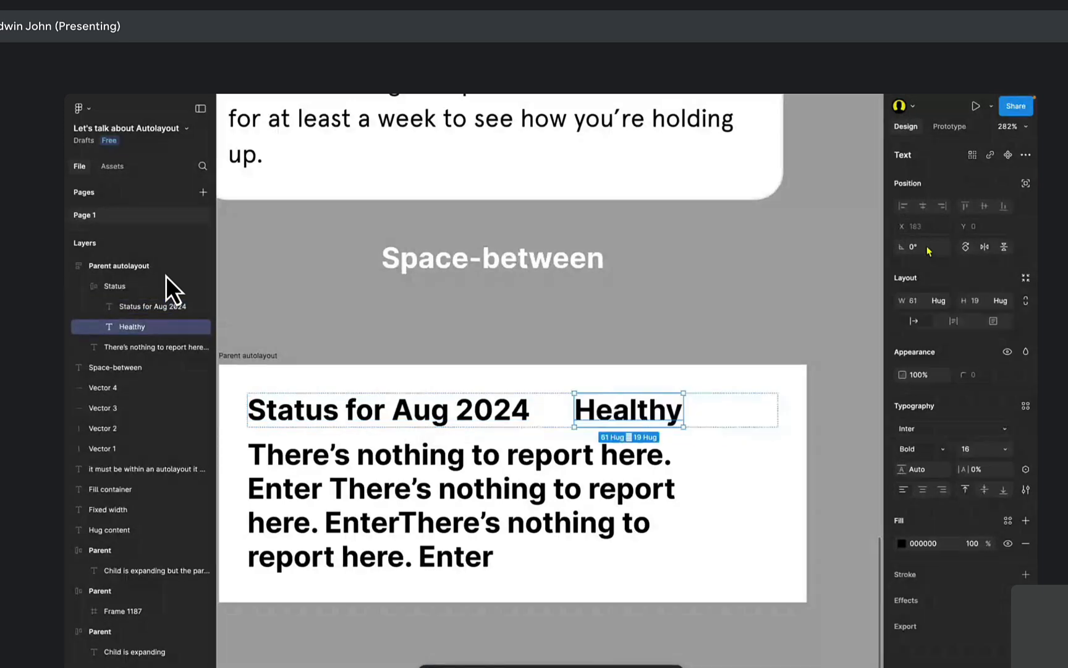
pyautogui.click(943, 301)
pyautogui.click(944, 316)
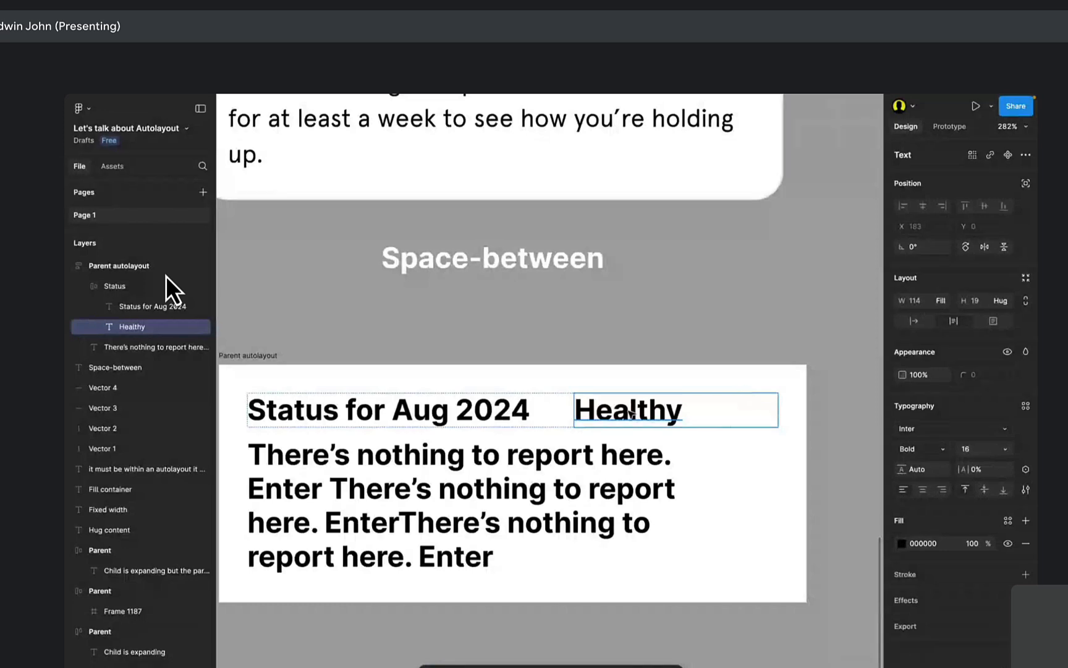
# Align the Healthy text in the Status row to the right within its fill-width text box.
pyautogui.click(564, 295)
pyautogui.click(590, 418)
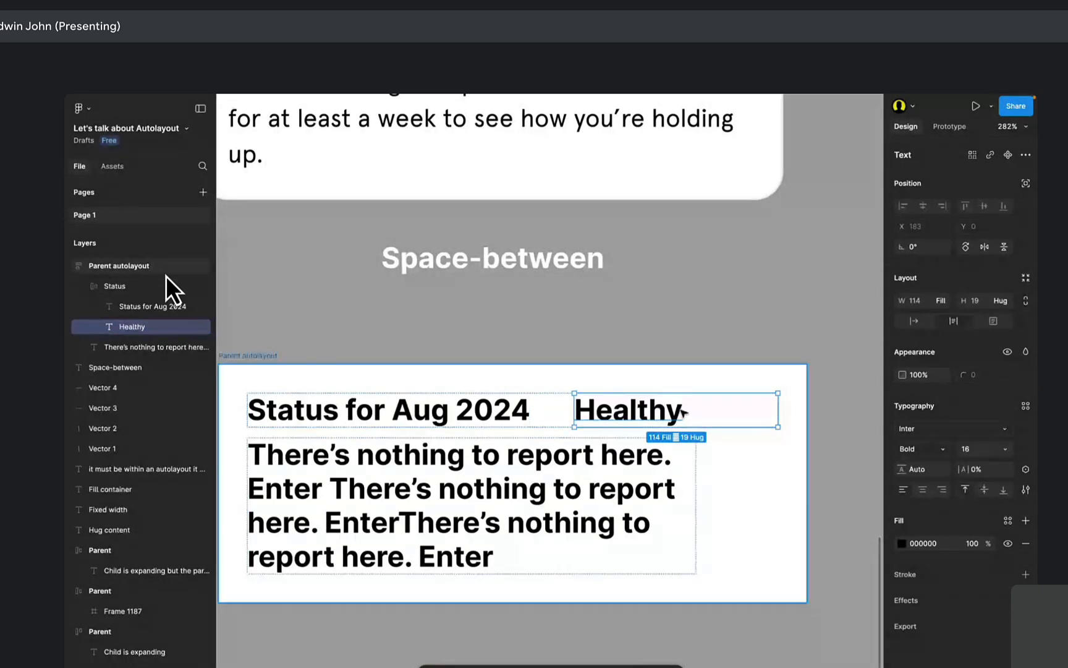
pyautogui.scroll(3, 694, 403)
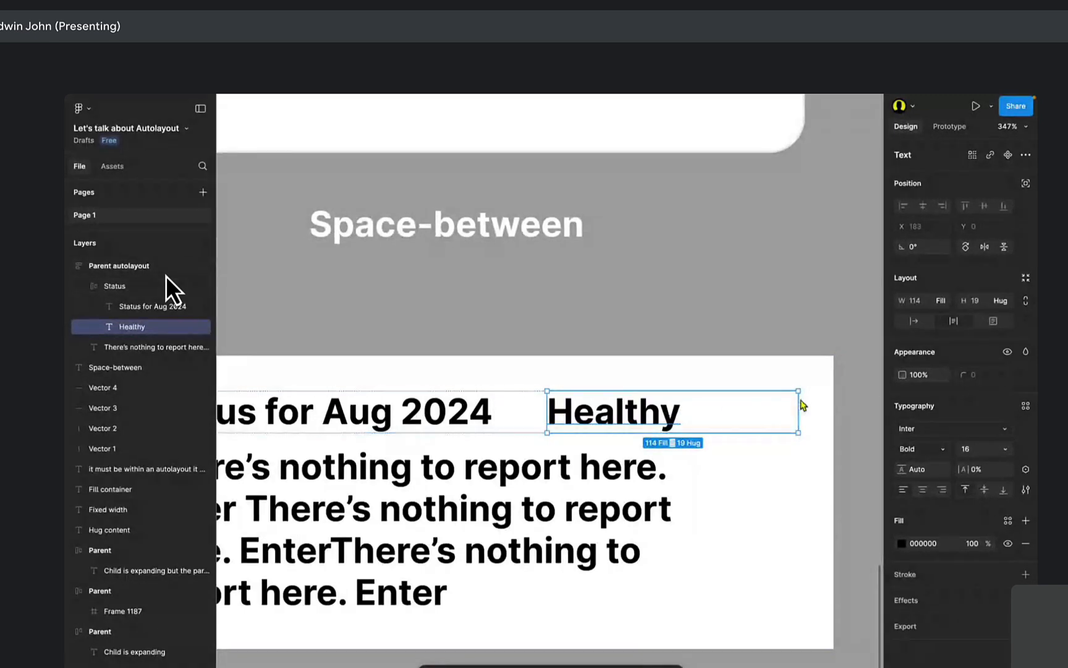
pyautogui.doubleClick(674, 413)
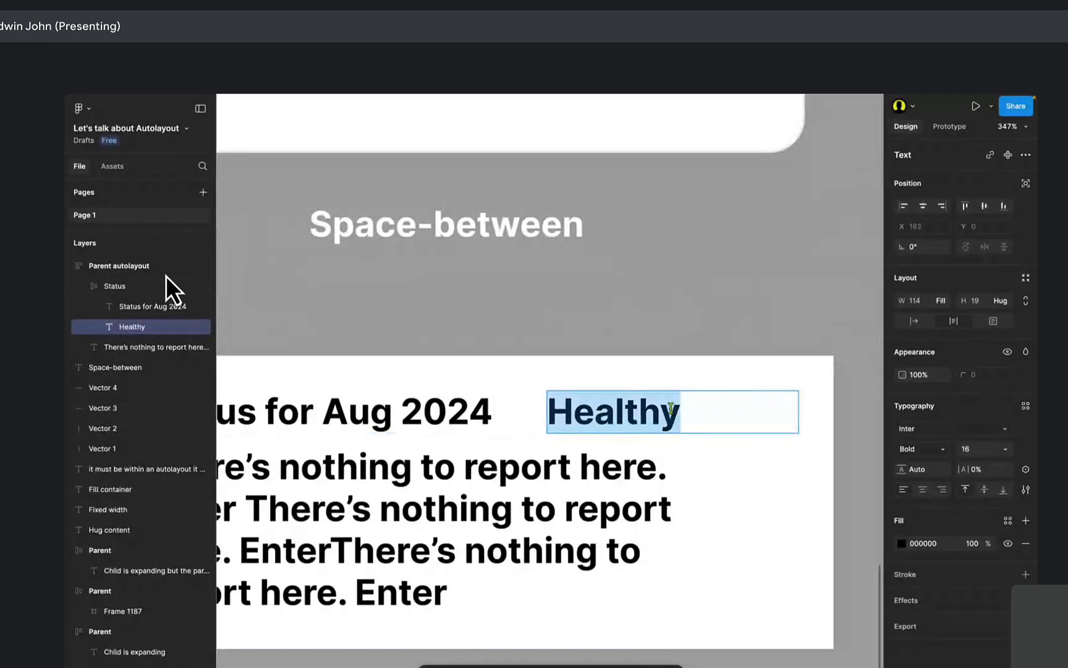
pyautogui.press('Escape')
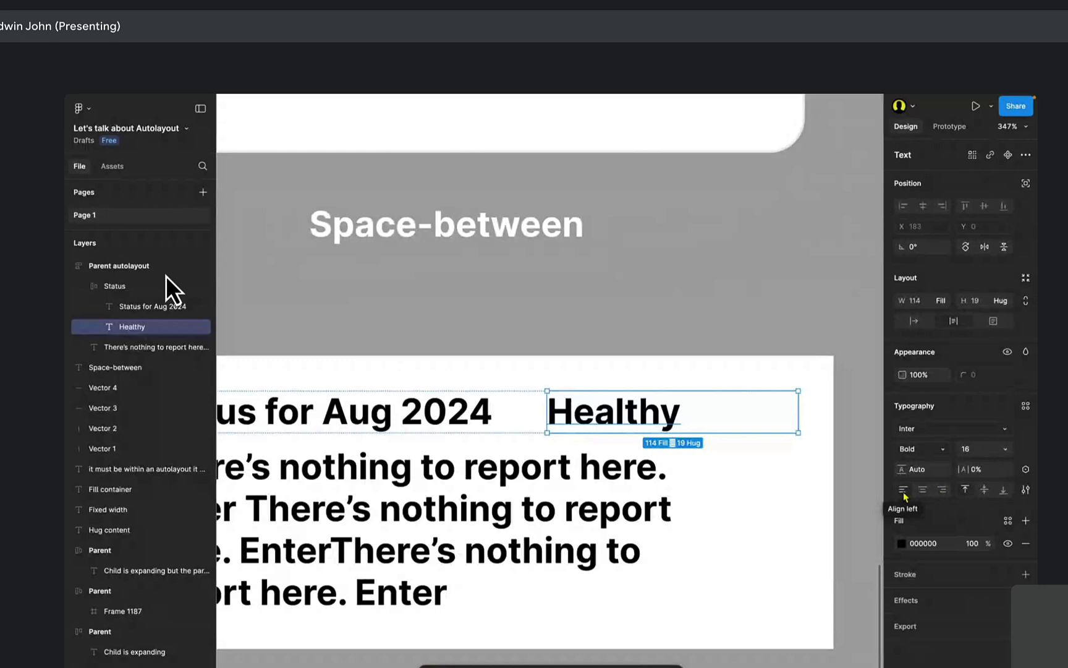
pyautogui.click(941, 492)
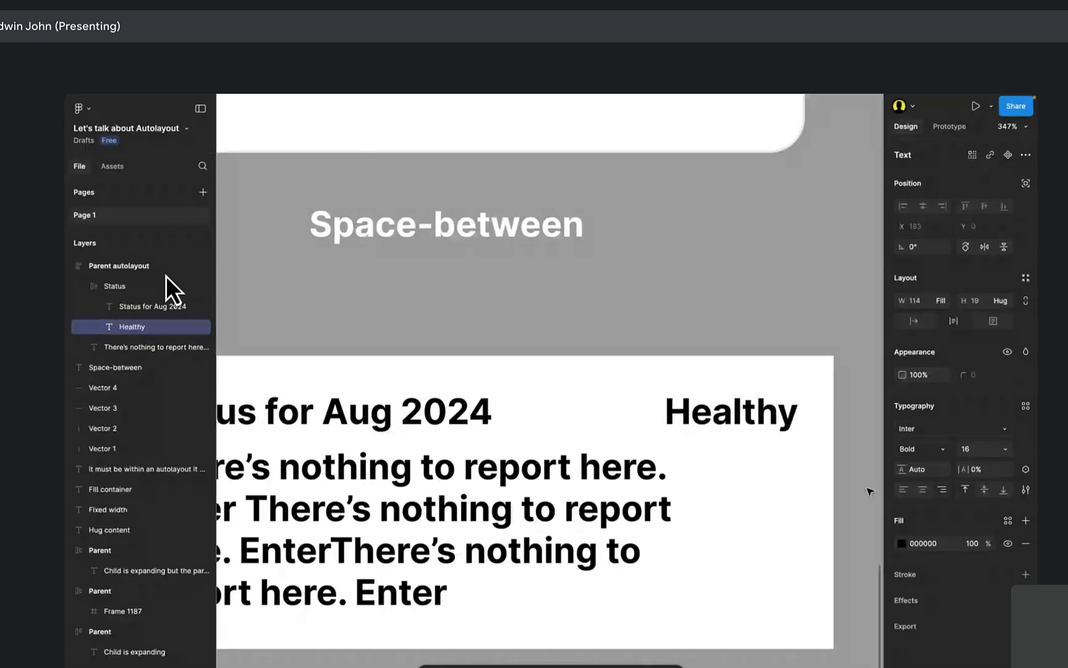
# Replace the Healthy text in the Status row with "Is it good".
pyautogui.doubleClick(711, 423)
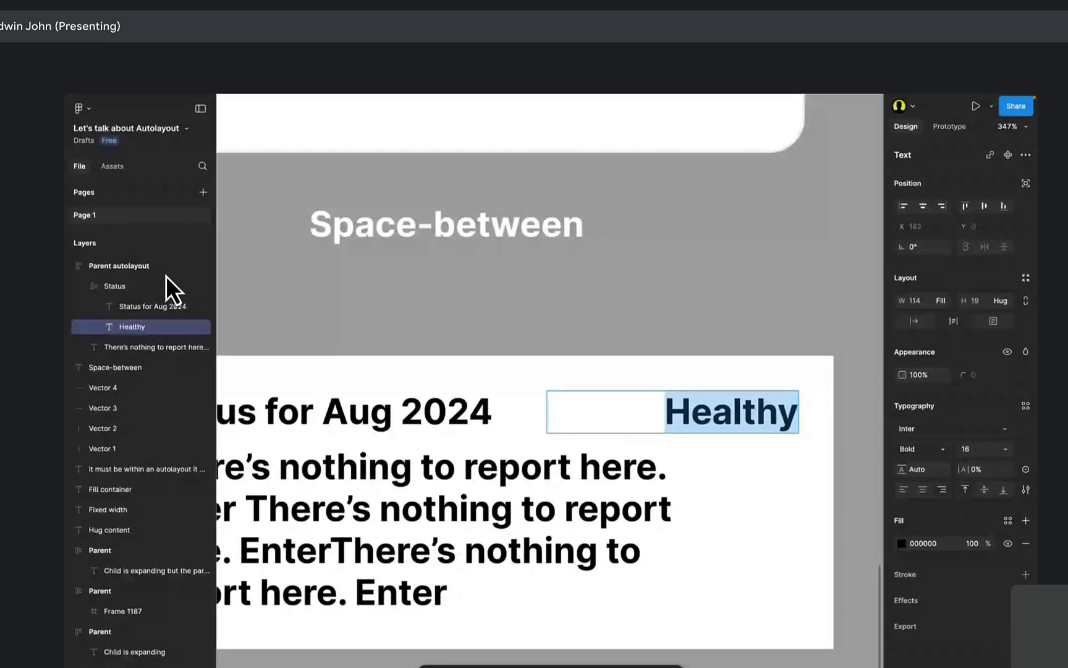
pyautogui.write('Is i')
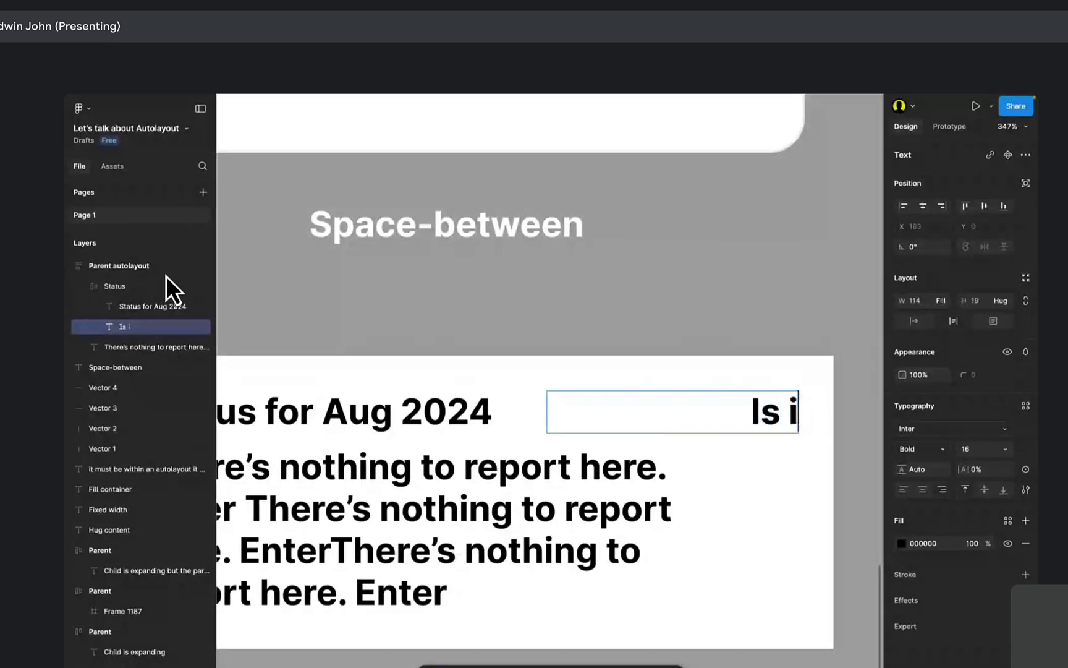
pyautogui.write('t ')
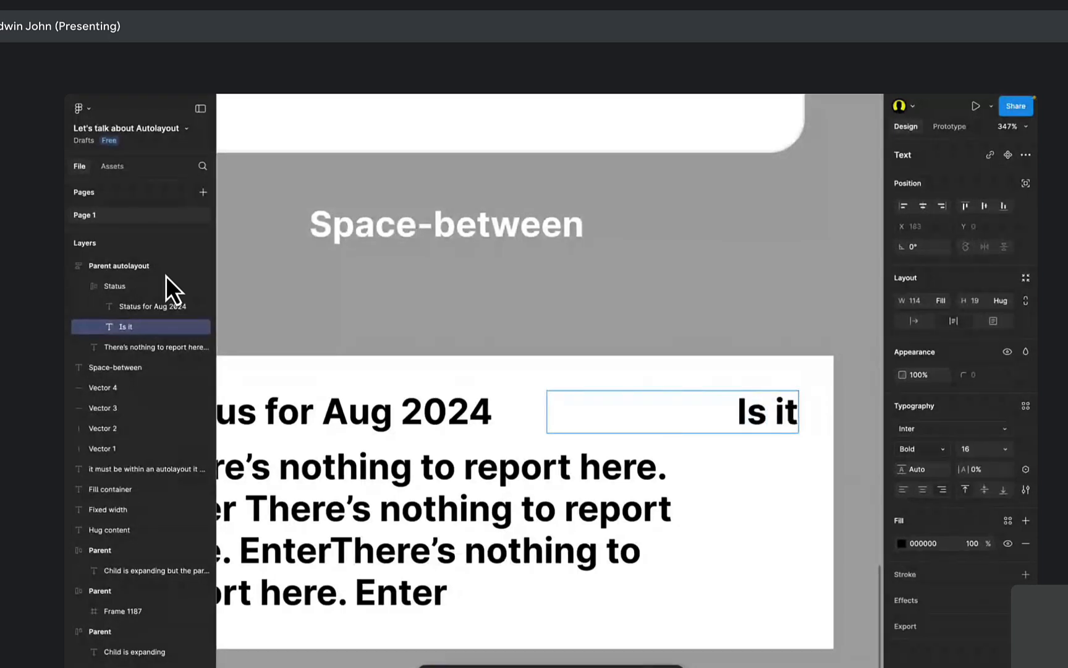
pyautogui.write('goo')
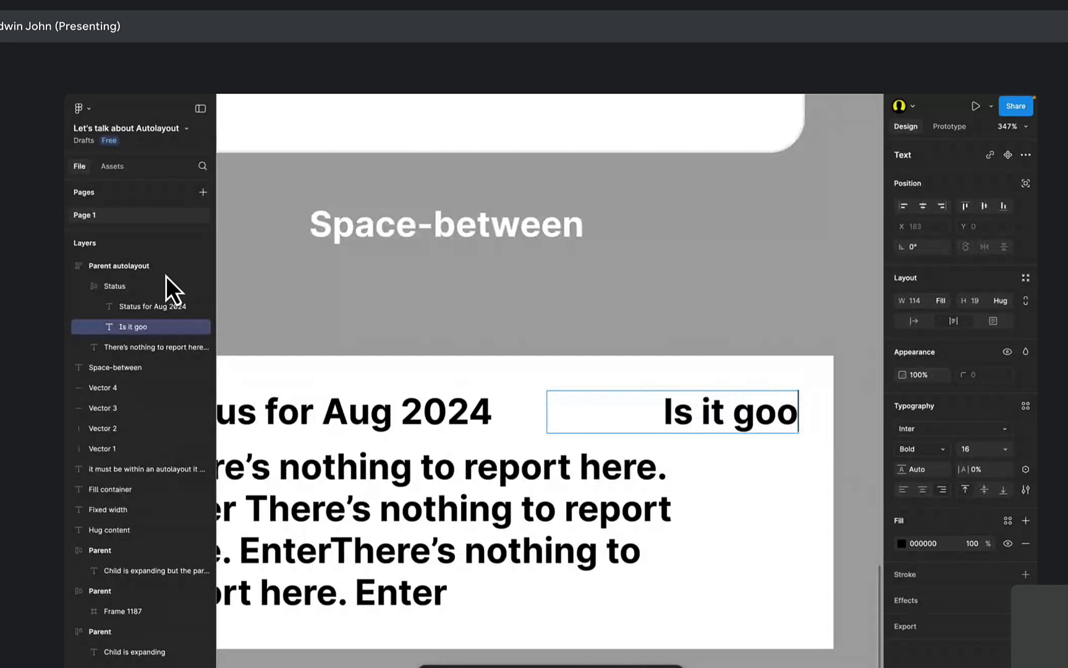
pyautogui.write('d')
pyautogui.press('Escape')
# Try centre and right text alignment on a copy of Is it good above the card, widened to 129, and delete the copy.
pyautogui.moveTo(689, 400); pyautogui.dragTo(734, 288)
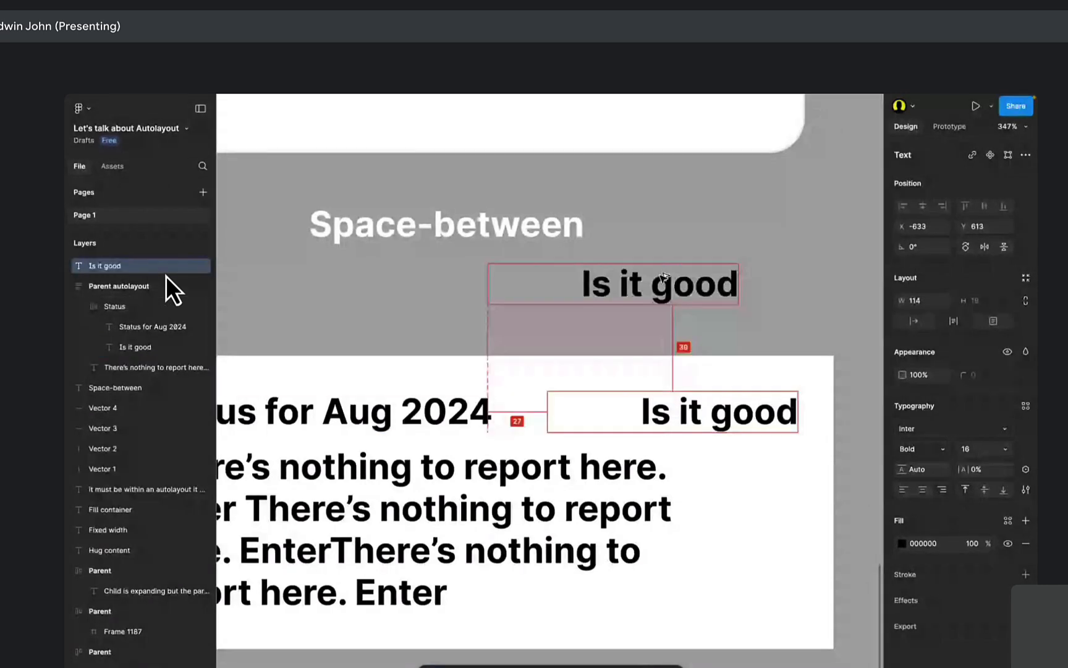
pyautogui.doubleClick(733, 294)
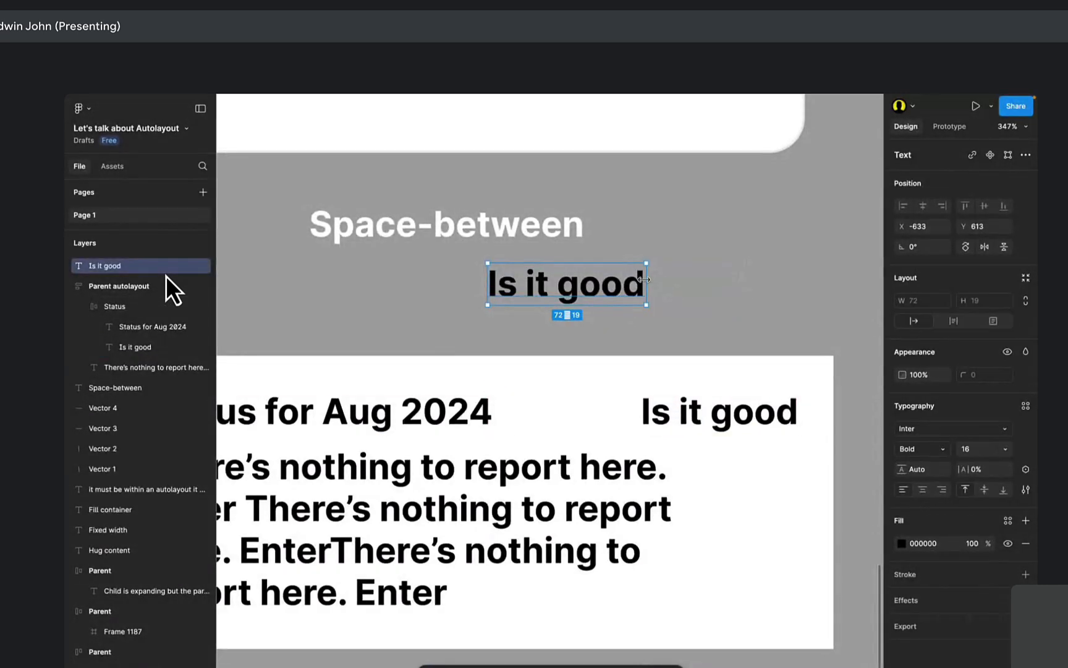
pyautogui.moveTo(644, 280); pyautogui.dragTo(772, 281)
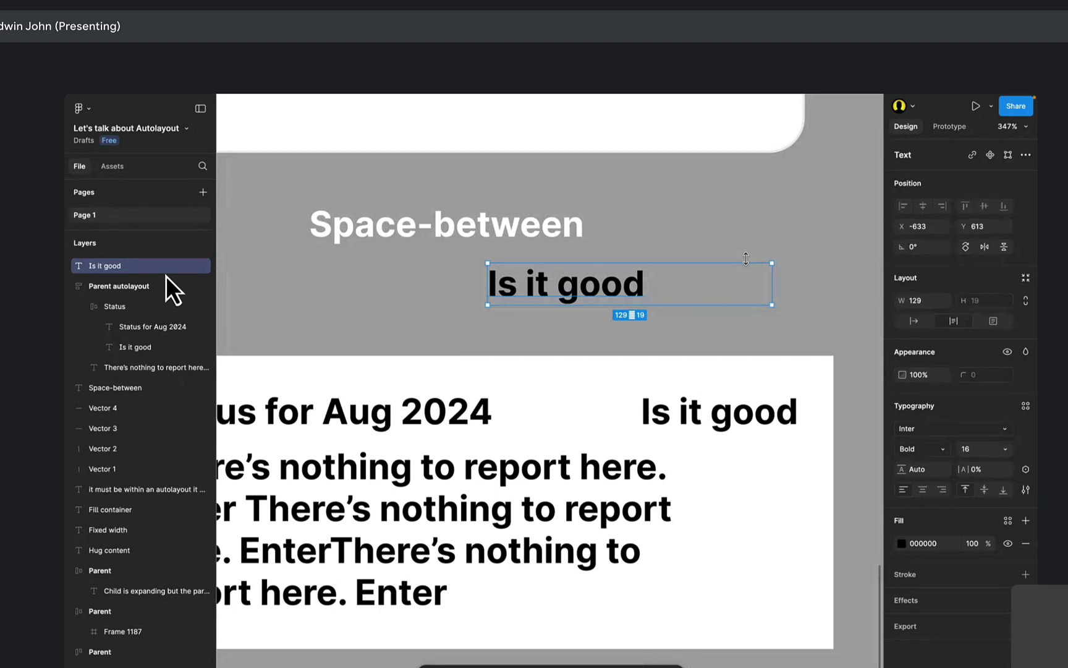
pyautogui.click(923, 490)
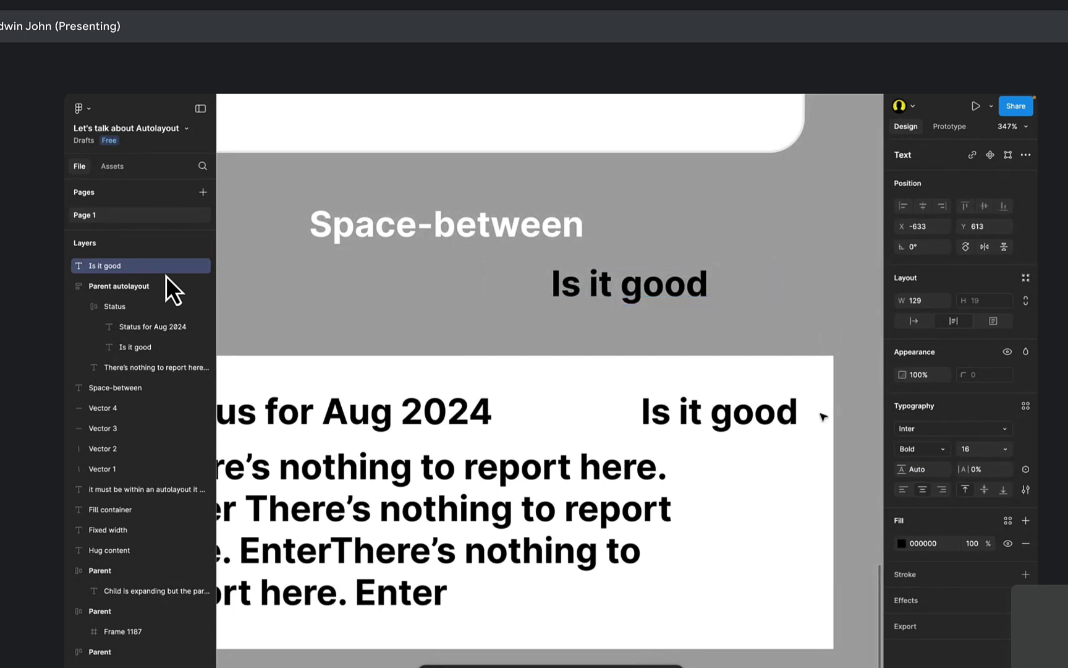
pyautogui.click(942, 489)
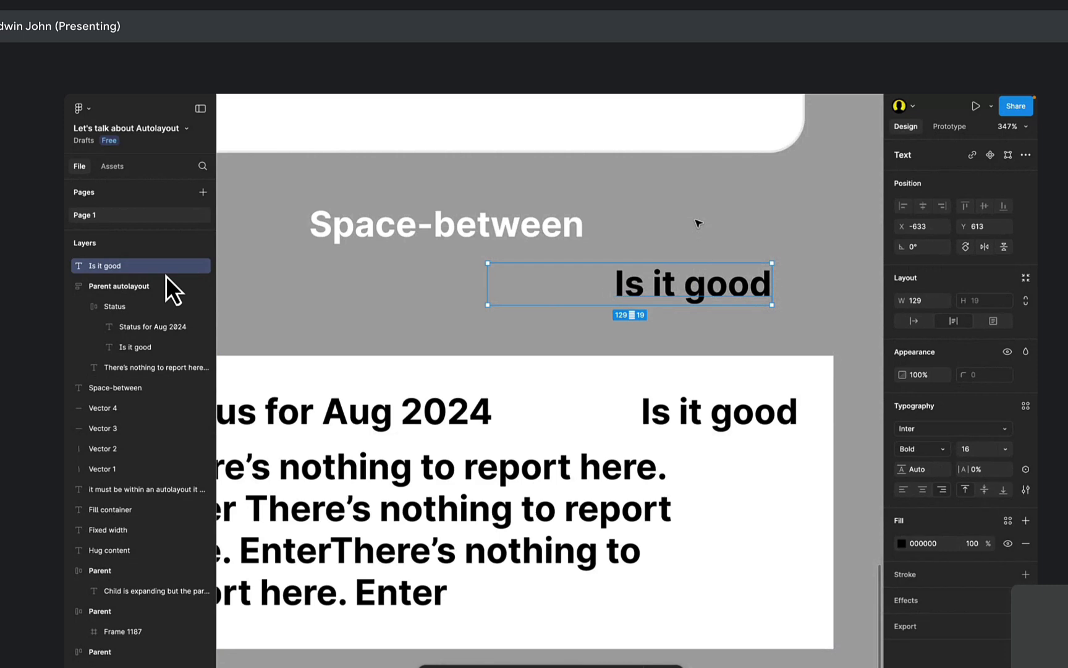
pyautogui.press('Delete')
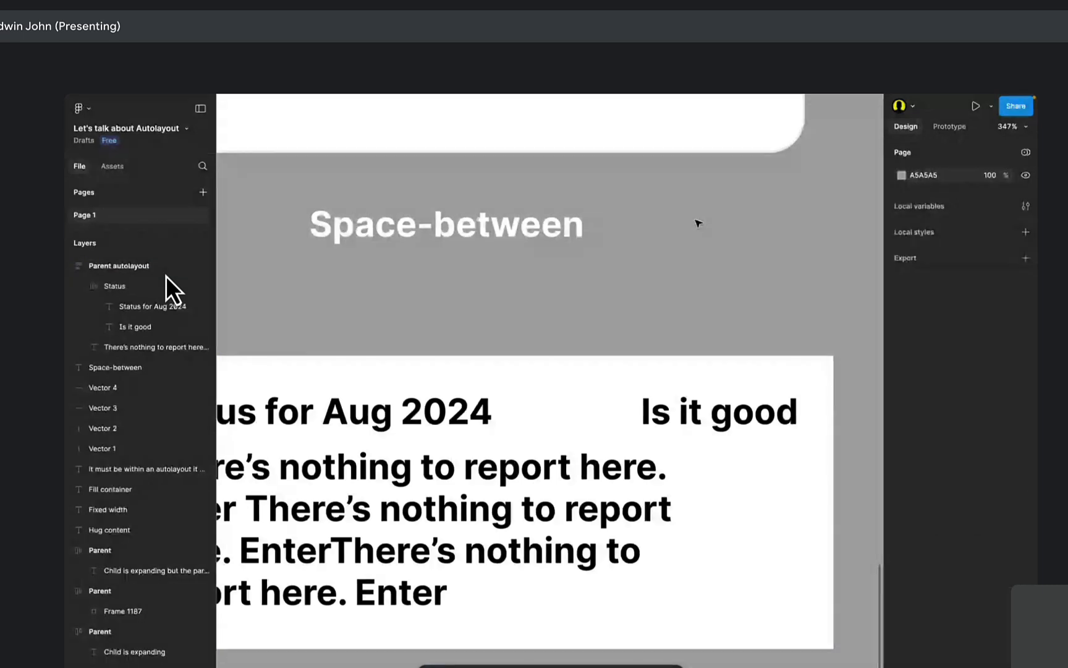
# Align the Is it good text in the Status row to the left.
pyautogui.keyDown('super'); pyautogui.click(732, 395); pyautogui.keyUp('super')
pyautogui.click(903, 490)
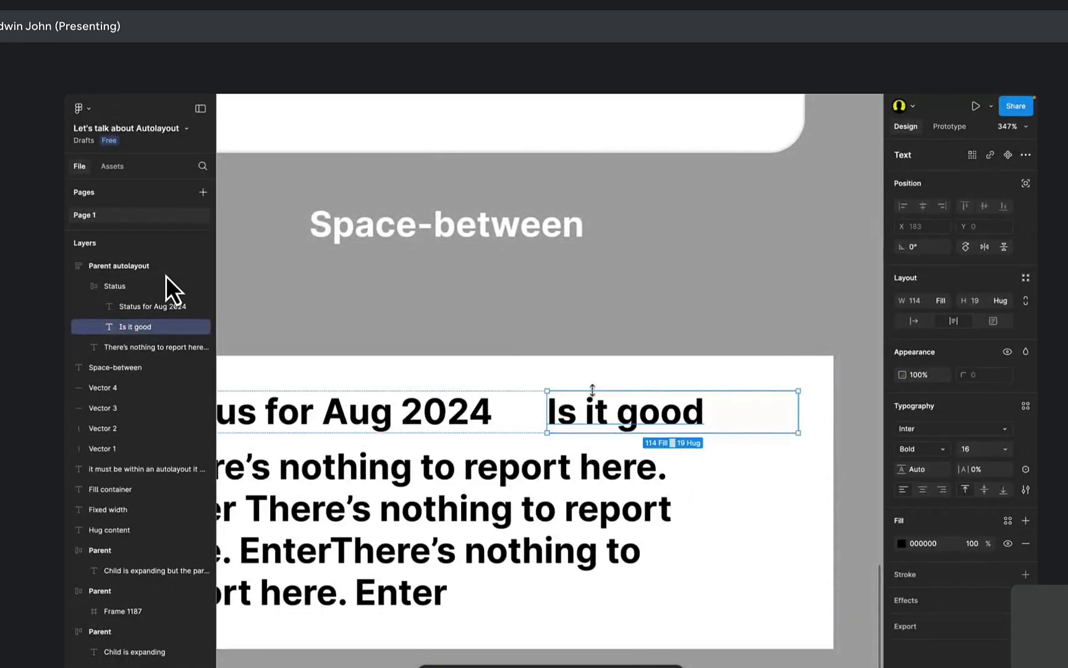
pyautogui.scroll(-3, 592, 390)
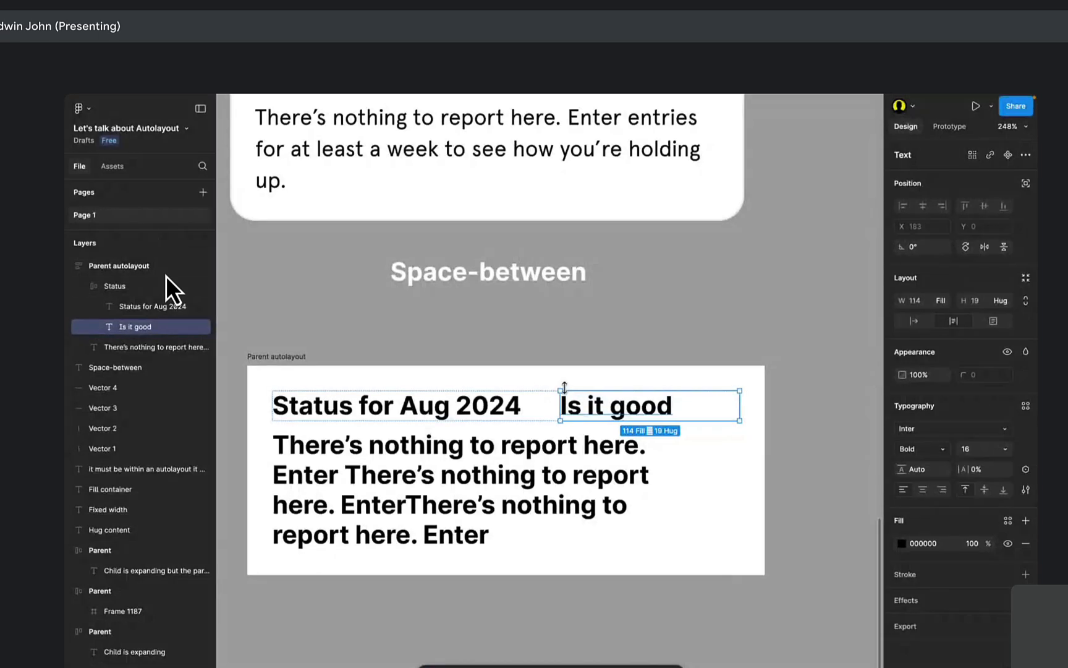
# Try setting the width of the Status for Aug 2024 text to Fill container alongside the Is it good text.
pyautogui.click(442, 410)
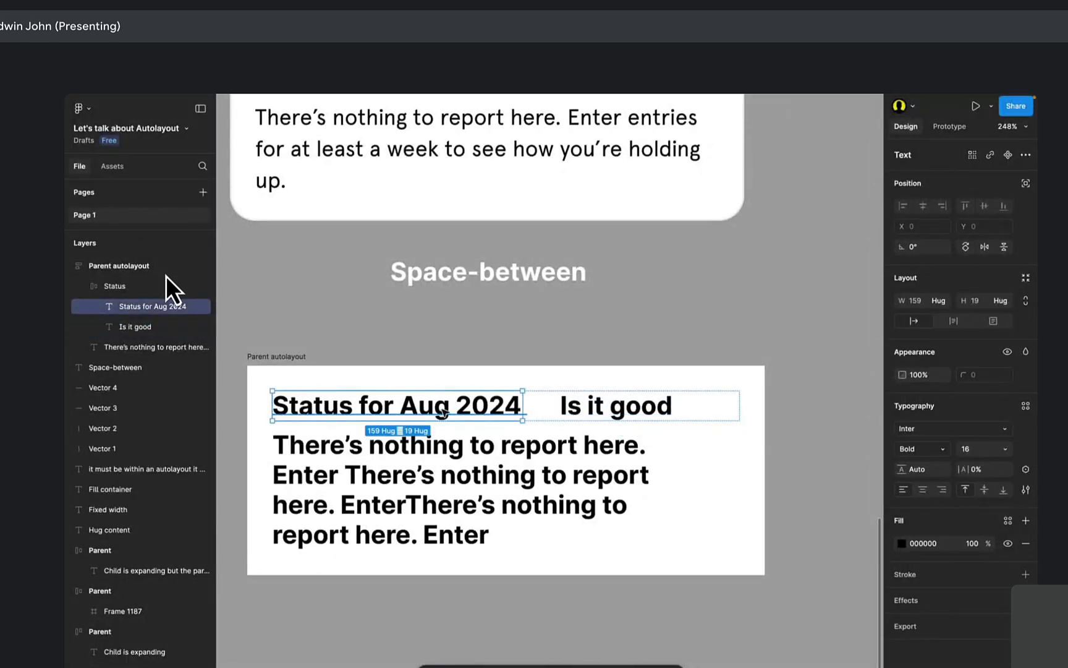
pyautogui.scroll(2, 522, 409)
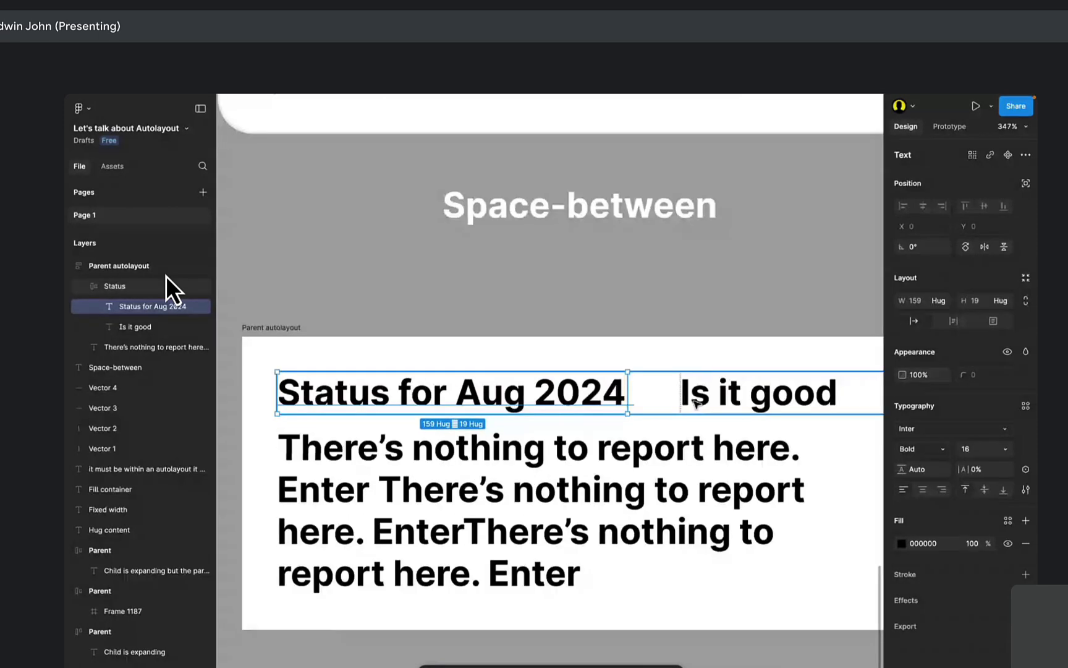
pyautogui.click(948, 306)
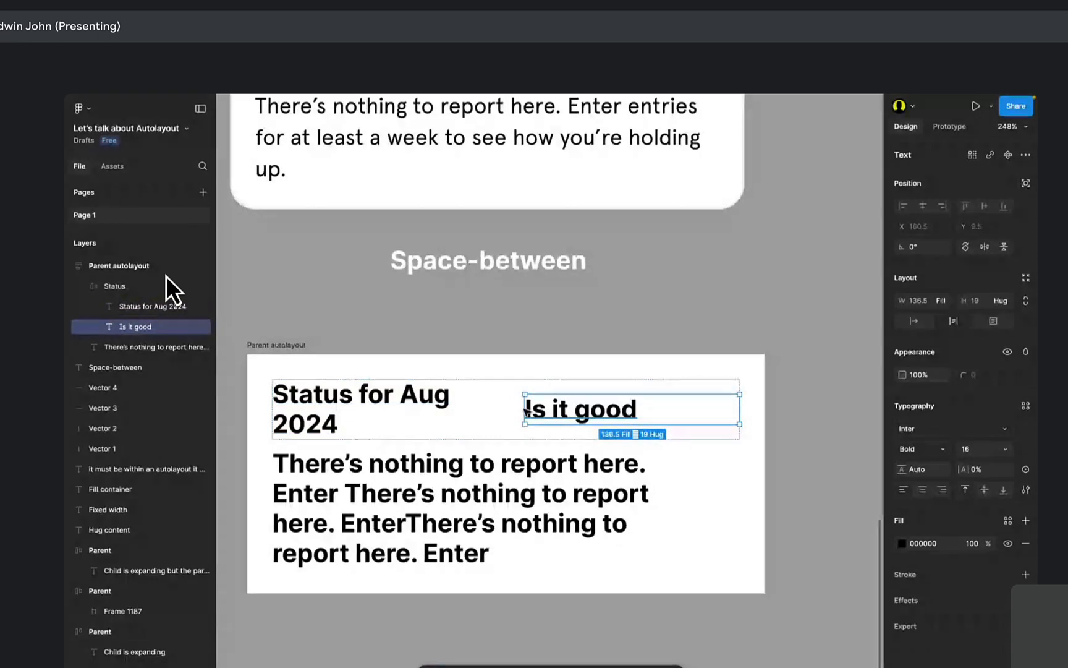
pyautogui.doubleClick(523, 409)
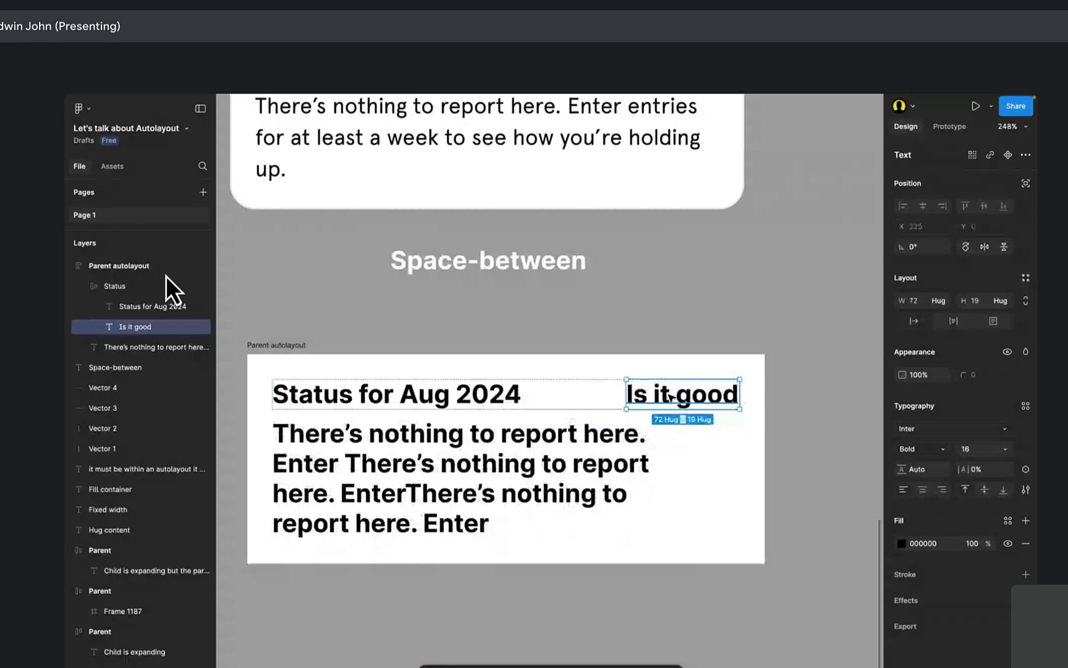
# Set the Status row's horizontal gap to Auto, with the Is it good text hugging its contents.
pyautogui.moveTo(671, 395); pyautogui.dragTo(600, 394)
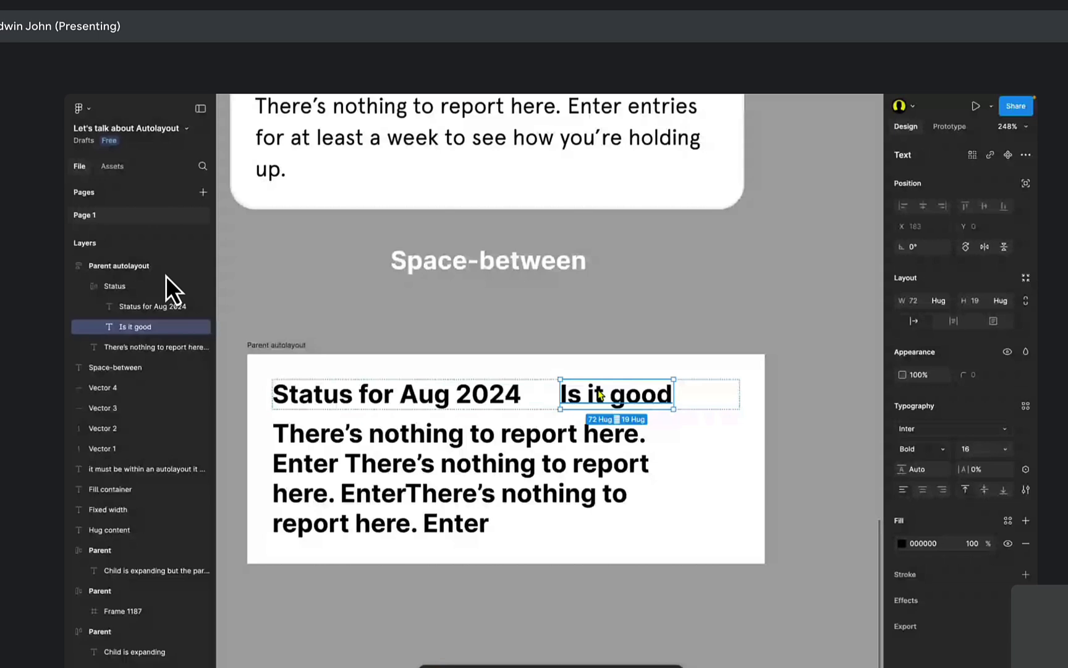
pyautogui.click(600, 394)
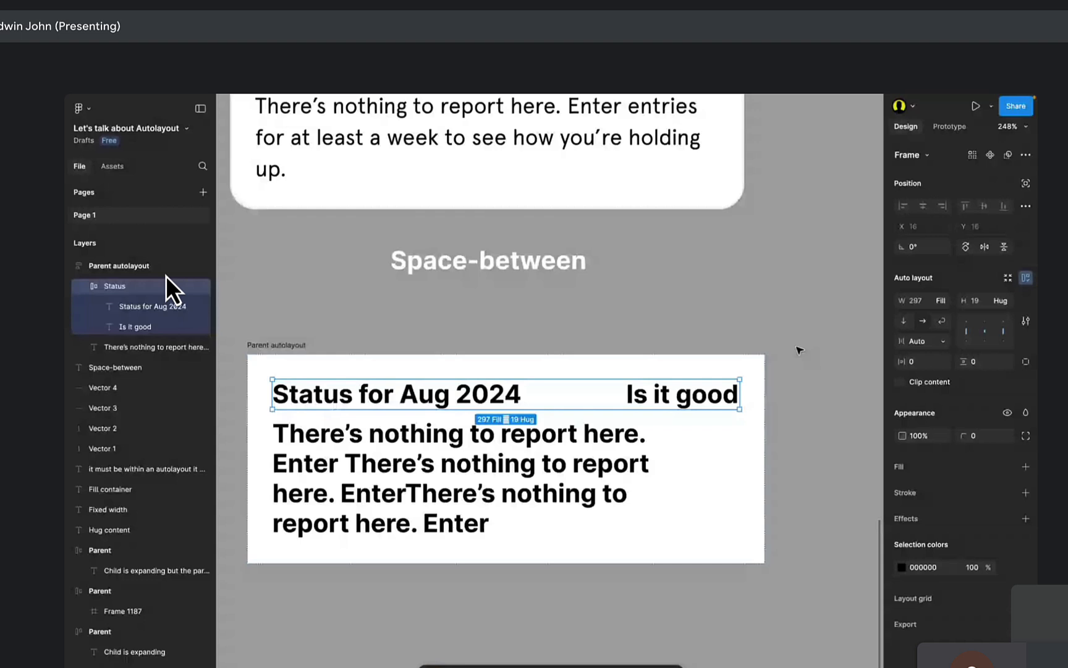
pyautogui.click(414, 337)
# Try resizing the Parent autolayout frame horizontally to test how its Status row and paragraph respond.
pyautogui.click(621, 505)
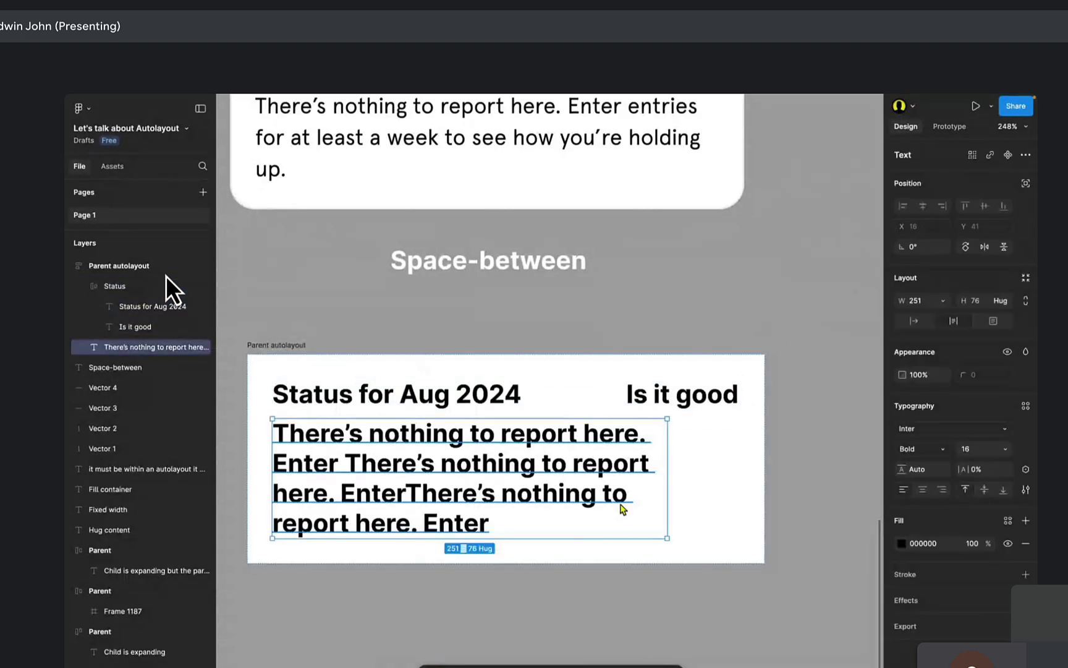
pyautogui.click(273, 345)
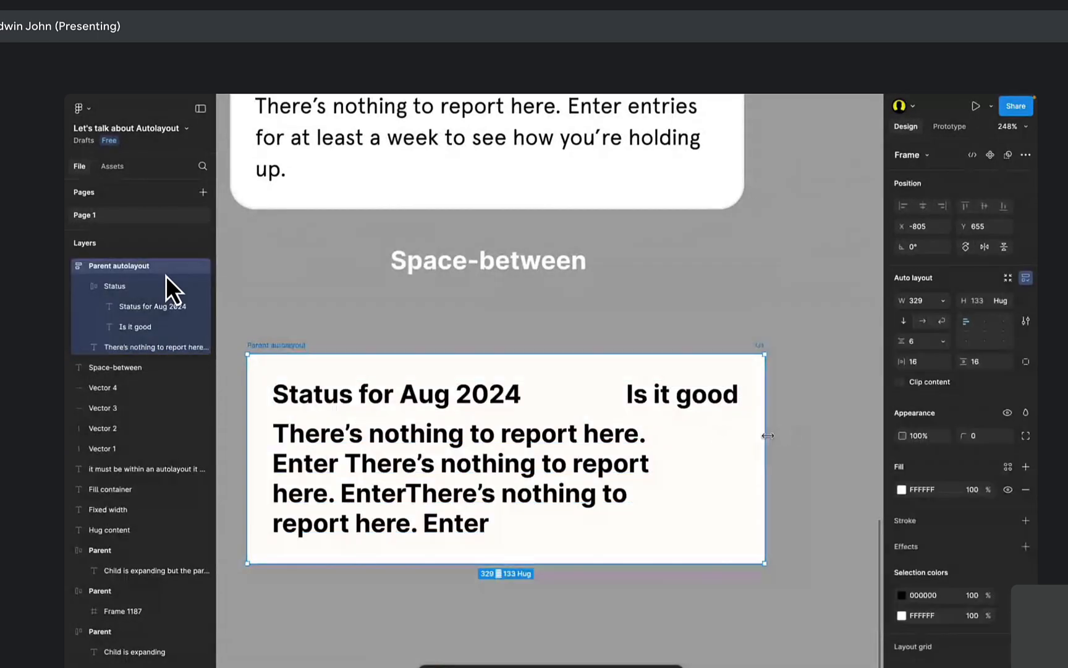
pyautogui.moveTo(861, 429); pyautogui.dragTo(765, 419)
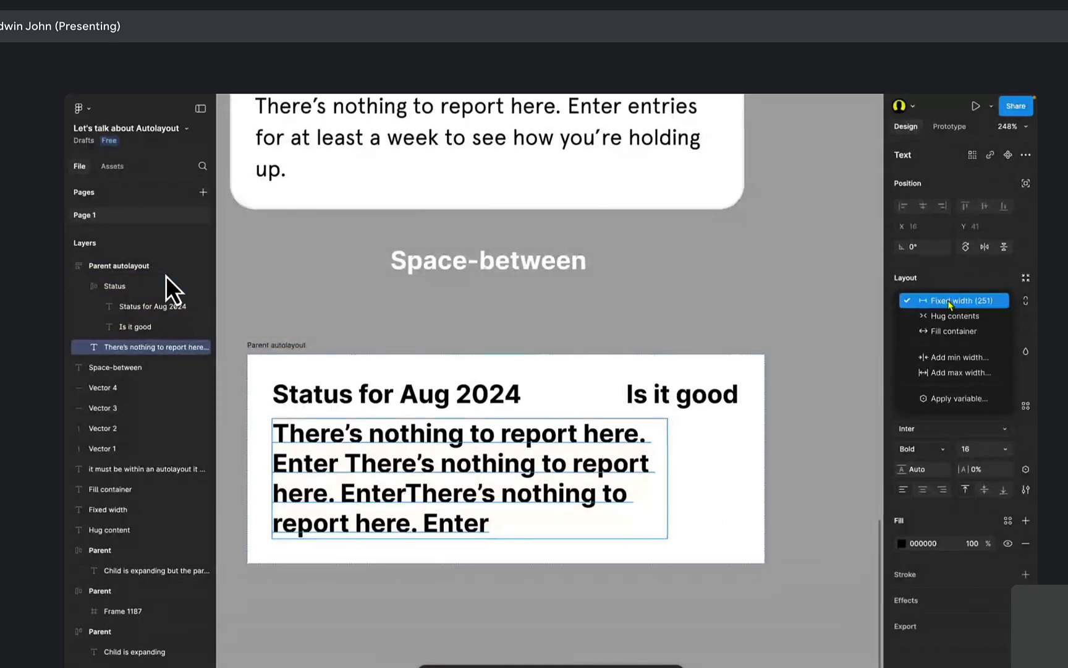
# Try Hug contents on the width of the paragraph below the Status row, undo it and set Fill container.
pyautogui.click(955, 315)
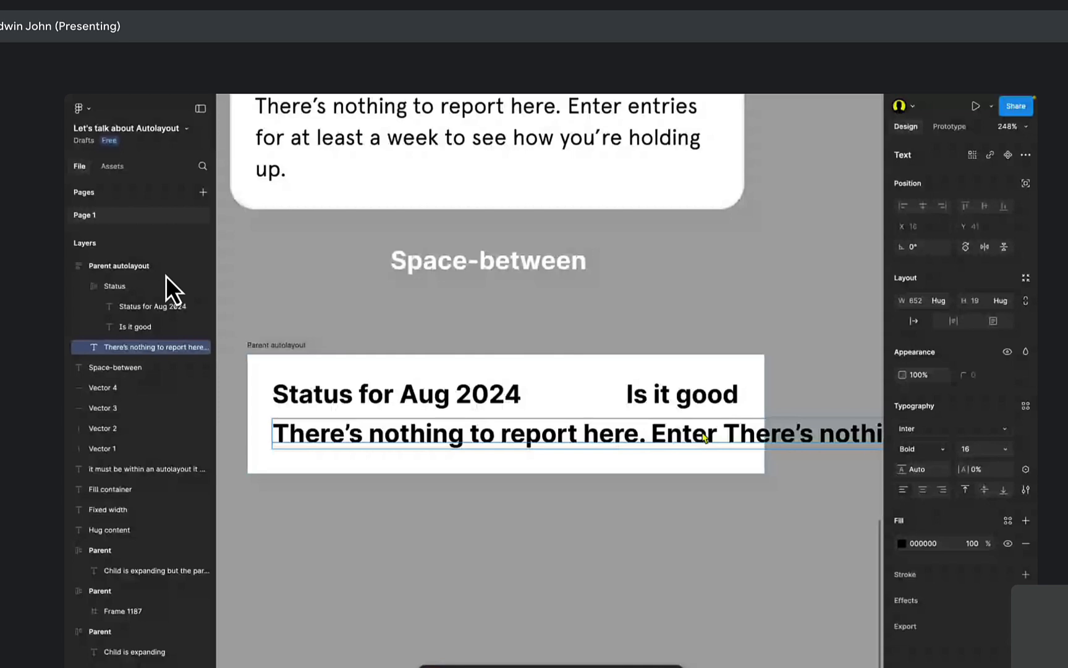
pyautogui.hotkey('ctrl', 'z')
pyautogui.click(941, 302)
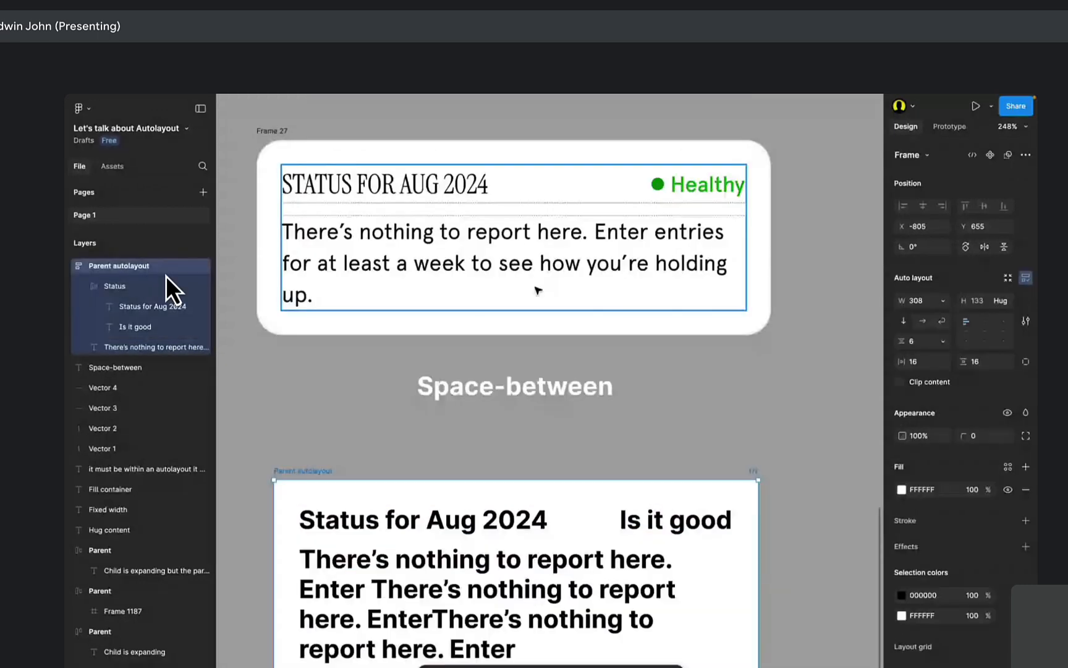
# Replace the Parent autolayout paragraph with the "There's nothing to report here" text copied from the Frame 27 card.
pyautogui.scroll(-1, 535, 288)
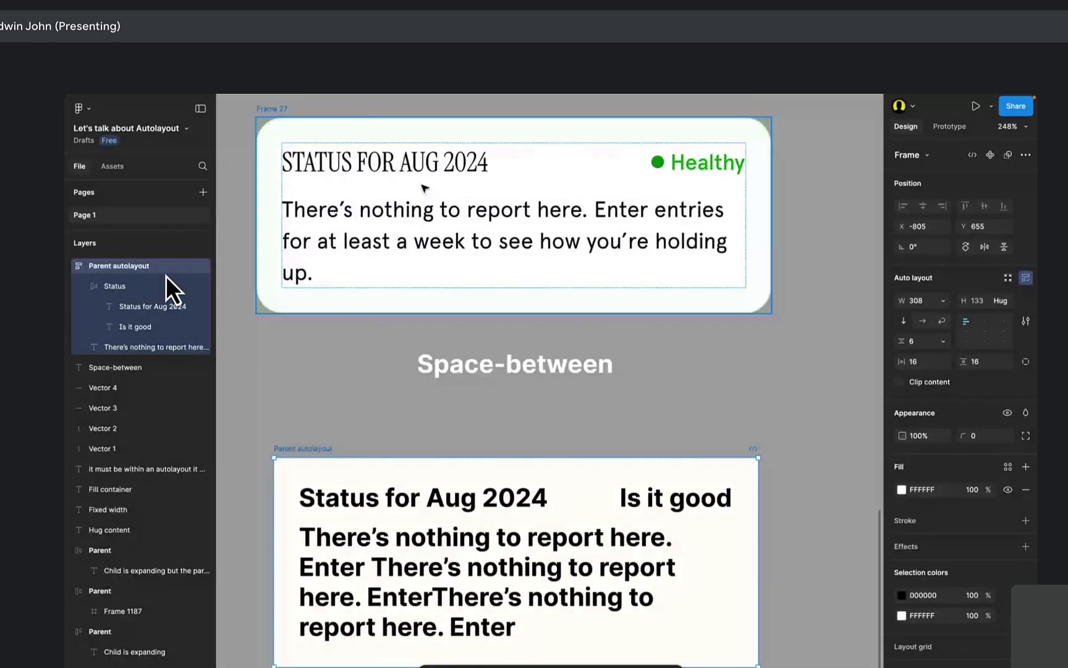
pyautogui.doubleClick(410, 210)
pyautogui.press('super+c')
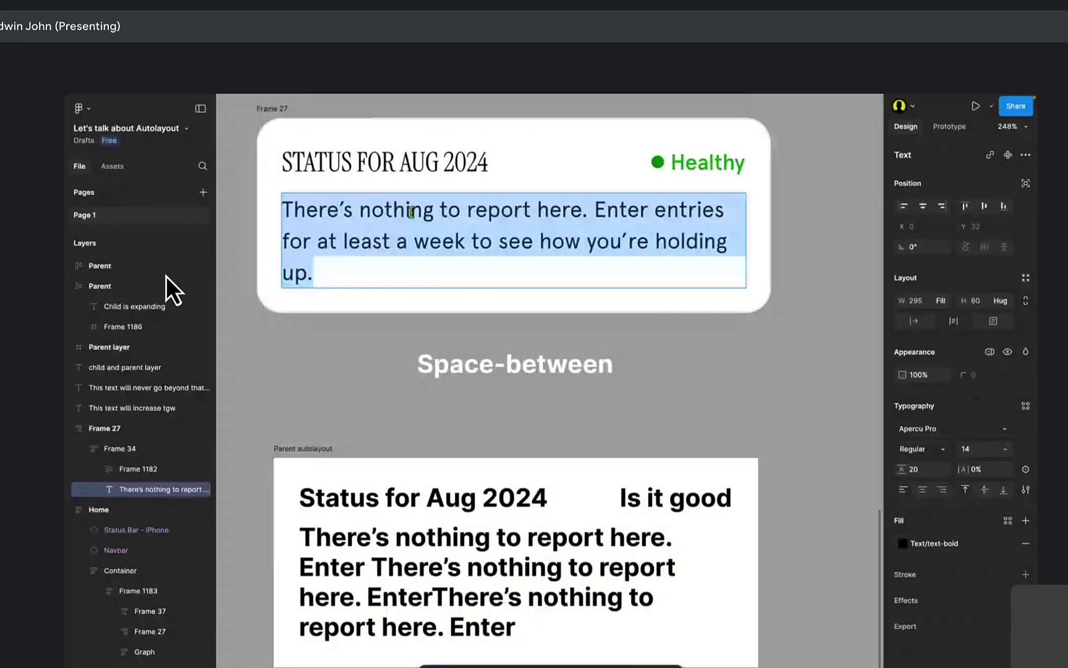
pyautogui.press('Escape')
pyautogui.click(431, 532)
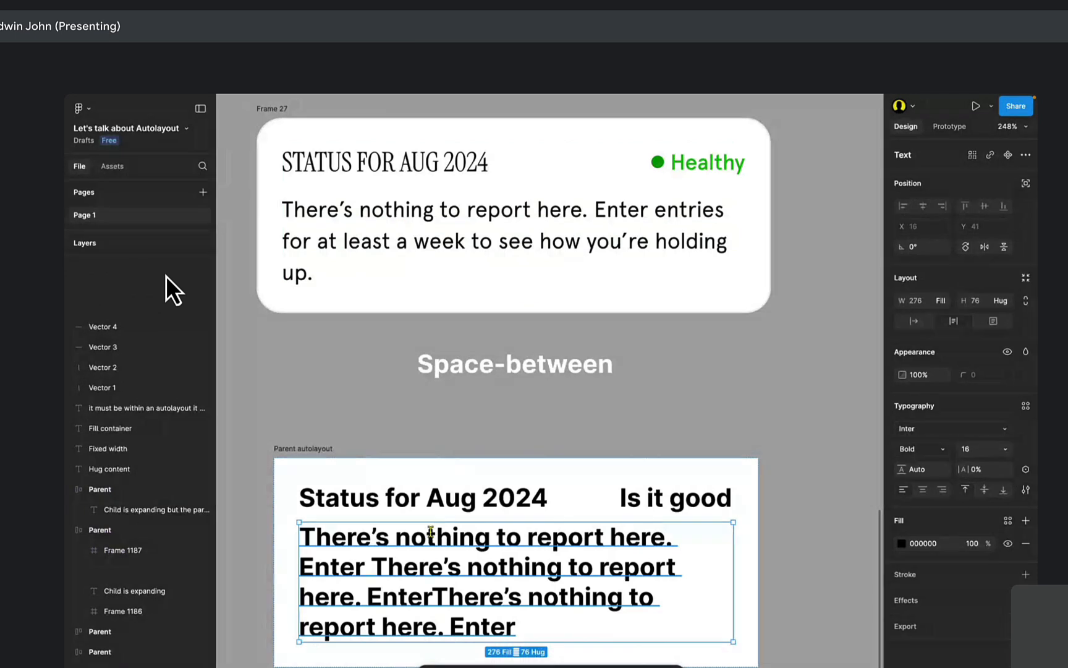
pyautogui.doubleClick(431, 532)
pyautogui.press('super+v')
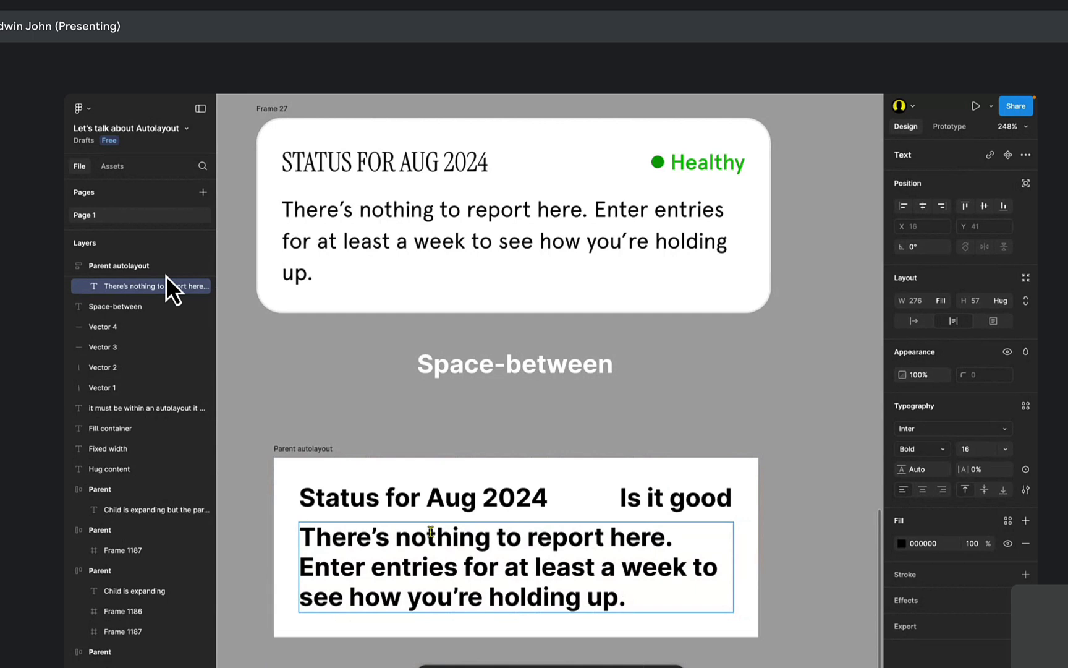
pyautogui.press('Escape')
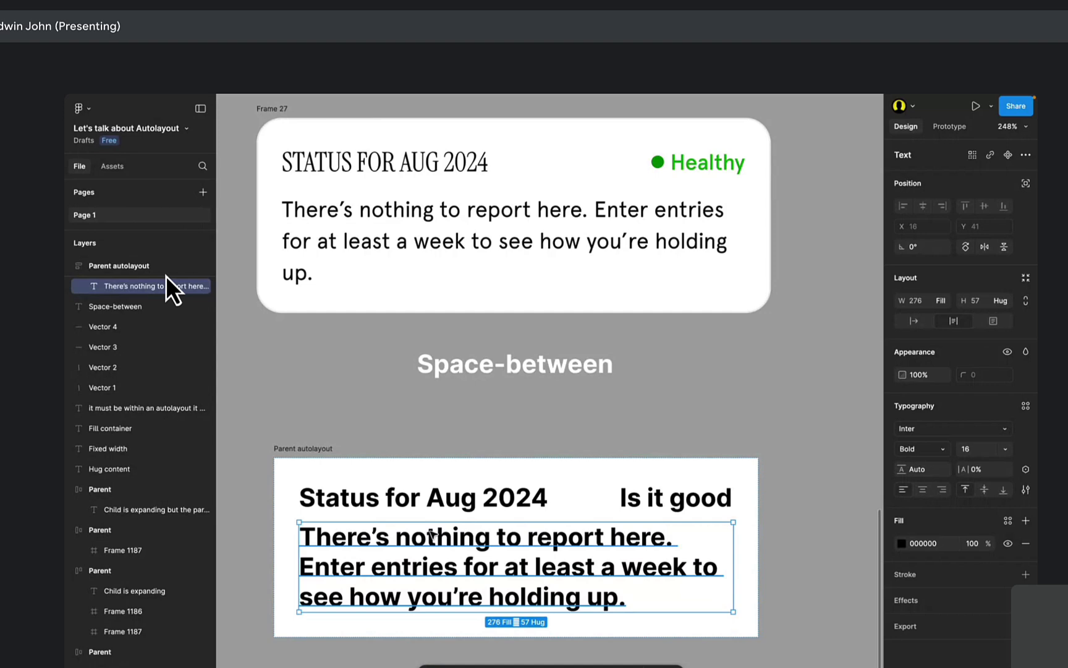
# Narrow the Frame 27 card, and resize the Parent autolayout frame to 360 and down to about 291 wide.
pyautogui.click(556, 408)
pyautogui.scroll(1, 557, 408)
pyautogui.click(659, 250)
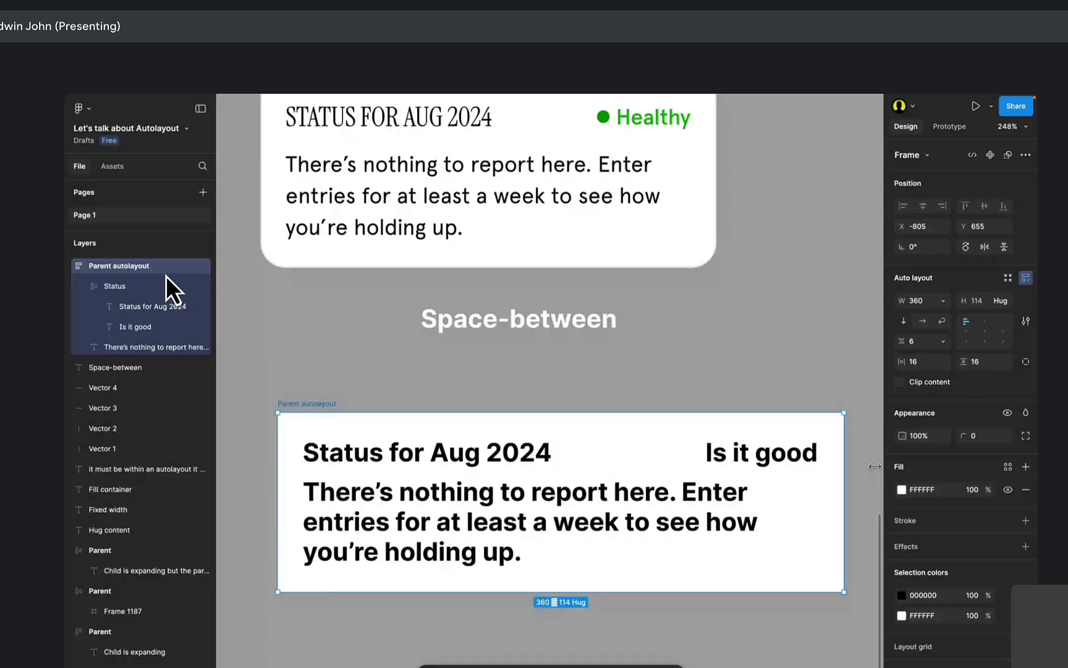
pyautogui.moveTo(875, 467); pyautogui.dragTo(668, 445)
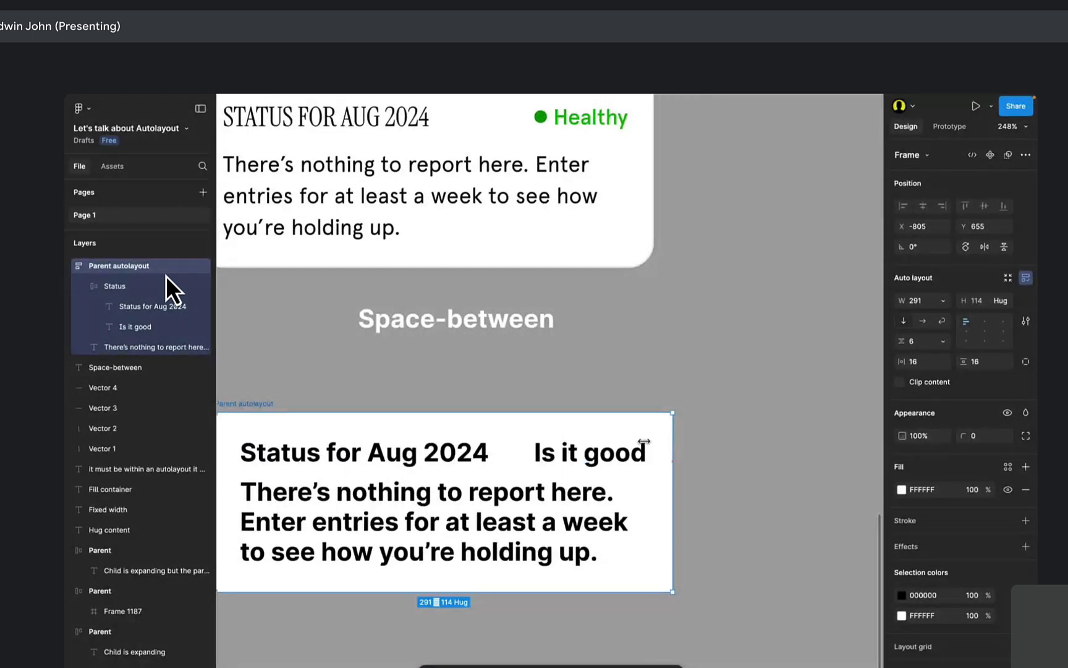
# Turn on text truncation for the standalone "Status for Aug 2024" copy below the card and narrow it to about 99 wide.
pyautogui.moveTo(547, 418); pyautogui.dragTo(550, 419)
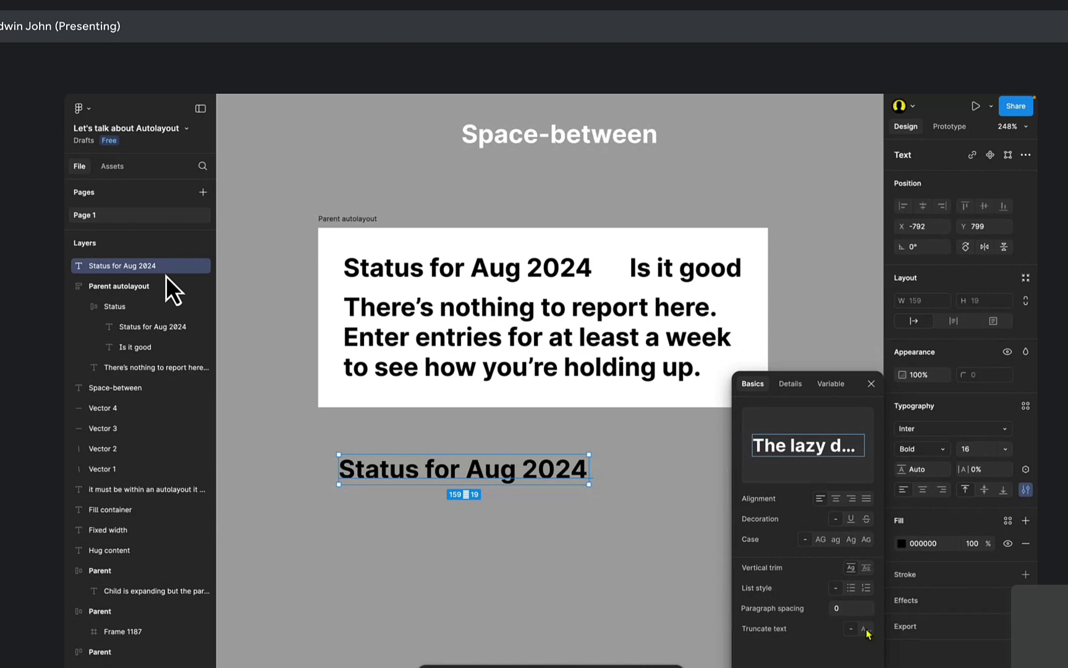
pyautogui.click(866, 629)
pyautogui.click(428, 461)
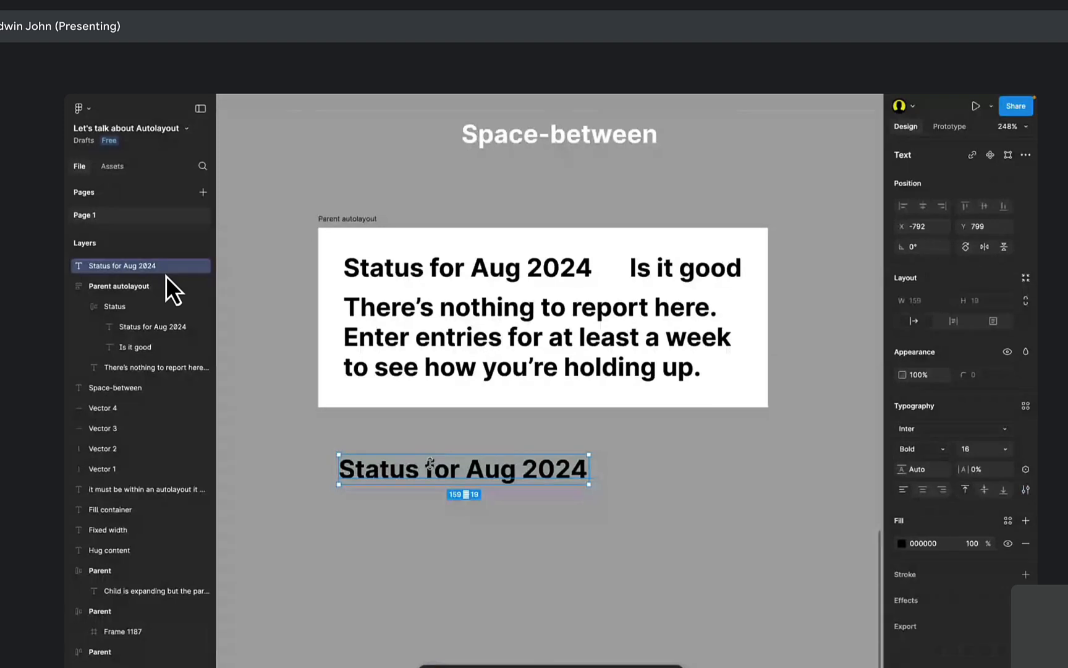
pyautogui.moveTo(585, 473); pyautogui.dragTo(493, 467)
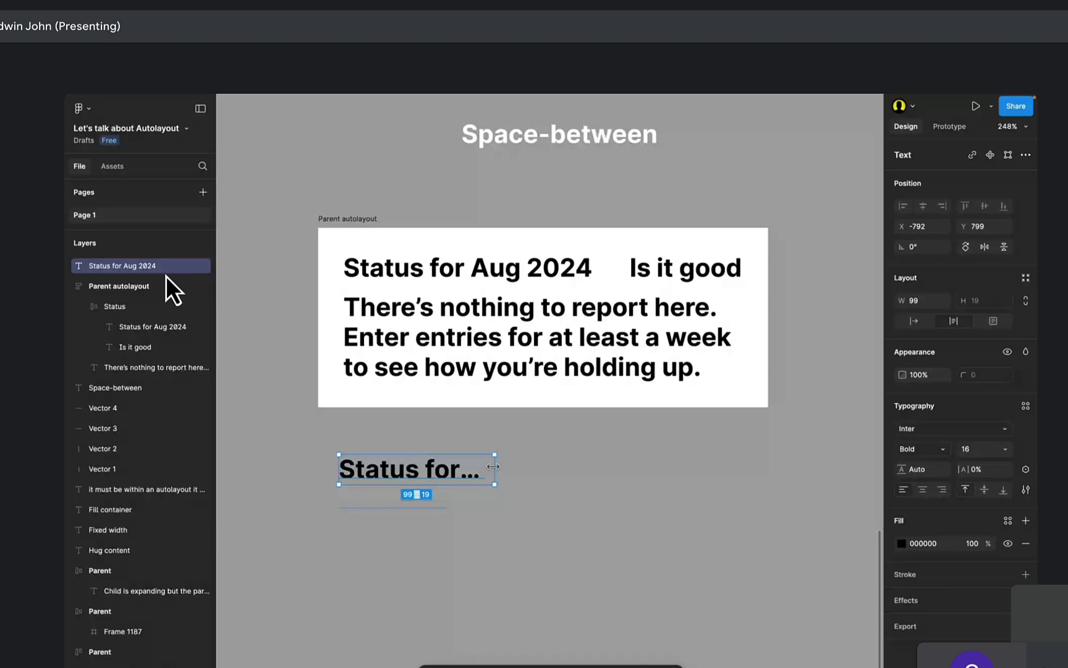
# Test the standalone text's truncation by widening it to about 224, then narrowing it until it is cut off within "Aug".
pyautogui.moveTo(493, 467); pyautogui.dragTo(590, 475)
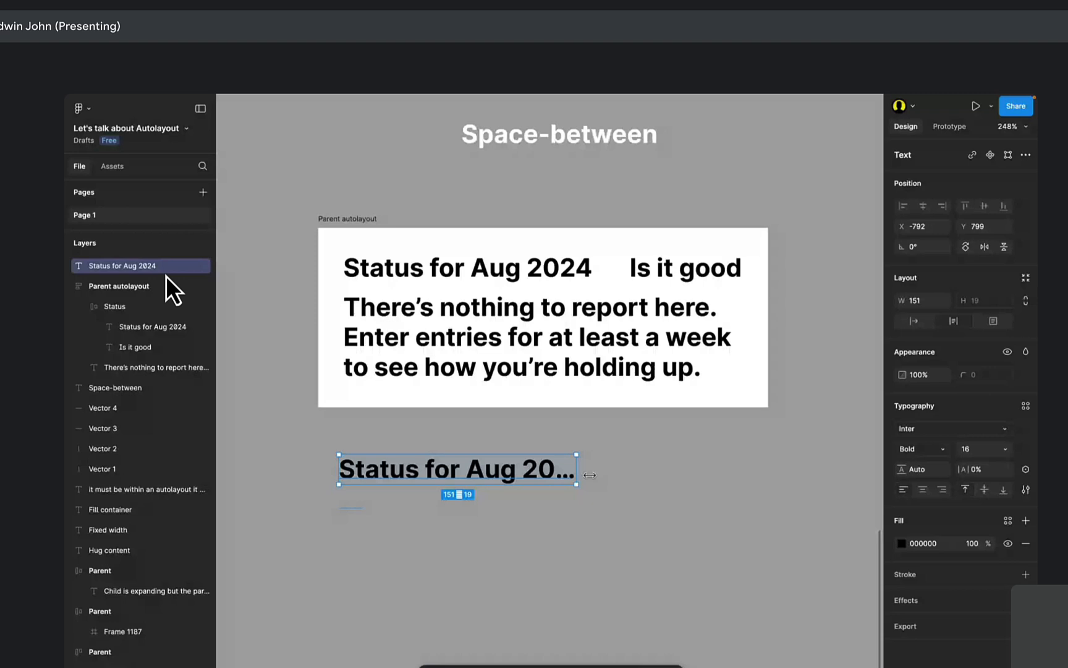
pyautogui.moveTo(590, 475); pyautogui.dragTo(679, 475)
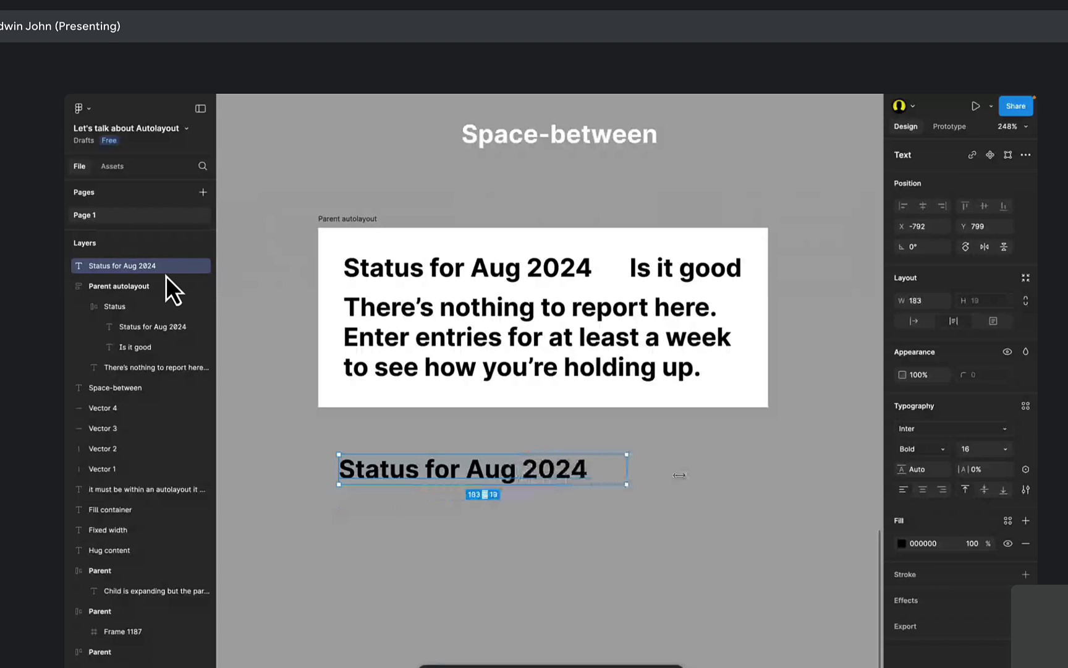
pyautogui.moveTo(679, 475); pyautogui.dragTo(687, 475)
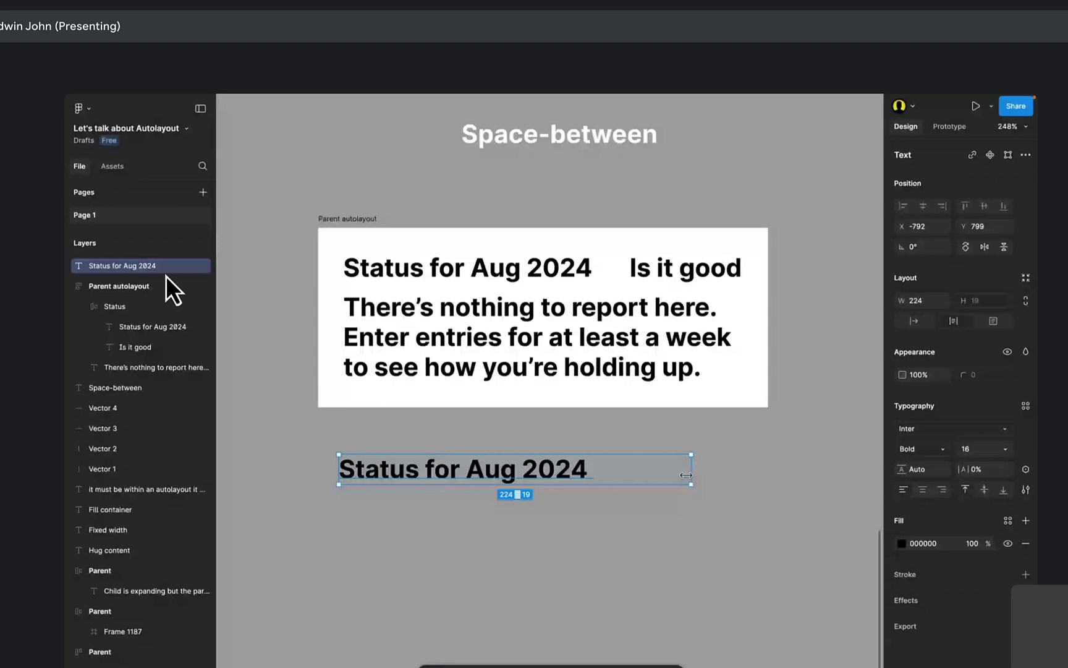
pyautogui.moveTo(686, 475); pyautogui.dragTo(587, 471)
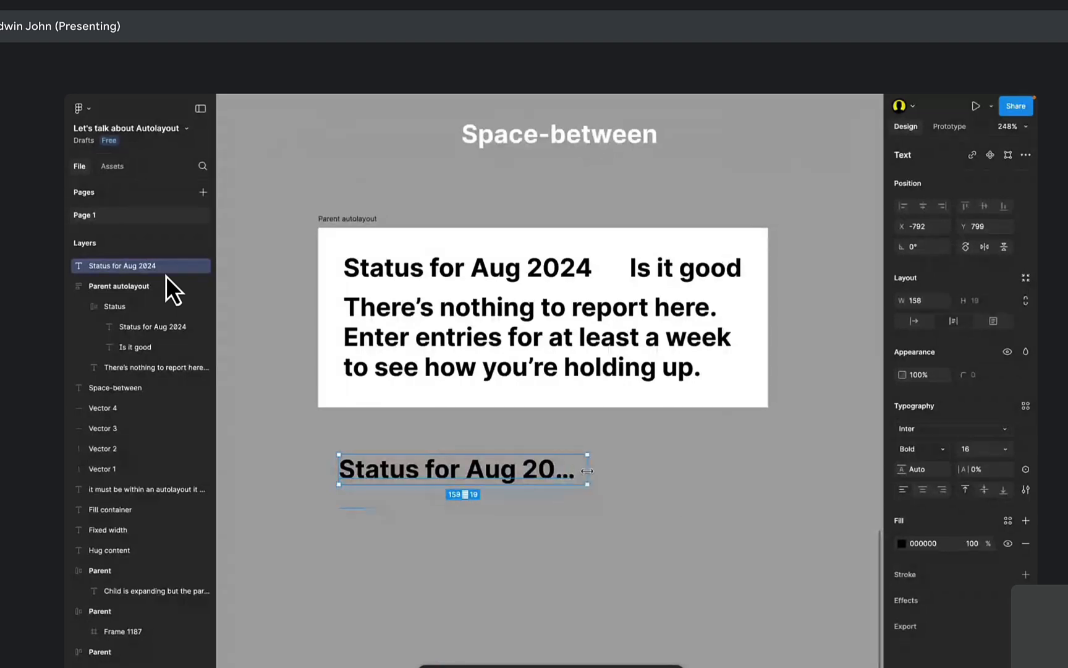
pyautogui.moveTo(588, 472); pyautogui.dragTo(626, 484)
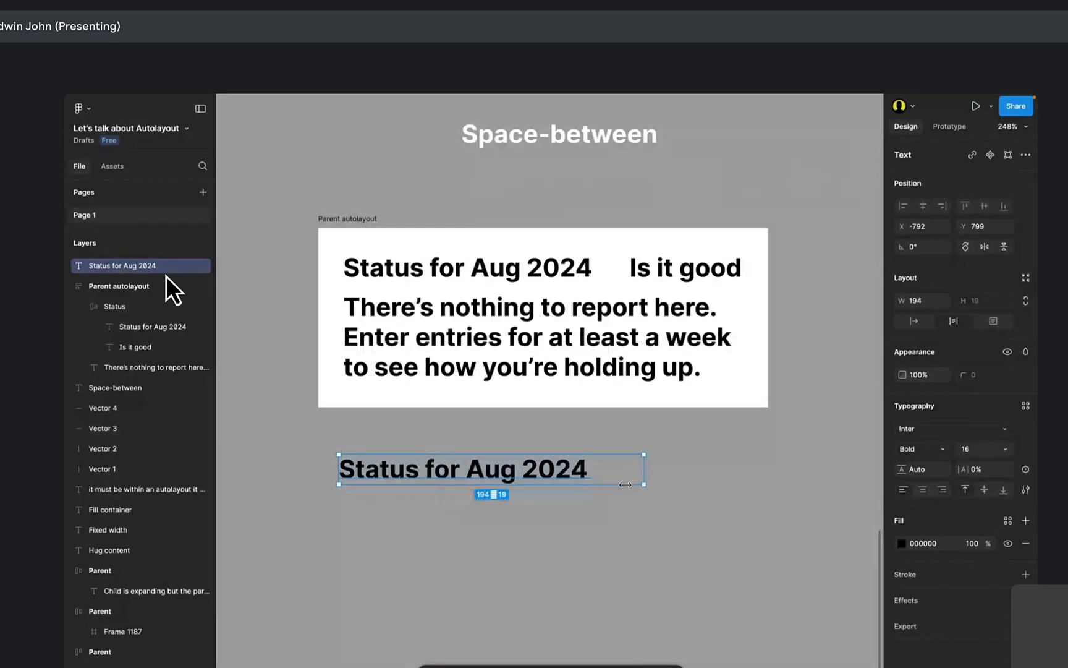
pyautogui.moveTo(625, 485); pyautogui.dragTo(541, 483)
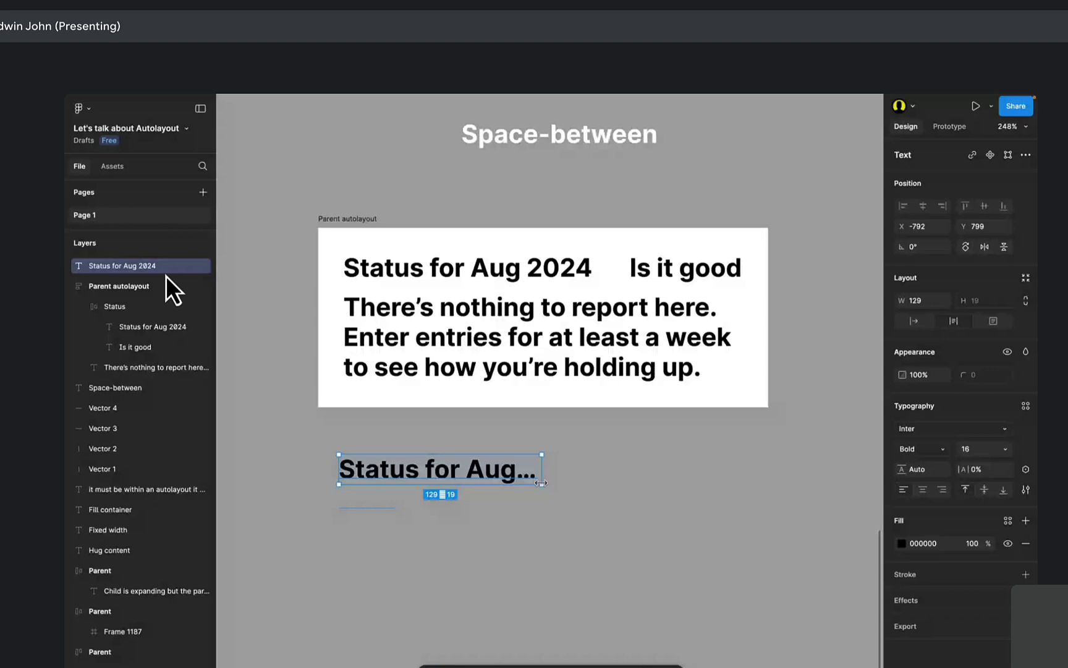
pyautogui.moveTo(541, 482); pyautogui.dragTo(453, 459)
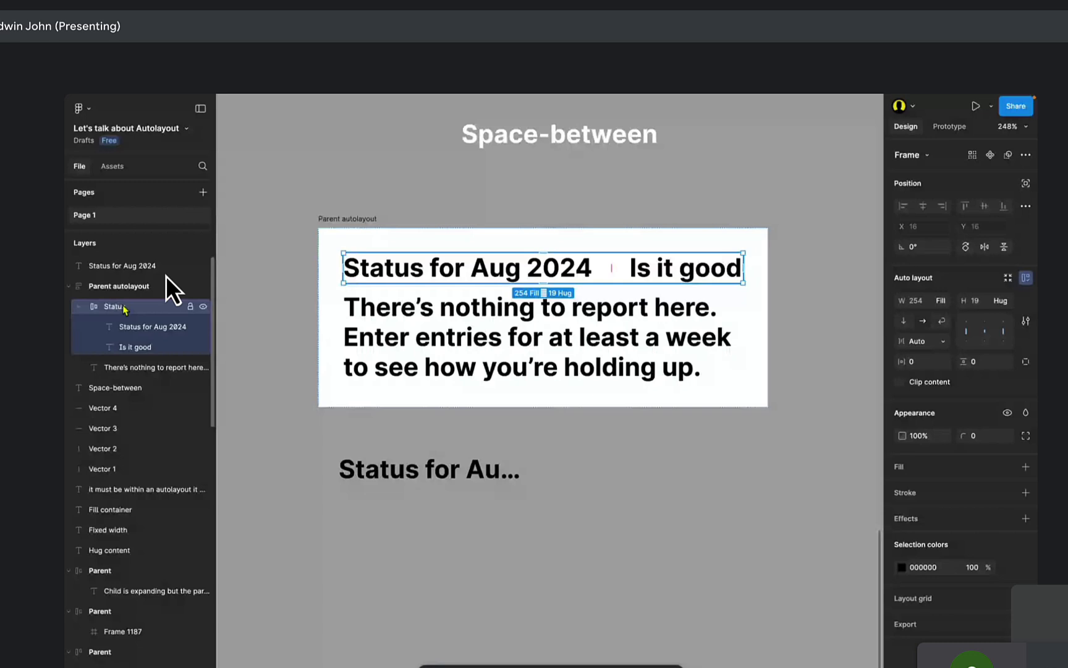
# Undo the last two Status row changes, then widen the Parent autolayout frame to 302, return it to 286 and clear the selection.
pyautogui.hotkey('ctrl', 'z')
pyautogui.hotkey('ctrl', 'z')
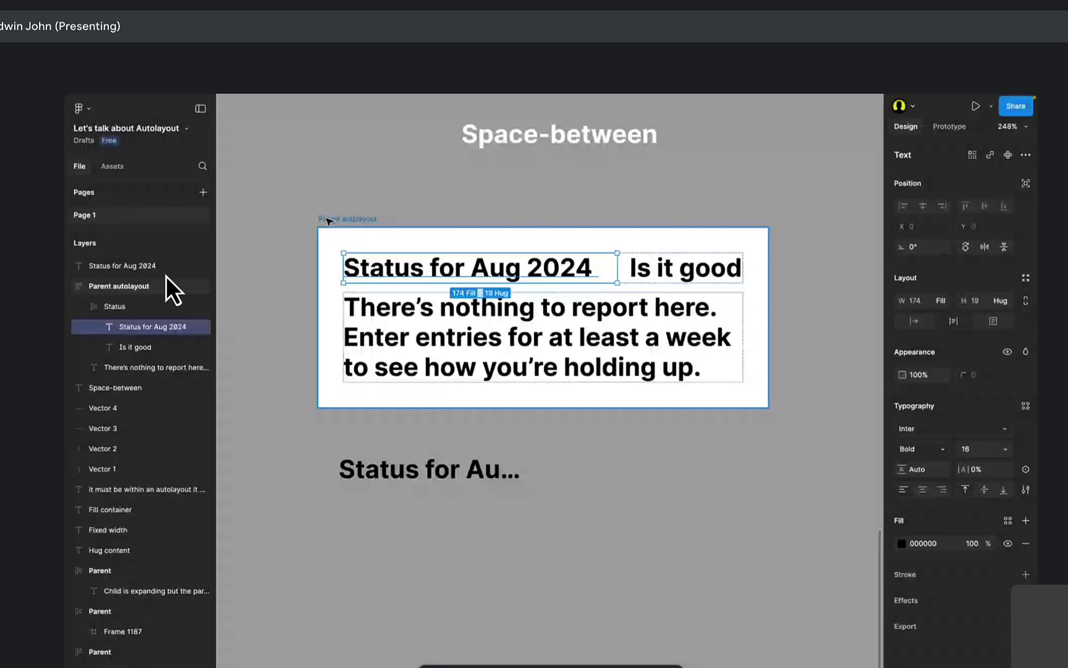
pyautogui.click(329, 220)
pyautogui.moveTo(770, 307); pyautogui.dragTo(794, 312)
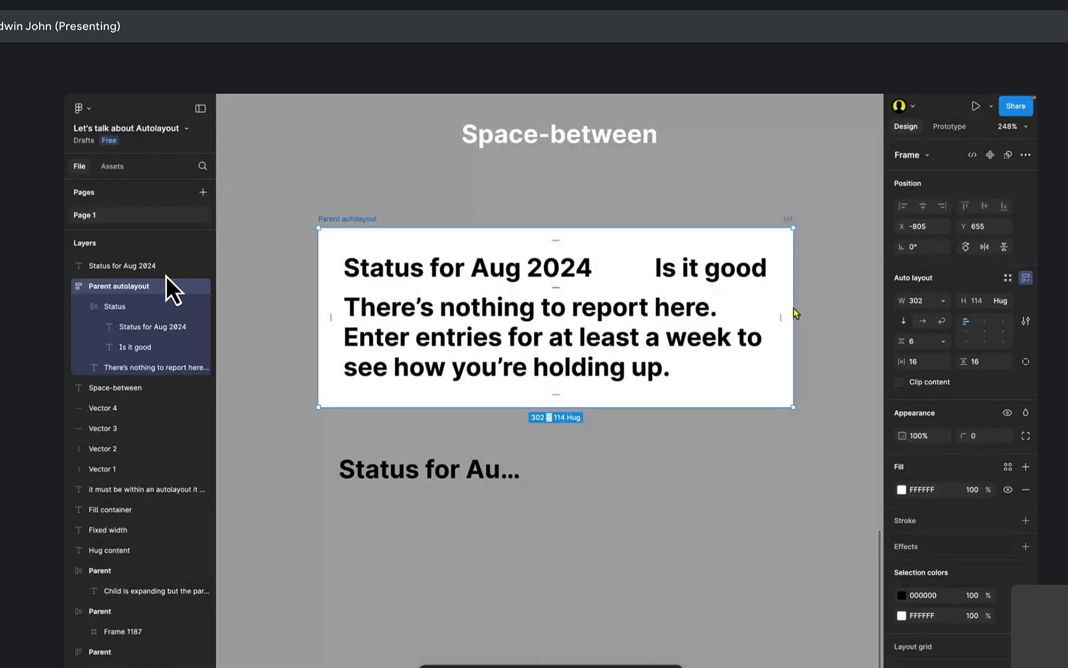
pyautogui.moveTo(793, 312); pyautogui.dragTo(769, 312)
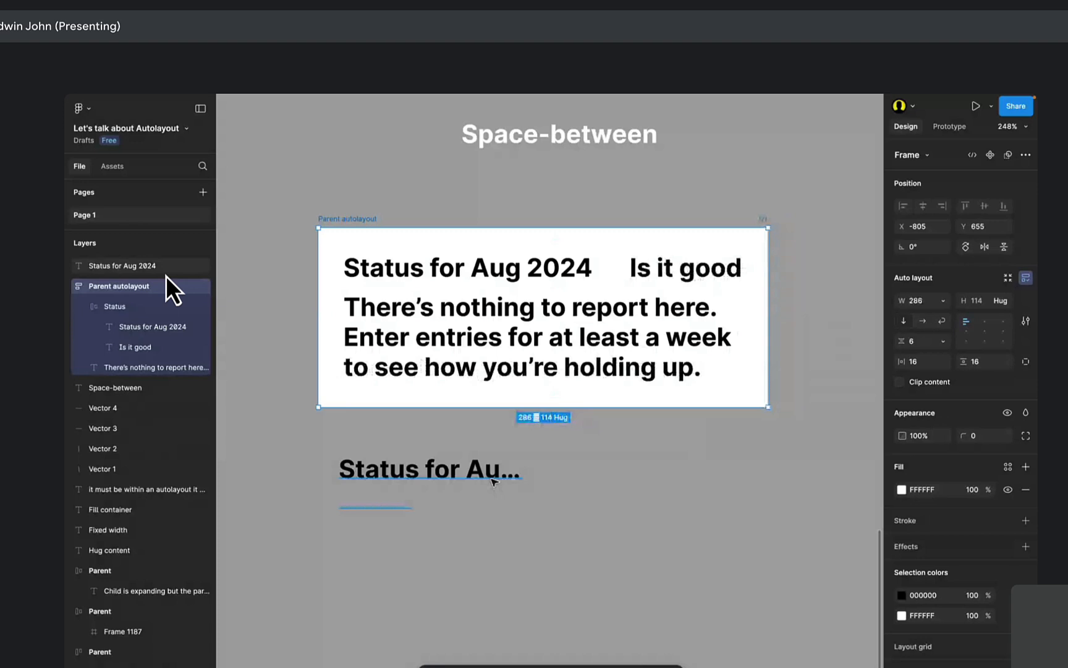
pyautogui.keyDown('super'); pyautogui.click(485, 276); pyautogui.keyUp('super')
pyautogui.click(828, 446)
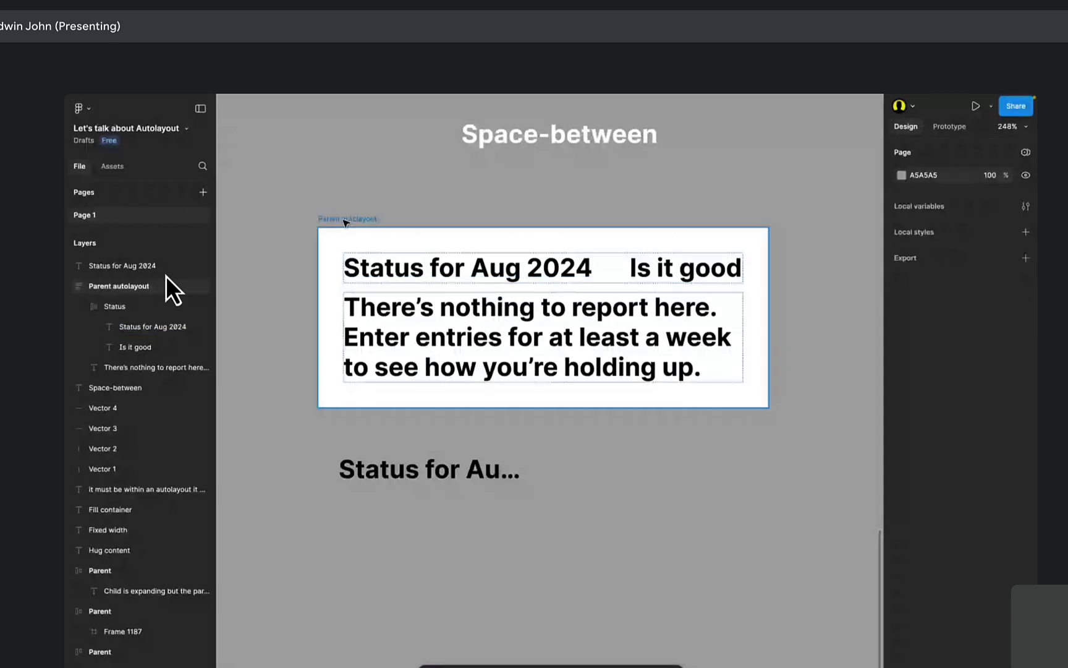
# Widen the Parent autolayout frame to about 295 and narrow the loose truncated status text below it to about 109.
pyautogui.click(346, 220)
pyautogui.moveTo(768, 275)
pyautogui.mouseDown()
pyautogui.moveTo(863, 270)
pyautogui.moveTo(780, 270)
pyautogui.mouseUp()
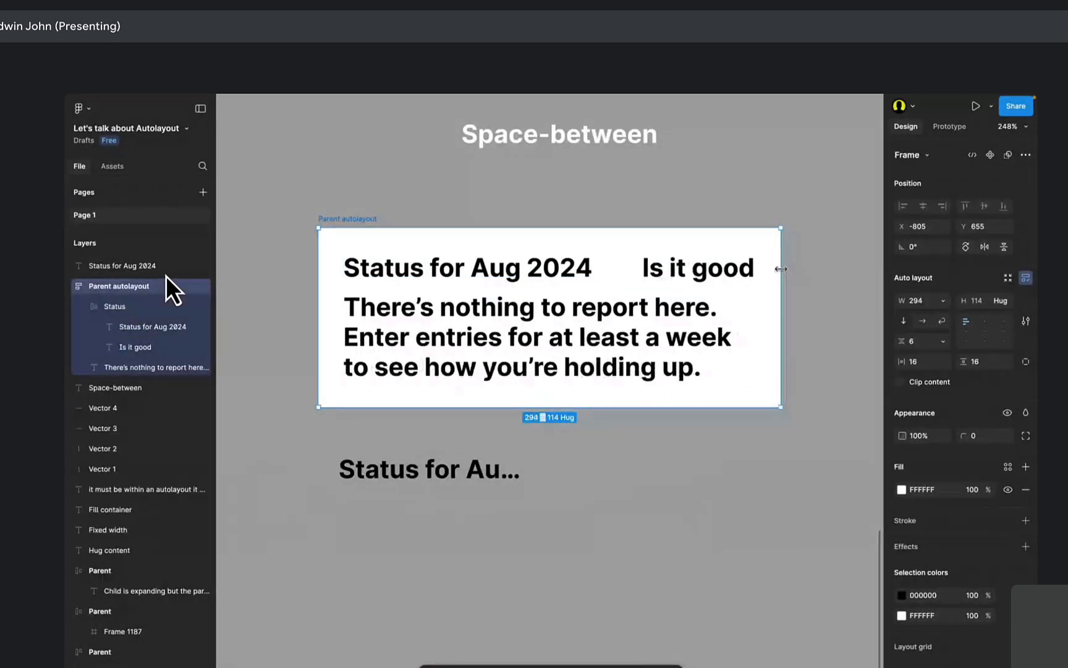
pyautogui.click(369, 473)
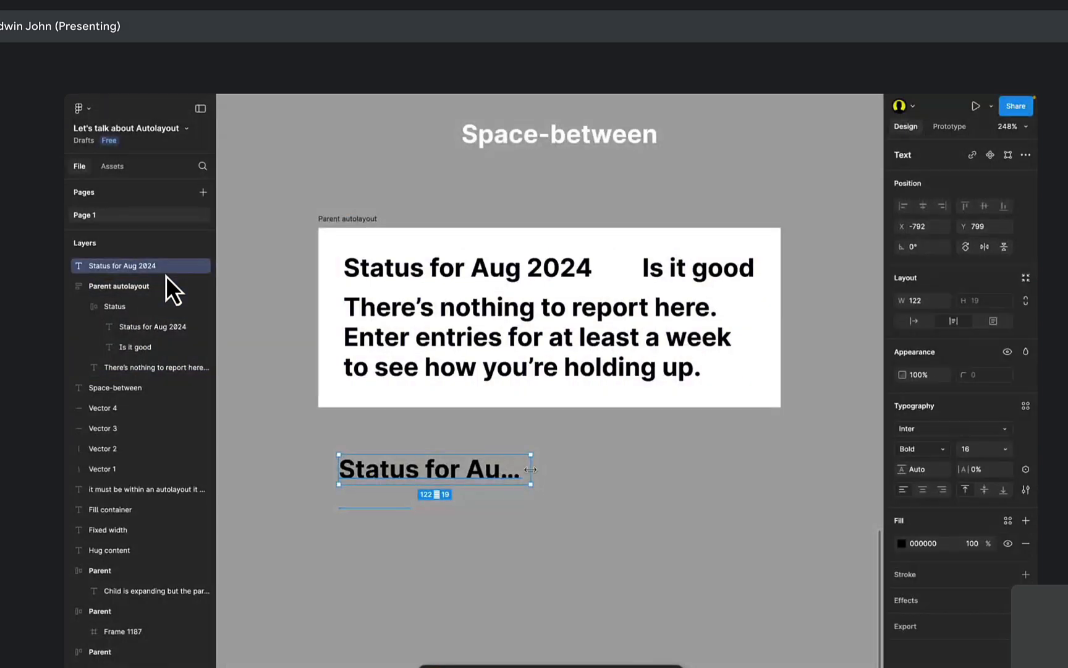
pyautogui.moveTo(523, 460); pyautogui.dragTo(511, 461)
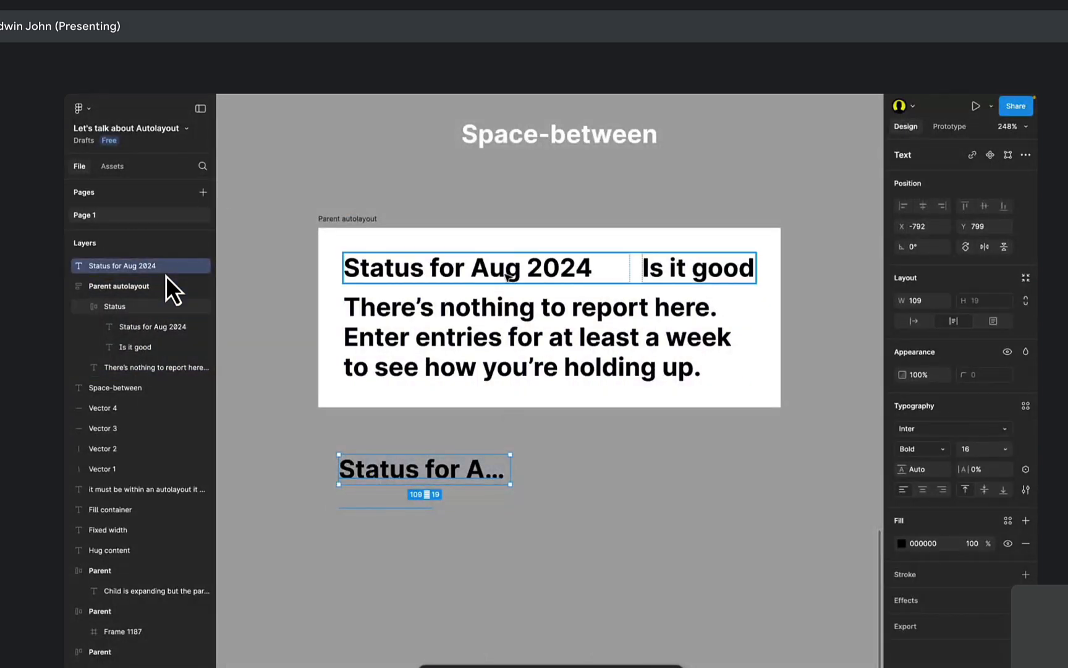
pyautogui.click(731, 268)
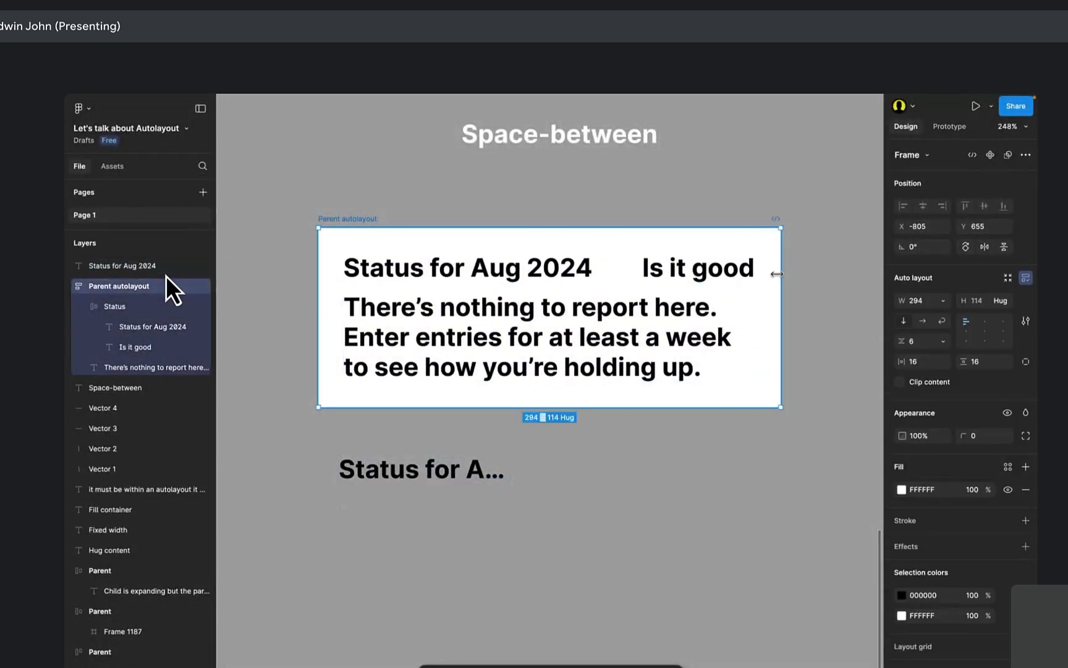
pyautogui.moveTo(781, 275)
pyautogui.mouseDown()
pyautogui.moveTo(700, 279)
pyautogui.moveTo(632, 266)
pyautogui.moveTo(800, 281)
pyautogui.moveTo(784, 283)
pyautogui.mouseUp()
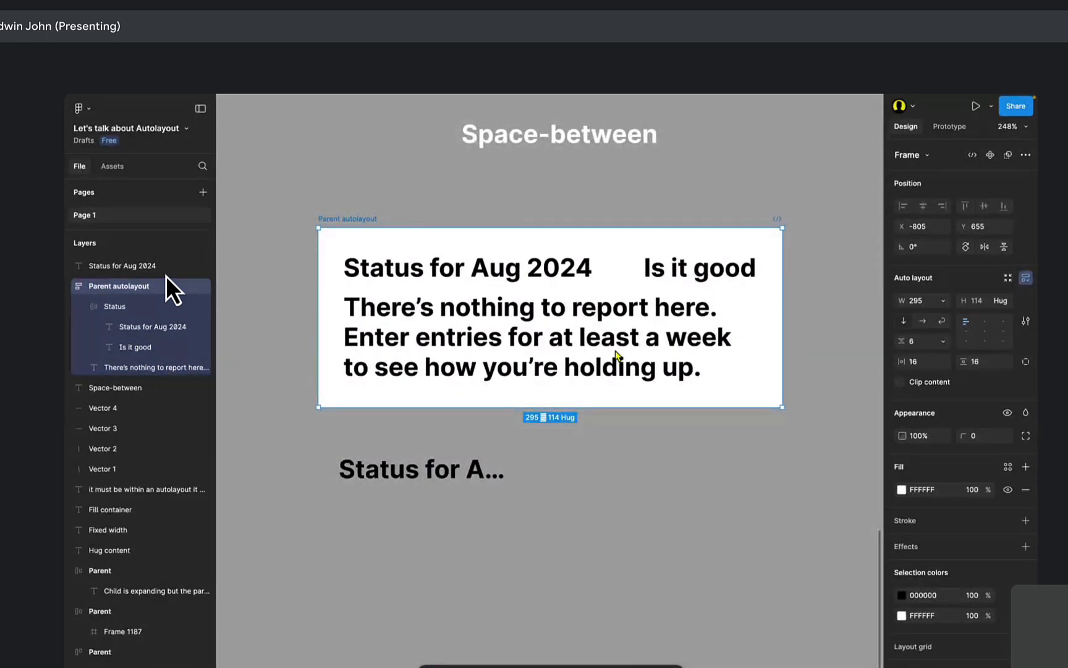
pyautogui.click(555, 345)
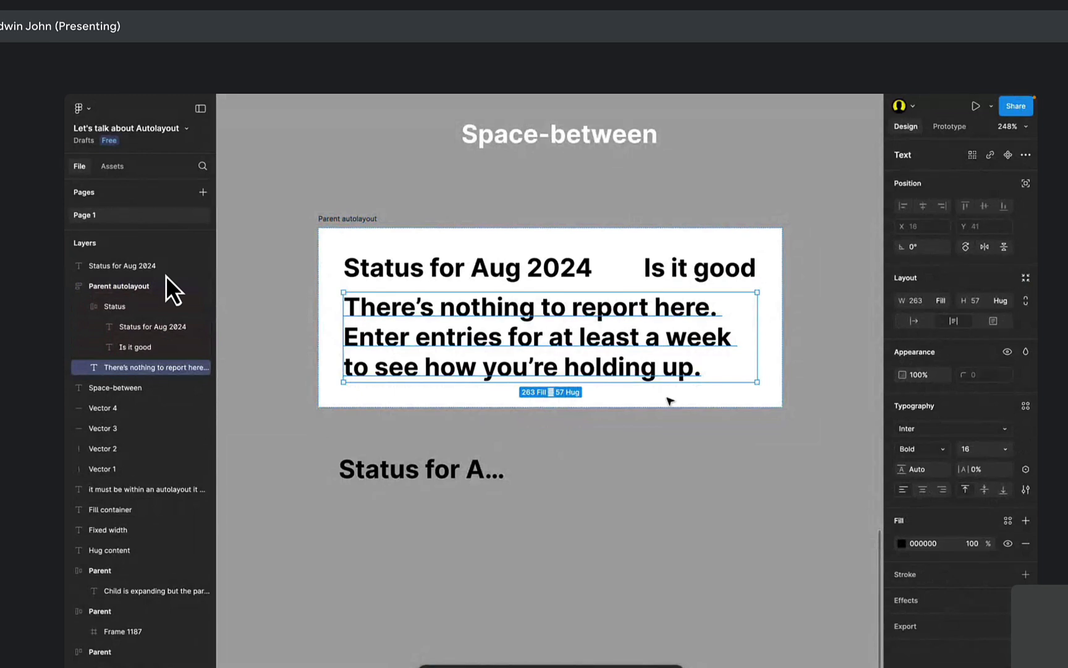
pyautogui.doubleClick(637, 366)
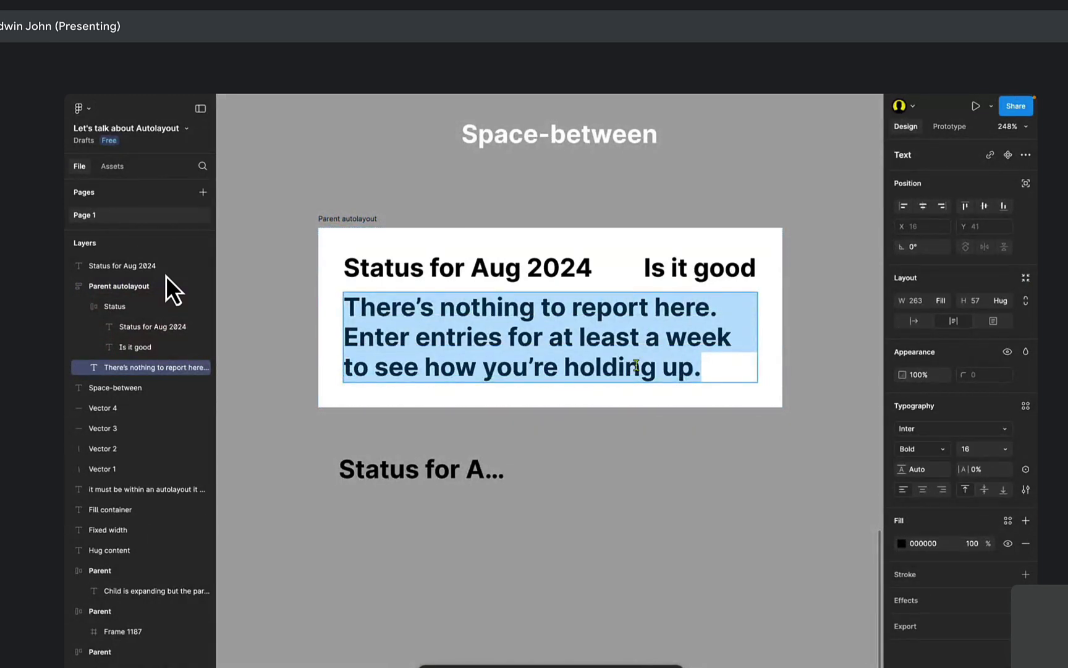
pyautogui.click(705, 373)
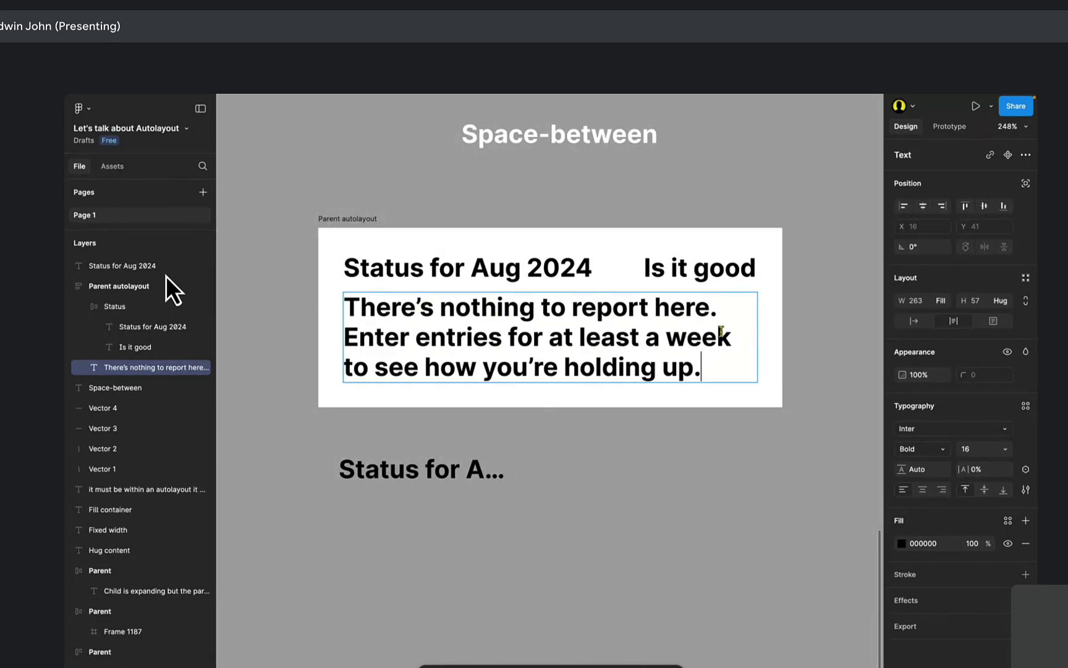
pyautogui.press('Escape')
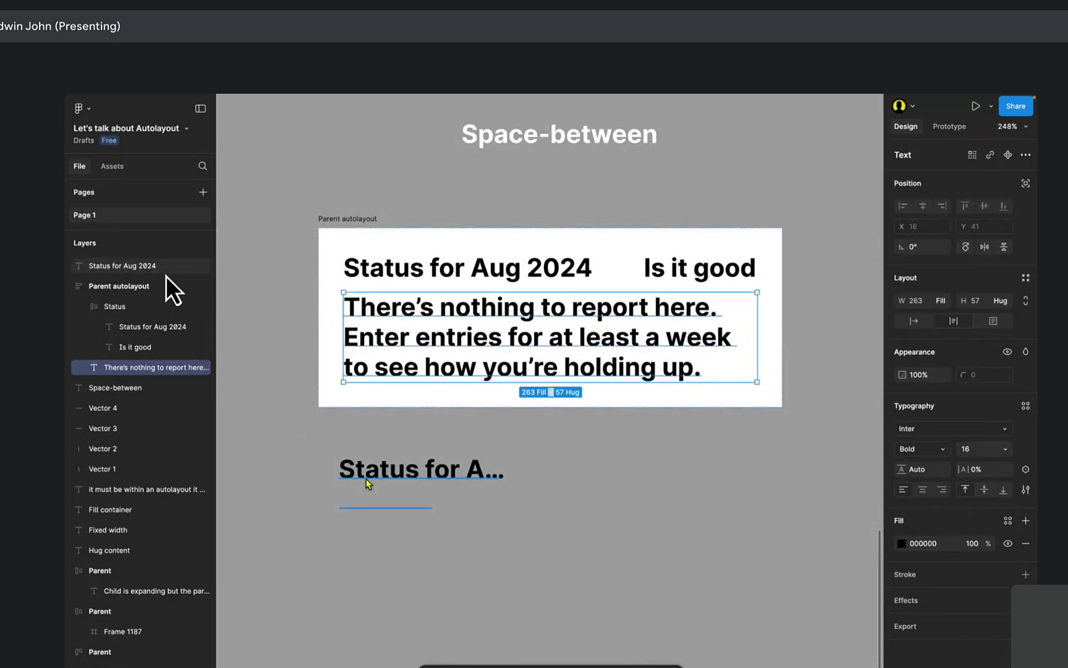
# Delete the loose truncated status text below the Parent autolayout frame.
pyautogui.moveTo(367, 479); pyautogui.dragTo(359, 619)
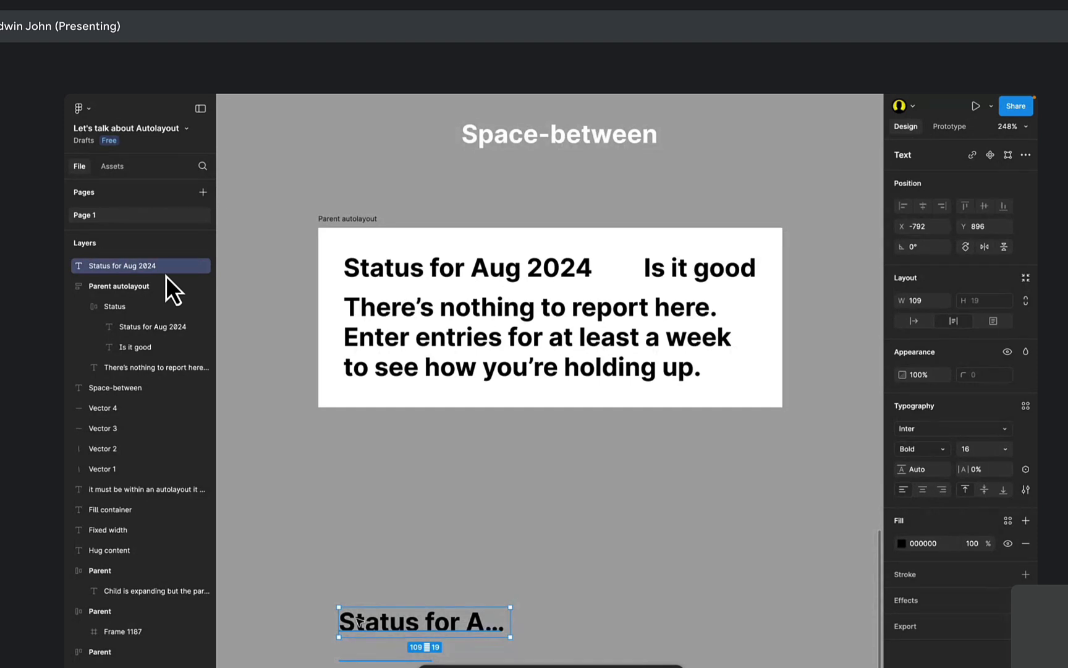
pyautogui.press('Delete')
# Lengthen the "There's nothing to report here" paragraph by appending a copy of its own text at the end.
pyautogui.click(631, 328)
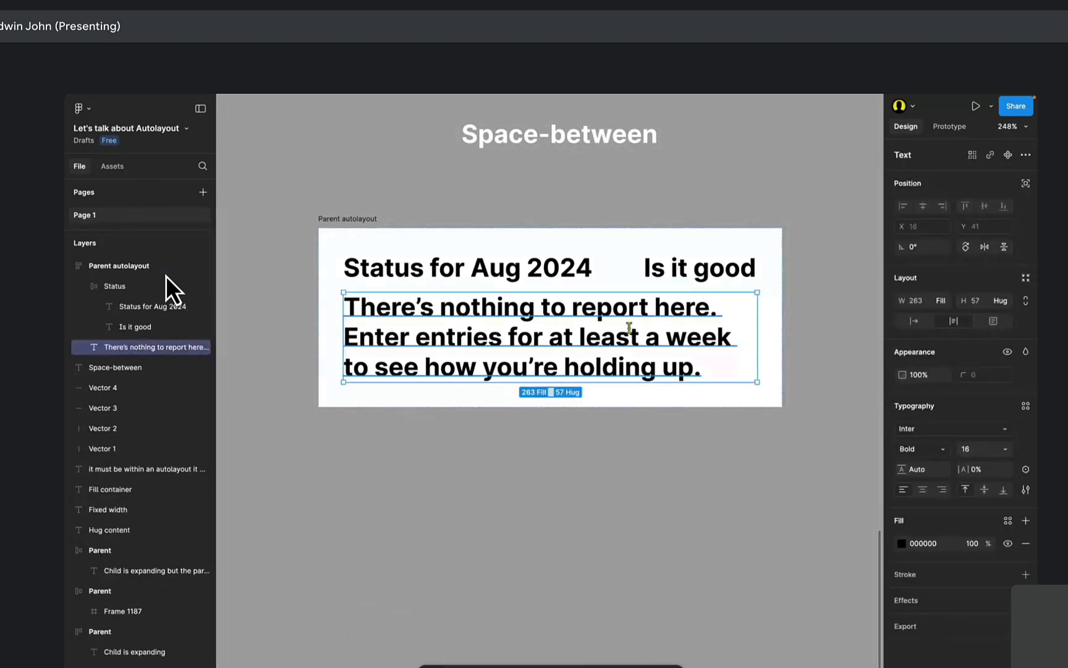
pyautogui.press('Return')
pyautogui.hotkey('ctrl', 'c')
pyautogui.press('Right')
pyautogui.press('Return')
pyautogui.hotkey('ctrl', 'v')
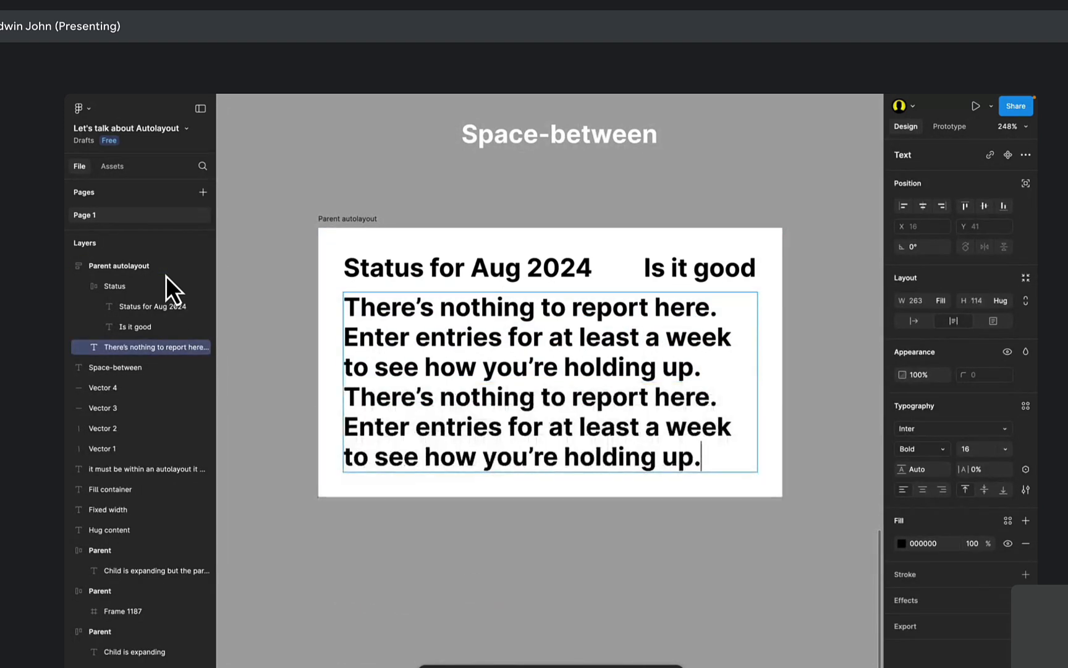
pyautogui.press('Escape')
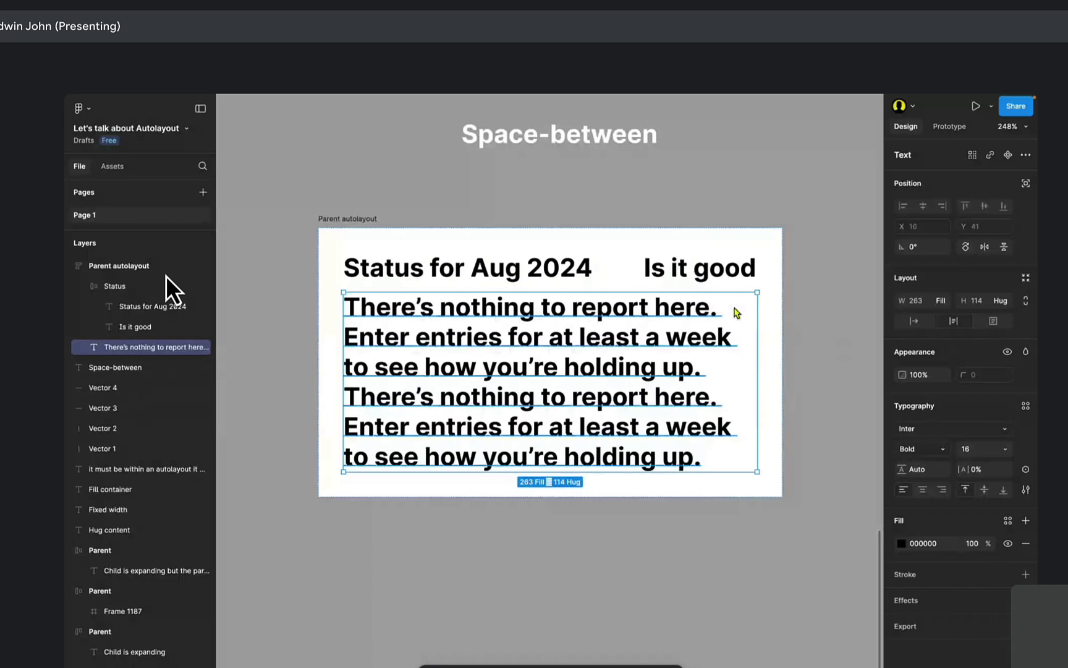
# Turn on text truncation for the lengthened paragraph and set its max lines to 3.
pyautogui.click(597, 243)
pyautogui.moveTo(561, 272); pyautogui.dragTo(509, 300)
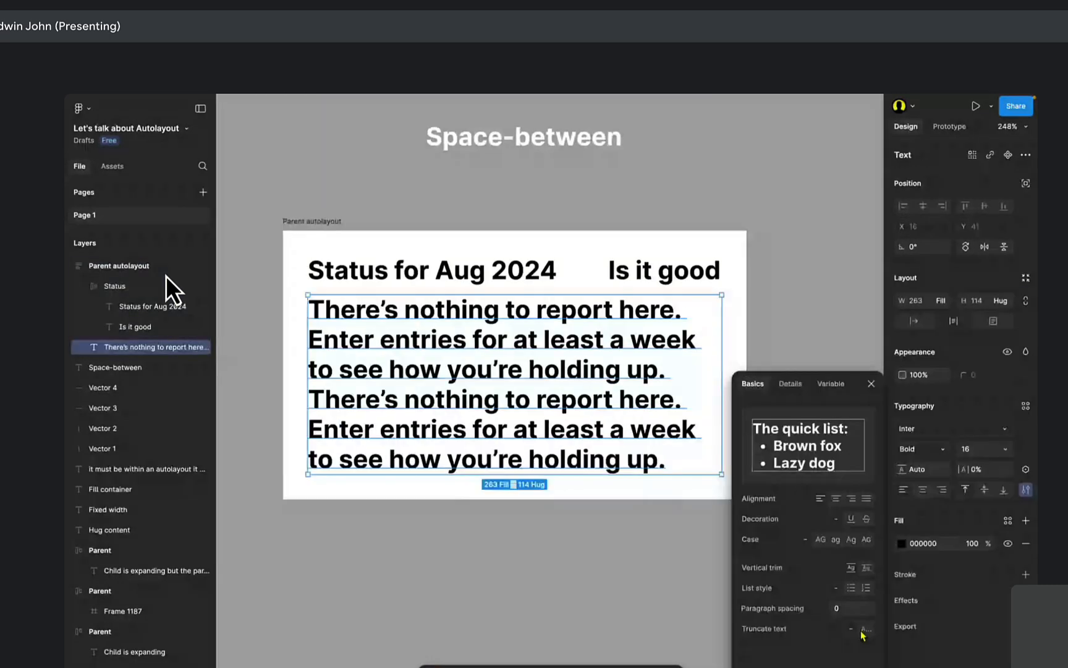
pyautogui.click(864, 629)
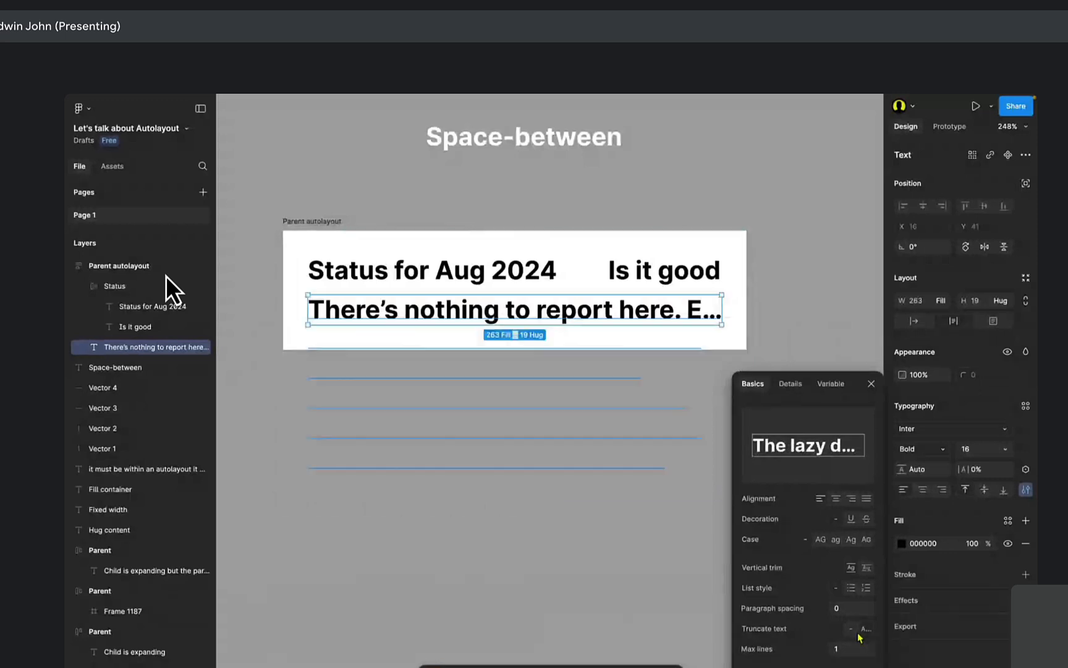
pyautogui.click(851, 629)
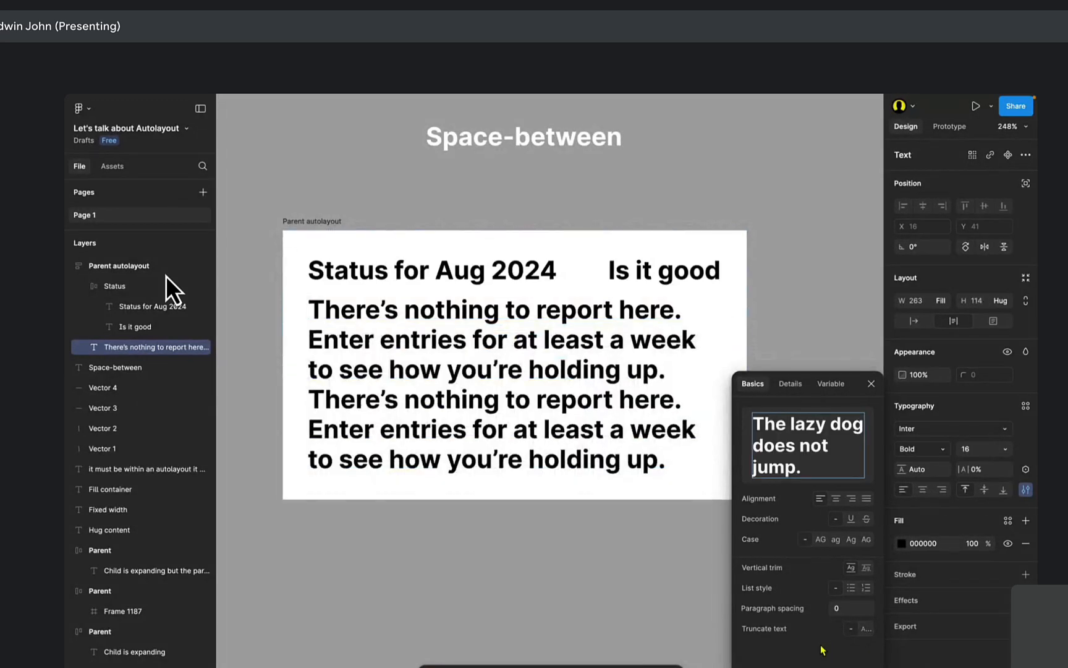
pyautogui.click(865, 629)
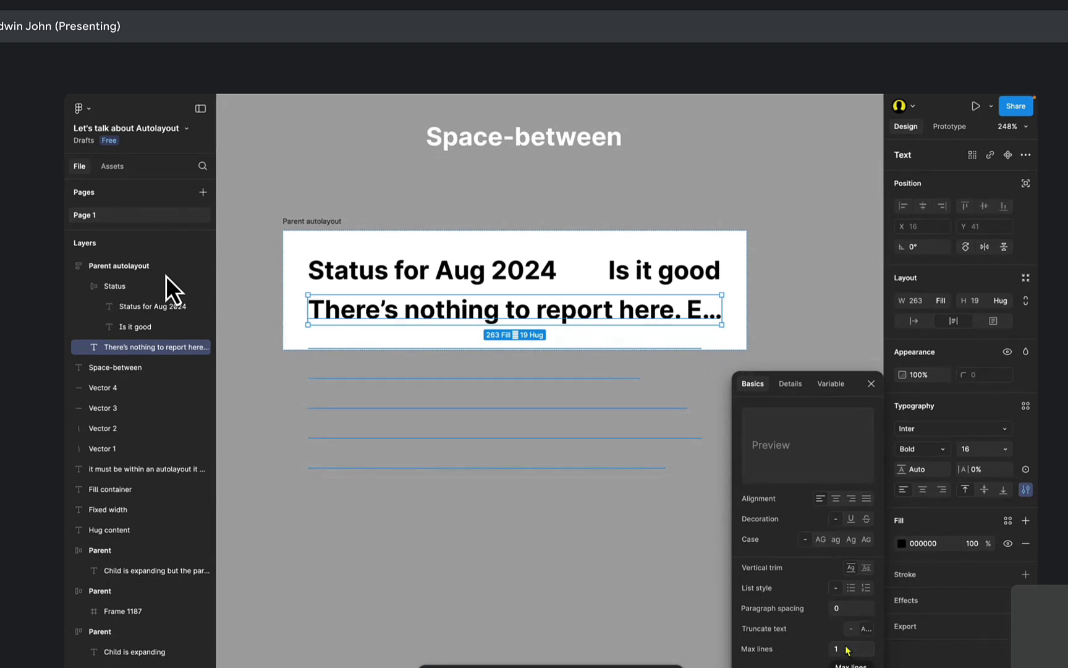
pyautogui.click(848, 650)
pyautogui.write('3')
pyautogui.press('Return')
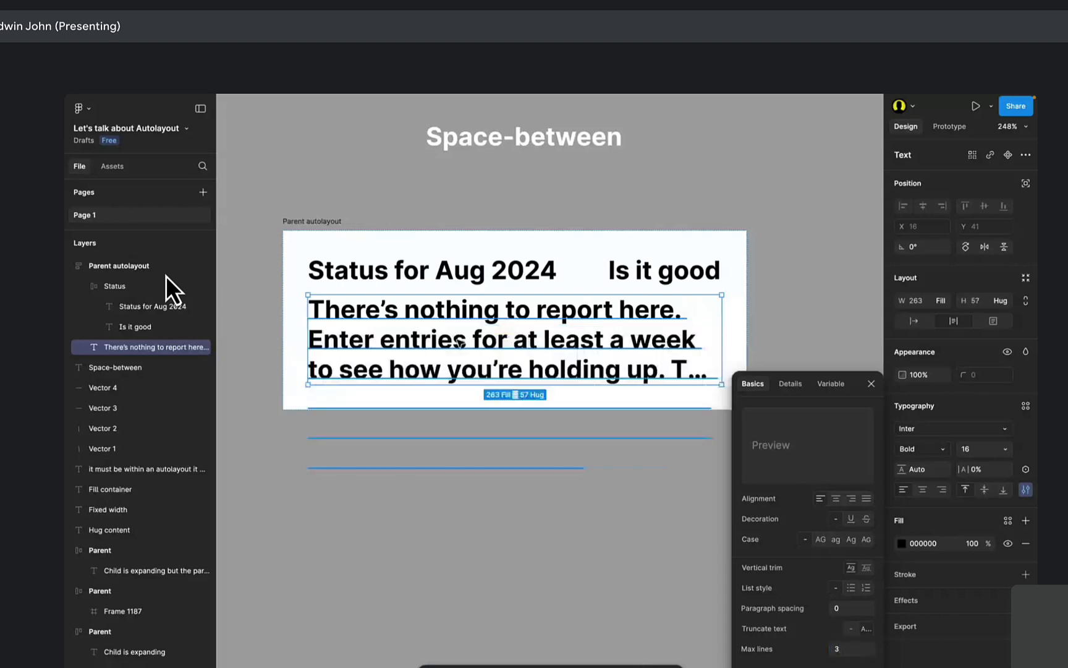
pyautogui.click(783, 276)
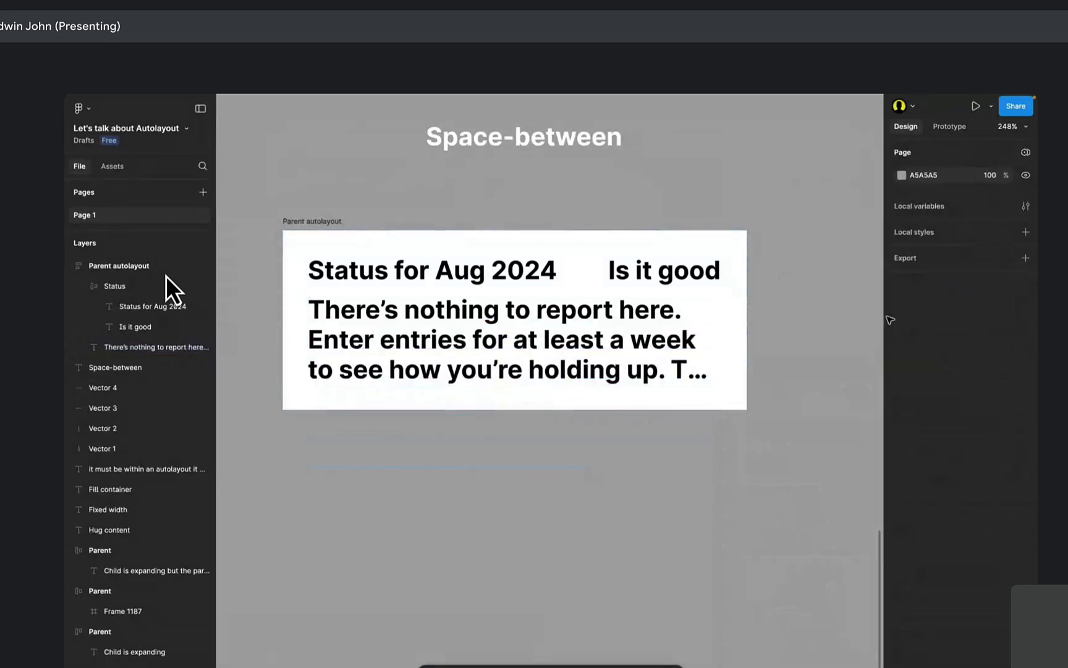
# Narrow the Parent autolayout frame to about 233 wide and select the truncated paragraph inside it.
pyautogui.click(736, 297)
pyautogui.moveTo(747, 298); pyautogui.dragTo(649, 302)
pyautogui.click(328, 266)
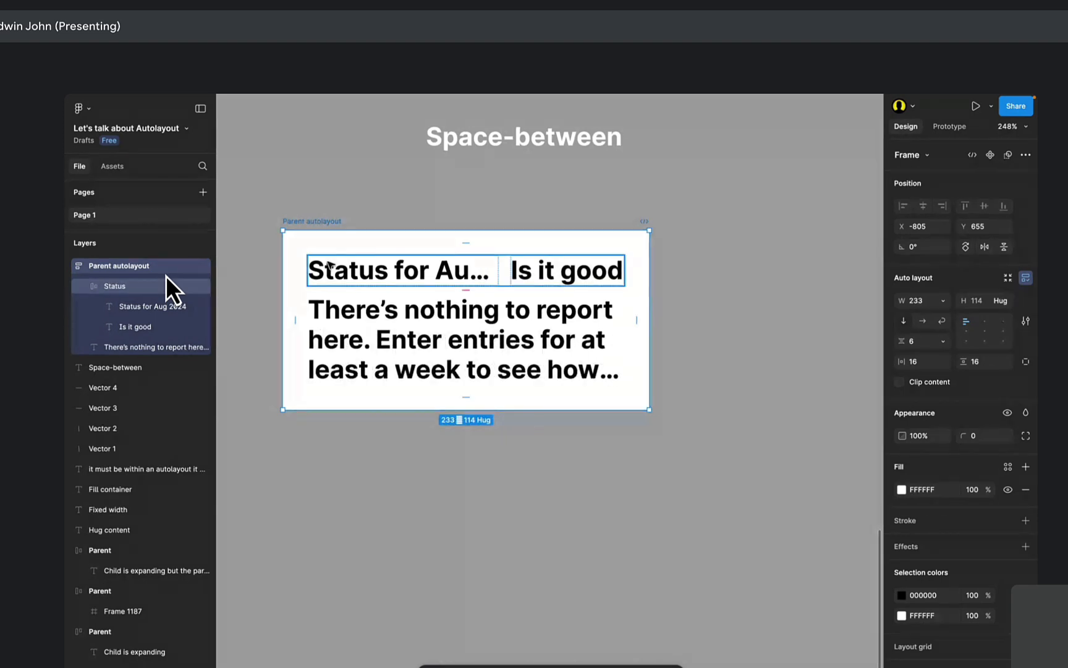
pyautogui.click(328, 266)
pyautogui.click(568, 390)
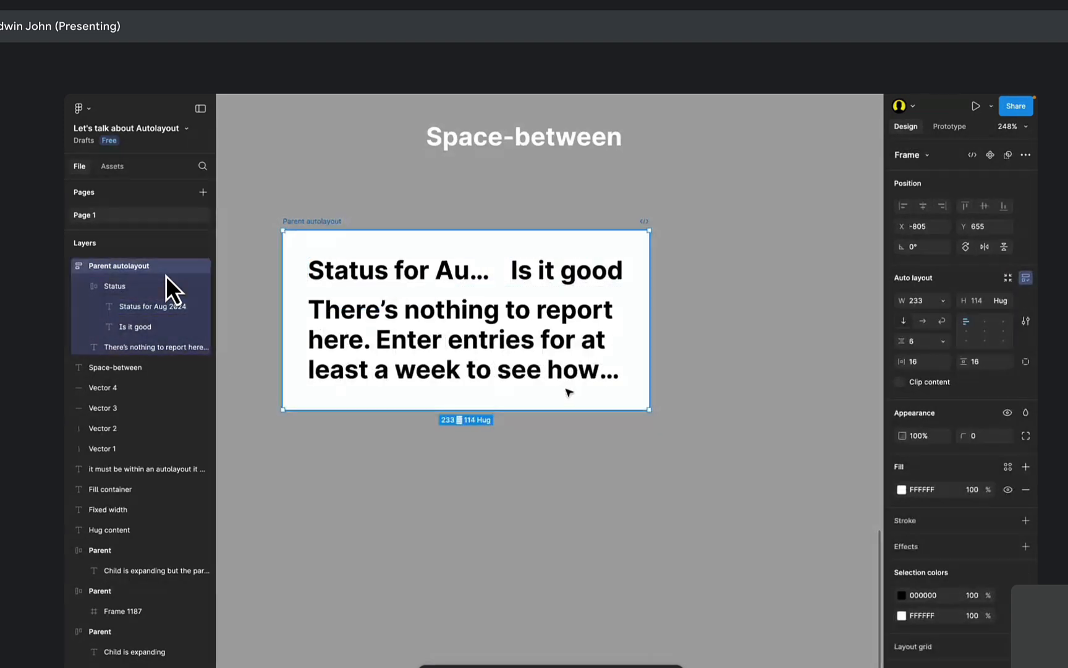
pyautogui.click(615, 371)
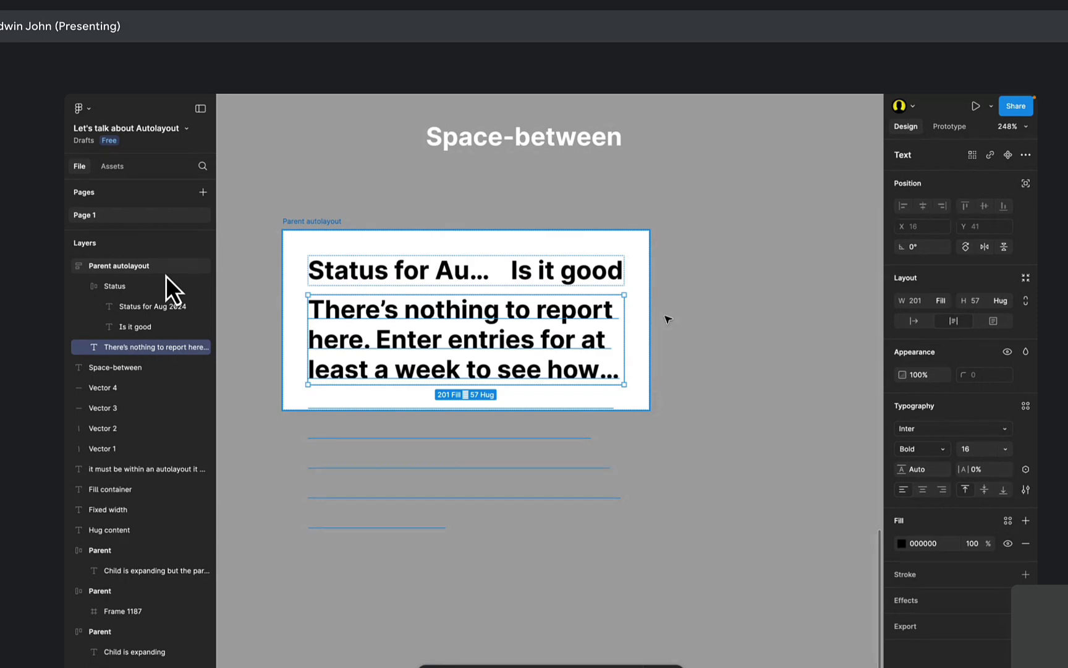
# Narrow the Parent autolayout frame to about 215 wide and widen it again slightly to try out the truncation.
pyautogui.click(721, 262)
pyautogui.moveTo(470, 262); pyautogui.dragTo(454, 387)
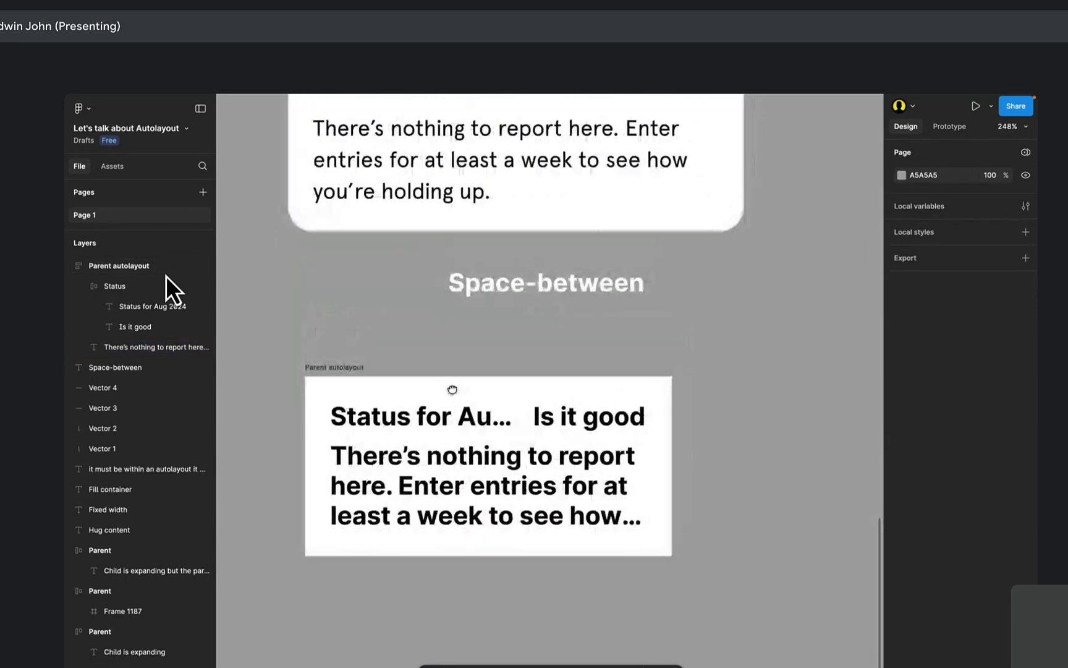
pyautogui.click(455, 392)
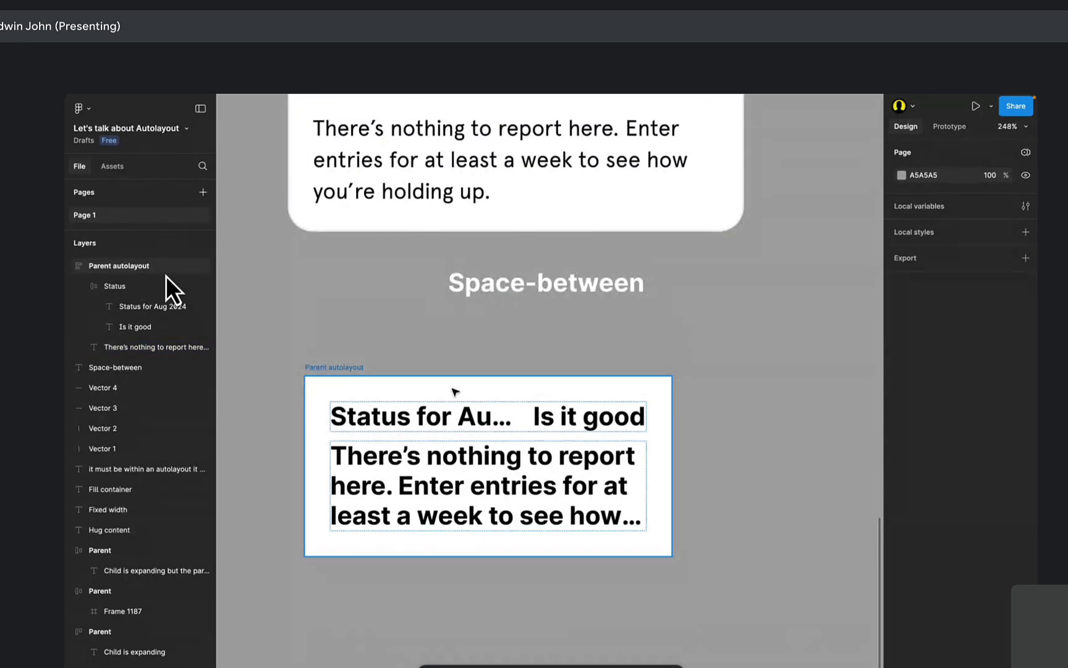
pyautogui.click(316, 370)
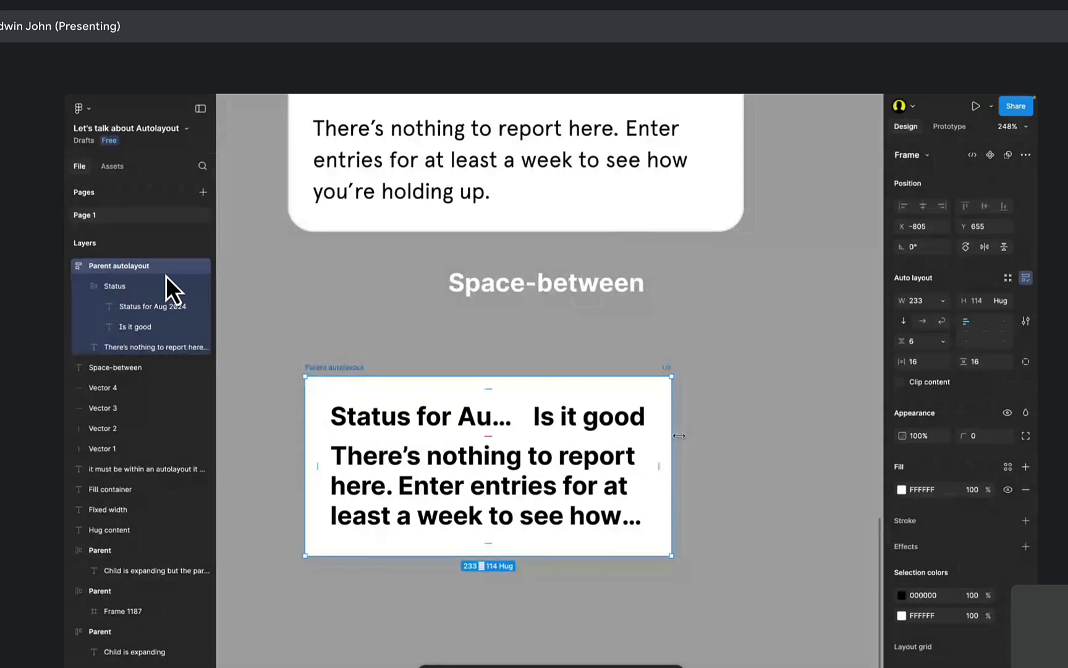
pyautogui.moveTo(671, 433); pyautogui.dragTo(639, 446)
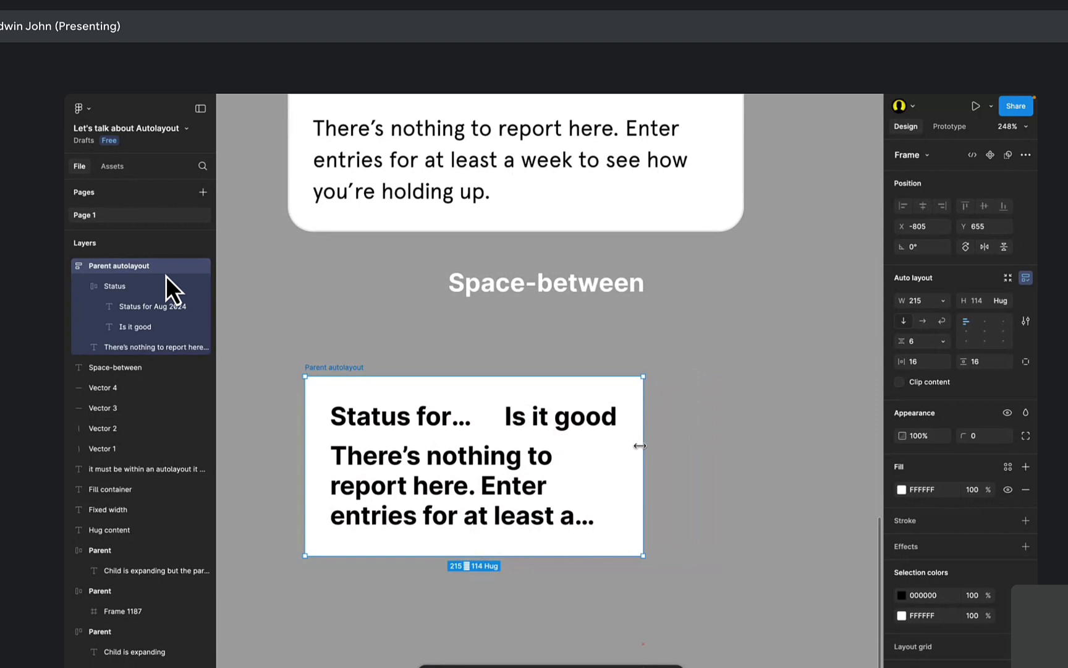
pyautogui.moveTo(640, 445)
pyautogui.mouseDown()
pyautogui.moveTo(628, 446)
pyautogui.moveTo(657, 447)
pyautogui.mouseUp()
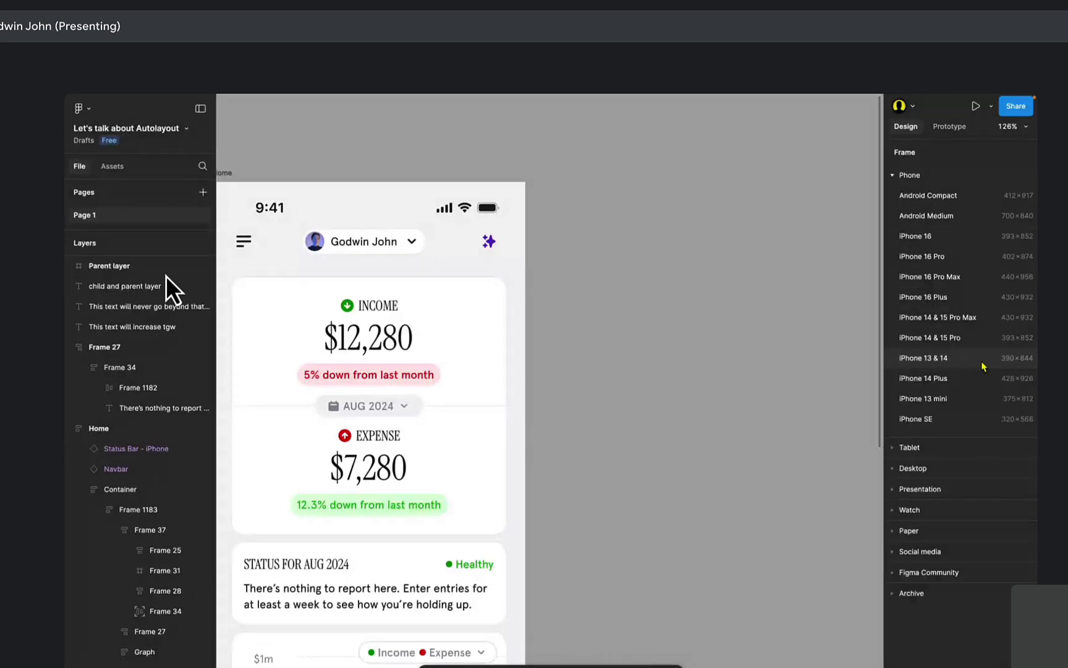
# Add an iPhone 13 & 14 frame (390 × 844) beside the Home screen and set its fill to F3F3F3.
pyautogui.click(984, 367)
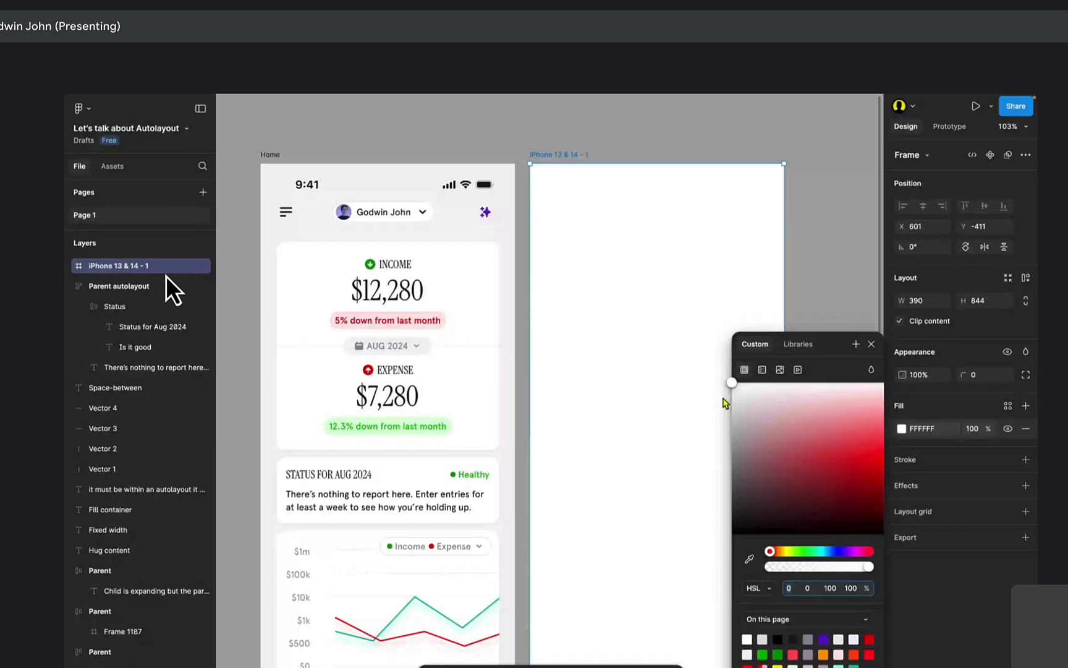
pyautogui.click(720, 396)
pyautogui.moveTo(718, 397); pyautogui.dragTo(718, 395)
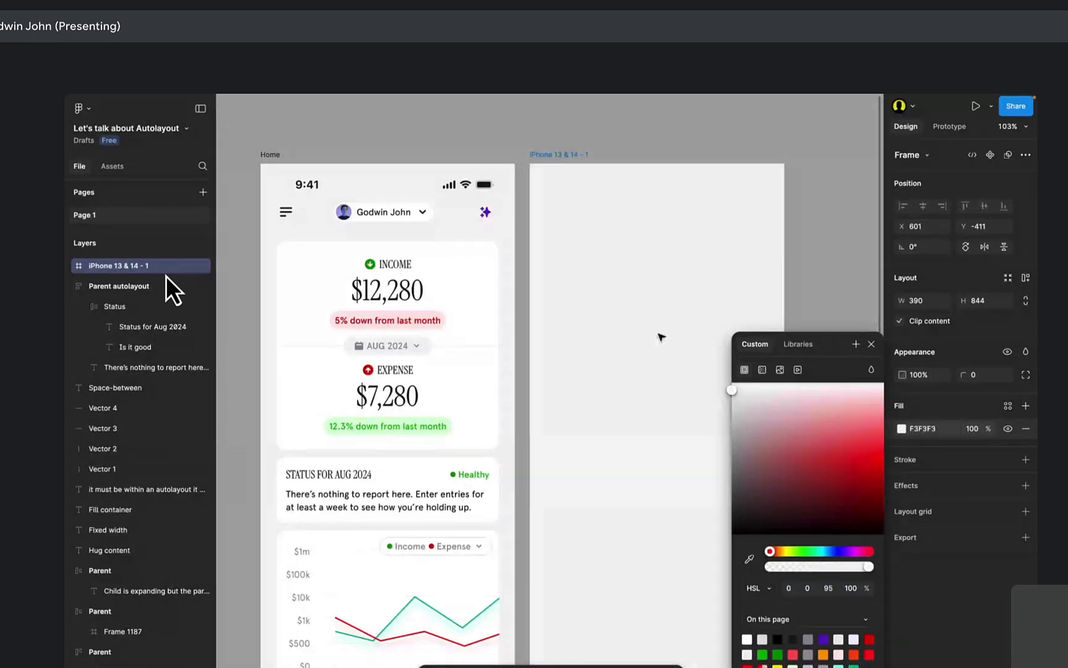
# Rename the new iPhone frame as Home.
pyautogui.click(549, 154)
pyautogui.doubleClick(549, 154)
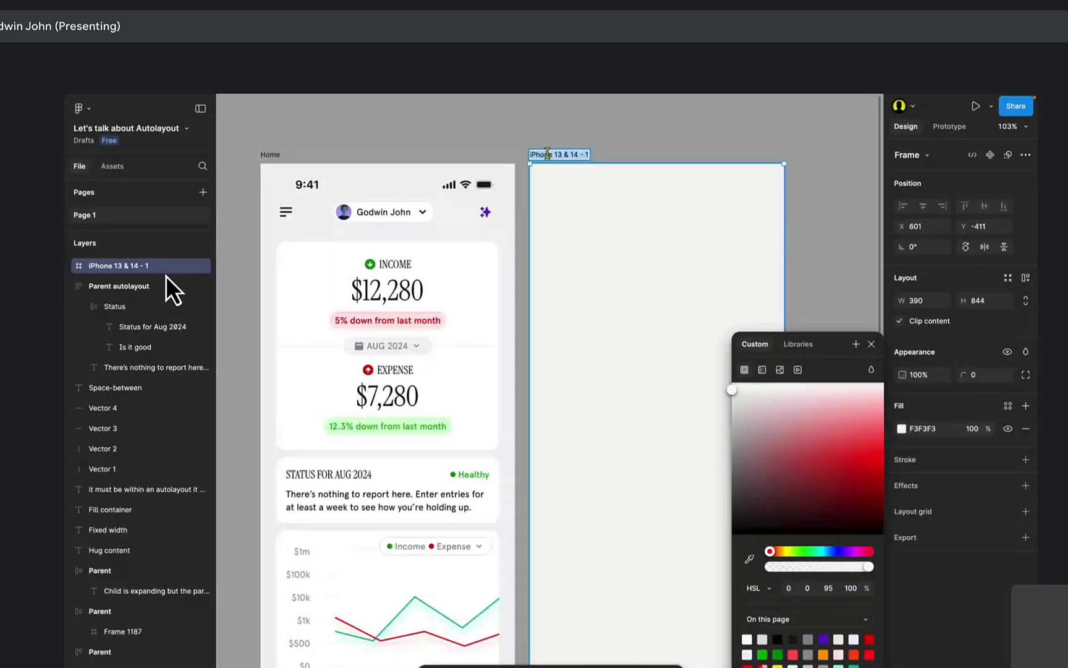
pyautogui.write('Home')
pyautogui.press('Return')
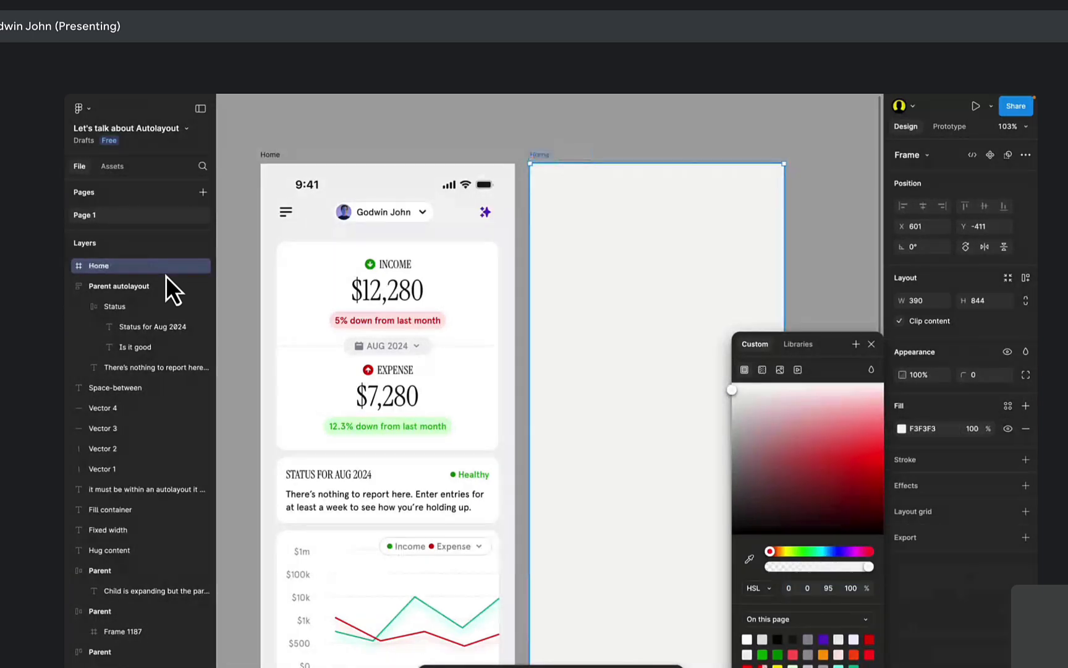
pyautogui.click(489, 136)
pyautogui.scroll(-2, 573, 262)
pyautogui.click(621, 240)
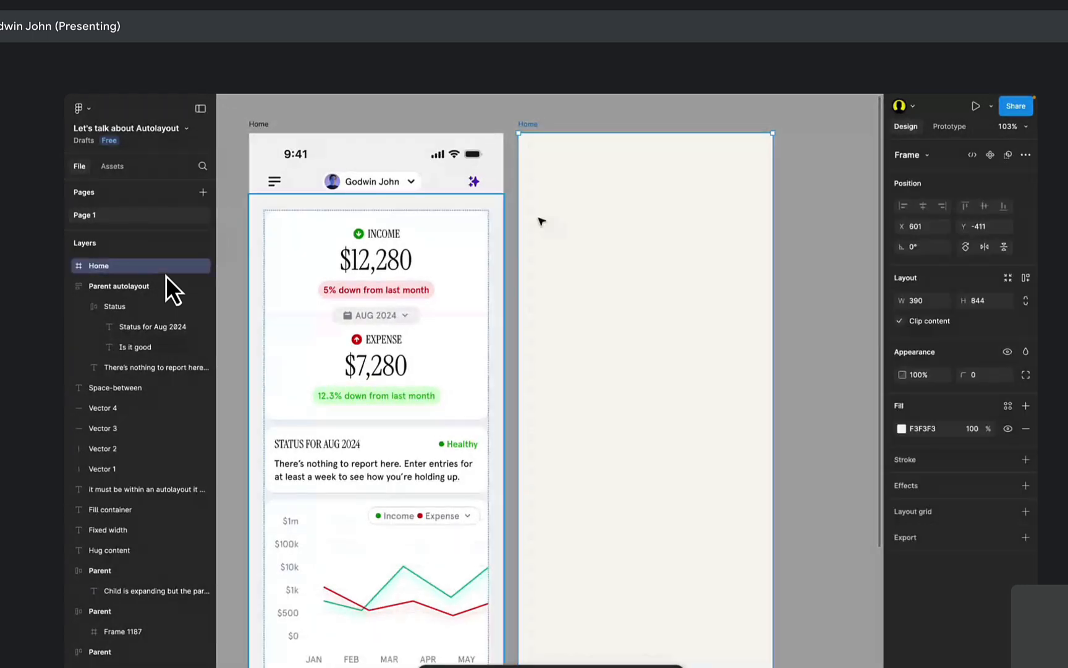
pyautogui.scroll(2, 544, 222)
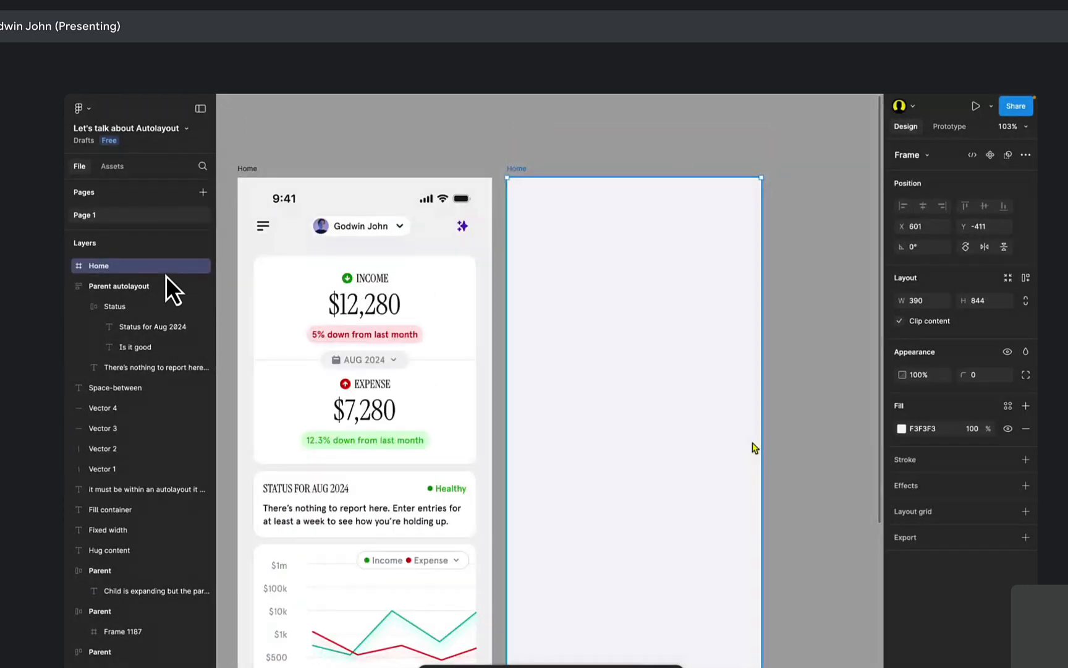
pyautogui.scroll(1, 755, 448)
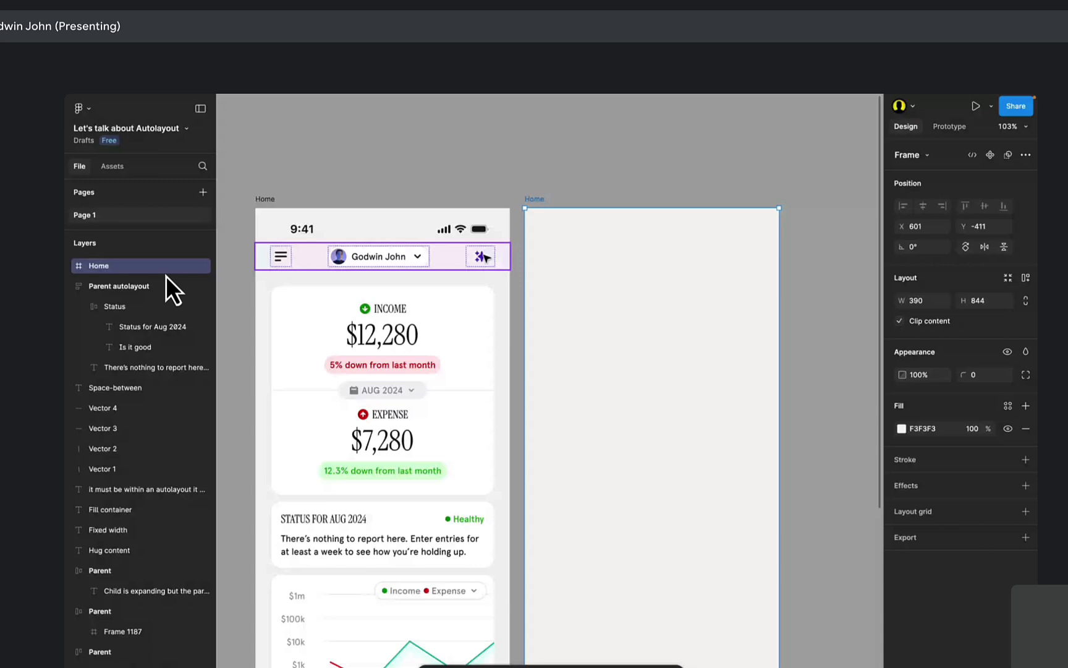
pyautogui.click(574, 143)
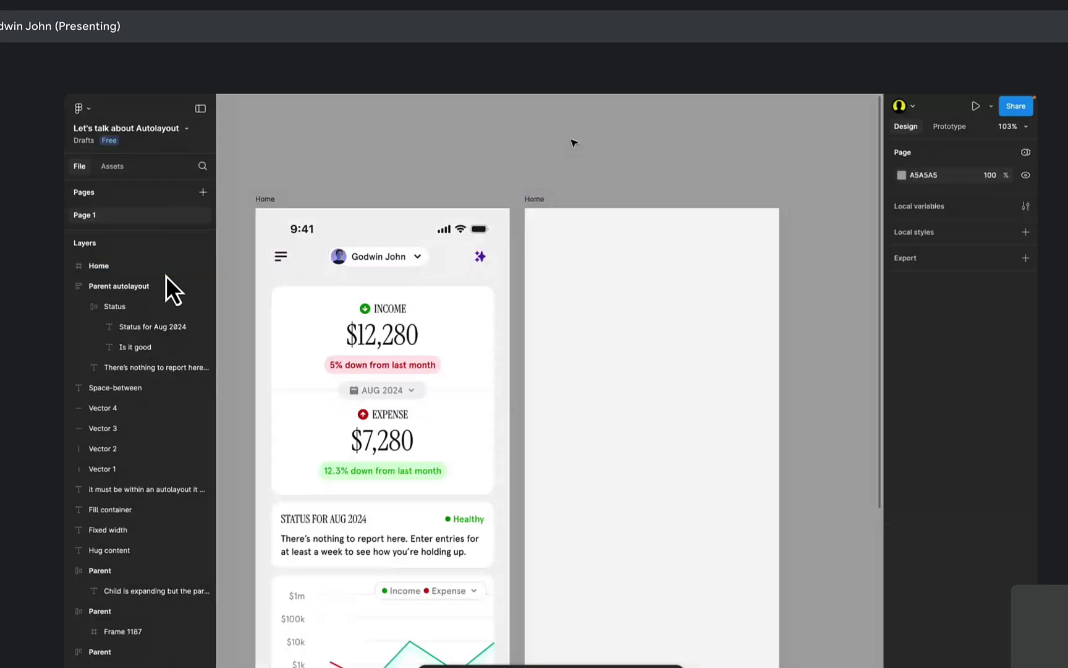
# Darken the new Home frame's fill slightly to F0F0F0.
pyautogui.click(538, 201)
pyautogui.scroll(-2, 539, 253)
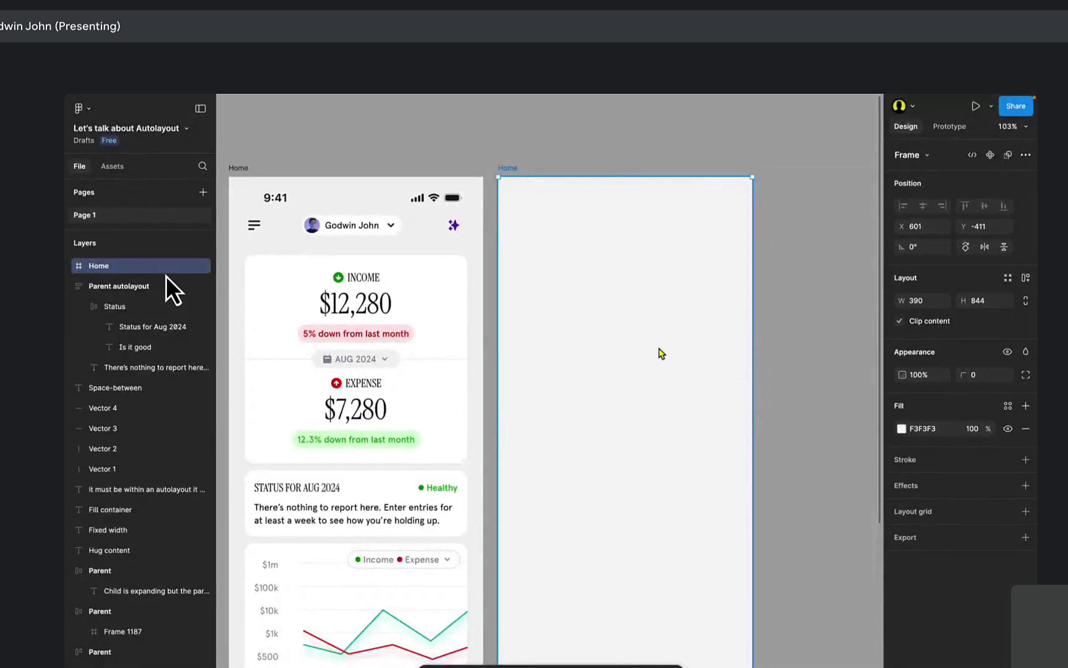
pyautogui.moveTo(630, 346); pyautogui.dragTo(659, 450)
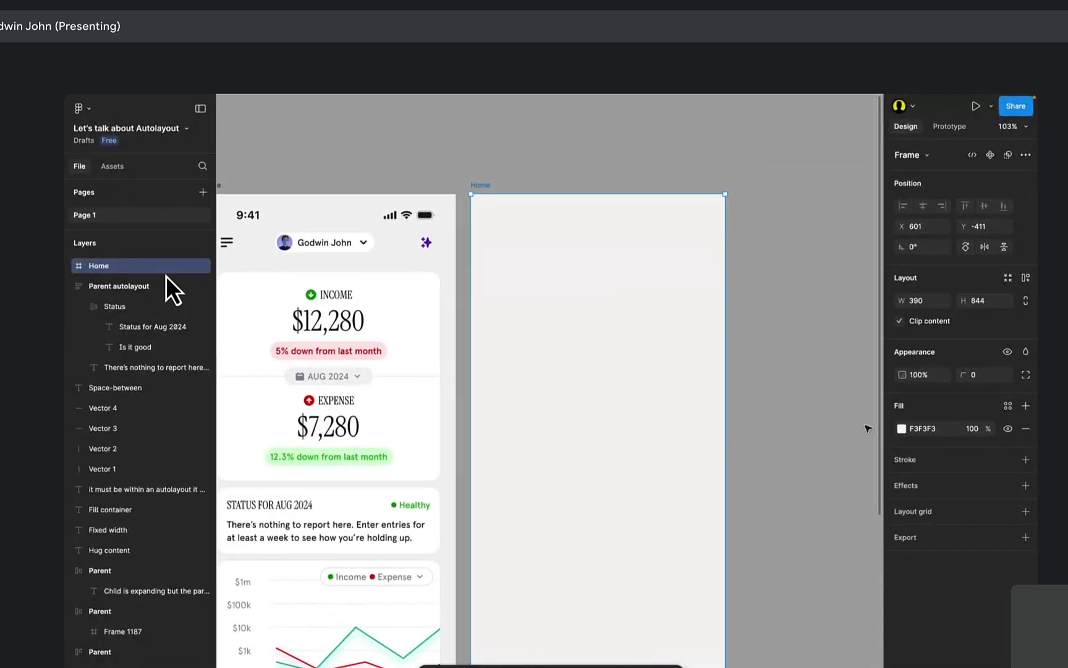
pyautogui.click(901, 428)
pyautogui.moveTo(734, 392); pyautogui.dragTo(687, 404)
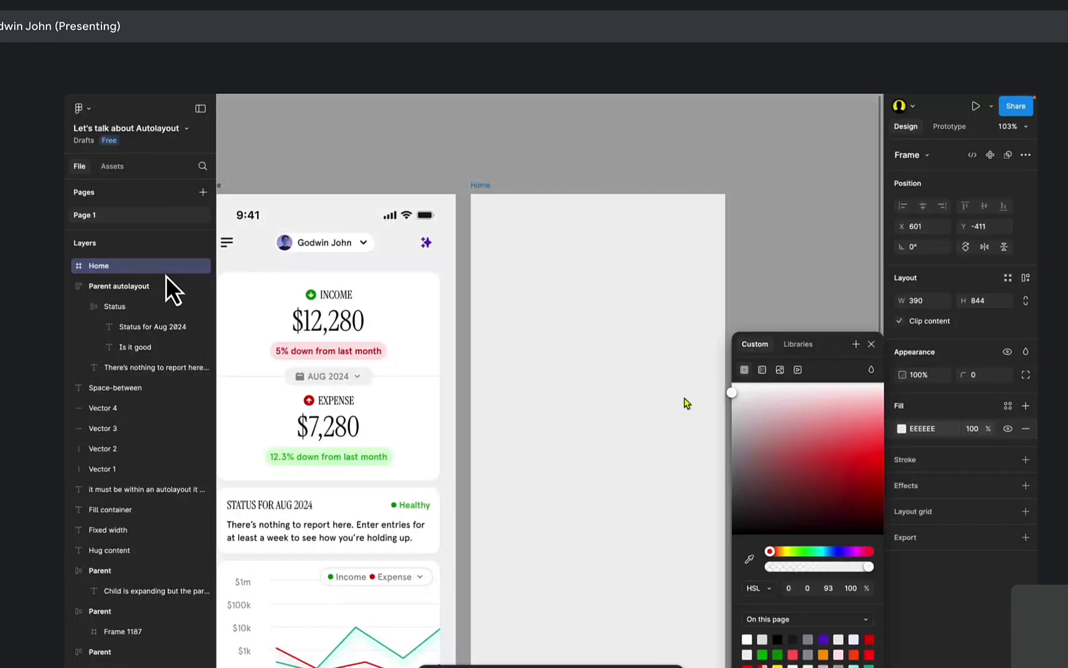
pyautogui.click(813, 185)
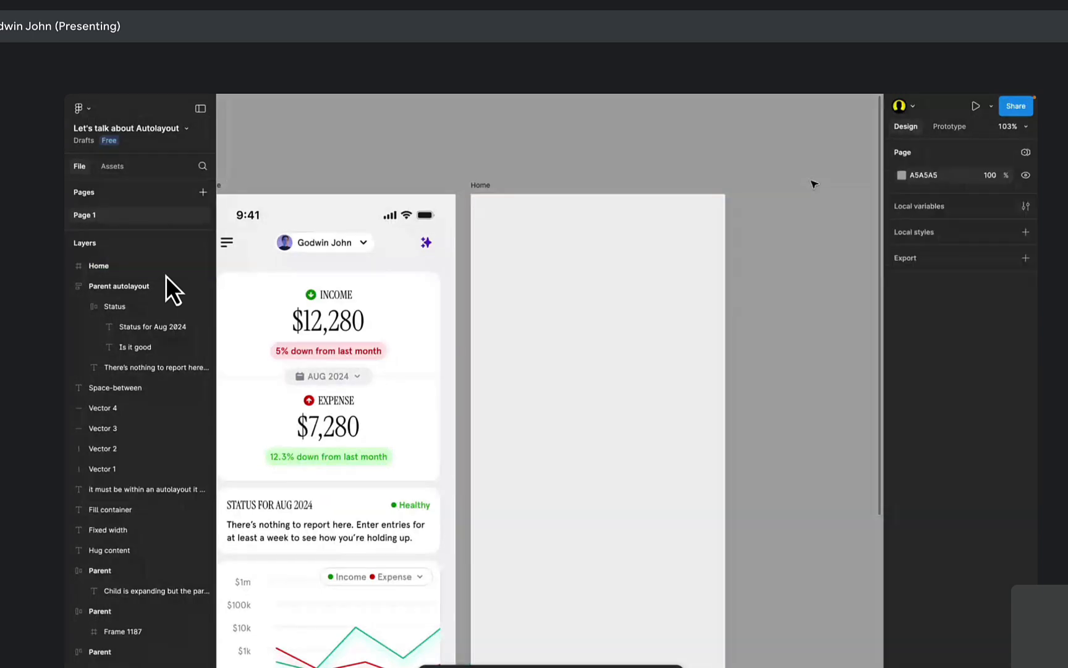
# Add auto layout to the new Home frame and select the status bar copy above the frames.
pyautogui.click(594, 255)
pyautogui.scroll(-1, 529, 334)
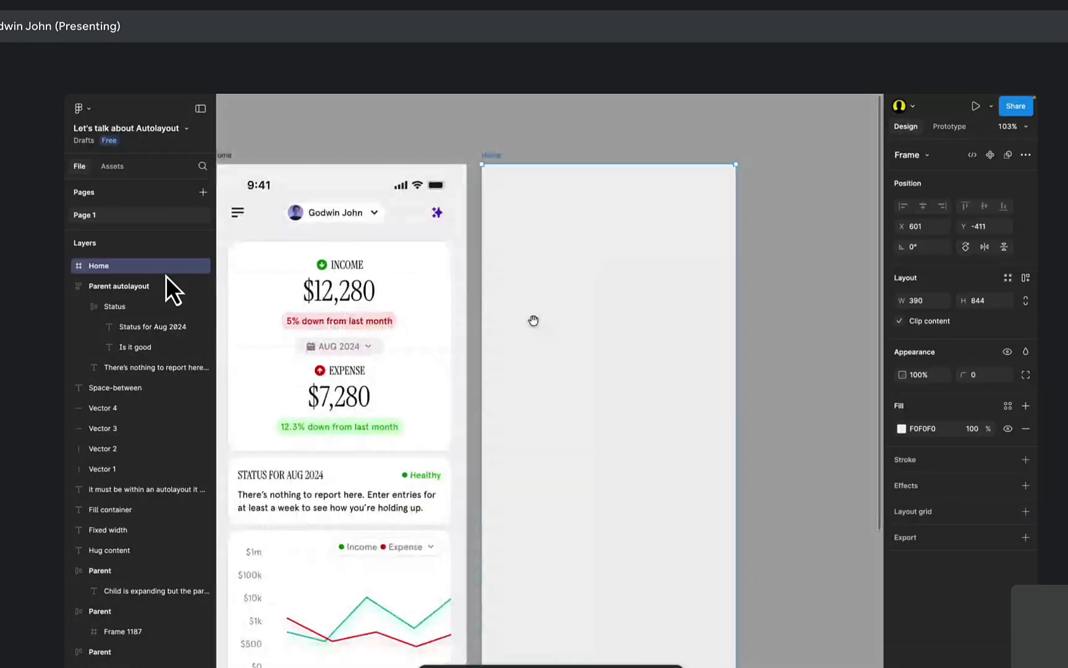
pyautogui.click(1025, 279)
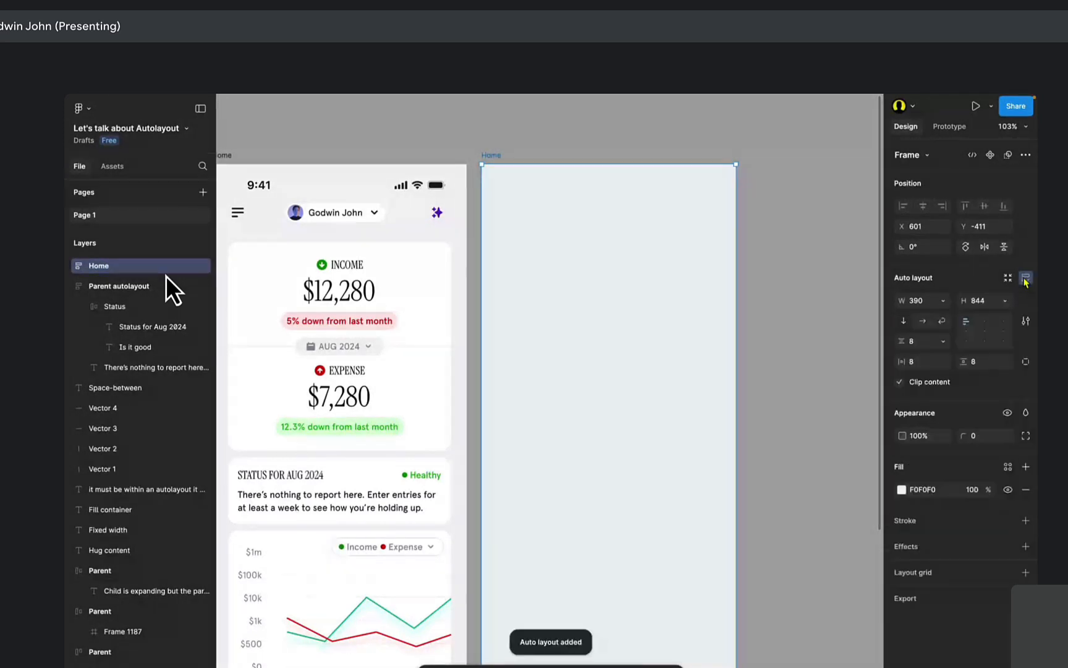
pyautogui.scroll(1, 596, 210)
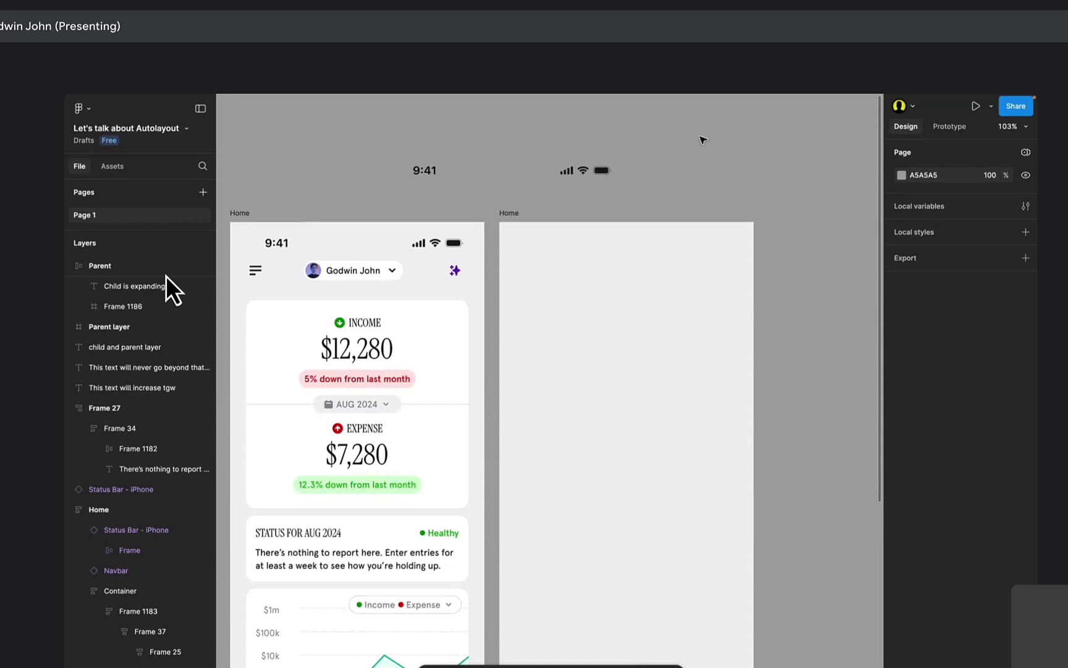
pyautogui.click(486, 172)
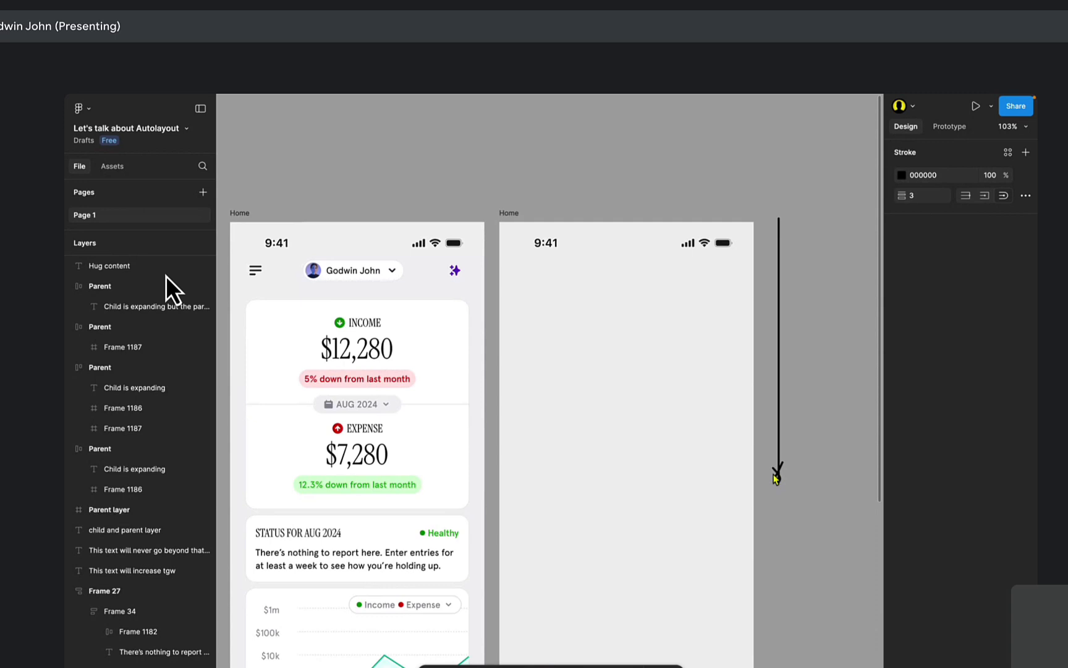
# Draw a frame about 207 × 48 under the new Home's status bar and set its width to Fill container.
pyautogui.press('space')
pyautogui.moveTo(673, 479)
pyautogui.mouseDown()
pyautogui.moveTo(623, 482)
pyautogui.moveTo(651, 524)
pyautogui.mouseUp()
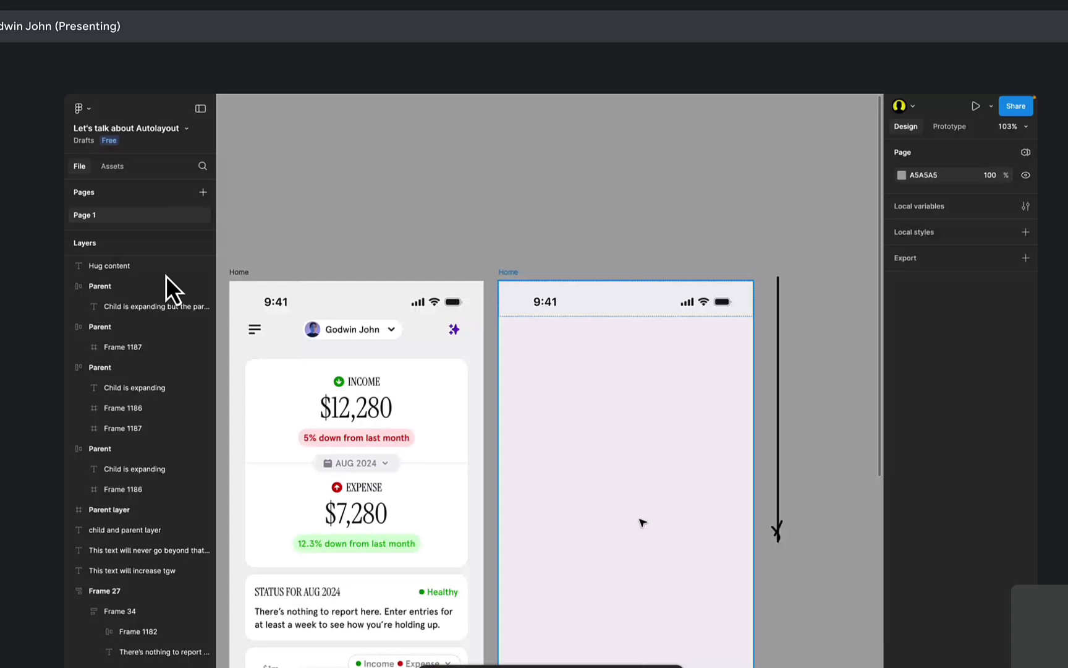
pyautogui.click(643, 523)
pyautogui.press('f')
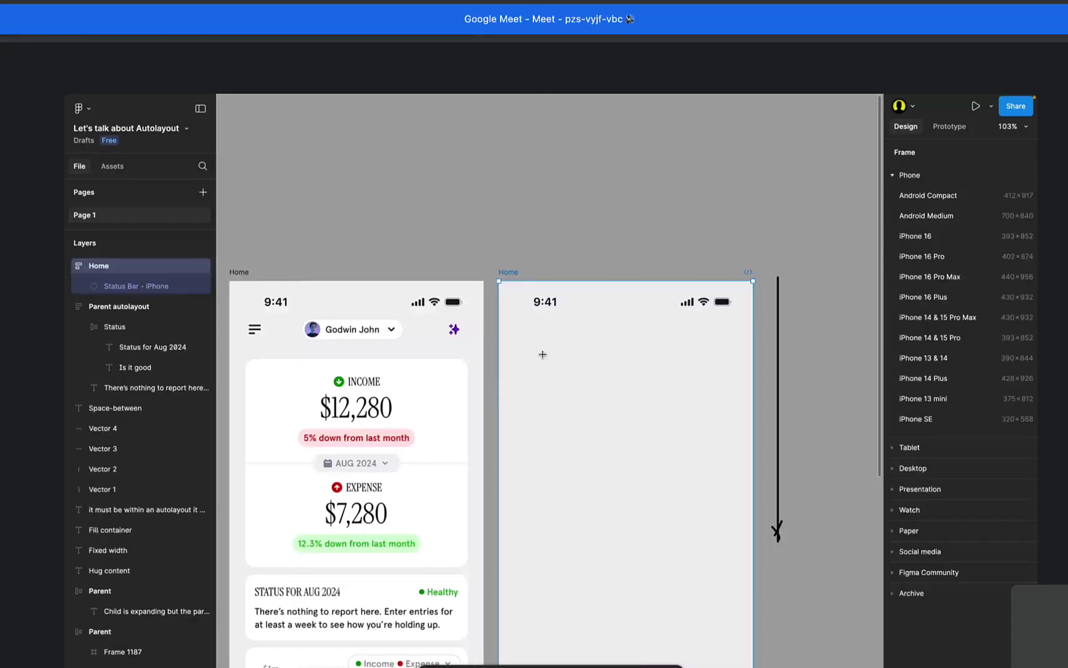
pyautogui.moveTo(543, 354); pyautogui.dragTo(499, 321)
pyautogui.moveTo(580, 377)
pyautogui.mouseDown()
pyautogui.moveTo(615, 342)
pyautogui.moveTo(647, 380)
pyautogui.moveTo(606, 353)
pyautogui.mouseUp()
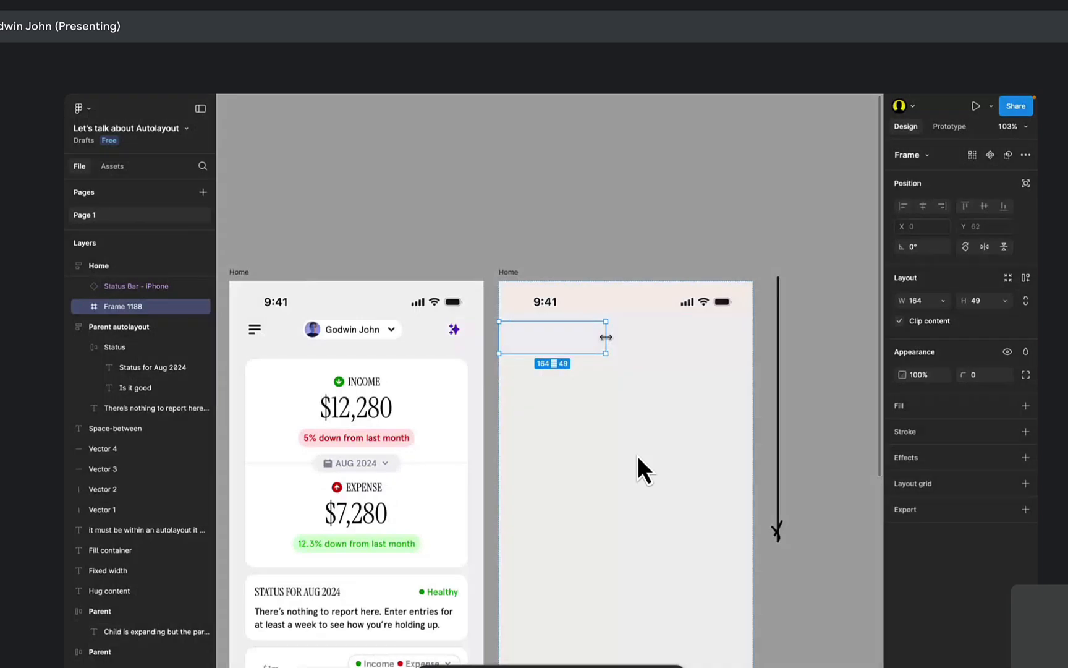
pyautogui.moveTo(606, 355); pyautogui.dragTo(633, 348)
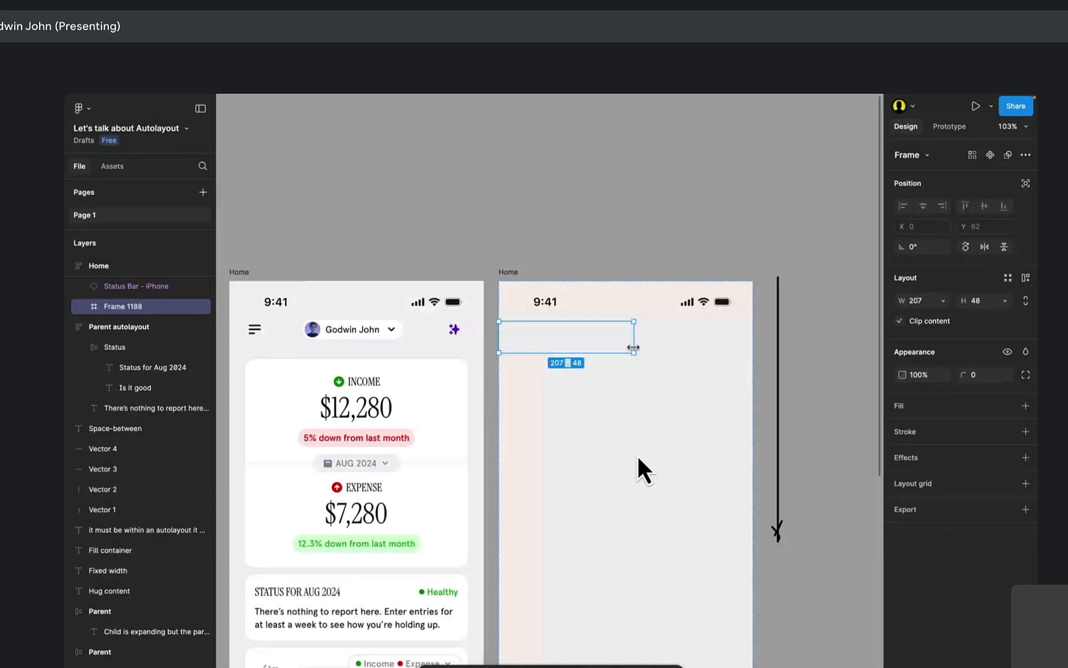
pyautogui.click(943, 300)
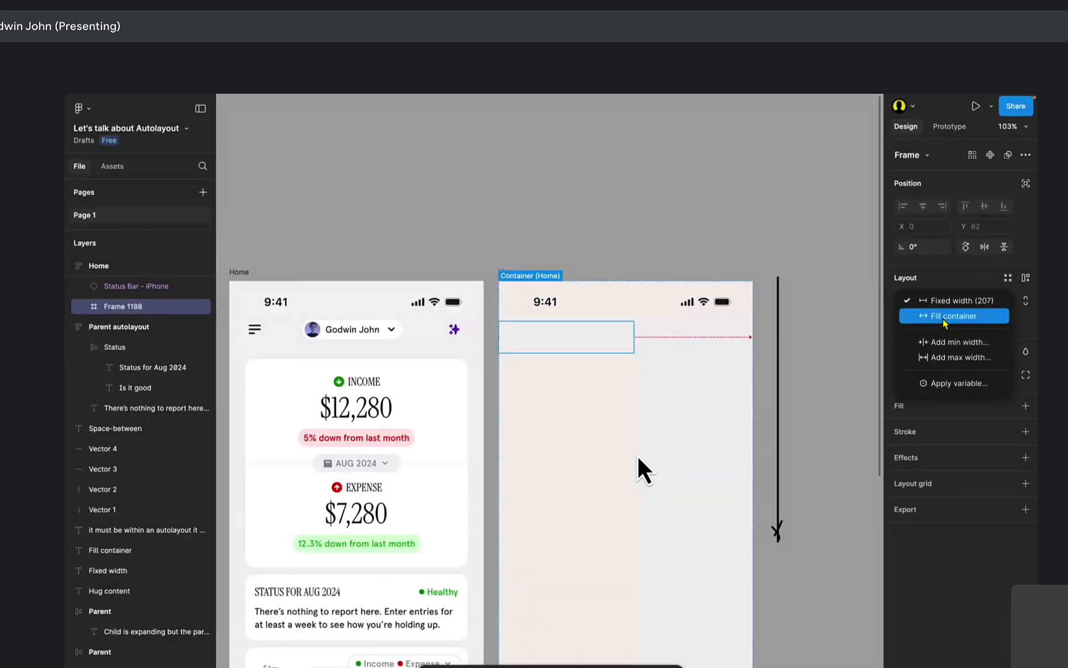
pyautogui.click(945, 319)
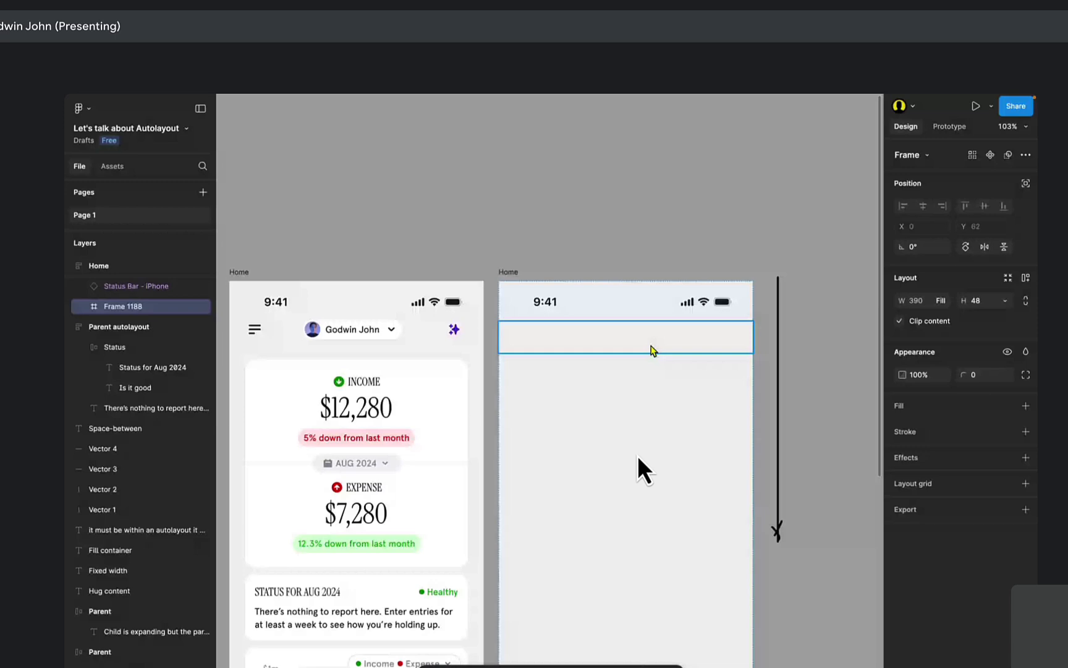
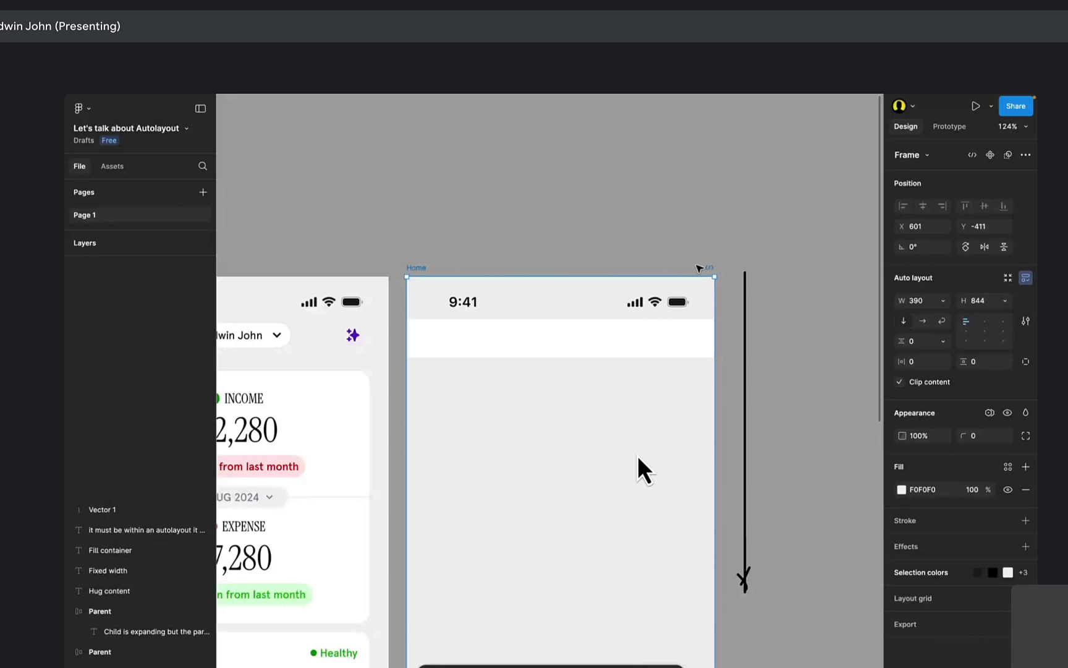
# Add auto layout to the navbar frame in the new Home screen.
pyautogui.scroll(3, 530, 337)
pyautogui.click(595, 338)
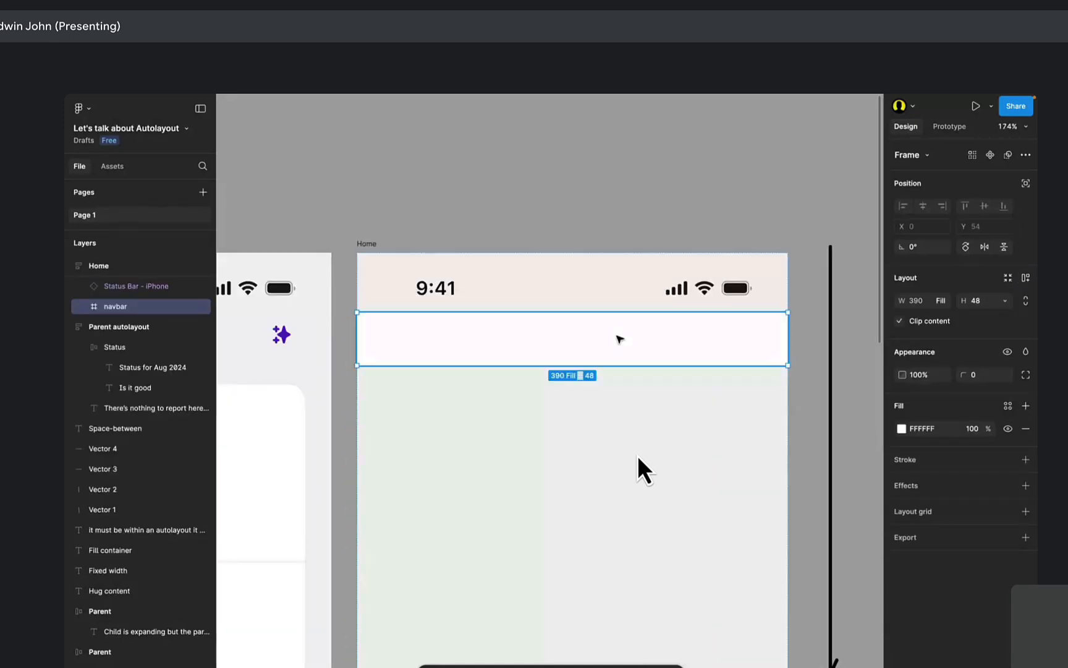
pyautogui.hotkey('shift', 'a')
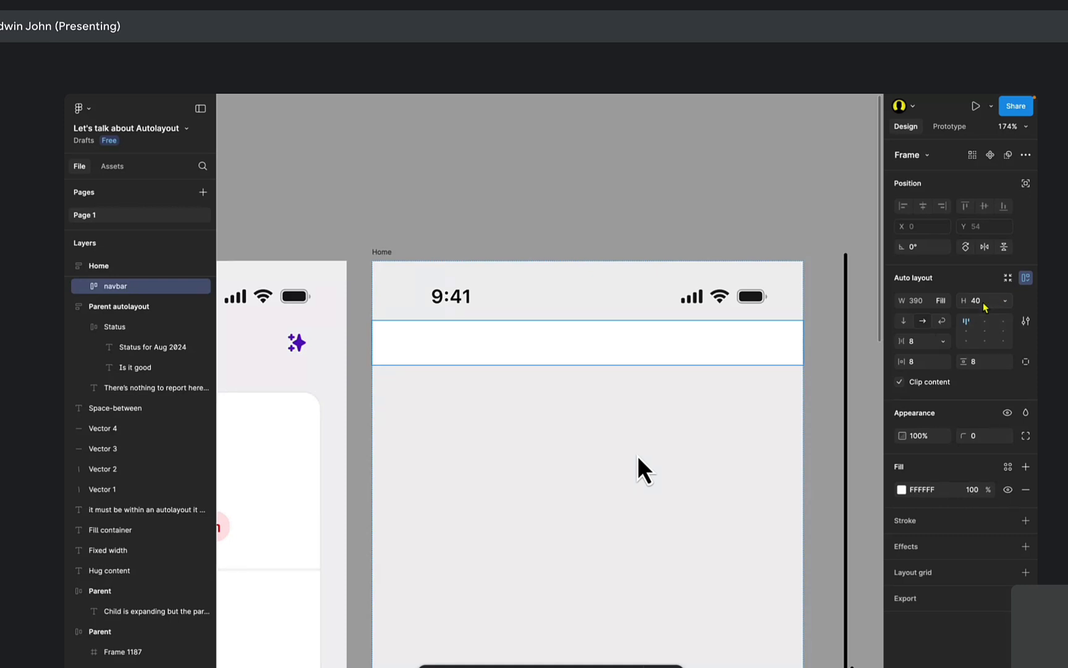
pyautogui.scroll(1, 433, 380)
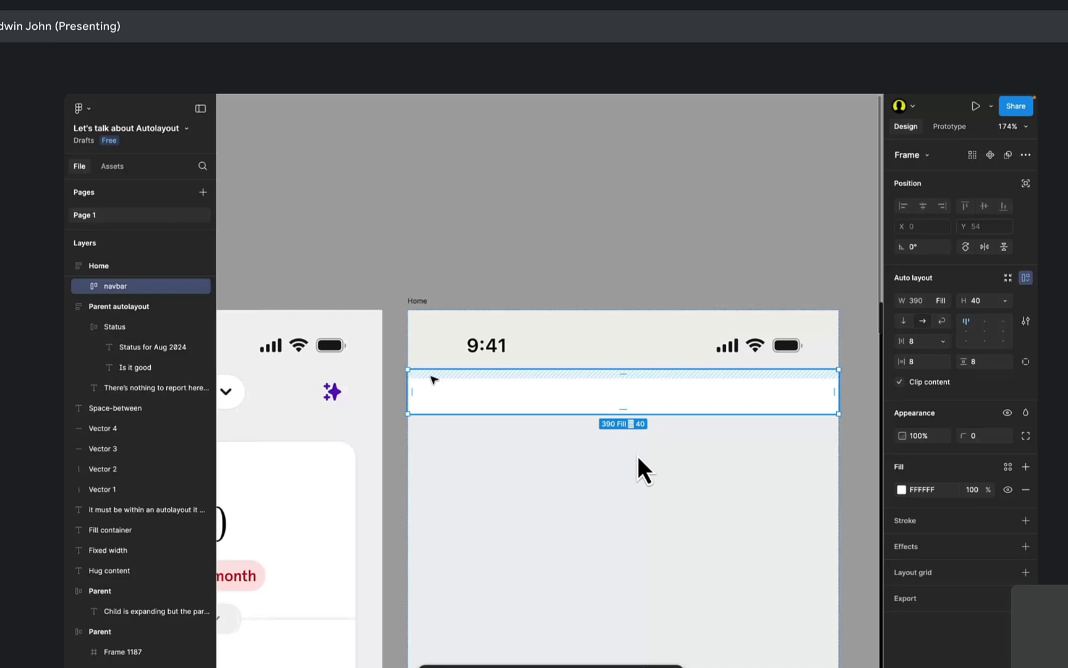
pyautogui.scroll(-2, 433, 380)
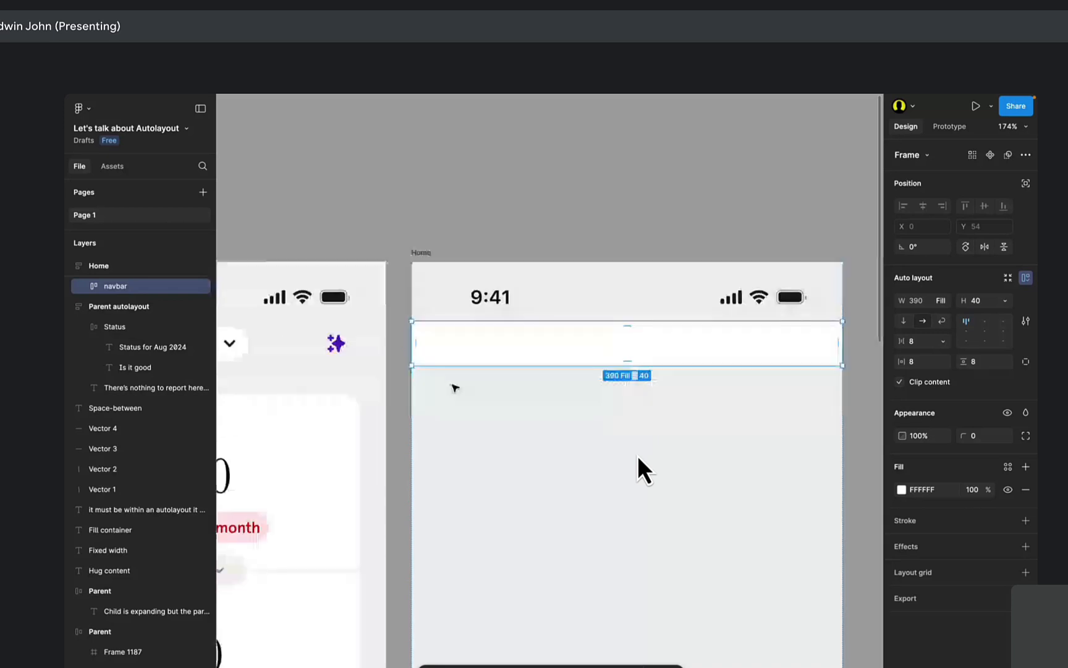
pyautogui.moveTo(671, 395); pyautogui.dragTo(579, 429)
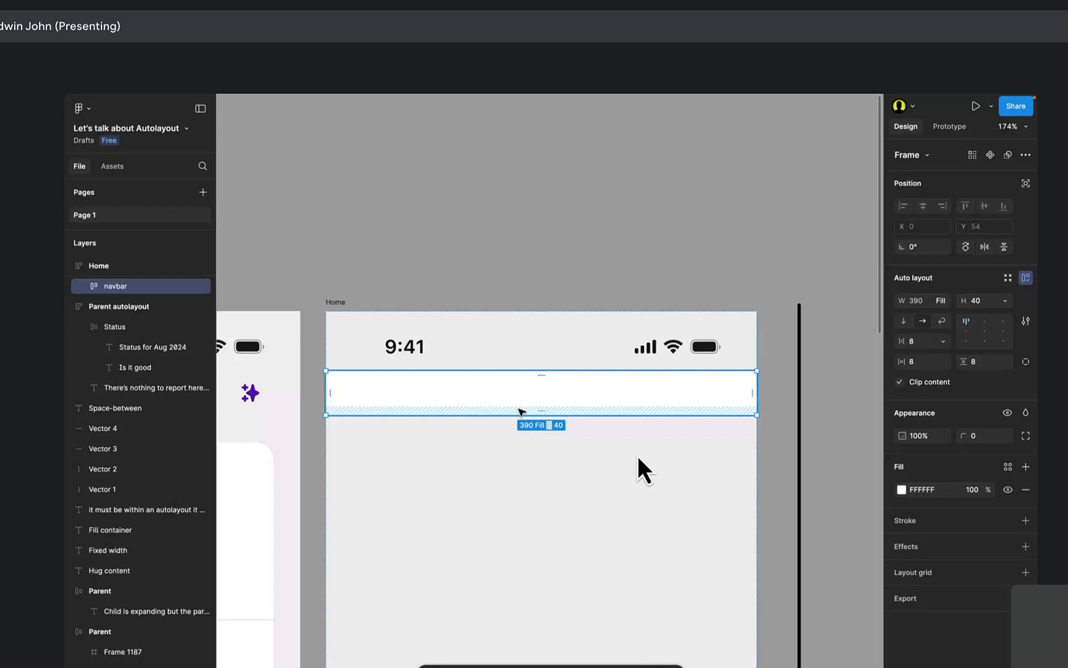
pyautogui.scroll(-2, 520, 384)
pyautogui.hscroll(-3, 519, 384)
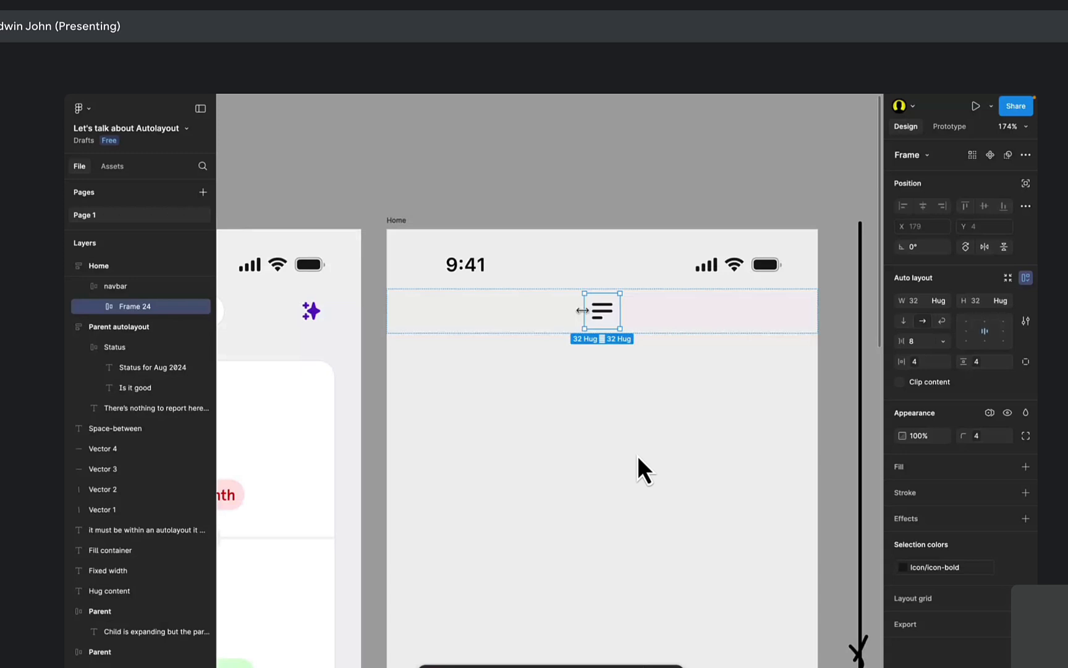
pyautogui.press('Delete')
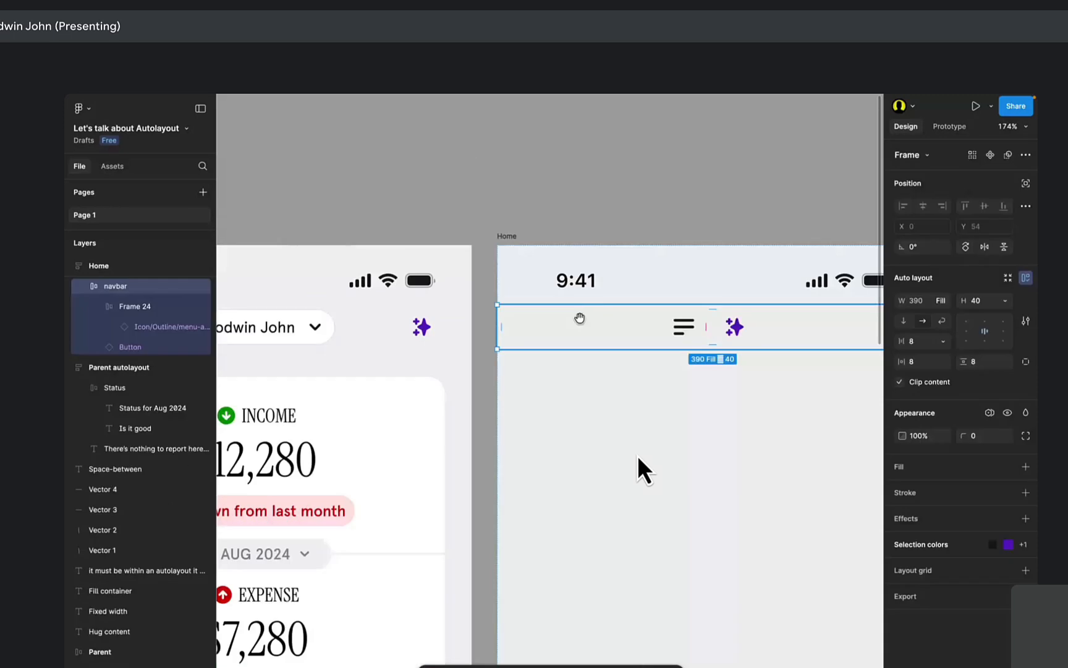
# Select the navbar and set its horizontal padding to 24.
pyautogui.doubleClick(580, 320)
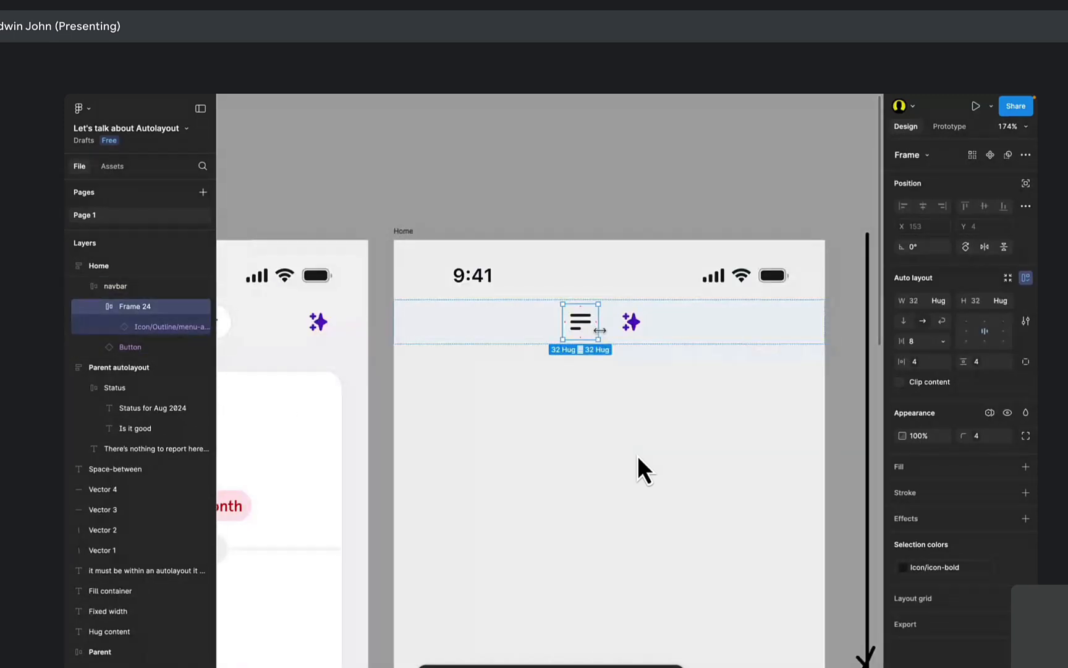
pyautogui.click(675, 324)
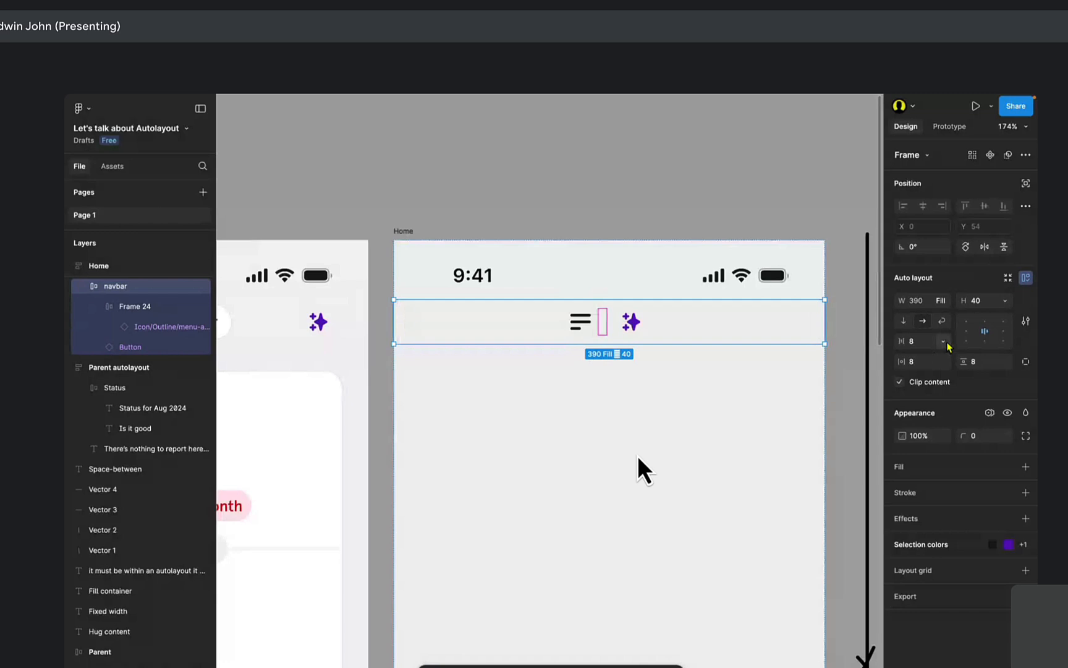
pyautogui.click(945, 342)
pyautogui.click(927, 361)
pyautogui.write('24')
pyautogui.press('Return')
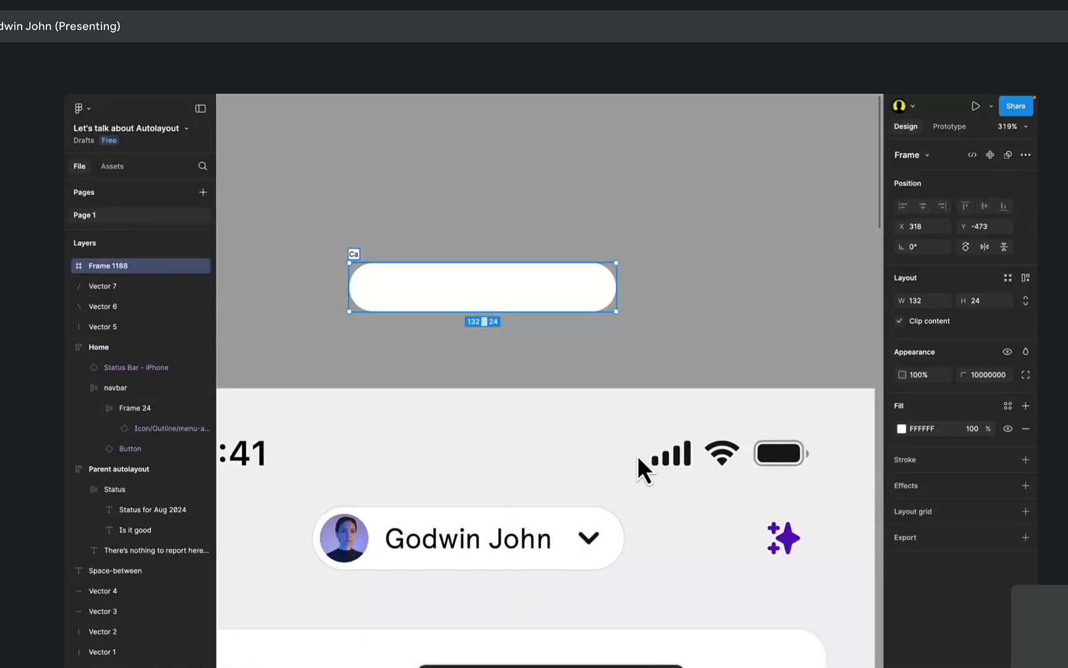
# Rename the white rounded frame as Capsule and move it down slightly to about X 320, Y -461.
pyautogui.write('psule')
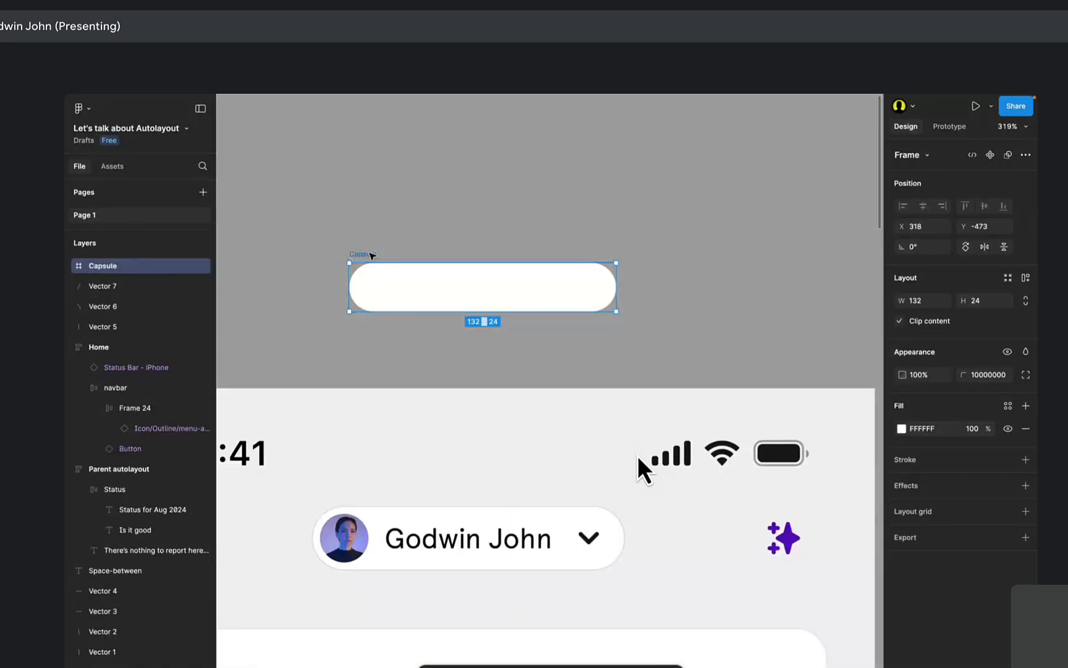
pyautogui.press('Return')
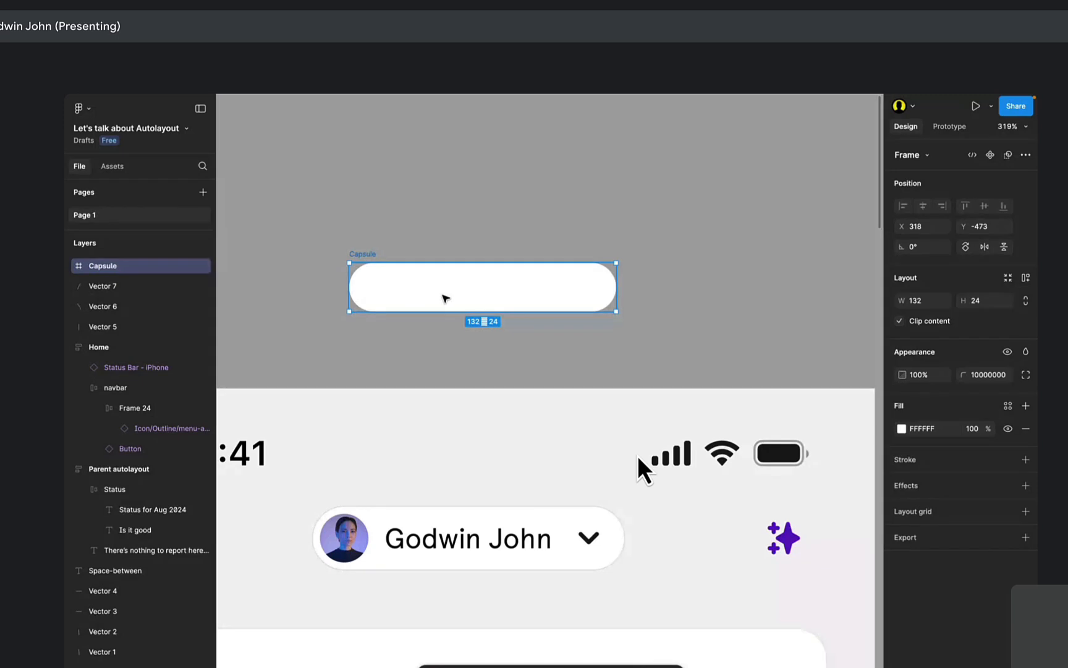
pyautogui.moveTo(444, 298); pyautogui.dragTo(447, 312)
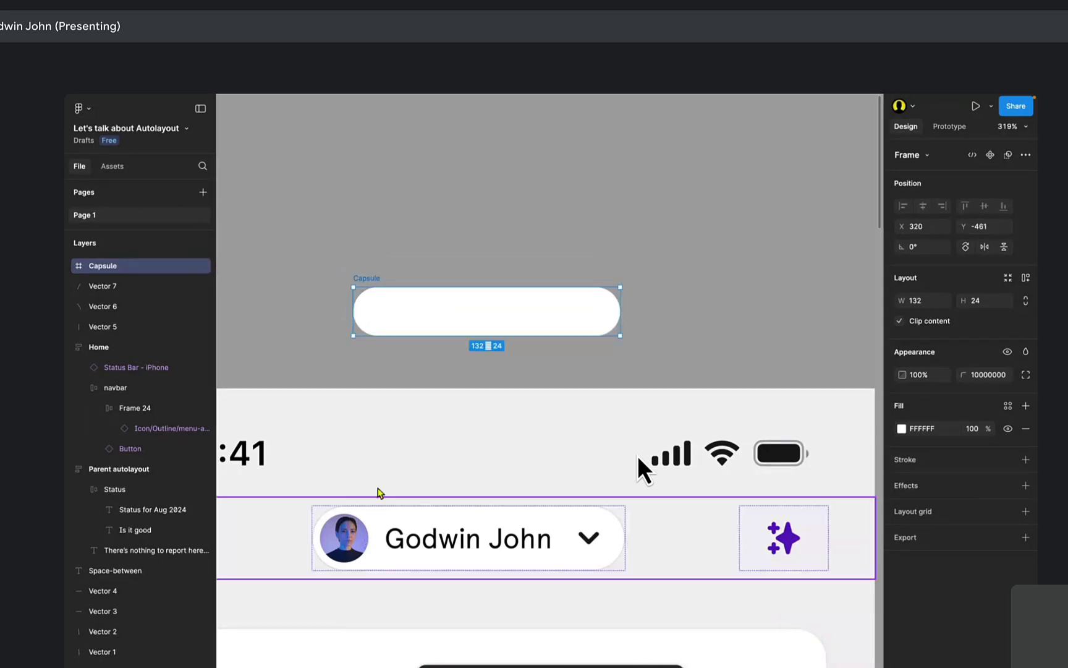
# Add auto layout to the Capsule frame and paste the Avatar into it.
pyautogui.click(395, 262)
pyautogui.click(377, 279)
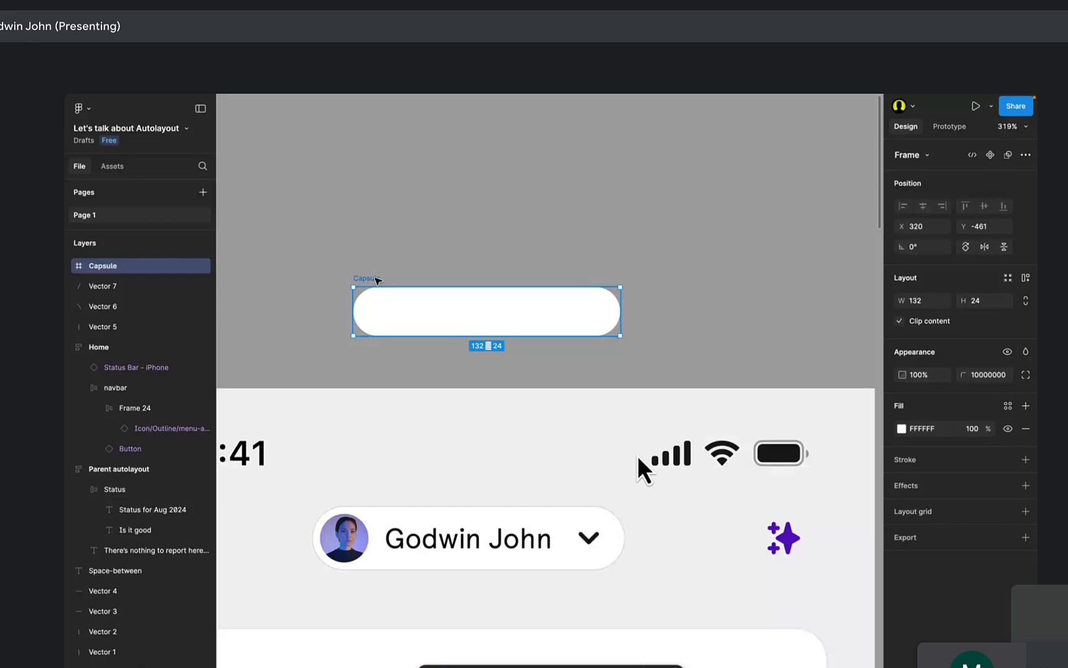
pyautogui.hotkey('shift', 'a')
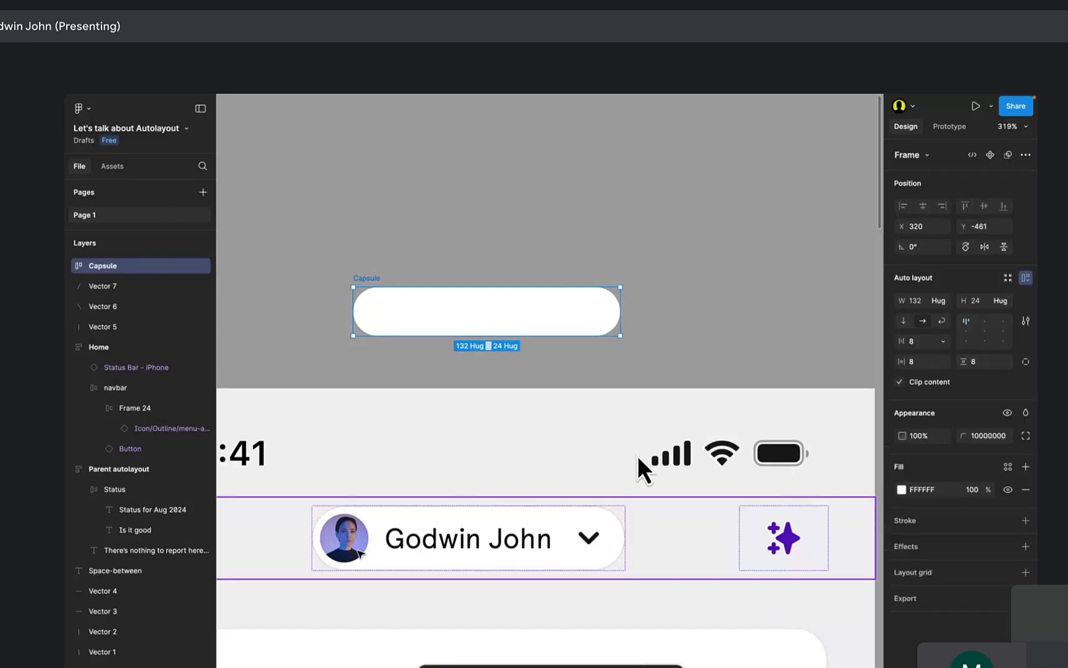
pyautogui.hotkey('ctrl', 'v')
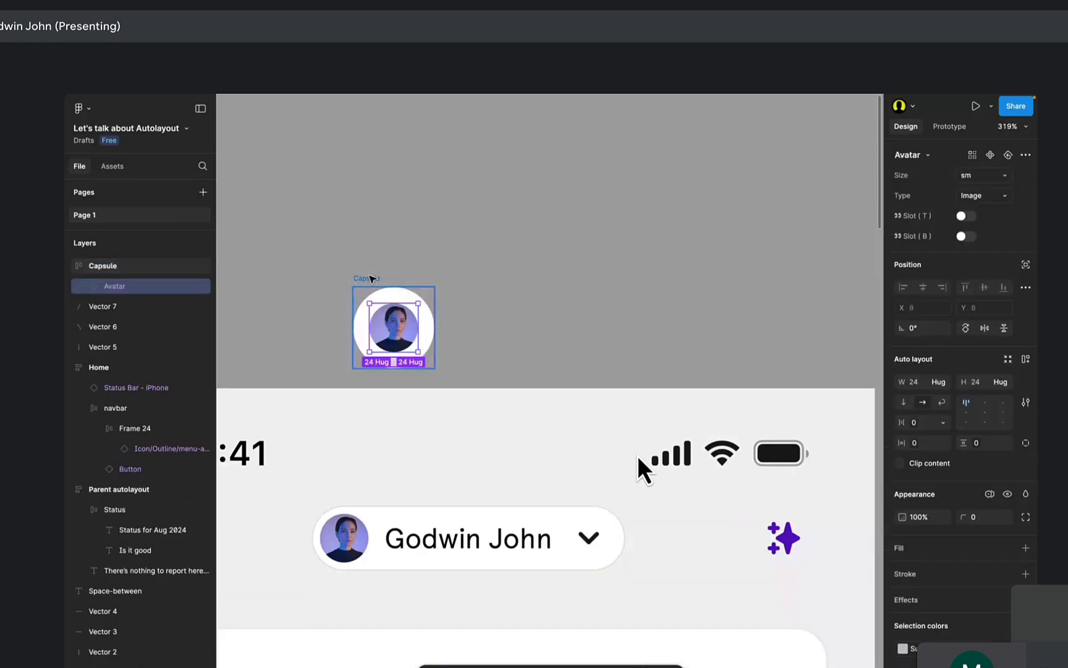
pyautogui.moveTo(372, 279); pyautogui.dragTo(381, 227)
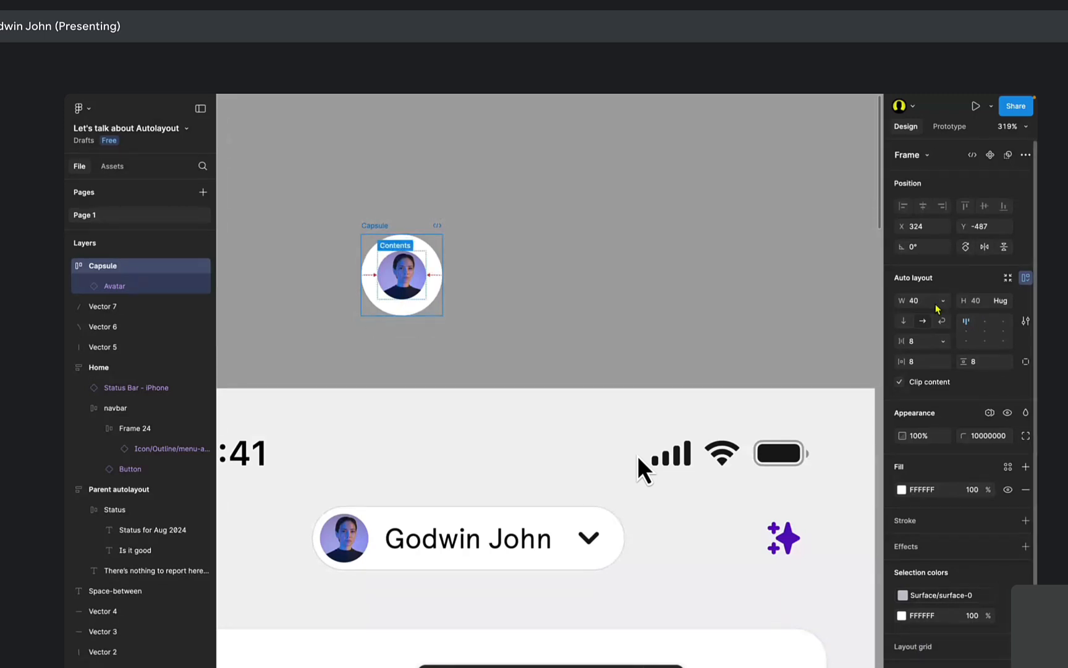
# Copy the name text and the chevron-down icon from the original navbar into the Capsule, after the avatar.
pyautogui.click(454, 553)
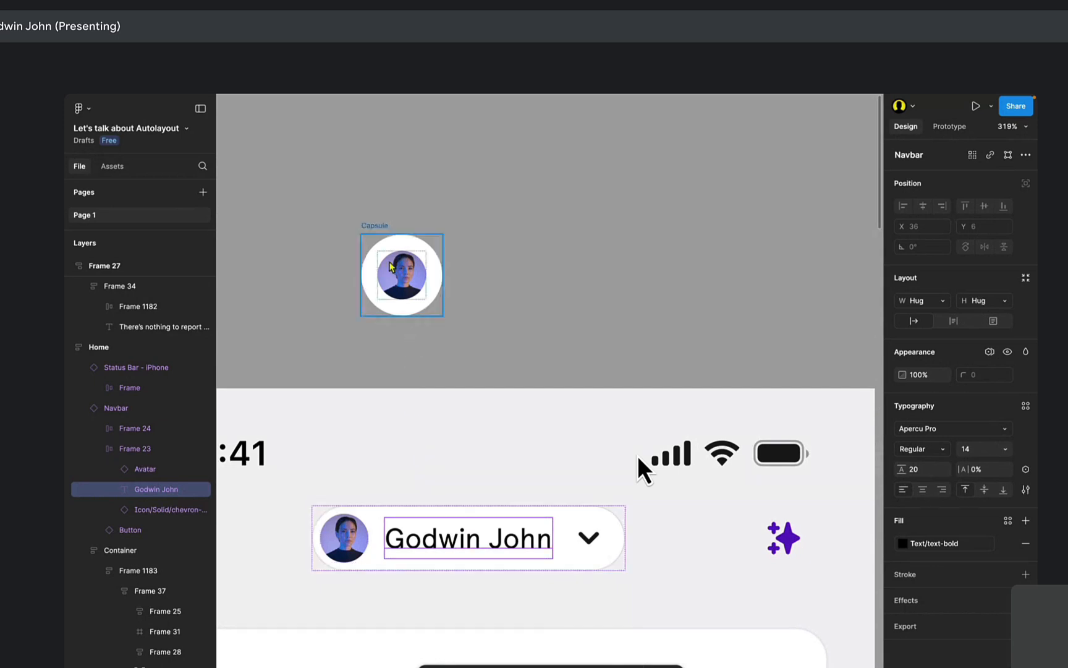
pyautogui.click(377, 232)
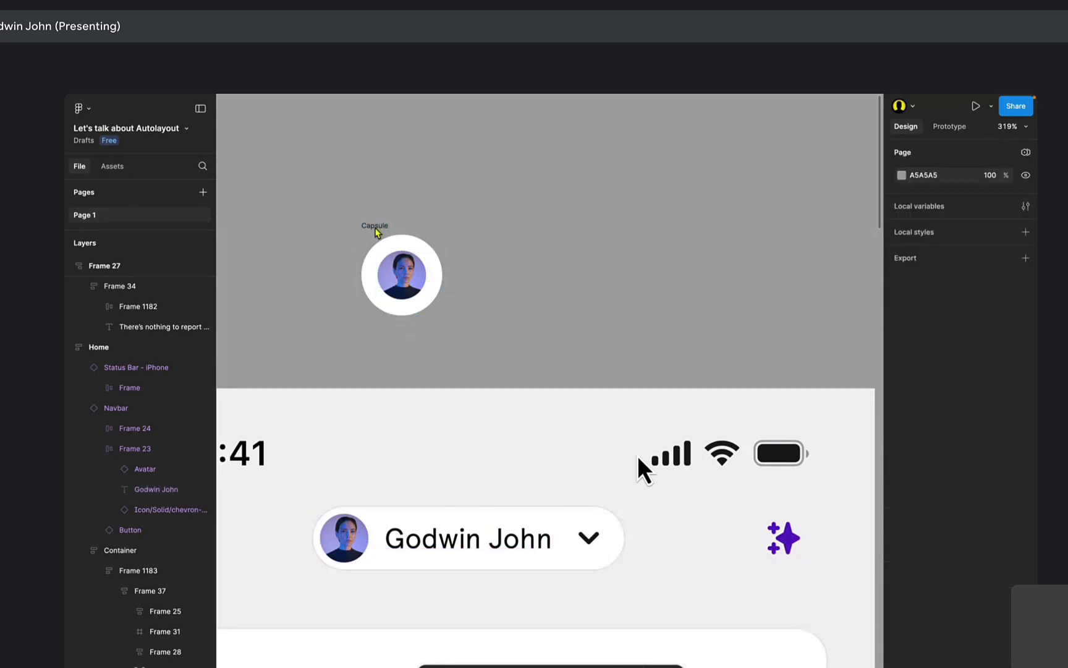
pyautogui.click(376, 226)
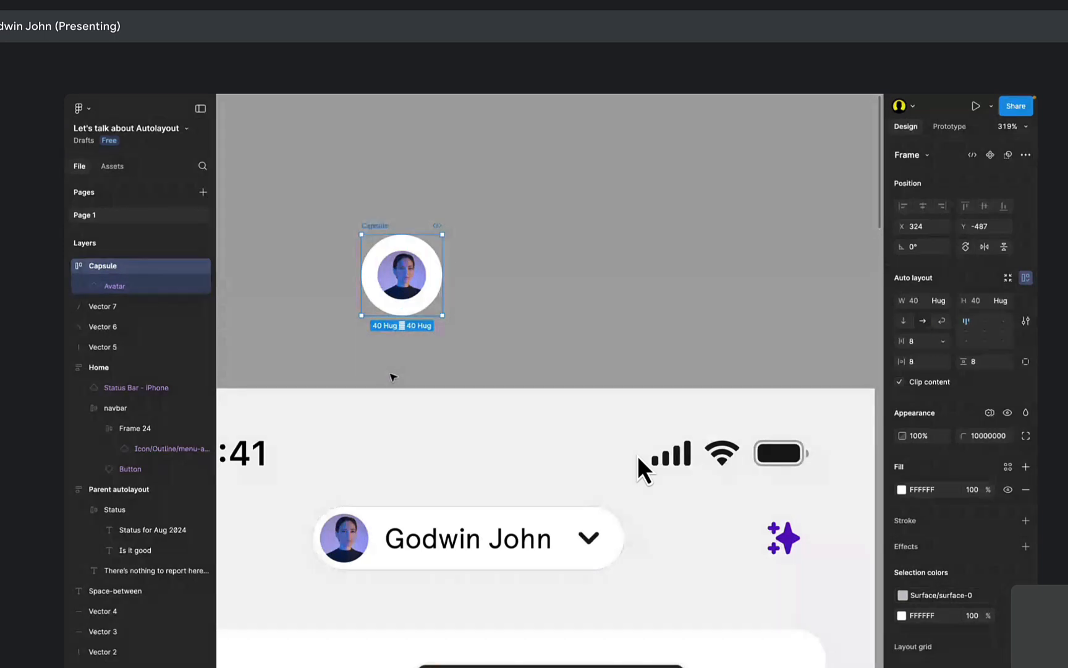
pyautogui.hotkey('ctrl', 'v')
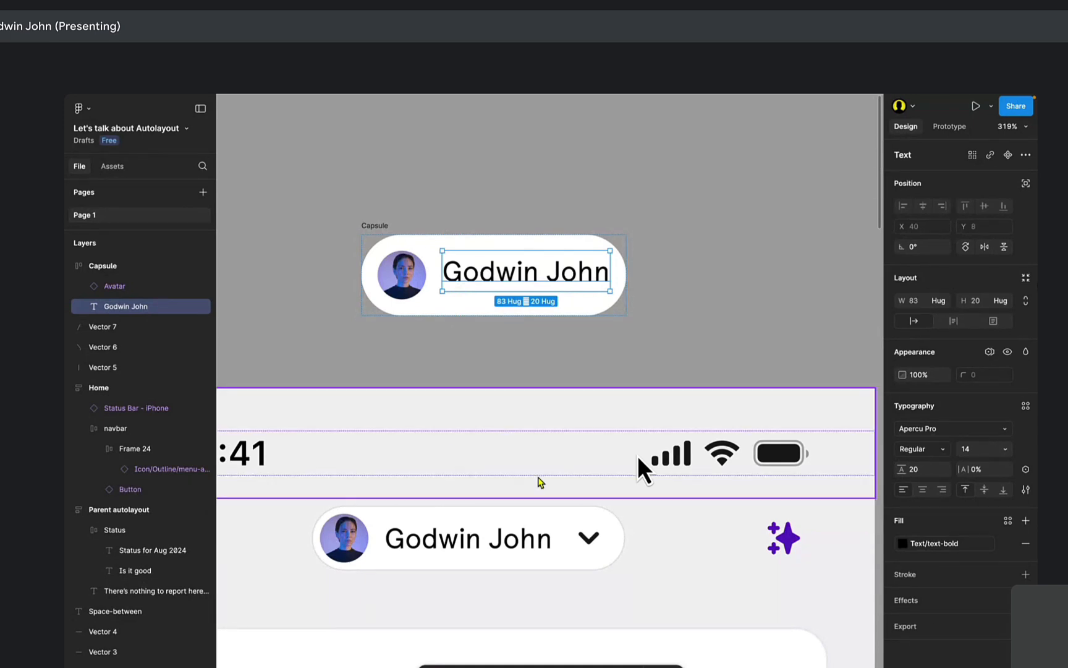
pyautogui.click(588, 539)
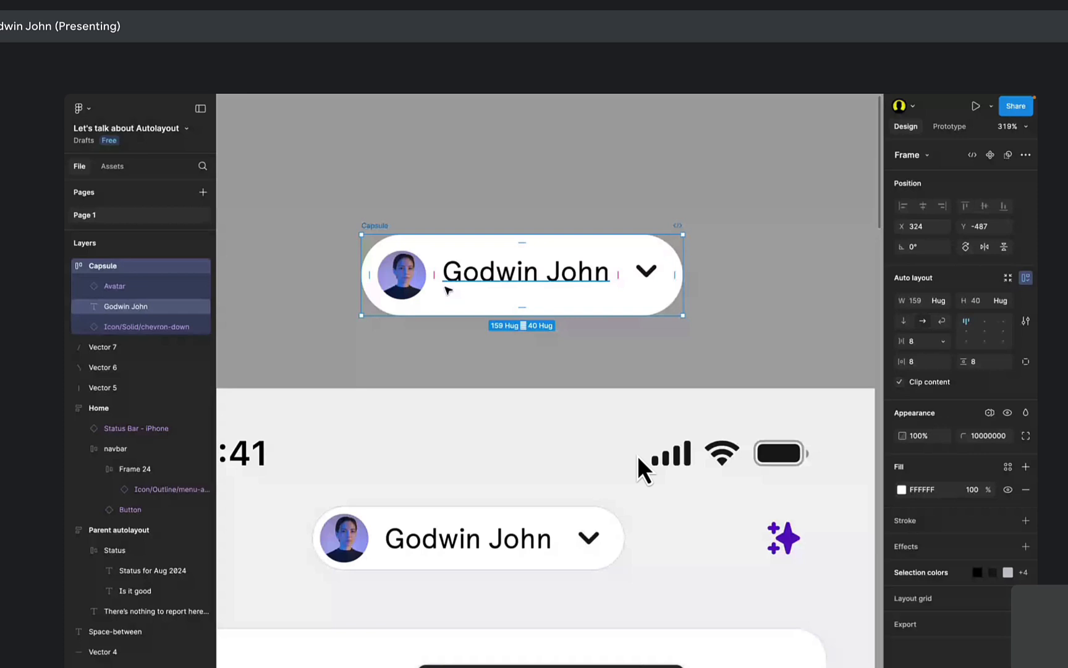
# Align the Capsule's contents left and vertically centred, and set its height to 32.
pyautogui.scroll(3, 488, 288)
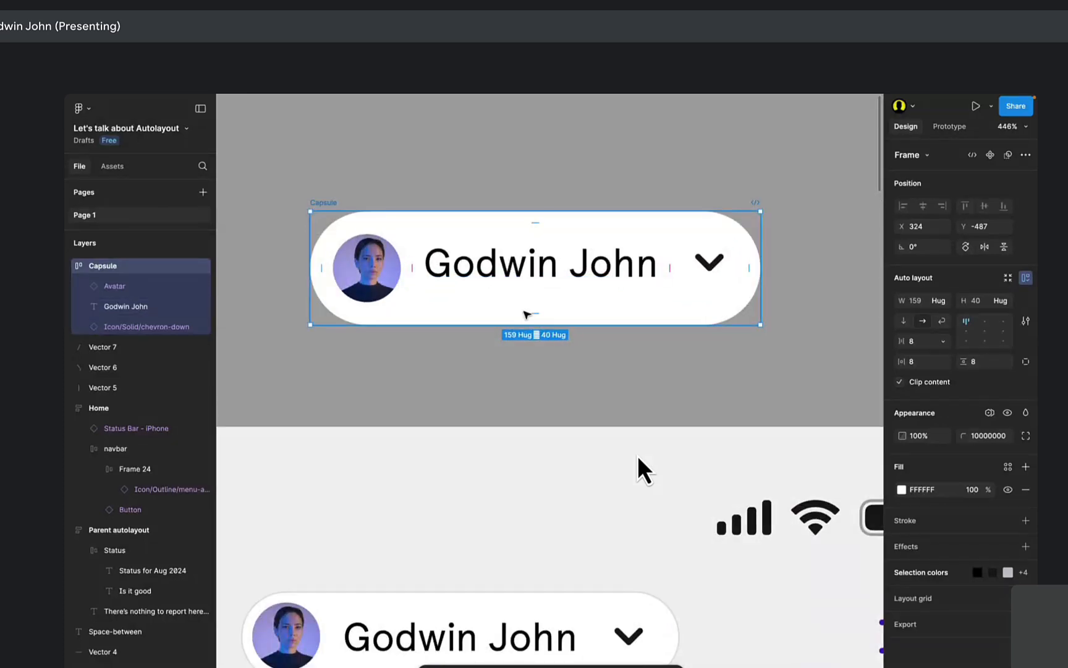
pyautogui.click(962, 337)
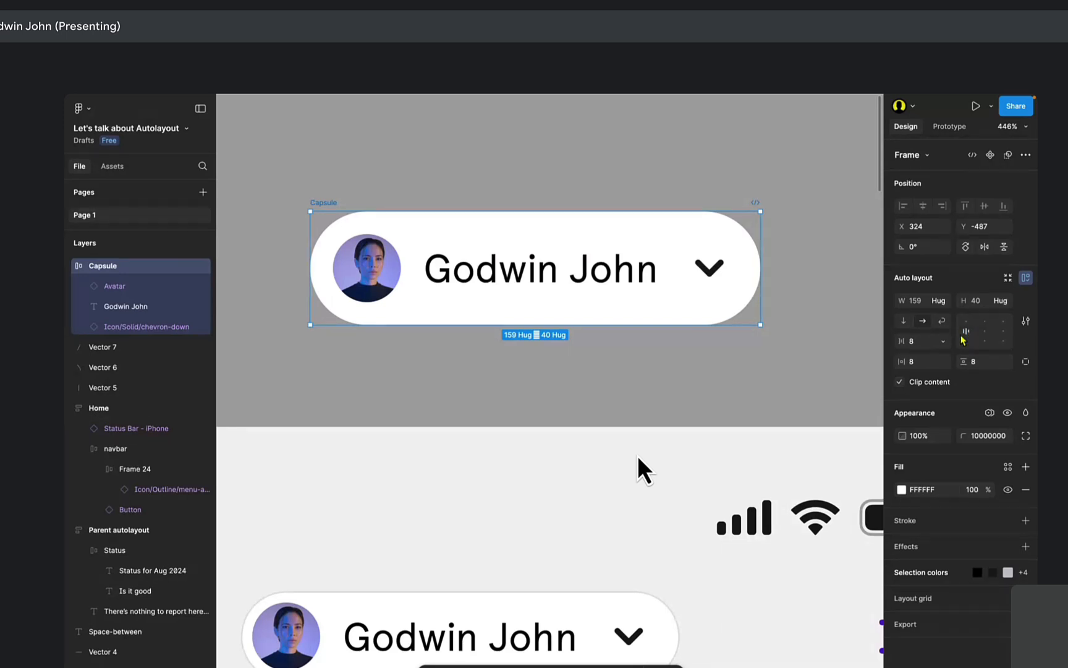
pyautogui.hotkey('ctrl', 'z')
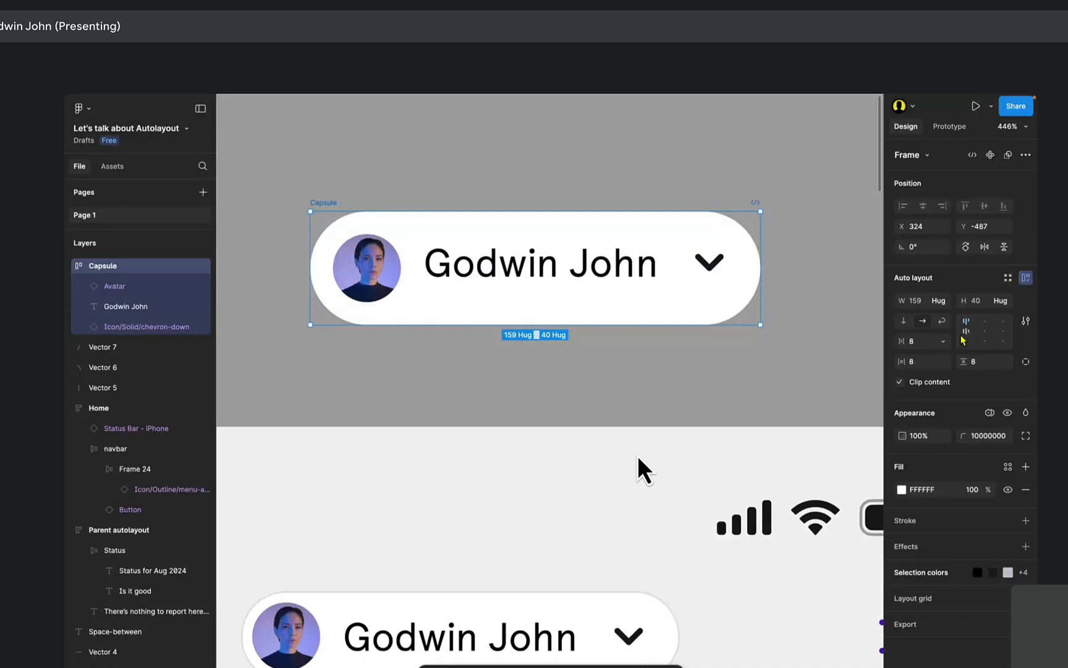
pyautogui.click(962, 337)
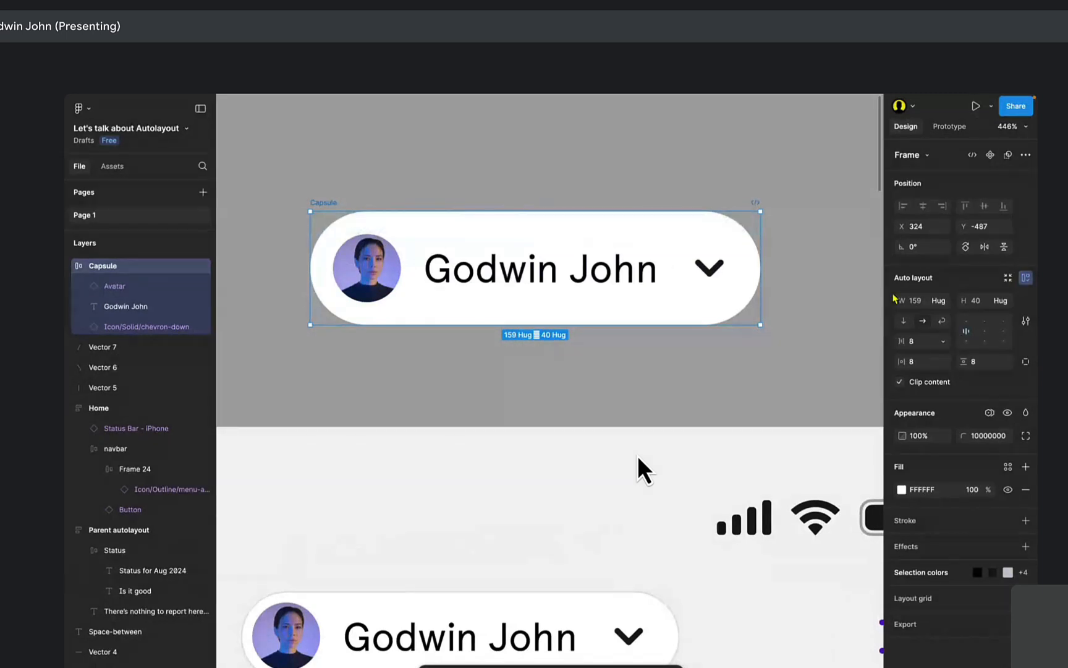
pyautogui.click(975, 301)
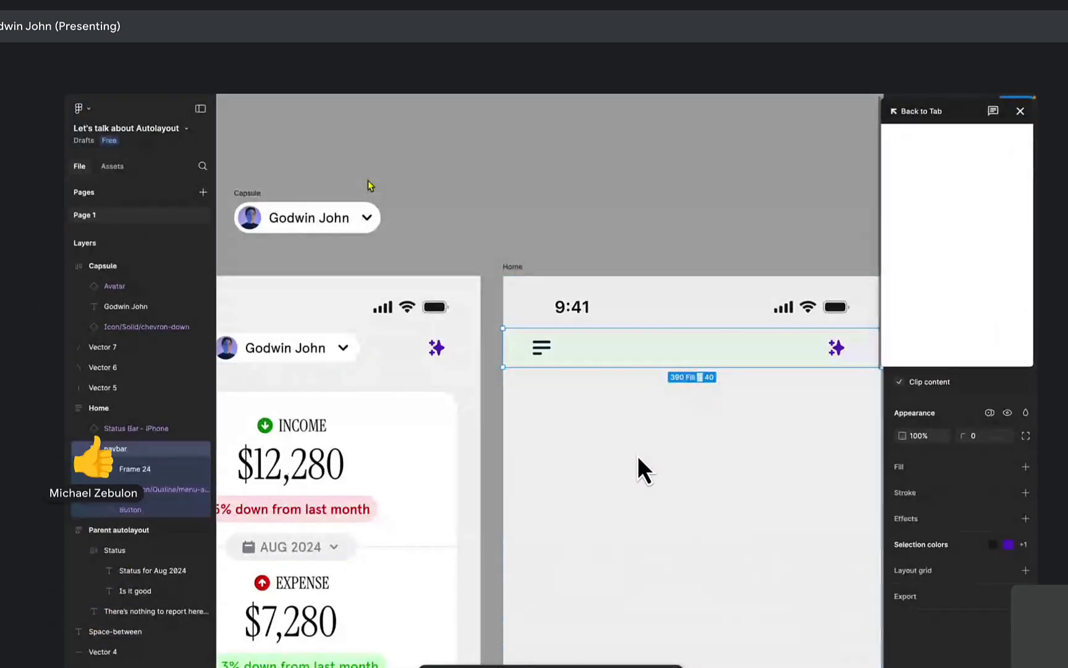
# Copy the finished Capsule into the new Home screen's navbar, between the menu icon and the sparkle button.
pyautogui.click(1020, 113)
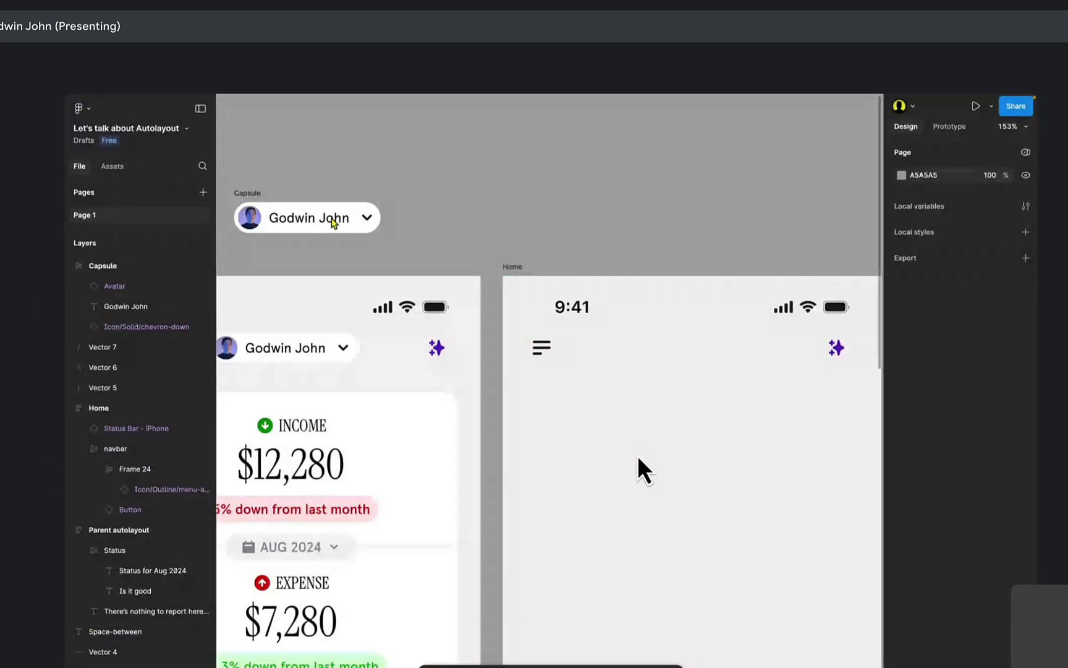
pyautogui.click(252, 196)
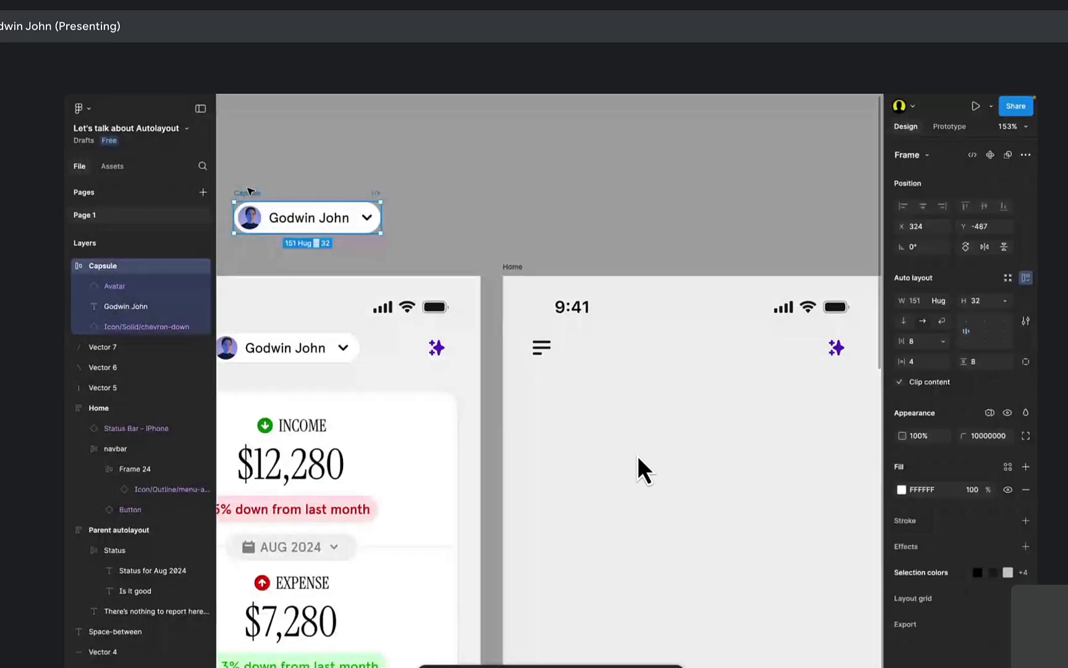
pyautogui.moveTo(251, 196); pyautogui.dragTo(331, 194)
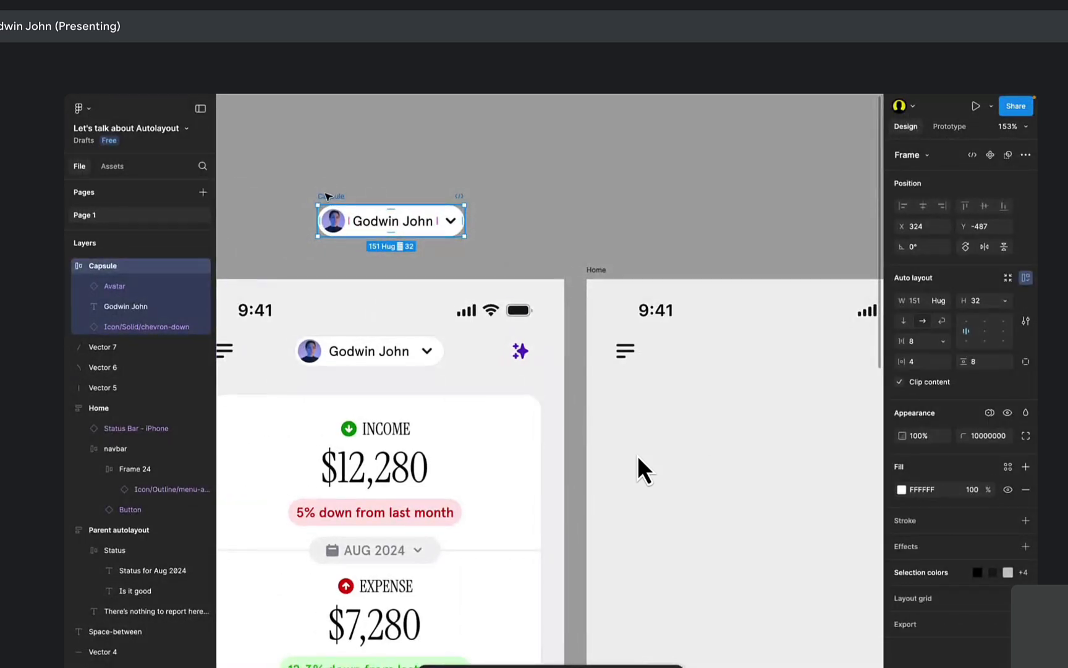
pyautogui.moveTo(411, 270); pyautogui.dragTo(270, 215)
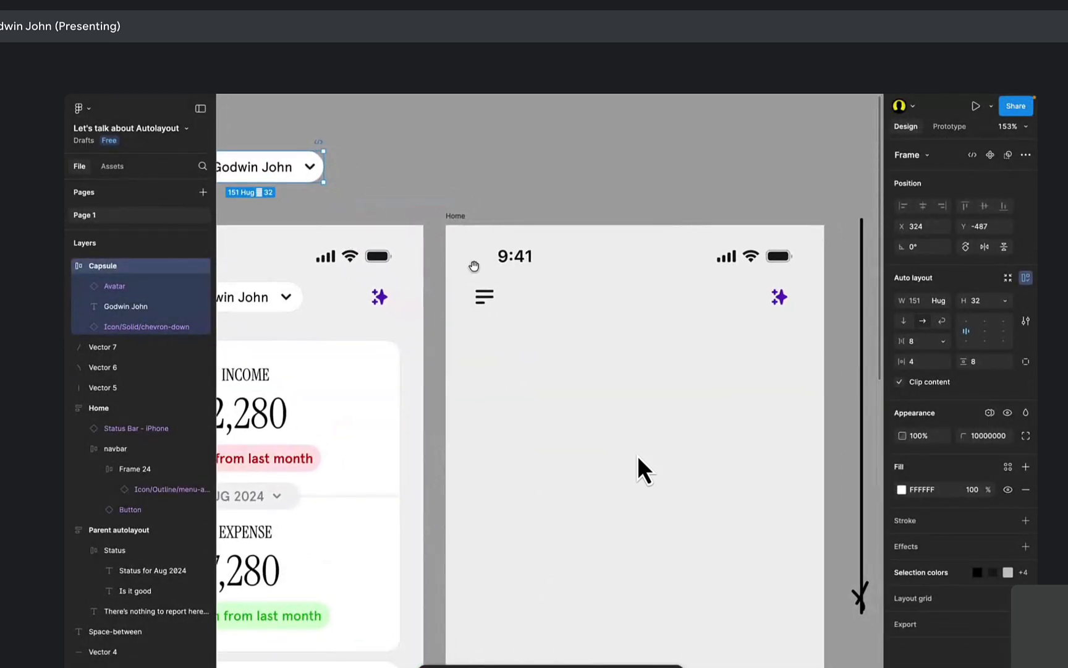
pyautogui.click(556, 298)
pyautogui.scroll(5, 727, 312)
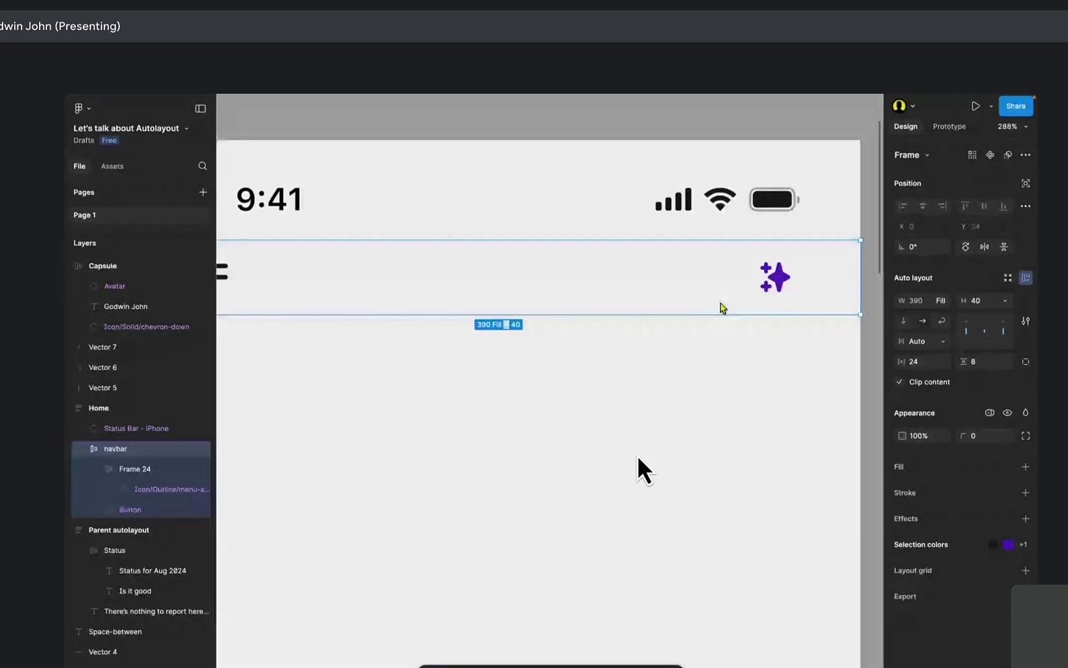
pyautogui.moveTo(531, 270); pyautogui.dragTo(546, 282)
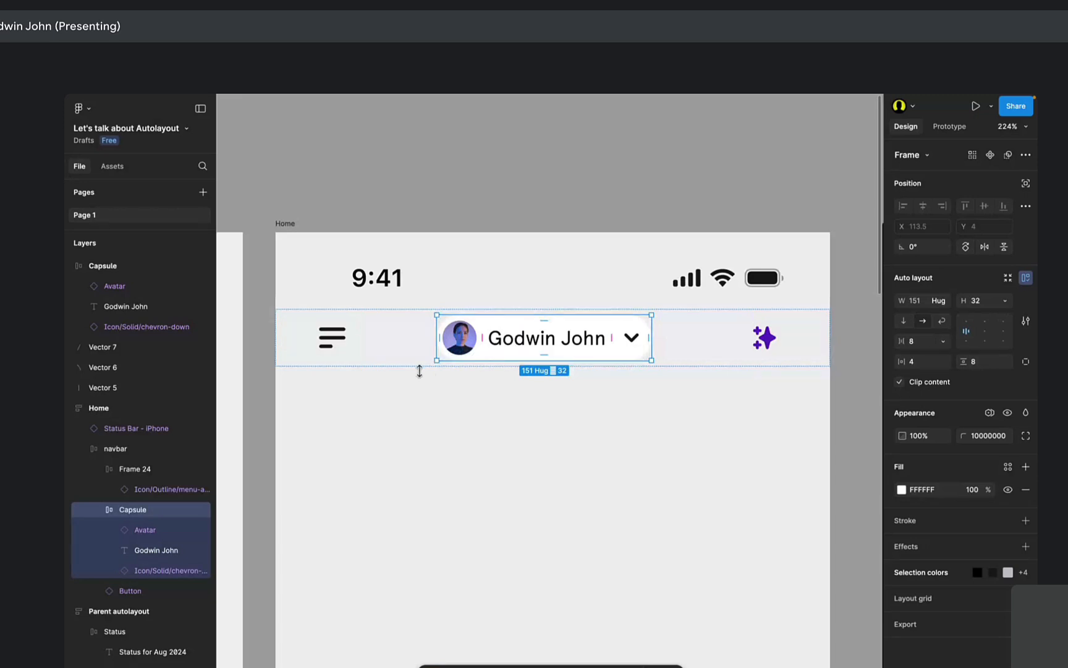
# Try reordering the Capsule among the navbar items and return it between the menu icon and the sparkle button.
pyautogui.click(344, 337)
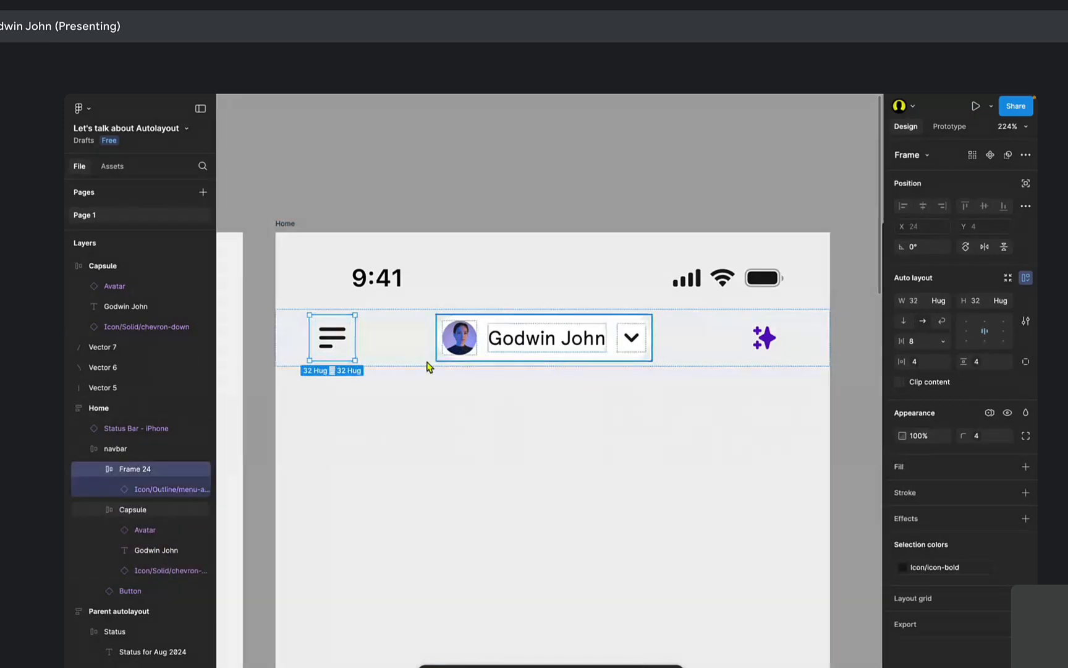
pyautogui.moveTo(436, 346); pyautogui.dragTo(478, 342)
pyautogui.click(478, 342)
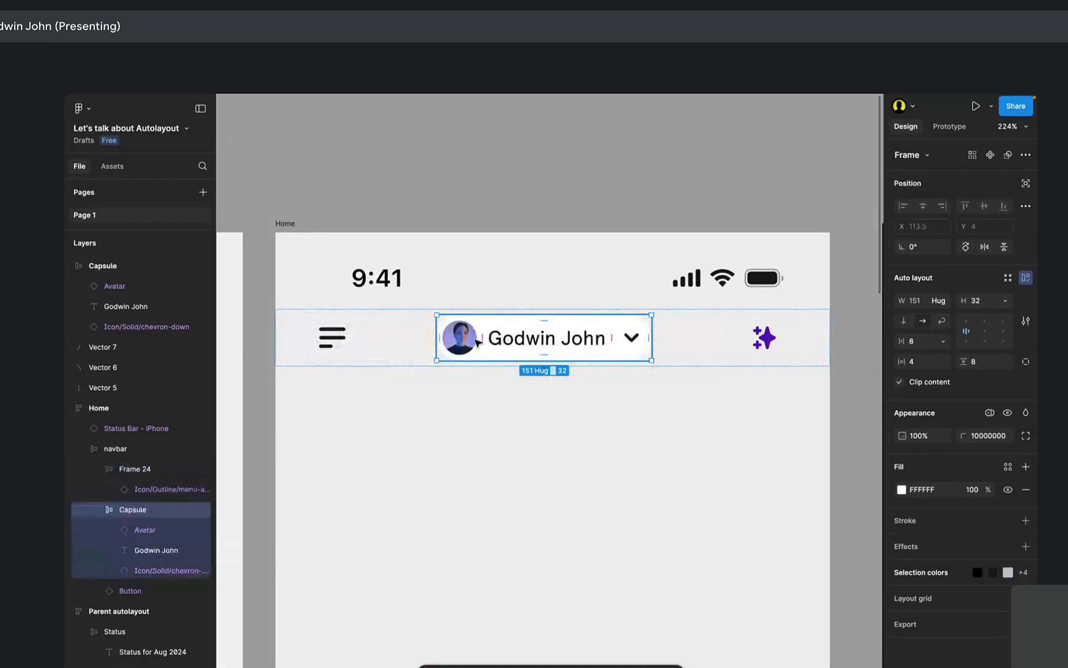
pyautogui.press('Left')
pyautogui.press('Right')
pyautogui.press('Left')
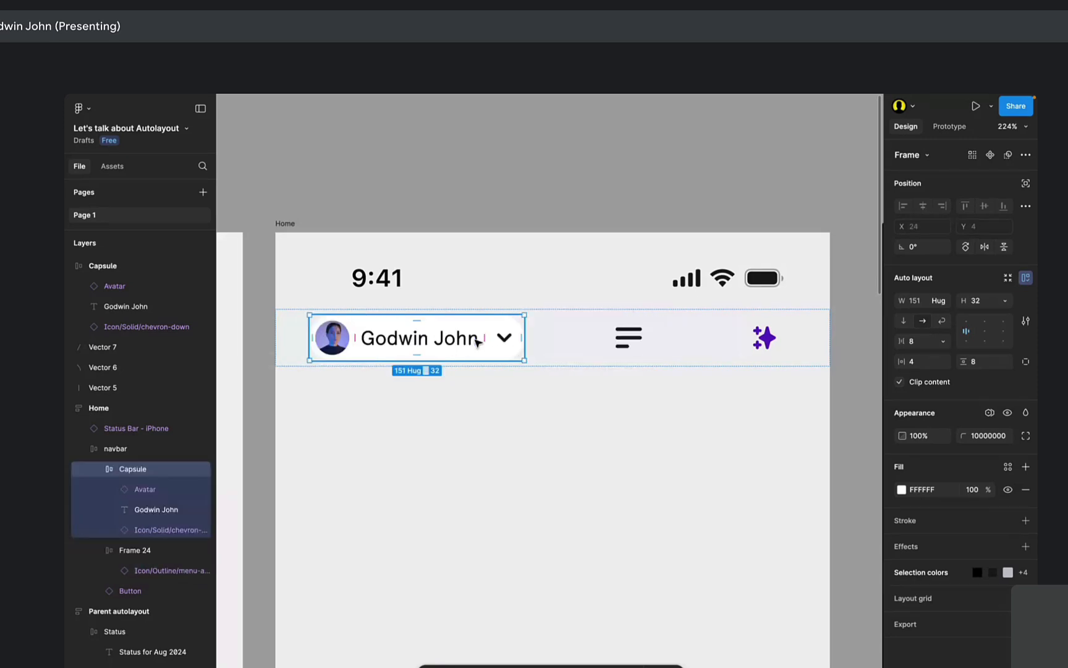
pyautogui.press('Right')
pyautogui.press('Right')
pyautogui.press('Left')
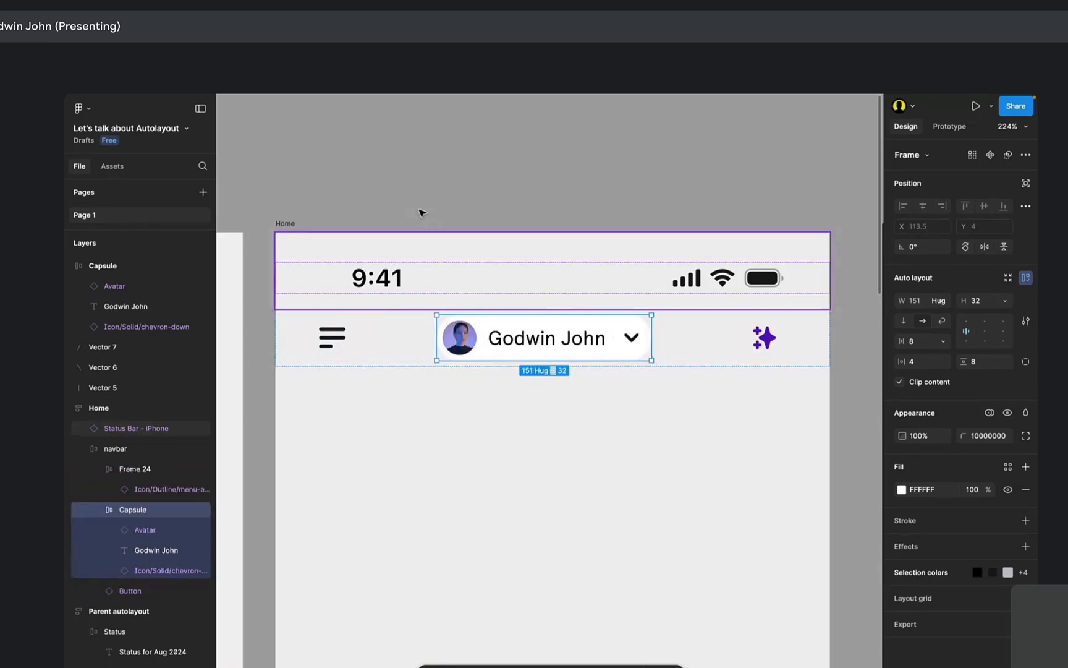
# Compare the rebuilt navbar with the original Home screen and inspect the original's content container.
pyautogui.click(460, 174)
pyautogui.scroll(-3, 545, 166)
pyautogui.scroll(-2, 544, 166)
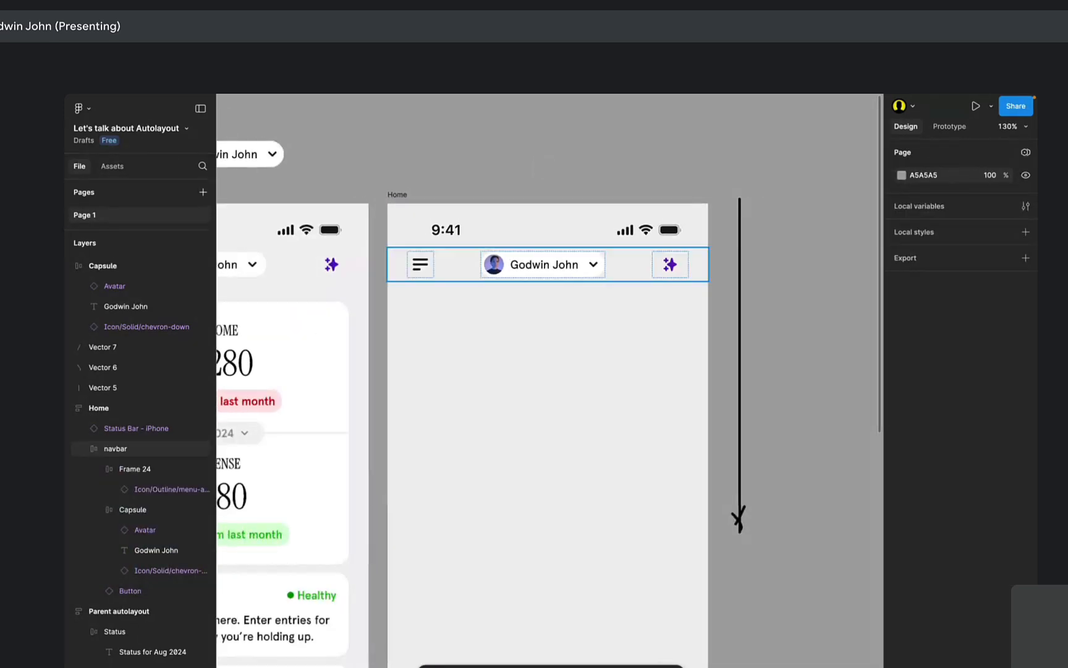
pyautogui.hscroll(-5, 535, 424)
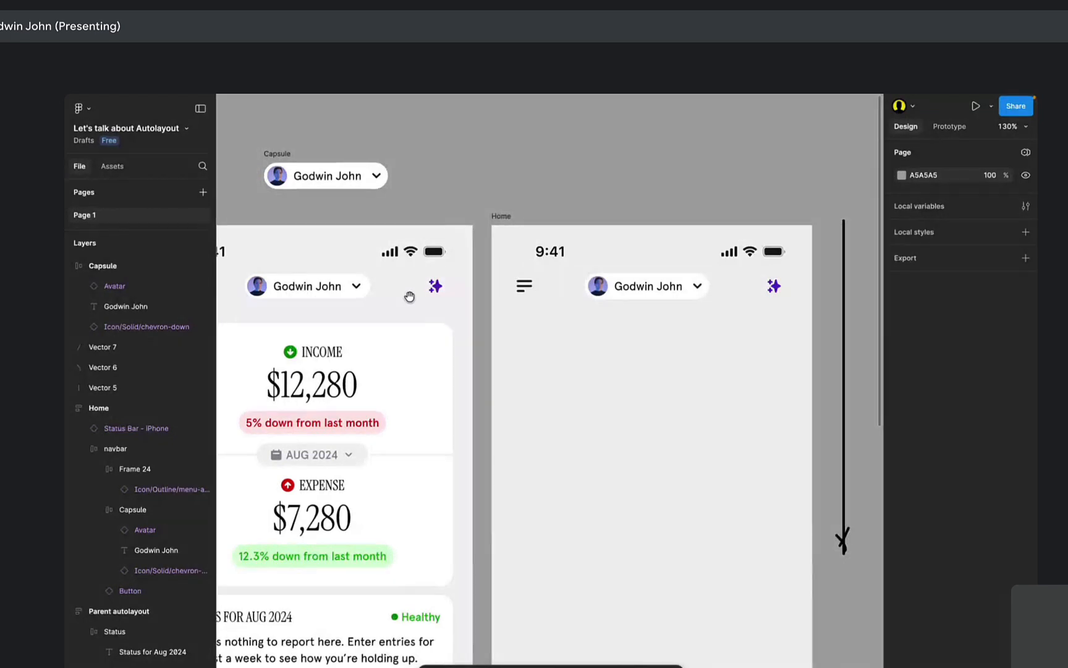
pyautogui.moveTo(377, 296); pyautogui.dragTo(487, 264)
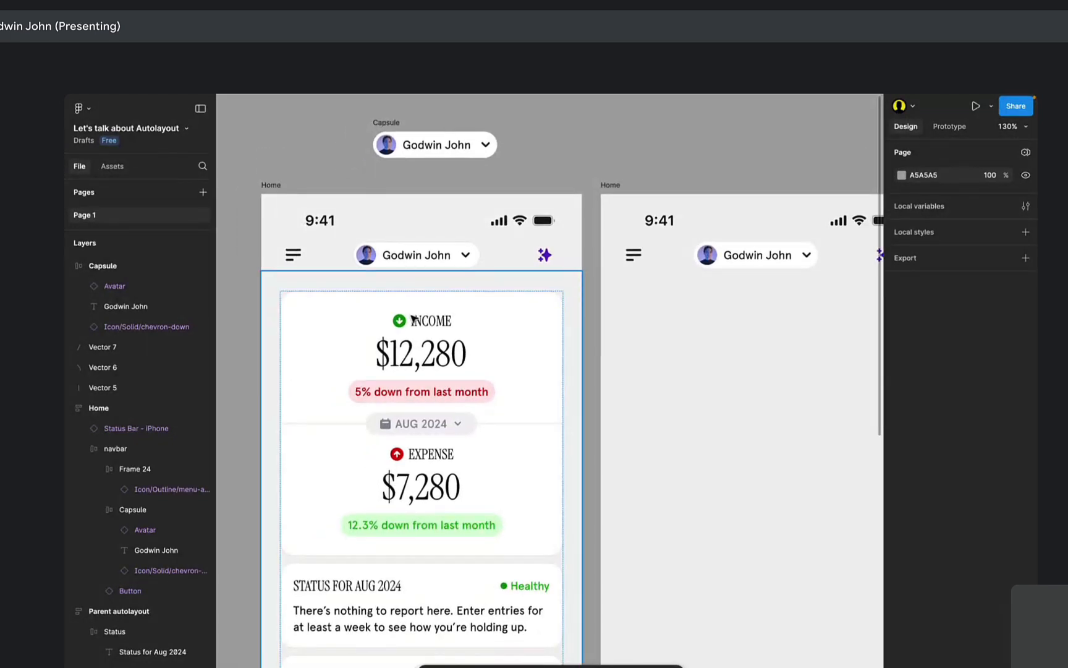
pyautogui.click(342, 340)
pyautogui.scroll(-2, 391, 373)
pyautogui.hscroll(2, 391, 374)
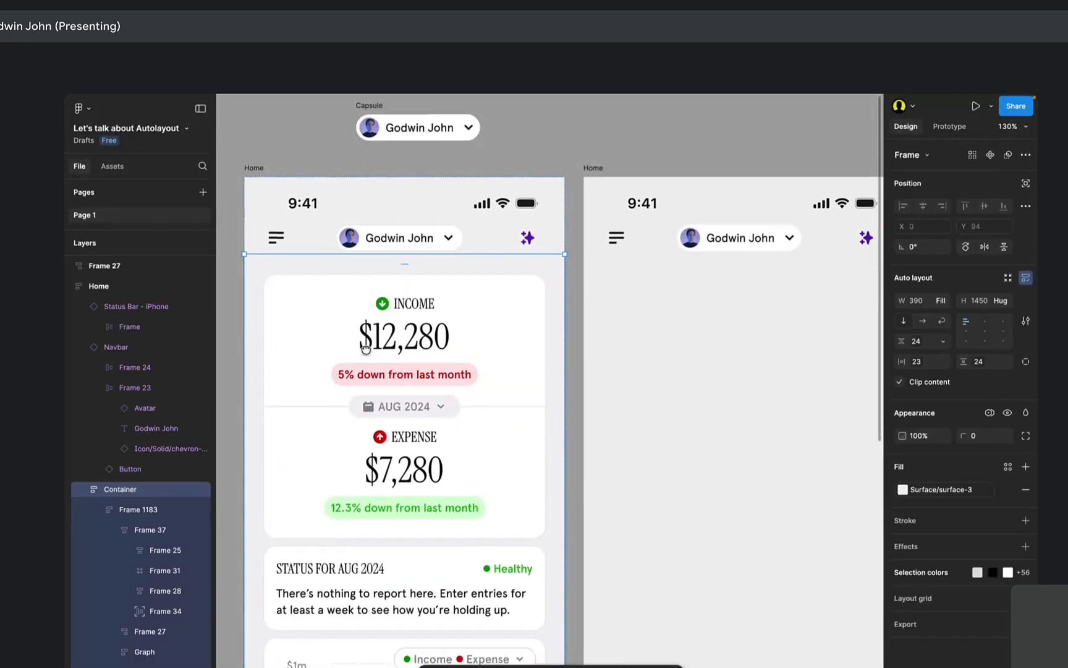
pyautogui.click(708, 228)
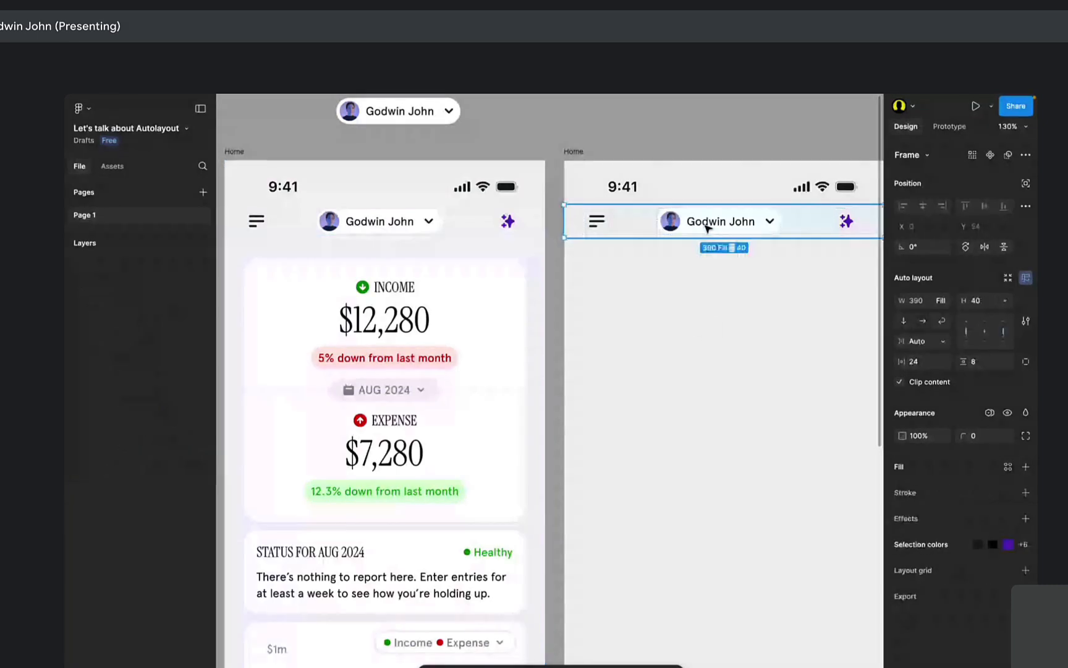
pyautogui.hscroll(4, 594, 298)
pyautogui.scroll(-1, 593, 298)
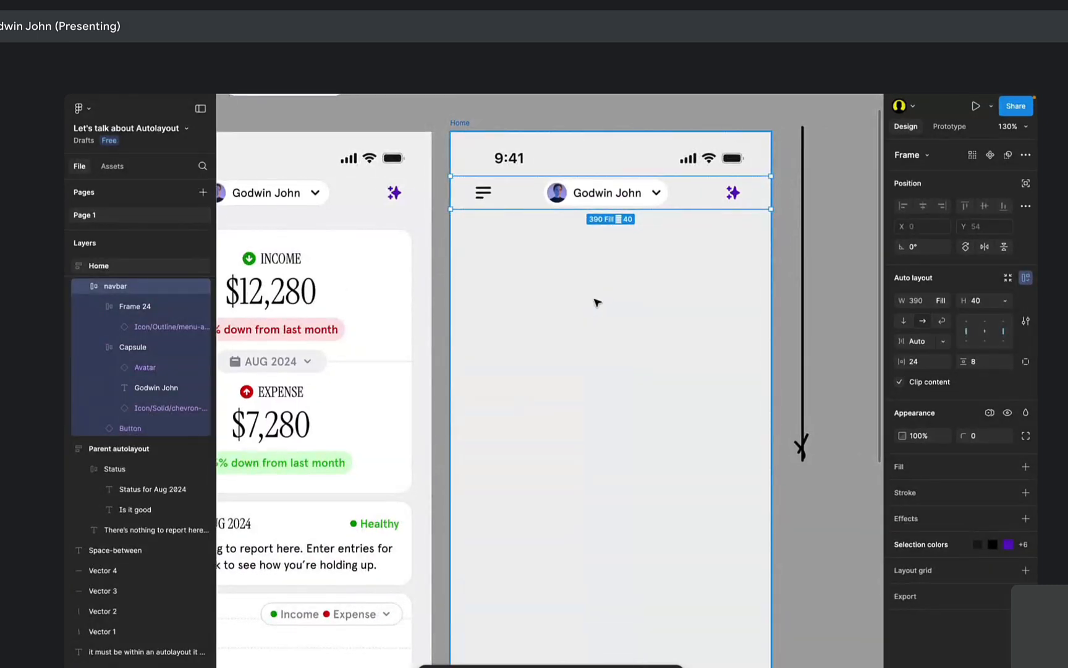
# Examine the original Container's cards and auto layout settings against the empty area of the new Home frame.
pyautogui.click(596, 302)
pyautogui.press('f')
pyautogui.moveTo(411, 292); pyautogui.dragTo(491, 280)
pyautogui.press('Escape')
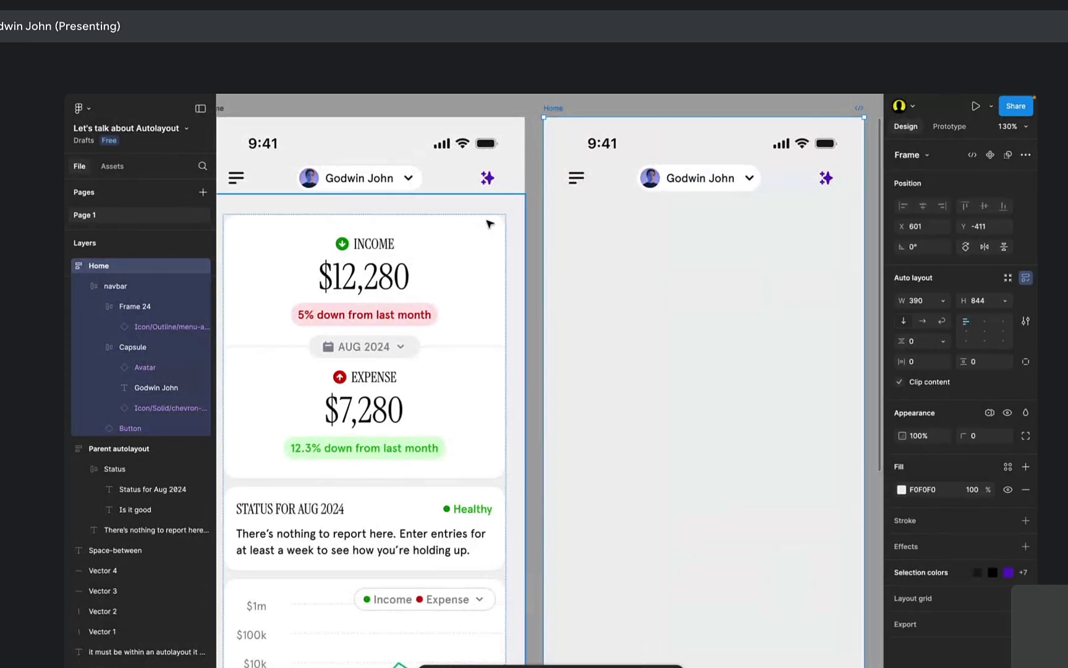
pyautogui.click(490, 223)
pyautogui.scroll(-4, 448, 374)
pyautogui.hscroll(-2, 448, 374)
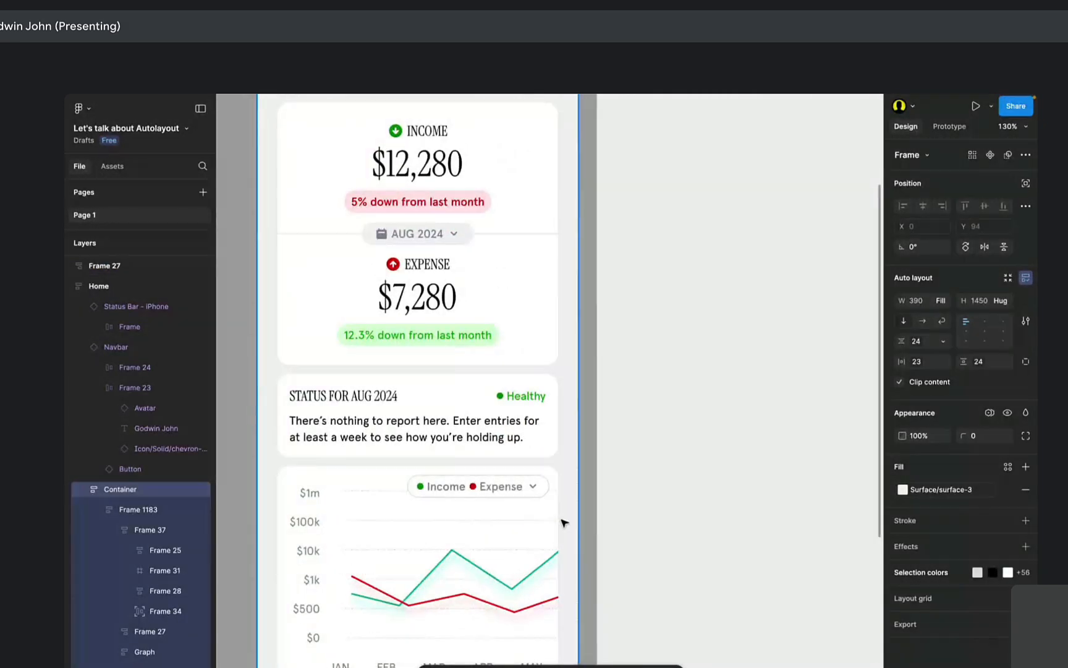
pyautogui.moveTo(564, 523); pyautogui.dragTo(631, 382)
pyautogui.click(631, 385)
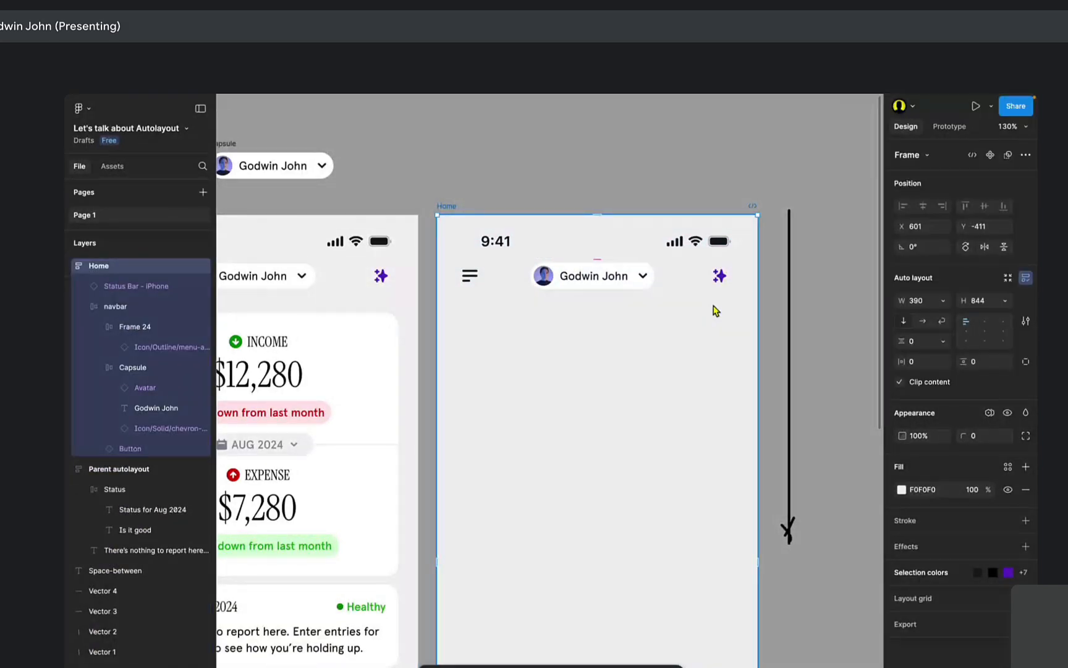
# Inspect the auto layout settings of the new Home frame, its navbar and its status bar.
pyautogui.click(646, 287)
pyautogui.moveTo(802, 399); pyautogui.dragTo(740, 397)
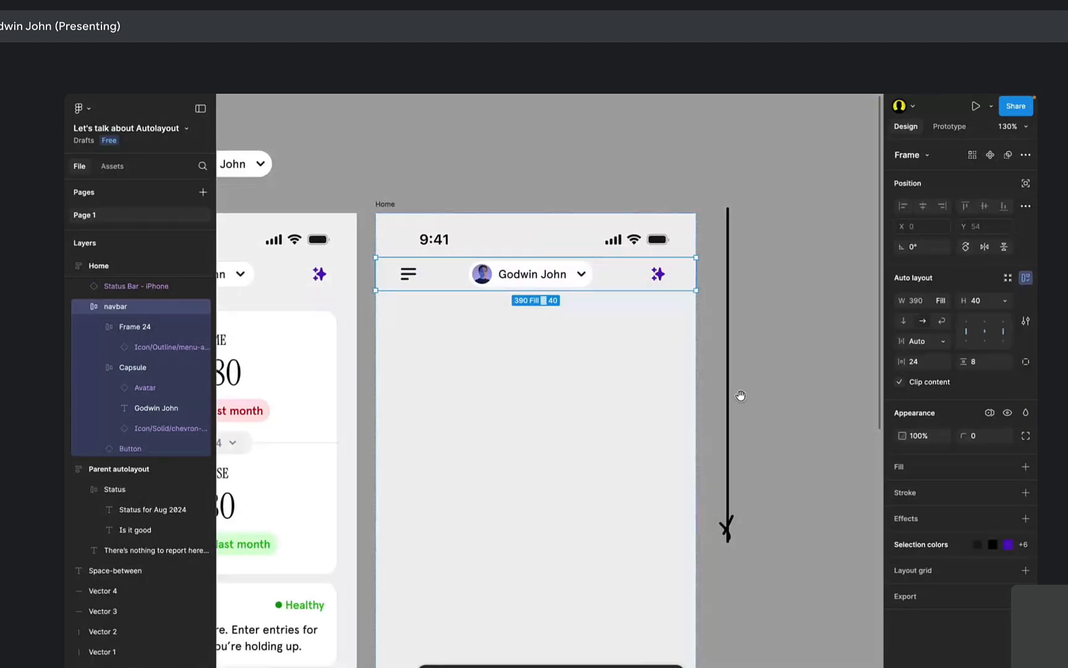
pyautogui.click(795, 334)
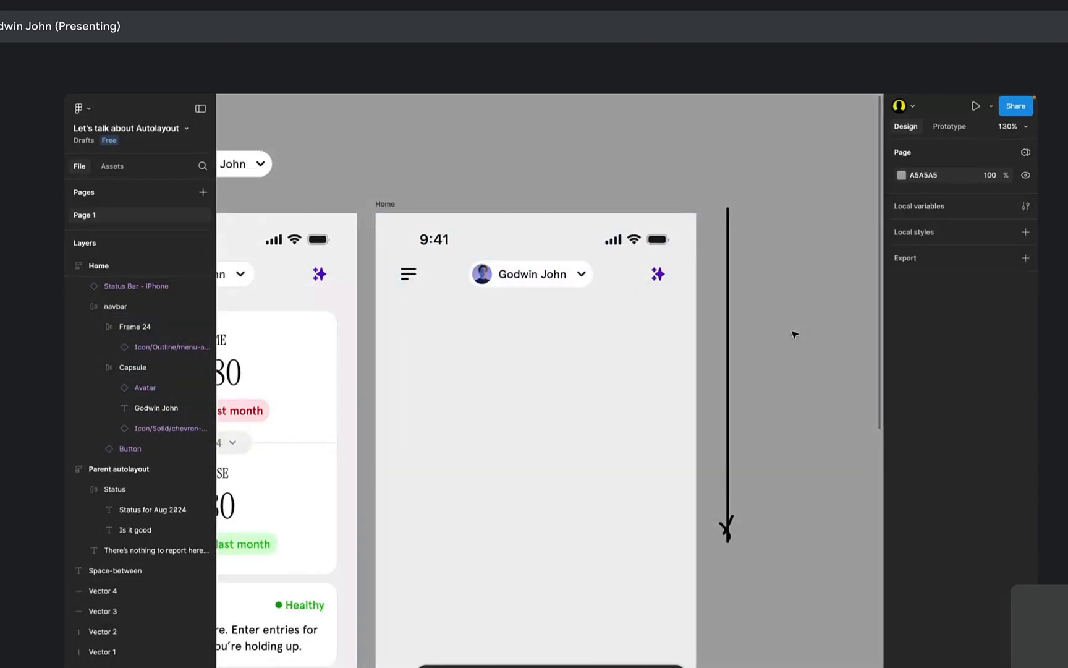
pyautogui.click(604, 288)
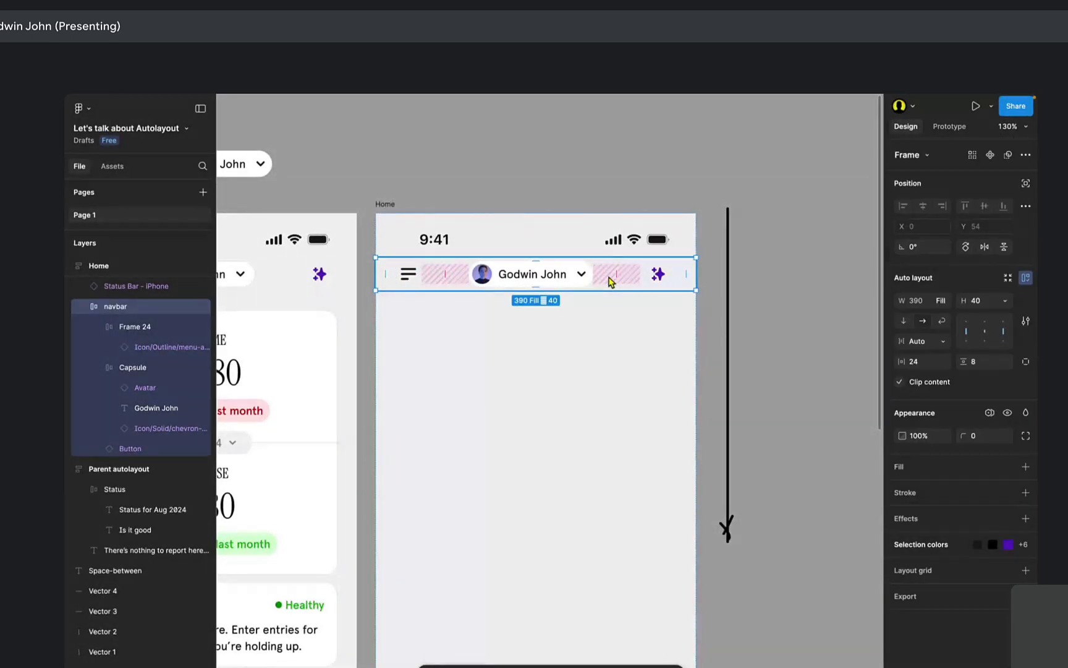
pyautogui.click(546, 238)
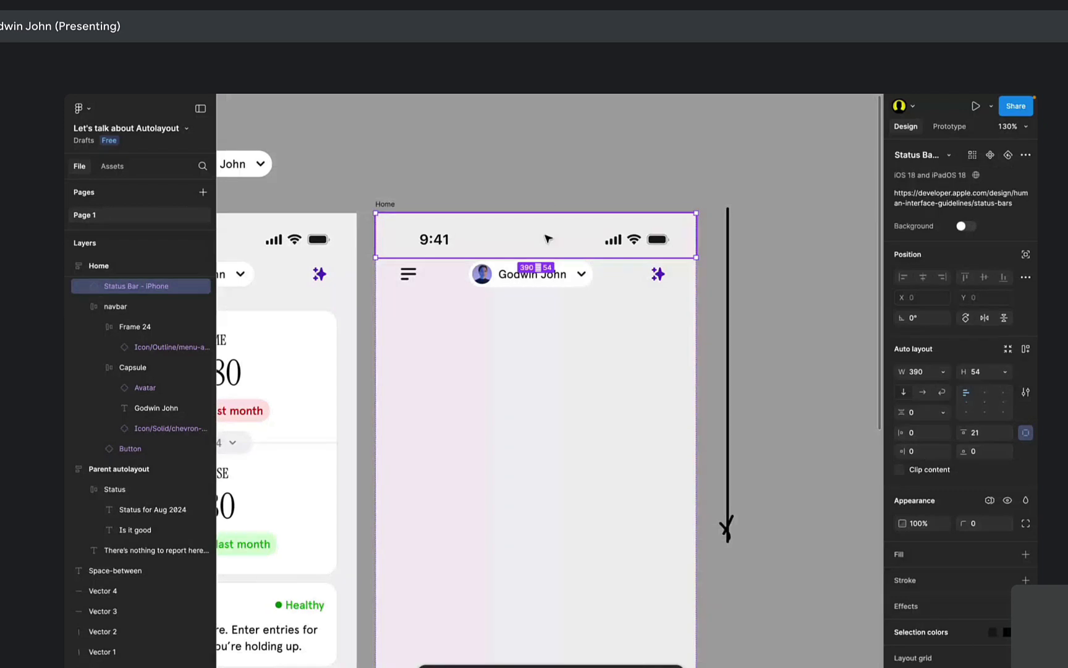
pyautogui.click(645, 284)
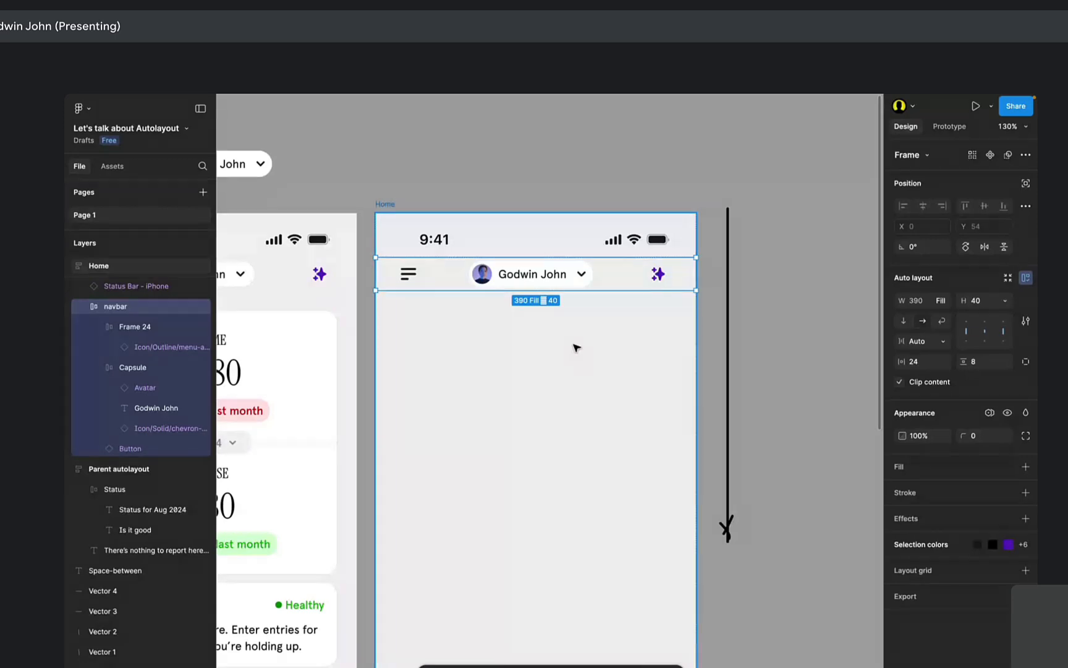
pyautogui.click(406, 238)
pyautogui.scroll(1, 406, 238)
pyautogui.click(406, 238)
pyautogui.hscroll(-1, 468, 369)
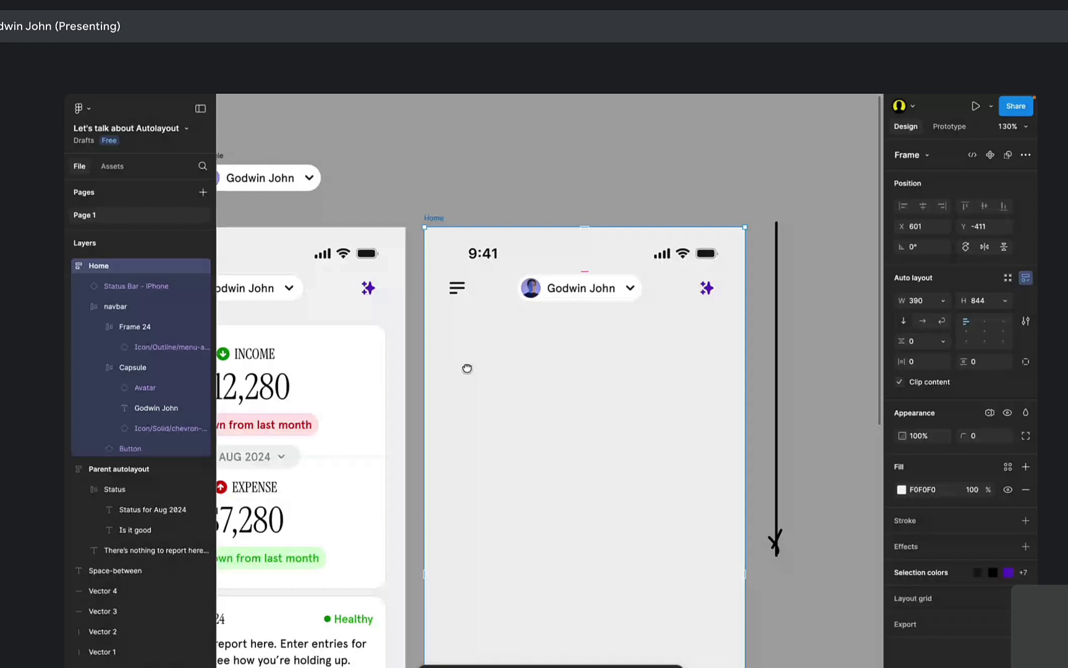
# Draw a frame about 222 × 404 directly beneath the navbar, flush with the side edge of the new Home frame.
pyautogui.scroll(-1, 576, 334)
pyautogui.hscroll(-1, 576, 334)
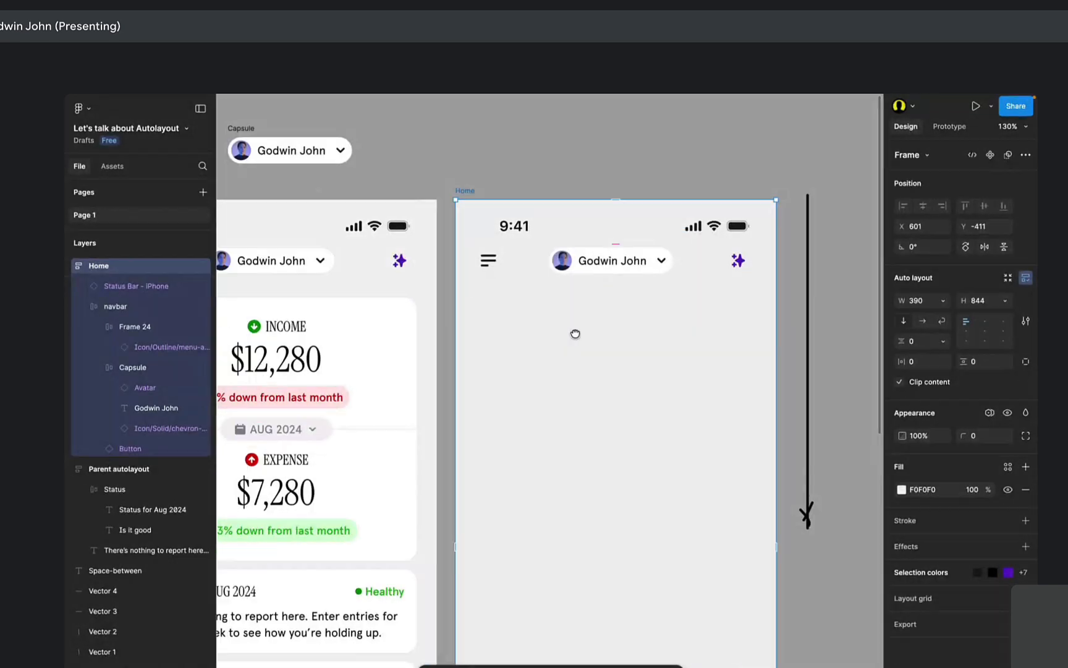
pyautogui.moveTo(576, 334); pyautogui.dragTo(658, 281)
pyautogui.click(517, 254)
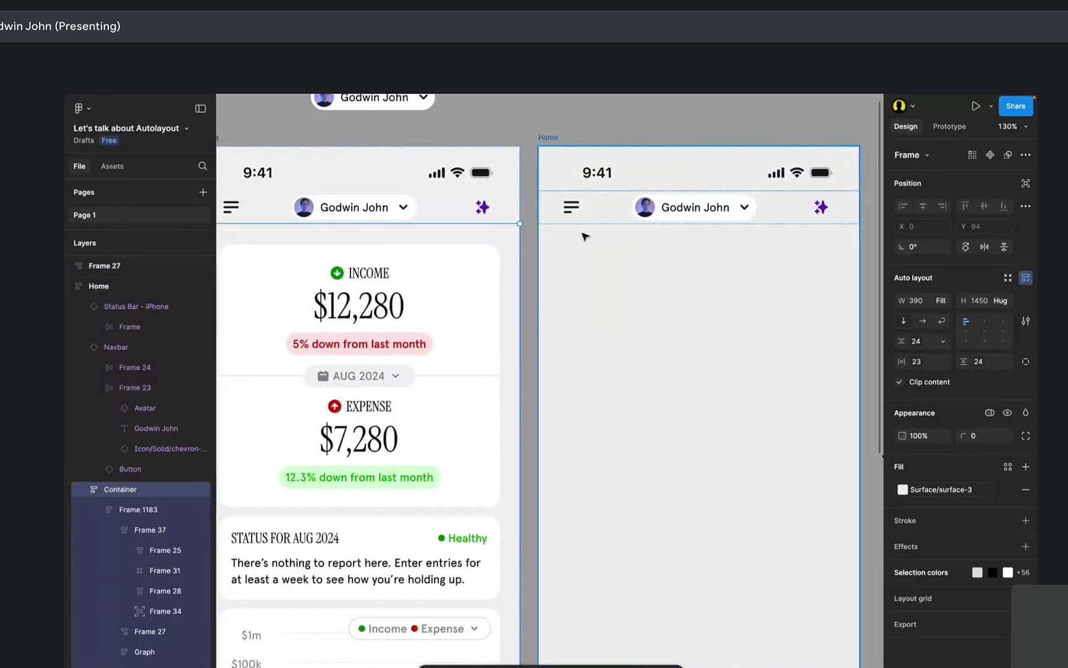
pyautogui.click(593, 264)
pyautogui.press('f')
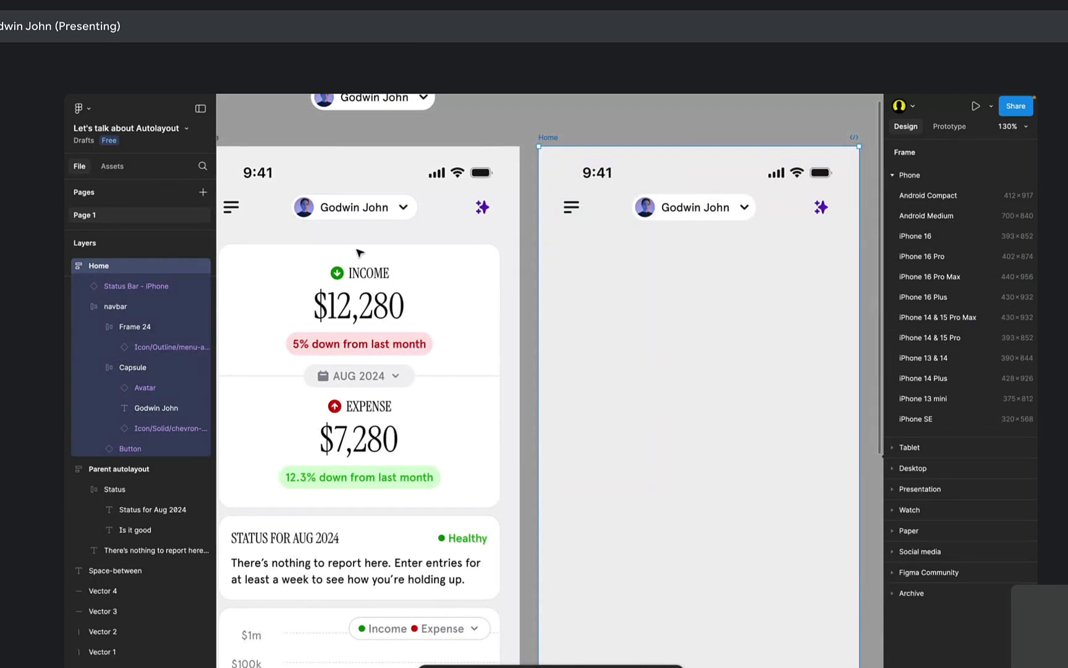
pyautogui.press('Escape')
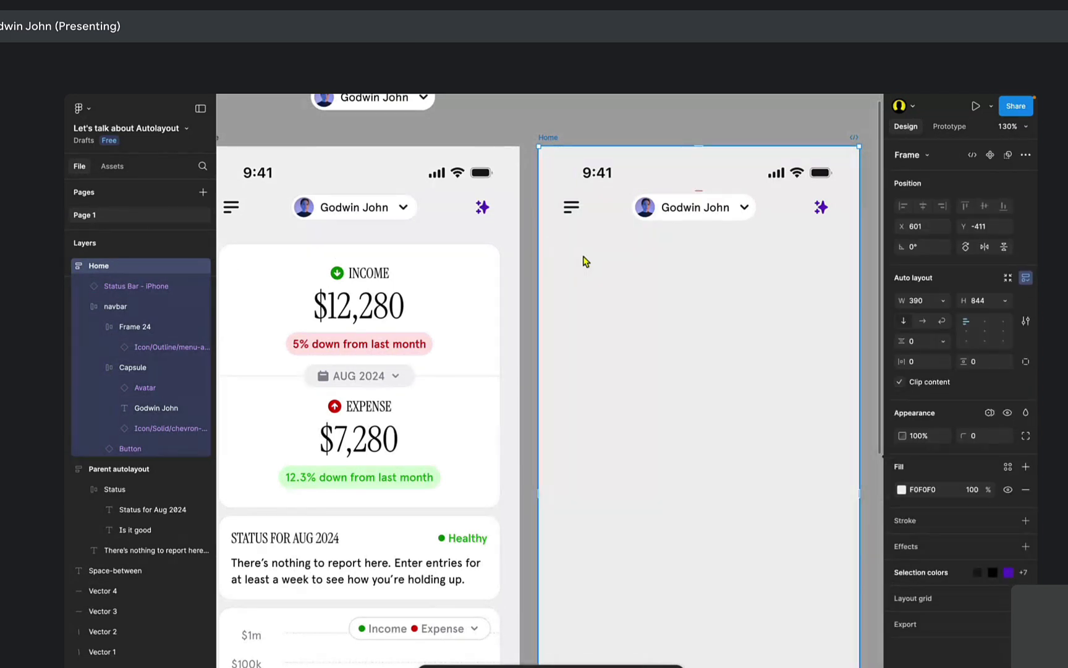
pyautogui.press('f')
pyautogui.moveTo(539, 224)
pyautogui.mouseDown()
pyautogui.moveTo(608, 336)
pyautogui.moveTo(608, 362)
pyautogui.moveTo(608, 329)
pyautogui.moveTo(754, 405)
pyautogui.moveTo(837, 527)
pyautogui.moveTo(775, 488)
pyautogui.mouseUp()
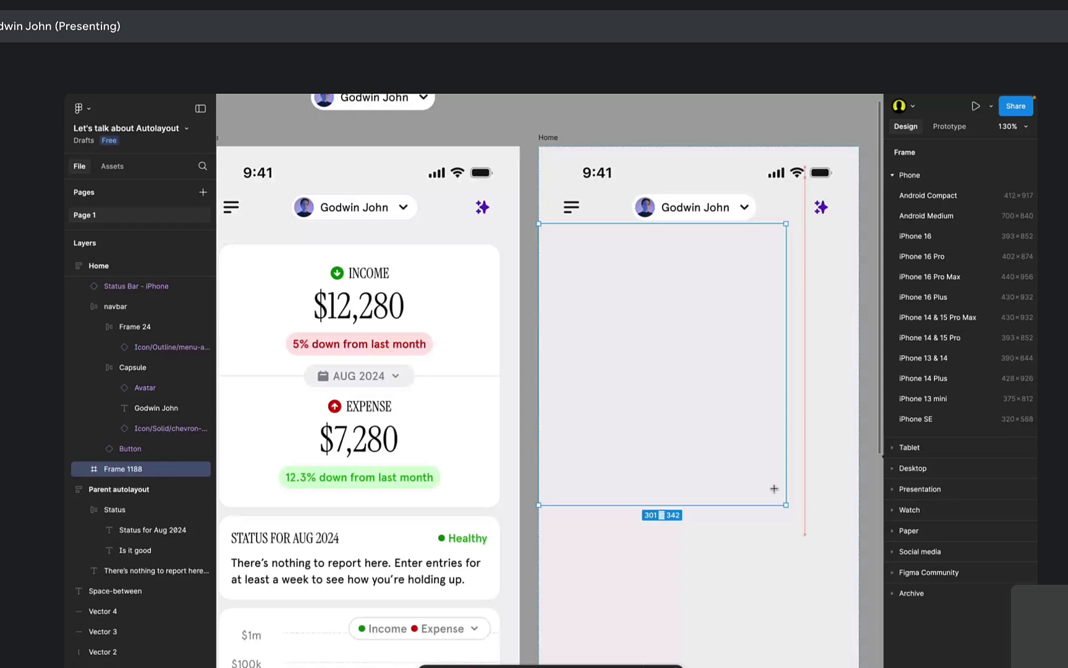
pyautogui.moveTo(775, 488); pyautogui.dragTo(648, 291)
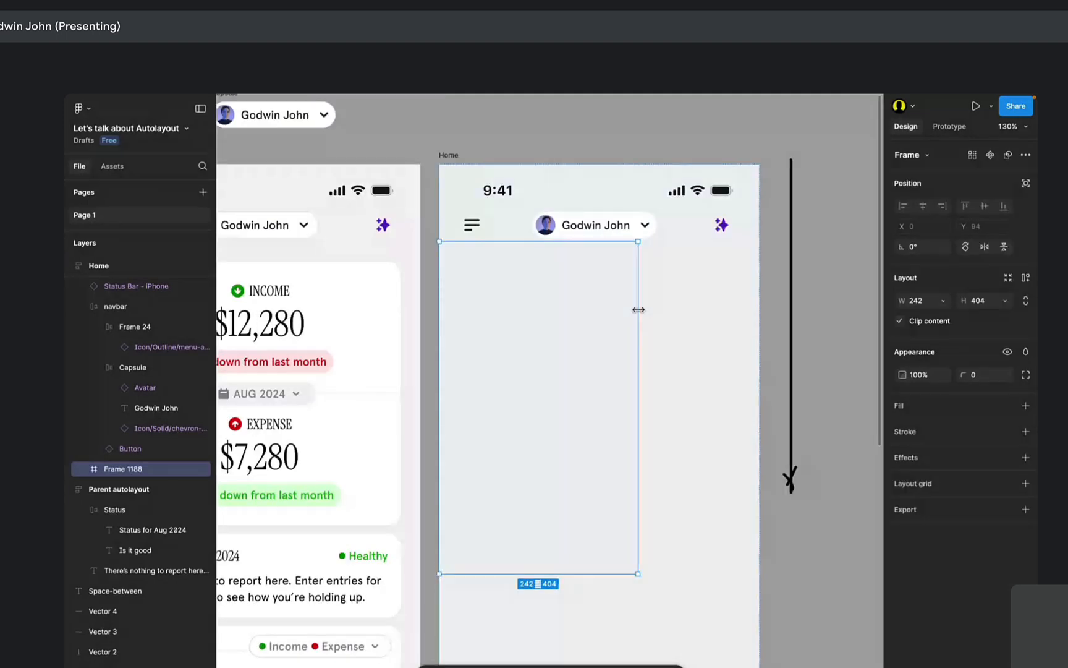
pyautogui.moveTo(638, 309)
pyautogui.mouseDown()
pyautogui.moveTo(763, 326)
pyautogui.moveTo(621, 309)
pyautogui.mouseUp()
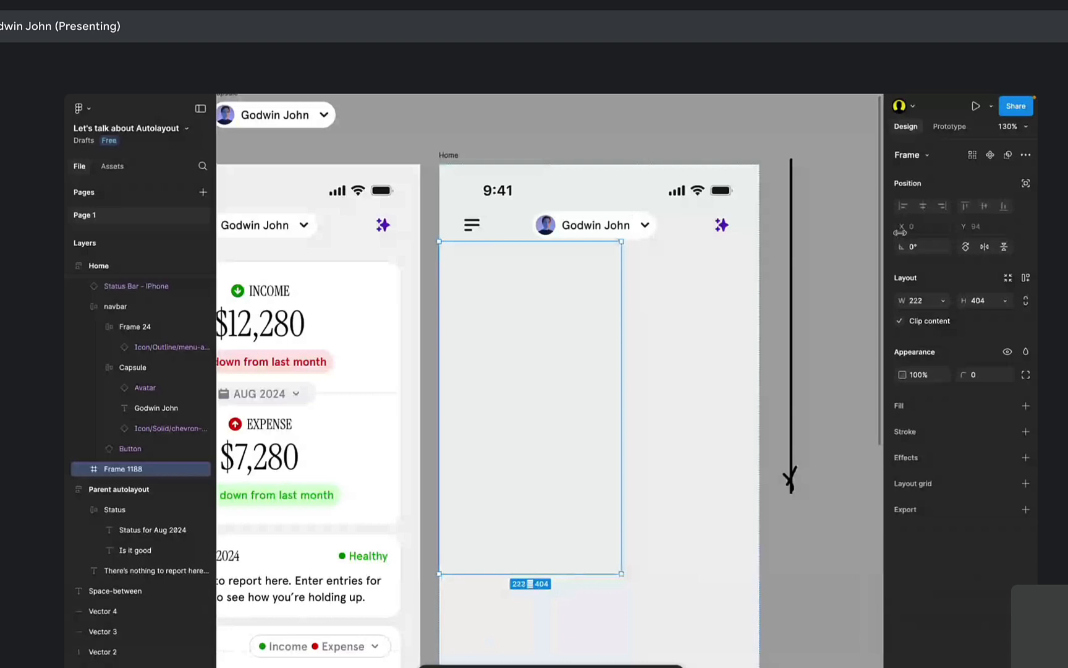
# Set both the width and height of the frame below the navbar to Fill container.
pyautogui.click(944, 301)
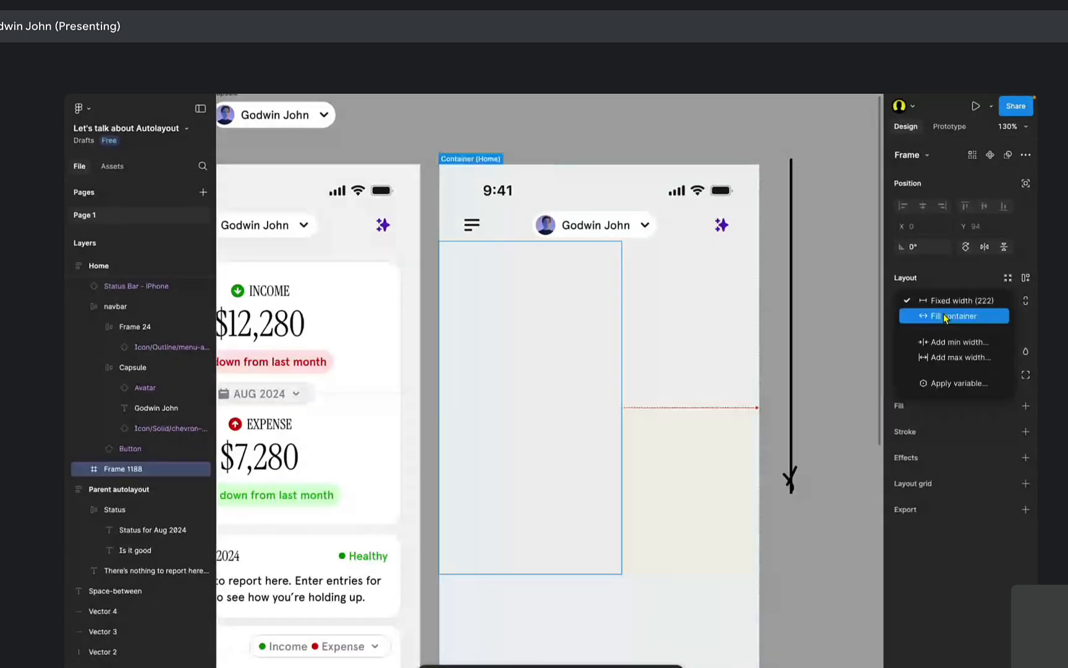
pyautogui.click(945, 316)
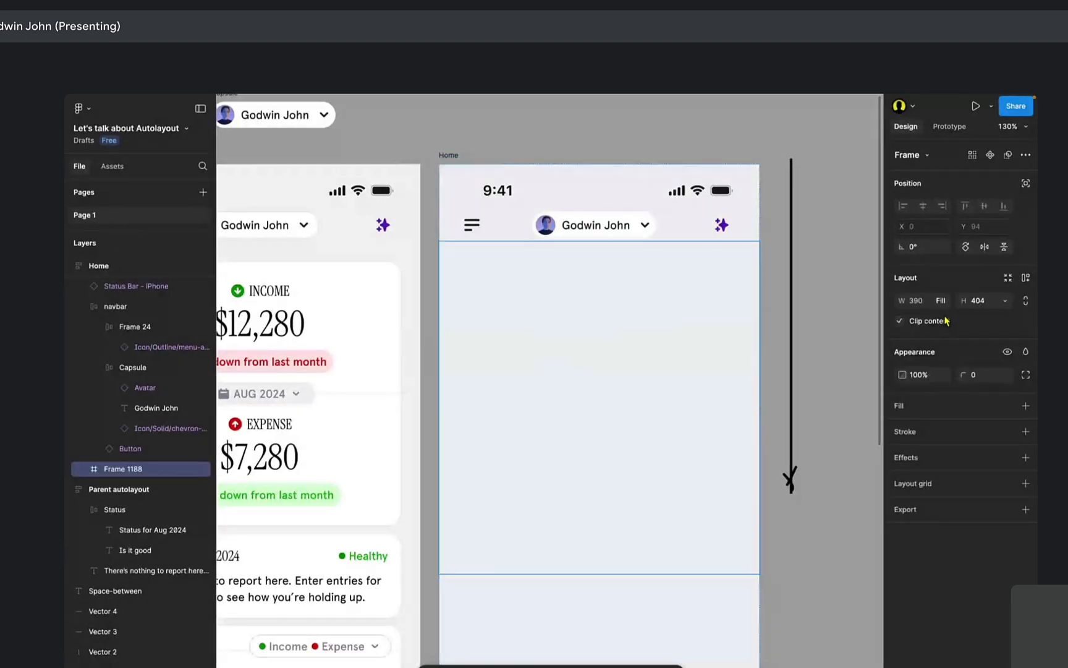
pyautogui.moveTo(670, 410); pyautogui.dragTo(606, 407)
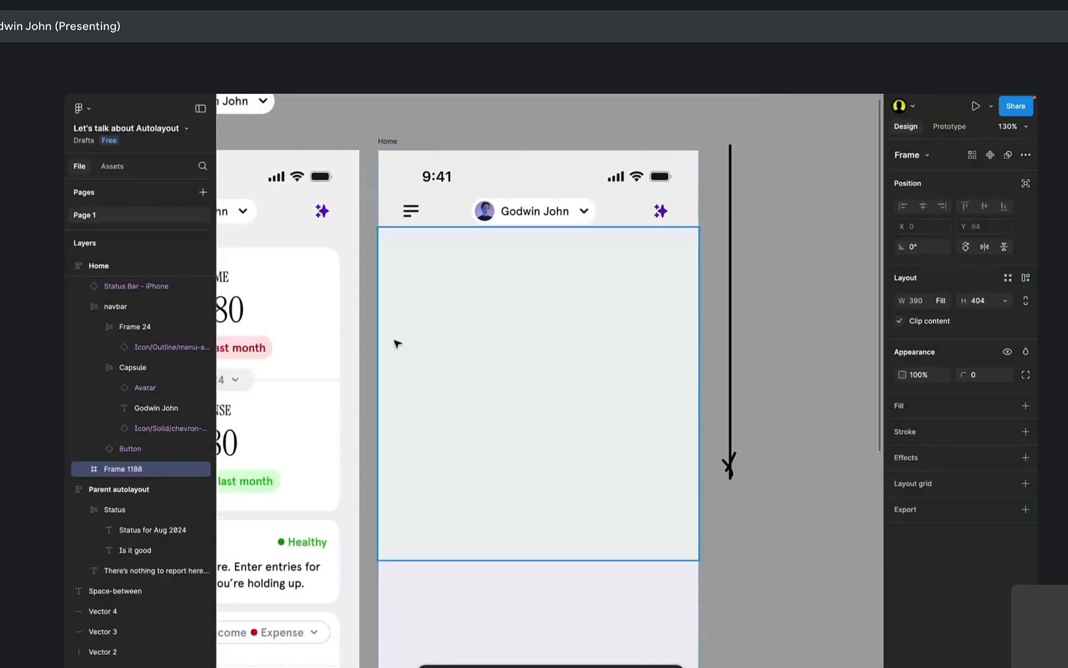
pyautogui.scroll(-5, 403, 290)
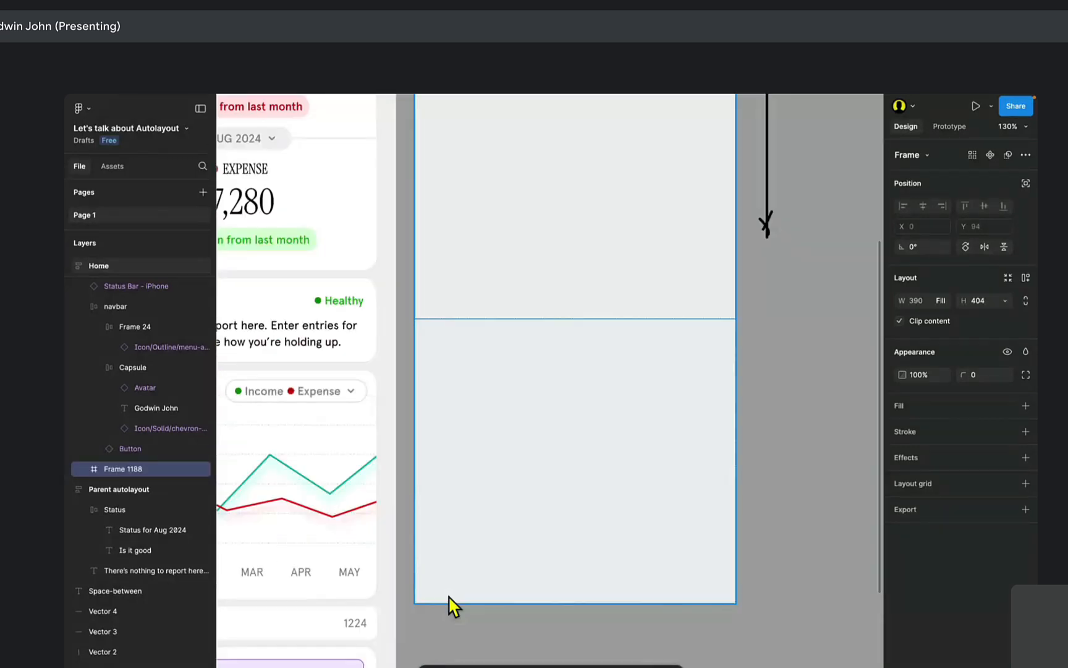
pyautogui.scroll(2, 529, 424)
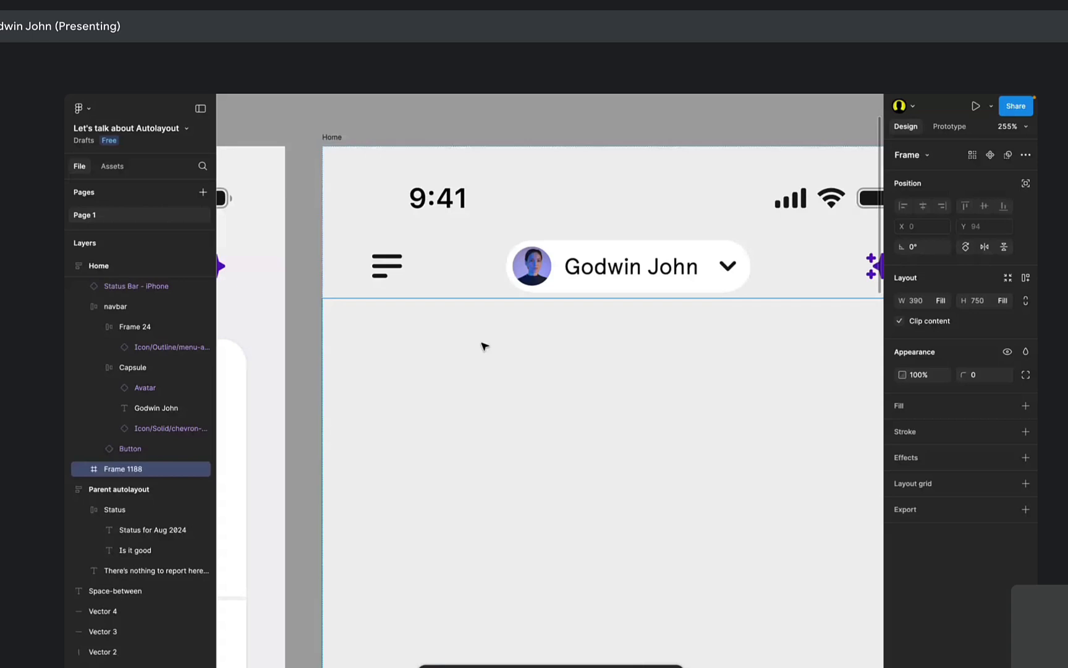
pyautogui.scroll(-5, 484, 346)
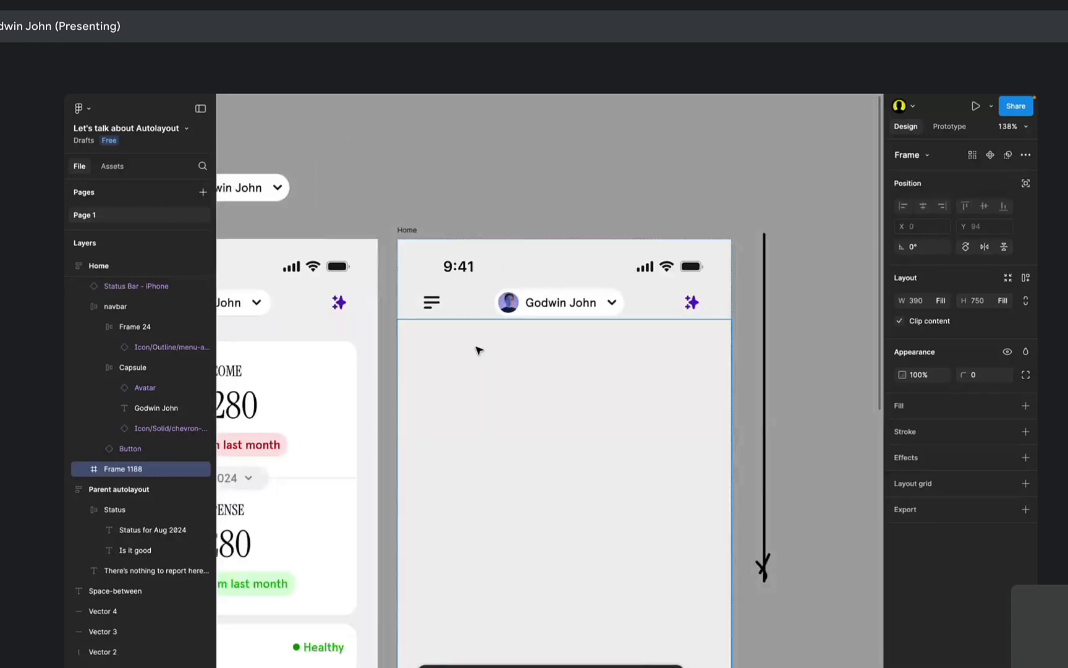
# Rename the frame below the navbar as Container.
pyautogui.moveTo(476, 388); pyautogui.dragTo(450, 285)
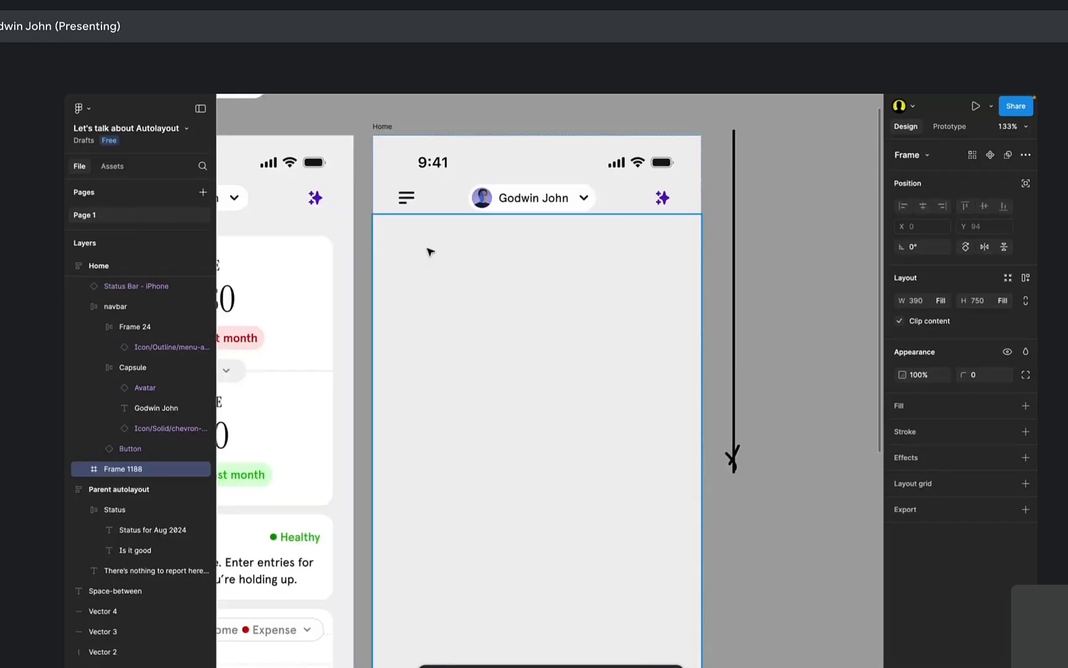
pyautogui.scroll(-2, 430, 251)
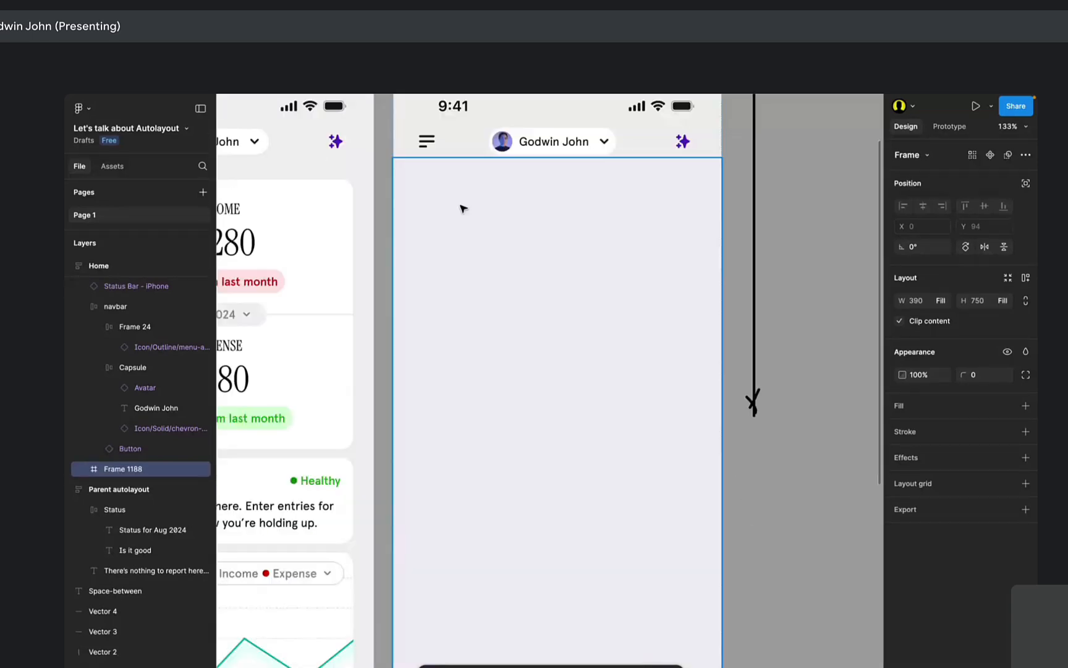
pyautogui.scroll(1, 464, 209)
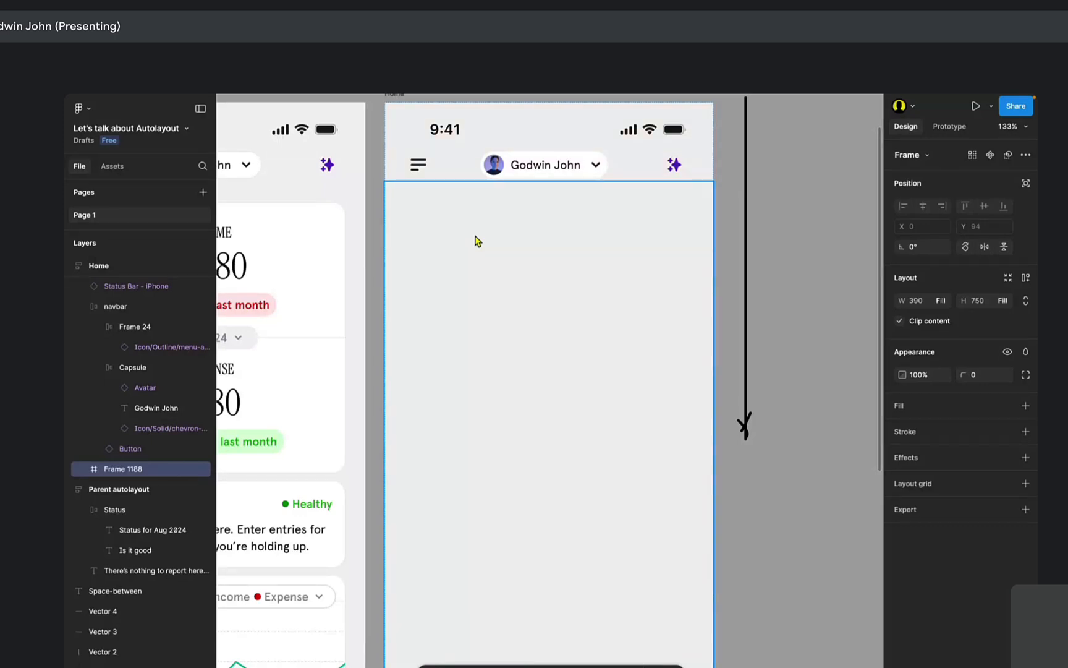
pyautogui.doubleClick(123, 469)
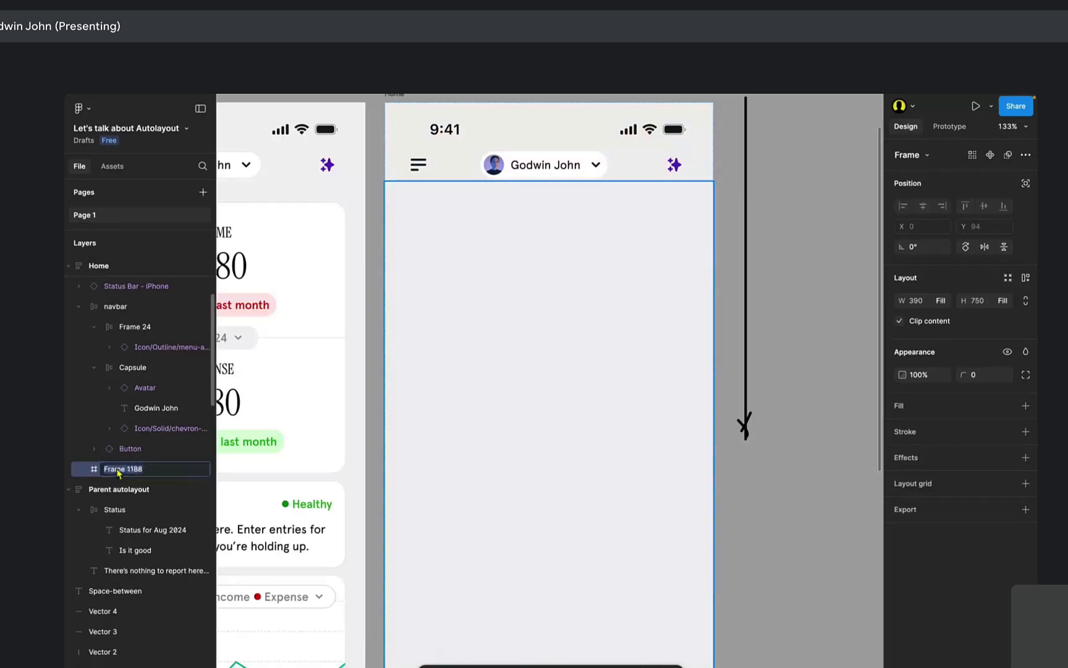
pyautogui.write('Container')
pyautogui.press('Return')
# Apply auto layout to the new Container frame.
pyautogui.hscroll(-2, 577, 345)
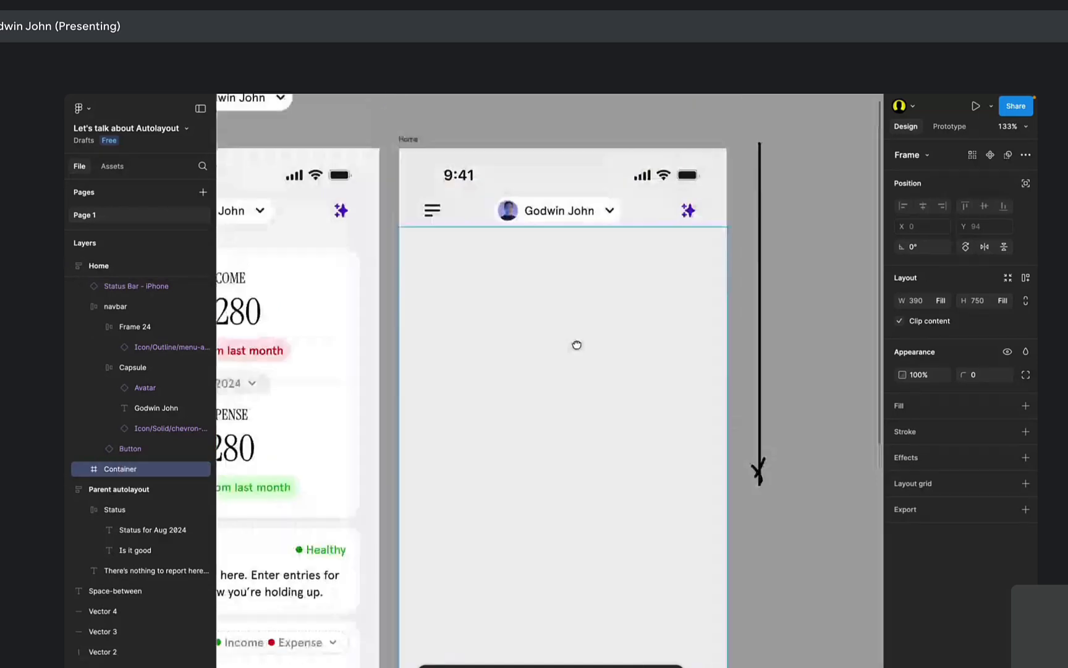
pyautogui.scroll(-2, 585, 344)
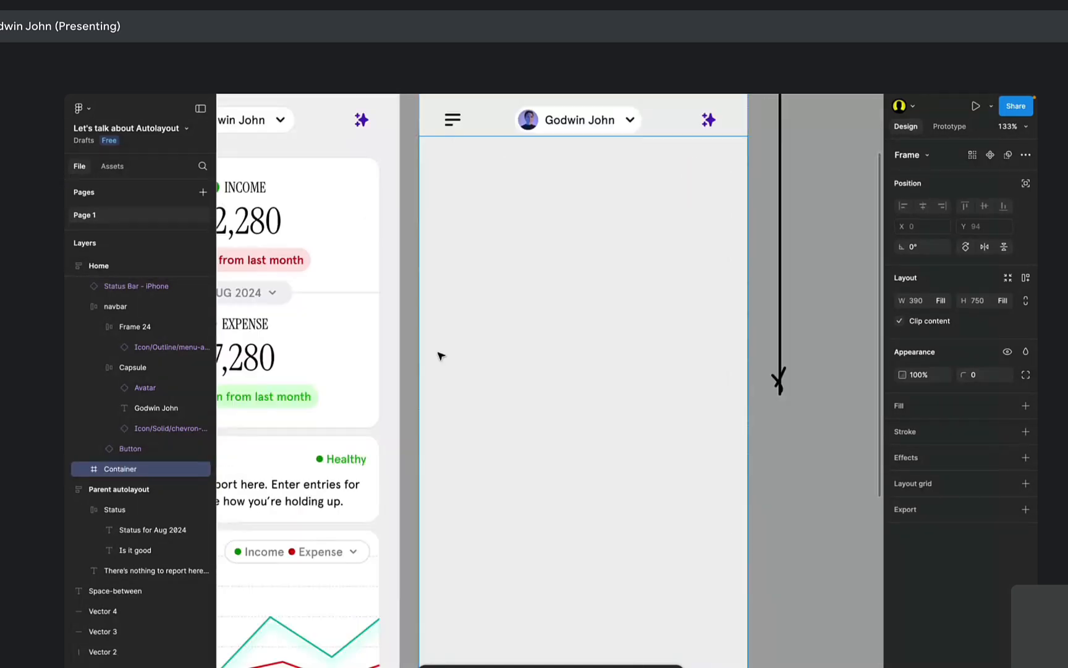
pyautogui.scroll(2, 441, 355)
pyautogui.hscroll(2, 472, 360)
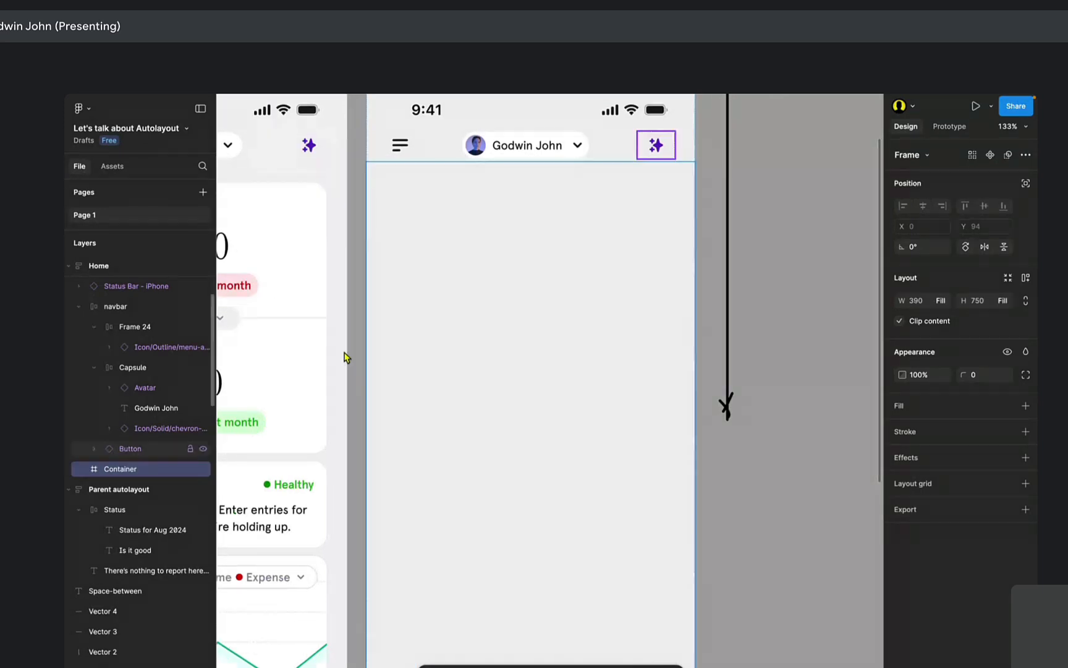
pyautogui.scroll(1, 575, 422)
pyautogui.hscroll(1, 576, 422)
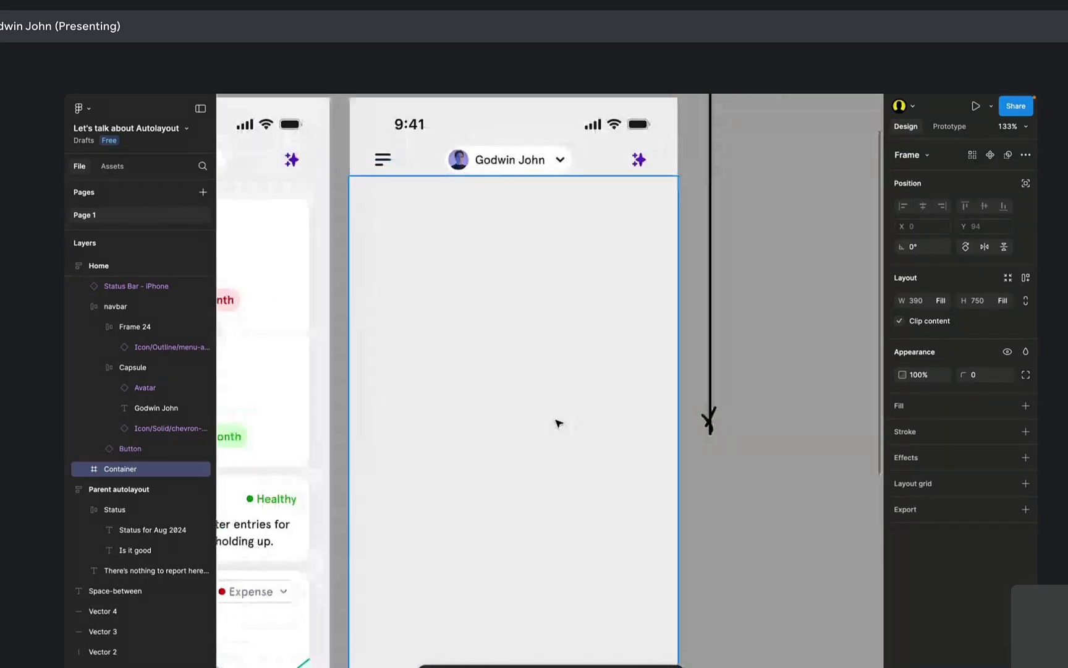
pyautogui.hotkey('shift', 'a')
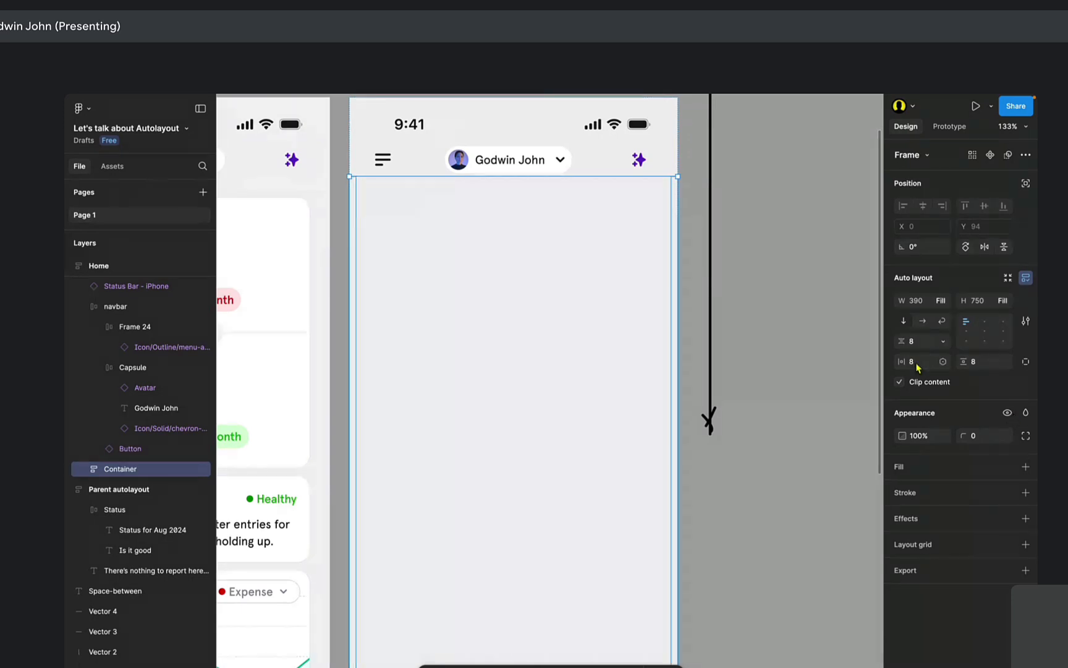
# Set the Container's horizontal and vertical padding to 24 and give it a white FFFFFF fill.
pyautogui.click(620, 167)
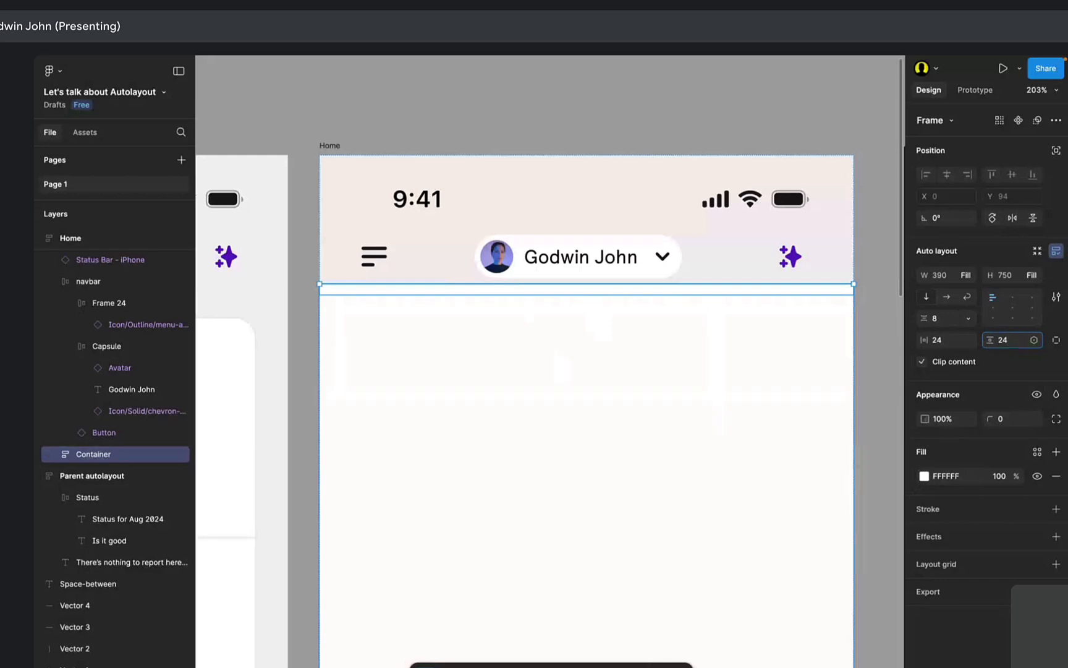
pyautogui.press('Return')
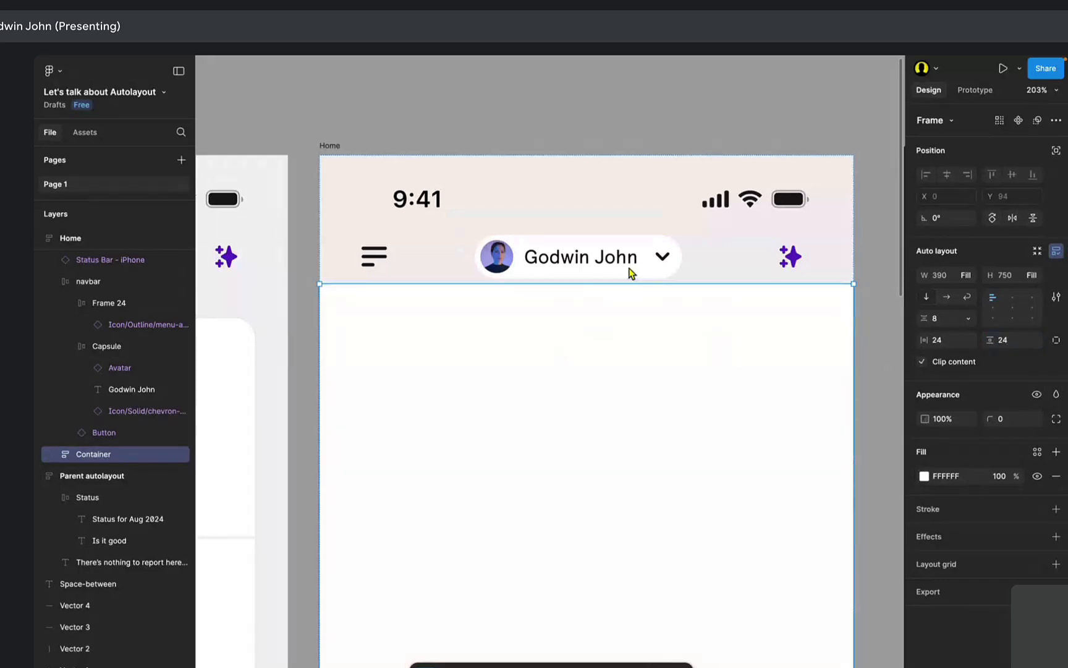
pyautogui.moveTo(593, 303)
pyautogui.scroll(-15, 593, 303)
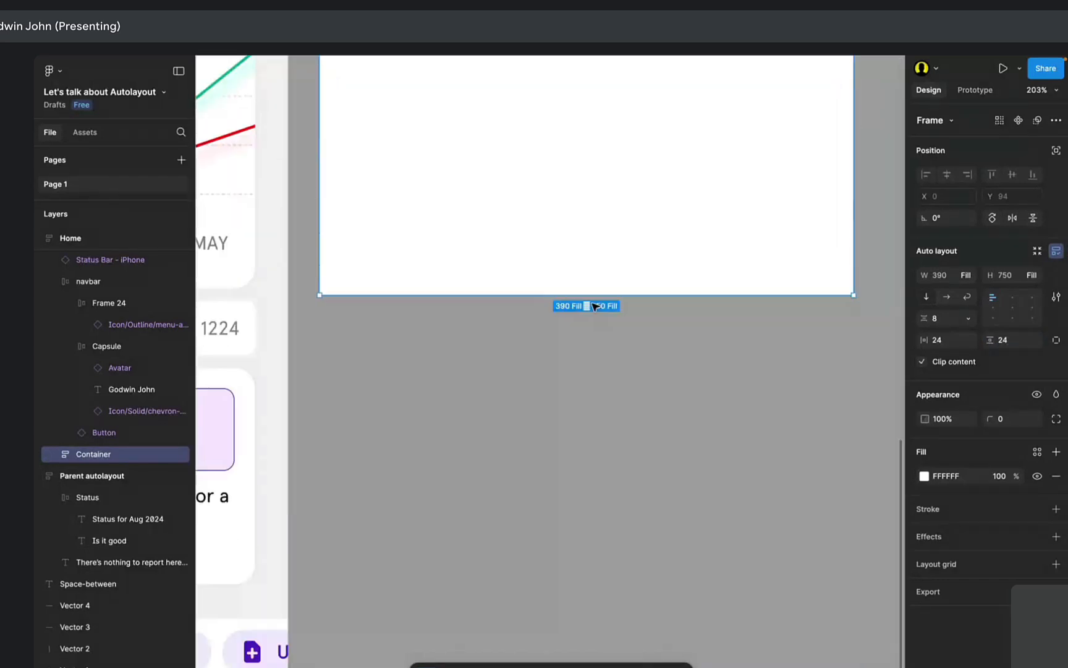
pyautogui.scroll(15, 598, 263)
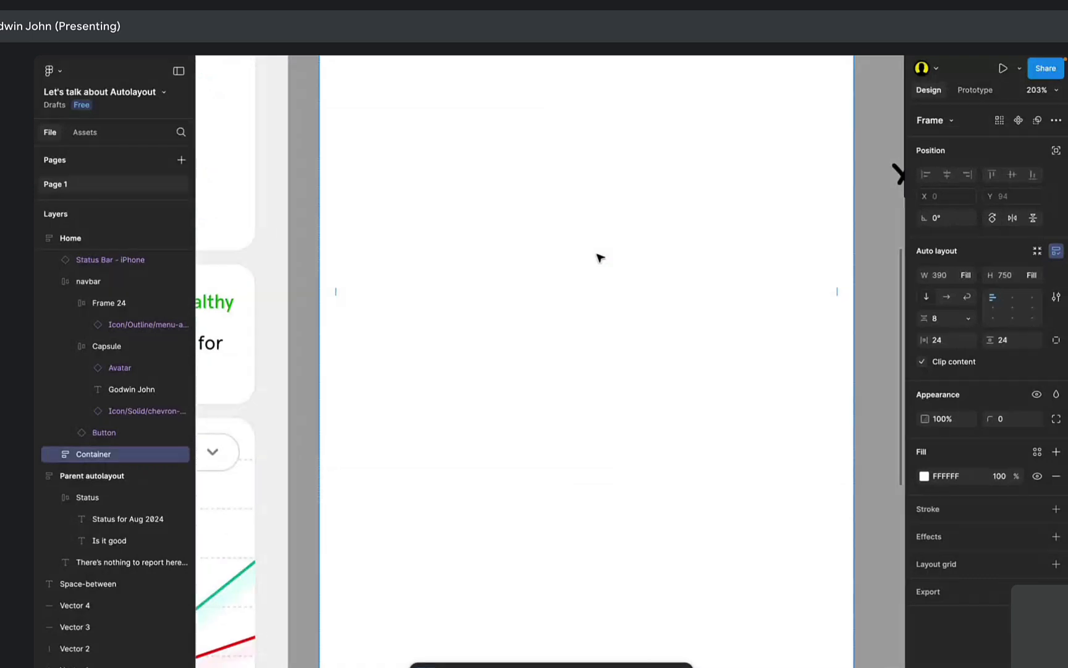
pyautogui.scroll(-3, 601, 257)
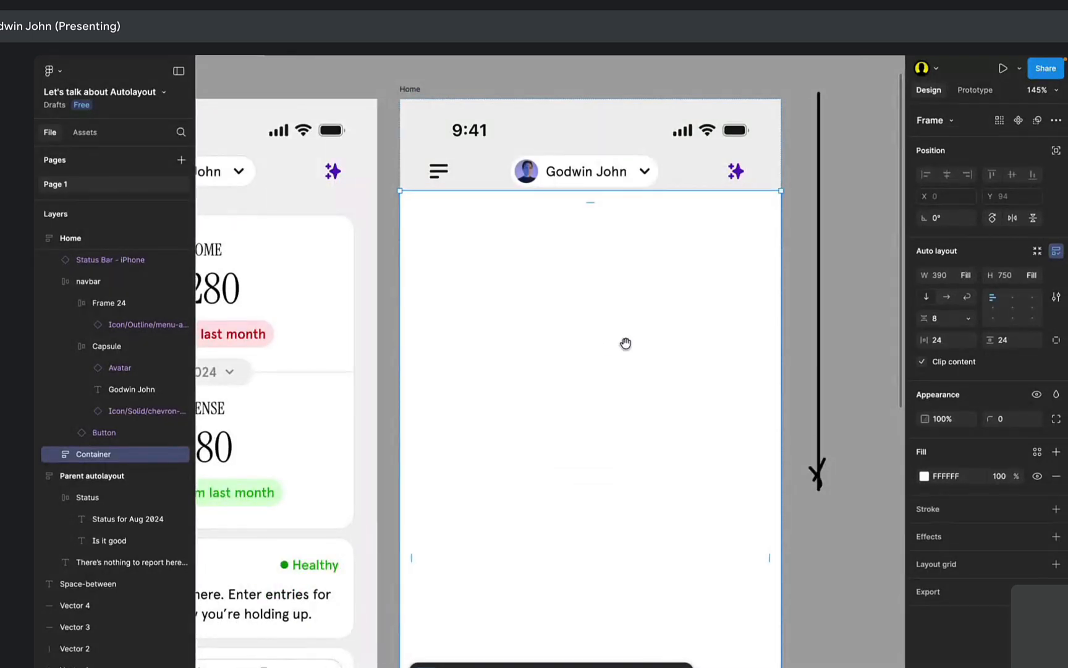
pyautogui.scroll(-2, 573, 348)
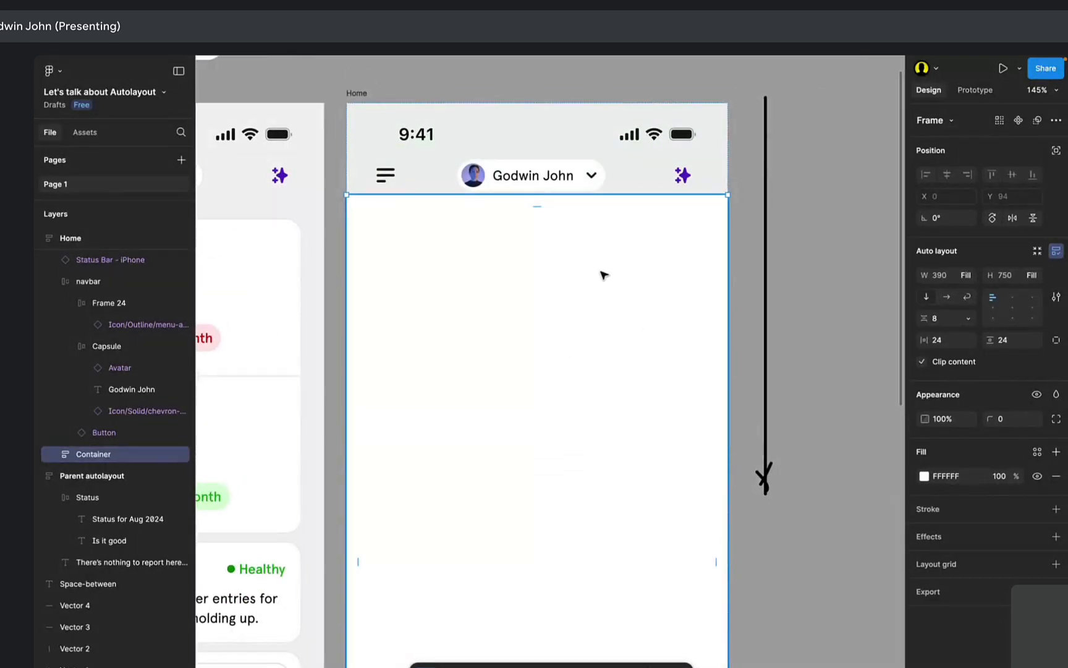
# Switch the Container to individual padding and set its bottom padding to 8.
pyautogui.click(1057, 340)
pyautogui.click(1014, 363)
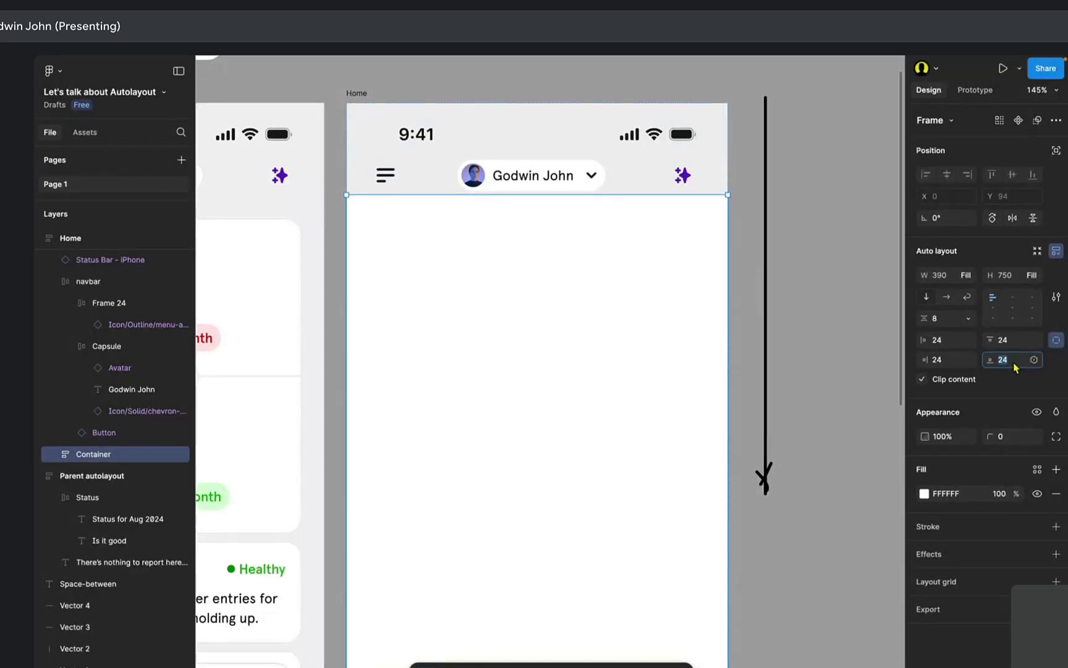
pyautogui.write('8')
pyautogui.press('Return')
pyautogui.scroll(-8, 451, 401)
pyautogui.scroll(-1, 452, 402)
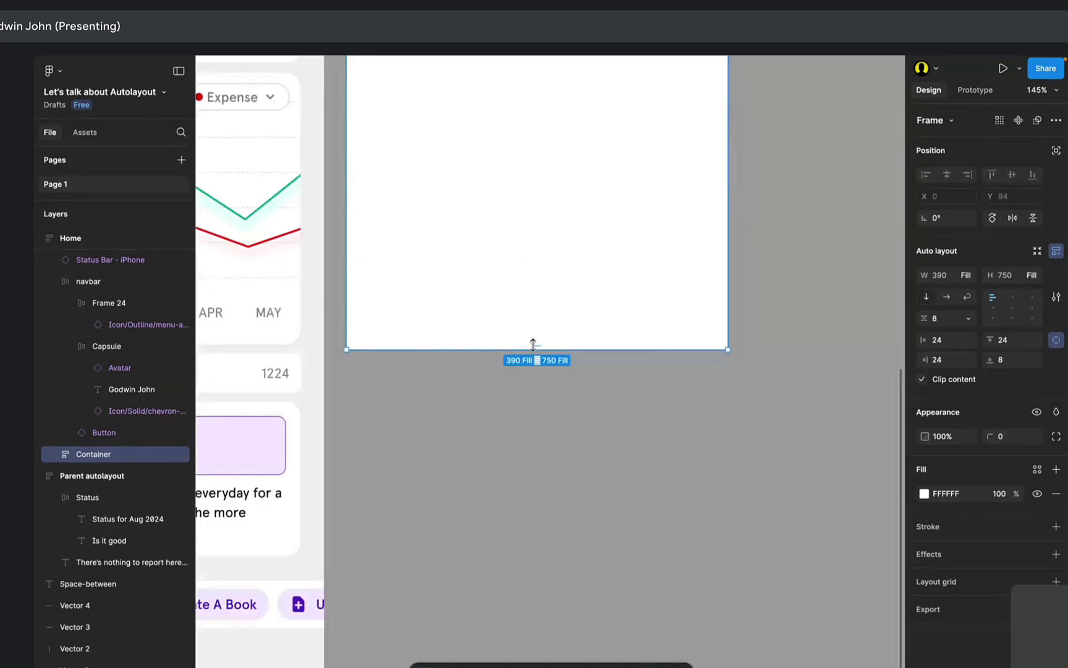
pyautogui.scroll(9, 545, 277)
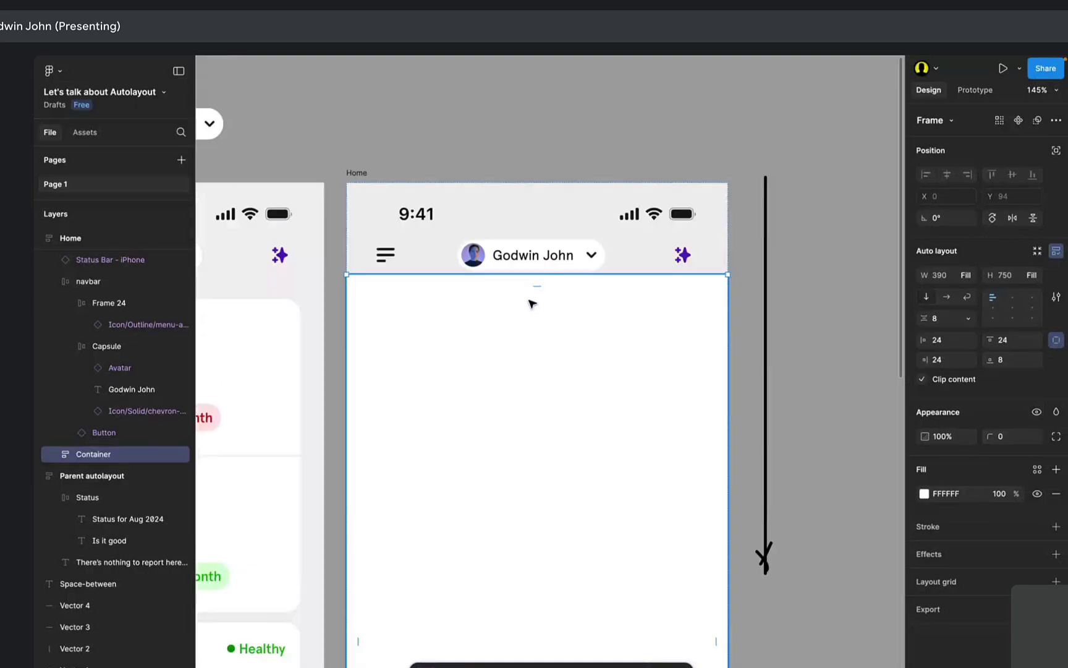
# Remove the white fill from the new Home screen's Container.
pyautogui.click(802, 344)
pyautogui.scroll(-1, 520, 417)
pyautogui.hscroll(-2, 520, 417)
pyautogui.scroll(1, 508, 443)
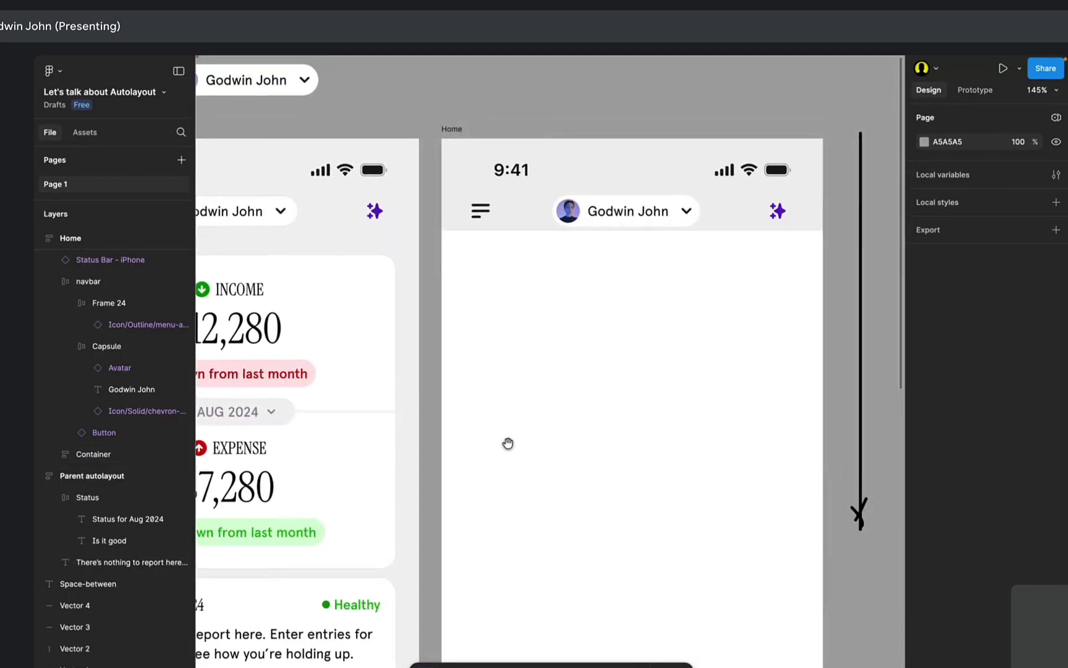
pyautogui.click(664, 353)
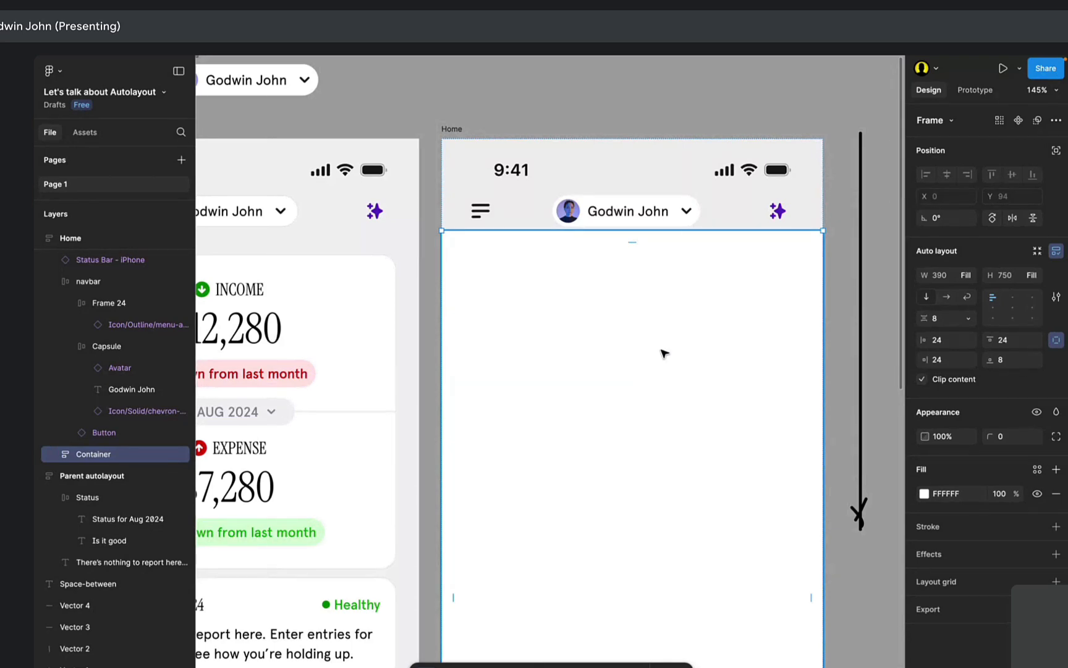
pyautogui.scroll(1, 644, 362)
pyautogui.hscroll(1, 643, 362)
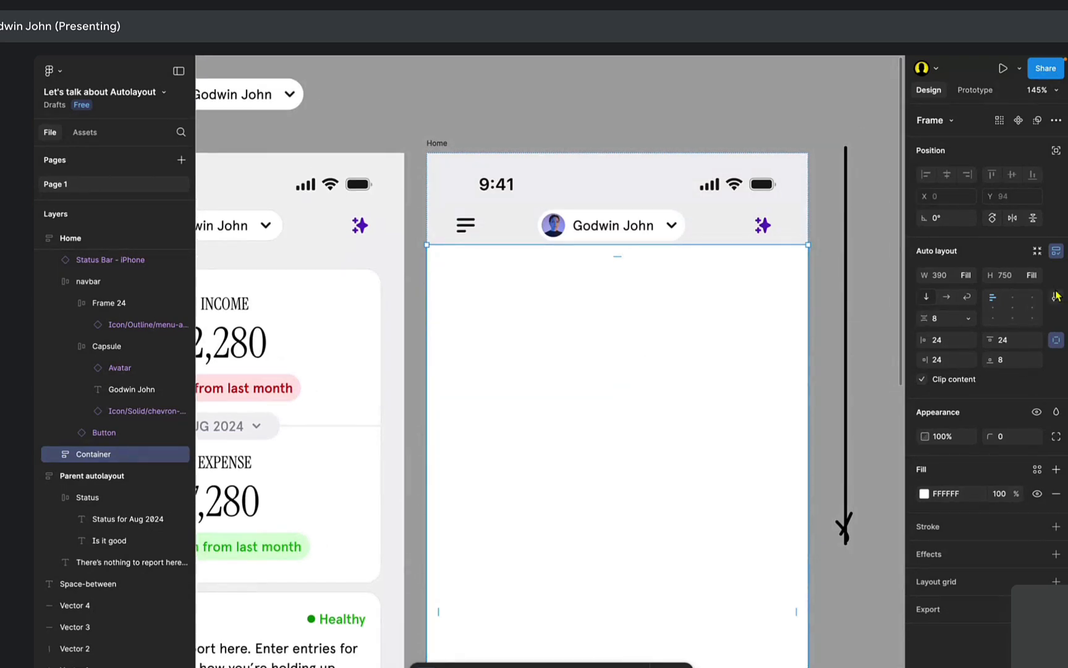
pyautogui.click(1057, 496)
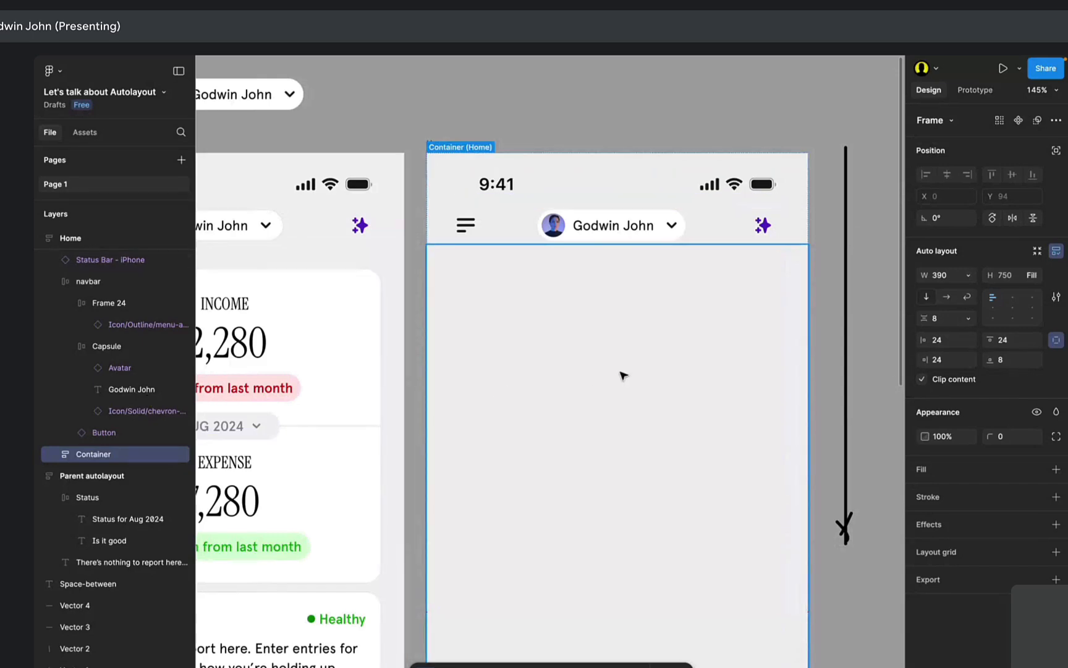
# Inspect how the reference Home screen's Income and Expense cards are nested and sized with auto layout.
pyautogui.hscroll(-2, 623, 376)
pyautogui.scroll(-1, 623, 375)
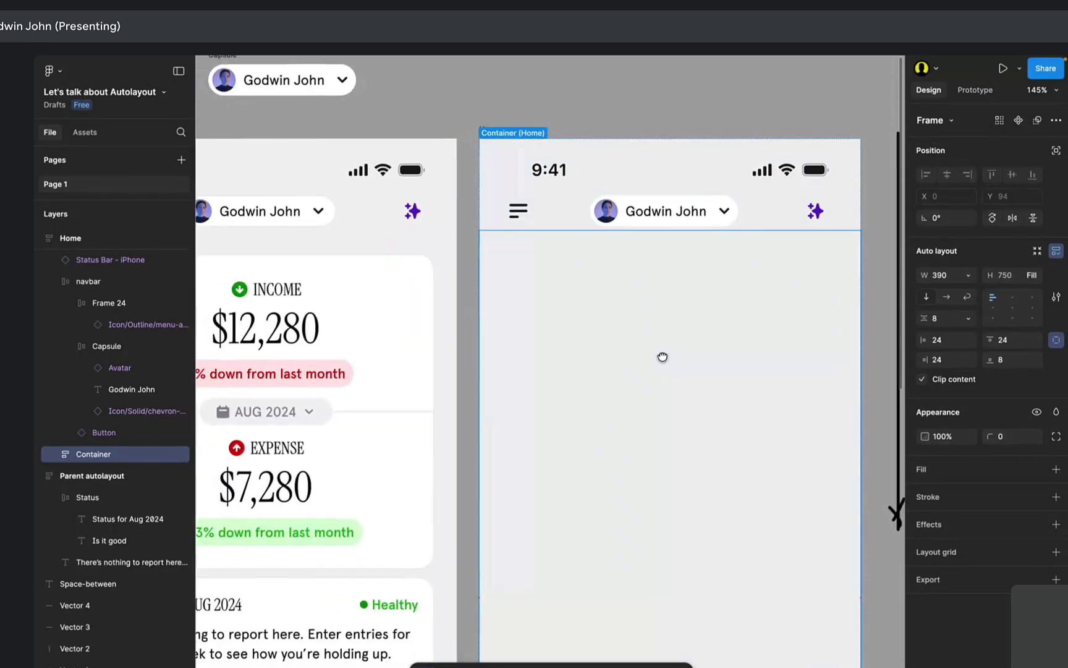
pyautogui.click(328, 360)
pyautogui.hscroll(-4, 346, 408)
pyautogui.scroll(-2, 346, 408)
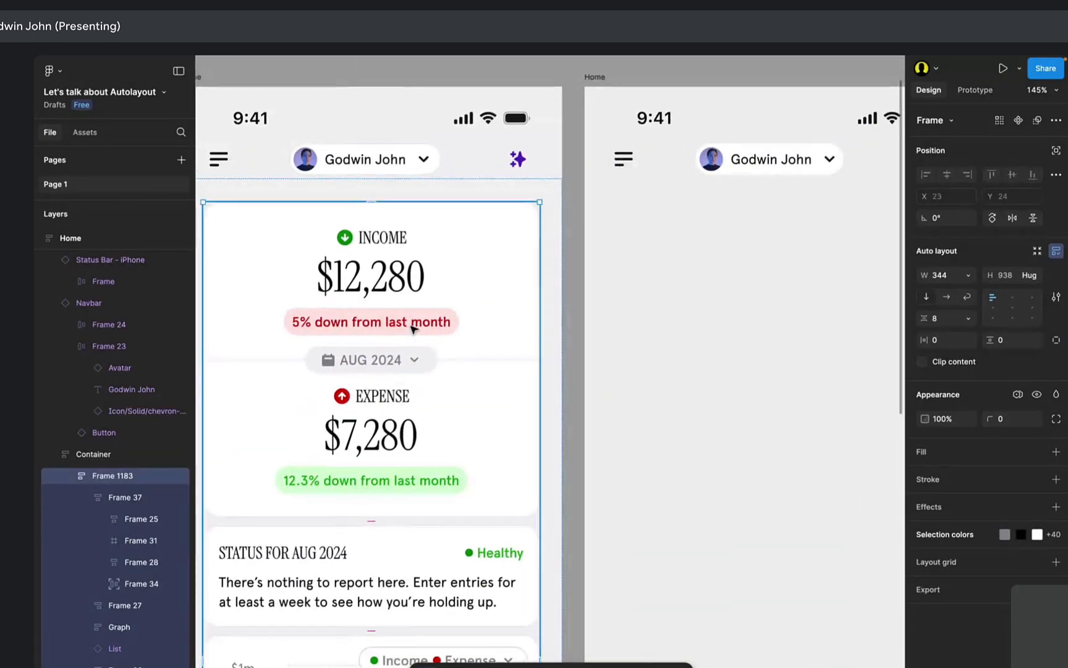
pyautogui.click(426, 306)
pyautogui.click(461, 314)
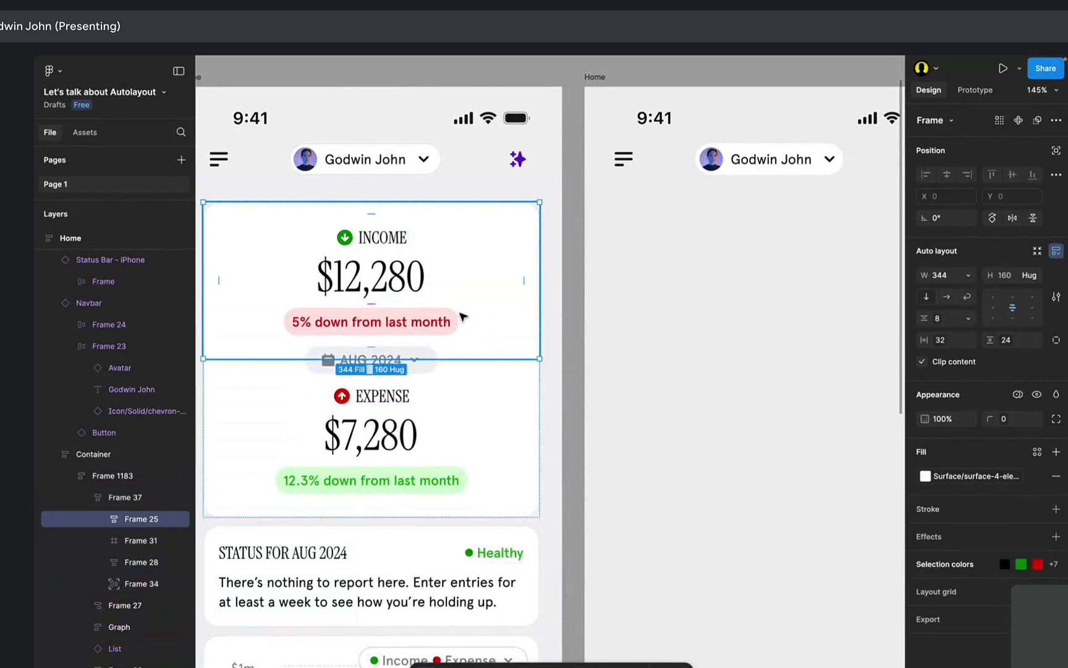
pyautogui.hscroll(3, 482, 358)
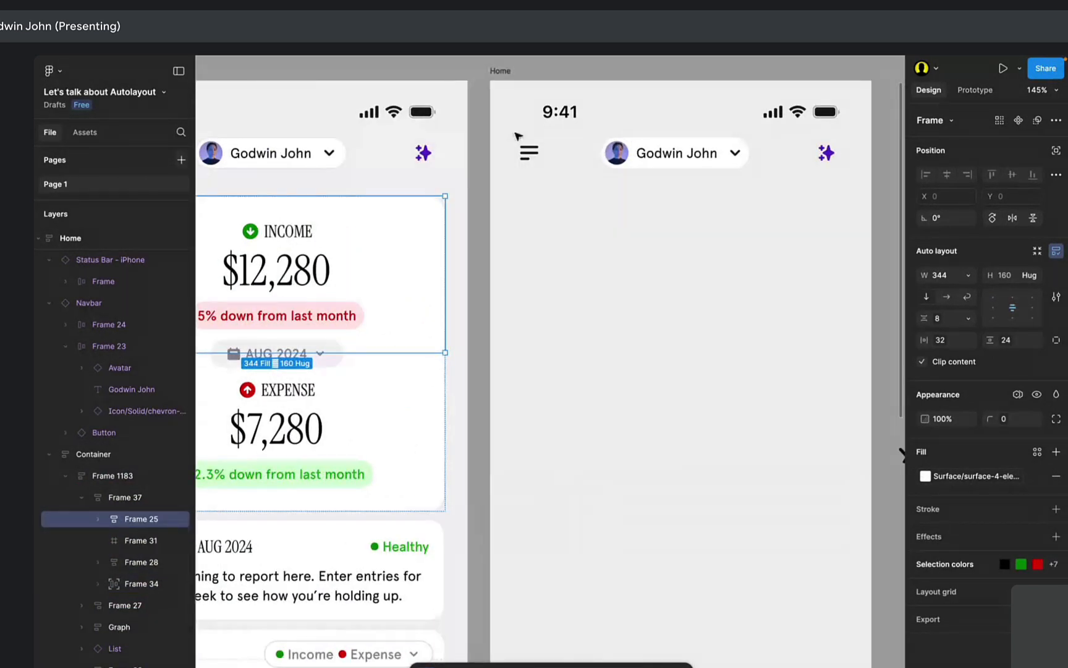
pyautogui.click(530, 238)
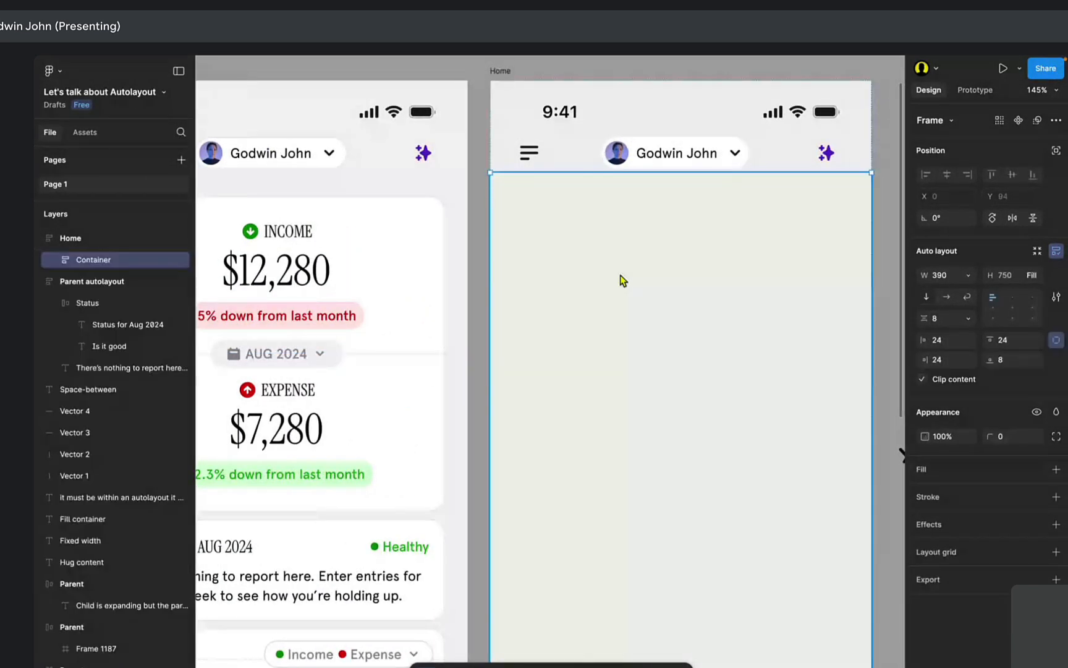
pyautogui.hscroll(-3, 630, 266)
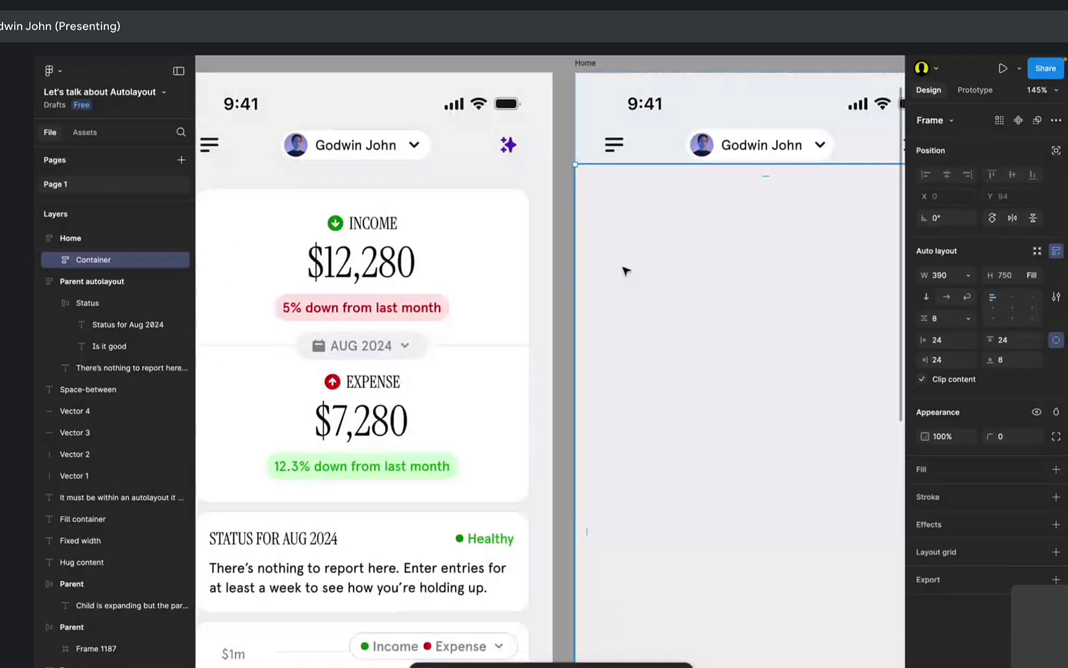
pyautogui.hscroll(-3, 576, 314)
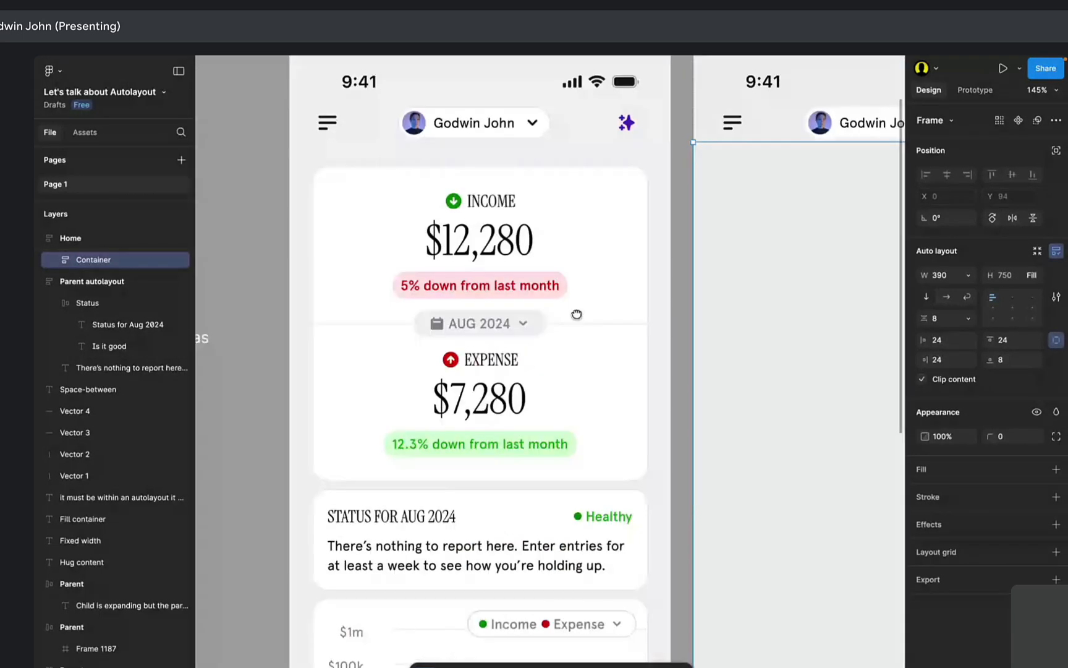
pyautogui.moveTo(576, 314); pyautogui.dragTo(519, 330)
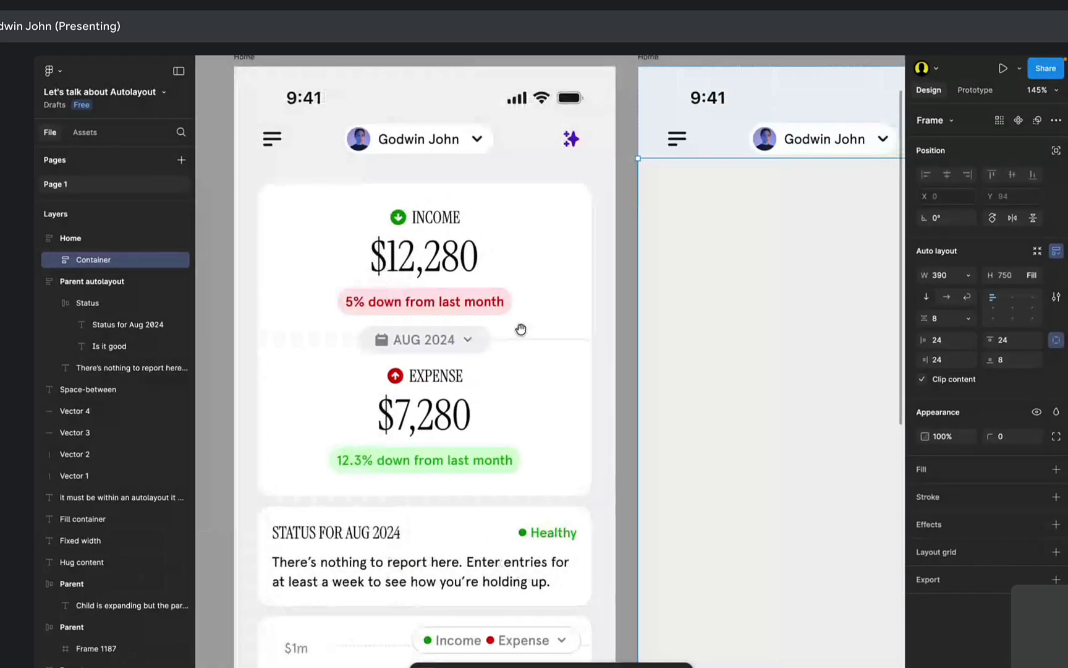
pyautogui.click(560, 243)
pyautogui.click(543, 401)
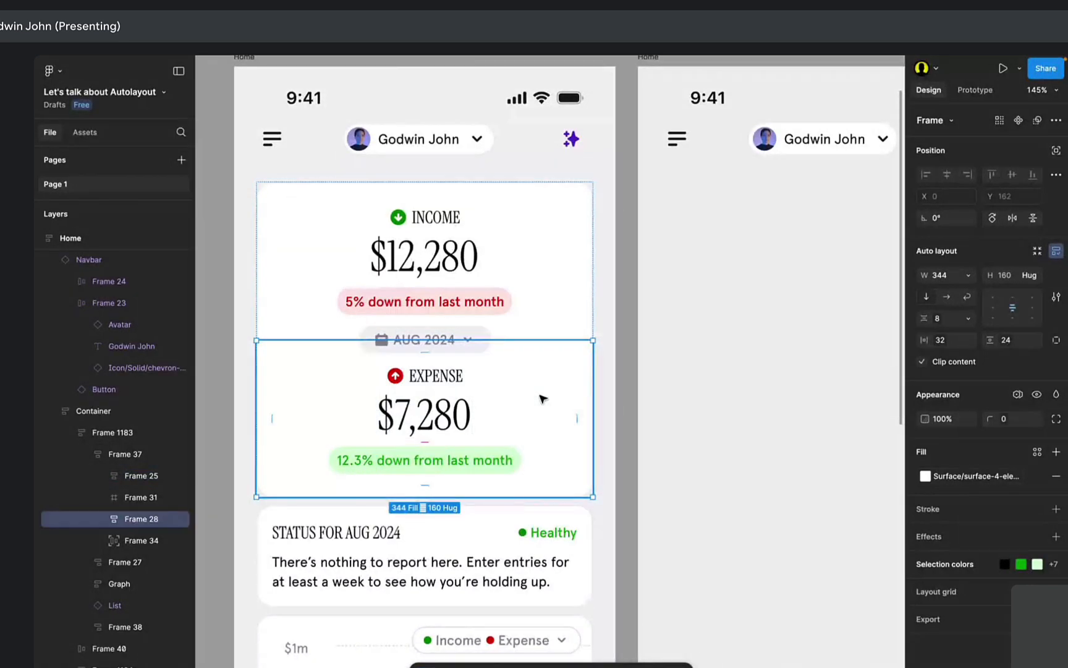
pyautogui.click(552, 263)
pyautogui.hotkey('shift', 'Return')
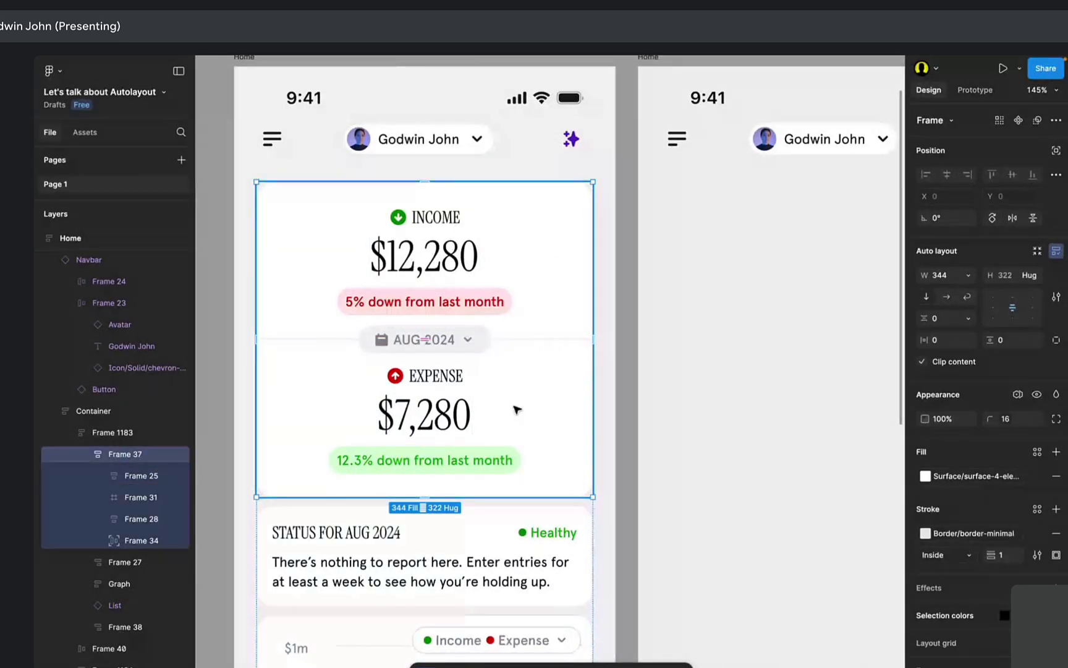
pyautogui.hscroll(-3, 516, 410)
pyautogui.click(296, 493)
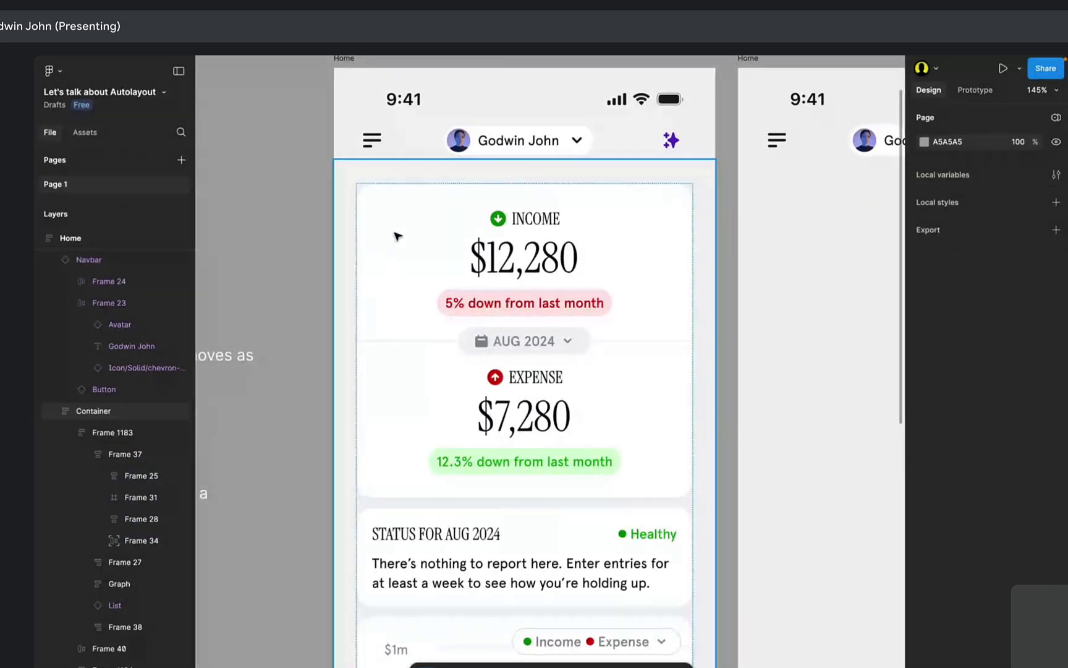
# Place a copy of the reference Income card on the canvas above the new Home screen.
pyautogui.scroll(3, 397, 237)
pyautogui.keyDown('super'); pyautogui.click(385, 387); pyautogui.keyUp('super')
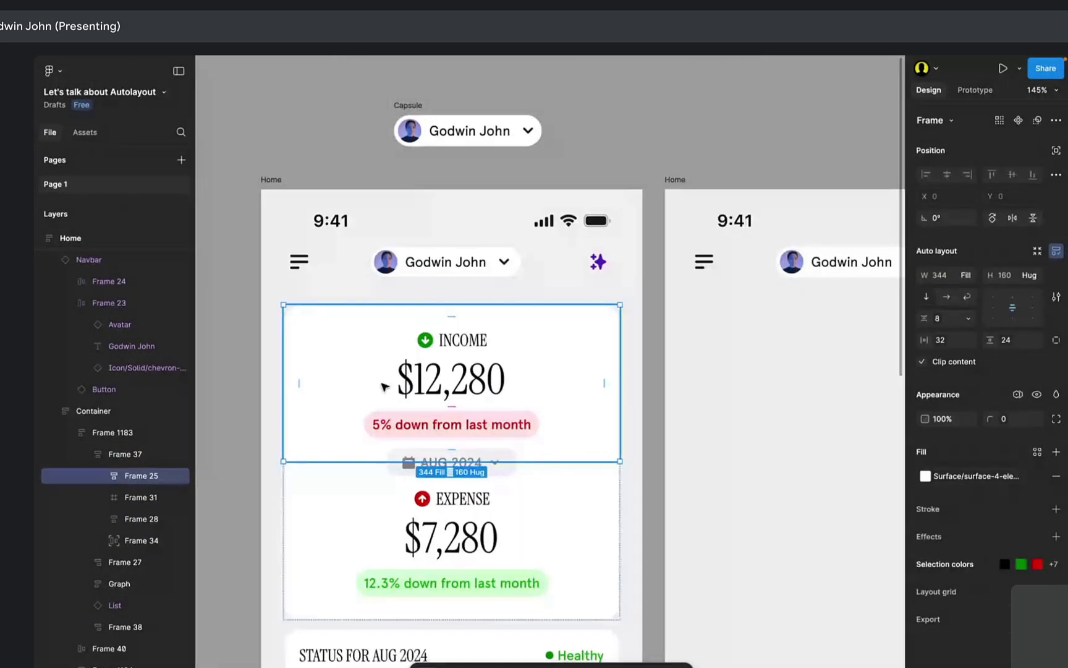
pyautogui.moveTo(384, 387); pyautogui.dragTo(691, 165)
pyautogui.scroll(2, 691, 166)
pyautogui.hscroll(3, 691, 166)
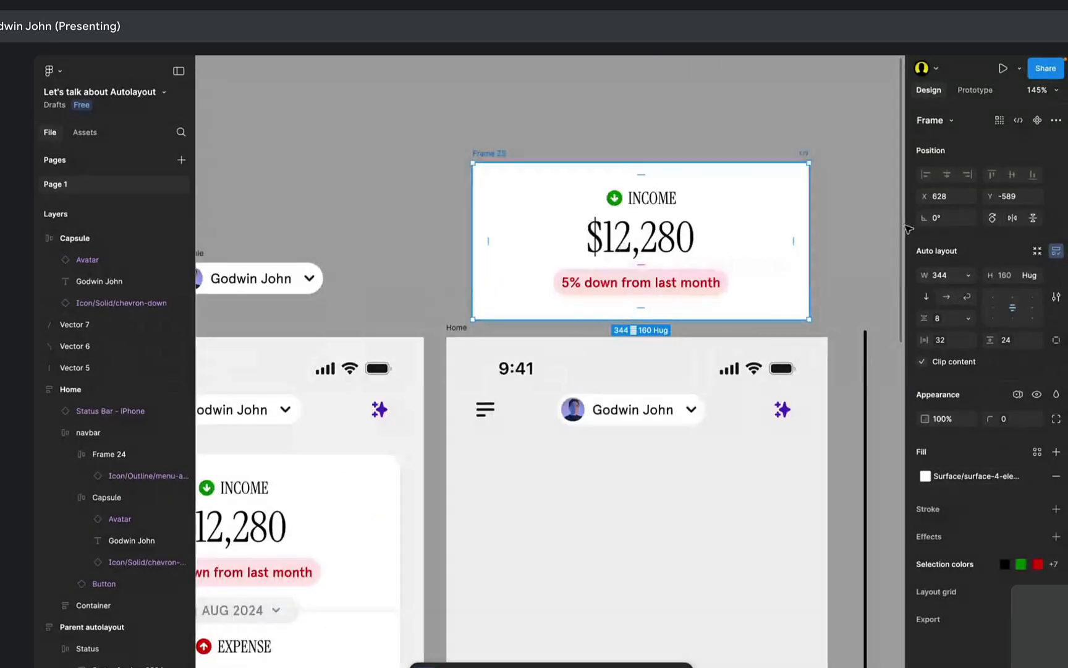
pyautogui.click(593, 136)
# Draw a new frame about 300 by 124 inside the new Home screen's Container.
pyautogui.scroll(-1, 618, 398)
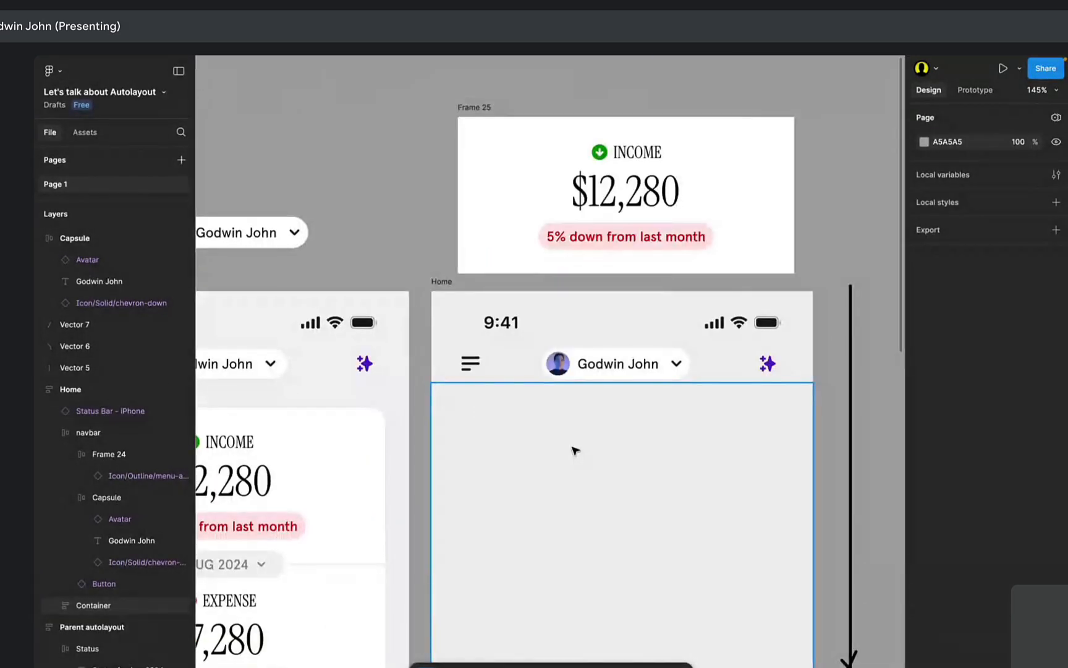
pyautogui.click(575, 451)
pyautogui.press('f')
pyautogui.moveTo(455, 406); pyautogui.dragTo(777, 532)
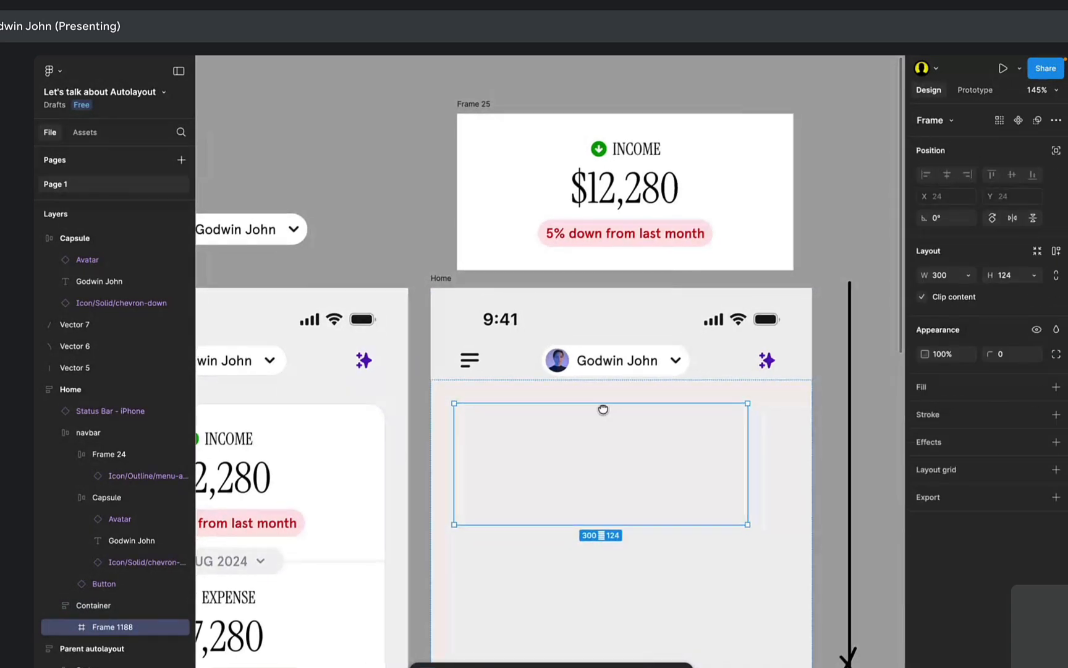
# Examine the reference screen's status card, graph, total entries row and streak card, and how they are laid out.
pyautogui.scroll(-3, 606, 307)
pyautogui.hscroll(-3, 606, 307)
pyautogui.scroll(-3, 470, 351)
pyautogui.hscroll(-2, 470, 351)
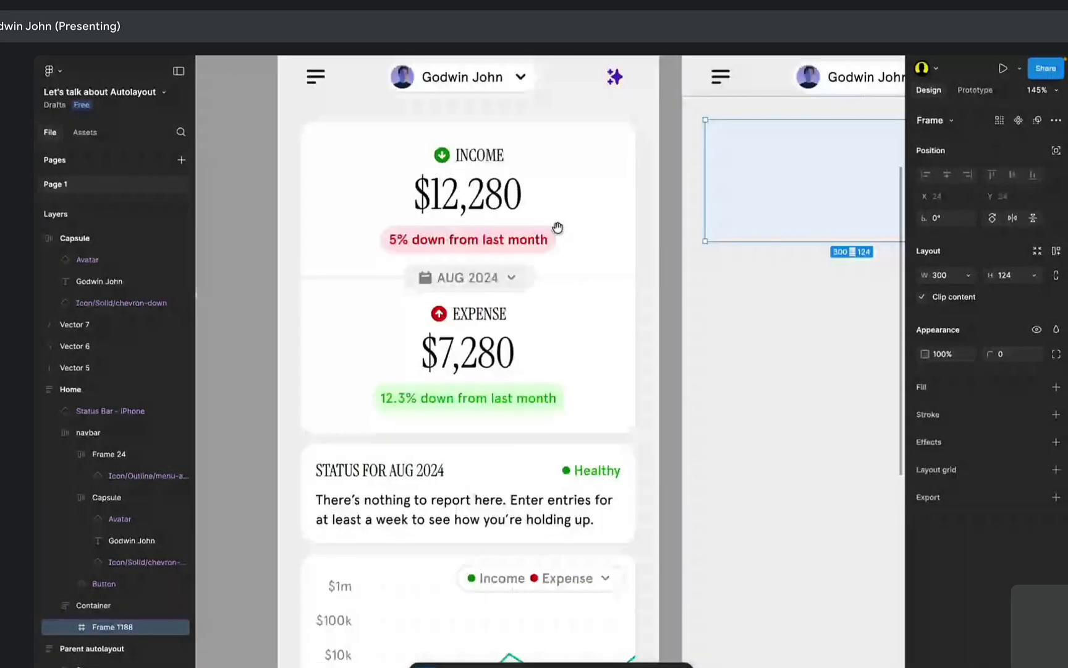
pyautogui.click(437, 472)
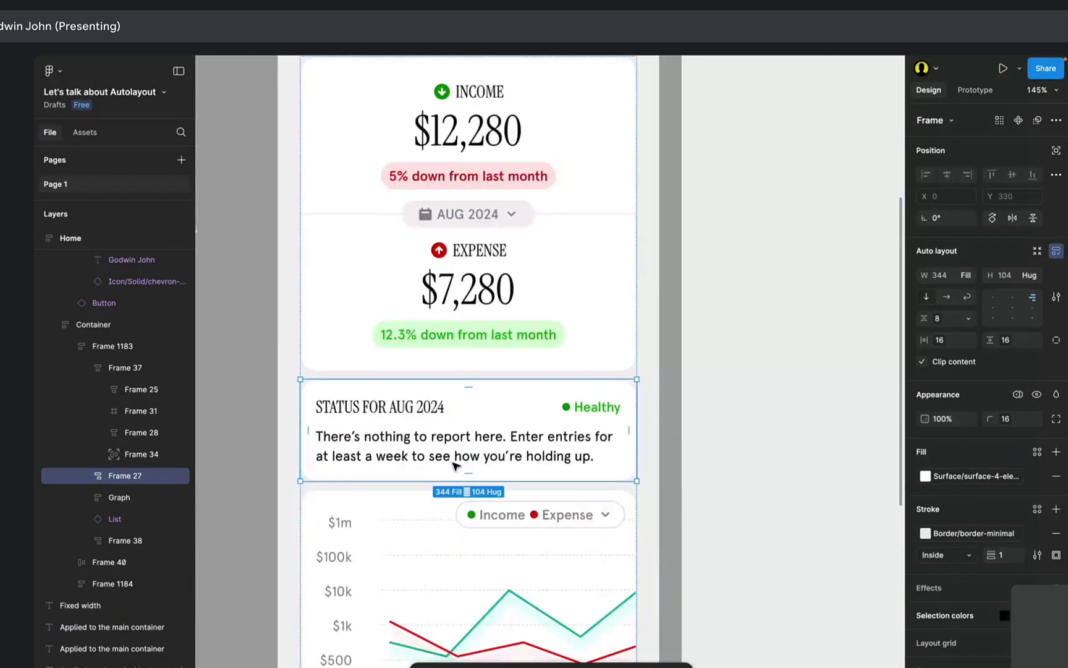
pyautogui.scroll(3, 495, 427)
pyautogui.scroll(-10, 527, 355)
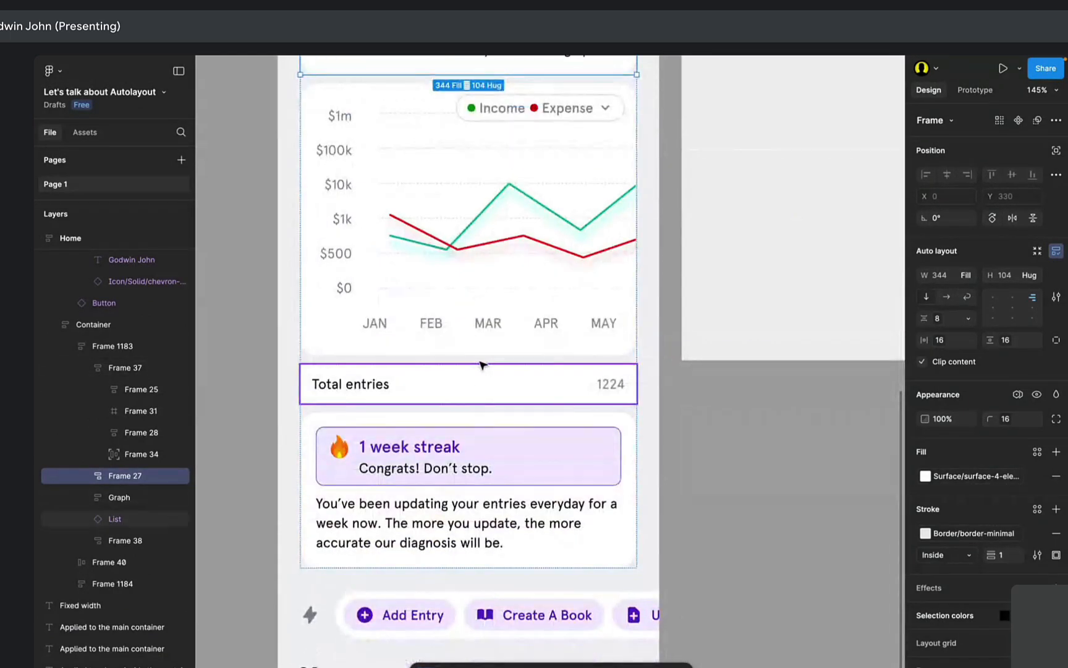
pyautogui.click(480, 371)
pyautogui.click(536, 317)
pyautogui.scroll(5, 536, 317)
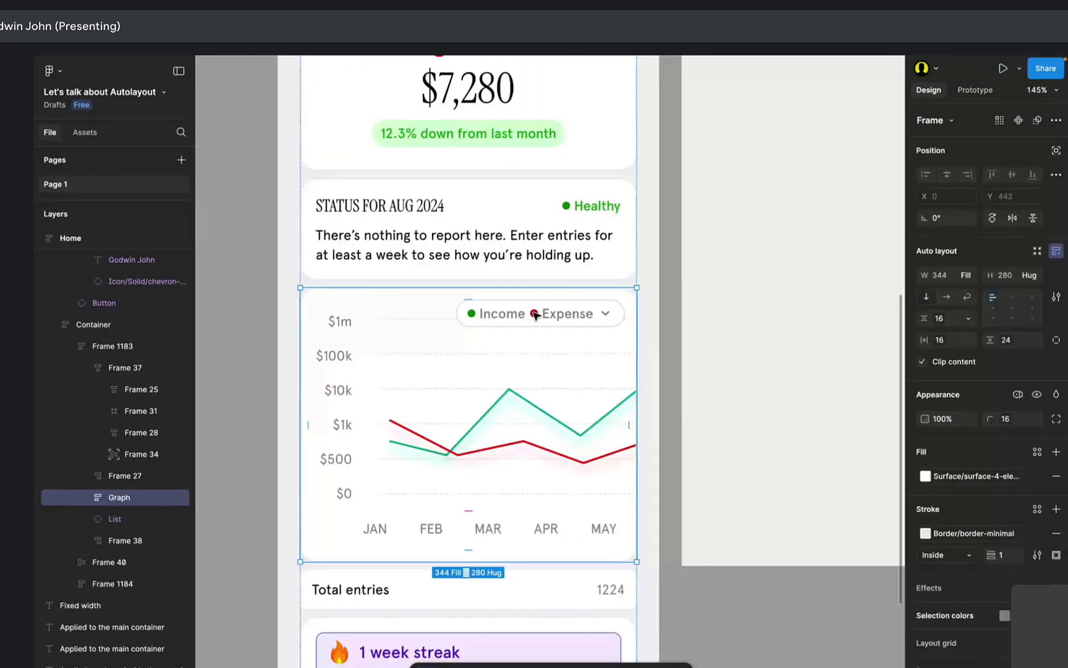
pyautogui.scroll(8, 536, 316)
pyautogui.scroll(-6, 565, 334)
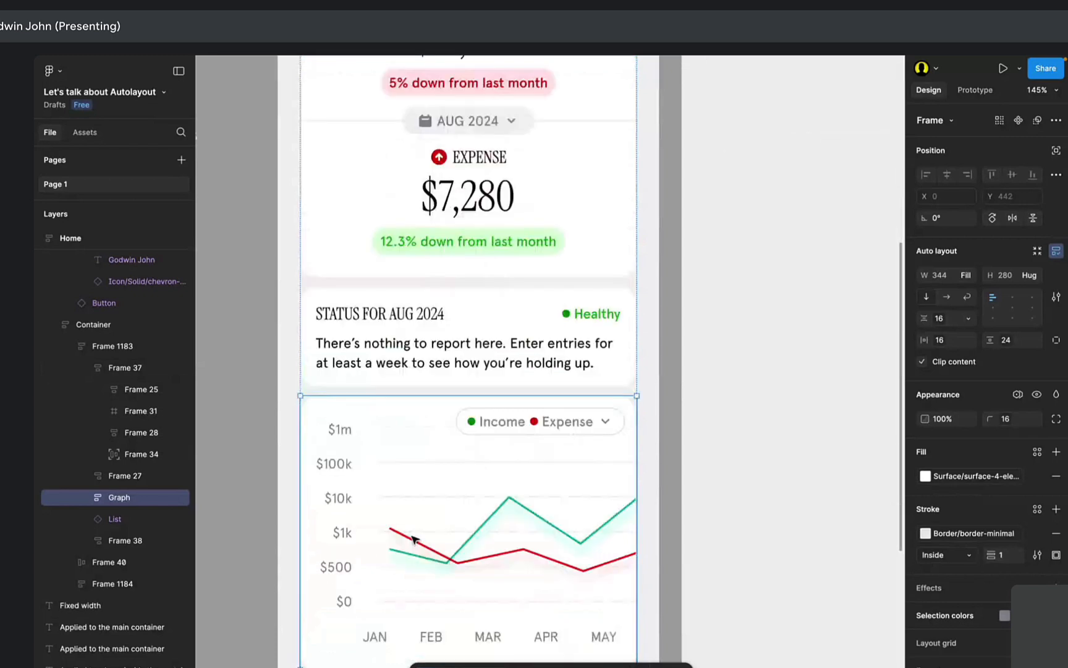
pyautogui.scroll(-3, 434, 456)
pyautogui.moveTo(434, 456); pyautogui.dragTo(450, 331)
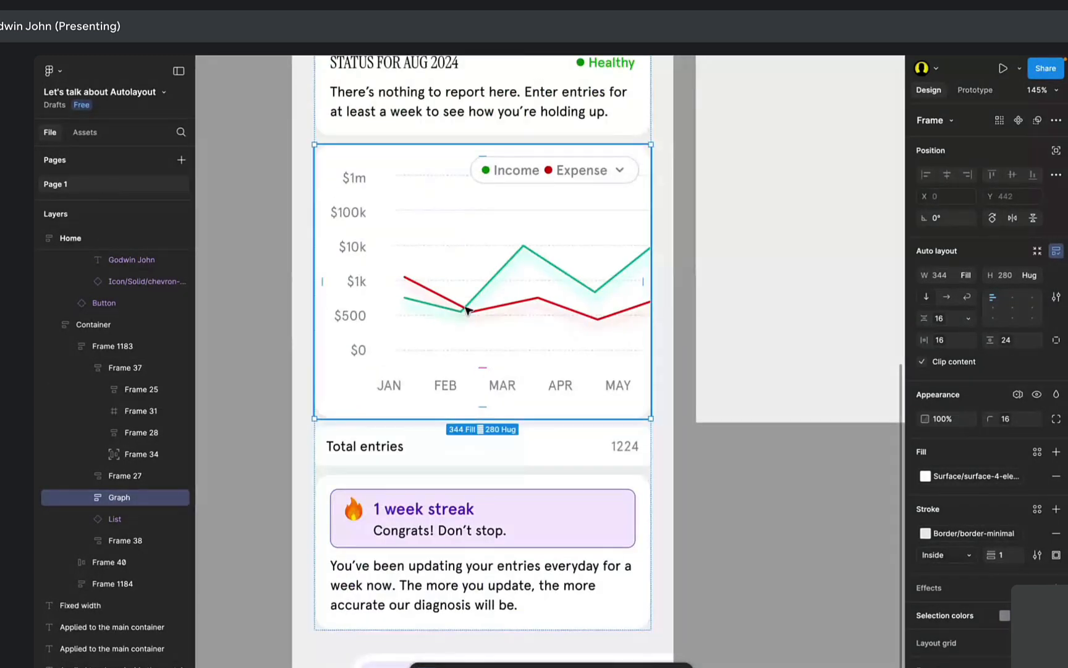
pyautogui.keyDown('ctrl'); pyautogui.click(466, 310); pyautogui.keyUp('ctrl')
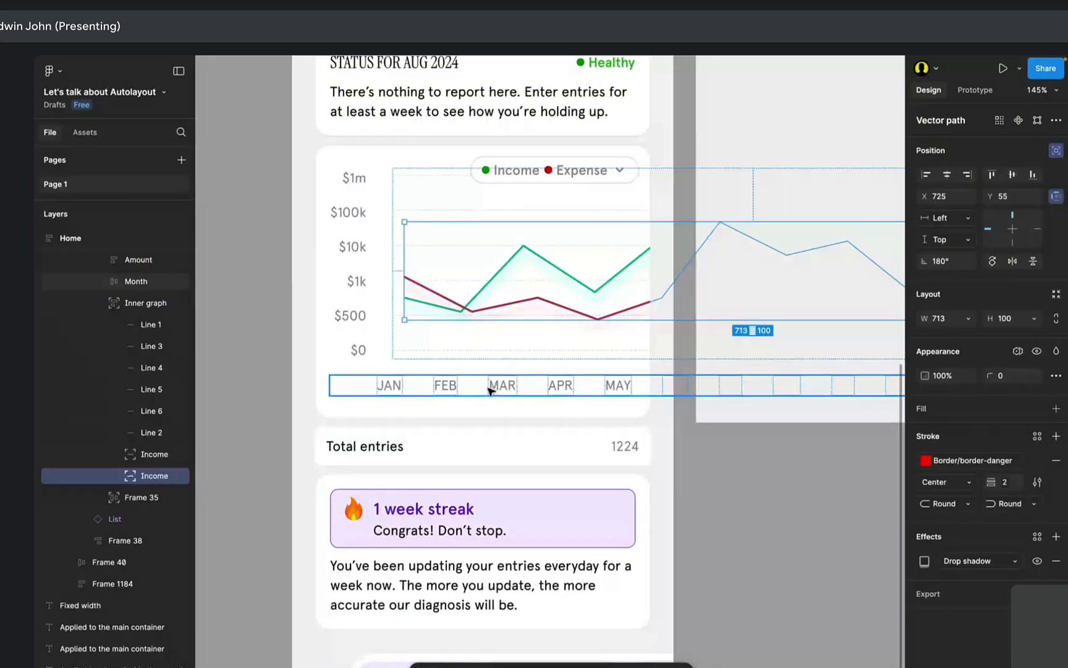
pyautogui.scroll(-3, 486, 400)
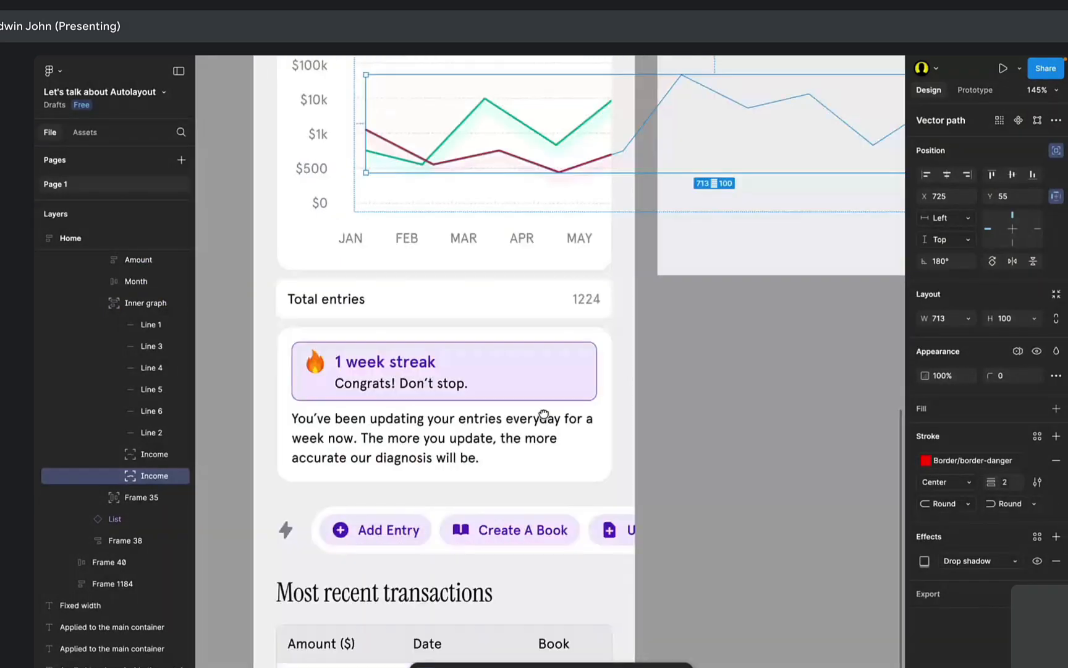
# Give the new frame in the Container a white FFFFFF fill and set its width to Fill container.
pyautogui.moveTo(525, 124); pyautogui.dragTo(458, 547)
pyautogui.moveTo(632, 294); pyautogui.dragTo(367, 372)
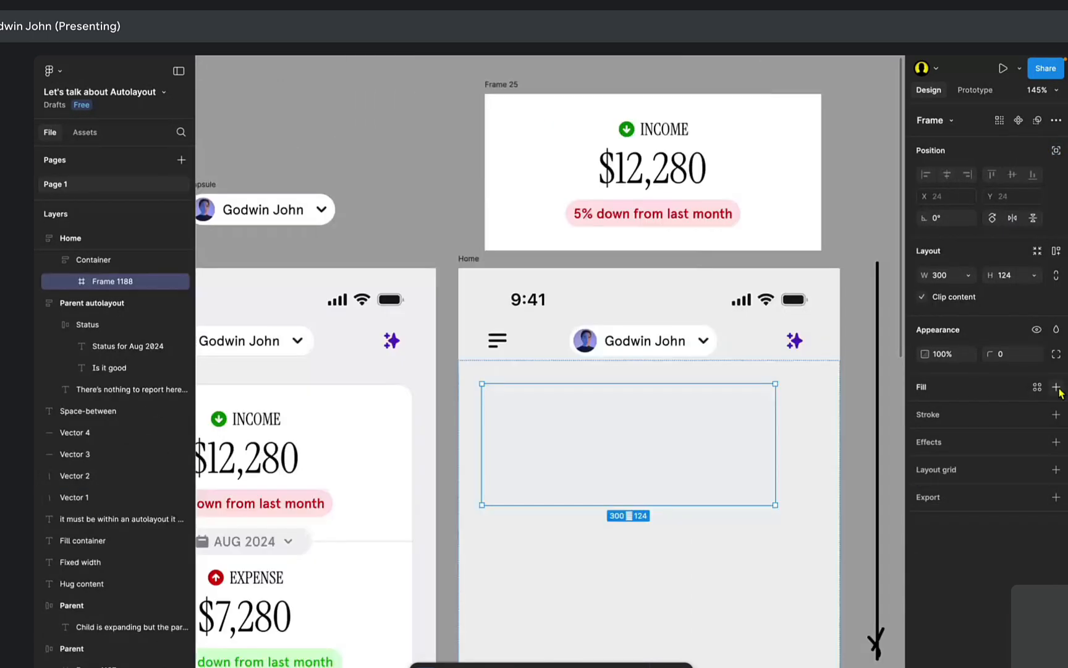
pyautogui.click(1057, 387)
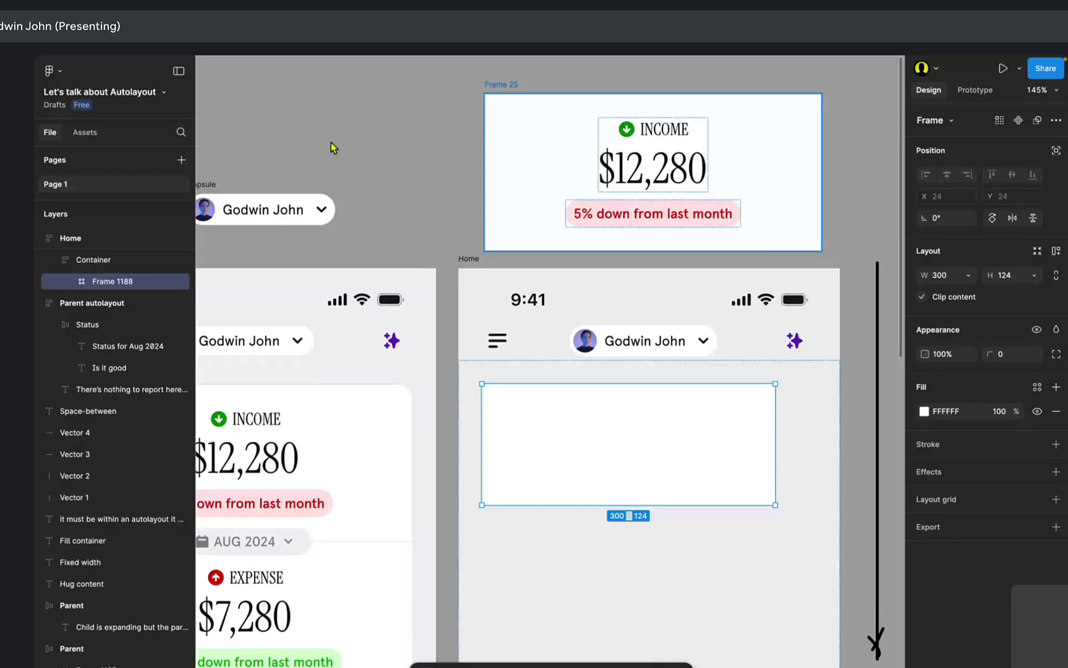
pyautogui.scroll(-1, 331, 142)
pyautogui.hscroll(1, 331, 142)
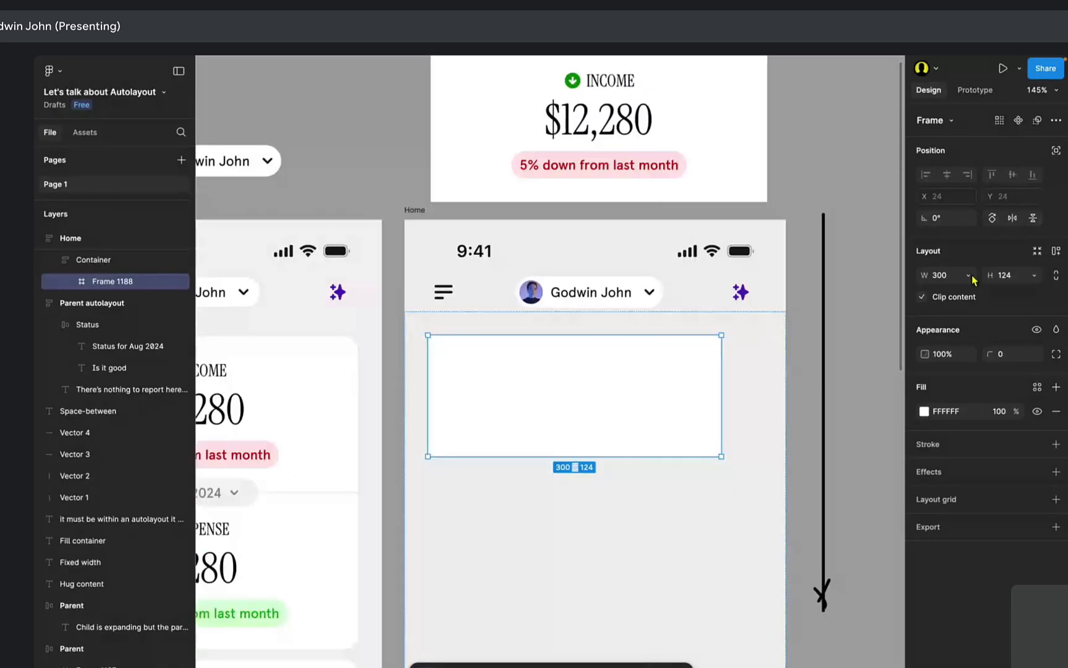
pyautogui.click(969, 276)
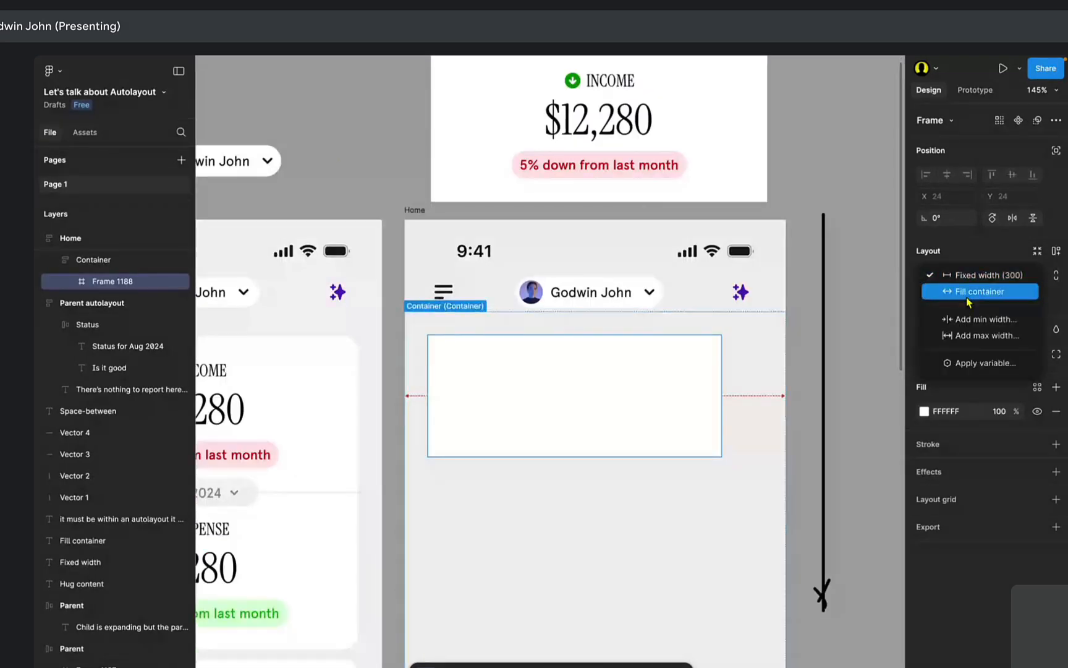
pyautogui.click(968, 300)
pyautogui.click(834, 343)
pyautogui.click(618, 402)
pyautogui.moveTo(640, 373); pyautogui.dragTo(591, 427)
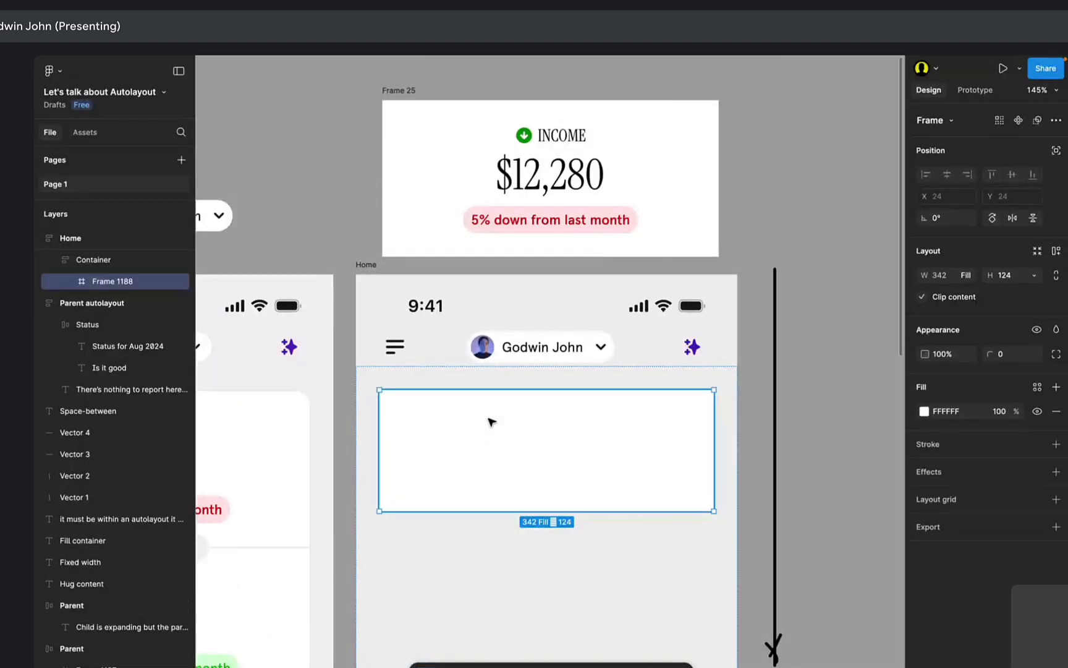
# Apply auto layout to the white card frame and add the text "Income" inside it.
pyautogui.hotkey('shift', 'a')
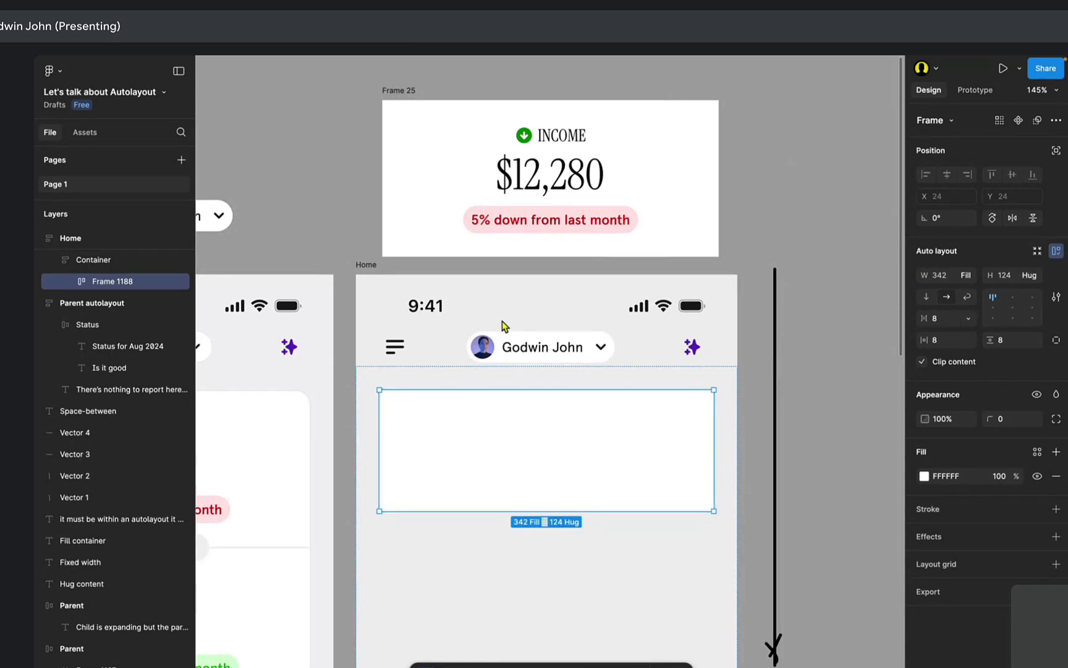
pyautogui.click(554, 418)
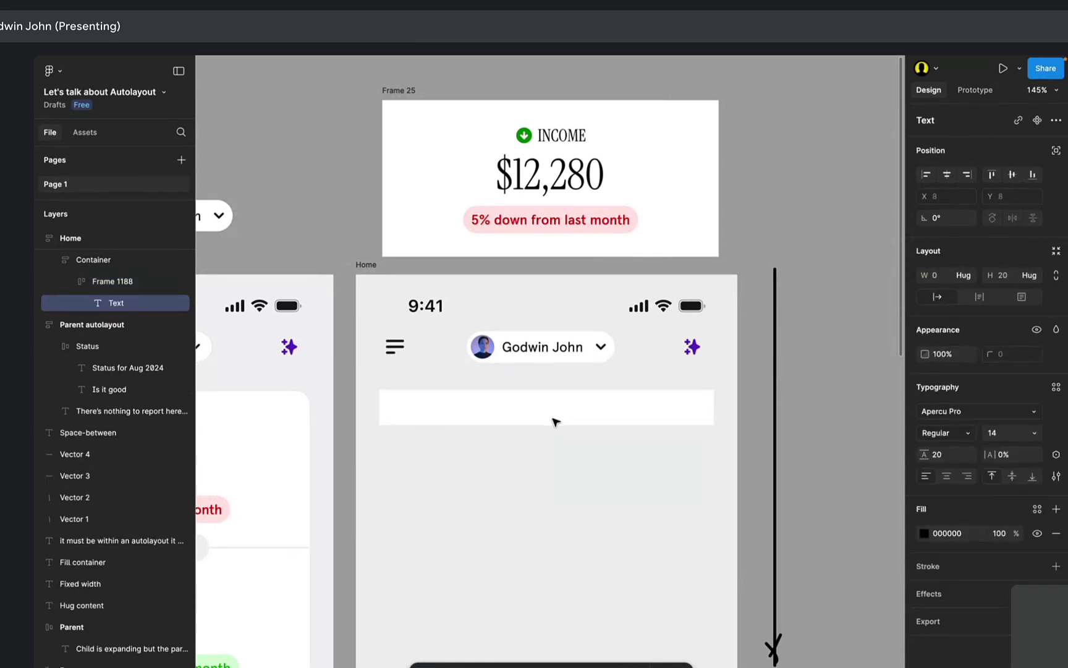
pyautogui.write('Income')
pyautogui.press('Escape')
pyautogui.press('Escape')
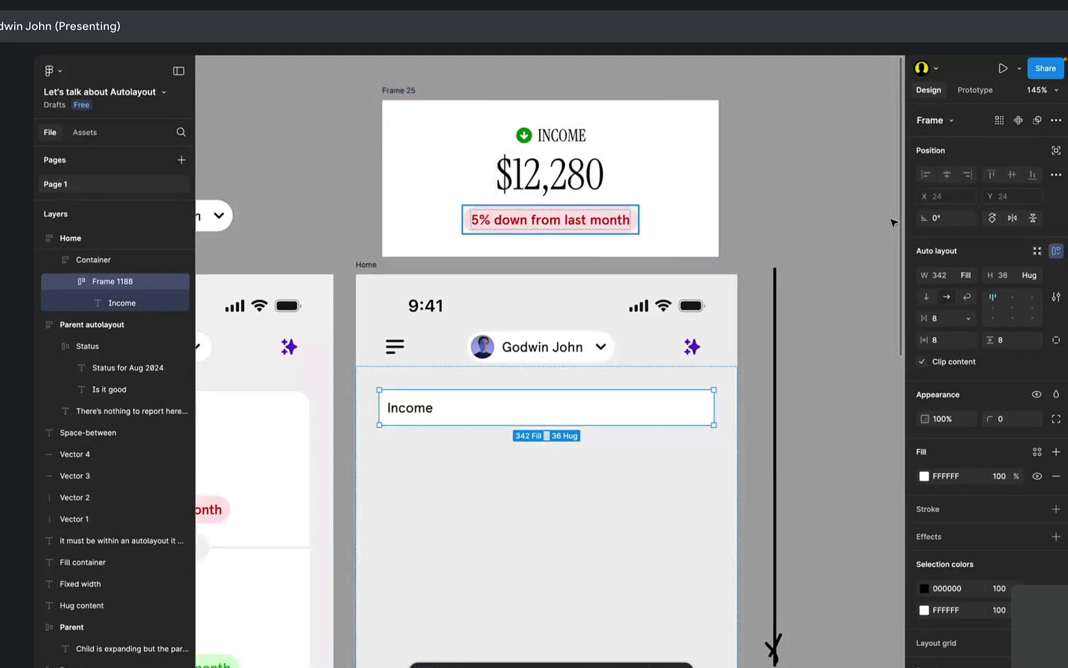
# Set the card frame to a vertical layout aligned top center and duplicate its Income text.
pyautogui.click(1012, 299)
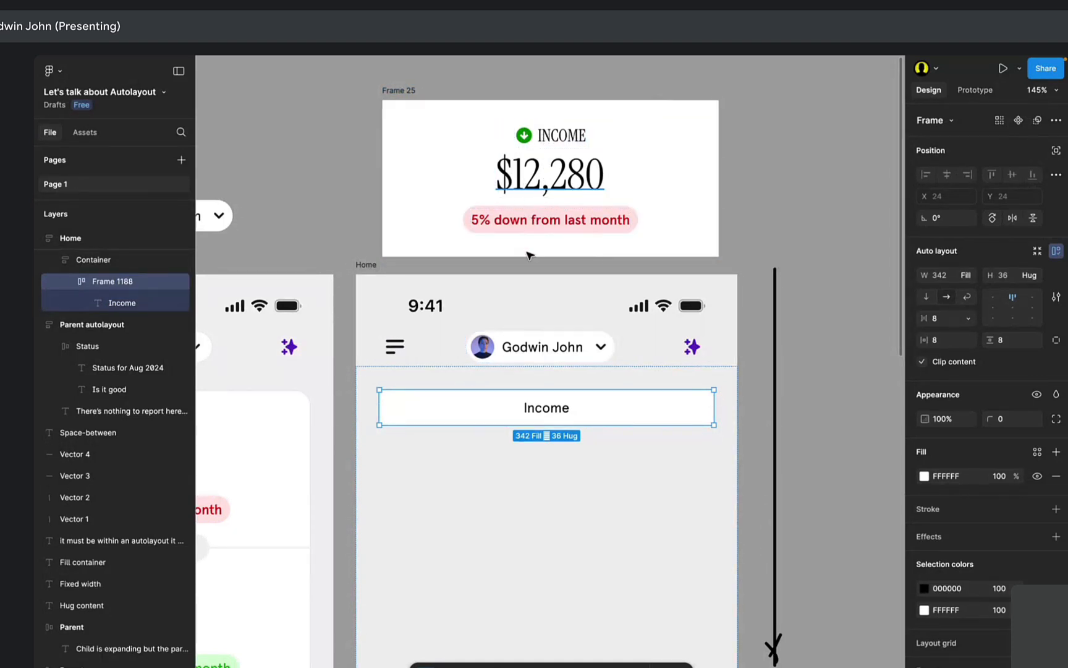
pyautogui.click(927, 297)
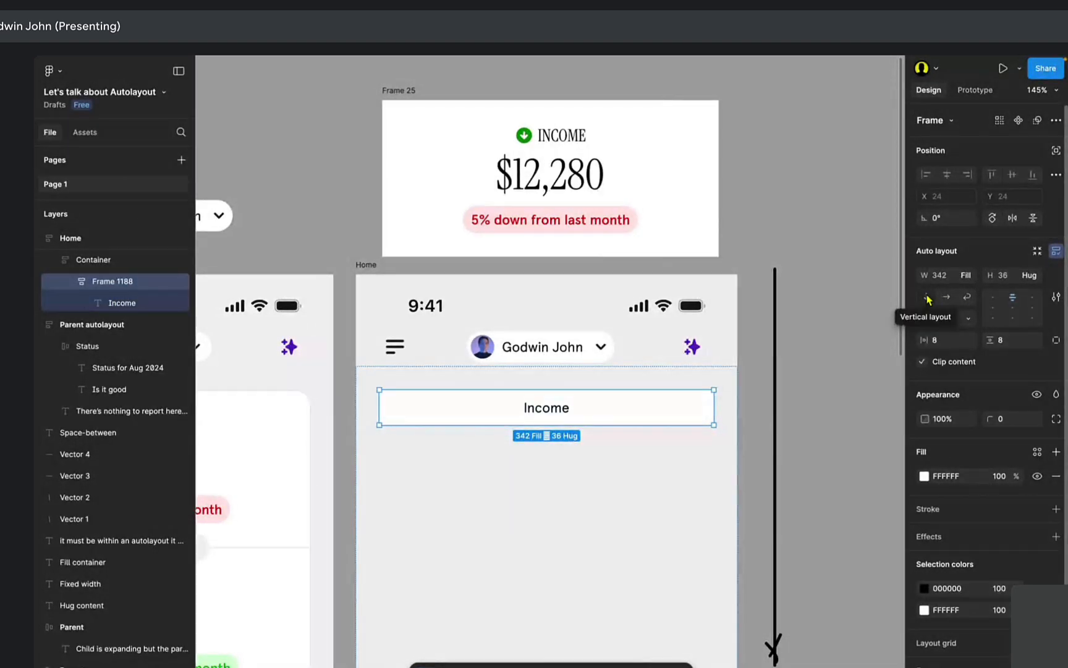
pyautogui.doubleClick(540, 414)
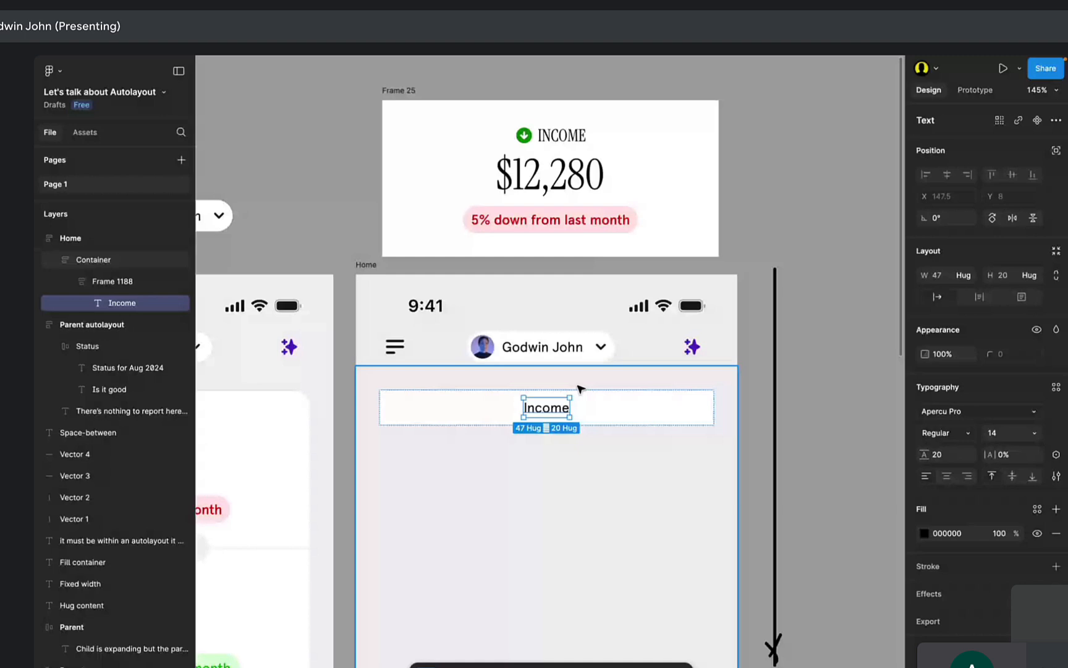
pyautogui.press('super+d')
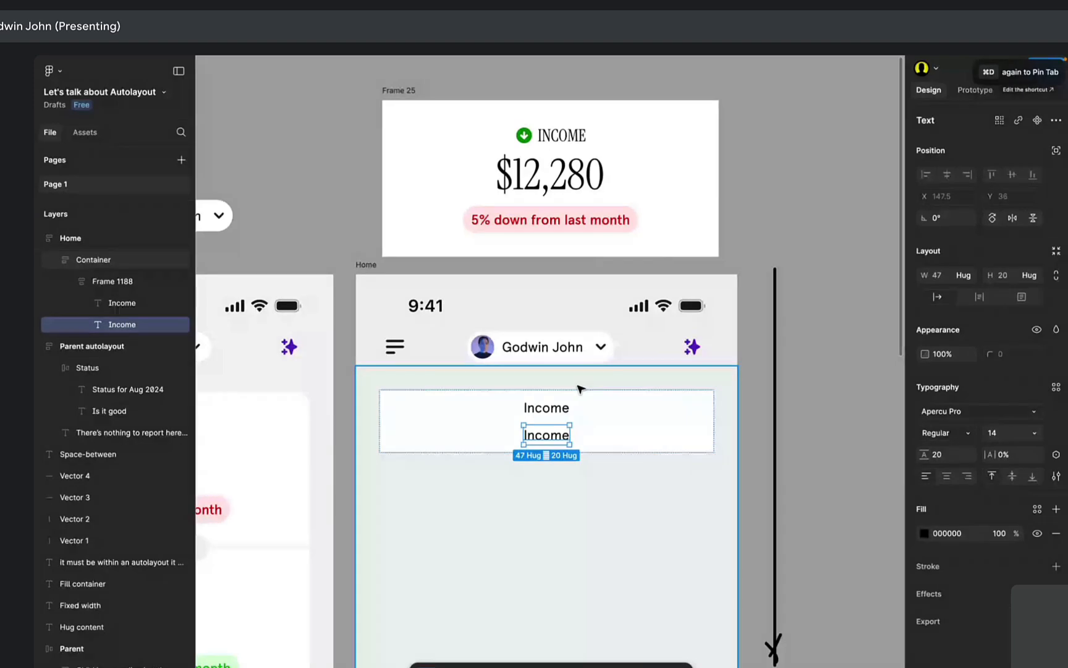
# Set the card's lower Income text to Auto line height, font size 24 and Bold weight.
pyautogui.click(675, 410)
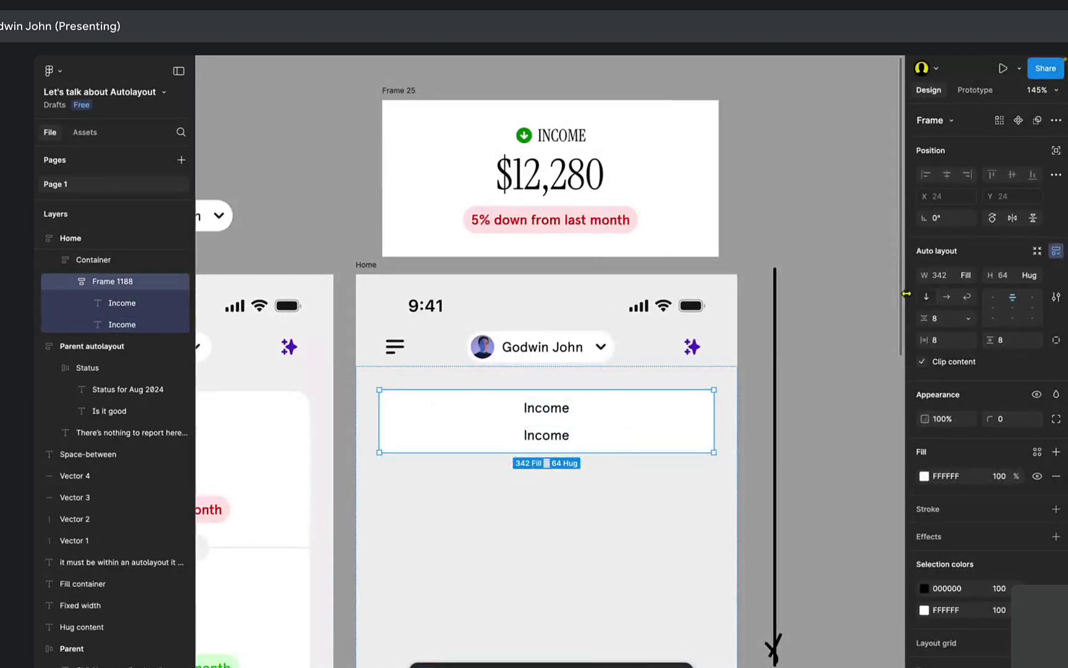
pyautogui.click(560, 435)
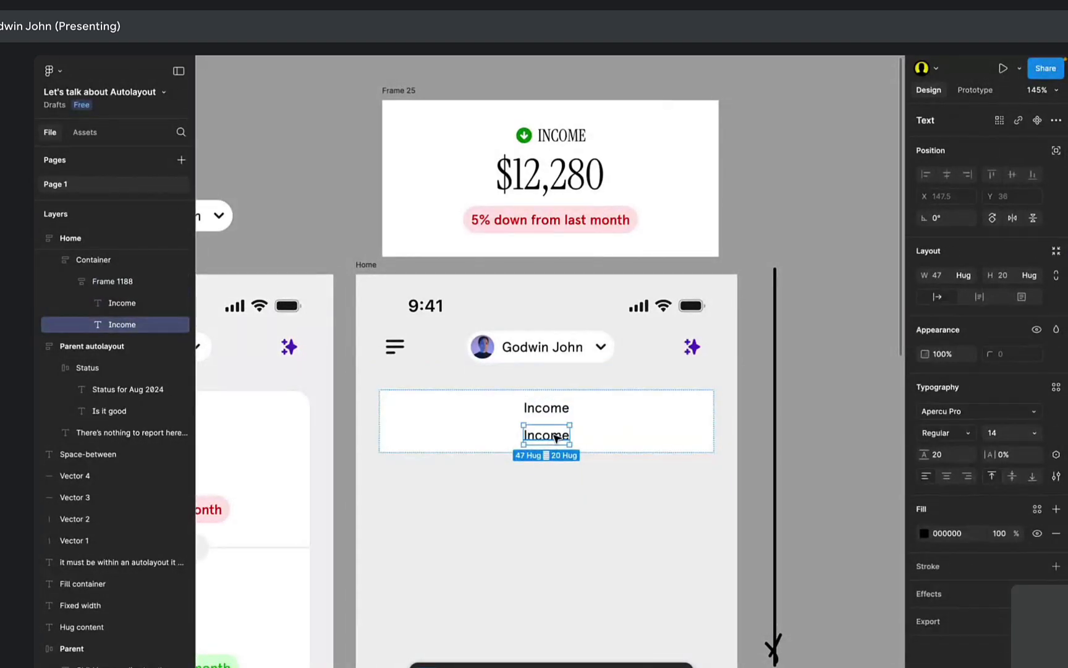
pyautogui.click(936, 455)
pyautogui.write('auto')
pyautogui.press('Return')
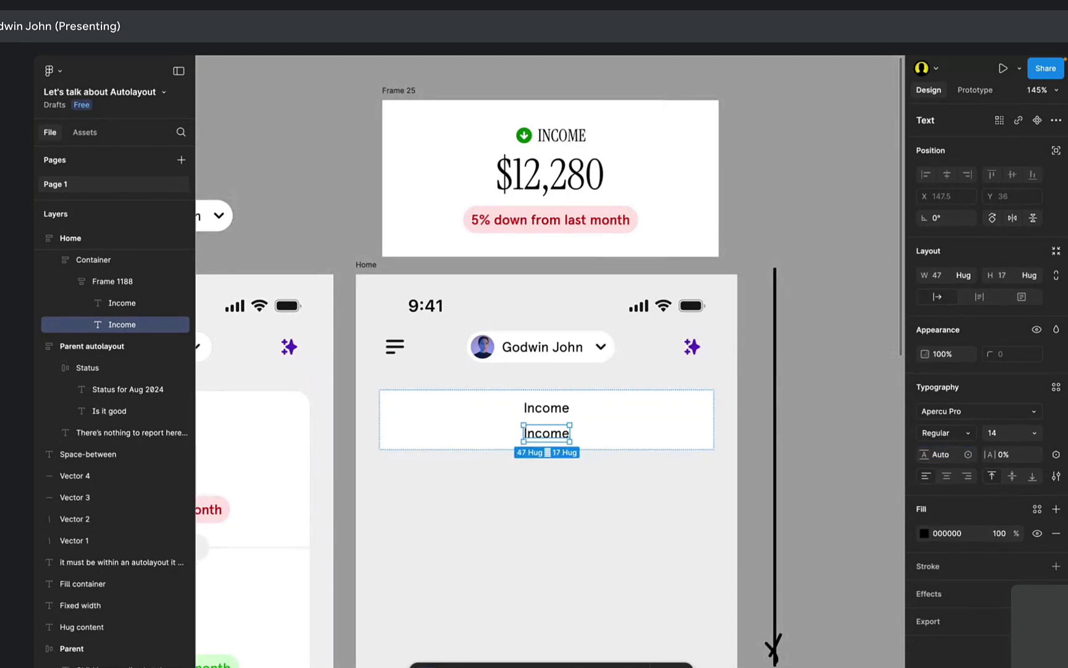
pyautogui.click(1009, 434)
pyautogui.write('24')
pyautogui.press('Return')
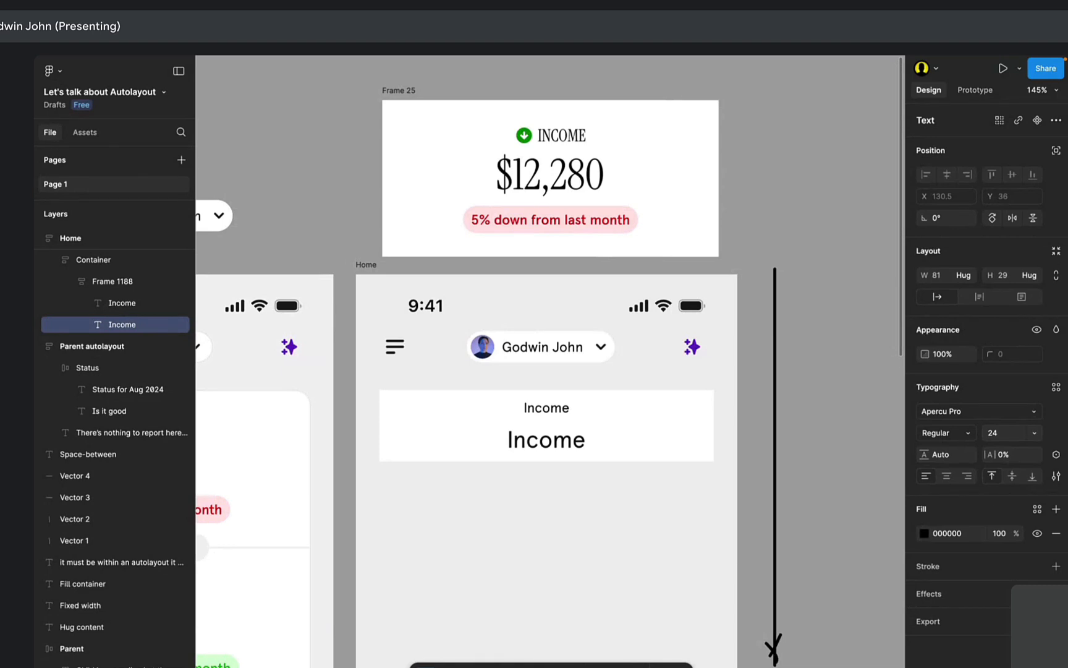
pyautogui.click(946, 433)
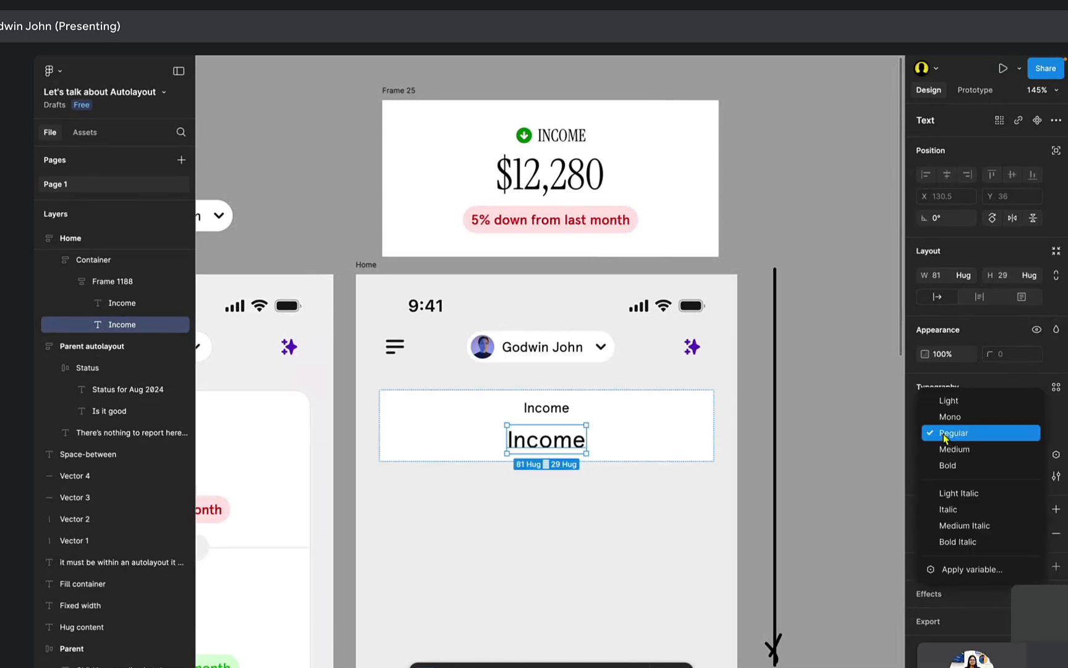
pyautogui.click(952, 467)
# Replace the card's bold lower text with "$12,280".
pyautogui.doubleClick(536, 443)
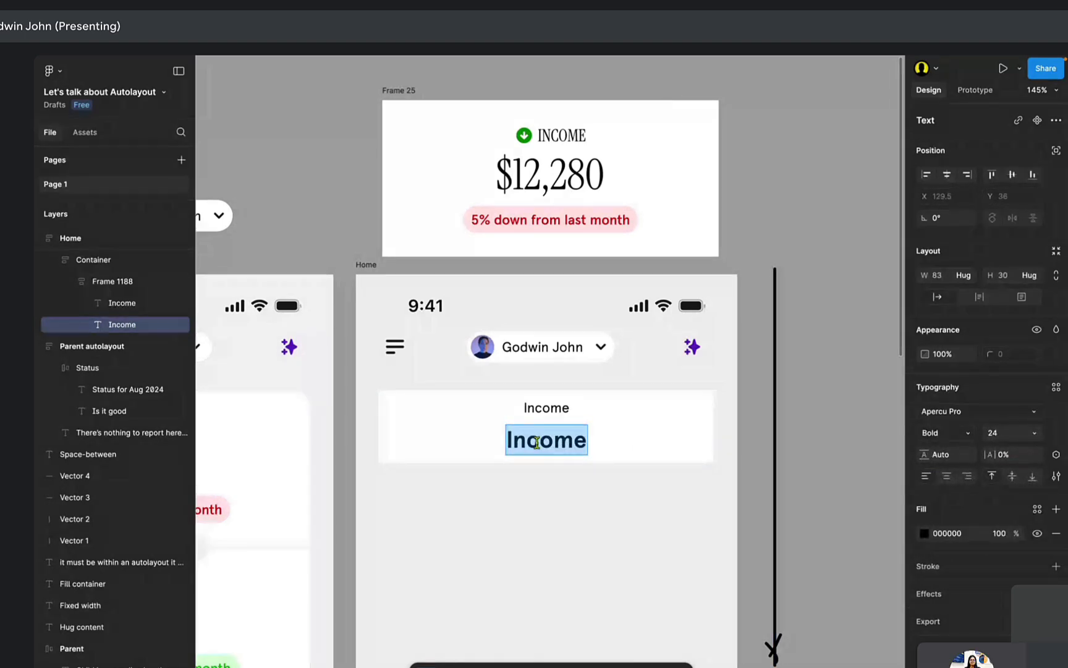
pyautogui.write('12,2')
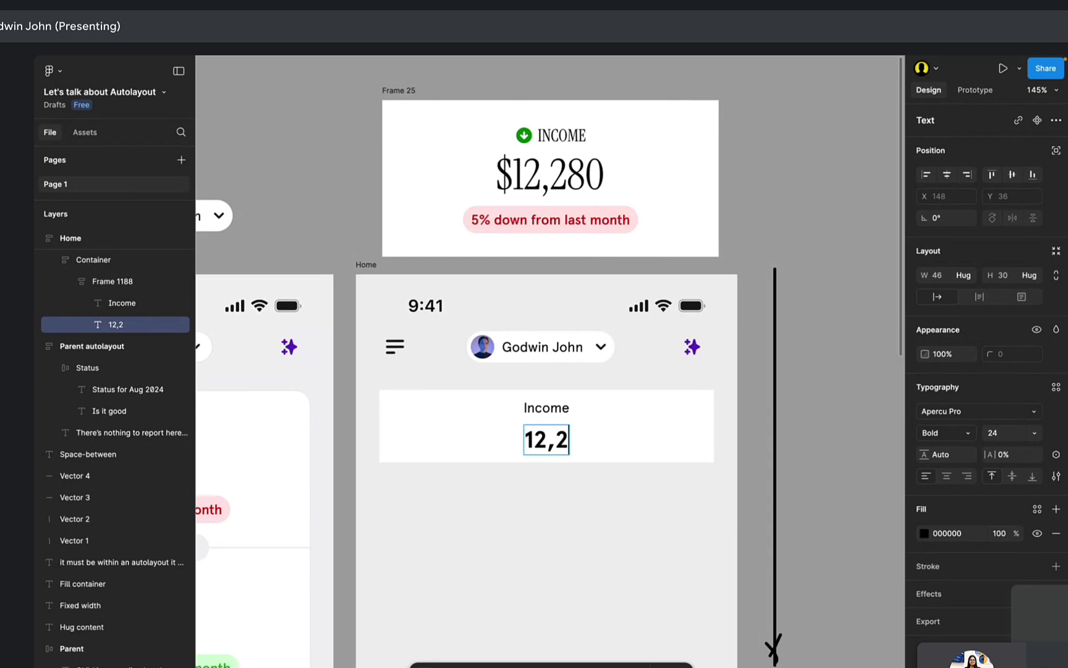
pyautogui.write('79')
pyautogui.press('BackSpace')
pyautogui.press('BackSpace')
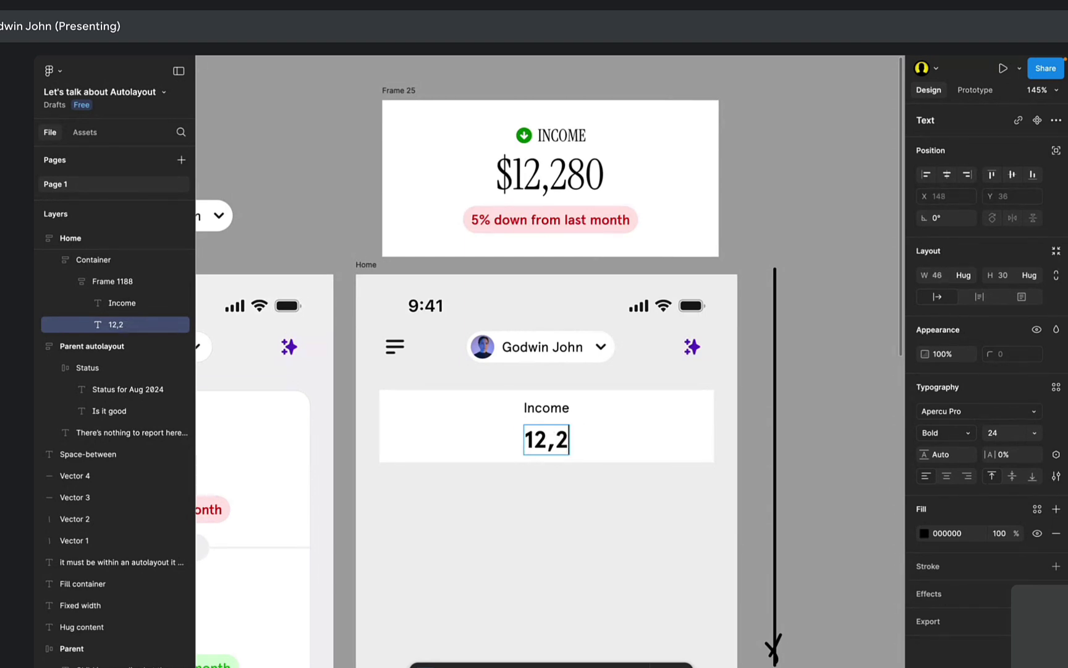
pyautogui.write('8')
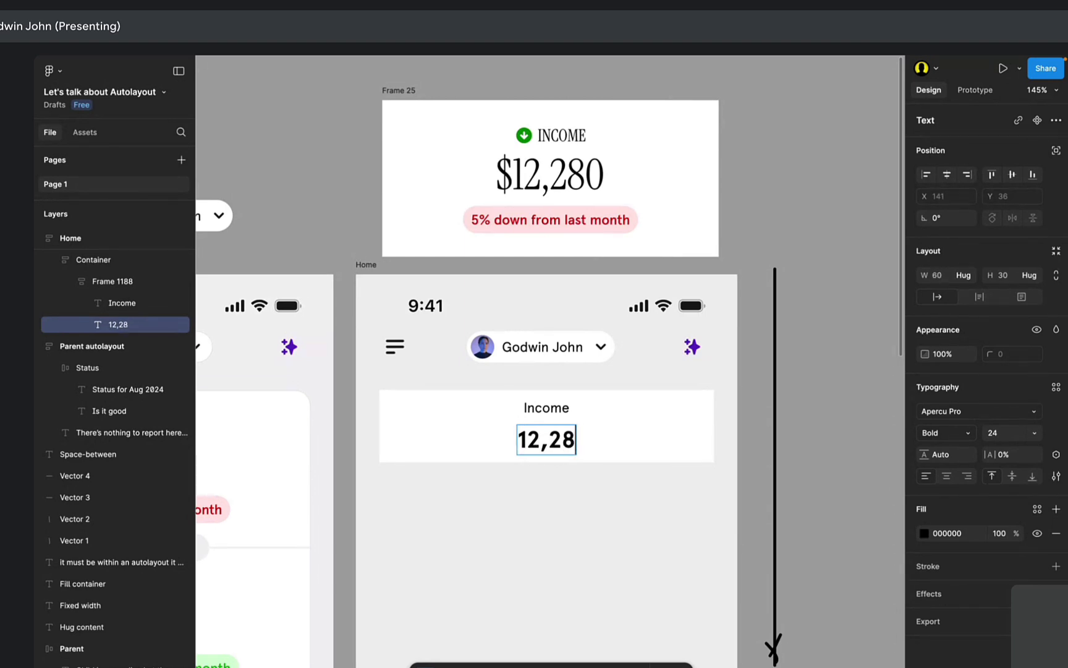
pyautogui.write('0$')
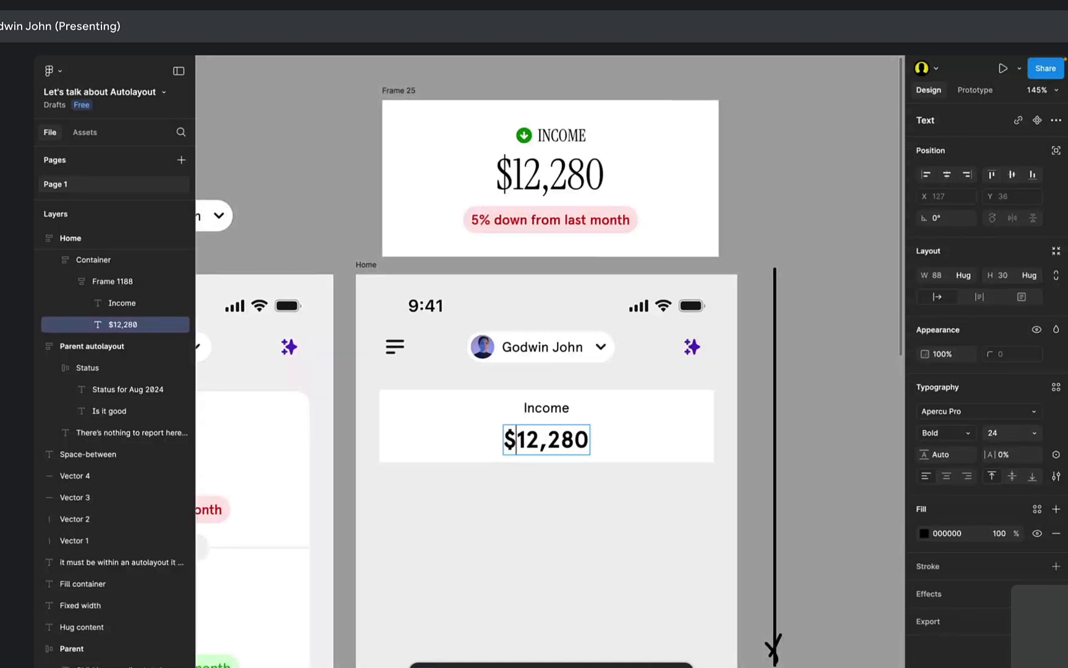
pyautogui.press('Escape')
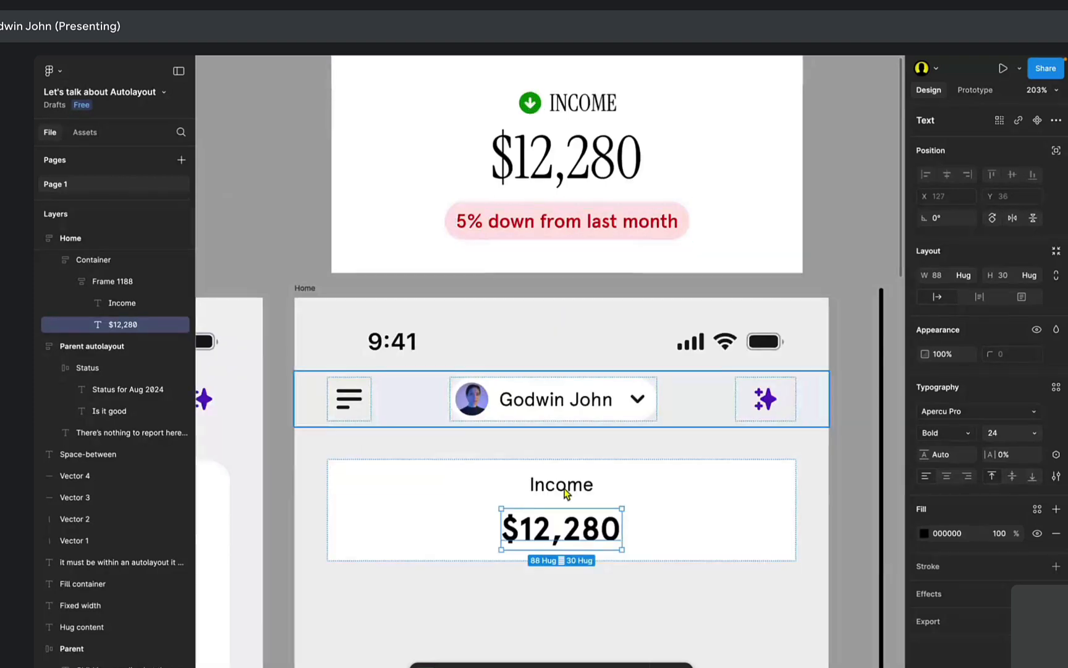
# Duplicate the card's Income text to add a third line below the amount.
pyautogui.click(546, 408)
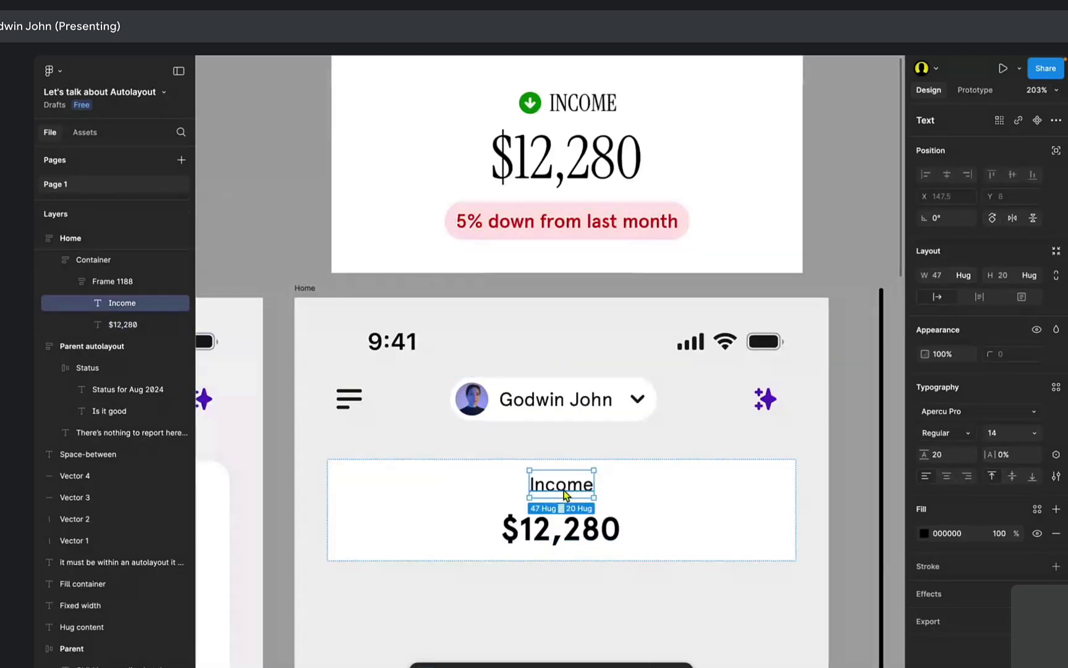
pyautogui.scroll(3, 556, 420)
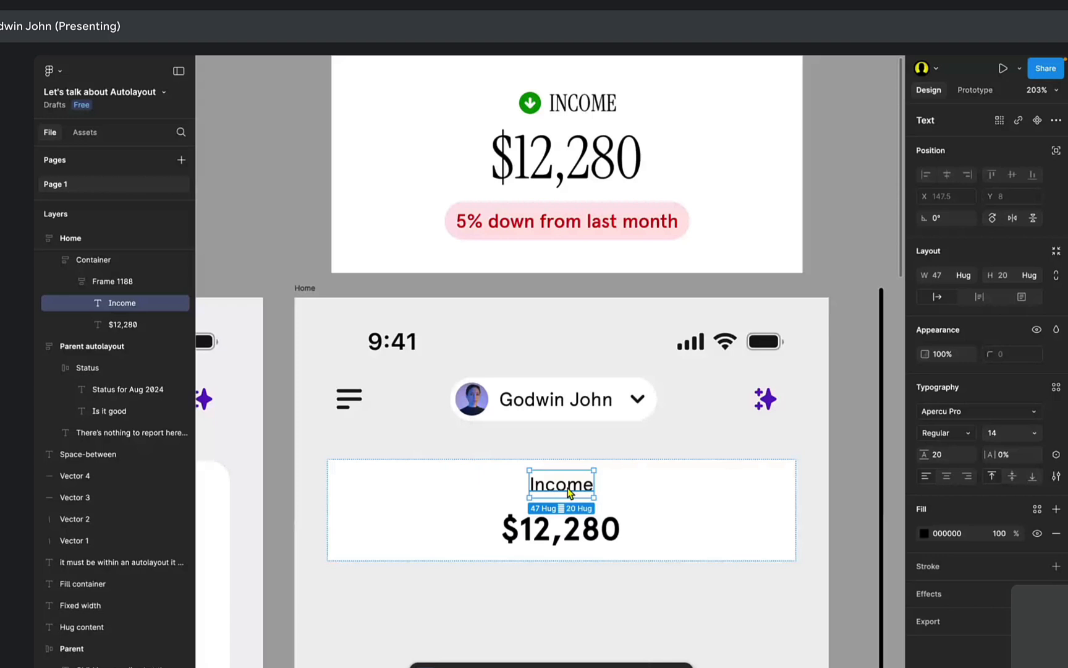
pyautogui.press('super+d')
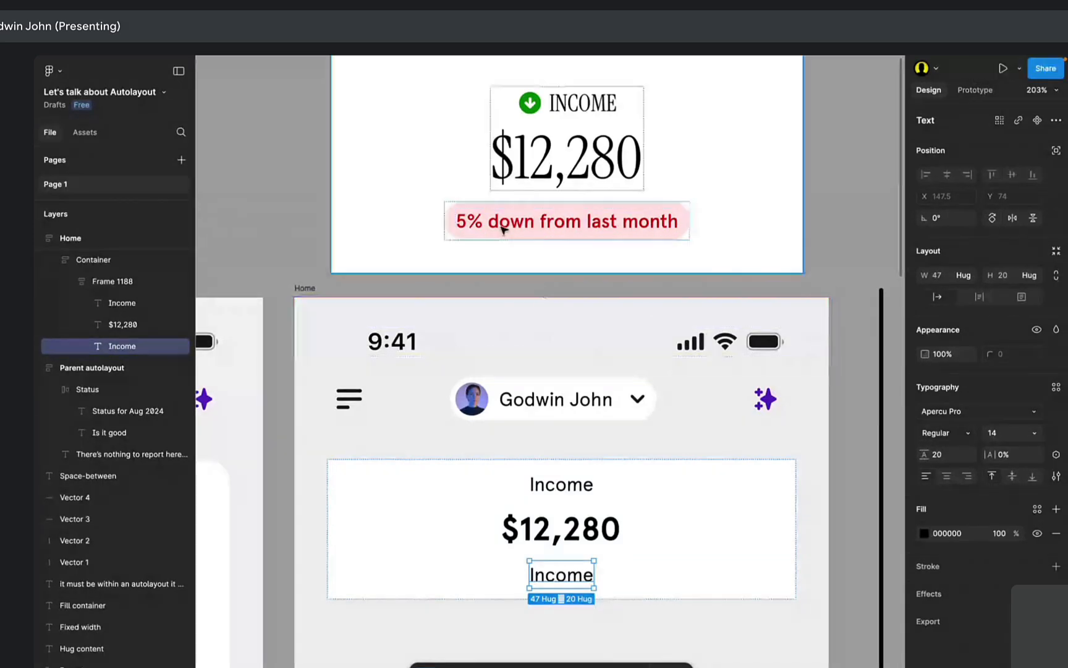
# Delete the words "last month" from the reference card's pink pill text and undo the deletion.
pyautogui.doubleClick(640, 223)
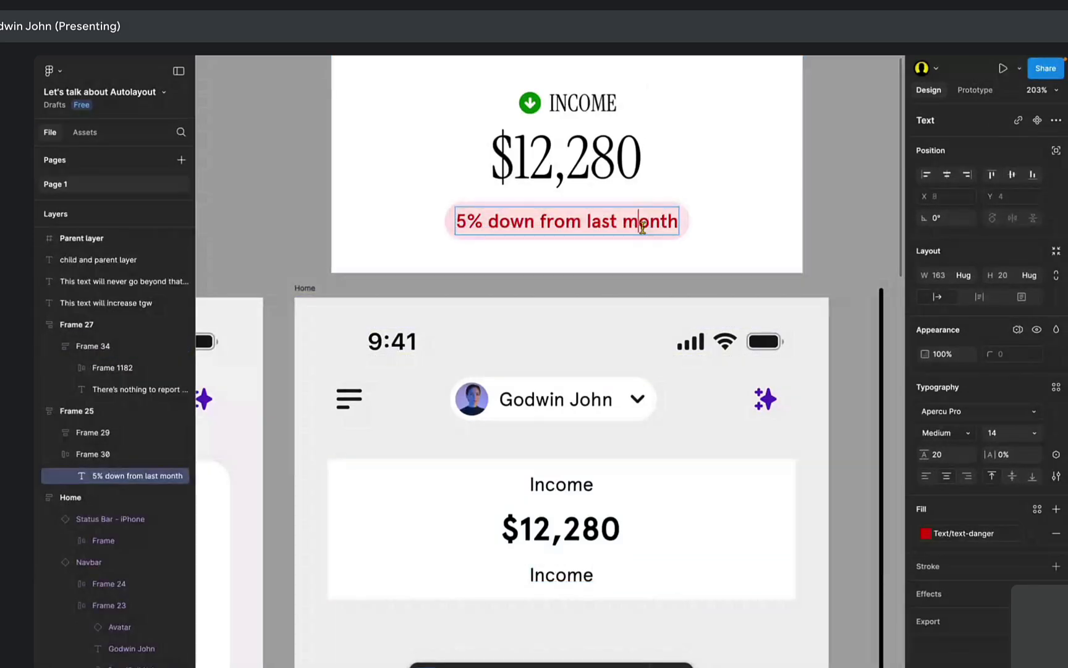
pyautogui.doubleClick(643, 222)
pyautogui.press('BackSpace')
pyautogui.press('BackSpace')
pyautogui.press('BackSpace')
pyautogui.press('BackSpace')
pyautogui.press('BackSpace')
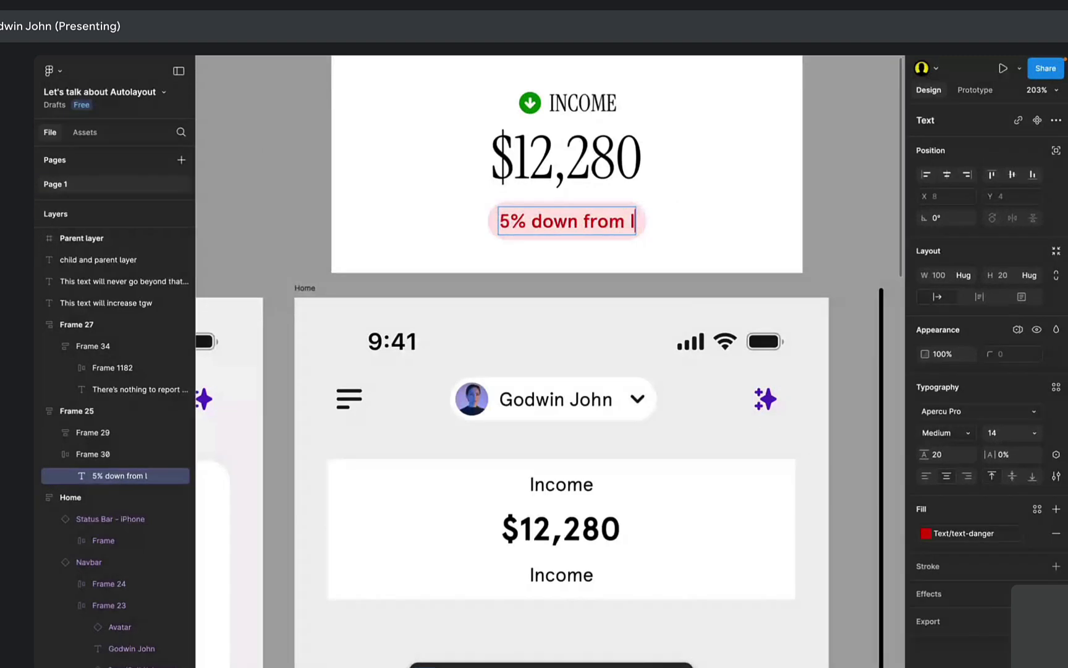
pyautogui.press('BackSpace')
pyautogui.press('BackSpace')
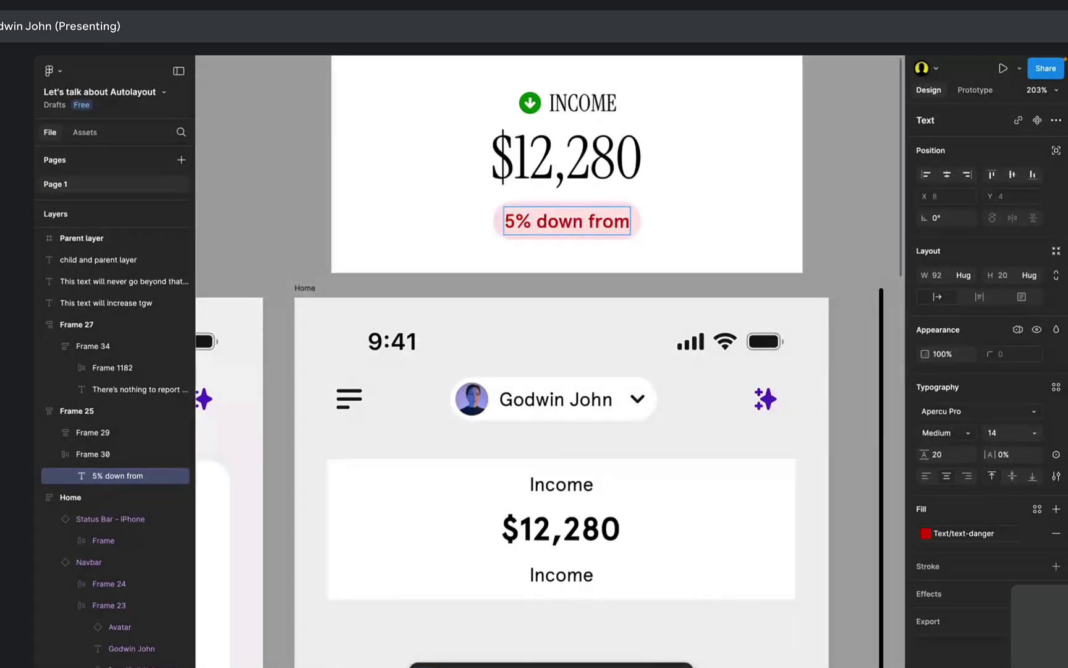
pyautogui.hotkey('ctrl', 'z')
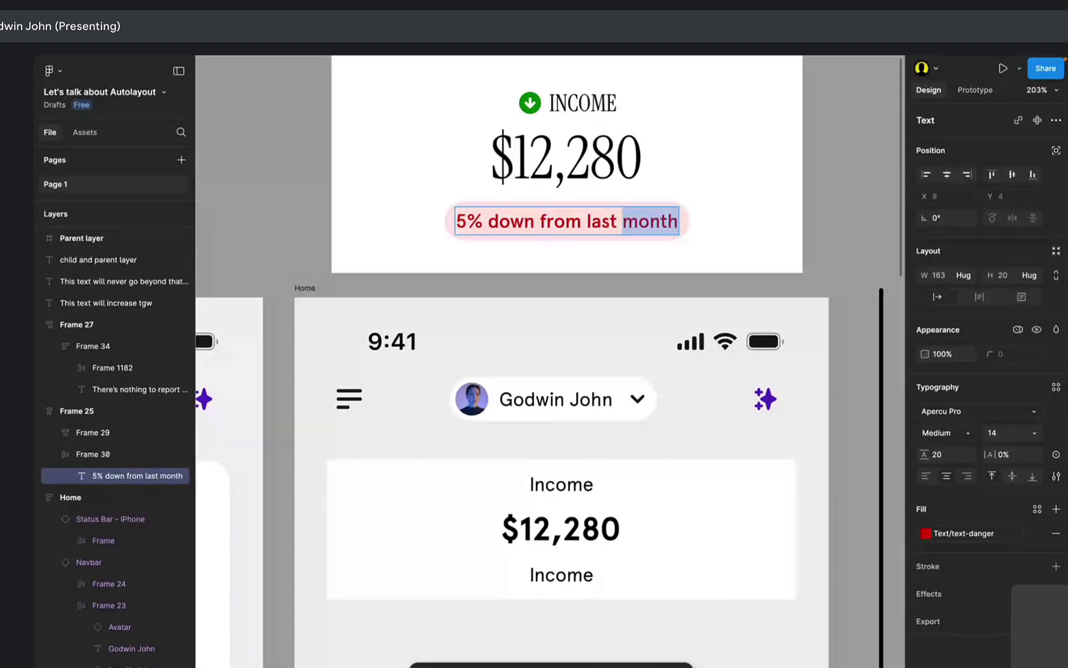
pyautogui.press('Escape')
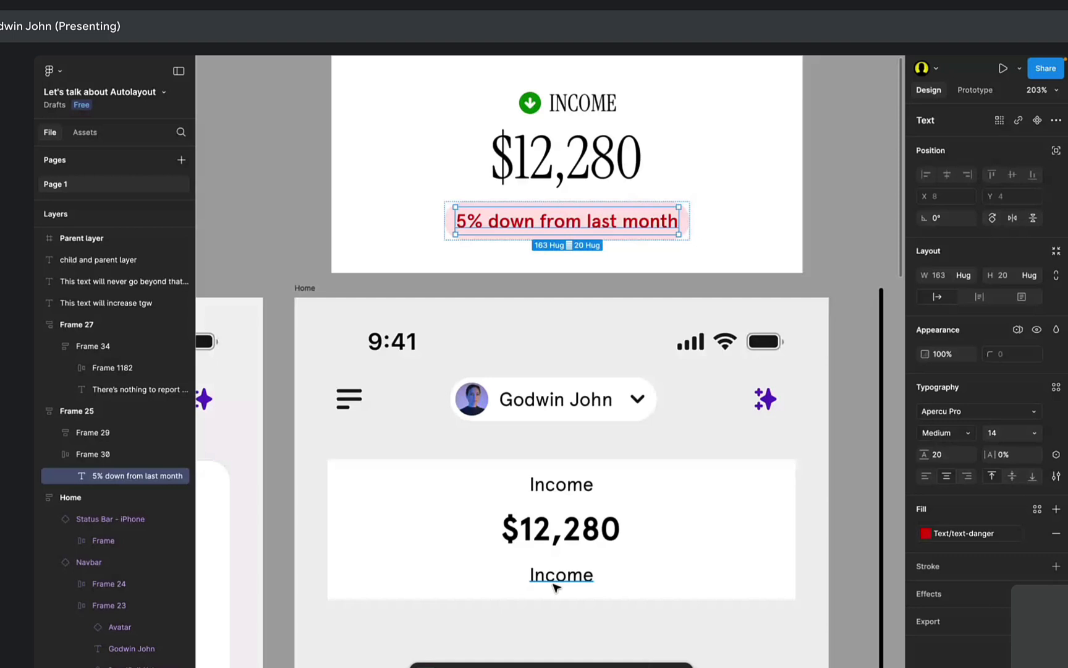
# Wrap the card's third Income text in an auto layout frame with an FFE4E4 fill and color the text FF0505.
pyautogui.click(556, 587)
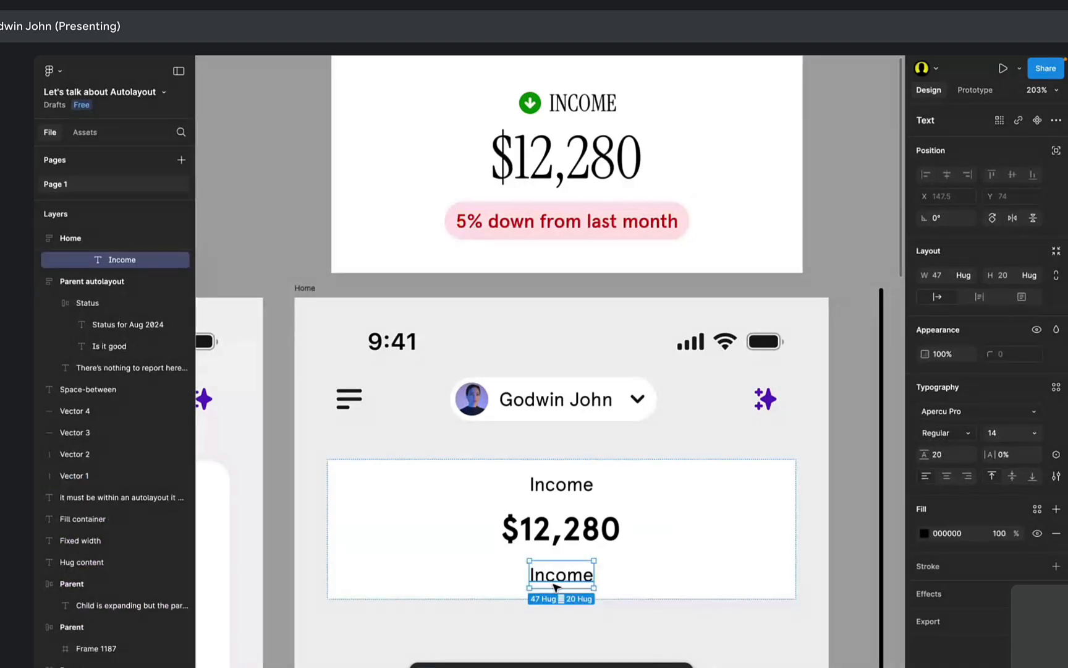
pyautogui.hotkey('shift', 'a')
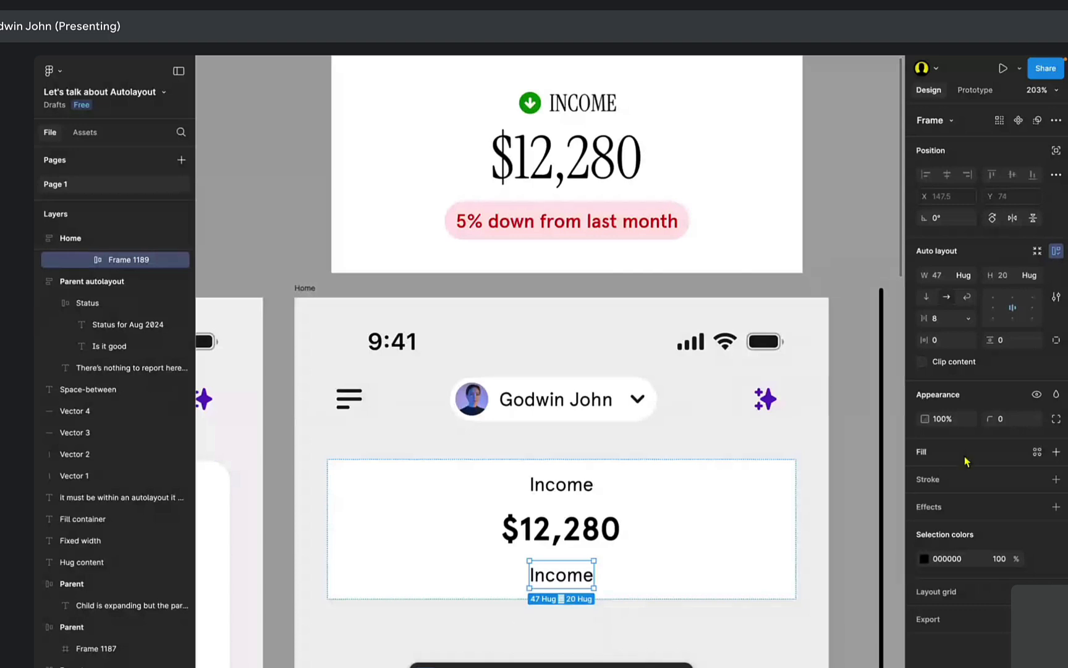
pyautogui.click(1054, 452)
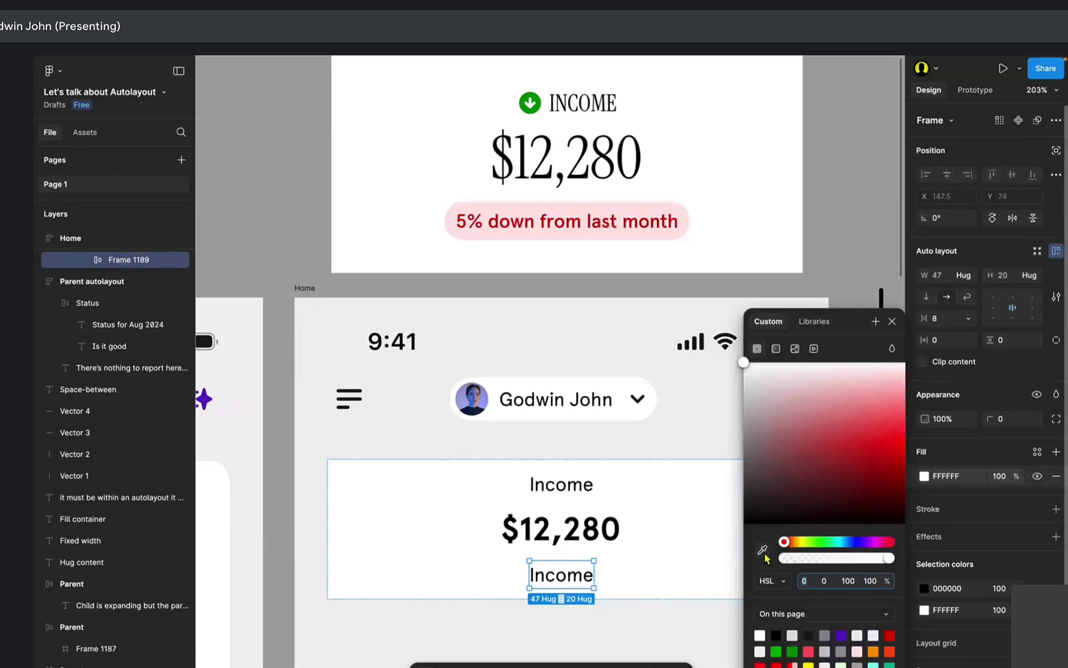
pyautogui.scroll(5, 580, 590)
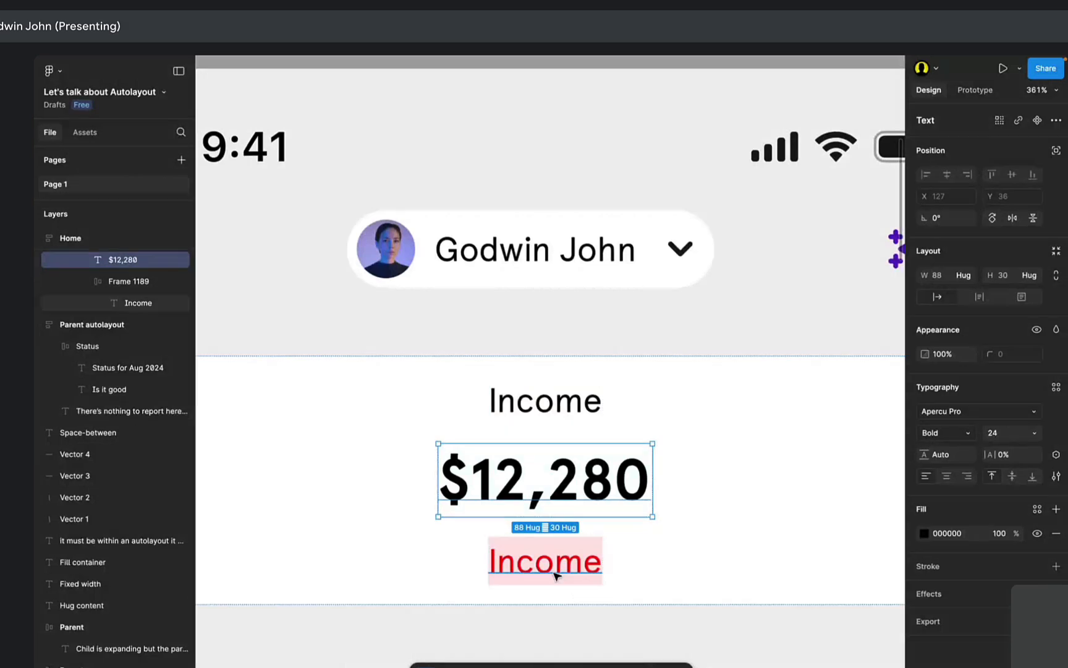
# Set the pink frame's horizontal padding to 12 and its vertical padding to 4.
pyautogui.click(557, 575)
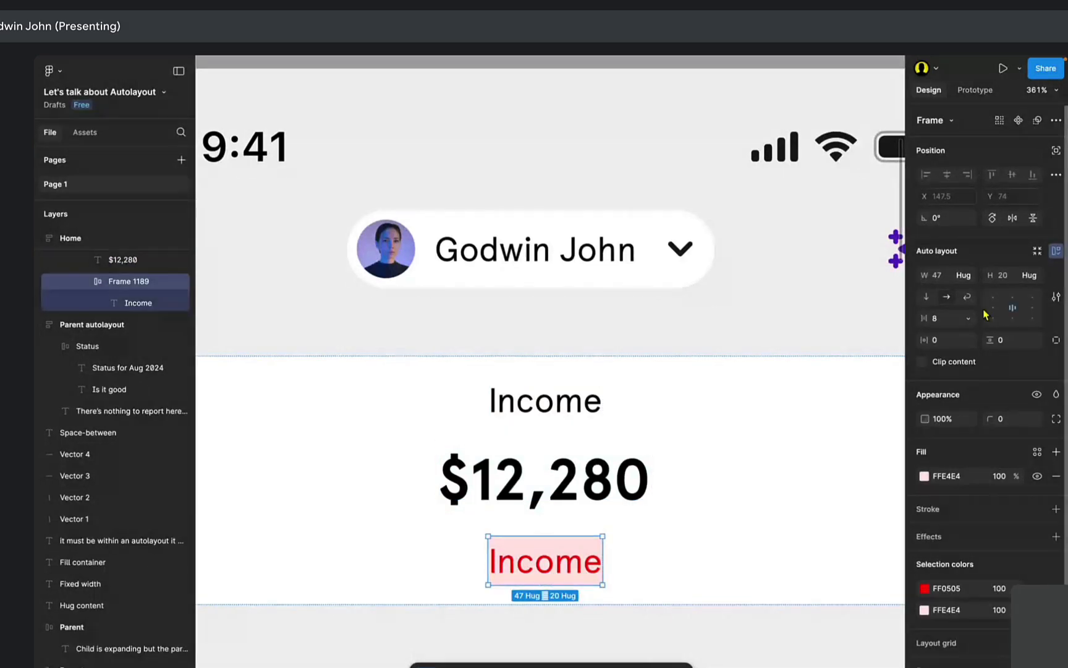
pyautogui.click(951, 351)
pyautogui.write('16')
pyautogui.press('Return')
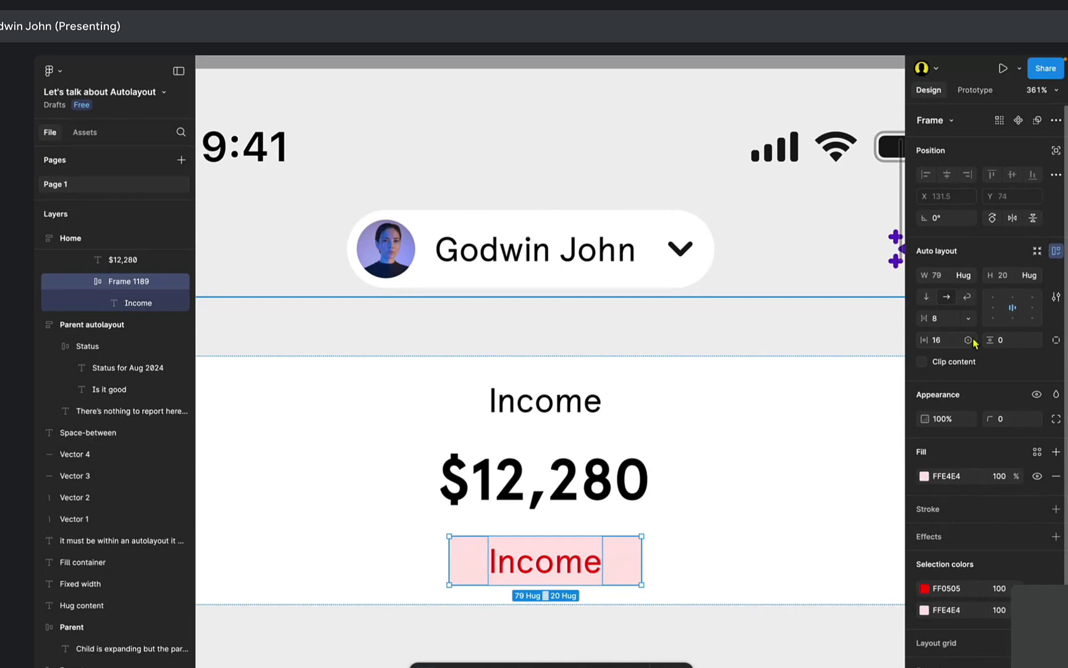
pyautogui.click(1015, 343)
pyautogui.write('4')
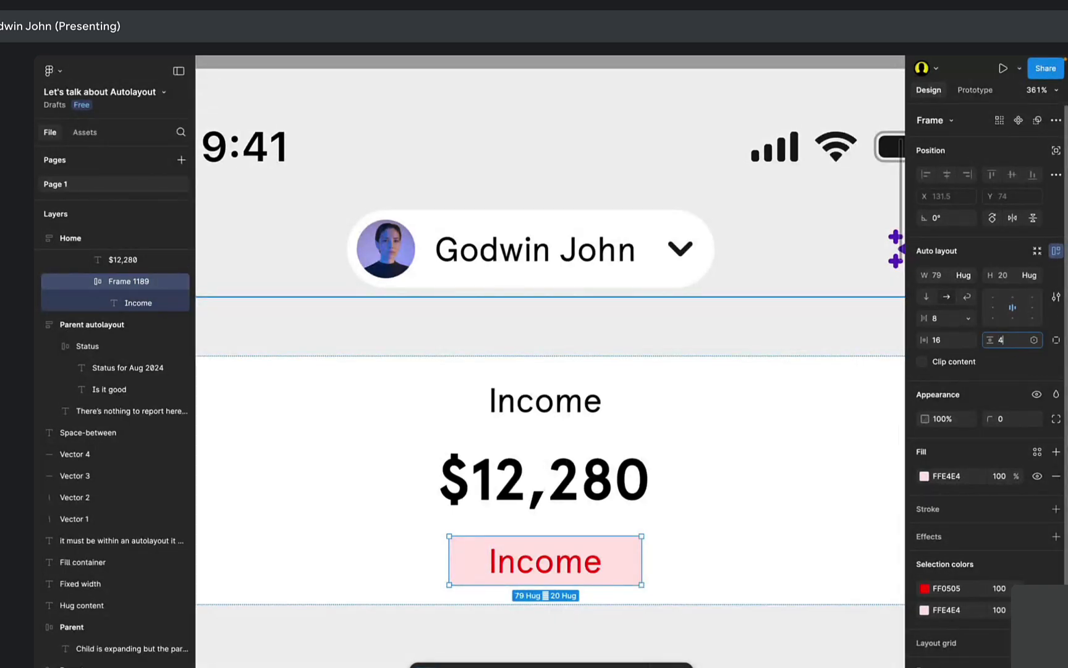
pyautogui.press('Return')
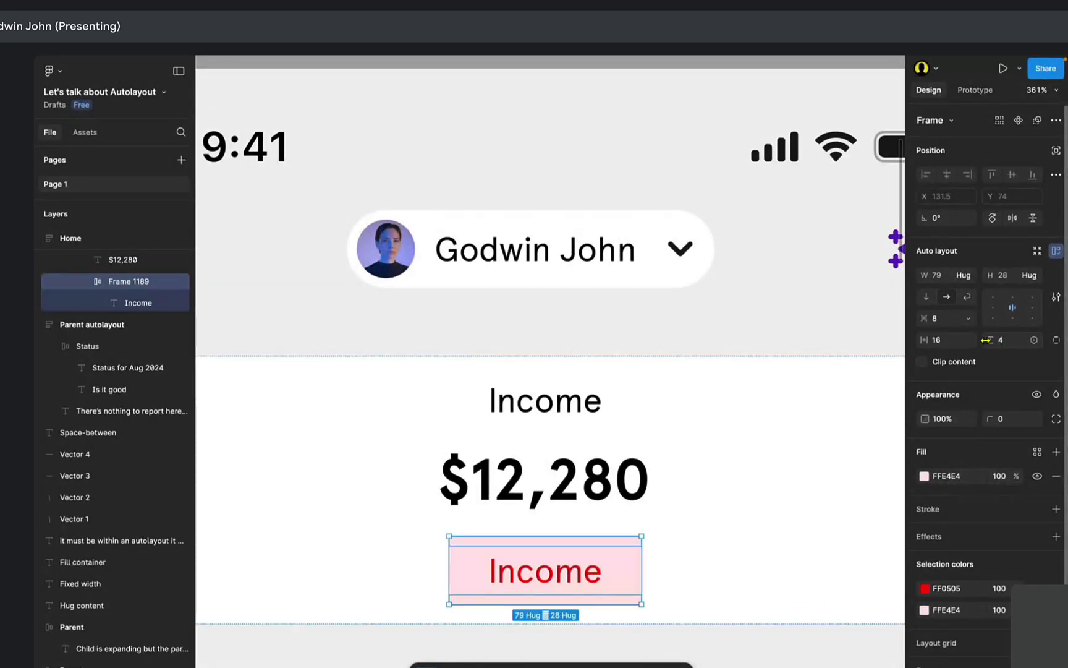
pyautogui.click(954, 345)
pyautogui.write('12')
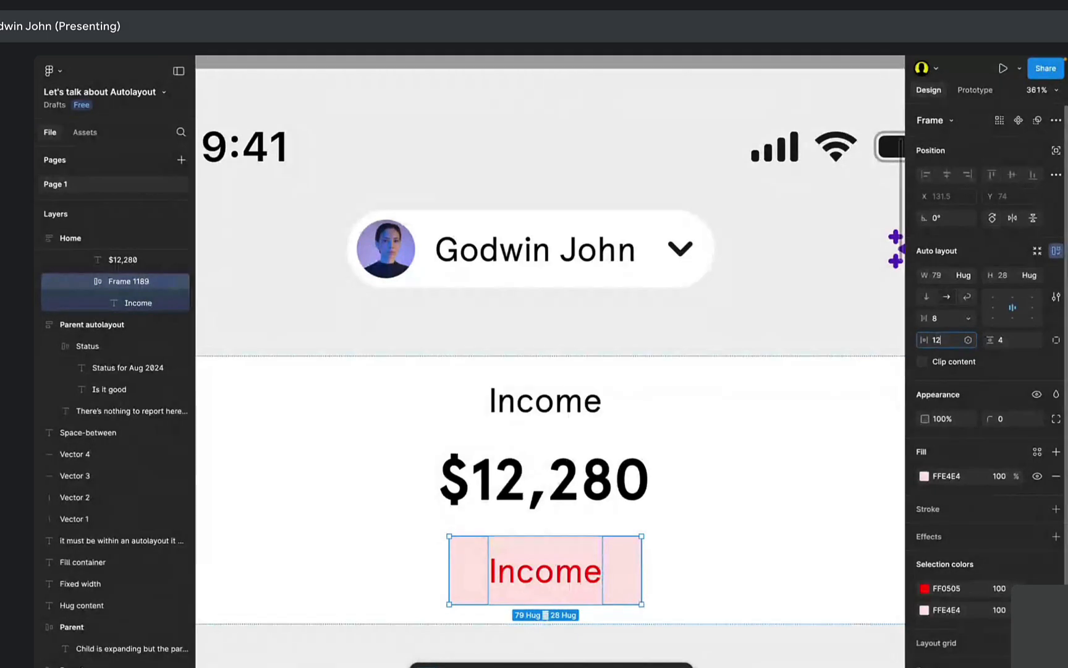
pyautogui.press('Return')
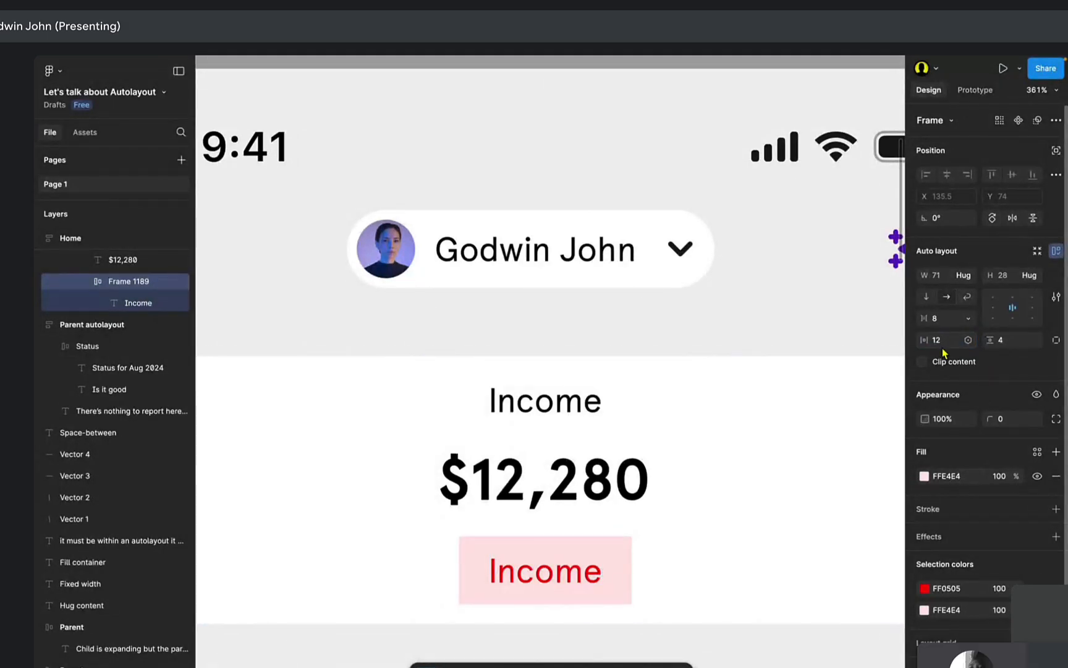
pyautogui.click(1012, 421)
pyautogui.write('10000')
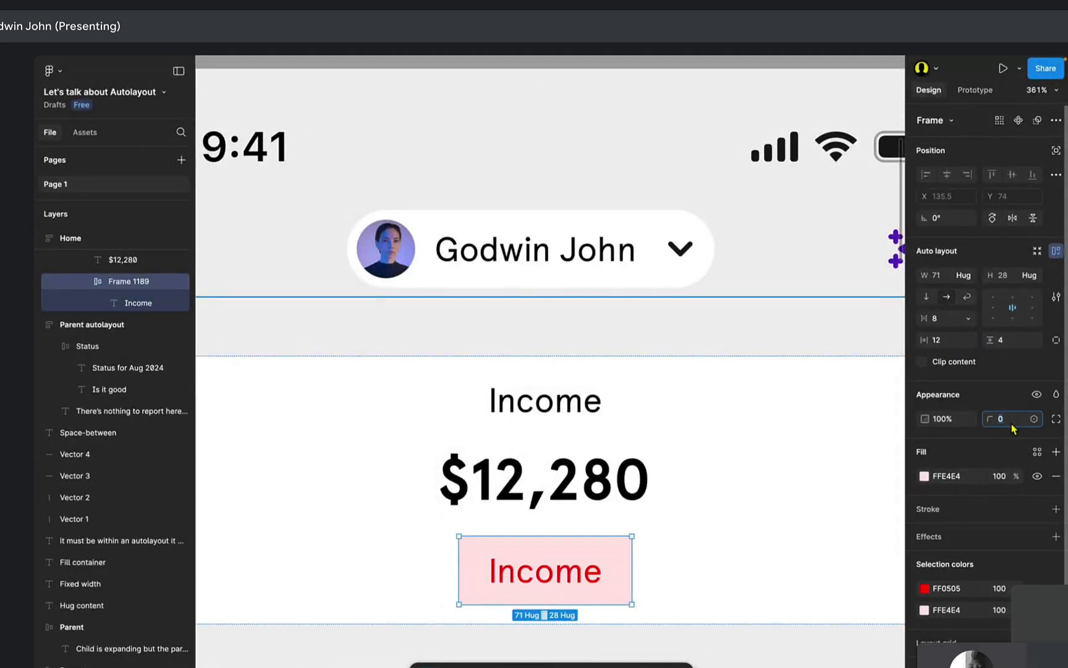
pyautogui.write('00000')
pyautogui.press('Return')
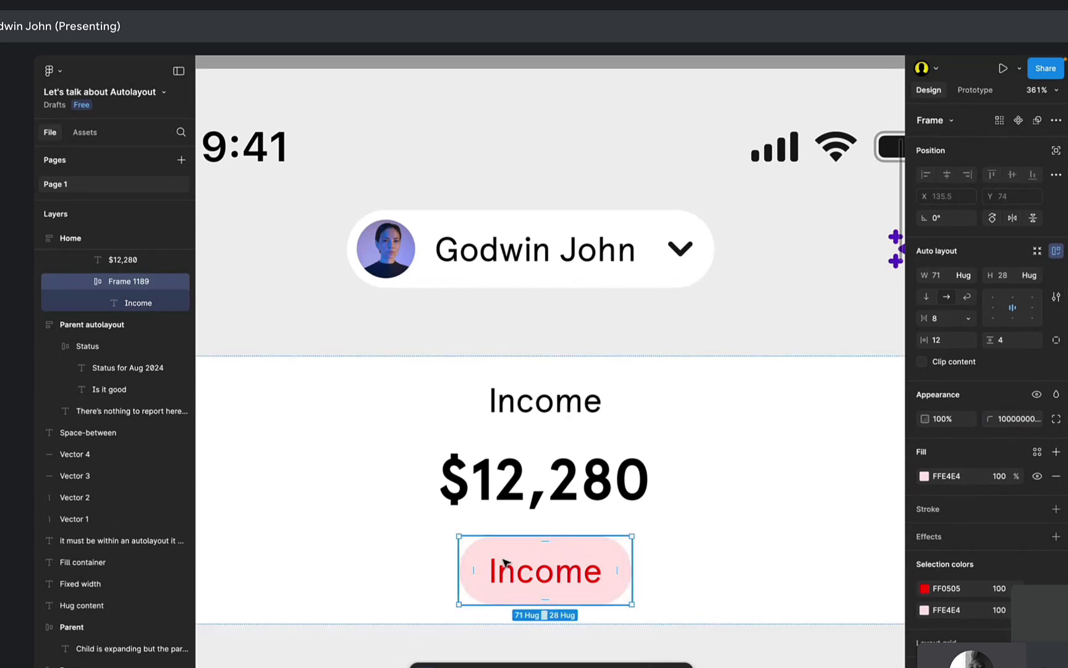
# Replace the pink pill's Income text in the new card with "5% down from last month".
pyautogui.scroll(-5, 534, 563)
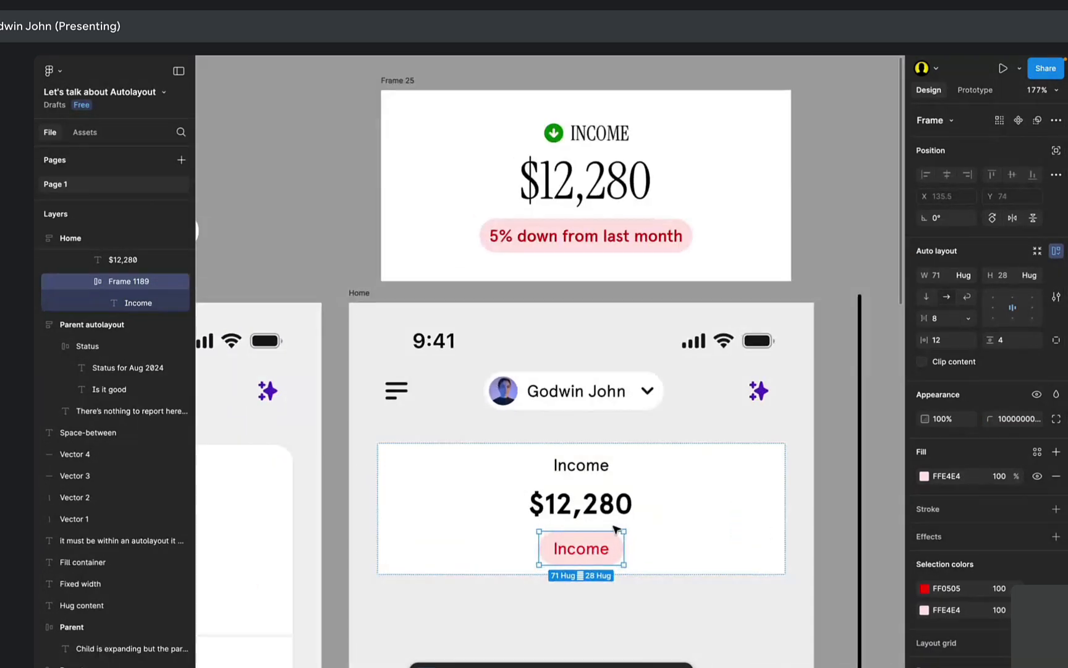
pyautogui.doubleClick(598, 549)
pyautogui.doubleClick(600, 548)
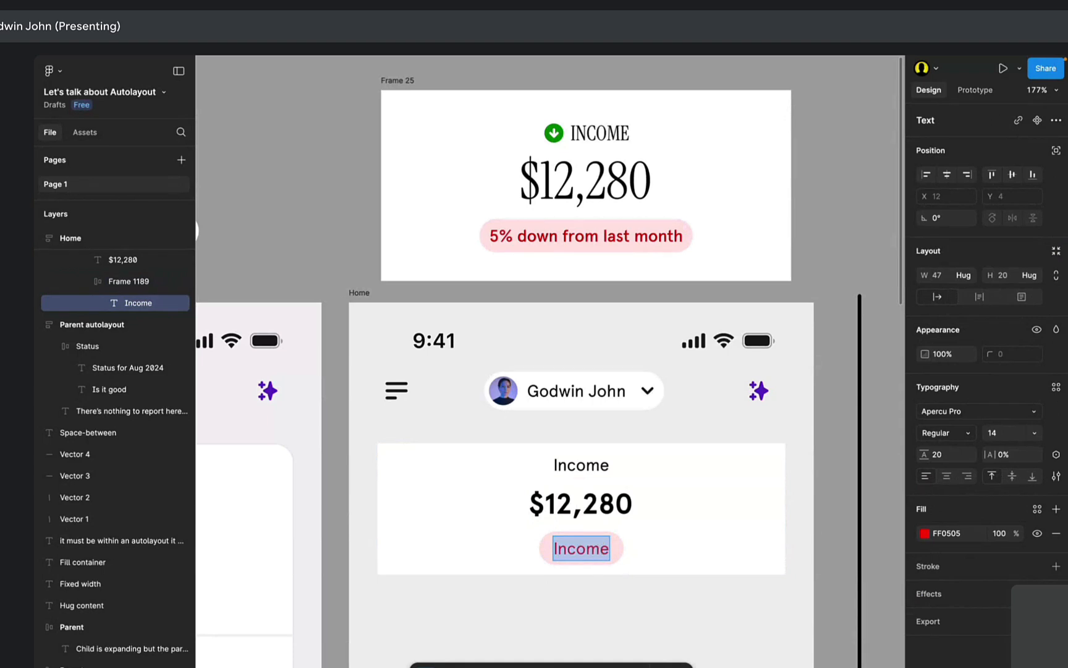
pyautogui.write('5% do')
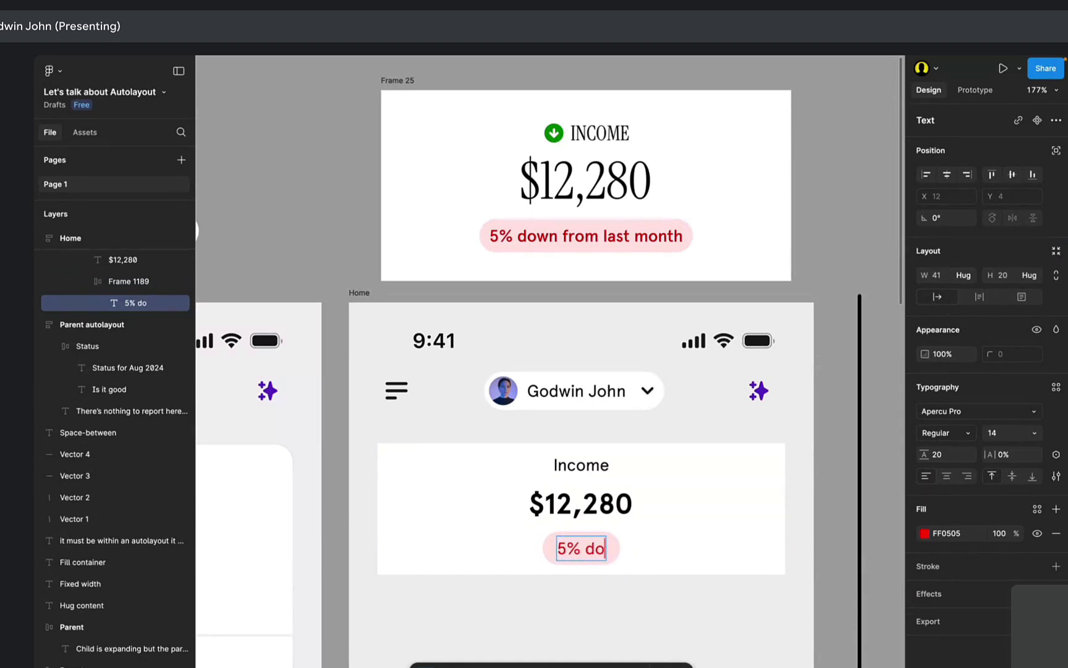
pyautogui.write('wn from last ')
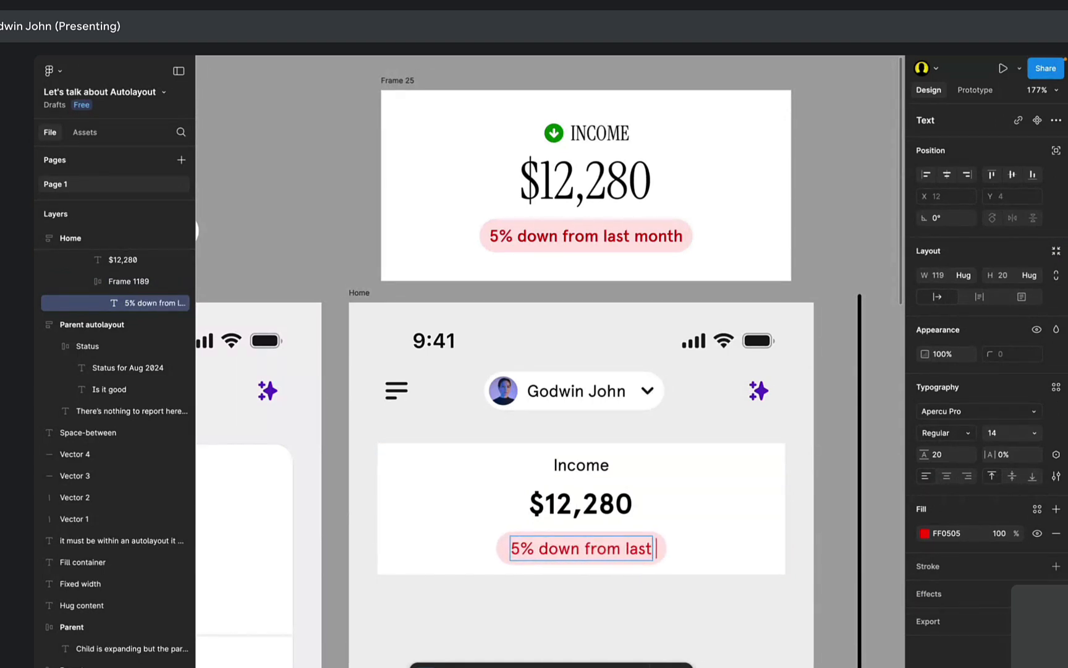
pyautogui.write('month')
pyautogui.press('Escape')
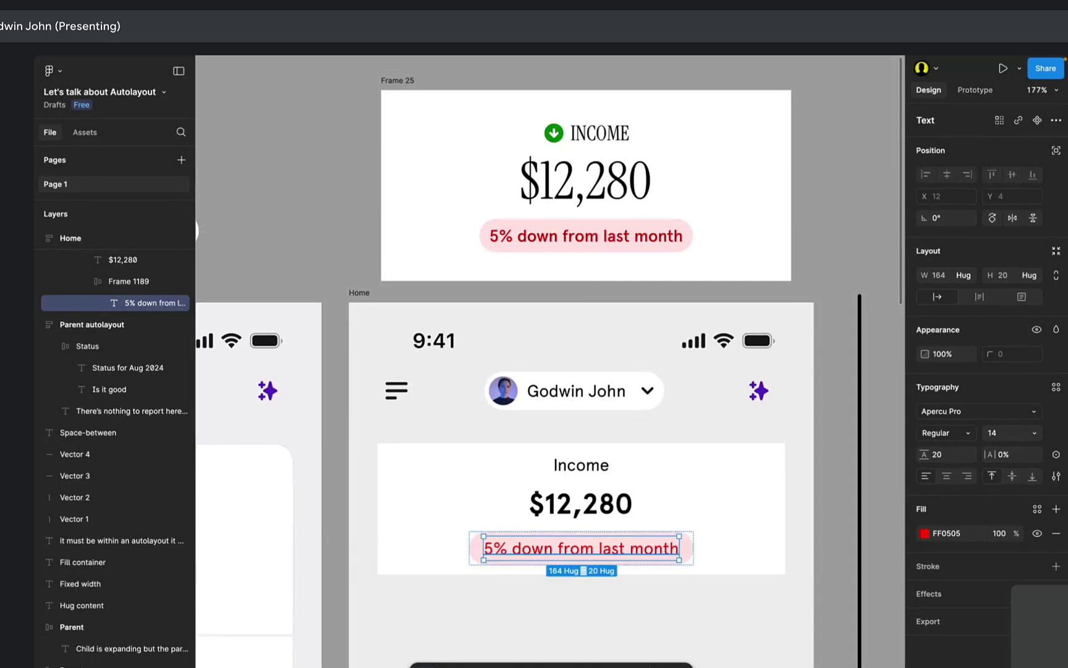
# Set the pill text's font weight to Bold.
pyautogui.press('Escape')
pyautogui.click(947, 433)
pyautogui.click(950, 470)
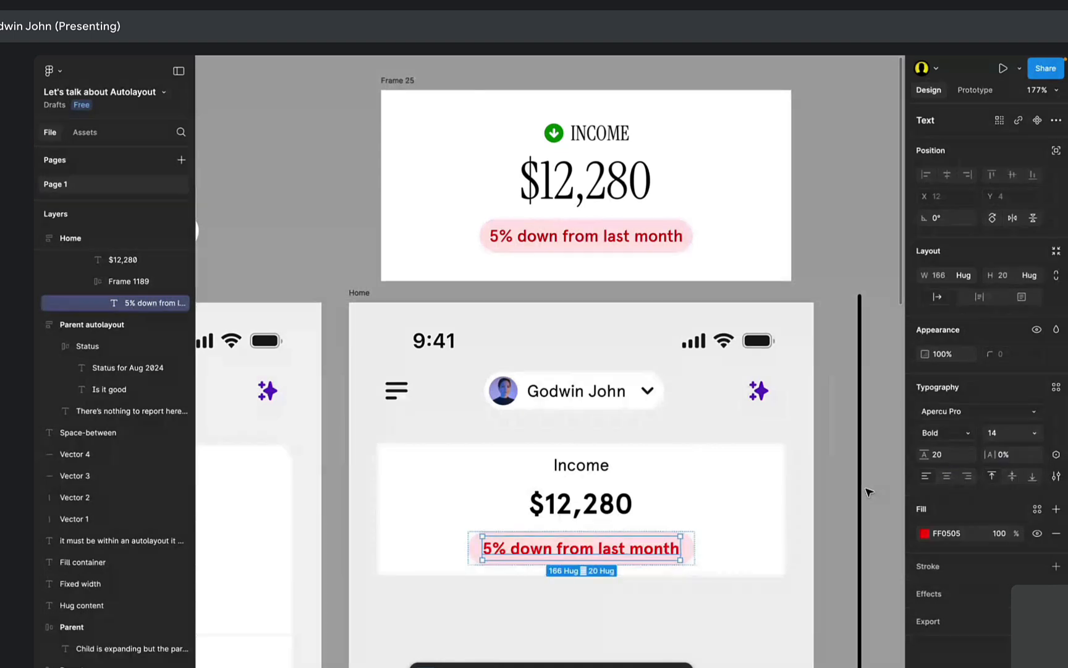
pyautogui.click(868, 491)
pyautogui.hscroll(2, 694, 532)
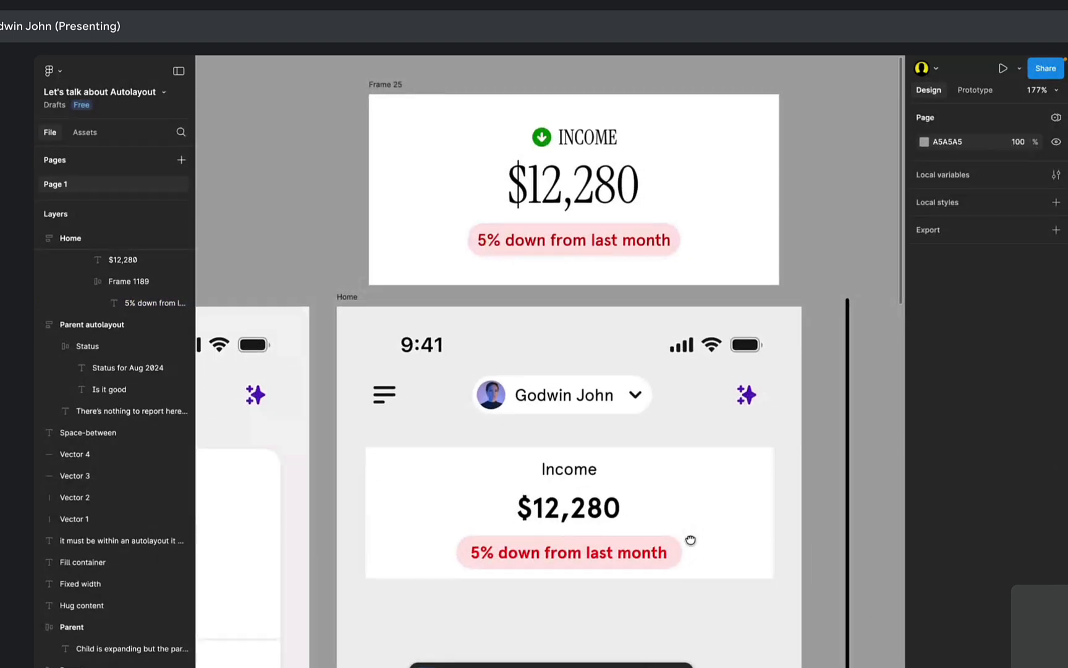
# Replace the word "month" in the pill text with the filler "sdfdfdfdfdf" and undo the replacement.
pyautogui.keyDown('super'); pyautogui.click(597, 555); pyautogui.keyUp('super')
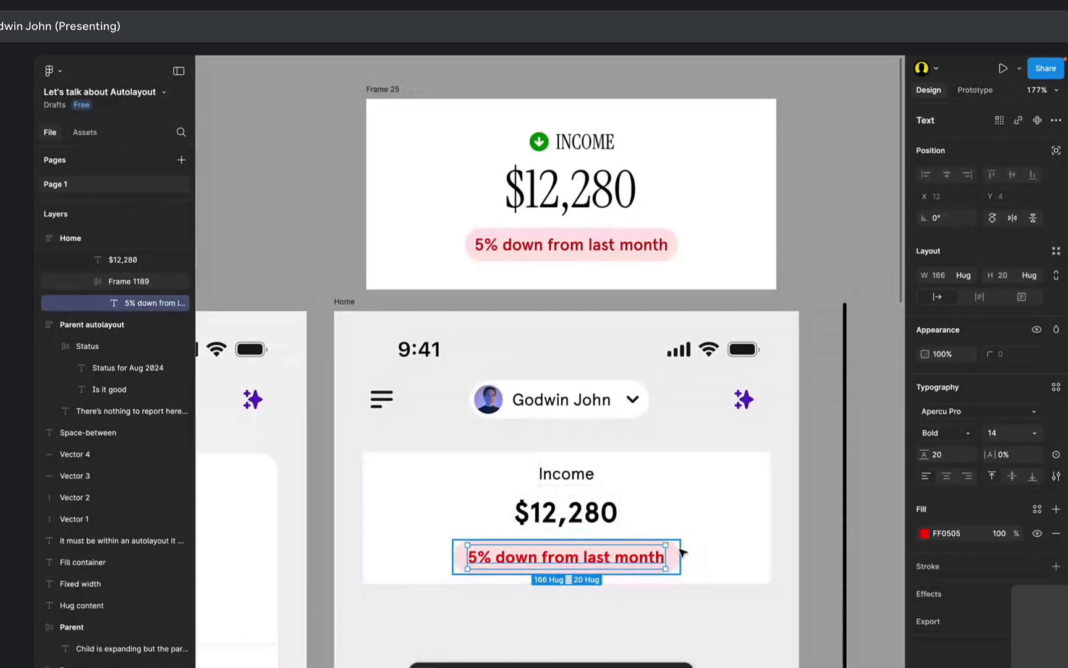
pyautogui.click(679, 549)
pyautogui.click(625, 561)
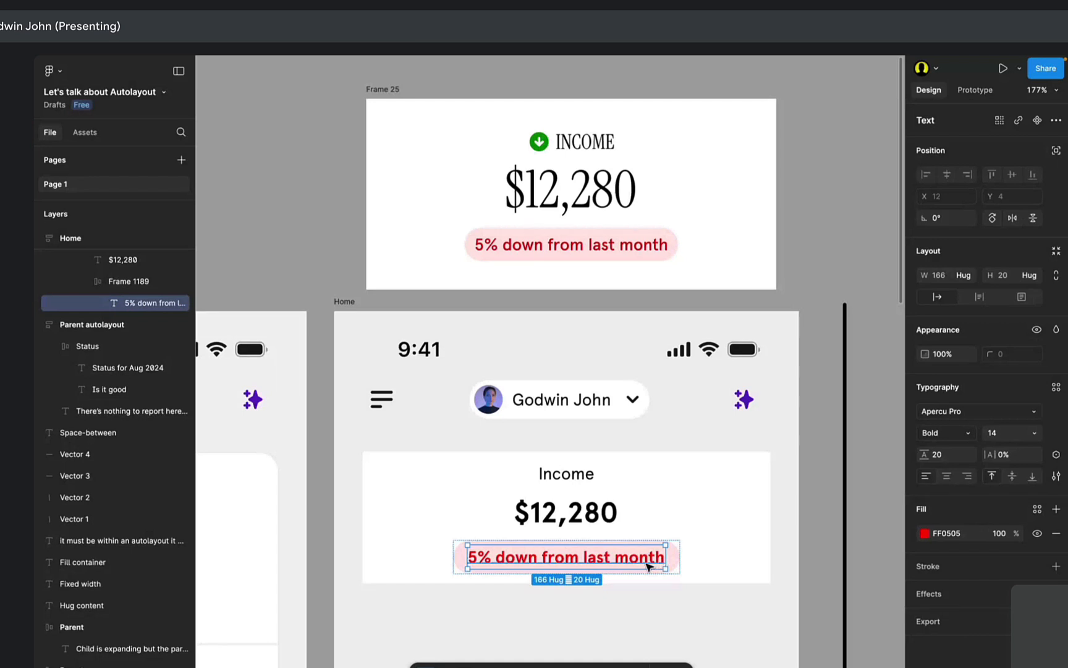
pyautogui.doubleClick(646, 560)
pyautogui.click(646, 560)
pyautogui.doubleClick(644, 559)
pyautogui.write('s')
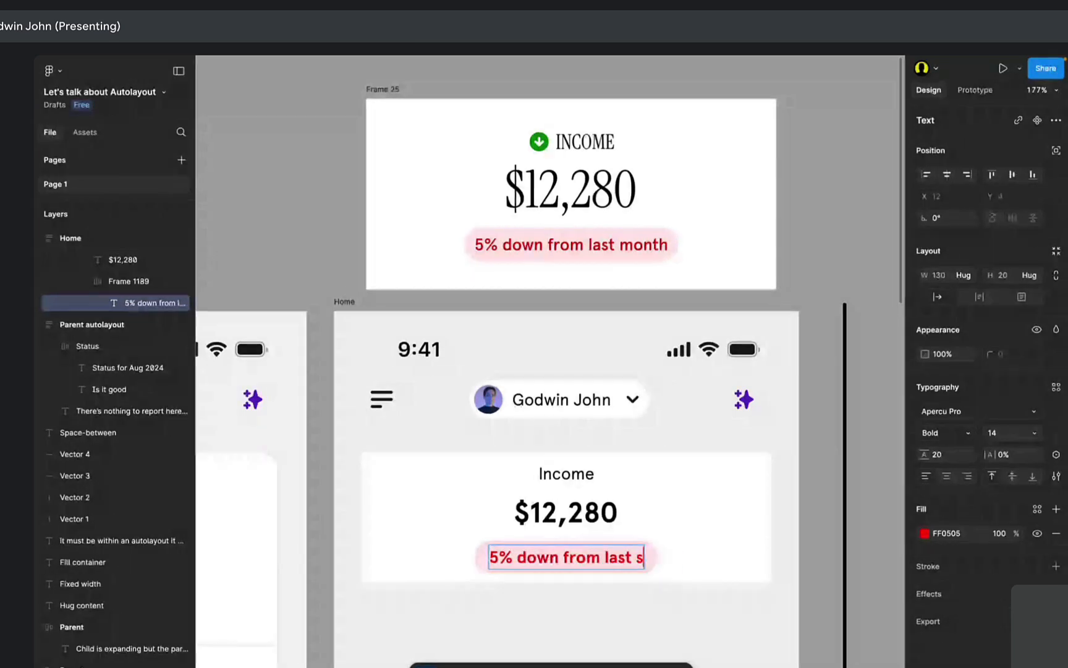
pyautogui.write('dfdfdfdfdf')
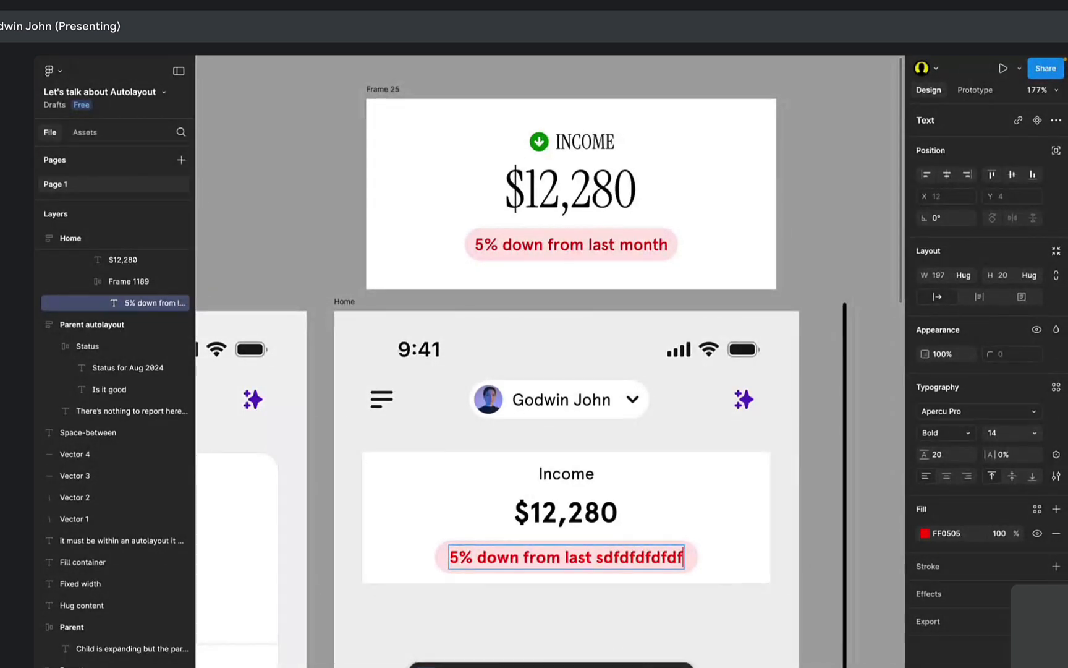
pyautogui.hotkey('ctrl', 'z')
pyautogui.press('Escape')
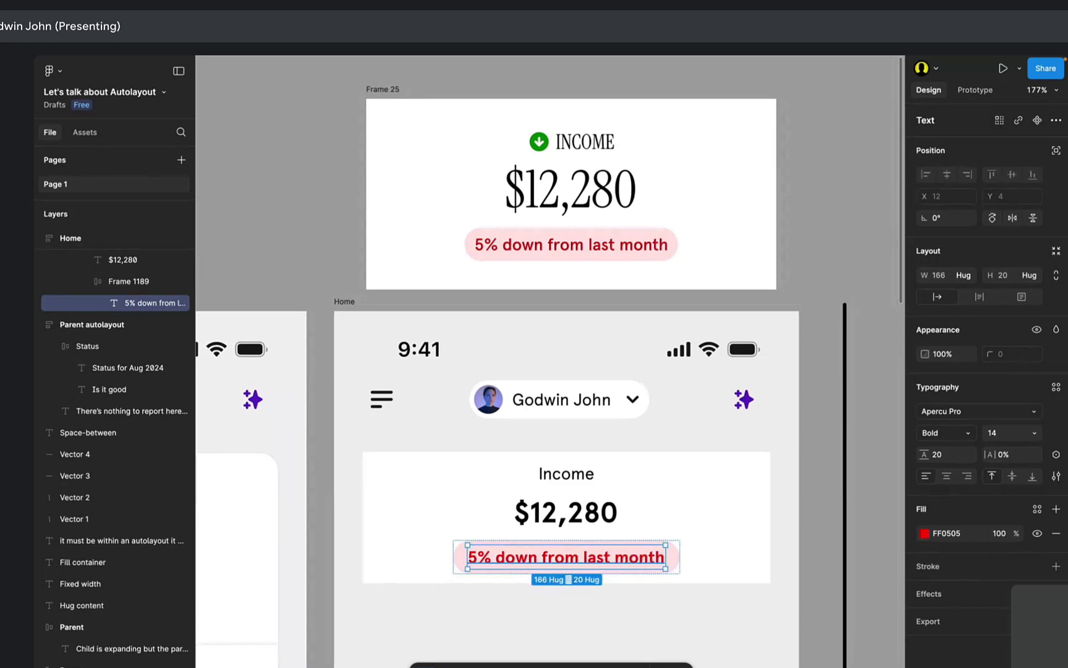
# Set the white Income card's vertical padding to 24.
pyautogui.press('Escape')
pyautogui.press('Escape')
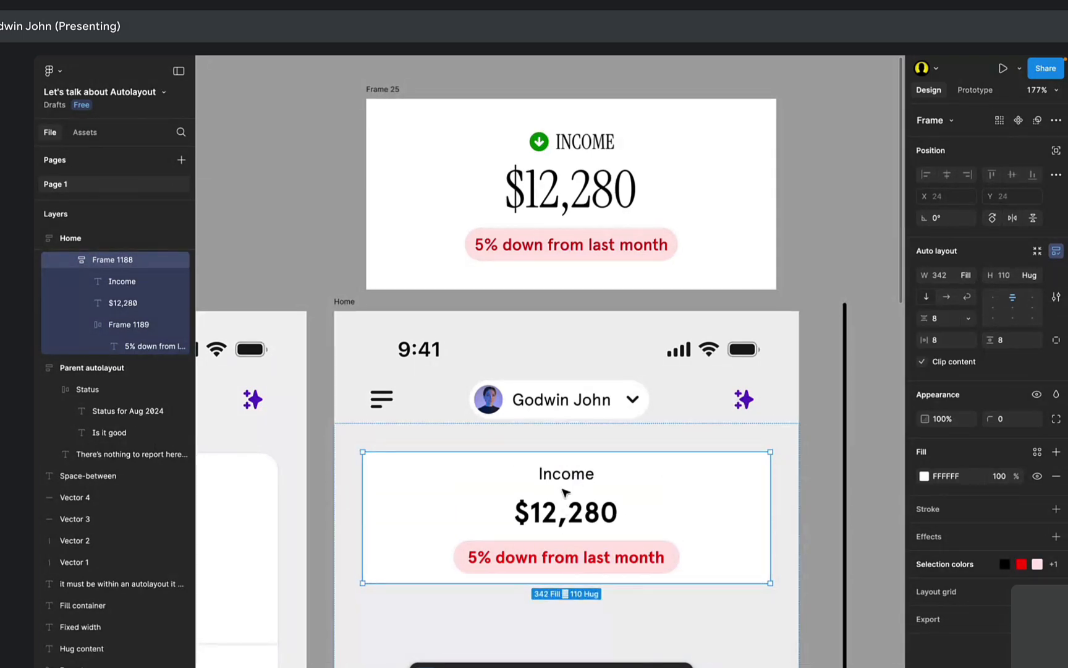
pyautogui.click(1003, 339)
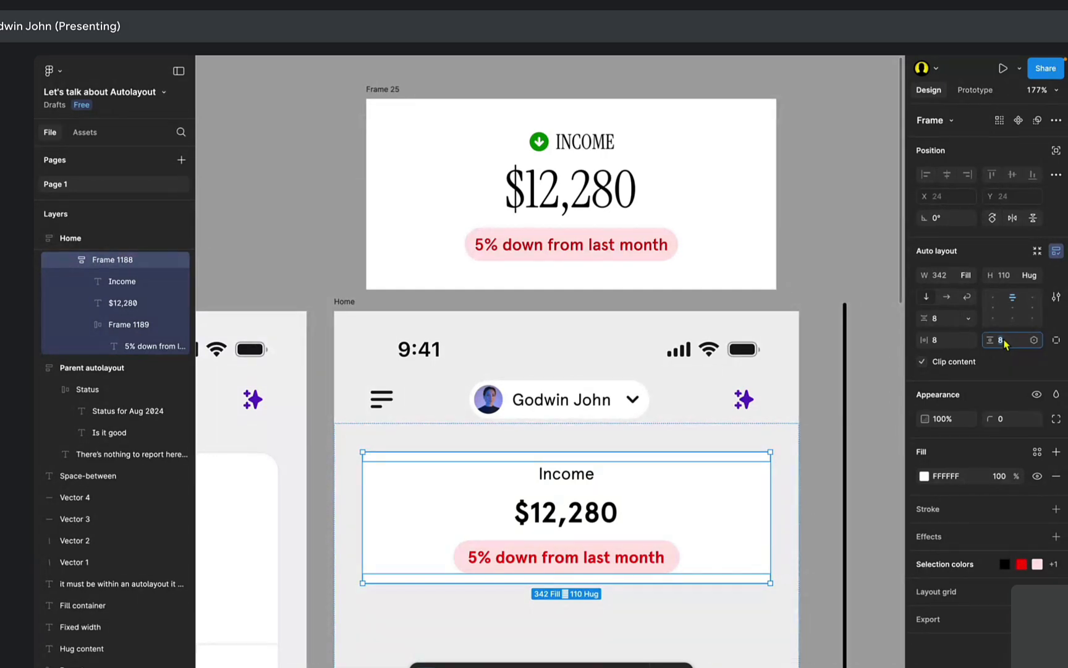
pyautogui.press('Return')
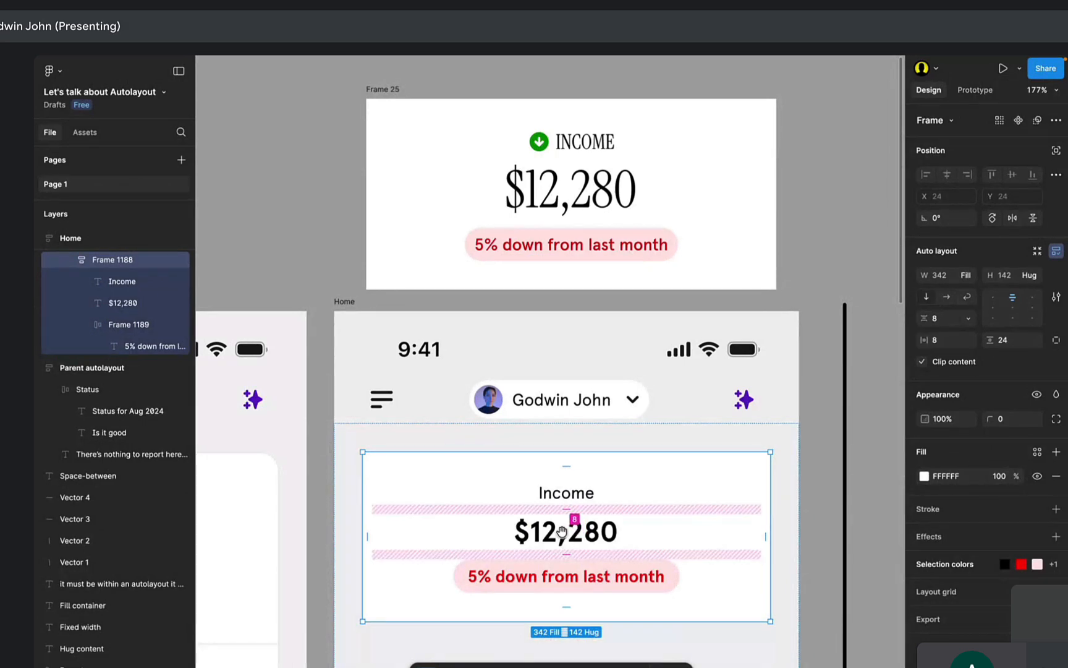
# Set the font size of the card's $12,280 amount to 36.
pyautogui.scroll(-1, 556, 513)
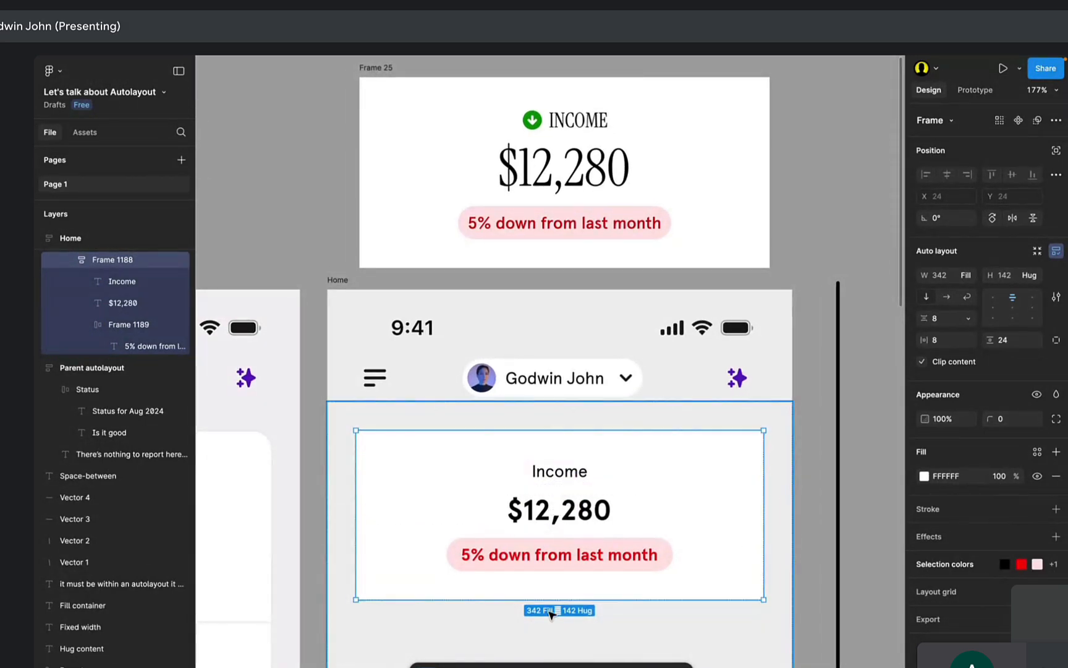
pyautogui.click(575, 504)
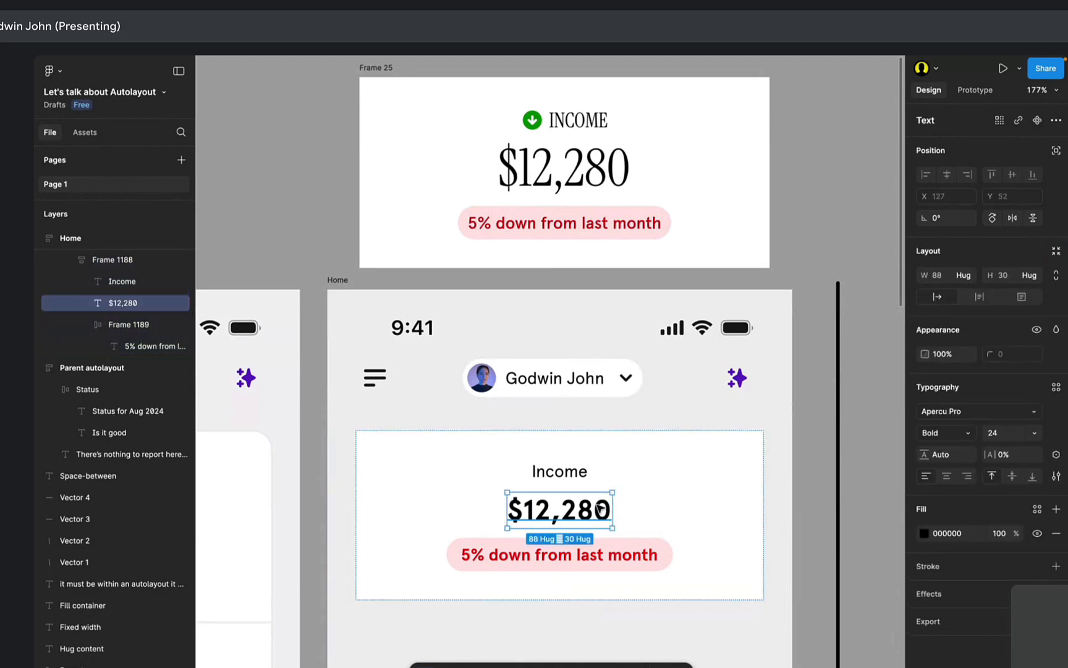
pyautogui.click(997, 433)
pyautogui.write('36')
pyautogui.press('Return')
# Reduce the Income card's vertical gap between items to 2.
pyautogui.press('Escape')
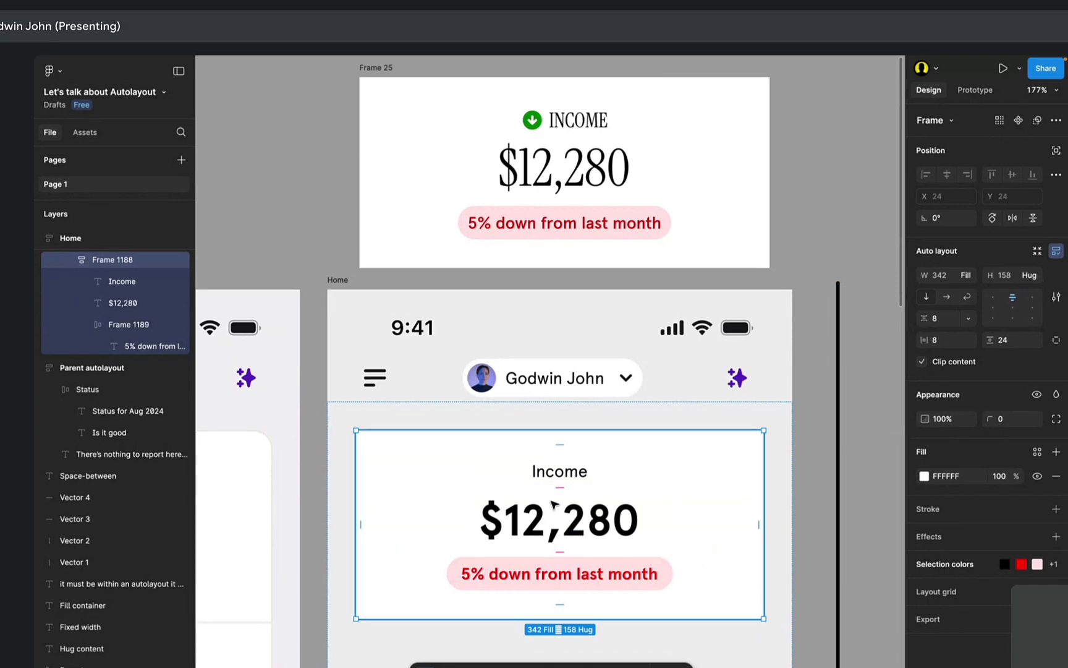
pyautogui.moveTo(957, 288); pyautogui.dragTo(951, 288)
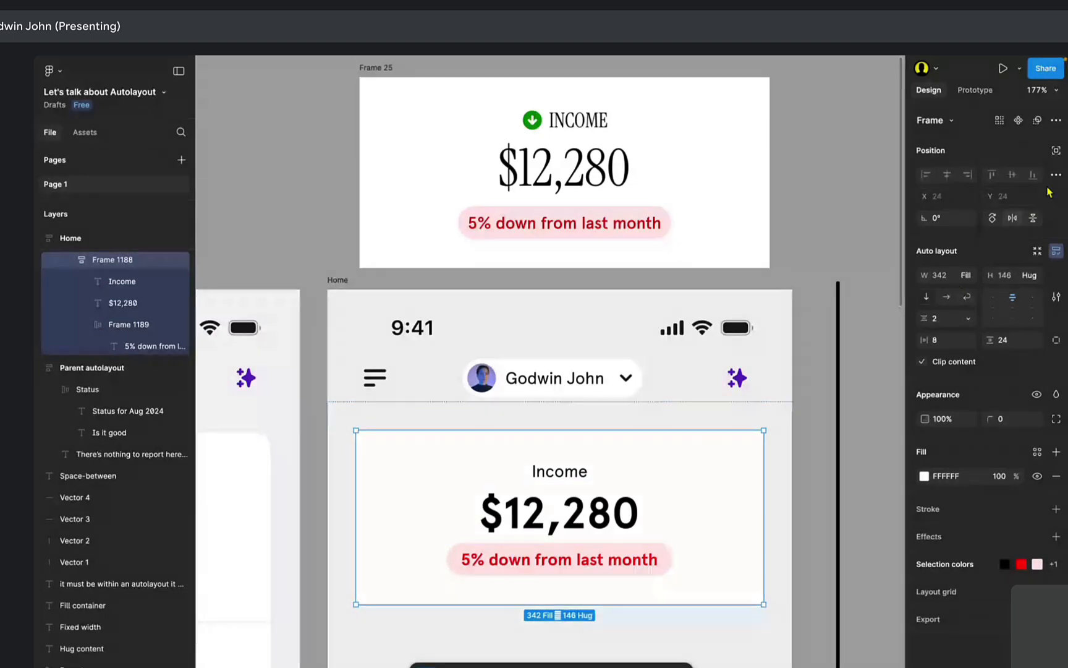
pyautogui.click(886, 223)
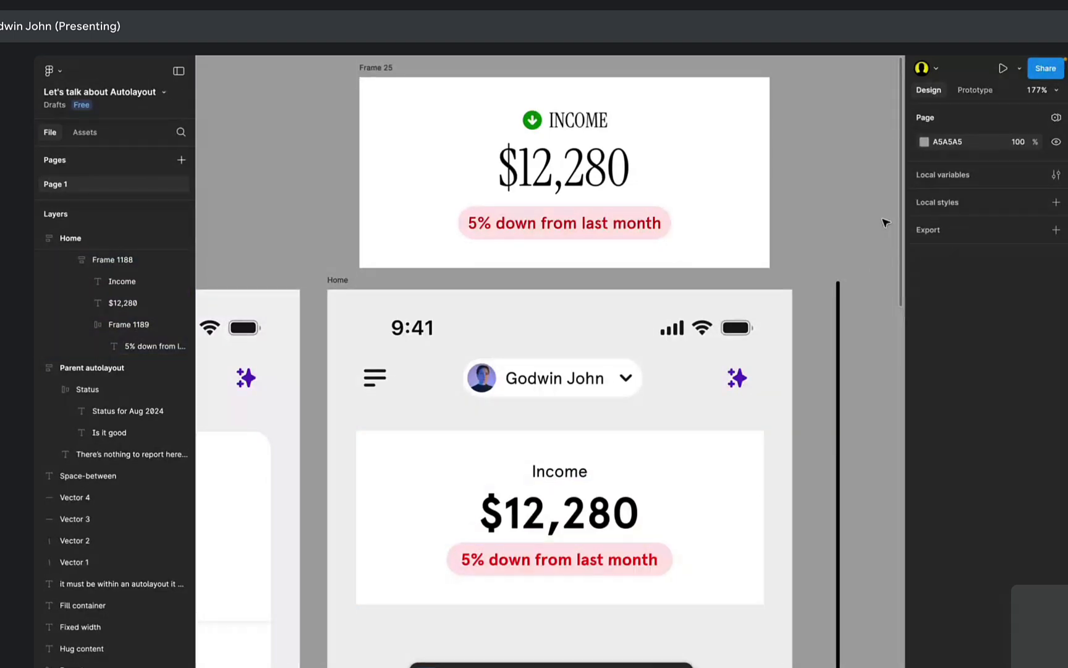
# Compare the Income card with the reference Home screen and duplicate it inside the Container.
pyautogui.click(679, 492)
pyautogui.doubleClick(680, 492)
pyautogui.moveTo(668, 400); pyautogui.dragTo(827, 299)
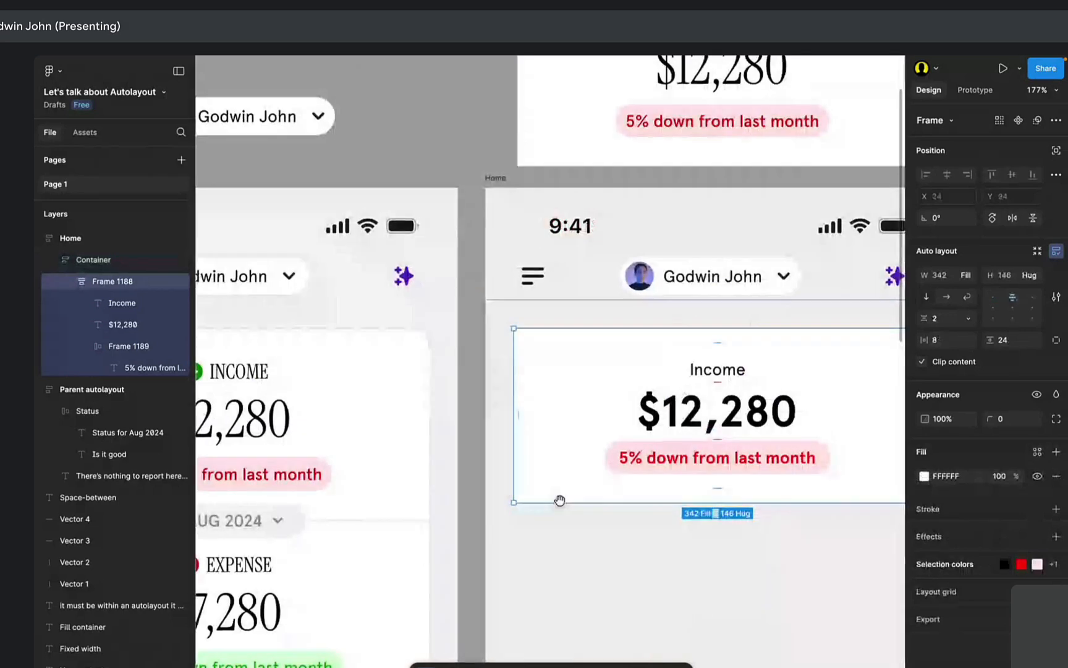
pyautogui.moveTo(427, 486); pyautogui.dragTo(631, 329)
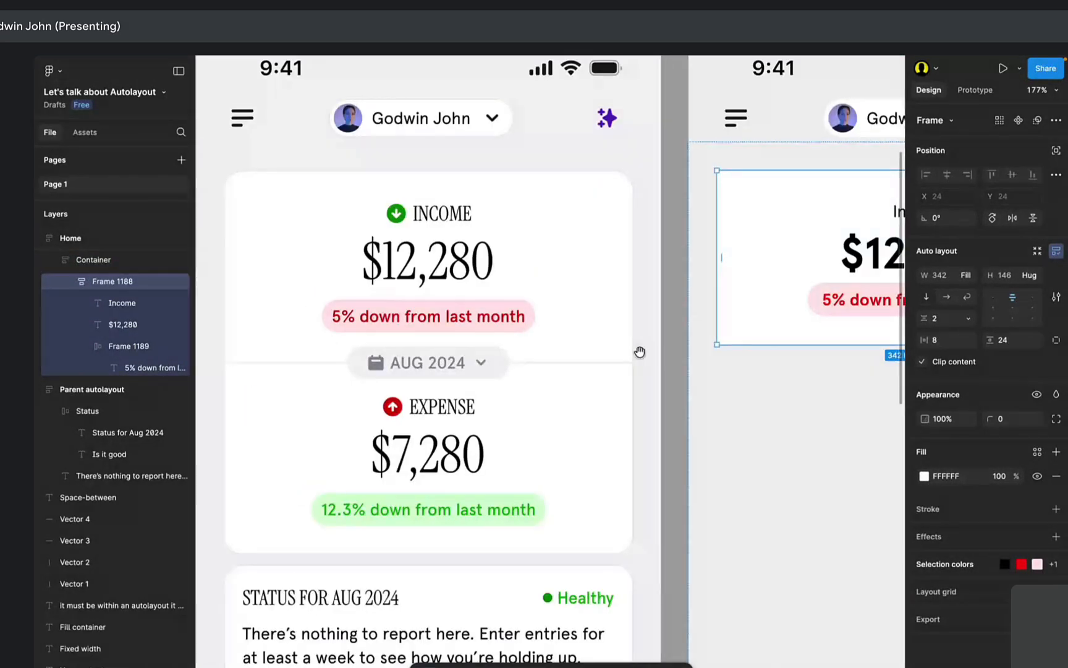
pyautogui.moveTo(858, 337); pyautogui.dragTo(522, 400)
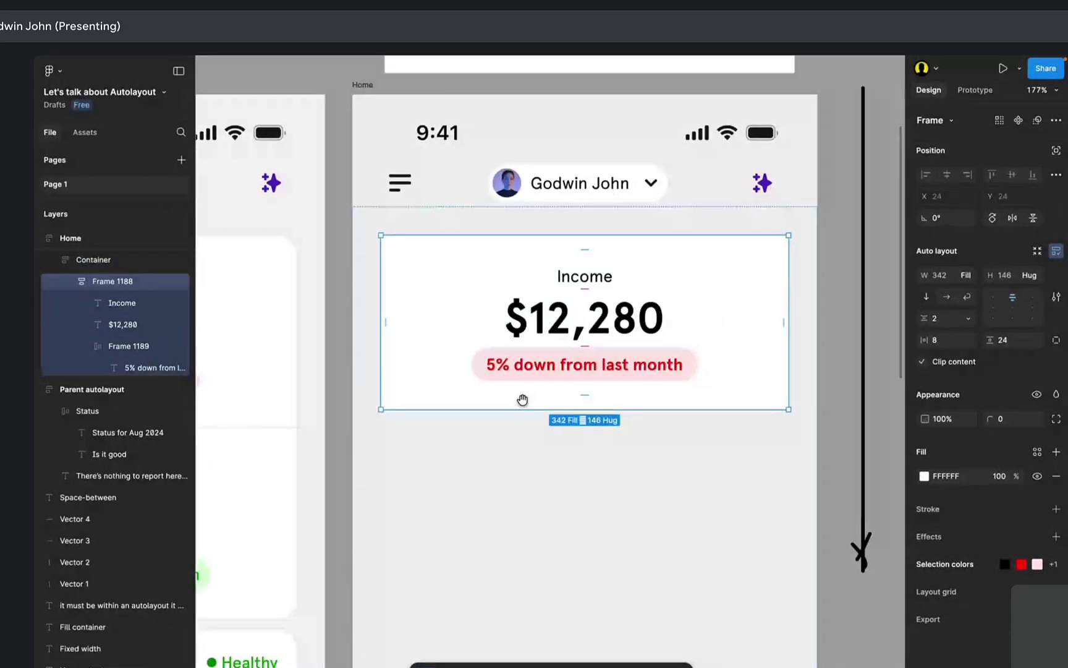
pyautogui.press('super+d')
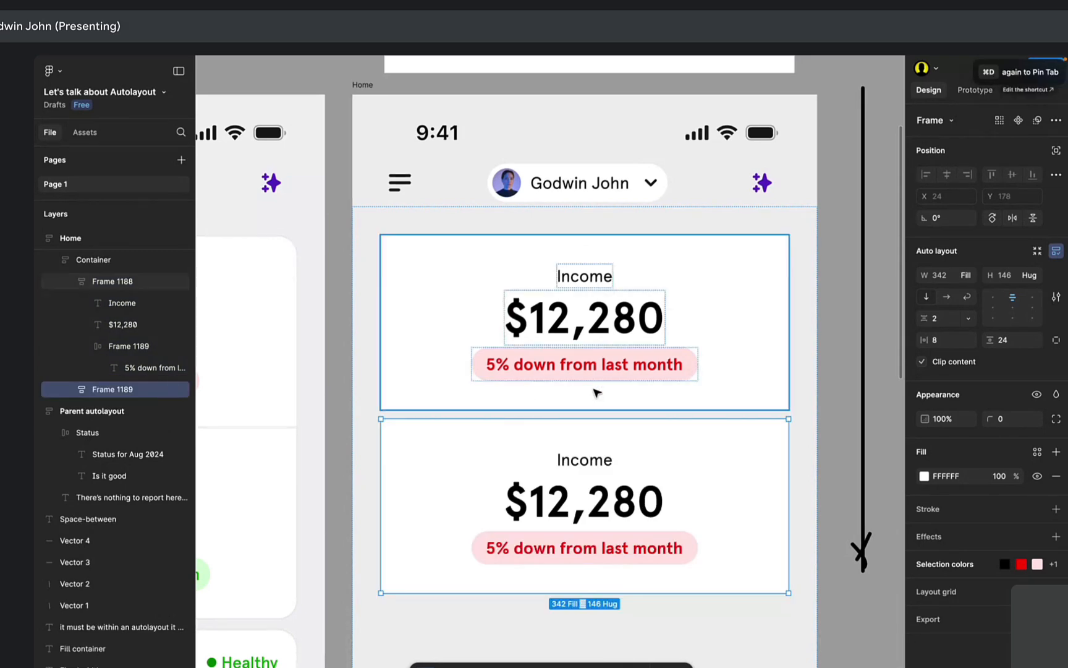
# Examine the auto layout settings of the Container, its two stacked Income cards and the upper card's pink pill.
pyautogui.click(769, 225)
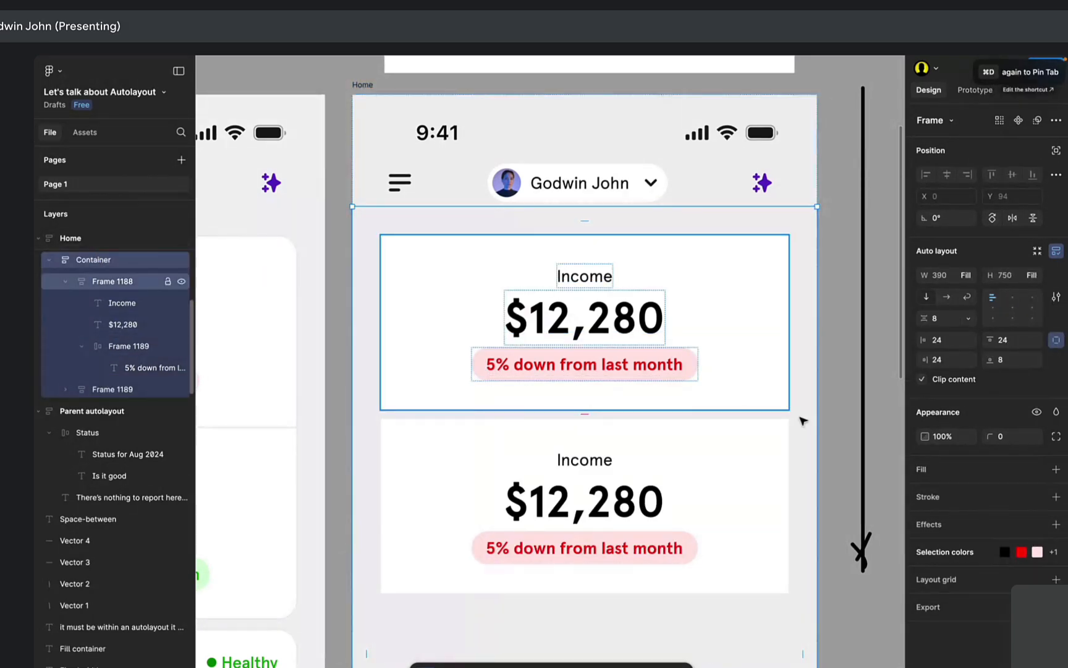
pyautogui.click(652, 458)
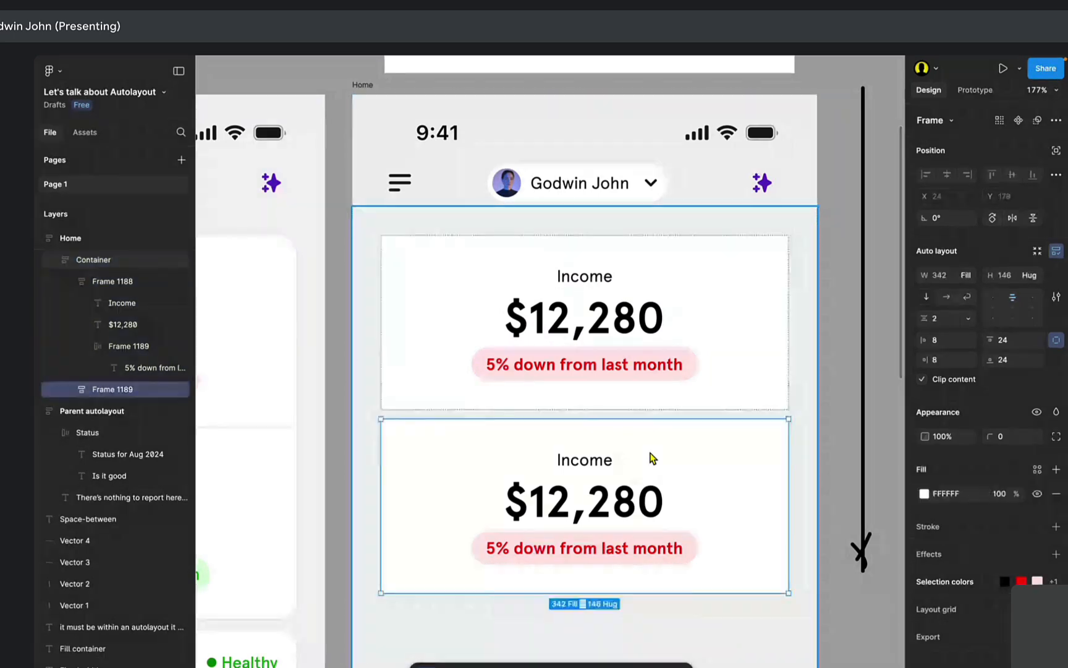
pyautogui.press('Escape')
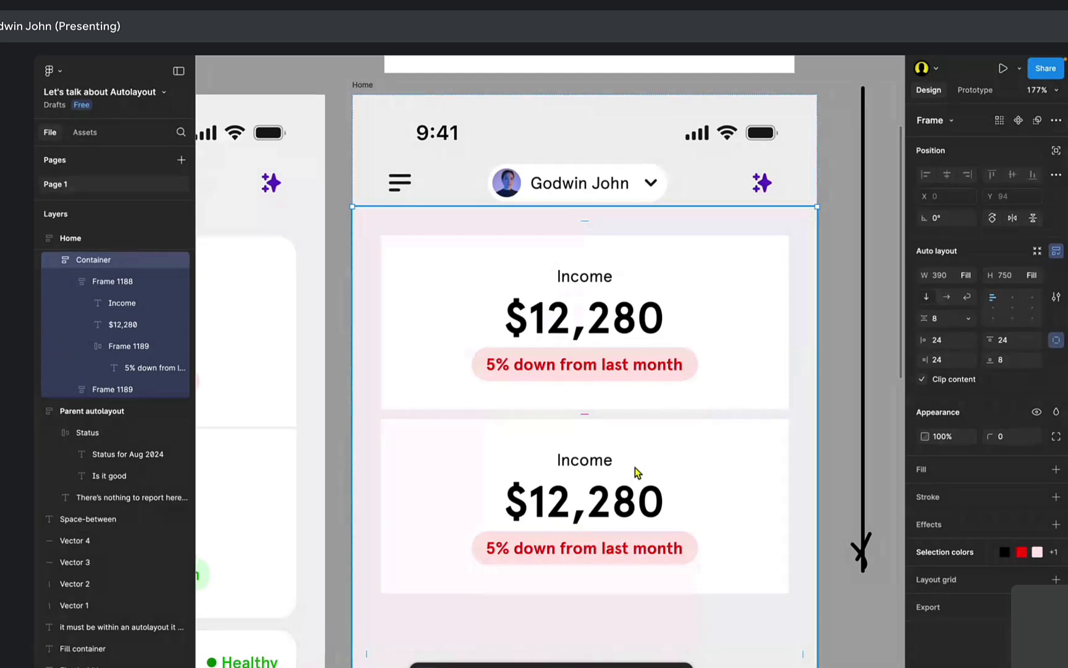
pyautogui.moveTo(486, 452); pyautogui.dragTo(590, 450)
pyautogui.click(615, 452)
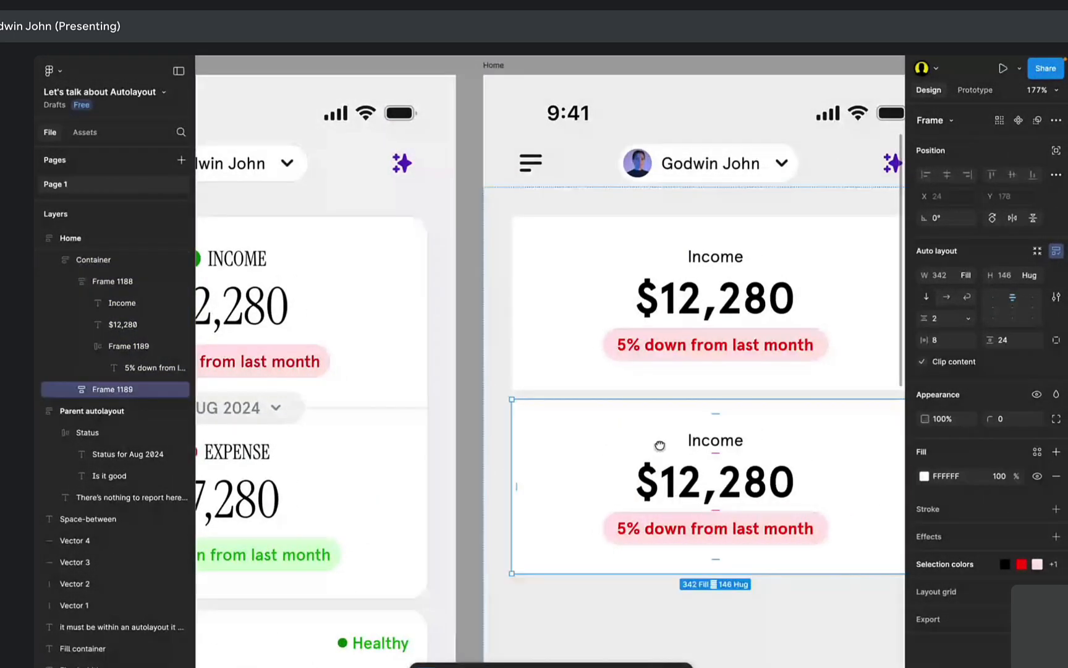
pyautogui.hscroll(3, 660, 445)
pyautogui.keyDown('shift'); pyautogui.click(679, 386); pyautogui.keyUp('shift')
pyautogui.scroll(2, 510, 403)
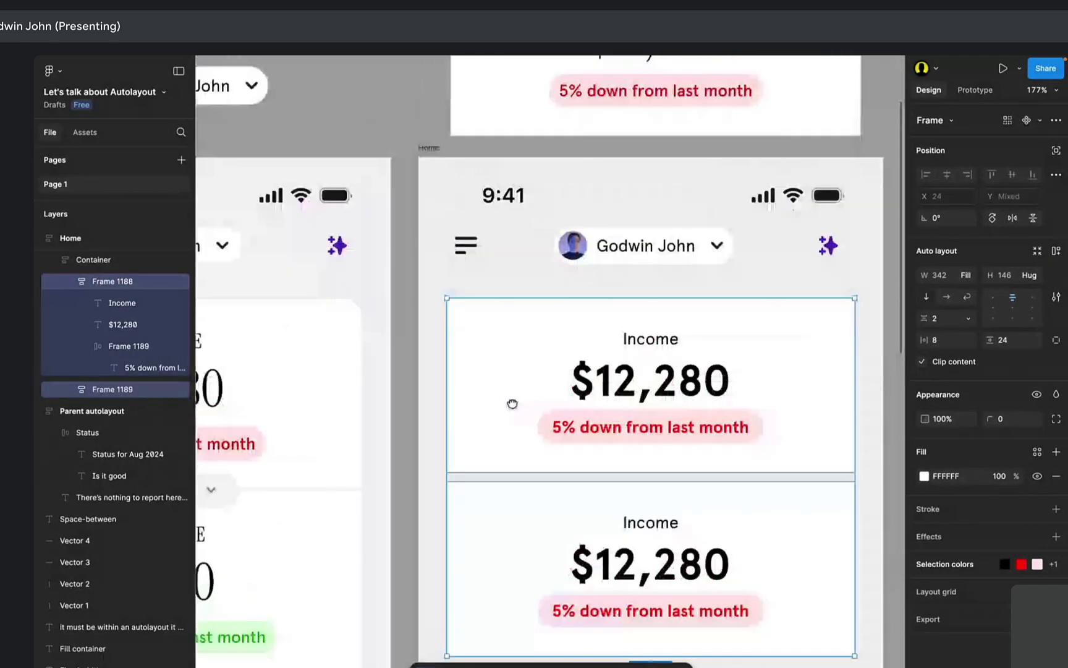
pyautogui.click(768, 321)
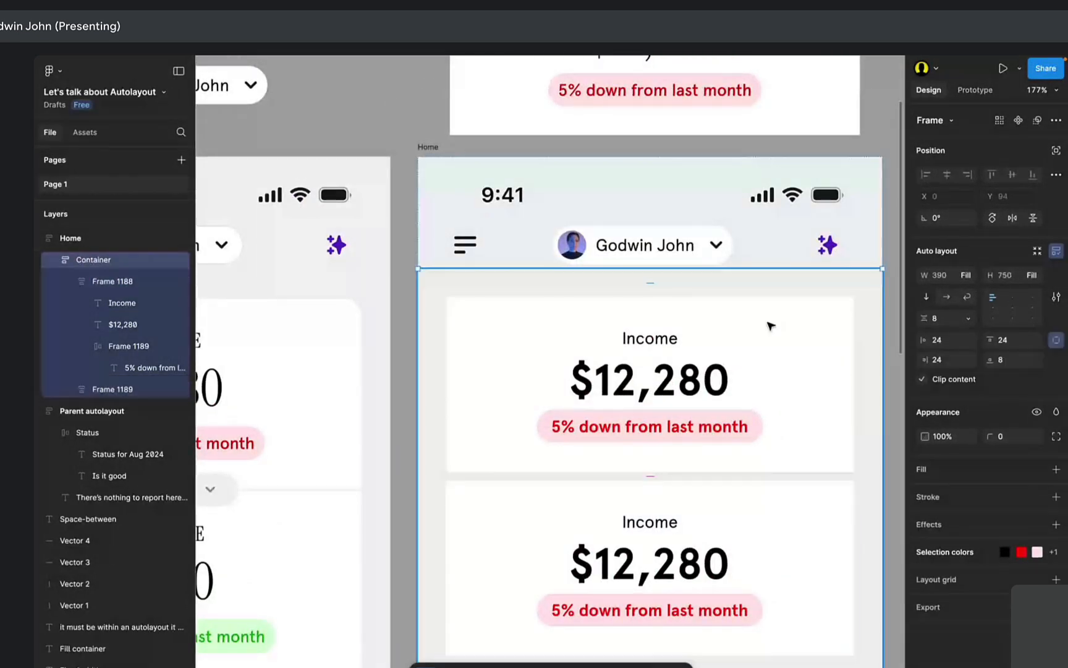
pyautogui.click(769, 321)
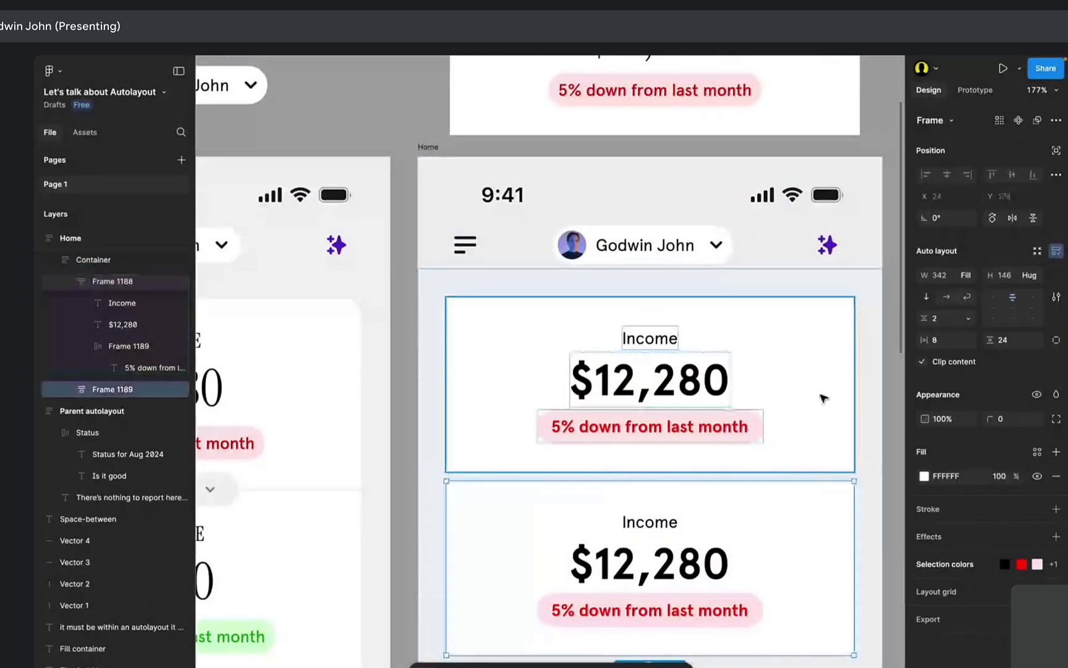
pyautogui.click(596, 424)
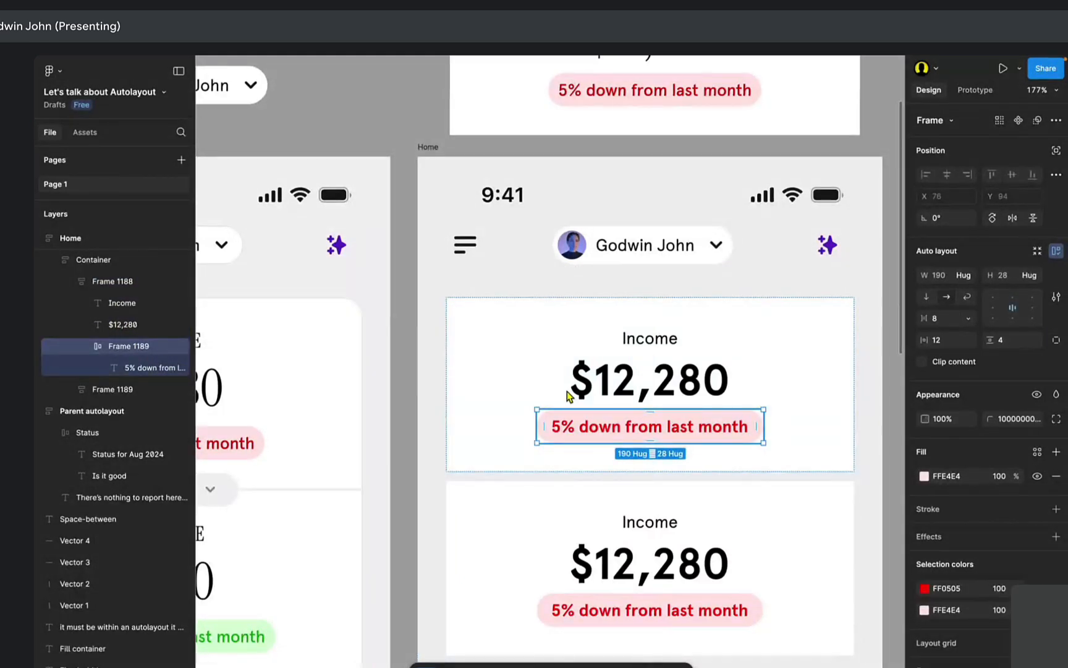
pyautogui.click(480, 322)
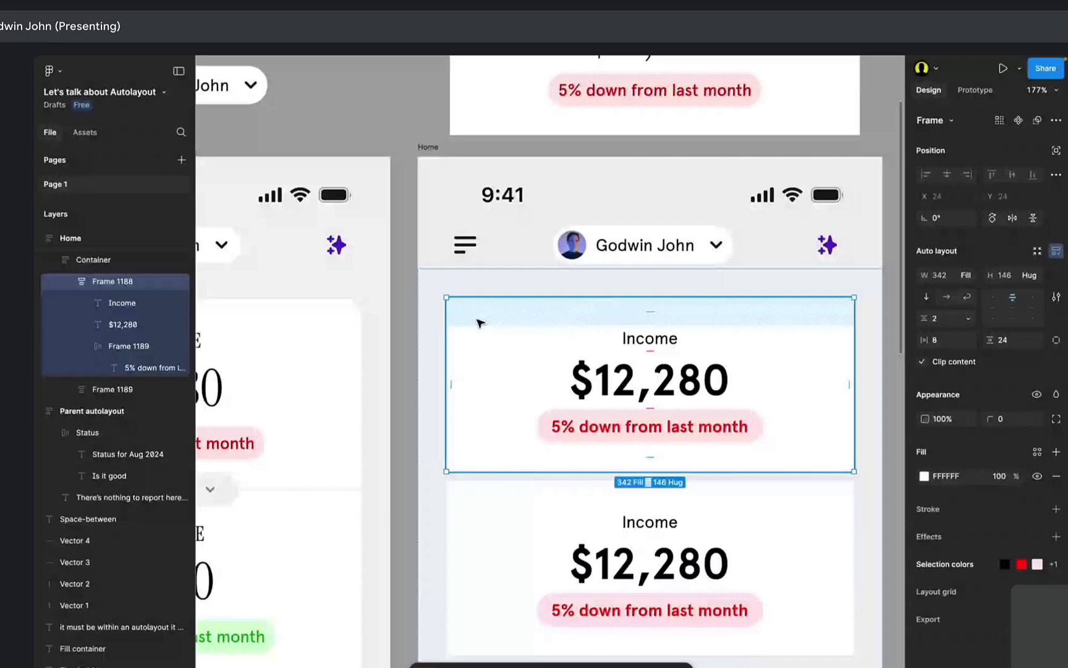
pyautogui.click(731, 287)
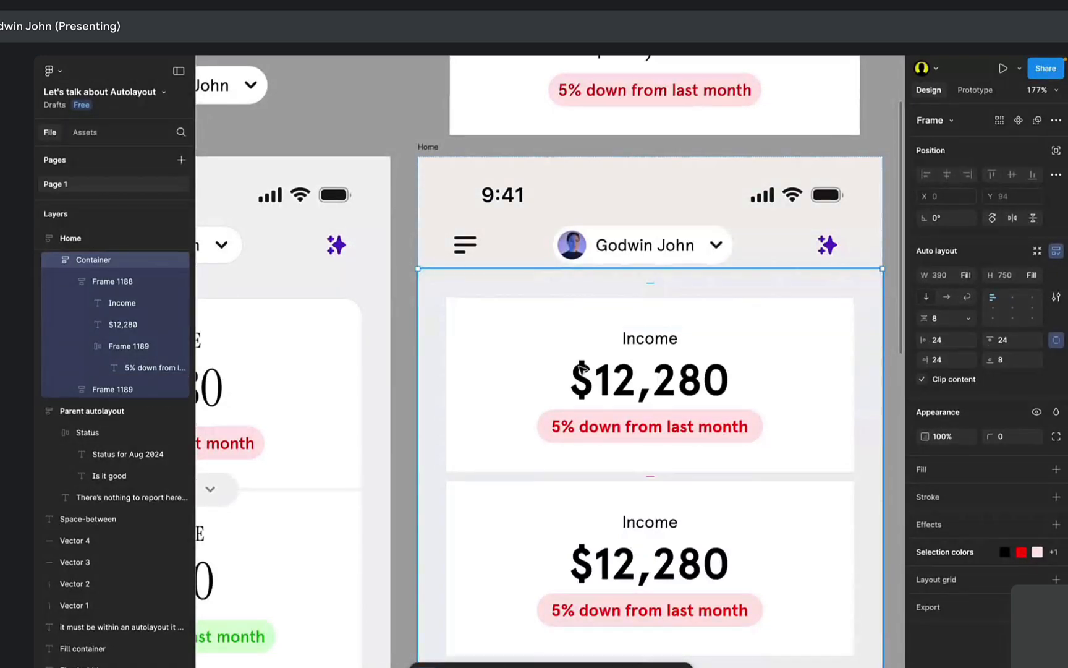
pyautogui.click(560, 405)
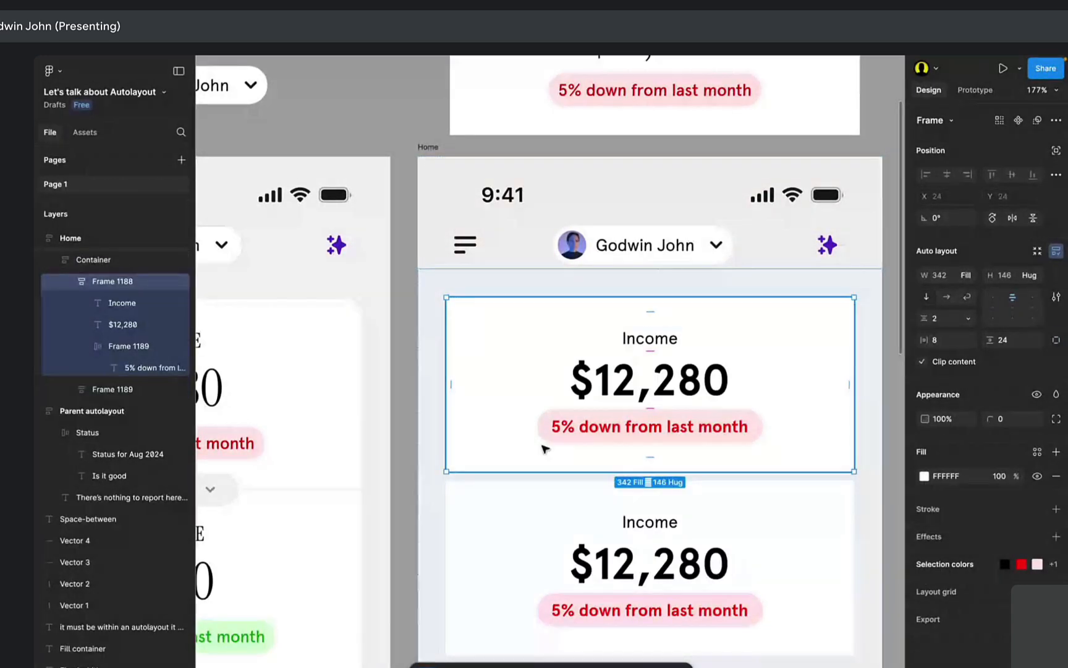
# Wrap the two stacked Income cards inside the Container in one auto layout frame.
pyautogui.keyDown('shift'); pyautogui.click(490, 565); pyautogui.keyUp('shift')
pyautogui.hotkey('shift', 'a')
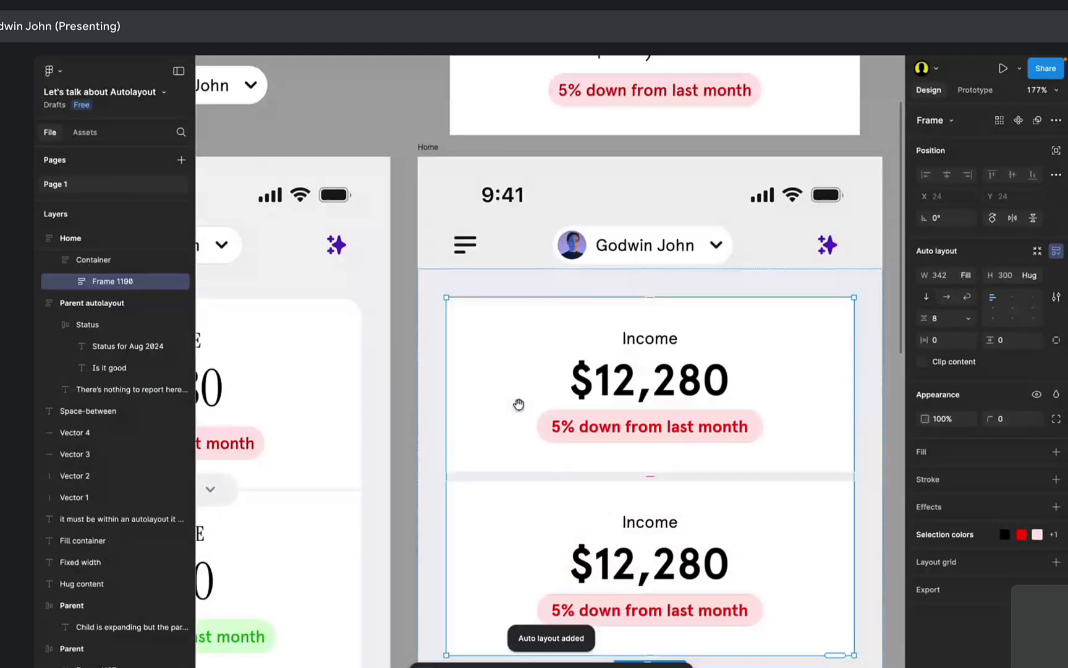
pyautogui.moveTo(520, 405); pyautogui.dragTo(580, 341)
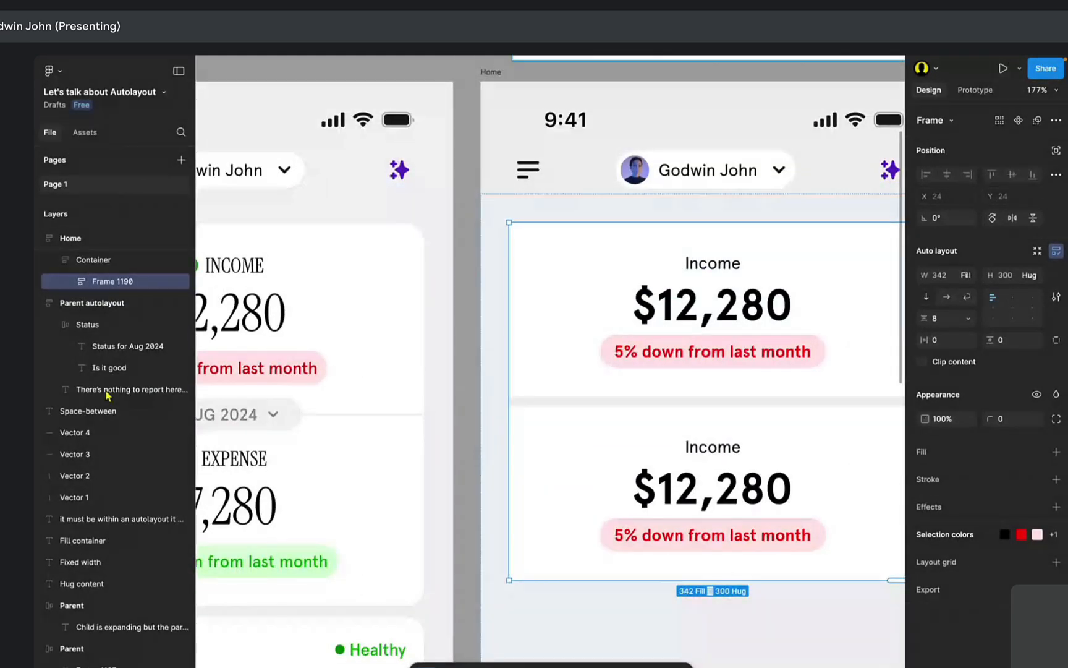
# Rename the frame around the two Income cards as Amount container.
pyautogui.doubleClick(111, 282)
pyautogui.write('amount')
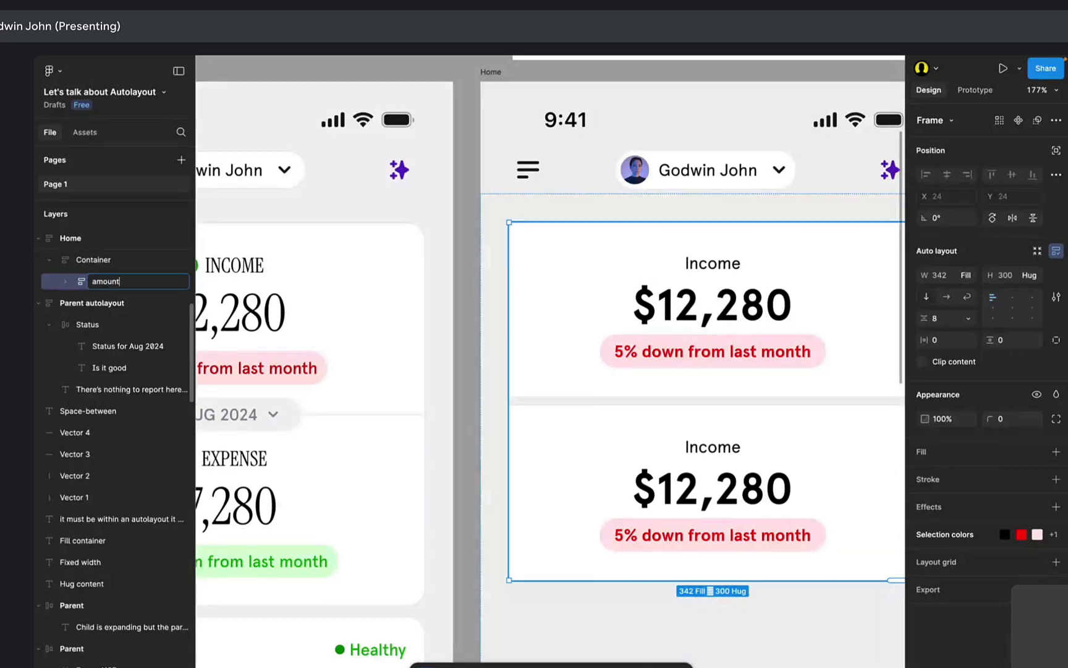
pyautogui.press('BackSpace')
pyautogui.press('BackSpace')
pyautogui.press('BackSpace')
pyautogui.write('Amount container')
pyautogui.press('Return')
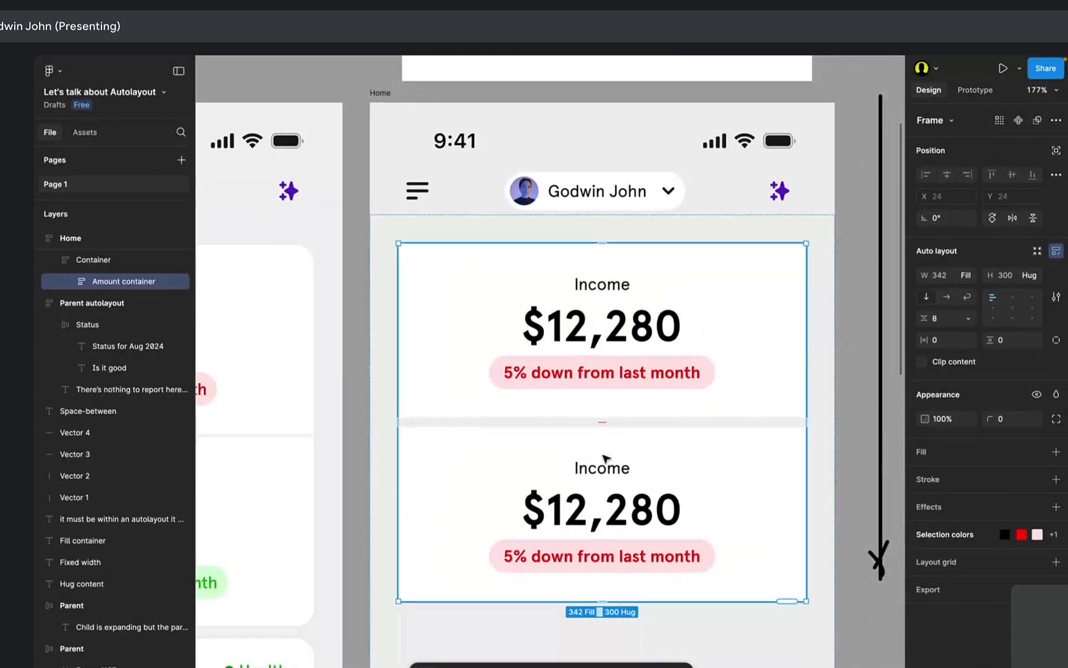
# Set the Amount container's vertical gap between items to 1.
pyautogui.scroll(4, 603, 433)
pyautogui.moveTo(453, 400); pyautogui.dragTo(692, 422)
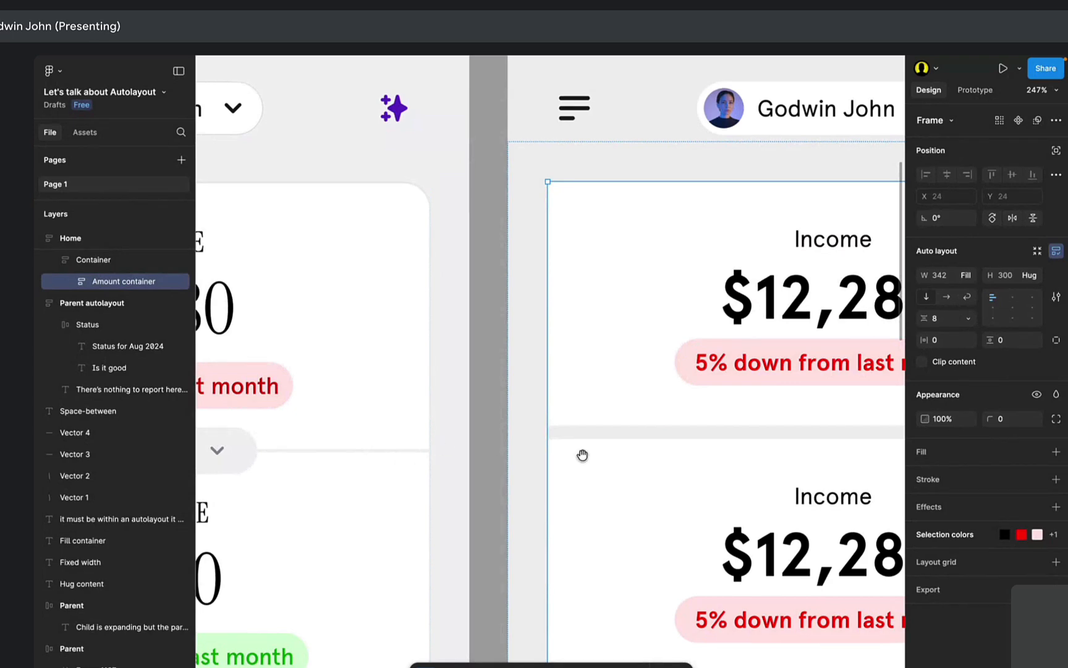
pyautogui.moveTo(582, 453); pyautogui.dragTo(362, 446)
pyautogui.hscroll(5, 476, 452)
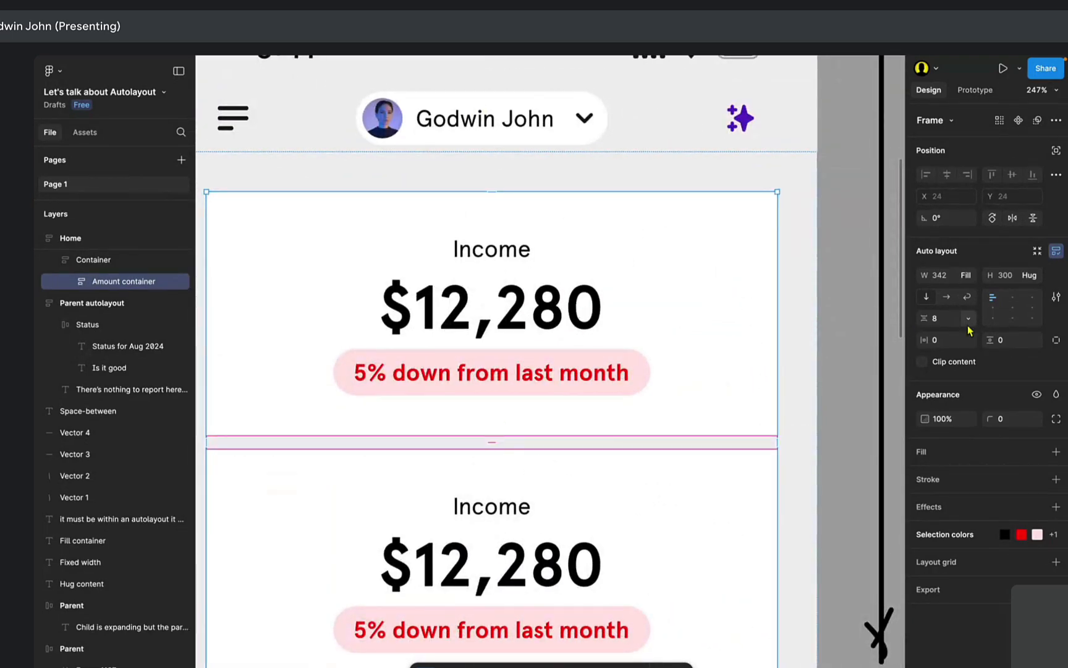
pyautogui.press('BackSpace')
pyautogui.write('1')
pyautogui.press('Return')
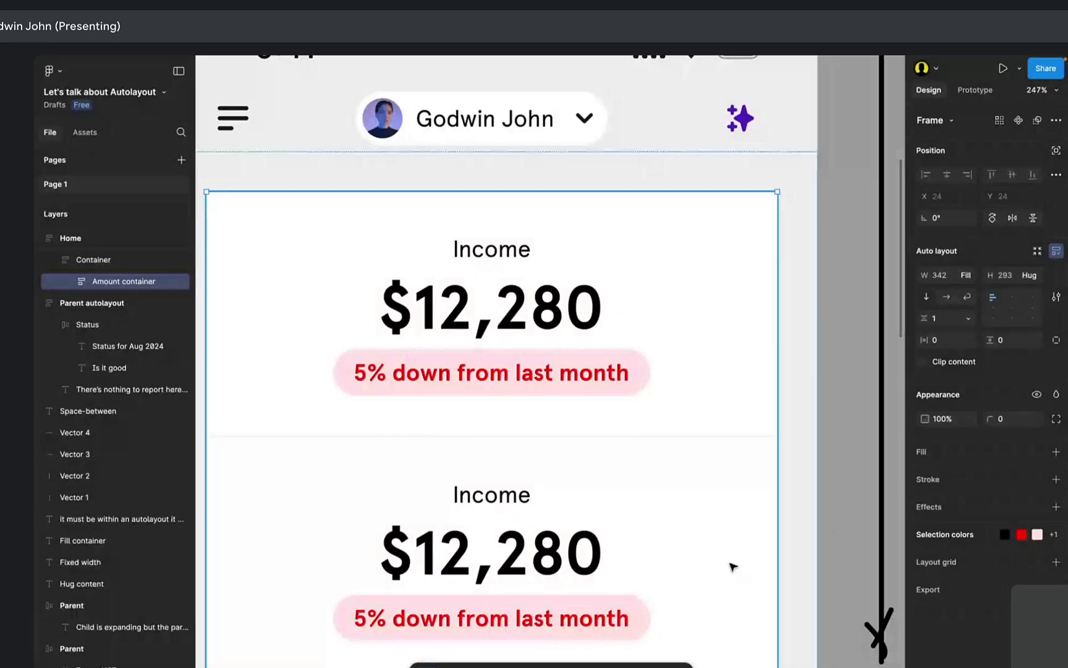
# Fill the lower card's pill with the light green sampled from the reference screen's Expense pill.
pyautogui.scroll(-5, 740, 362)
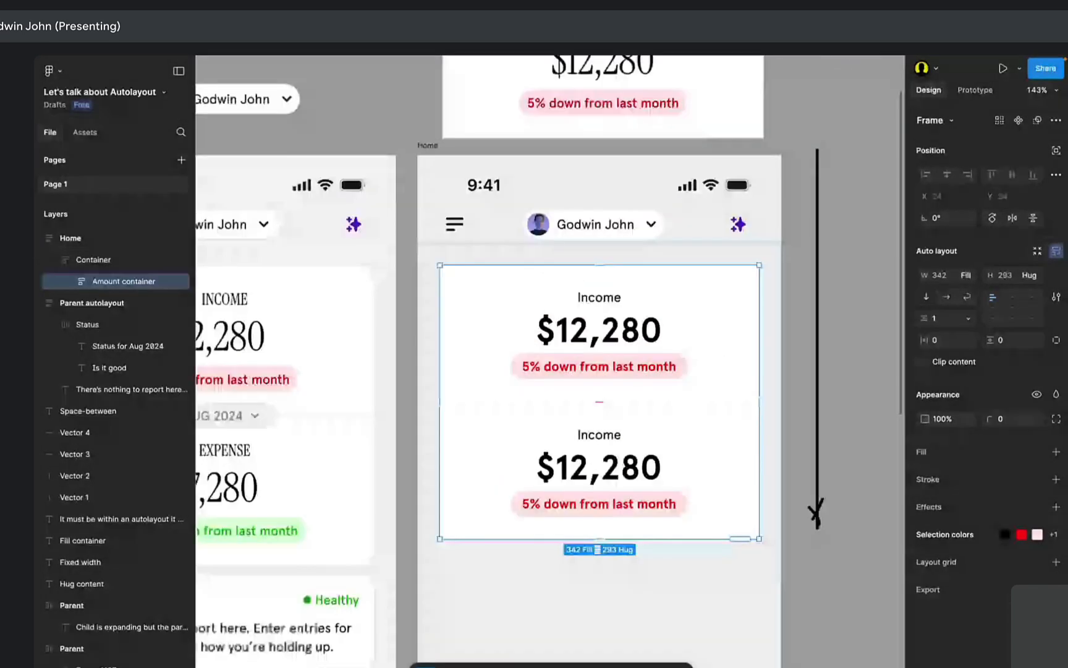
pyautogui.scroll(-2, 656, 344)
pyautogui.scroll(3, 546, 319)
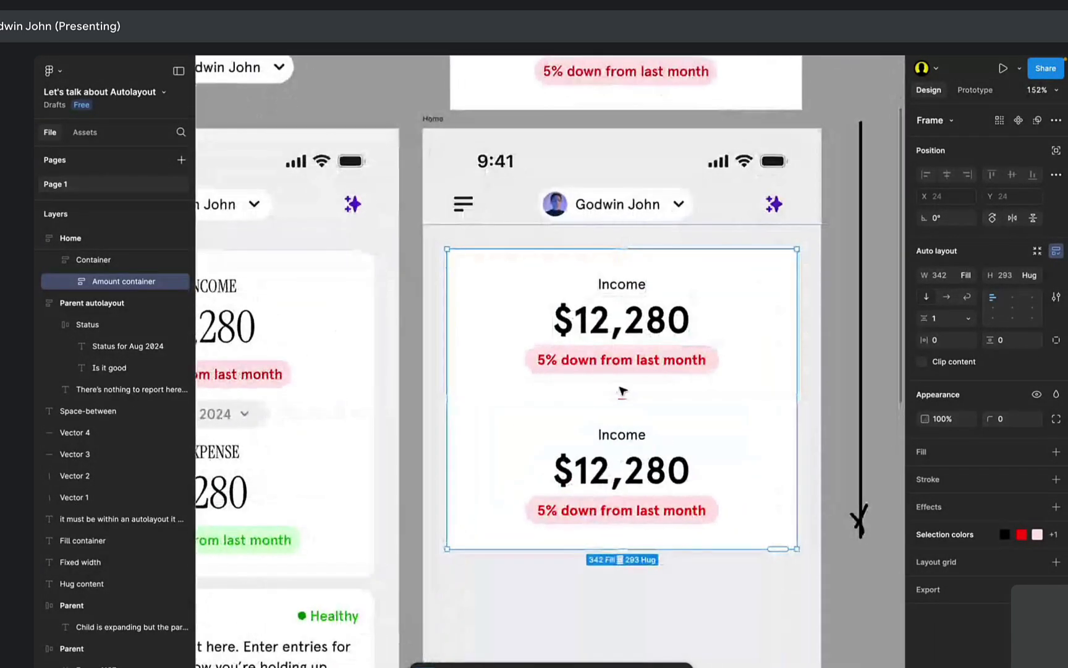
pyautogui.keyDown('super'); pyautogui.click(609, 502); pyautogui.keyUp('super')
pyautogui.keyDown('super'); pyautogui.click(608, 498); pyautogui.keyUp('super')
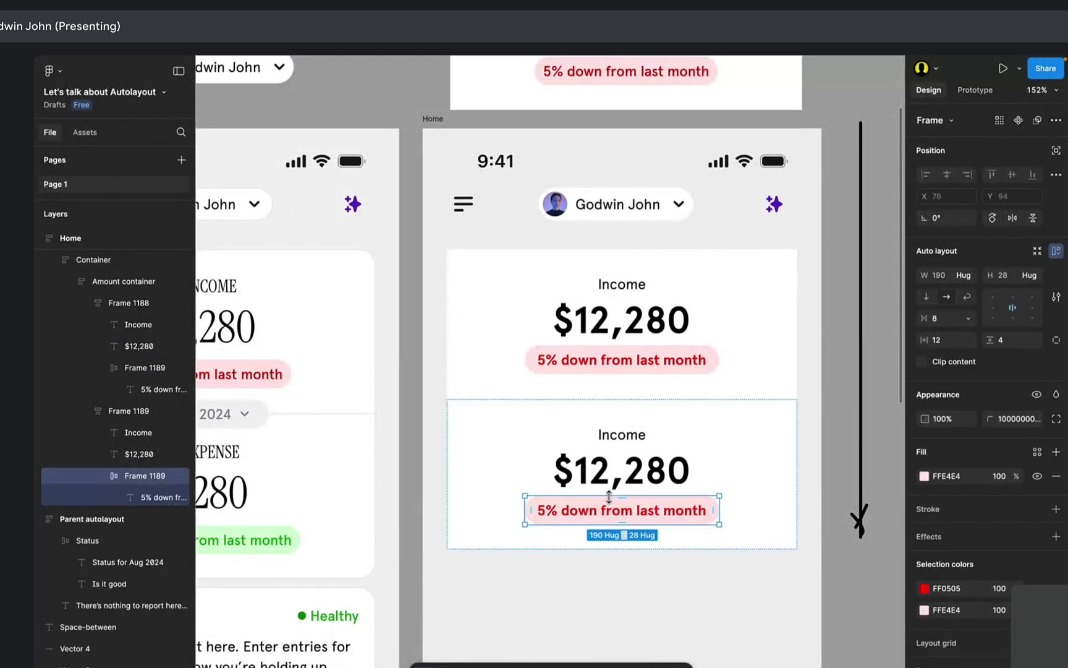
pyautogui.click(925, 476)
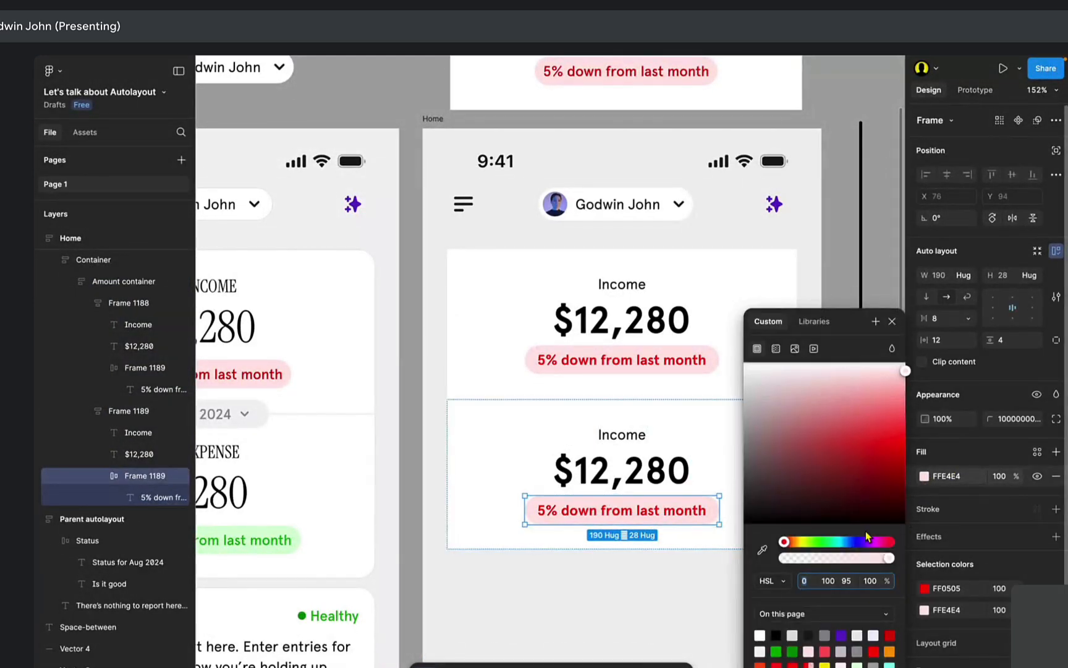
pyautogui.click(763, 549)
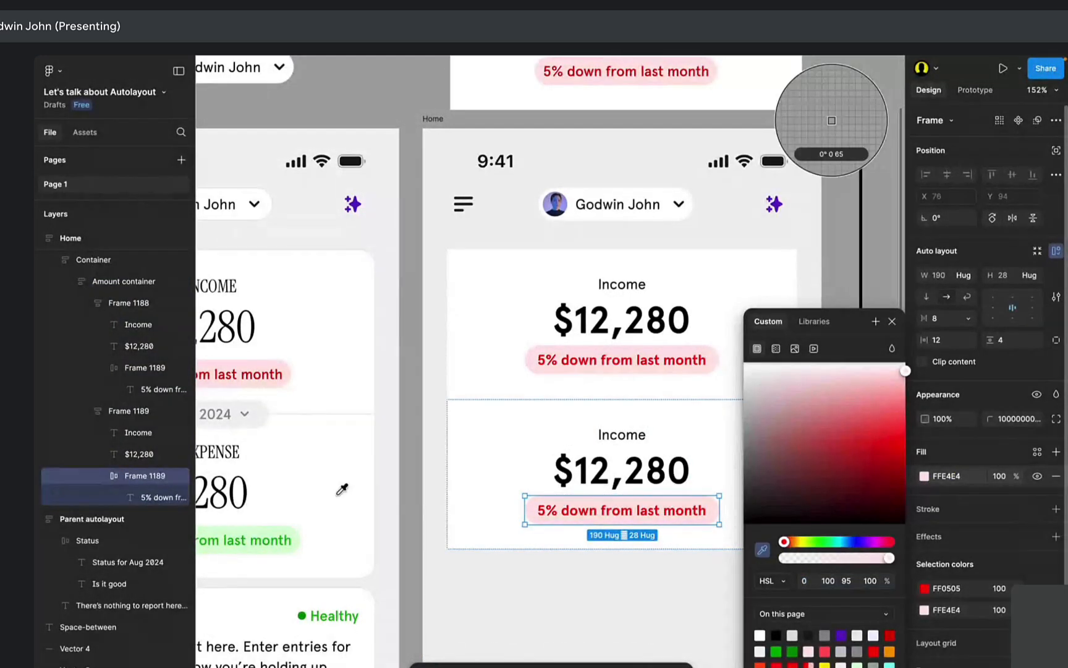
pyautogui.click(248, 535)
# Recolor the lower card's "5% down from last month" text to green 009528.
pyautogui.click(552, 512)
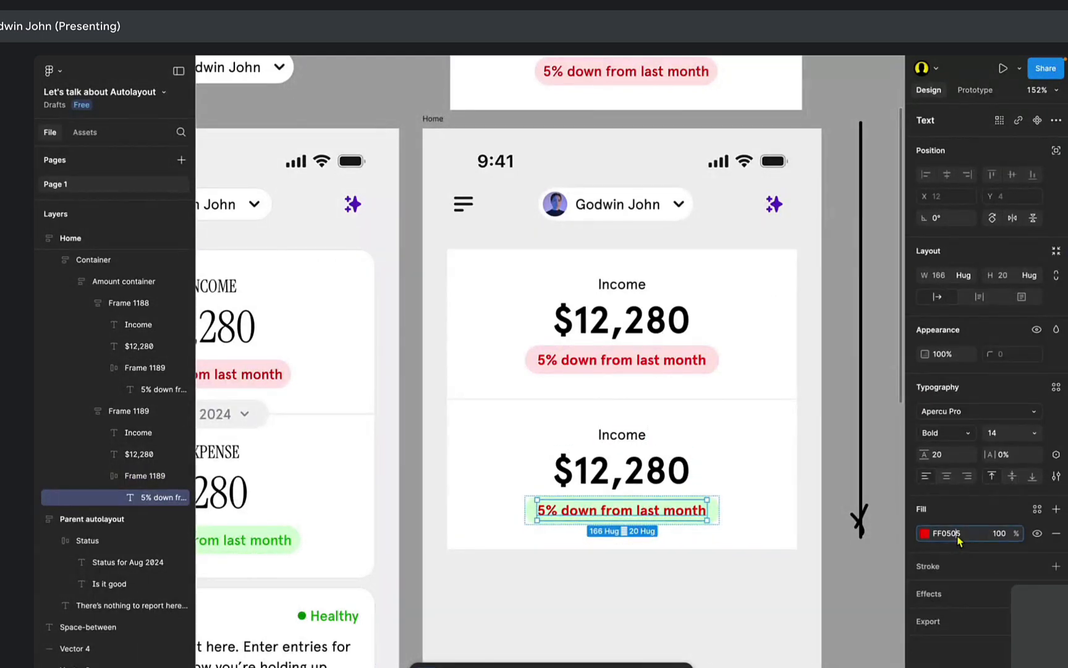
pyautogui.click(925, 534)
pyautogui.moveTo(836, 543)
pyautogui.mouseDown()
pyautogui.moveTo(811, 544)
pyautogui.moveTo(831, 550)
pyautogui.mouseUp()
pyautogui.moveTo(861, 478); pyautogui.dragTo(907, 477)
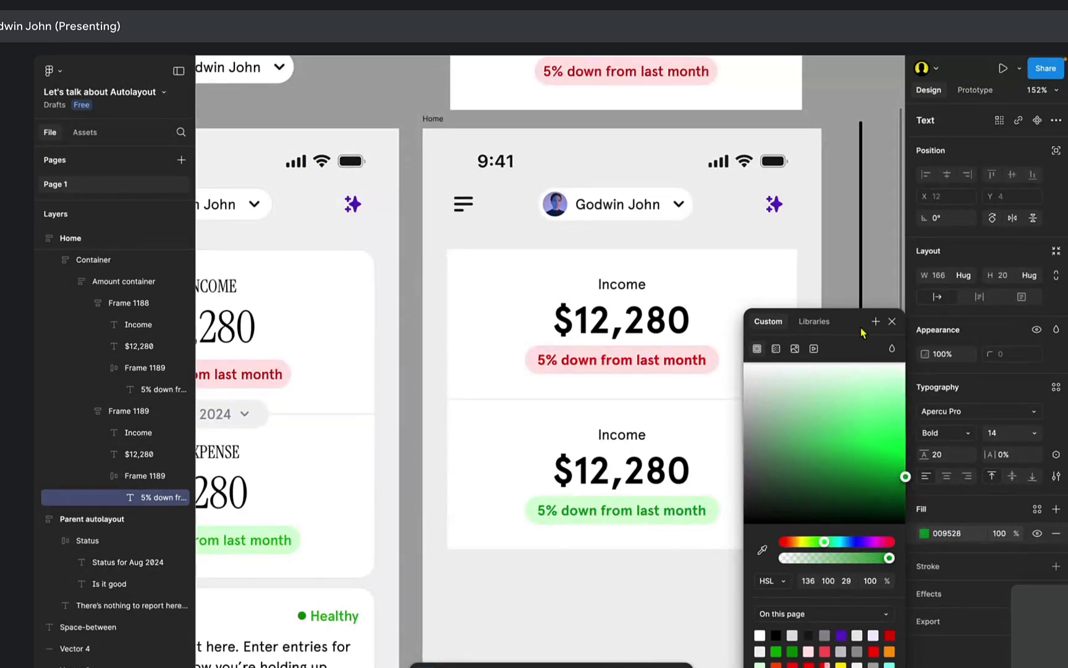
pyautogui.click(891, 215)
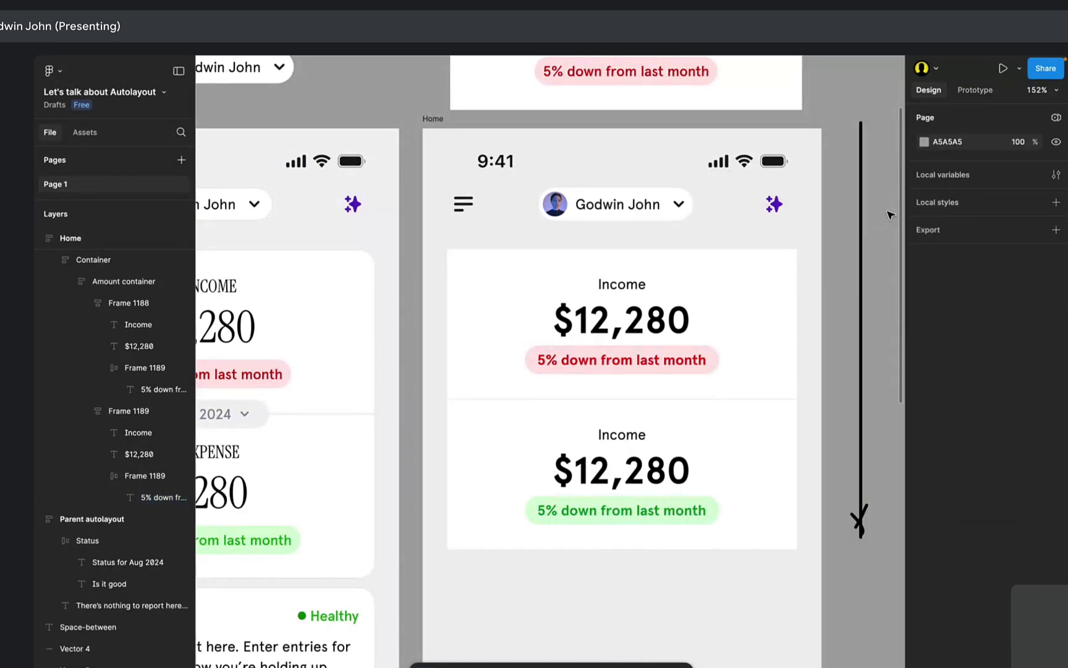
# Set the Amount container's corner radius to 16.
pyautogui.click(567, 423)
pyautogui.moveTo(419, 377); pyautogui.dragTo(502, 318)
pyautogui.doubleClick(451, 331)
pyautogui.doubleClick(502, 320)
pyautogui.moveTo(626, 324); pyautogui.dragTo(392, 322)
pyautogui.click(603, 283)
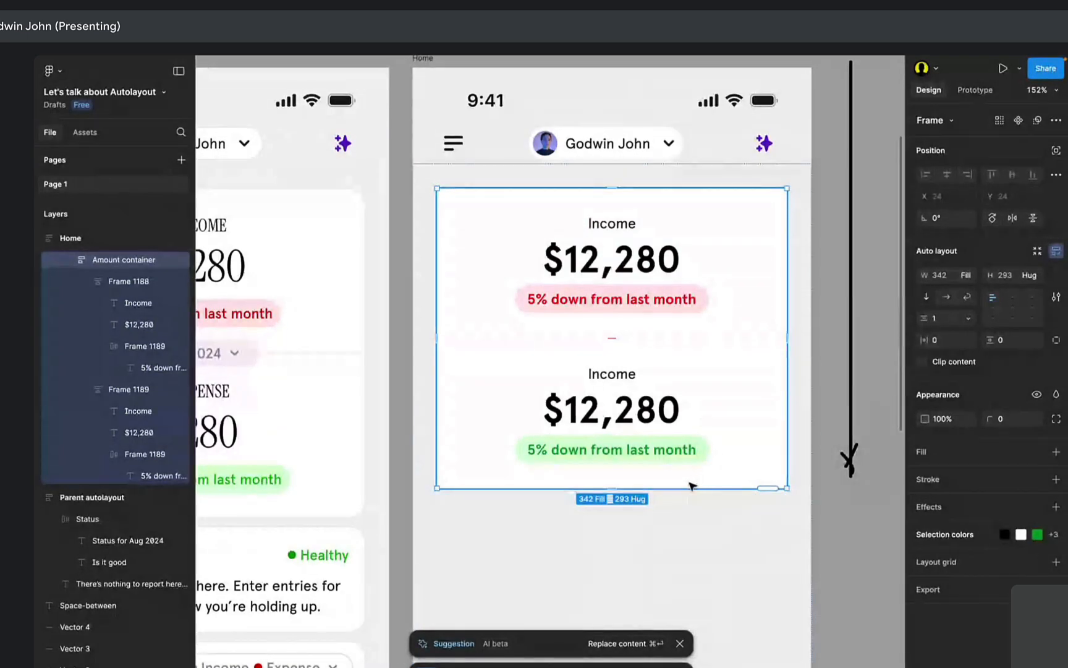
pyautogui.click(680, 644)
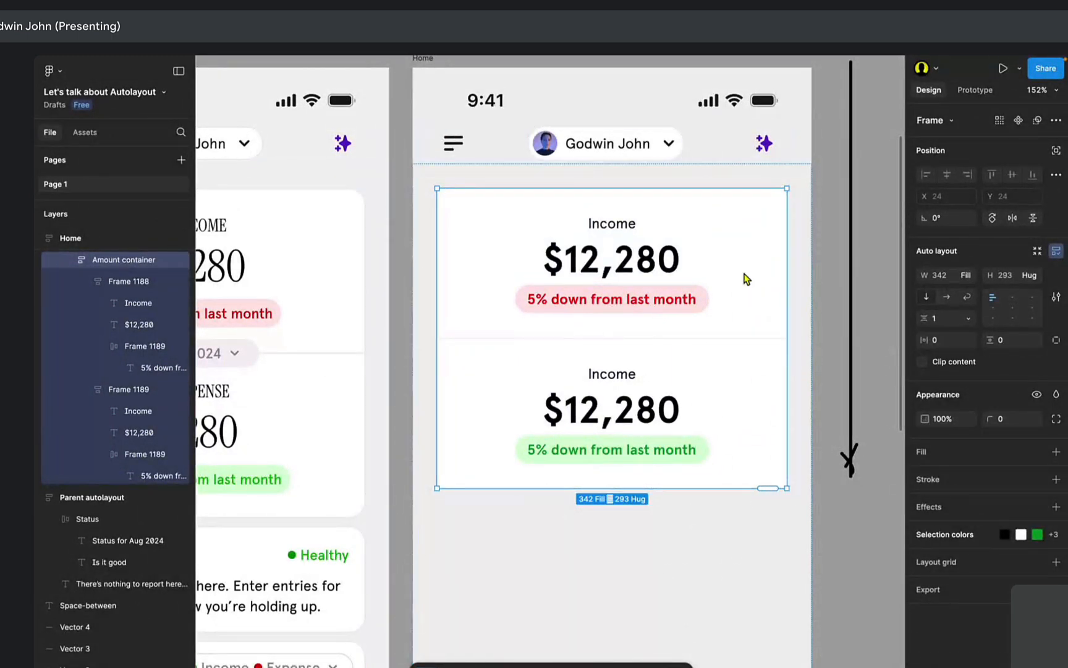
pyautogui.click(1020, 426)
pyautogui.write('16')
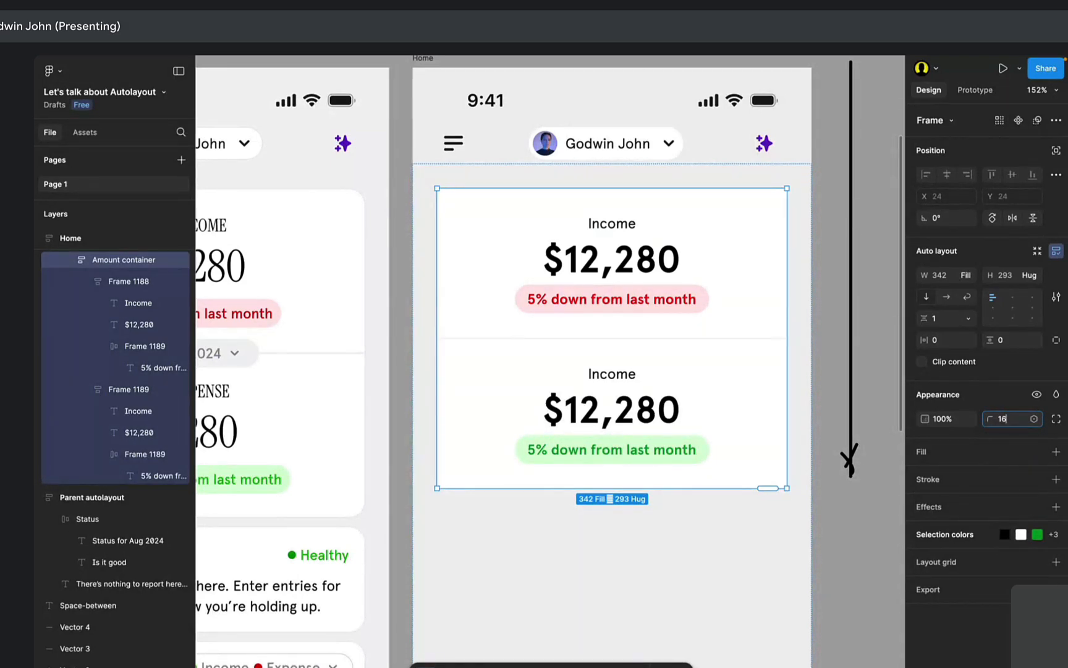
pyautogui.press('Return')
pyautogui.click(883, 353)
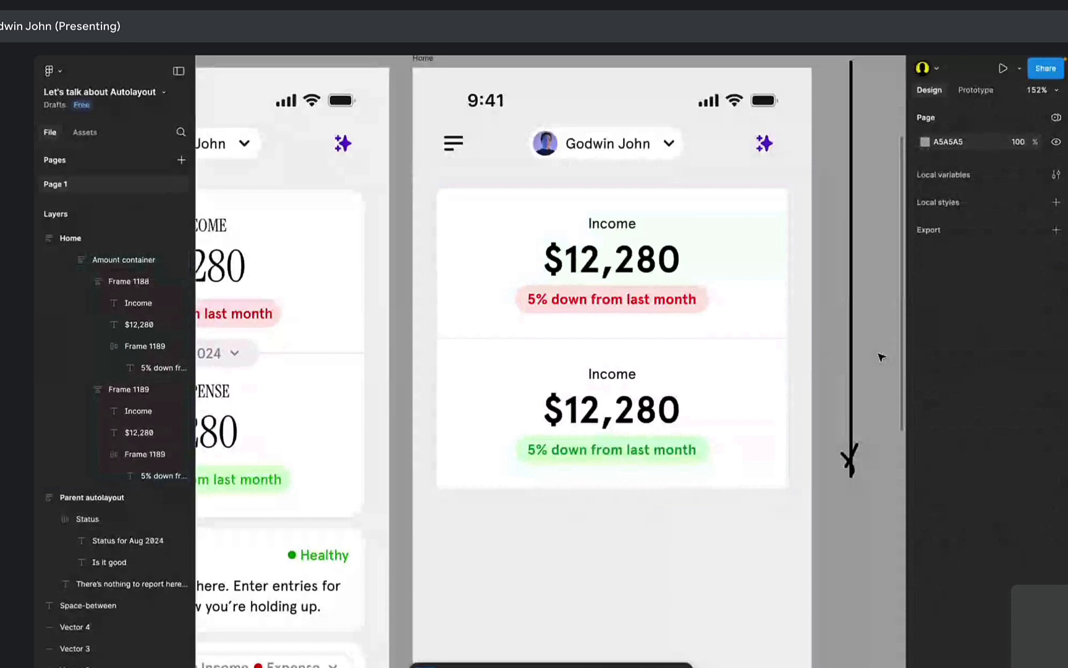
# Turn on Clip content for the Amount container so both cards follow its rounded corners.
pyautogui.click(673, 385)
pyautogui.click(674, 385)
pyautogui.scroll(3, 523, 203)
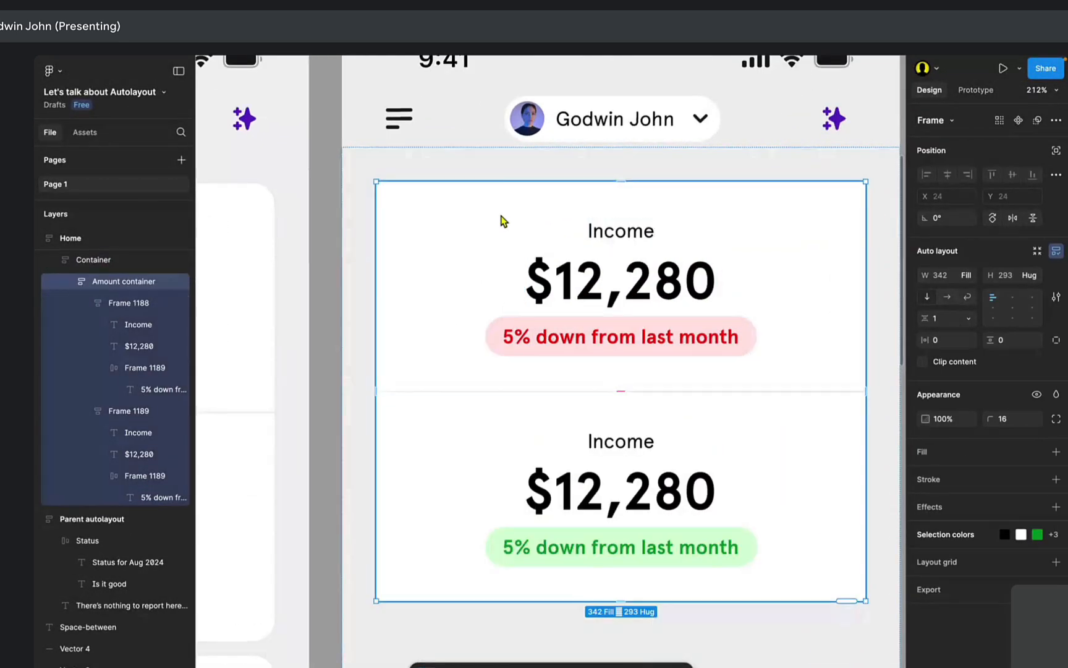
pyautogui.click(924, 363)
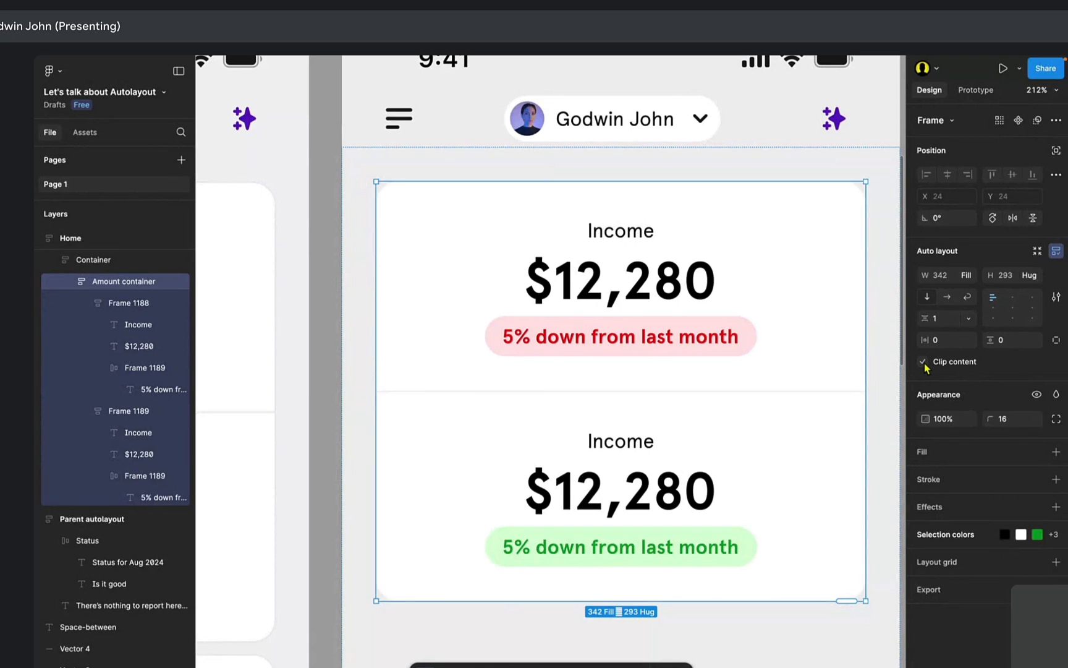
pyautogui.click(924, 364)
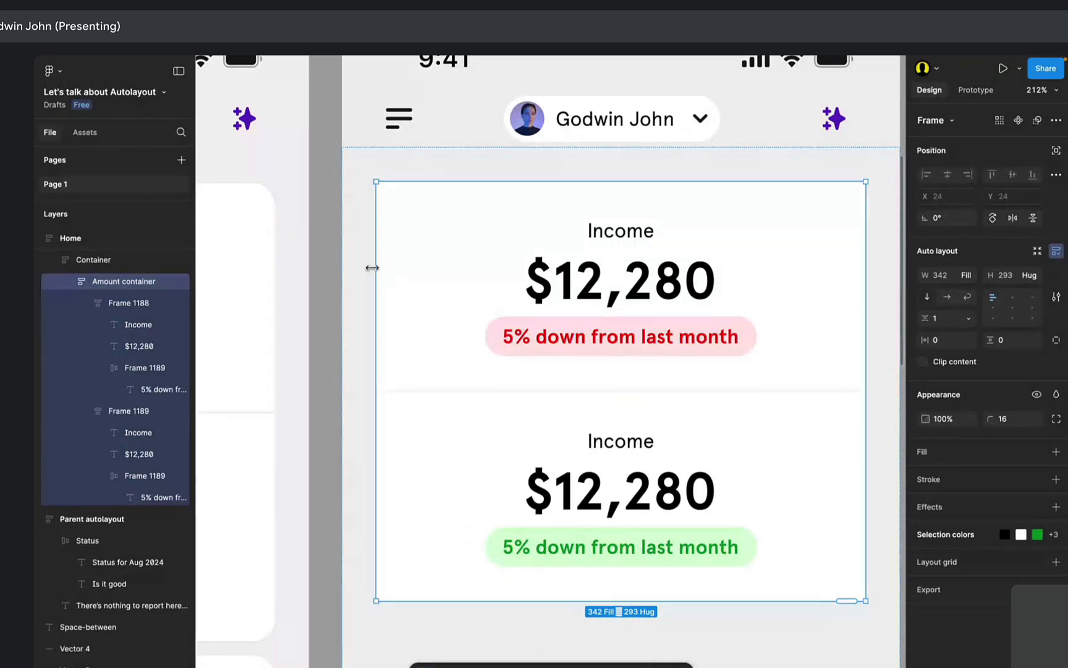
pyautogui.click(398, 350)
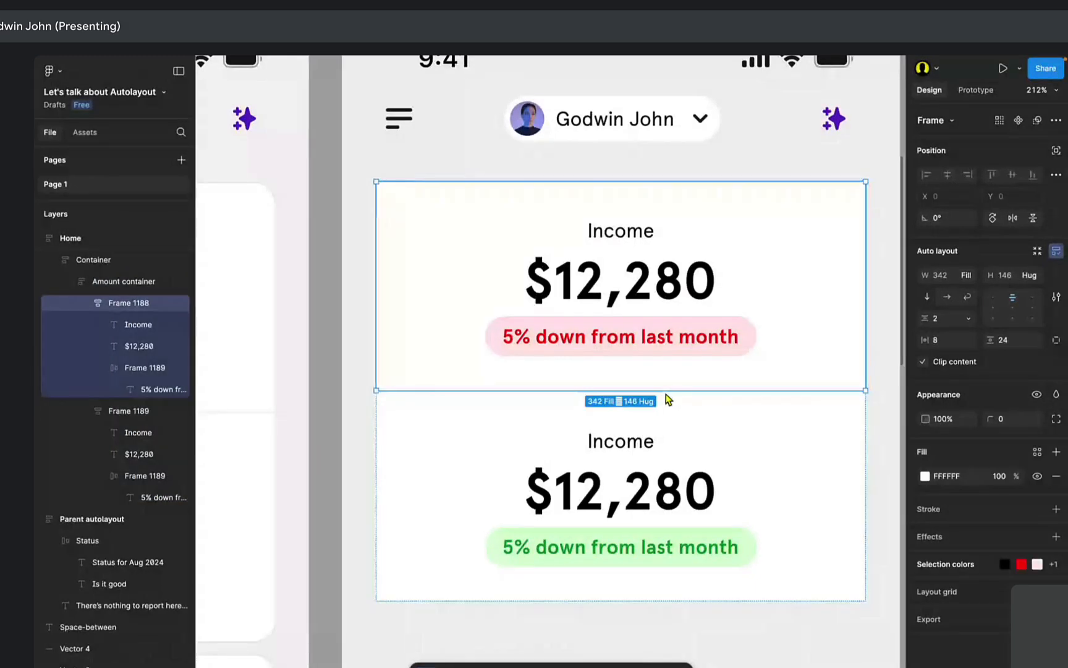
pyautogui.press('Escape')
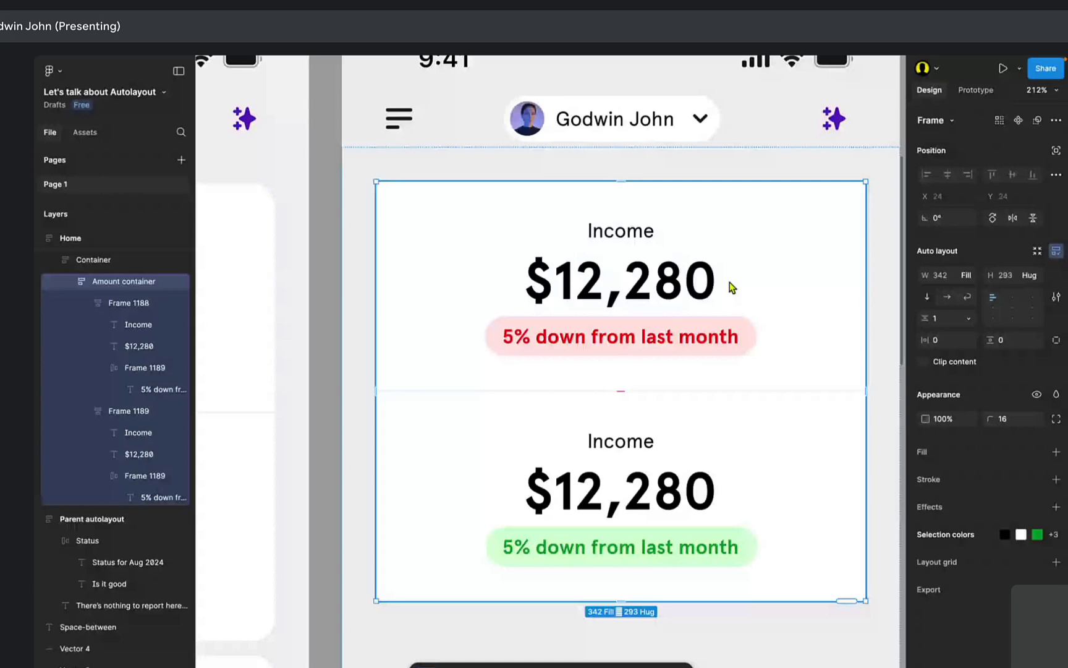
pyautogui.click(923, 362)
pyautogui.press('Escape')
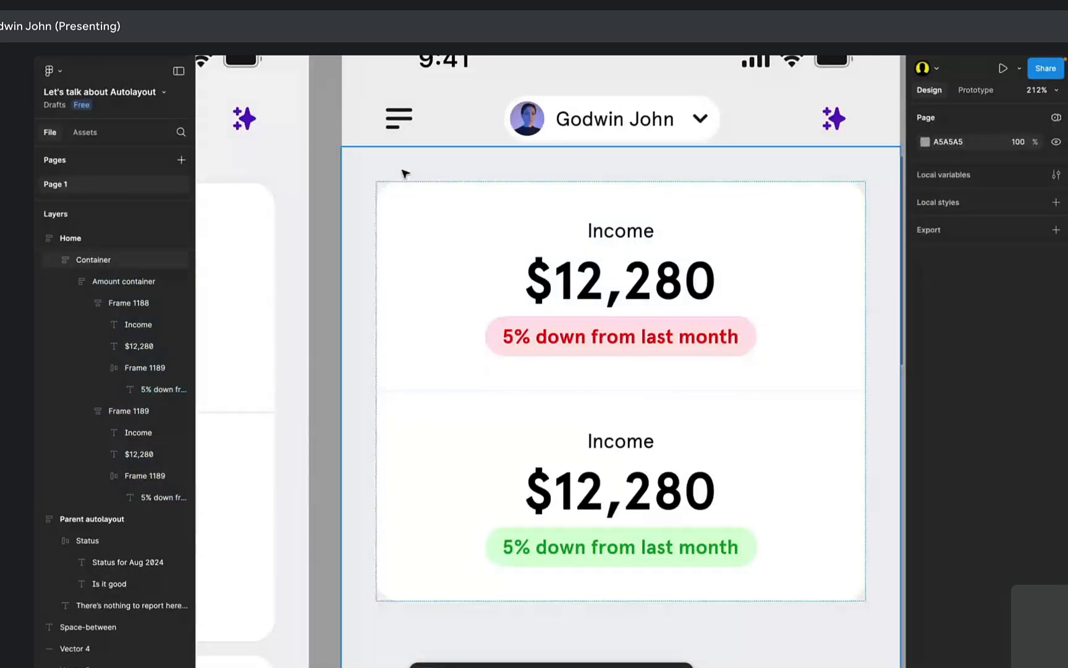
# Compare the rebuilt Amount container with the reference Home screen and examine the Container's auto layout settings.
pyautogui.scroll(-5, 902, 440)
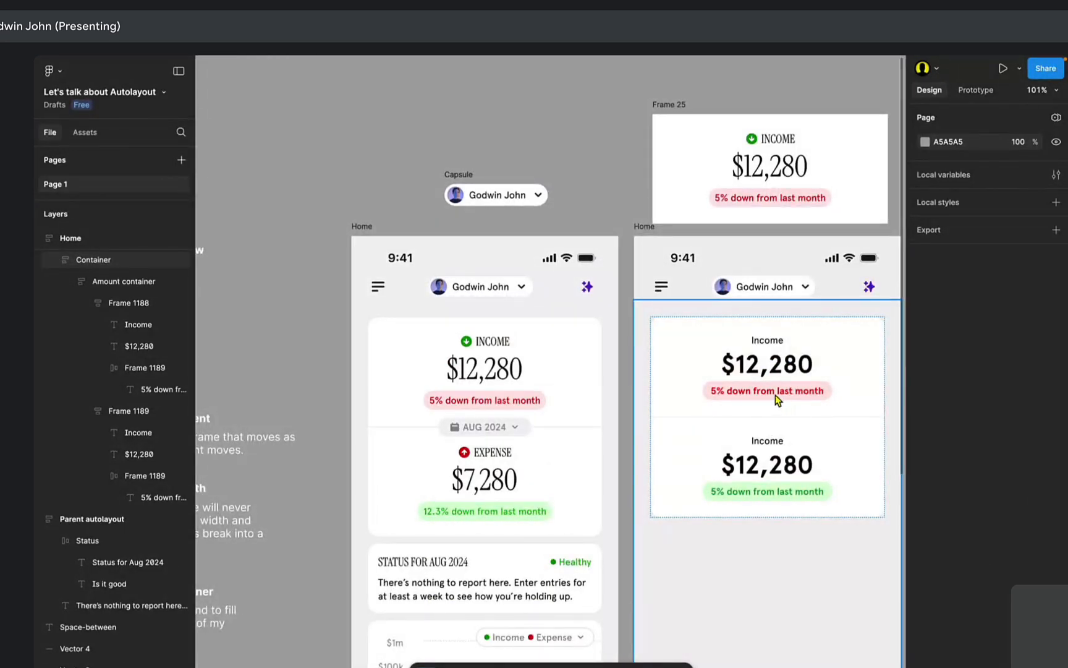
pyautogui.moveTo(776, 408); pyautogui.dragTo(699, 313)
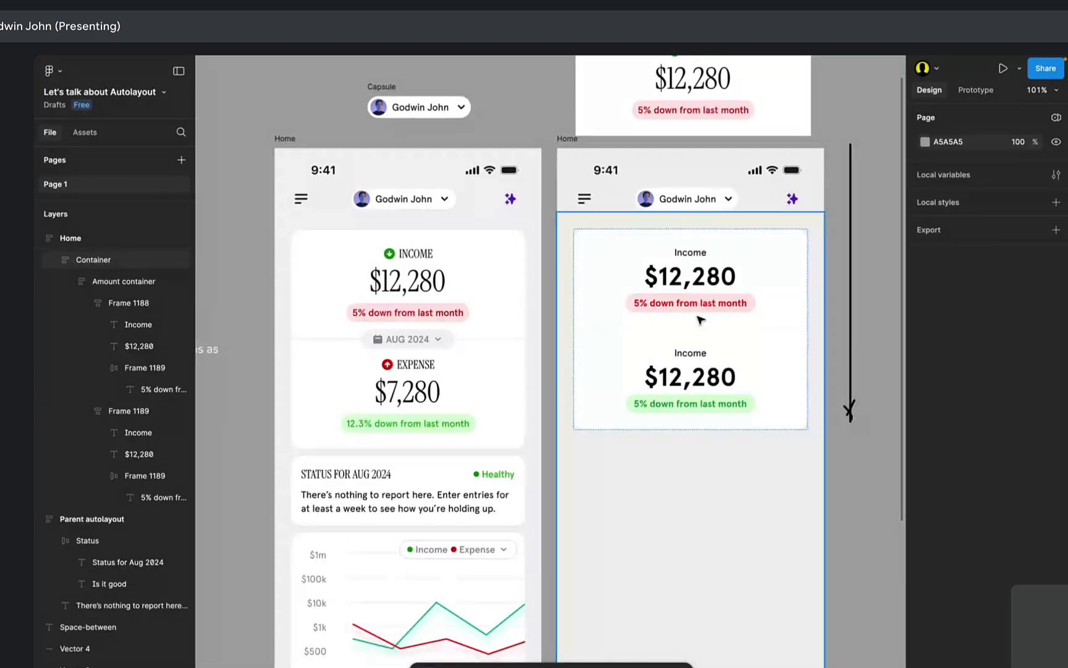
pyautogui.hscroll(5, 773, 62)
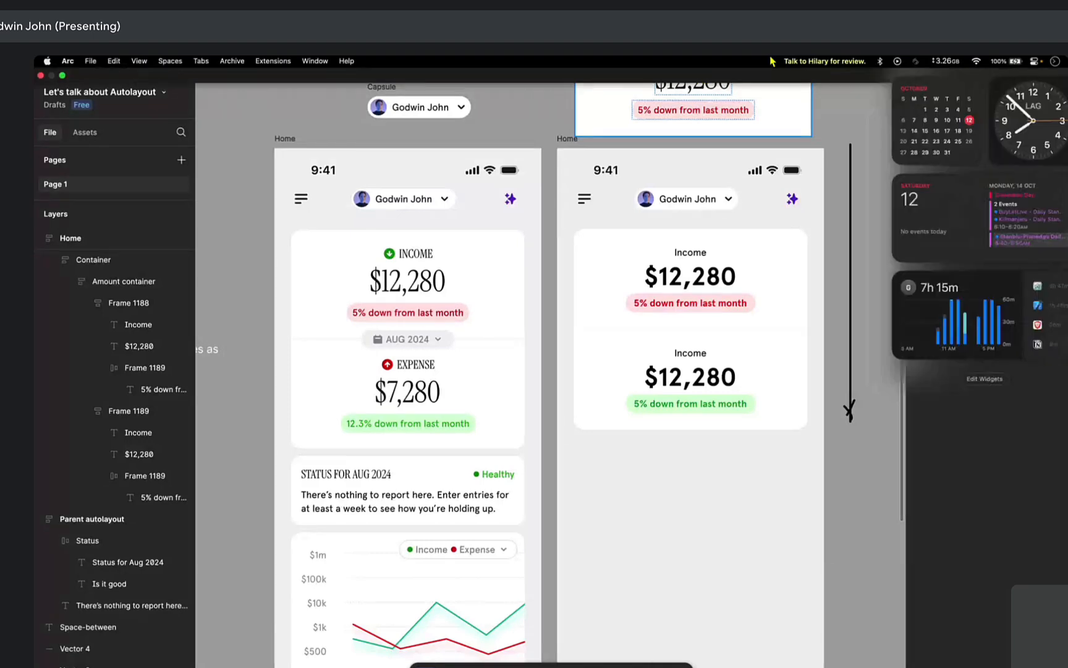
pyautogui.hscroll(-5, 773, 62)
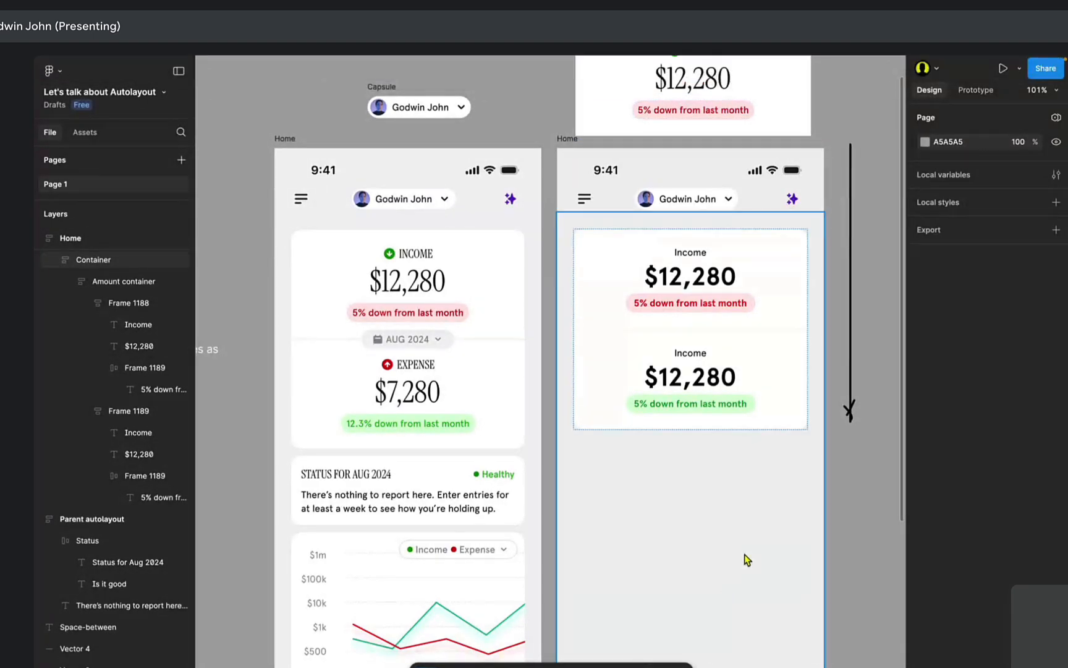
pyautogui.hscroll(5, 644, 494)
pyautogui.scroll(1, 643, 494)
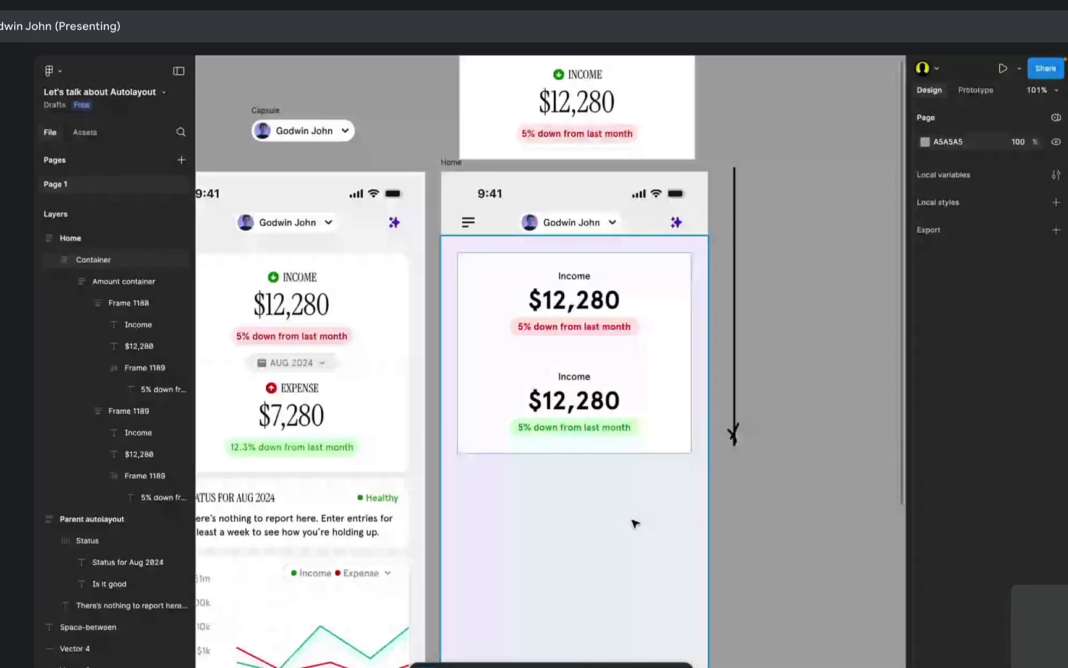
pyautogui.click(560, 480)
pyautogui.scroll(2, 560, 480)
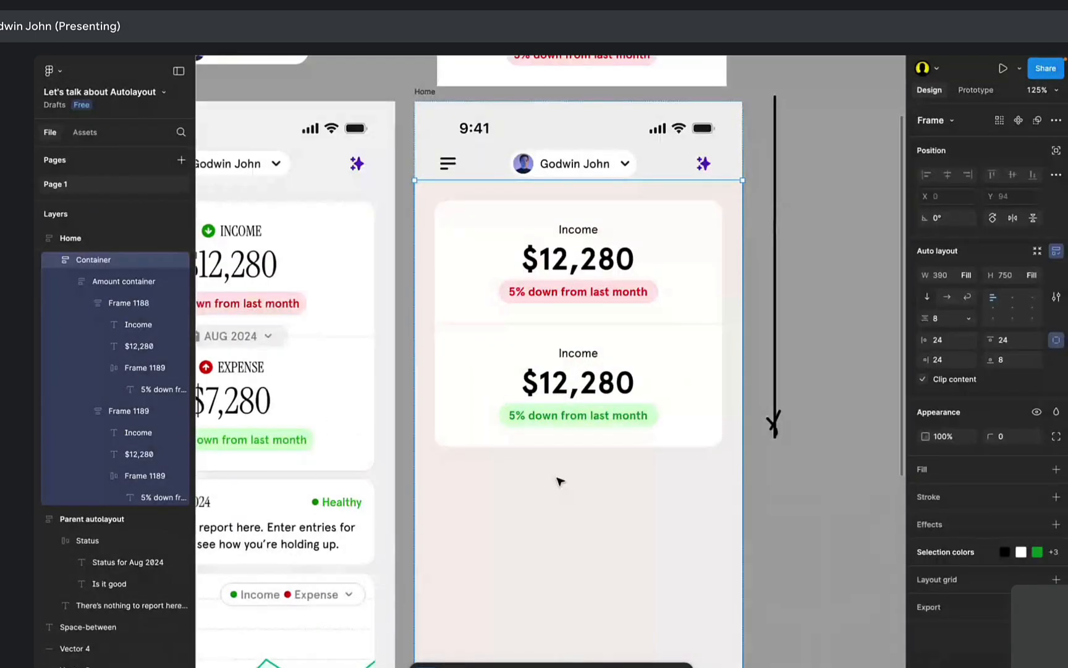
pyautogui.scroll(1, 560, 481)
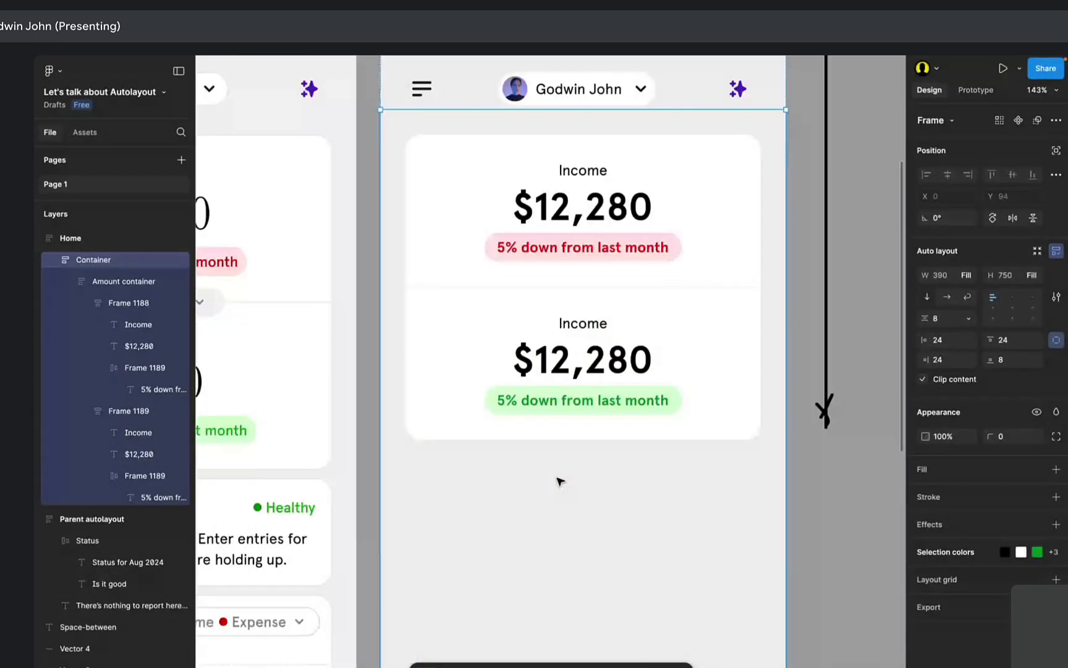
pyautogui.scroll(1, 560, 481)
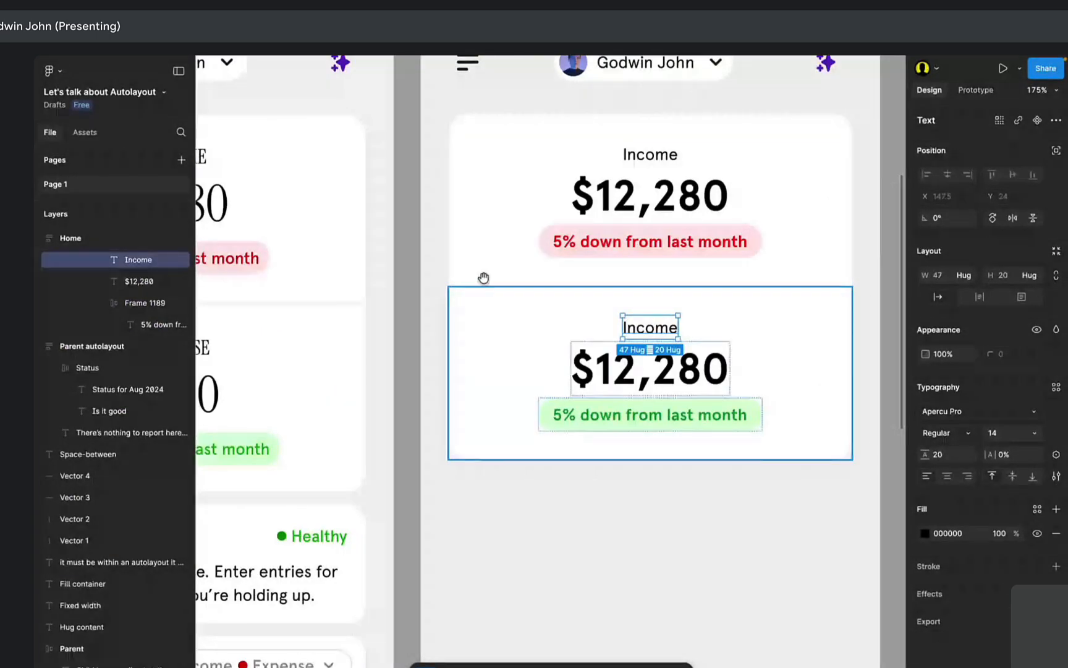
# Examine the AUG 2024 date pill between the Income and Expense sections of the reference Home screen's card.
pyautogui.hscroll(-5, 483, 278)
pyautogui.click(389, 318)
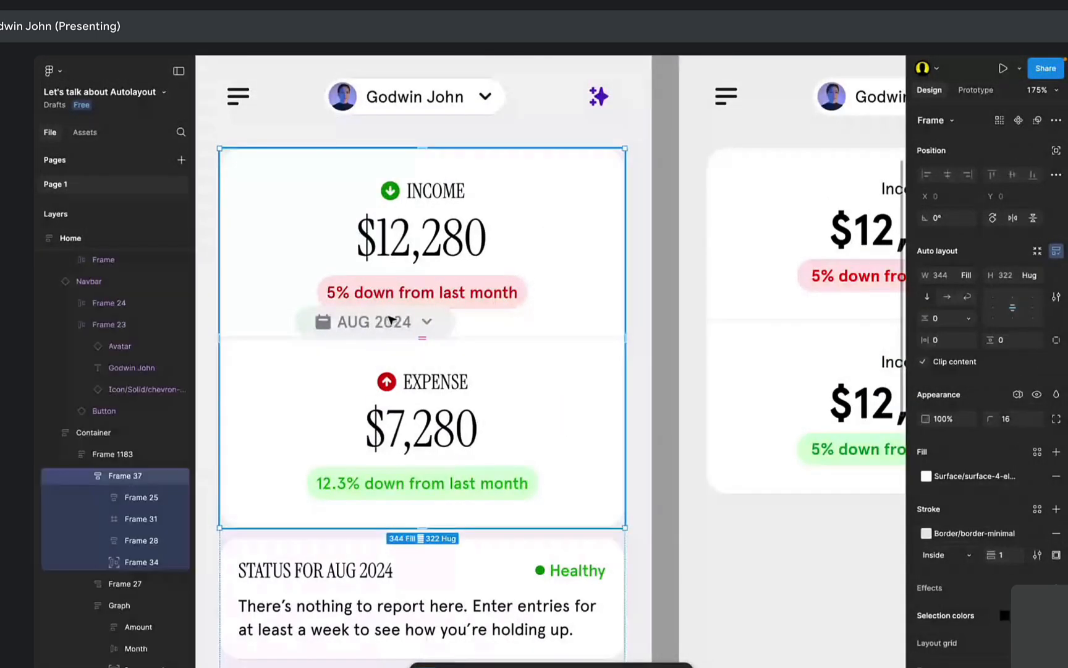
pyautogui.moveTo(389, 319); pyautogui.dragTo(353, 321)
pyautogui.hotkey('shift', 'Return')
pyautogui.hotkey('shift', 'Return')
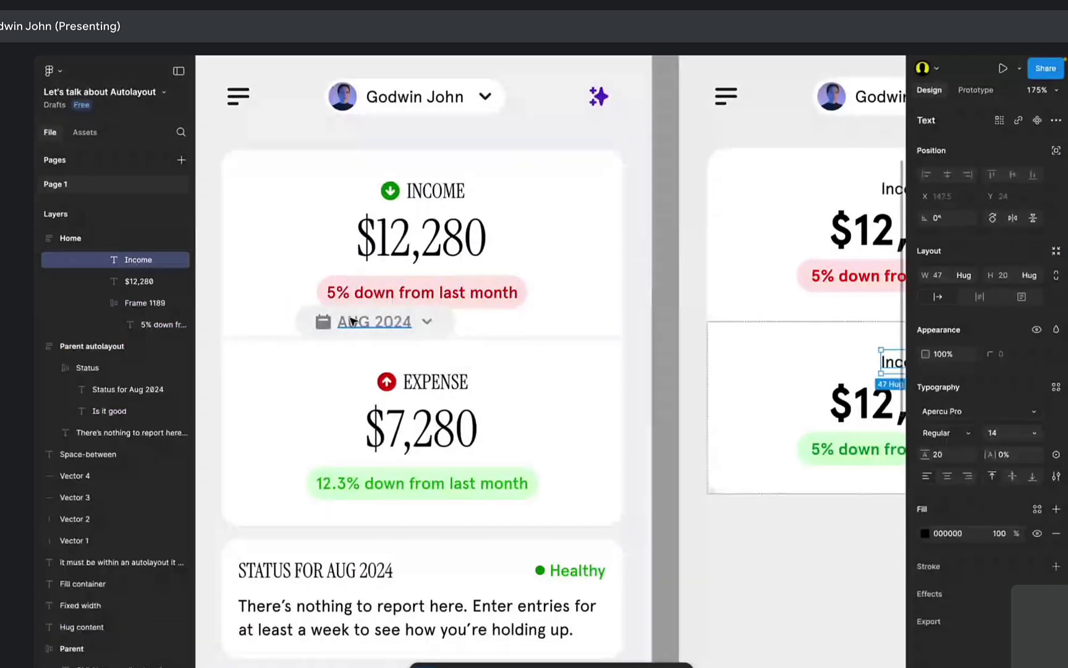
# Copy the AUG 2024 date pill from the reference Home screen into the rebuilt Amount container.
pyautogui.click(360, 321)
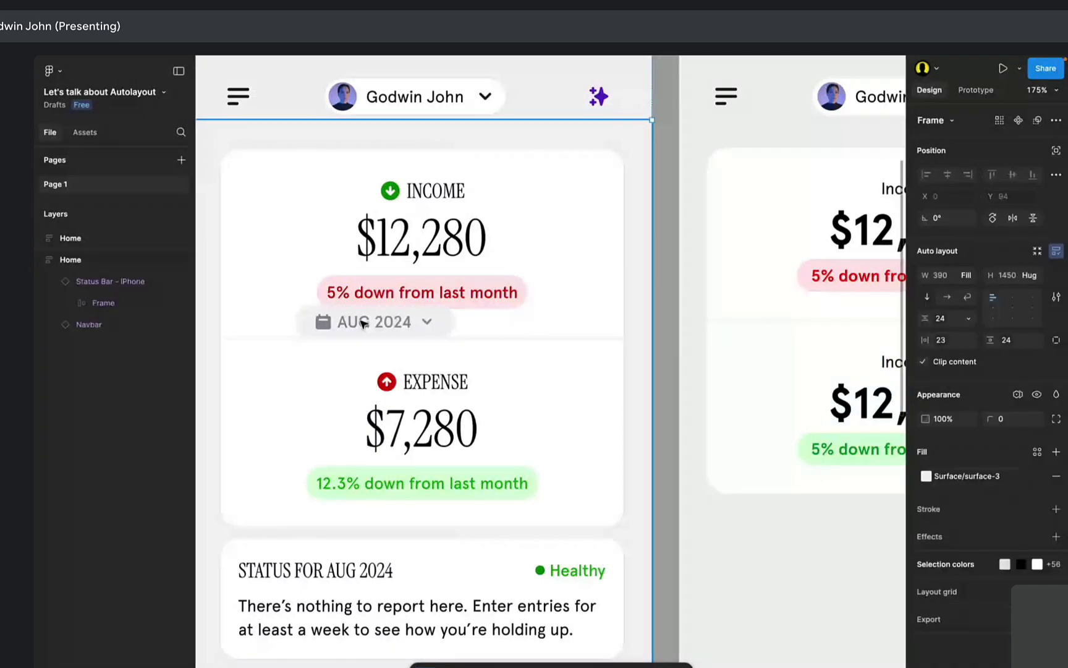
pyautogui.click(362, 321)
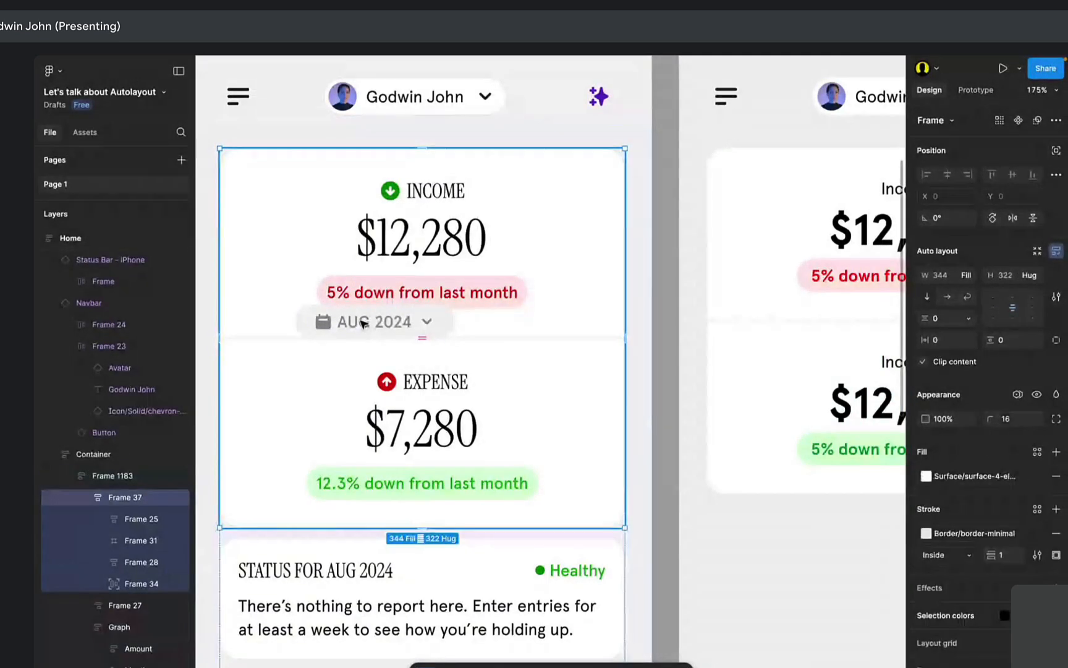
pyautogui.click(407, 322)
pyautogui.hscroll(5, 512, 348)
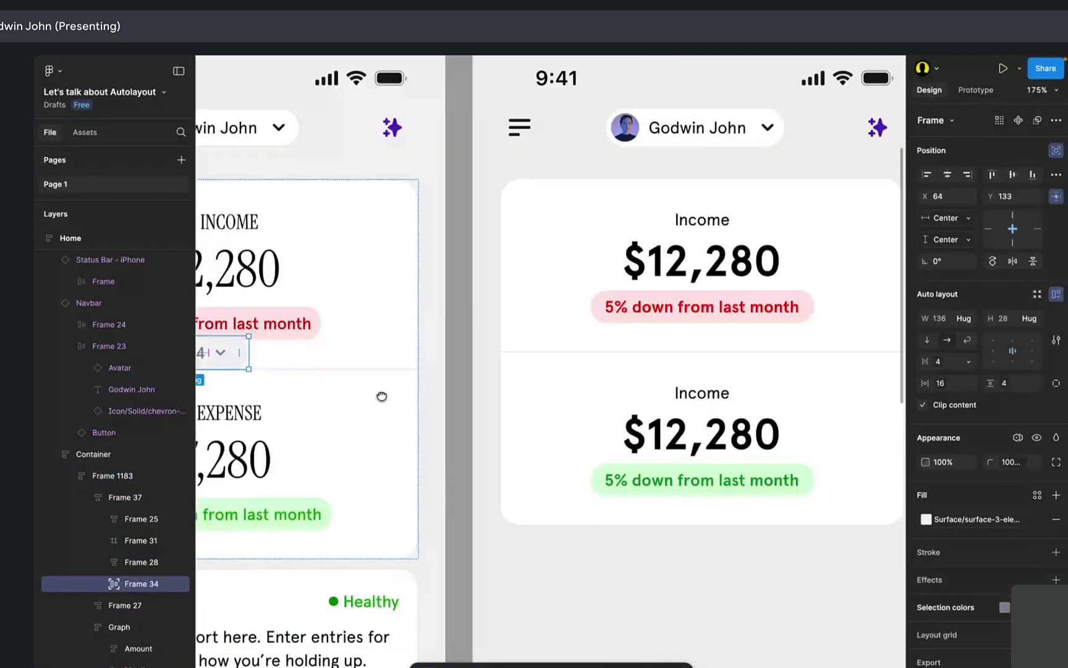
pyautogui.click(546, 296)
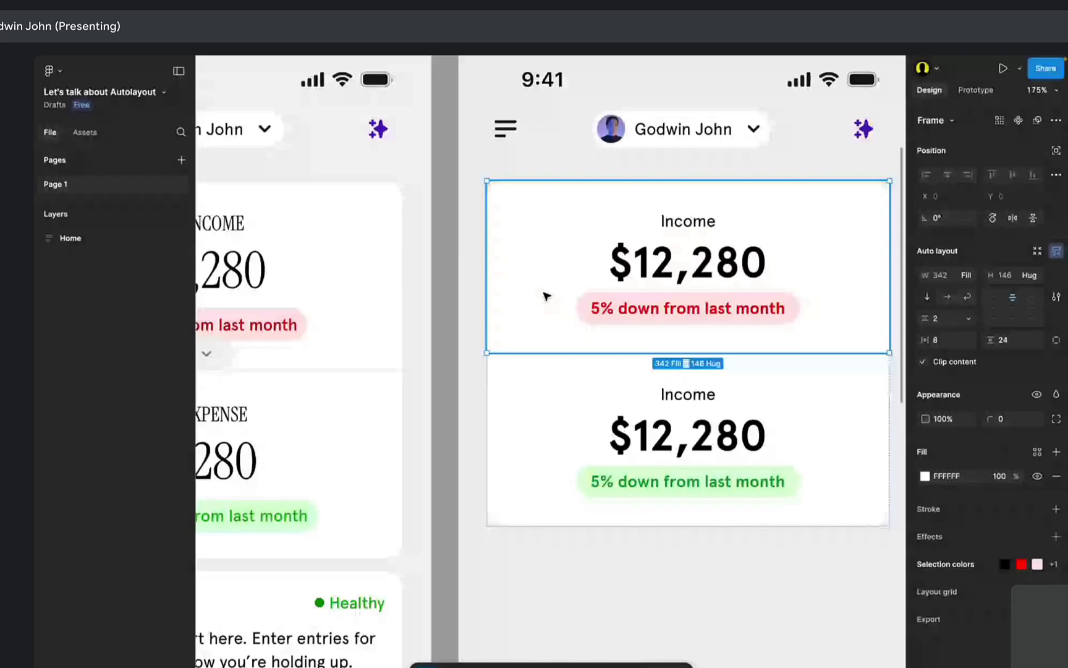
pyautogui.press('Escape')
pyautogui.hotkey('ctrl', 'v')
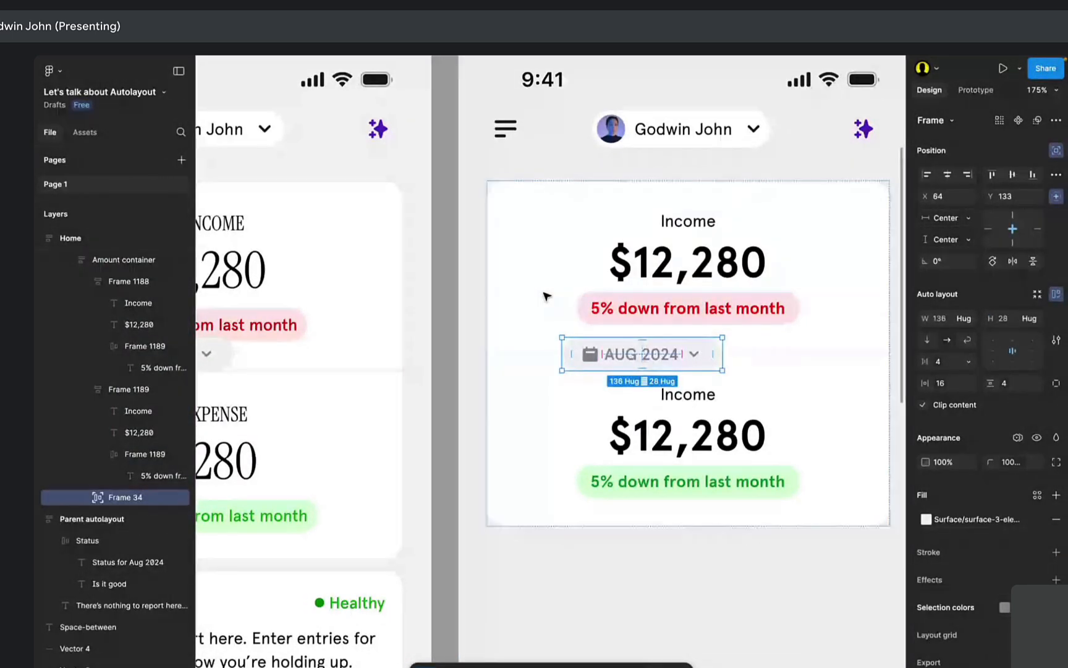
# Turn off absolute positioning for the AUG 2024 pill so it joins the Amount container's auto layout flow.
pyautogui.click(1057, 151)
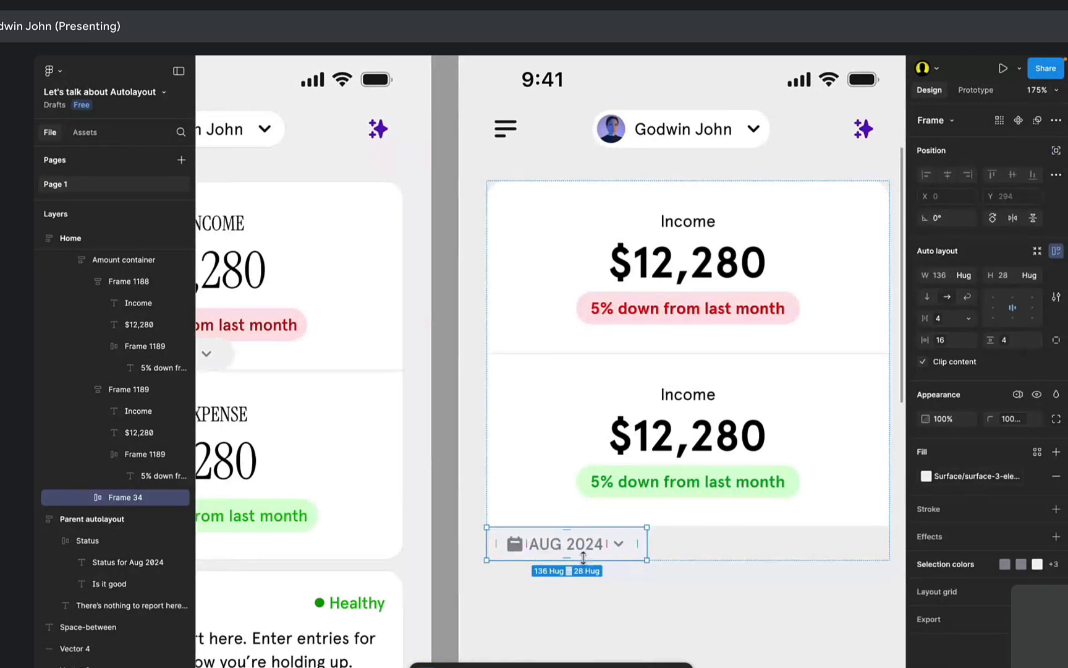
pyautogui.hscroll(5, 389, 267)
pyautogui.click(376, 247)
pyautogui.press('Escape')
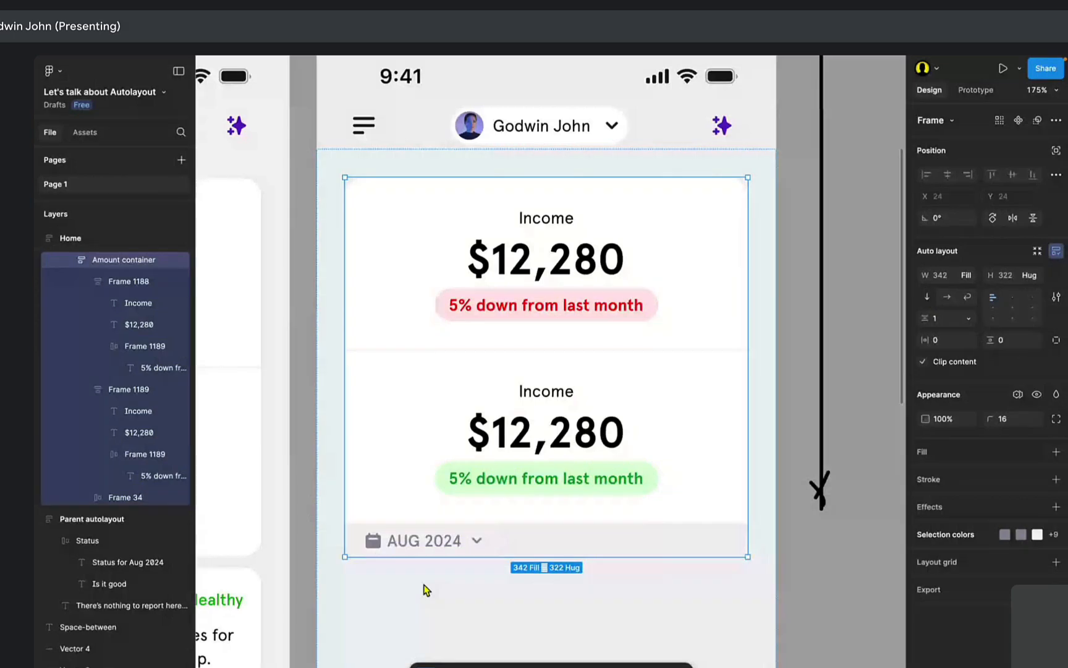
# Make the AUG 2024 pill ignore auto layout and place it by hand over the divider between the two cards.
pyautogui.click(407, 540)
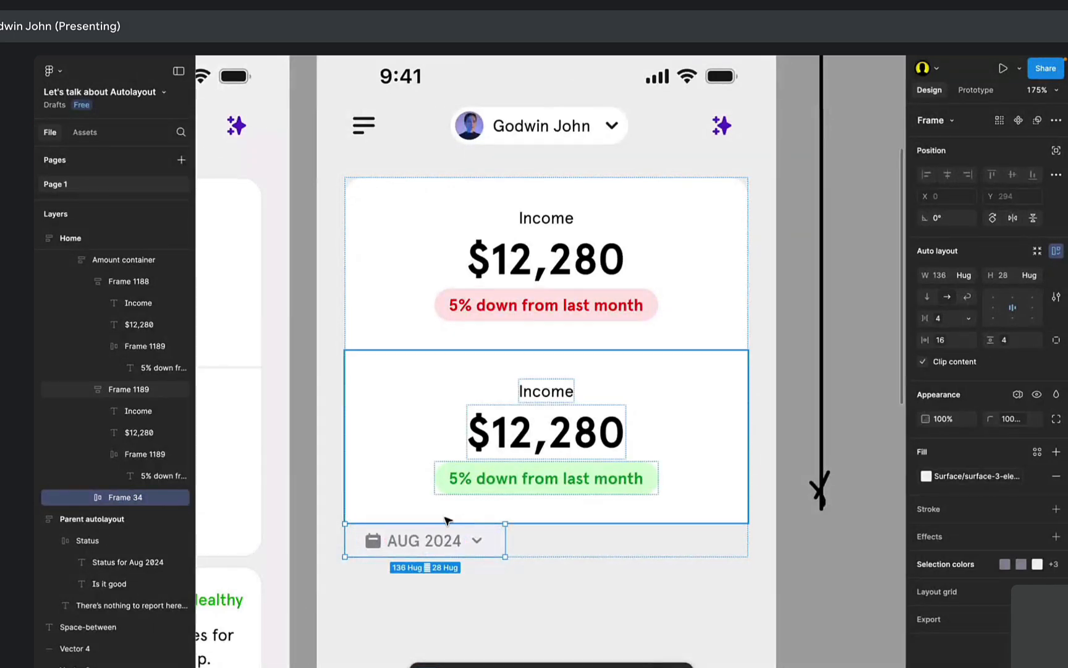
pyautogui.click(1056, 150)
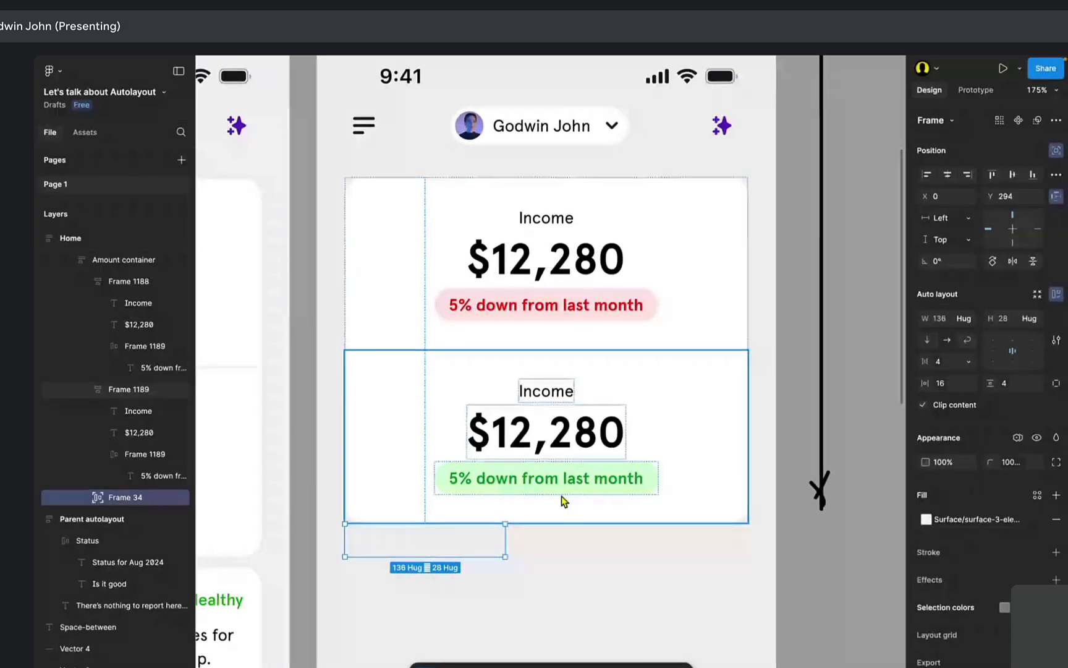
pyautogui.moveTo(562, 495); pyautogui.dragTo(497, 352)
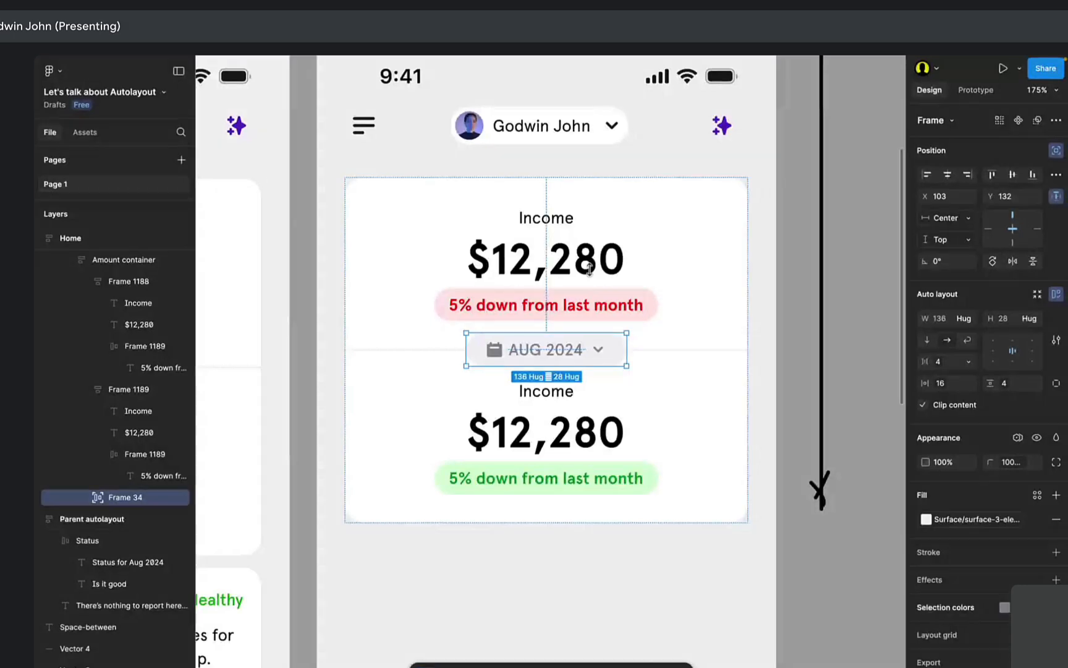
pyautogui.moveTo(499, 365); pyautogui.dragTo(501, 278)
pyautogui.hotkey('ctrl', 'z')
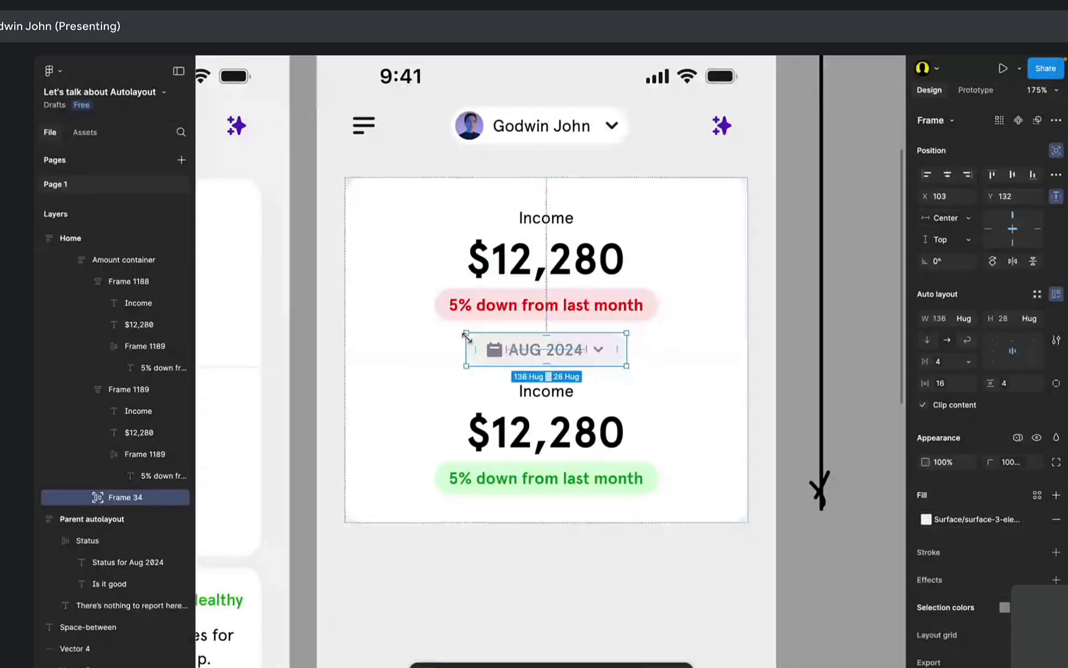
# Reapply absolute positioning to the AUG 2024 pill and align it to the horizontal and vertical centre of the Amount container.
pyautogui.click(1055, 154)
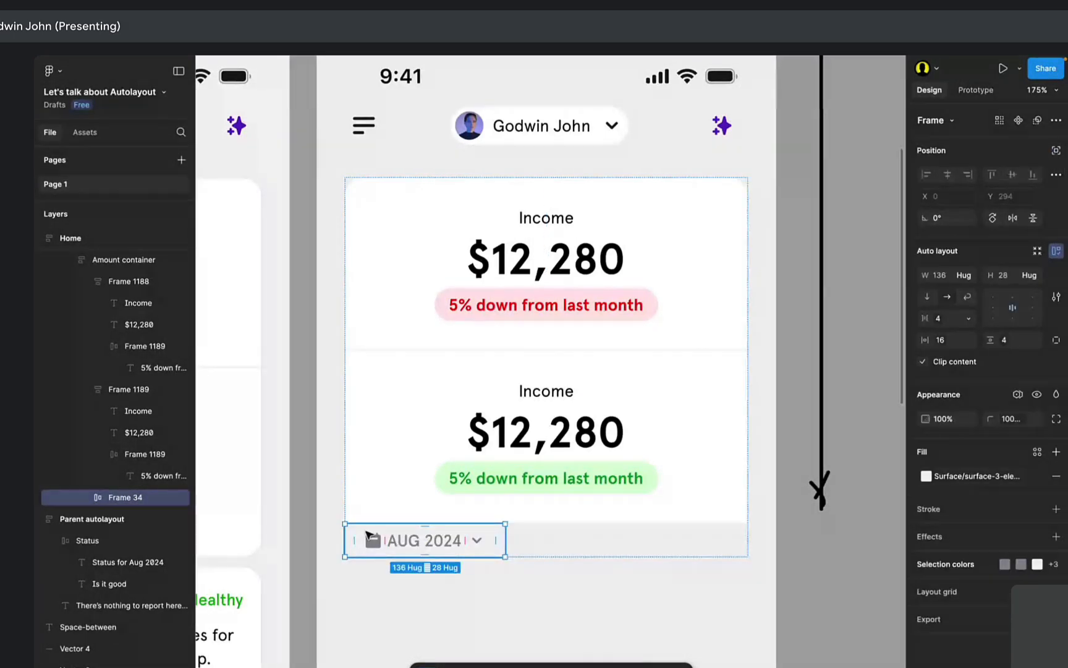
pyautogui.click(1056, 152)
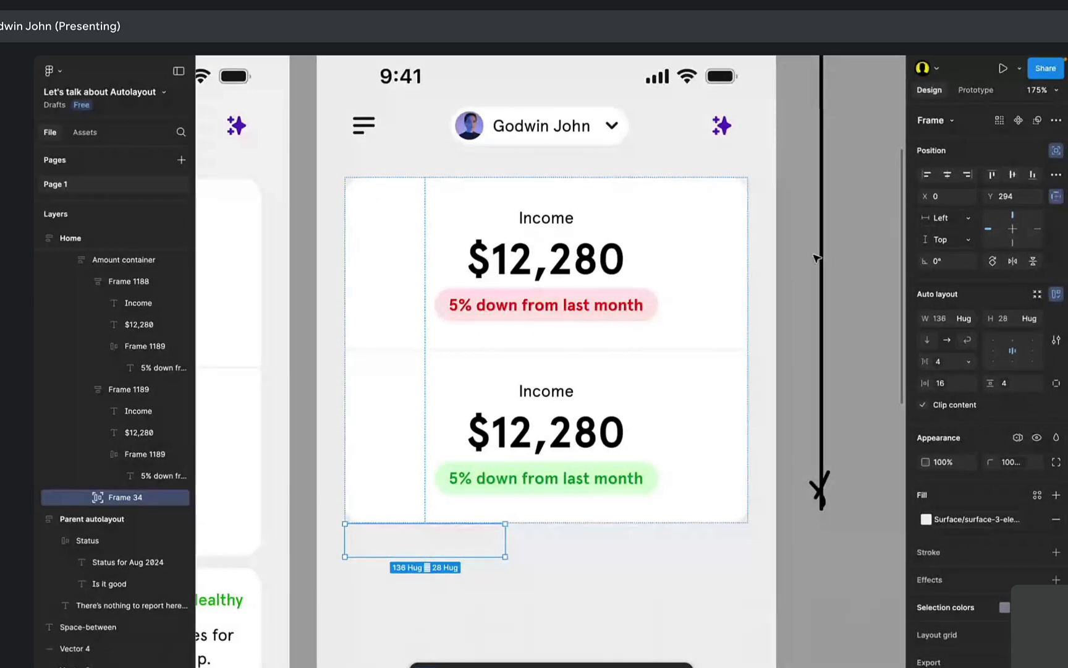
pyautogui.click(948, 174)
pyautogui.click(1013, 175)
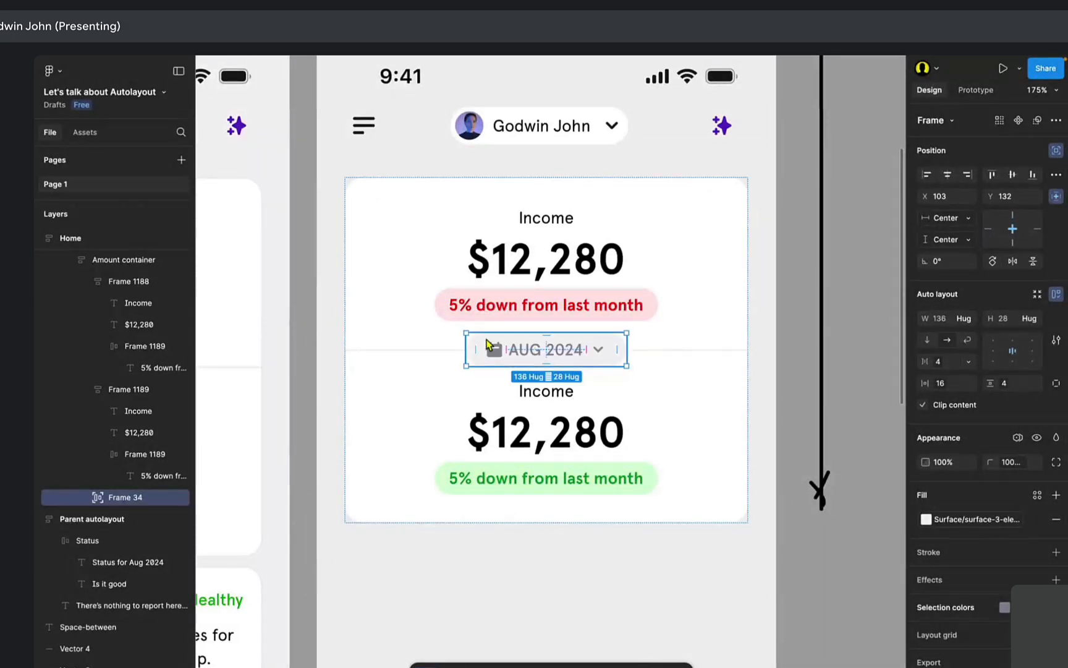
pyautogui.moveTo(528, 346); pyautogui.dragTo(510, 345)
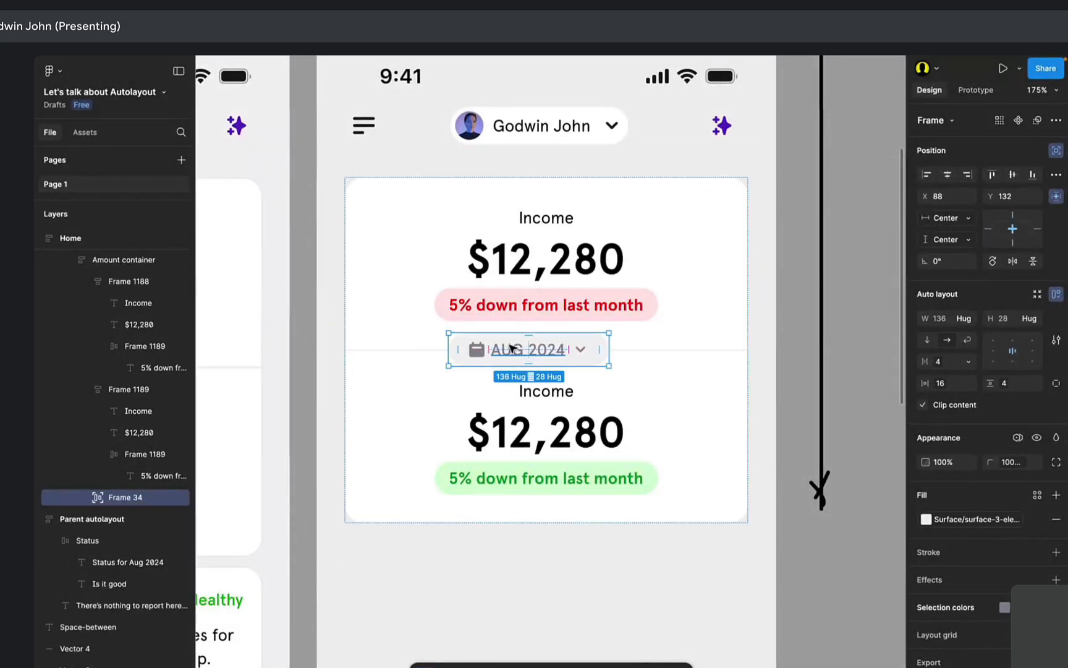
pyautogui.hotkey('ctrl', 'z')
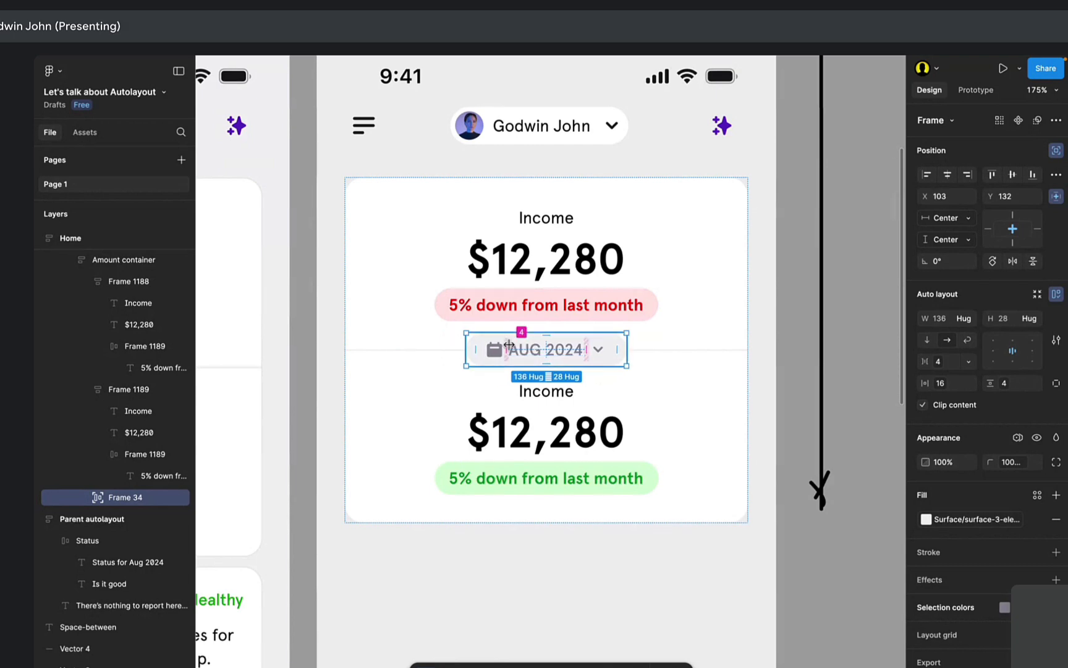
# Try absolute positioning on the top card's red "5% down from last month" badge, and return it to the auto layout flow.
pyautogui.click(569, 299)
pyautogui.scroll(3, 570, 300)
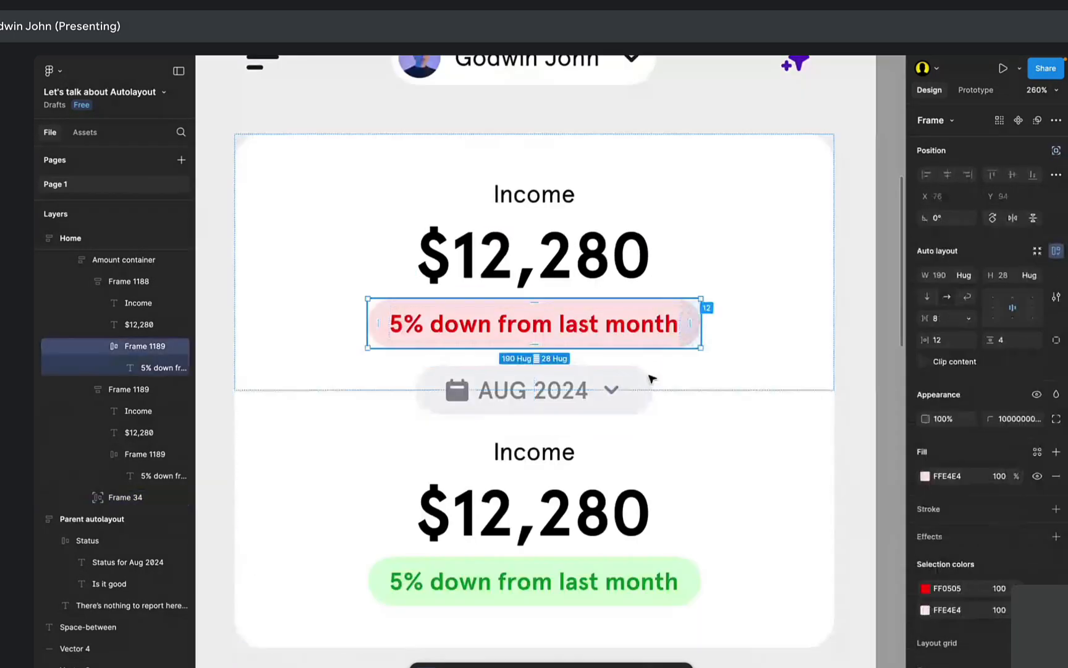
pyautogui.click(1056, 150)
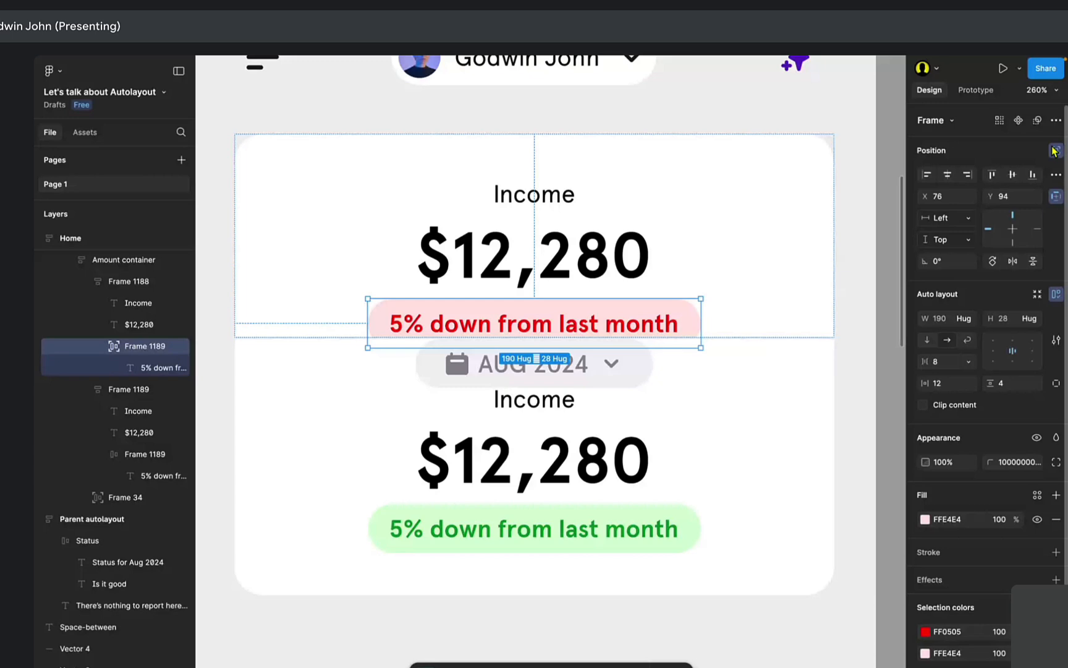
pyautogui.moveTo(674, 321); pyautogui.dragTo(770, 268)
pyautogui.click(1056, 150)
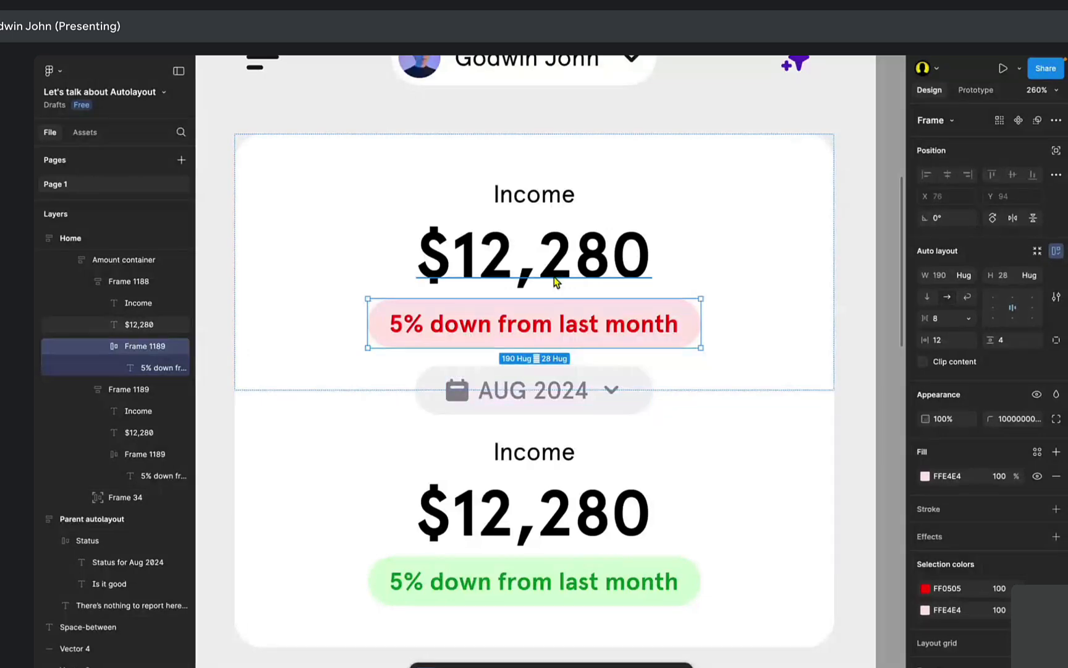
# Examine the strokes and canvas stacking options in the top card's auto layout settings.
pyautogui.scroll(-5, 554, 277)
pyautogui.scroll(-2, 431, 365)
pyautogui.hscroll(-1, 431, 365)
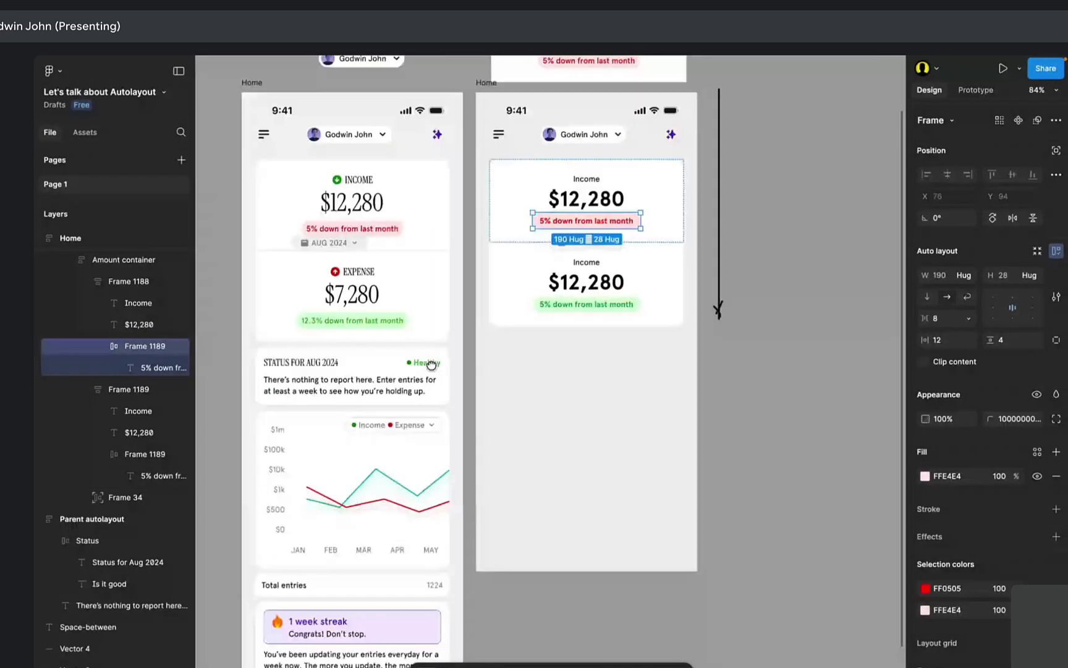
pyautogui.scroll(3, 431, 364)
pyautogui.scroll(5, 490, 384)
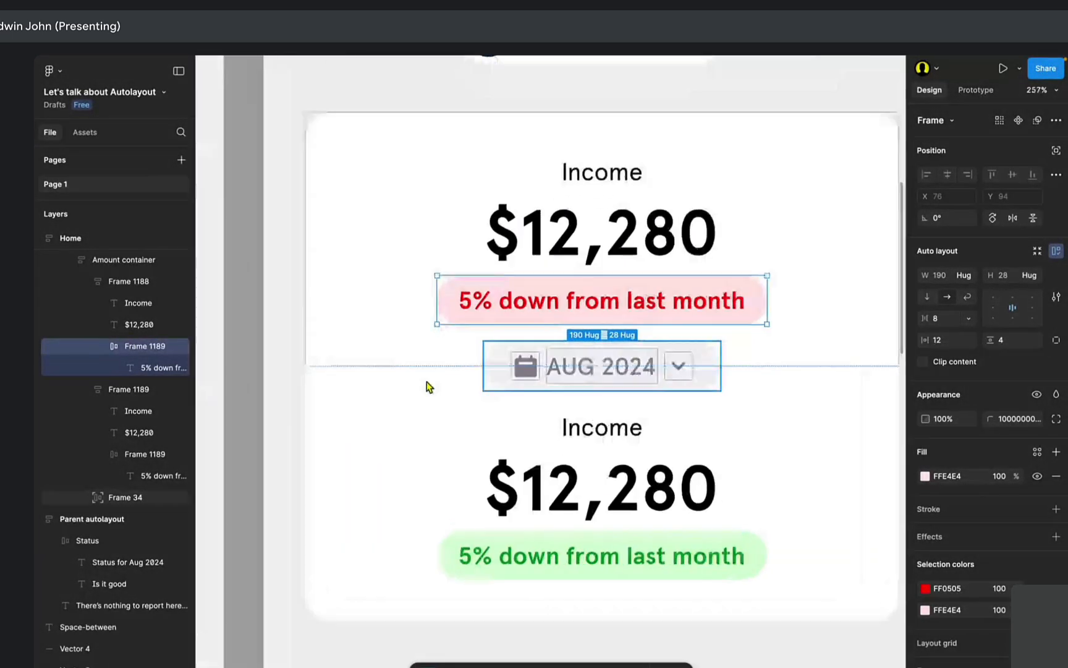
pyautogui.scroll(-4, 463, 443)
pyautogui.click(453, 395)
pyautogui.scroll(-2, 454, 397)
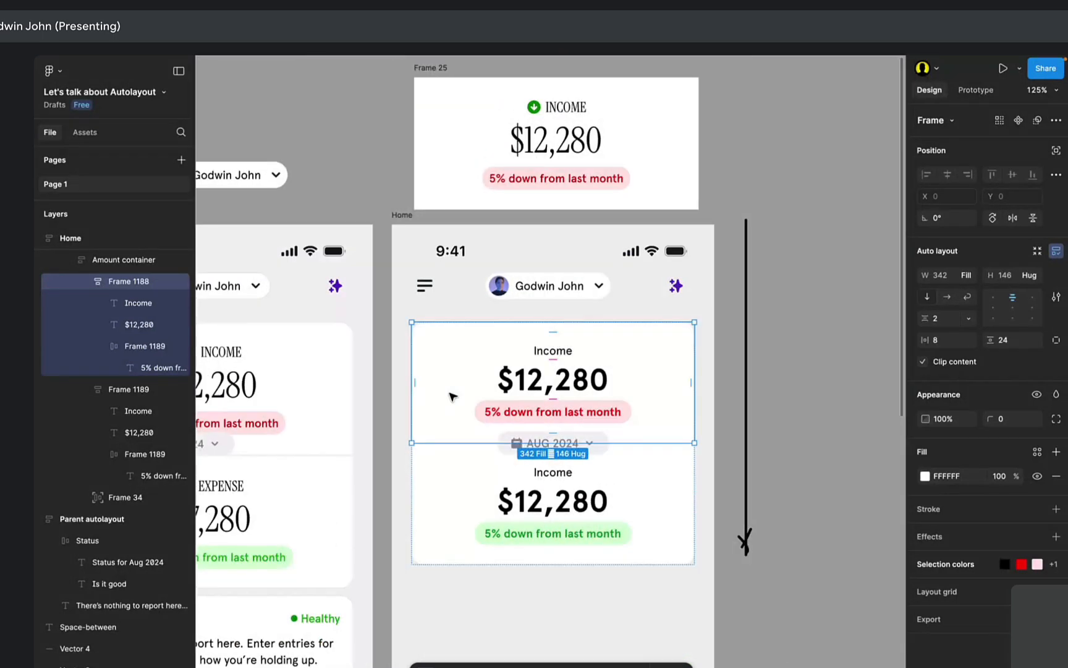
pyautogui.scroll(-1, 454, 397)
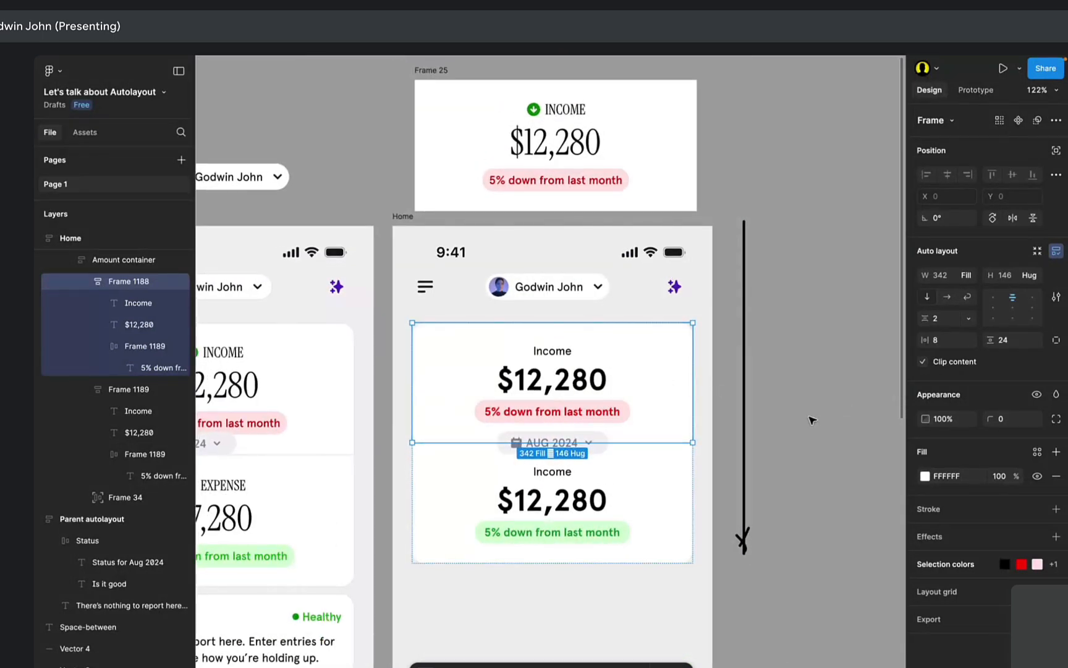
pyautogui.click(1056, 298)
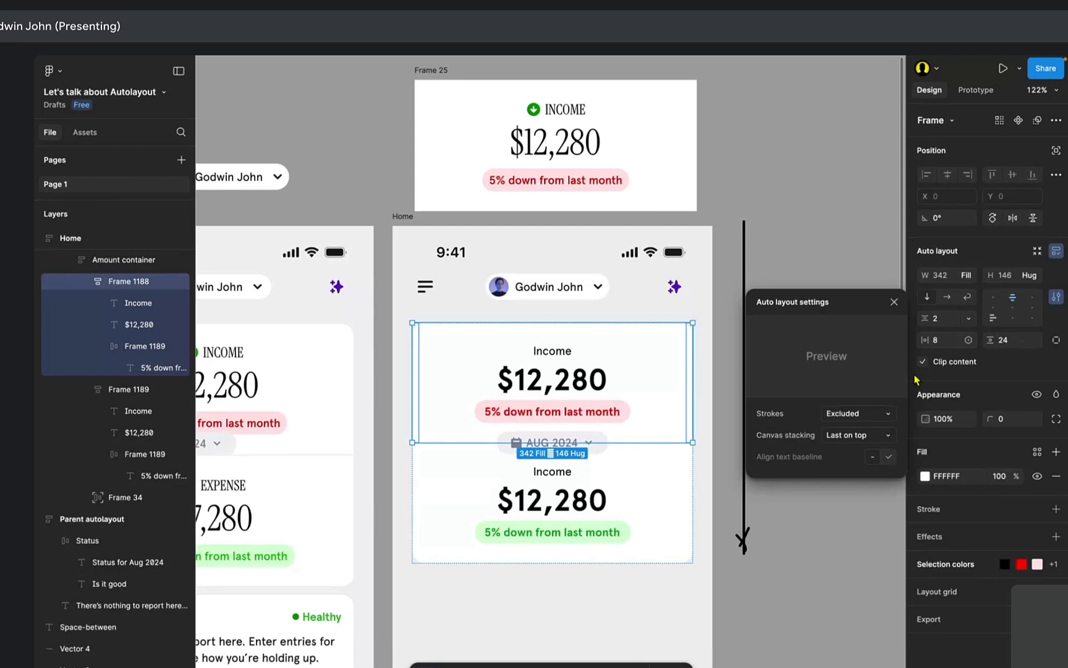
pyautogui.click(848, 413)
pyautogui.click(847, 413)
pyautogui.click(857, 436)
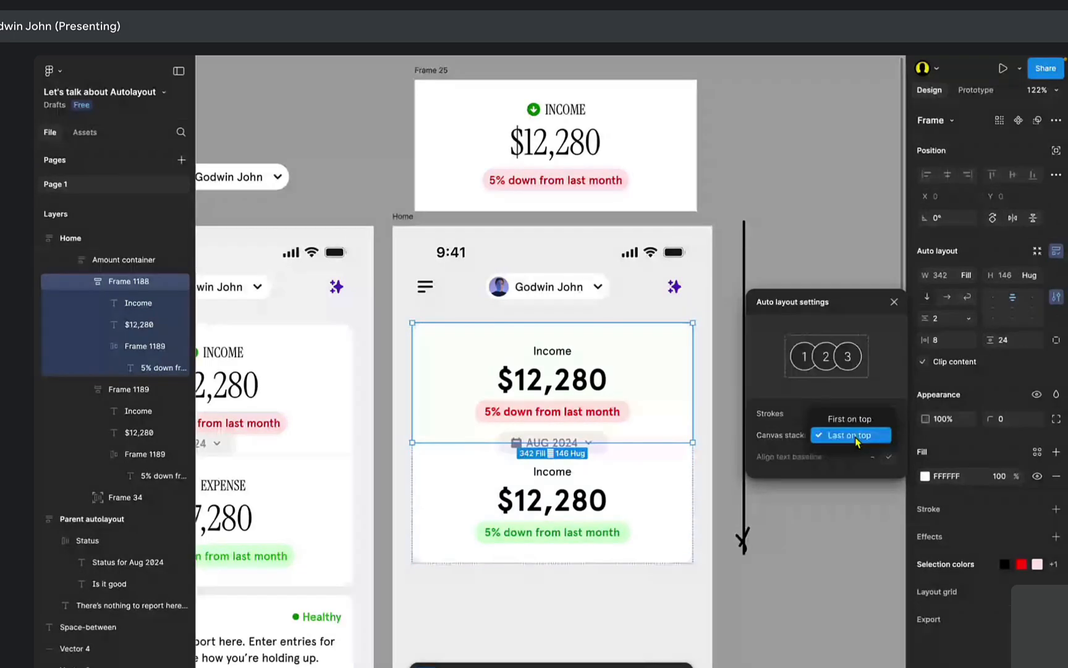
pyautogui.click(857, 436)
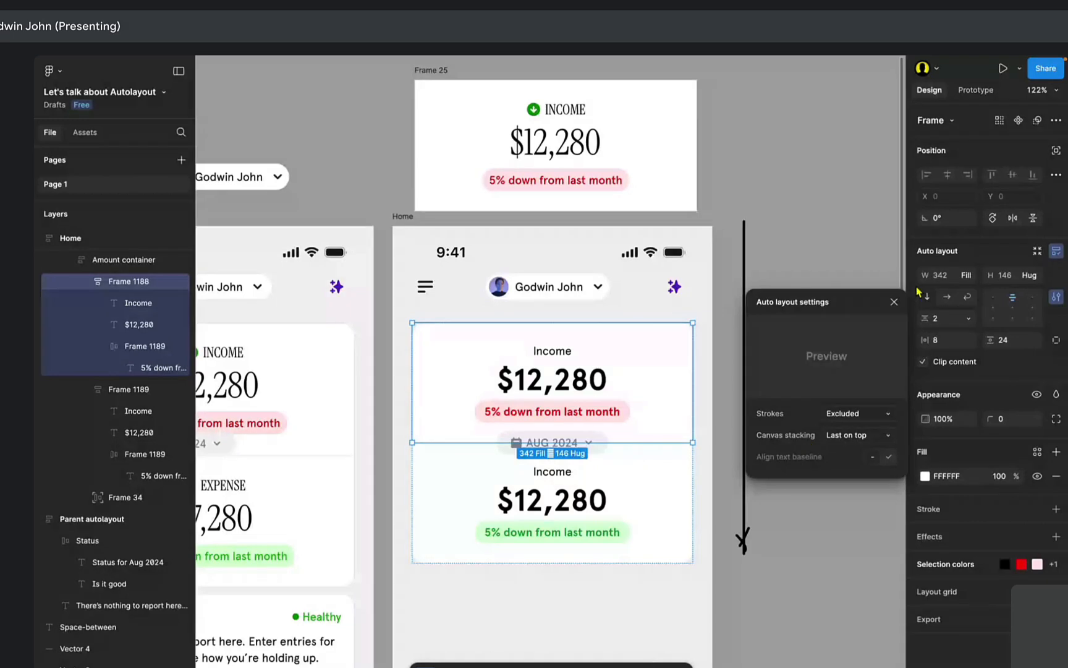
pyautogui.click(895, 301)
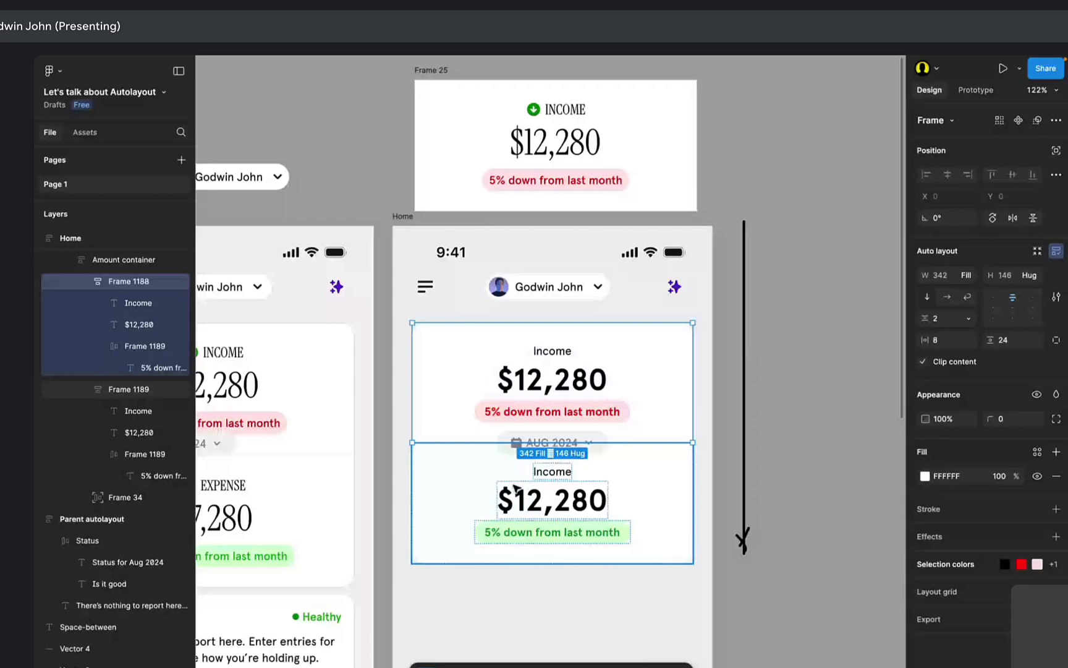
pyautogui.scroll(5, 594, 552)
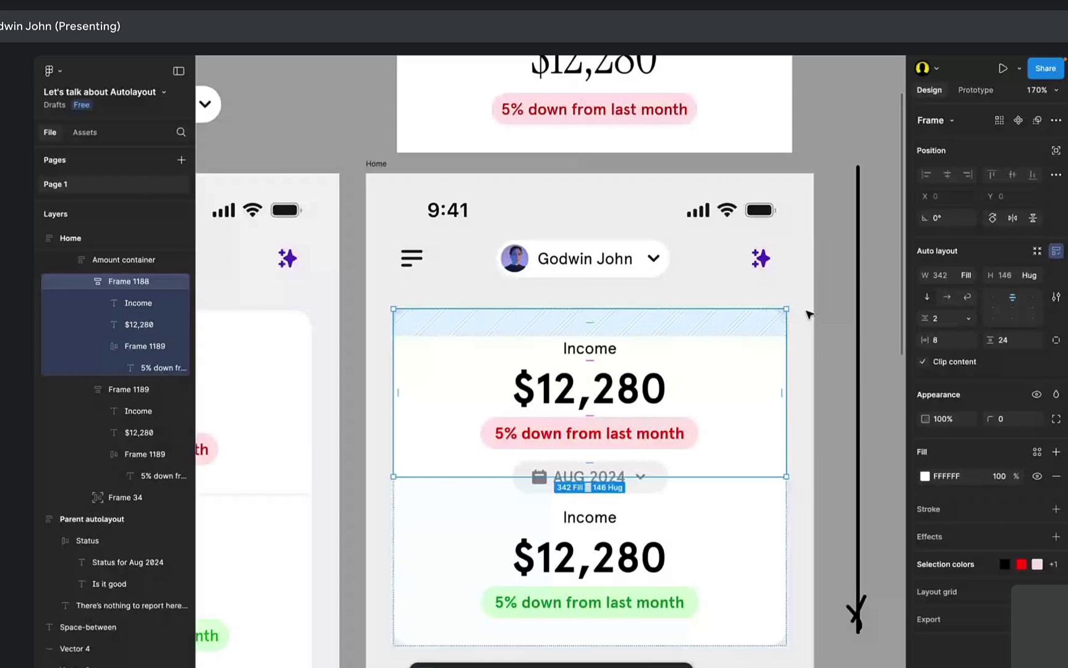
pyautogui.moveTo(660, 478); pyautogui.dragTo(611, 396)
pyautogui.moveTo(584, 476); pyautogui.dragTo(544, 465)
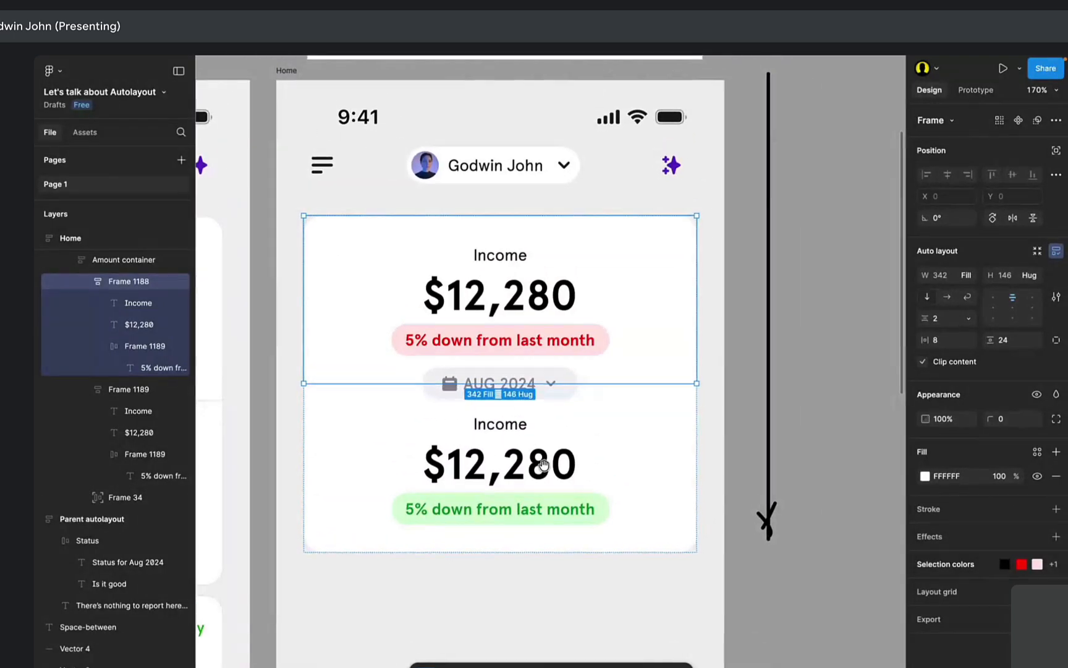
pyautogui.moveTo(613, 462); pyautogui.dragTo(594, 468)
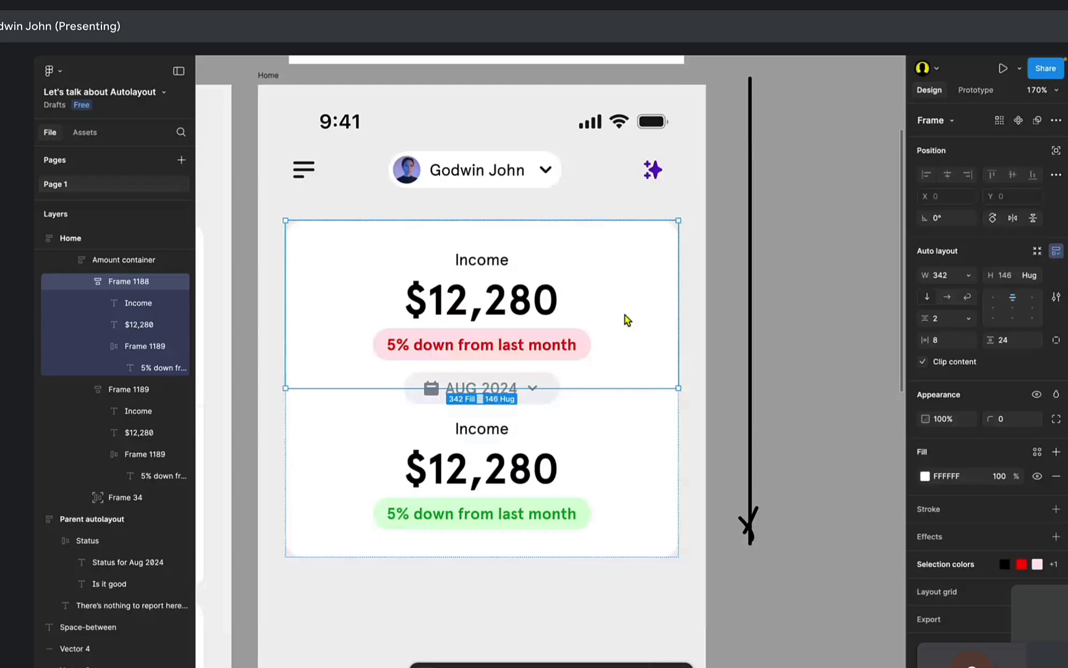
# Change the top card's Income label to read Expense.
pyautogui.scroll(-3, 418, 410)
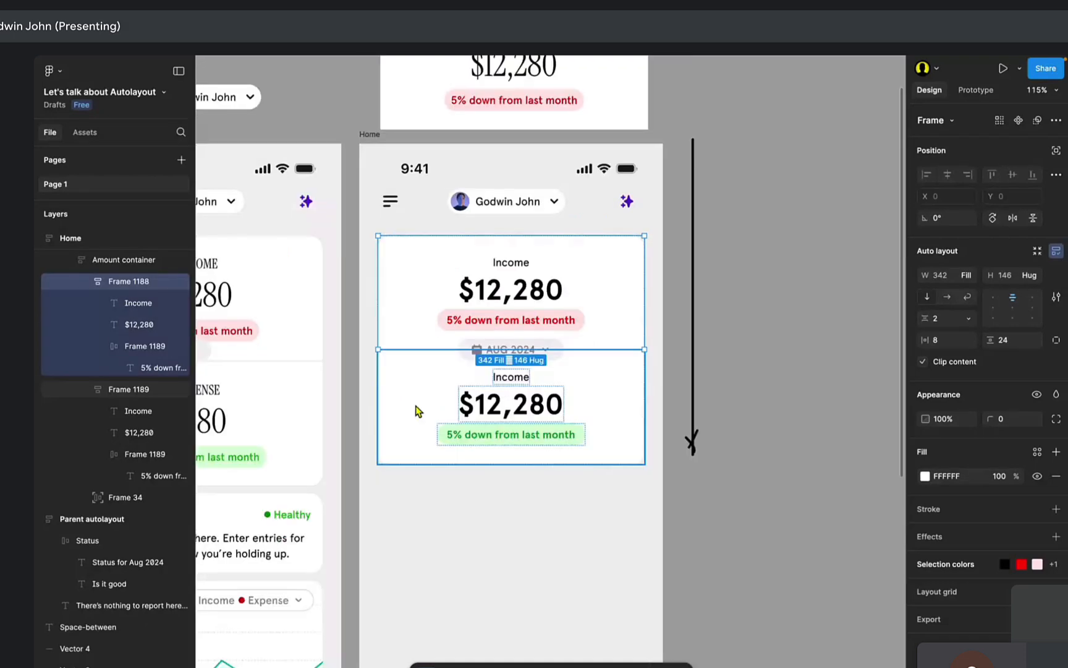
pyautogui.scroll(5, 555, 172)
pyautogui.doubleClick(556, 172)
pyautogui.write('Expense')
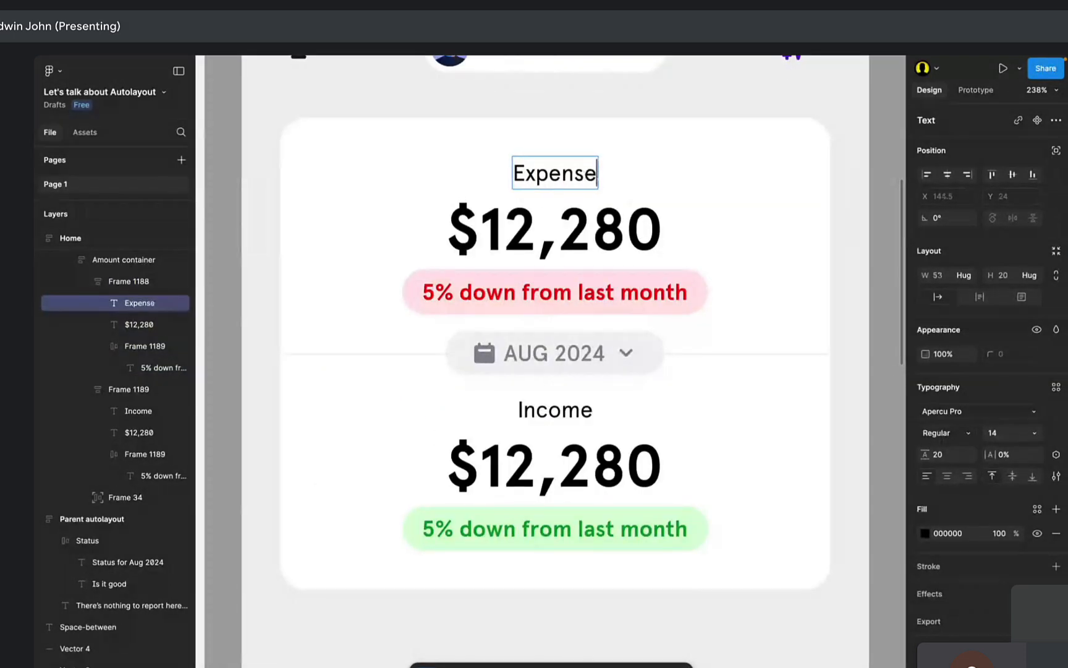
pyautogui.press('Escape')
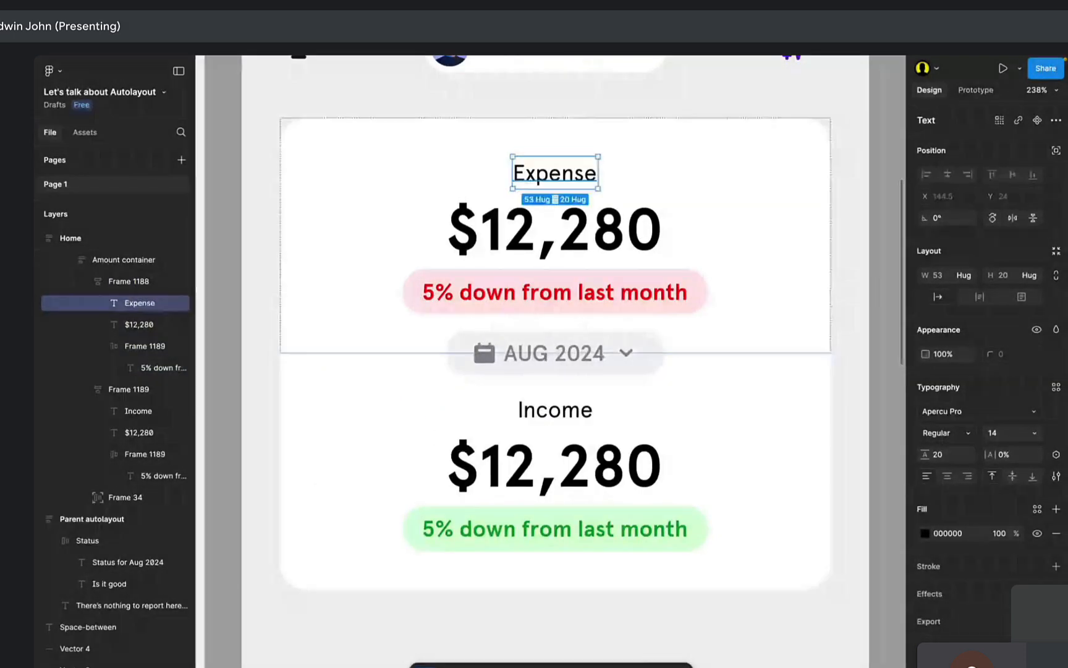
# Switch to the Google Meet call window to view the participants.
pyautogui.hotkey('alt', 'Tab')
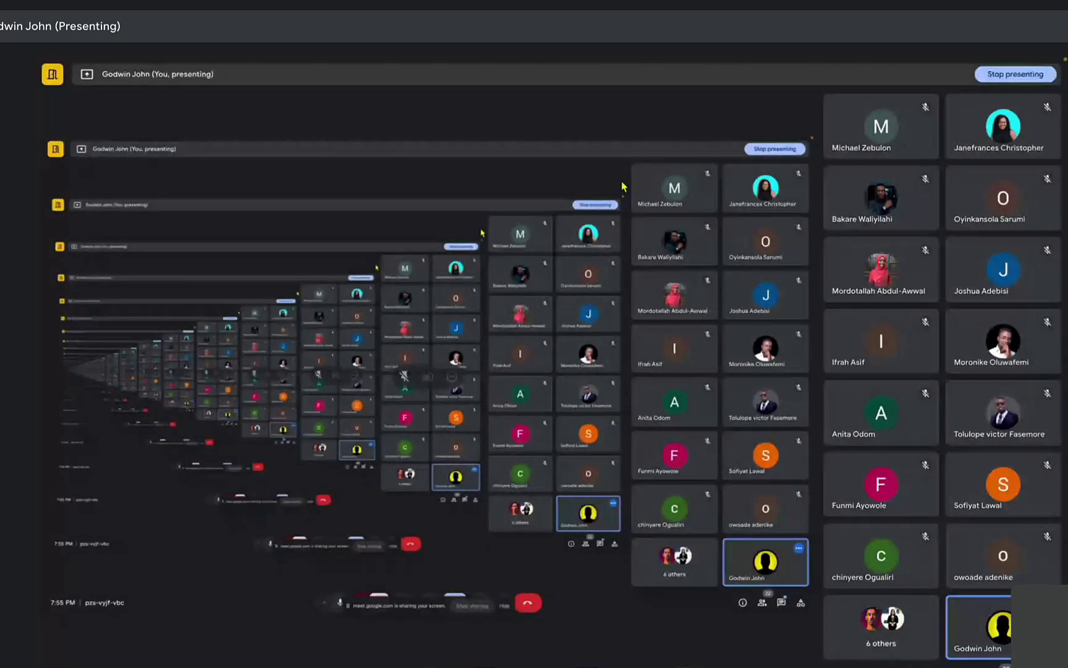
pyautogui.moveTo(975, 60)
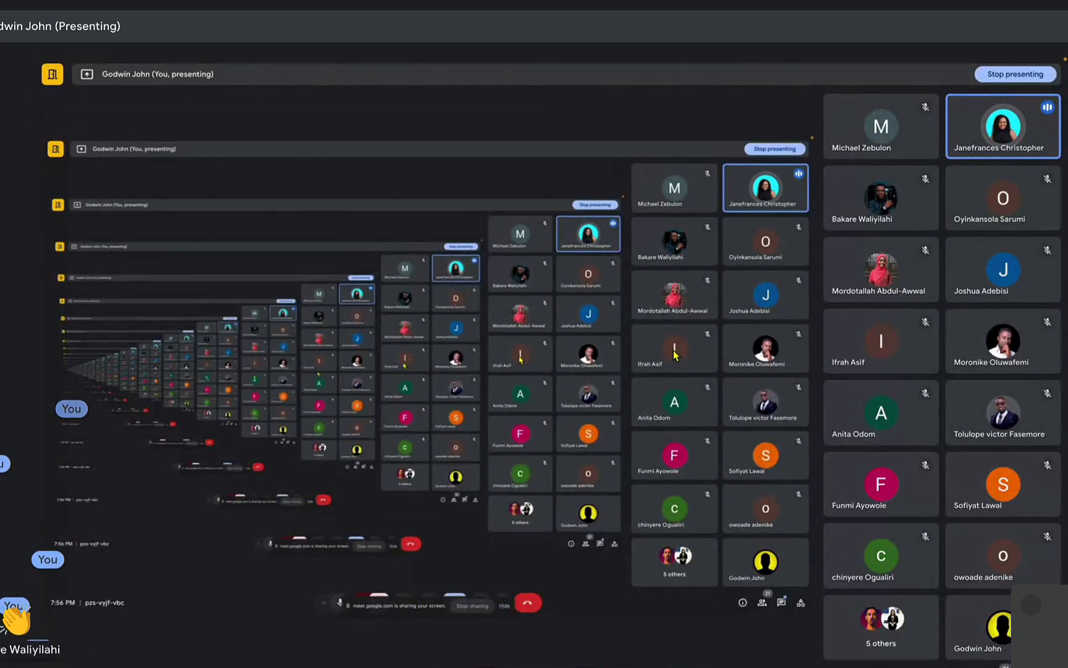
# Turn the call microphone on and open the incoming chat message with the question about responsive design.
pyautogui.hscroll(3, 676, 355)
pyautogui.hscroll(-3, 675, 355)
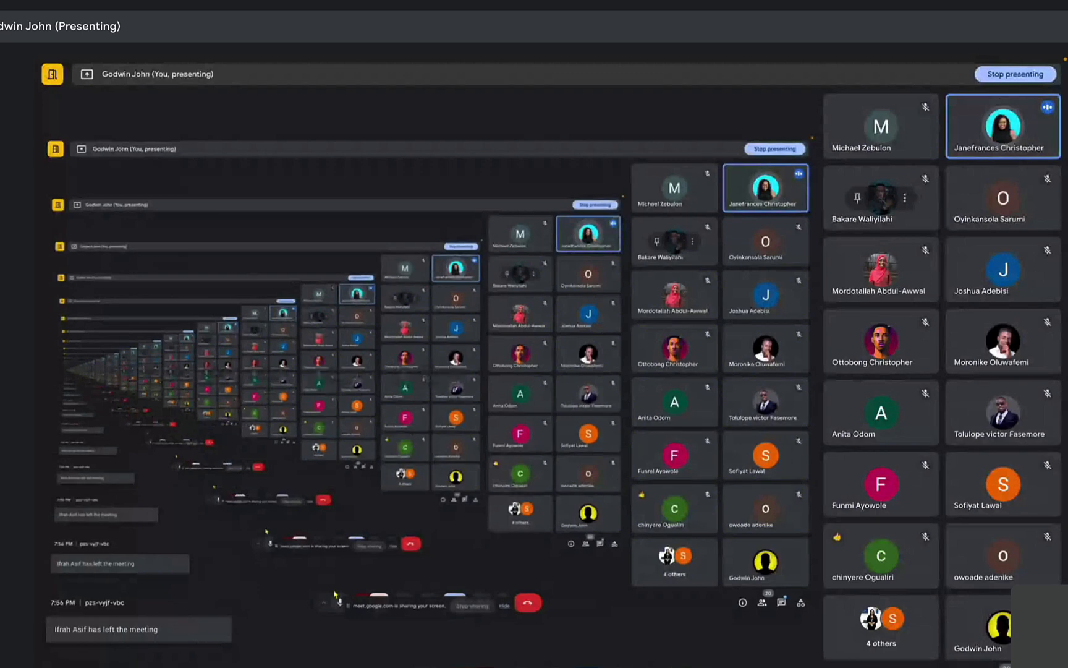
pyautogui.hotkey('ctrl', 'd')
pyautogui.hotkey('ctrl', 'd')
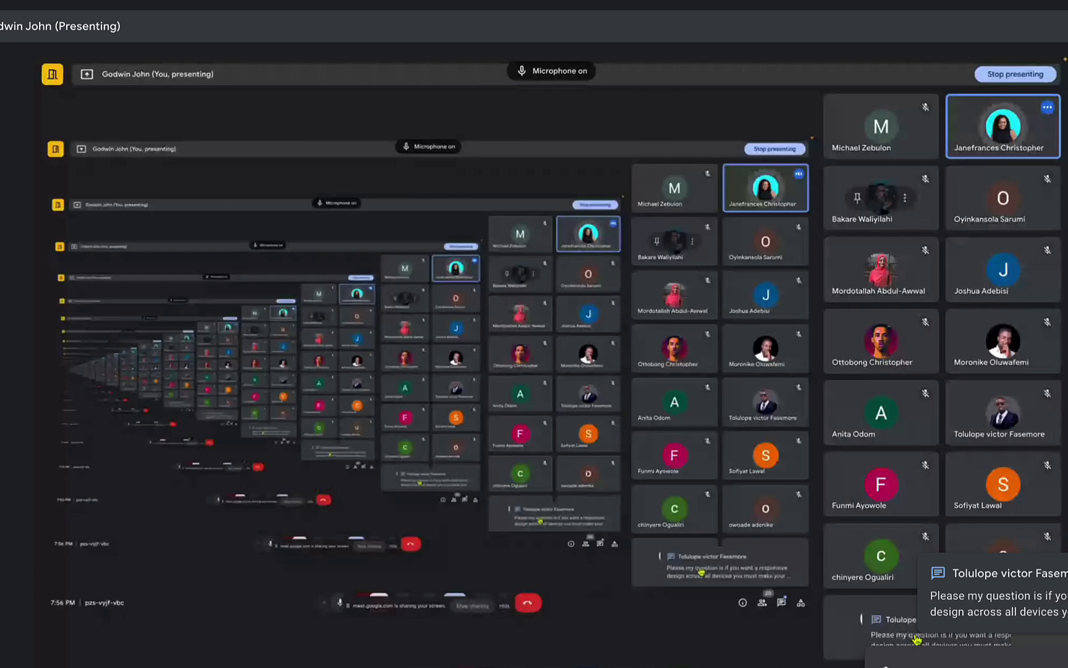
pyautogui.click(917, 639)
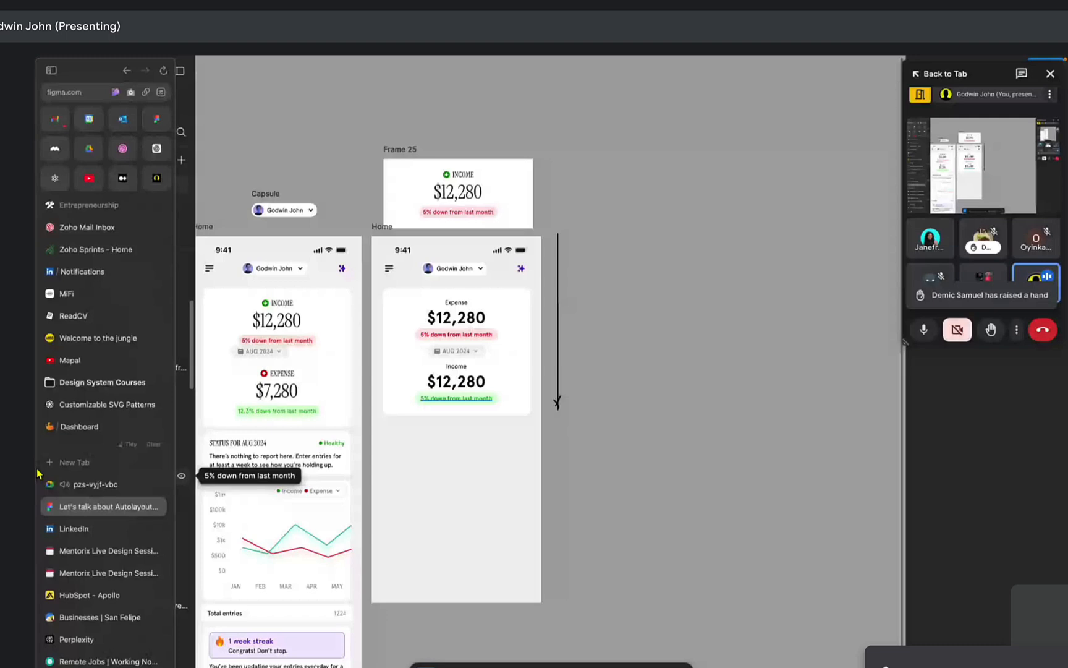
# Switch to Figma's home tab and open the WebApp design file on its App page.
pyautogui.scroll(-4, 70, 529)
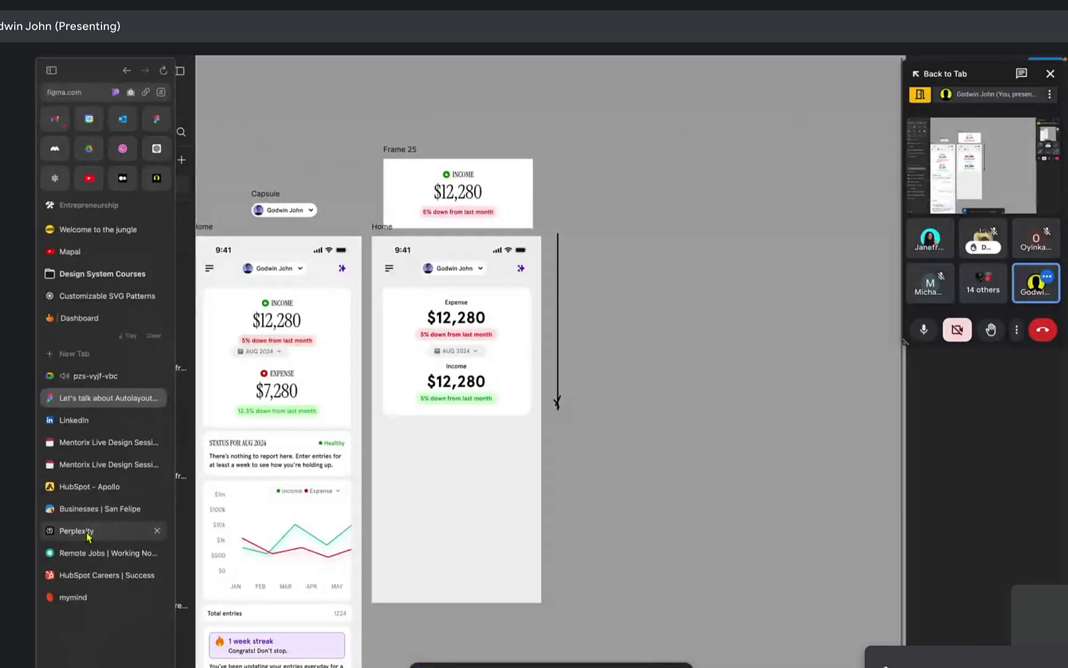
pyautogui.scroll(4, 92, 485)
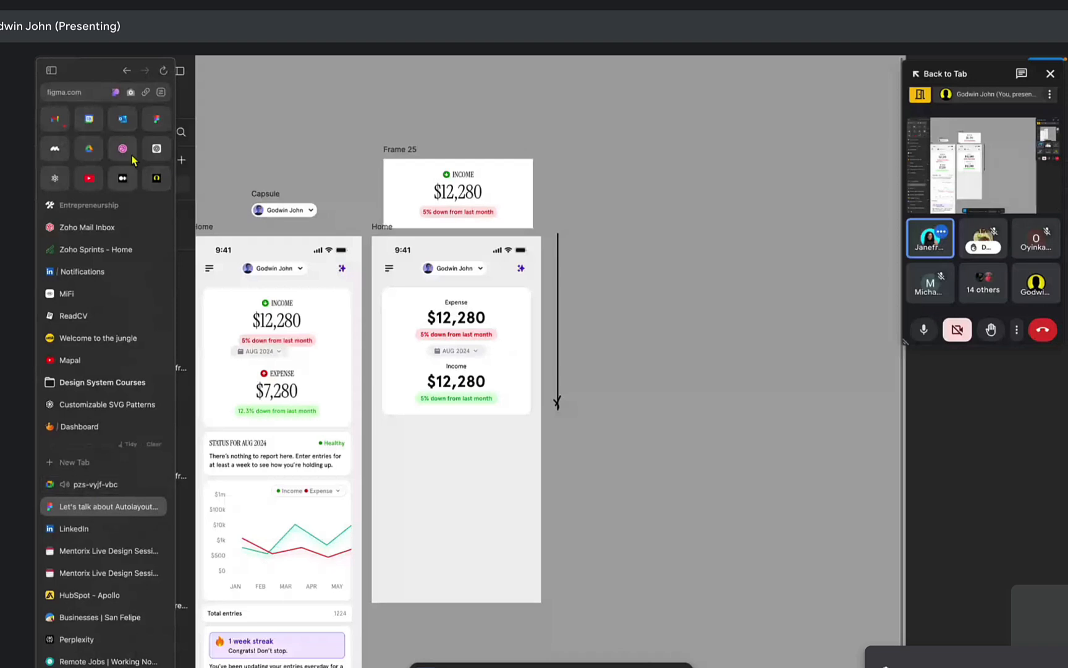
pyautogui.click(157, 119)
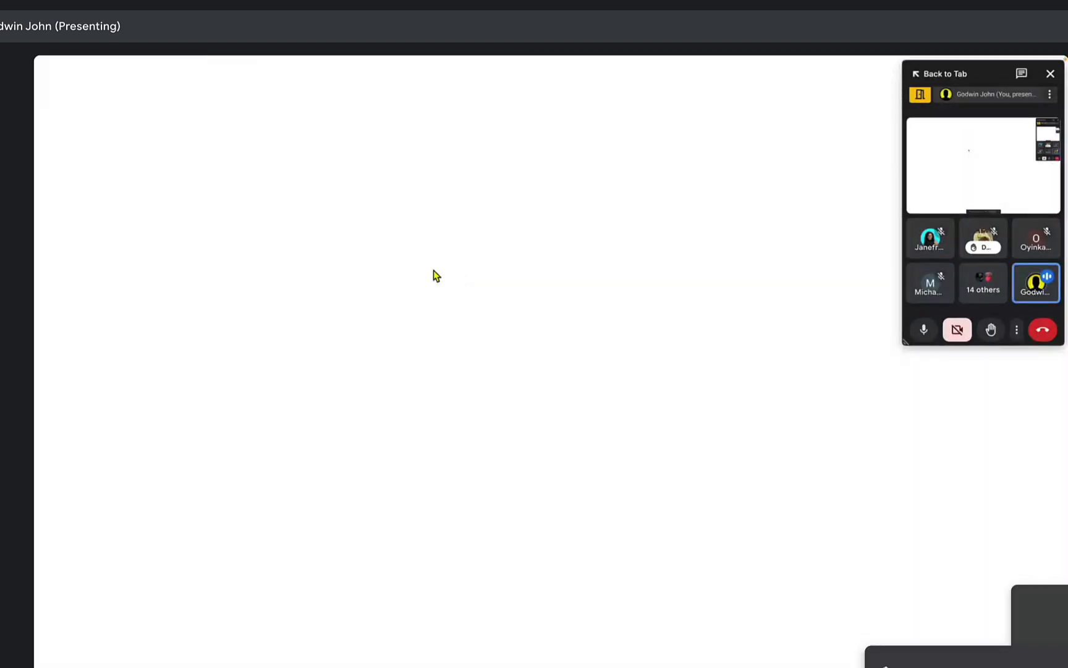
pyautogui.moveTo(36, 350)
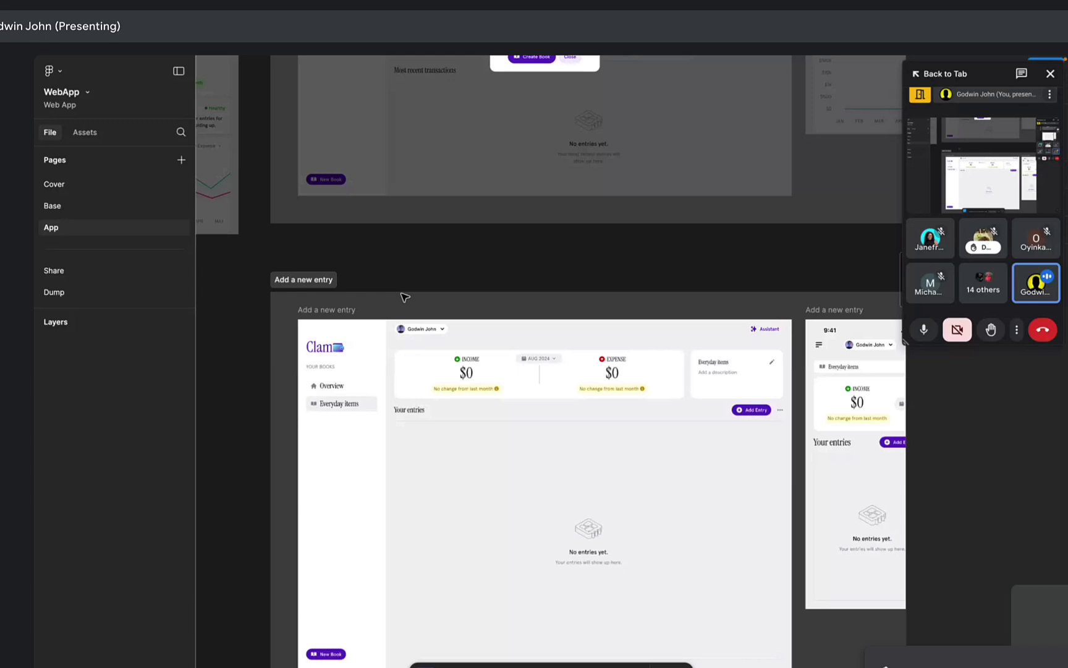
# Select the desktop "Add a new entry" frame on the App page to inspect its layout.
pyautogui.click(326, 309)
pyautogui.scroll(-2, 326, 310)
pyautogui.hscroll(1, 327, 310)
pyautogui.click(525, 141)
pyautogui.hscroll(-1, 289, 194)
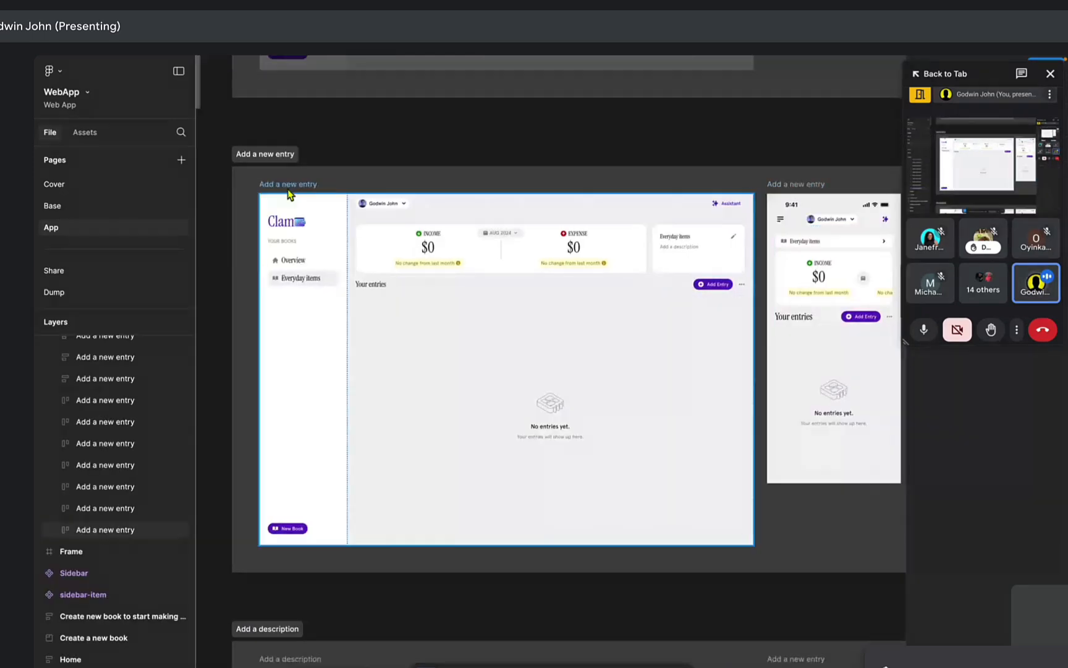